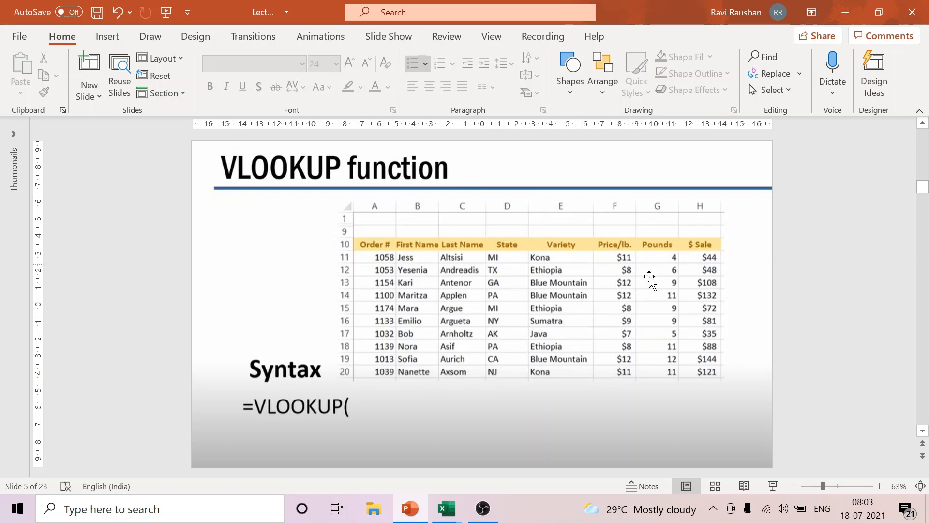
# Step: Review the VLOOKUP syntax slides from slide 5 through slide 10, covering lookup value, table range, column number and true/false
pyautogui.scroll(-1, 856, 297)
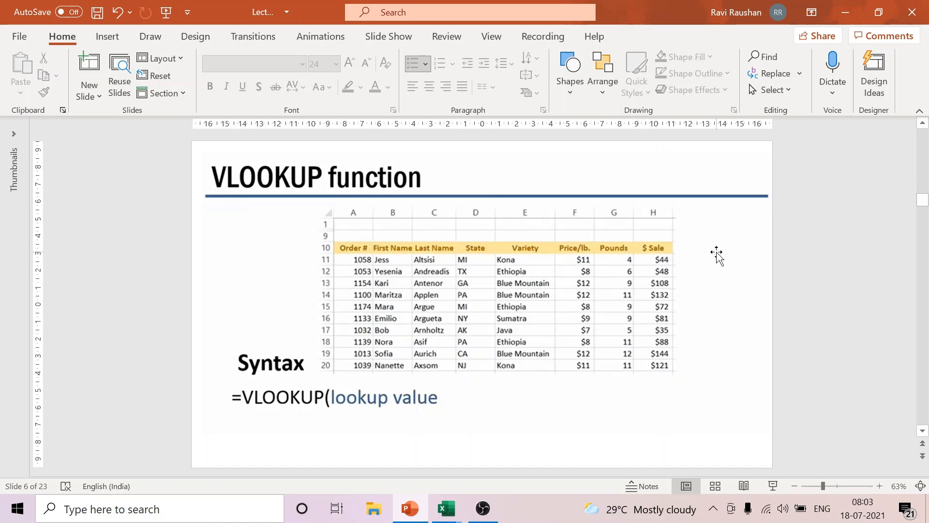
pyautogui.scroll(-1, 716, 252)
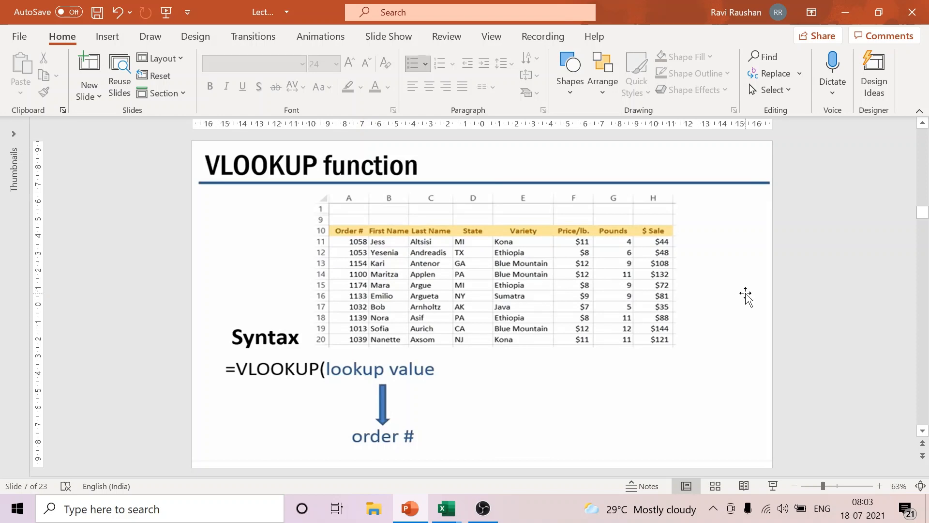
pyautogui.press('pagedown')
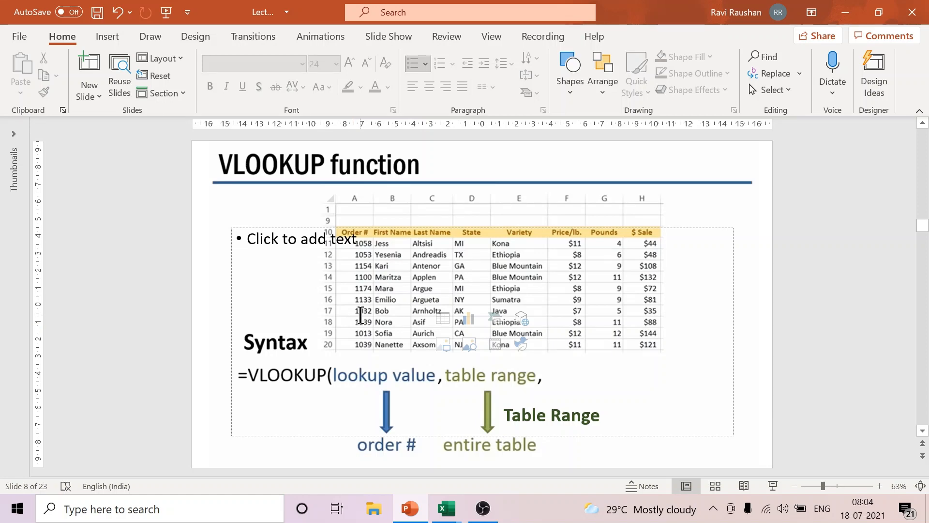
pyautogui.click(483, 508)
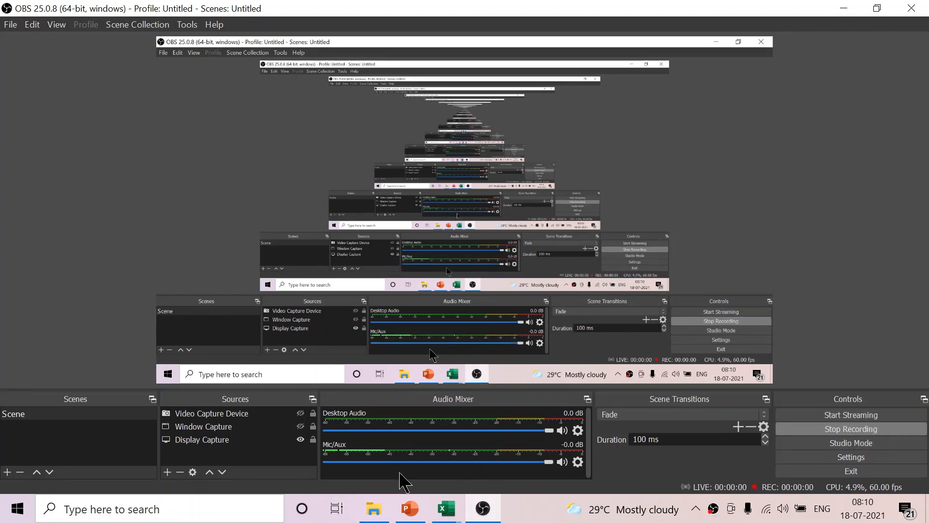
pyautogui.click(410, 508)
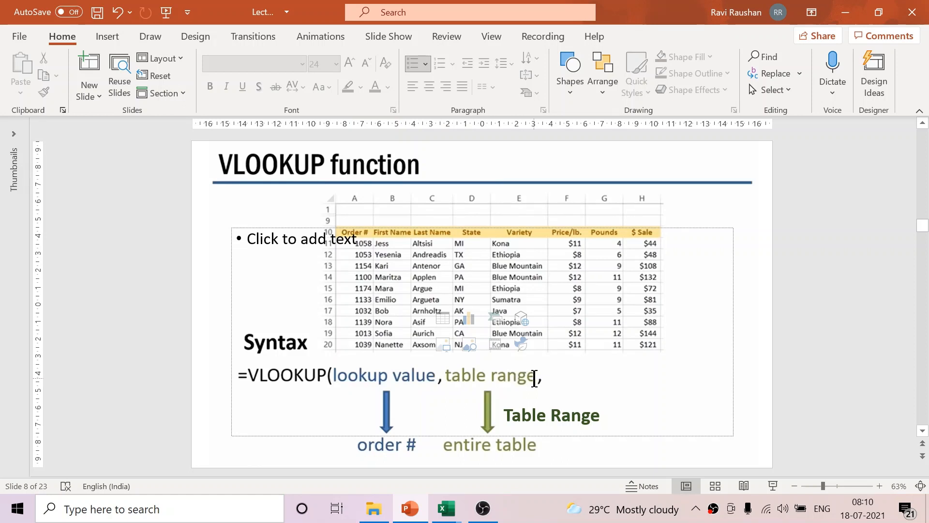
pyautogui.scroll(-1, 827, 336)
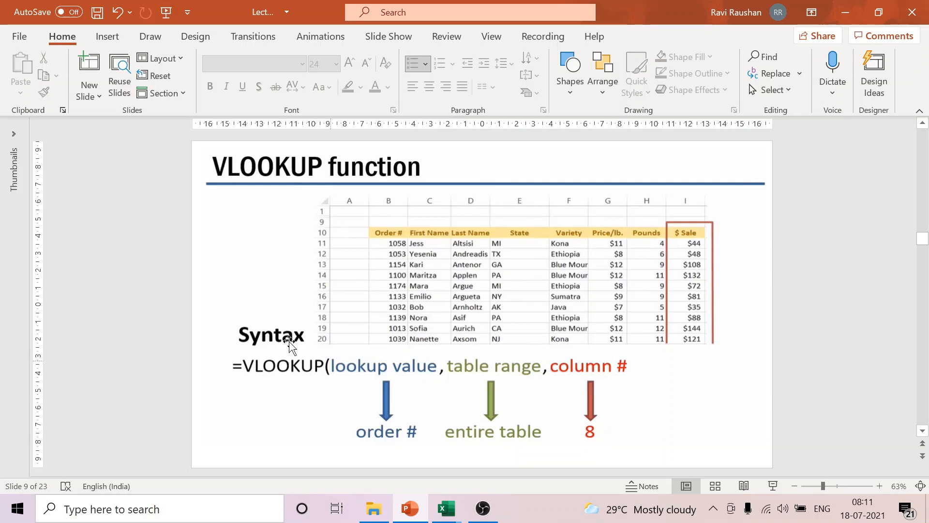
pyautogui.scroll(-1, 753, 314)
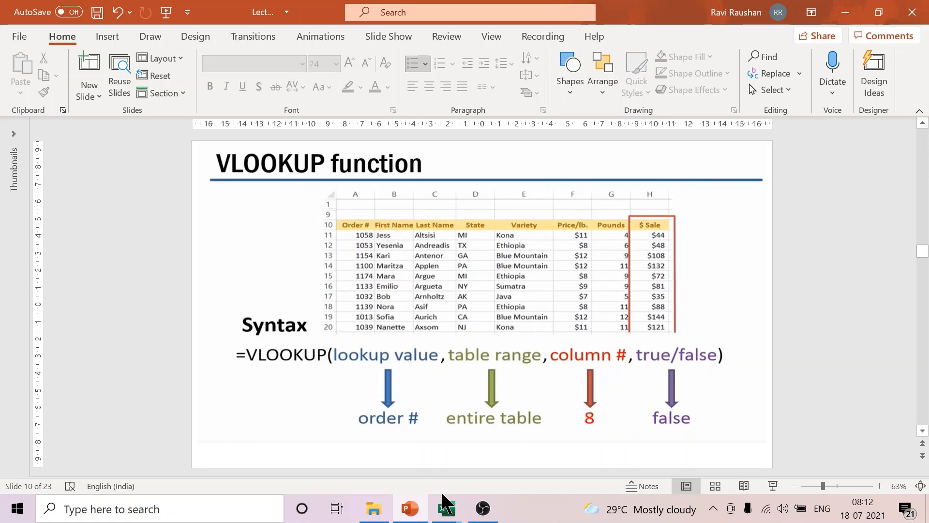
# Step: Switch to the Lookup worksheet 1 workbook in Excel and highlight the marks table A2:G10 on the Vlookup sheet
pyautogui.moveTo(447, 514)
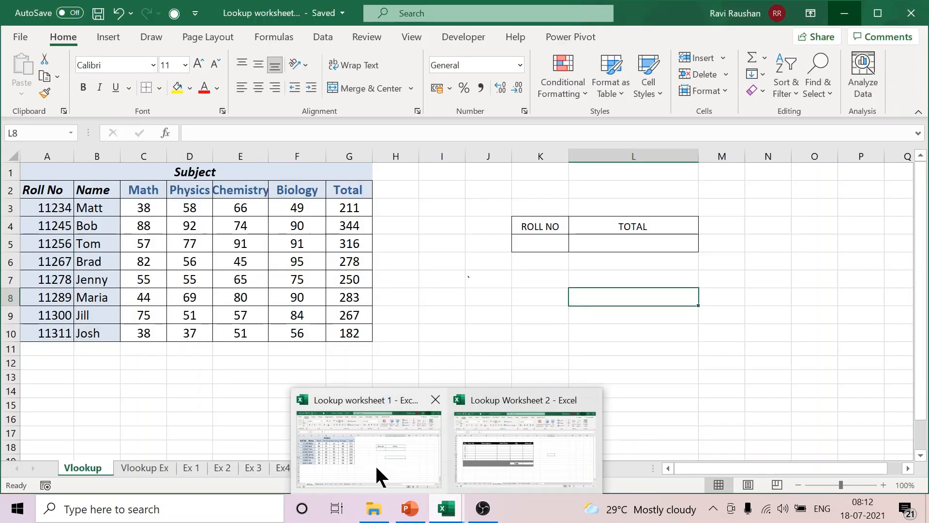
pyautogui.click(375, 464)
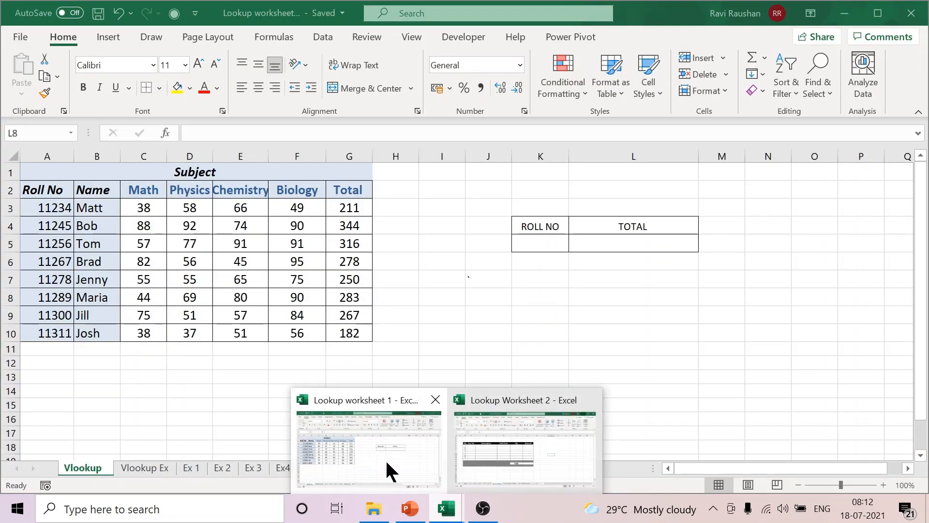
pyautogui.click(385, 459)
pyautogui.click(620, 376)
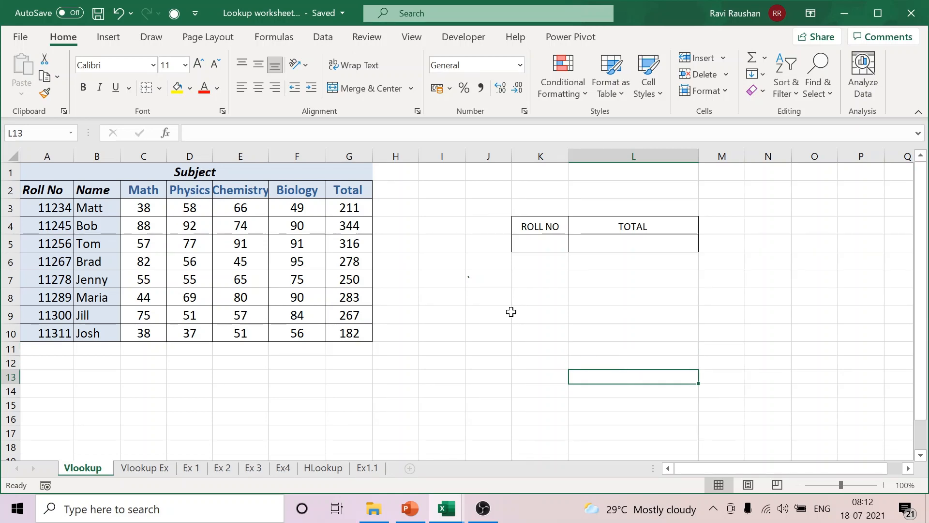
pyautogui.moveTo(60, 189)
pyautogui.mouseDown()
pyautogui.moveTo(125, 248)
pyautogui.moveTo(337, 335)
pyautogui.mouseUp()
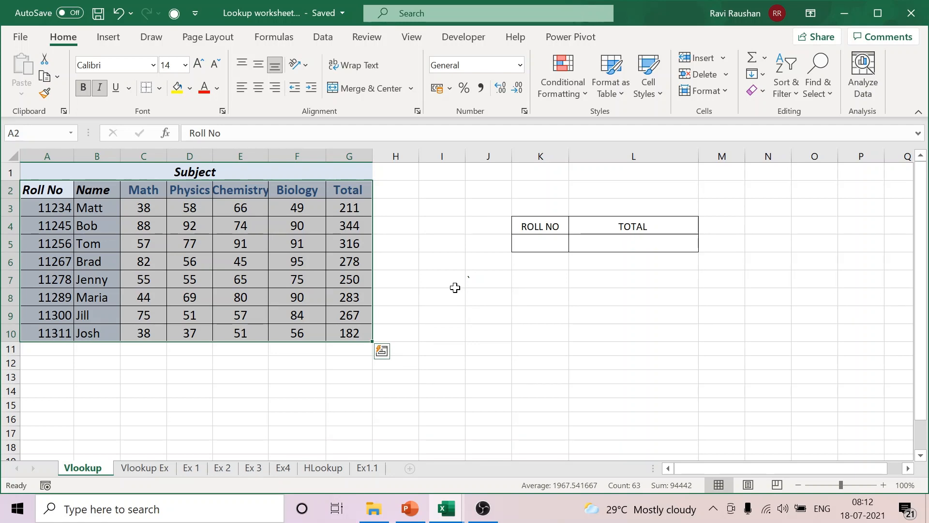
pyautogui.click(455, 287)
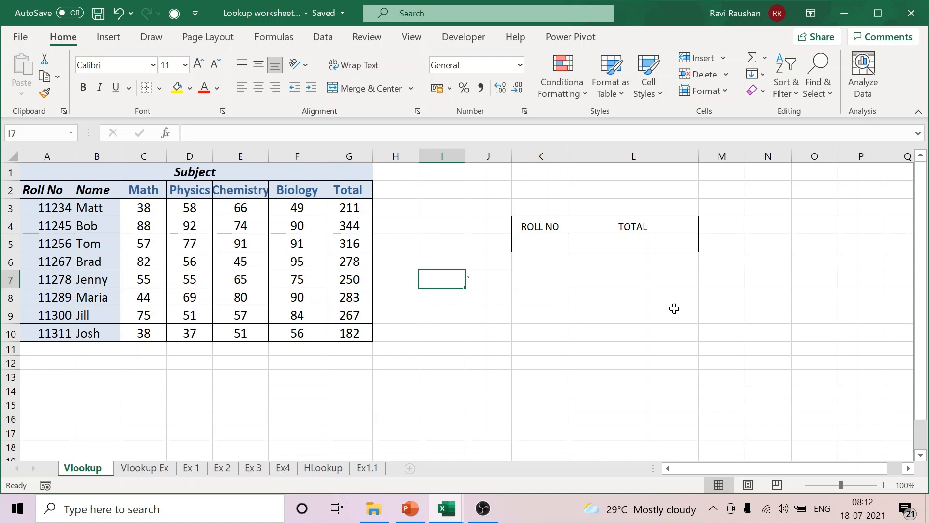
# Step: Enter the label ROLL NO in cell K8, below the small lookup table
pyautogui.click(521, 301)
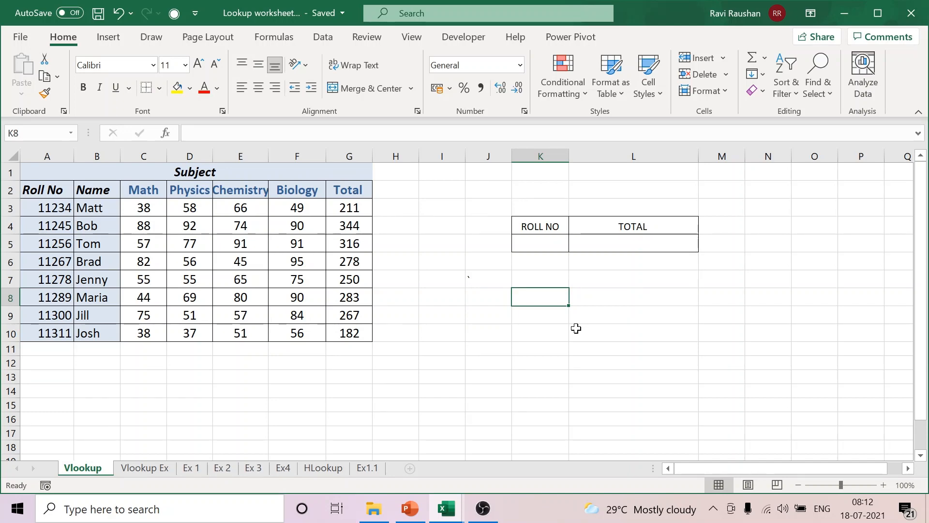
pyautogui.write('ROLL NO')
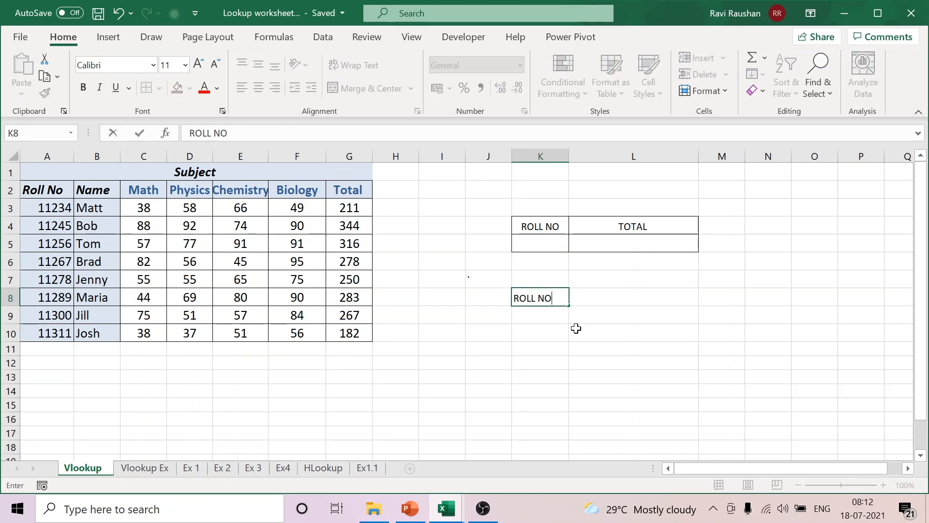
pyautogui.click(651, 322)
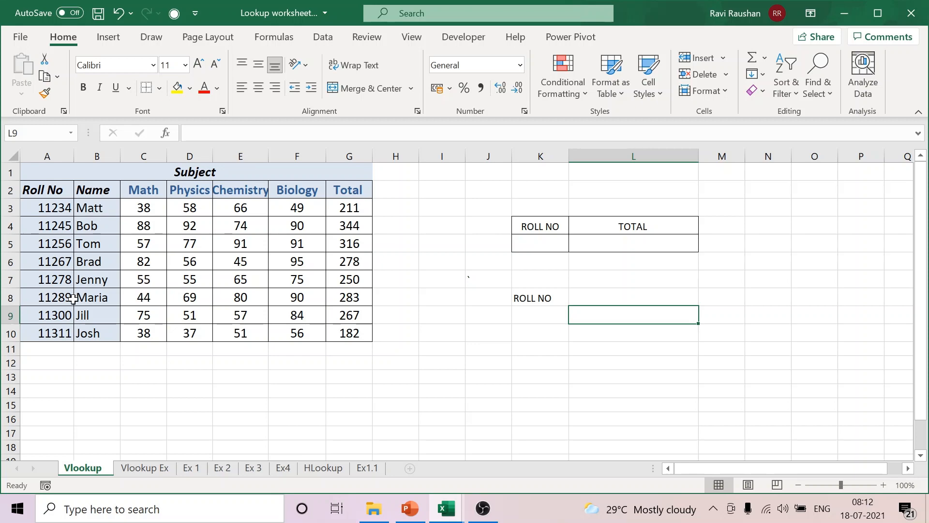
pyautogui.click(535, 297)
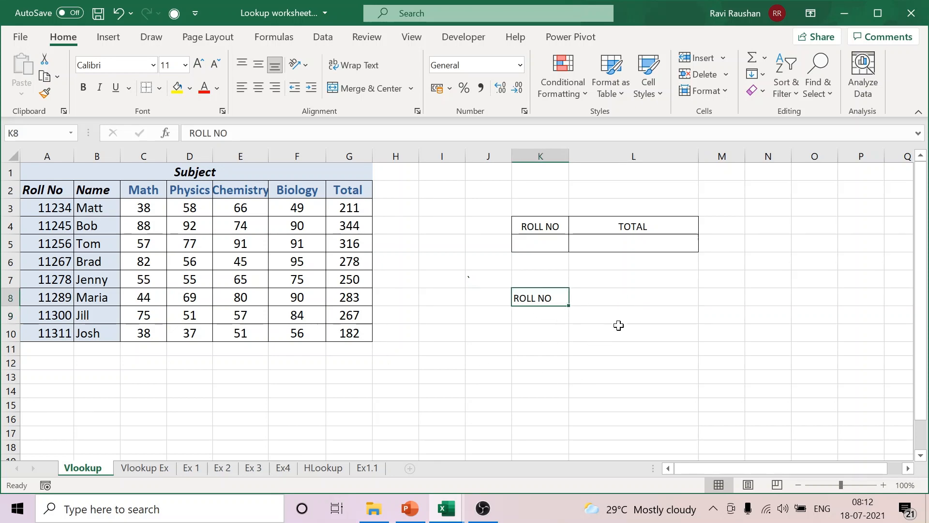
# Step: Enter the label UNIQUE IDENTIFIER in cell L8, beside the ROLL NO label
pyautogui.click(607, 301)
pyautogui.write('UN')
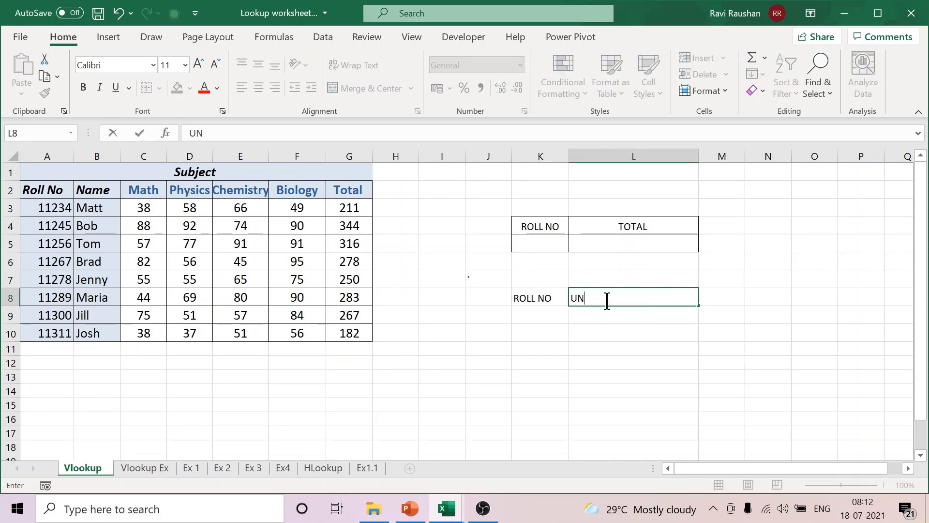
pyautogui.write('IQUE IDENTIFIER')
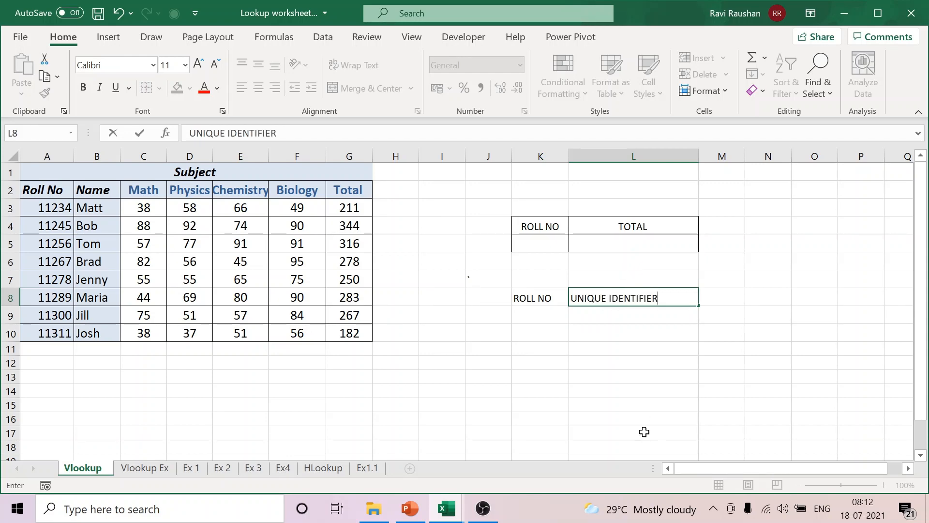
pyautogui.click(635, 417)
pyautogui.click(632, 299)
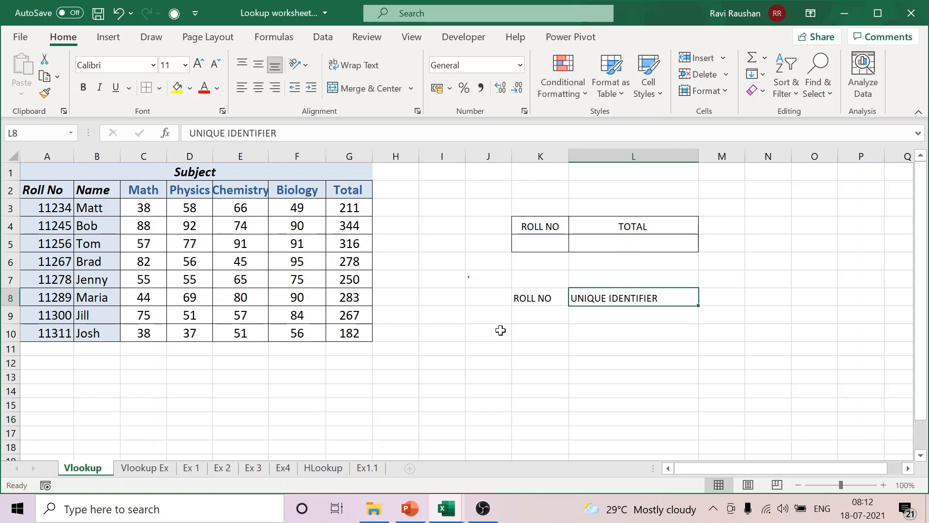
# Step: With the black pen, tick the first roll numbers, circle the one in A8 and draw an arrow along row 8
pyautogui.click(152, 33)
pyautogui.click(127, 75)
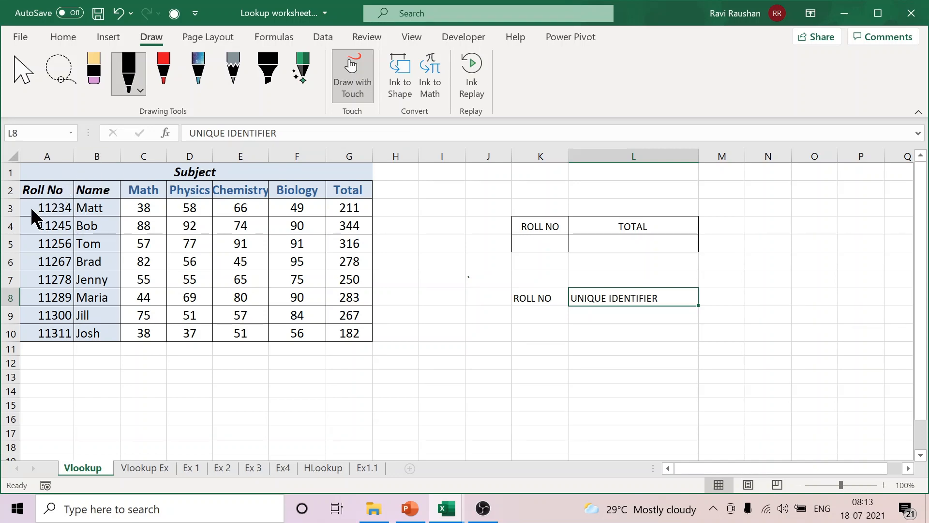
pyautogui.moveTo(31, 207); pyautogui.dragTo(60, 188)
pyautogui.moveTo(31, 245); pyautogui.dragTo(65, 223)
pyautogui.moveTo(74, 296)
pyautogui.mouseDown()
pyautogui.moveTo(49, 283)
pyautogui.moveTo(17, 298)
pyautogui.moveTo(62, 320)
pyautogui.moveTo(51, 281)
pyautogui.moveTo(265, 302)
pyautogui.moveTo(436, 295)
pyautogui.moveTo(388, 324)
pyautogui.mouseUp()
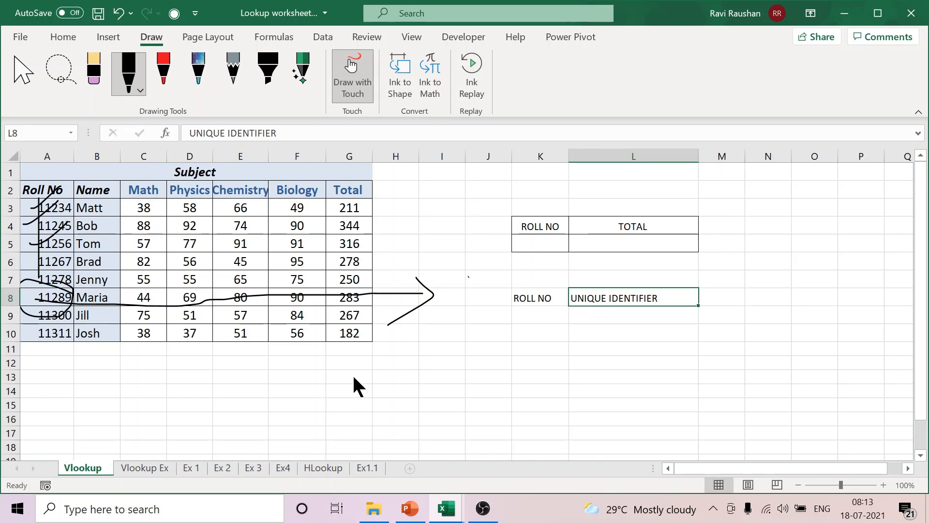
# Step: Delete the ink annotations over the marks table and return to normal cell editing at K8
pyautogui.click(13, 83)
pyautogui.click(227, 301)
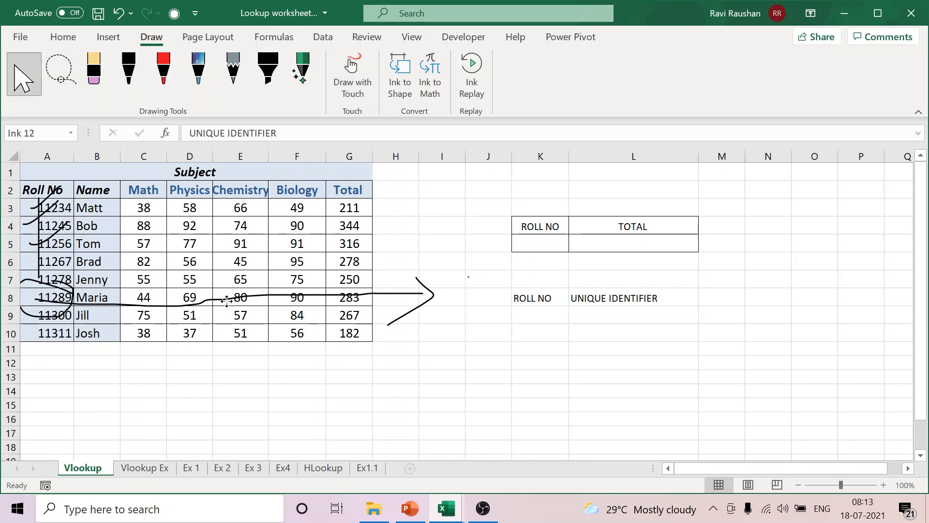
pyautogui.press('Delete')
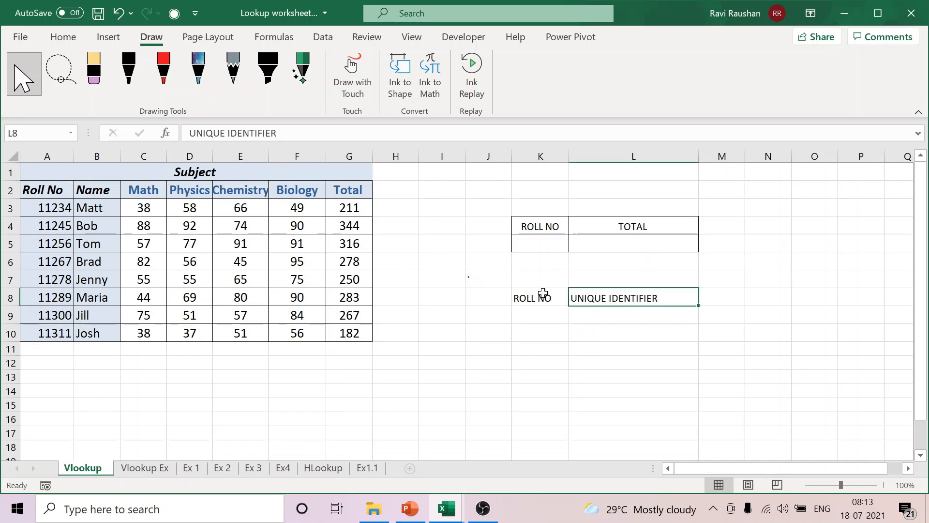
pyautogui.click(539, 294)
pyautogui.click(68, 36)
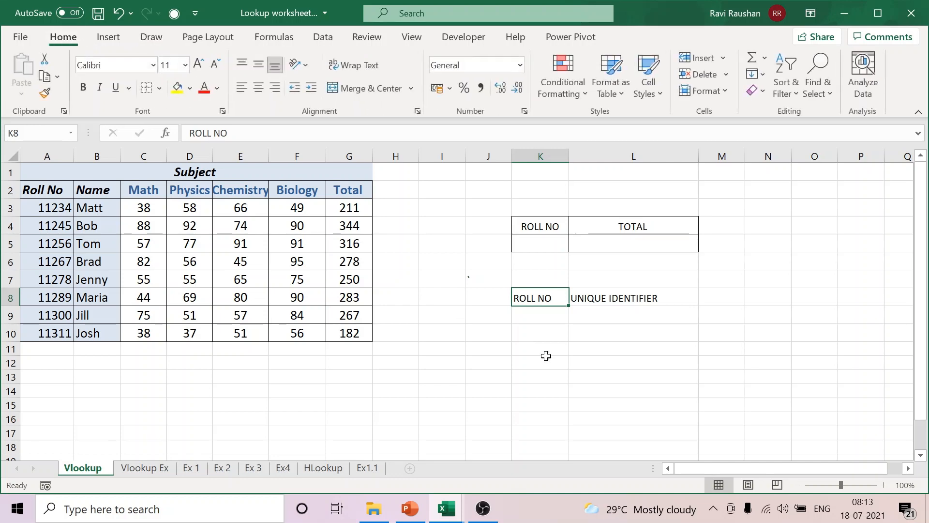
# Step: Enter the label lookup_value in cell M8, beside UNIQUE IDENTIFIER
pyautogui.click(721, 298)
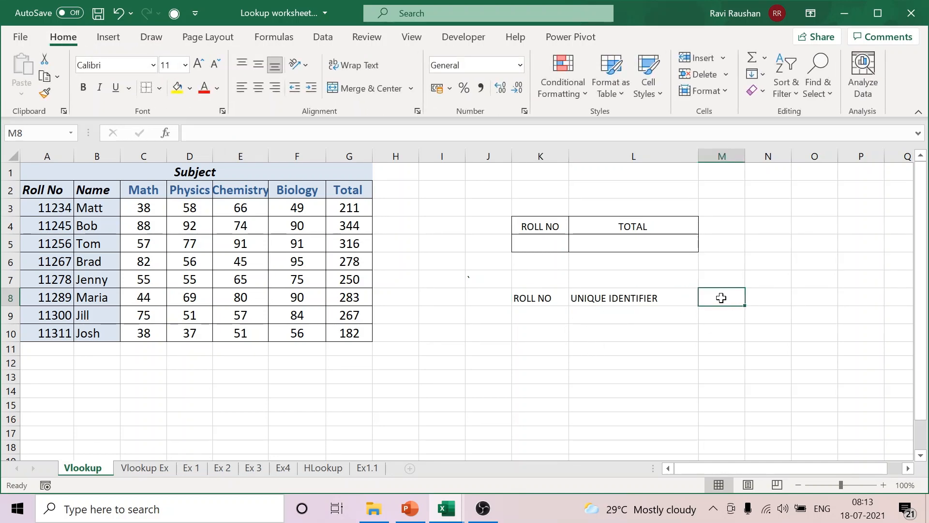
pyautogui.write('lookup')
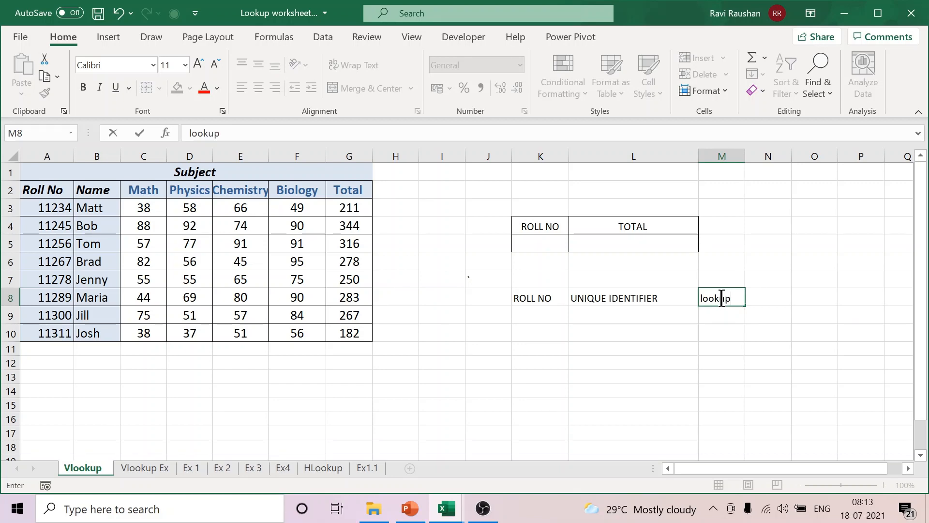
pyautogui.write('_value')
pyautogui.click(701, 364)
# Step: Highlight the marks data range A3:G10 and enter the label table array in cell M9
pyautogui.moveTo(47, 202); pyautogui.dragTo(349, 333)
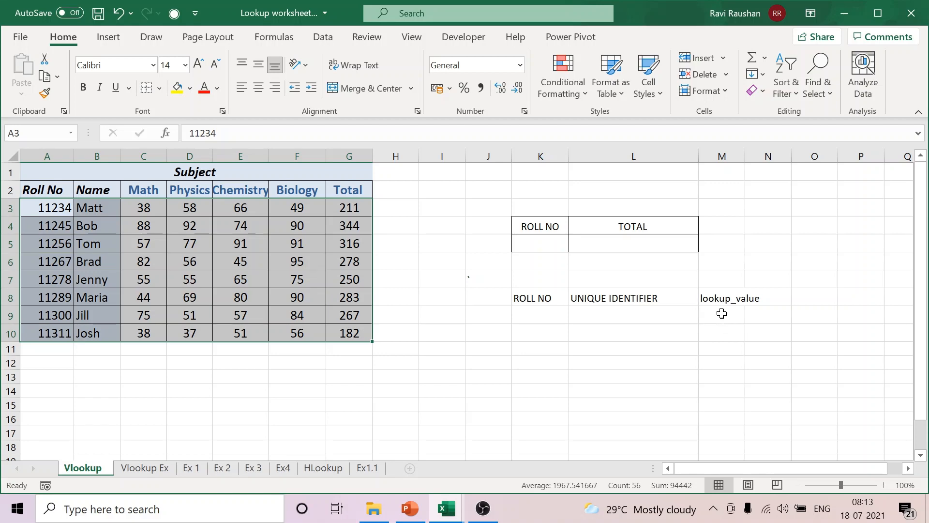
pyautogui.click(722, 314)
pyautogui.write('tabl')
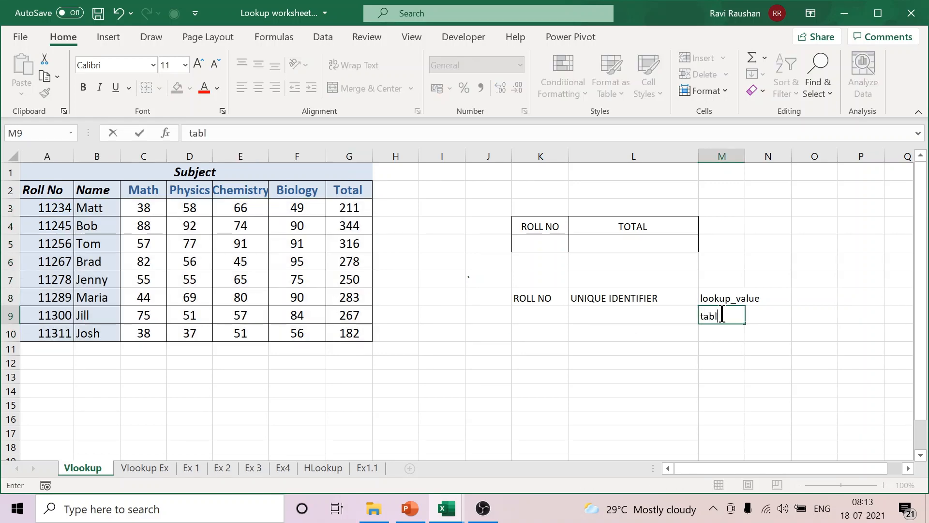
pyautogui.write('e array')
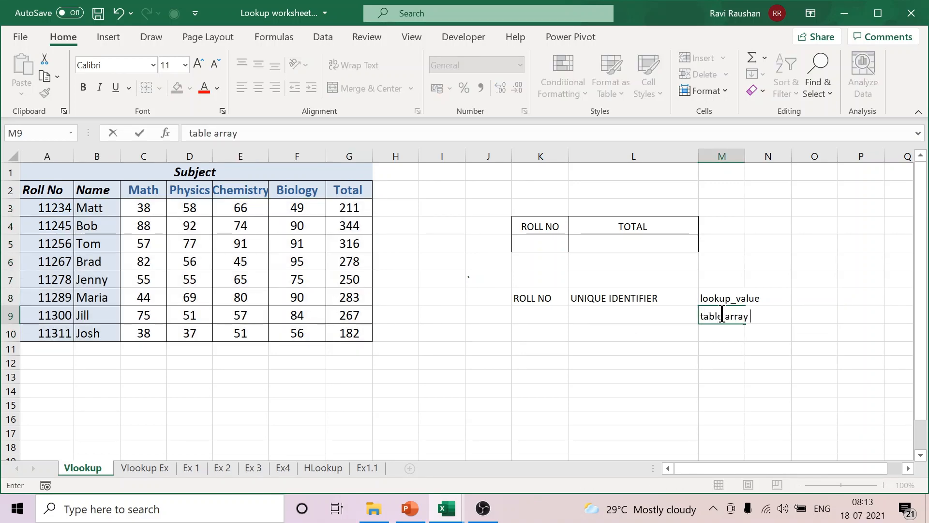
pyautogui.click(759, 364)
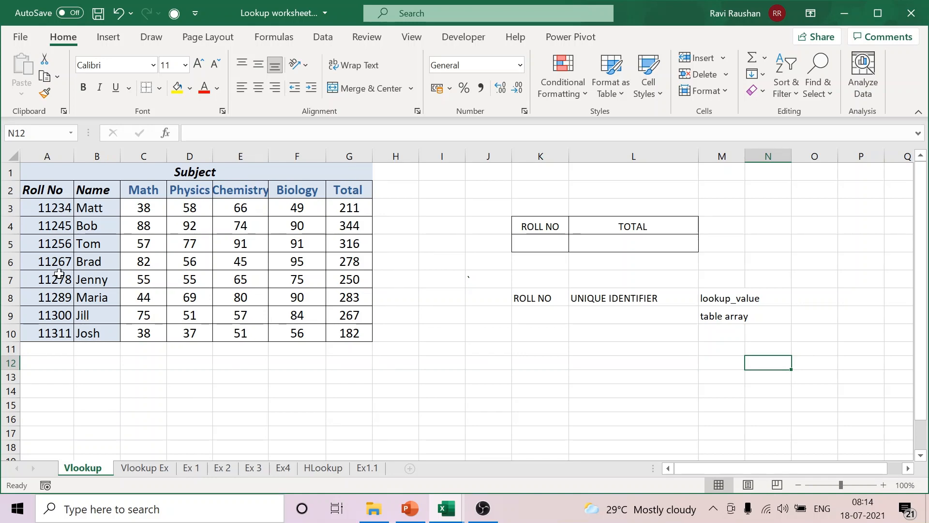
# Step: Circle the roll number in A8 with the black pen, leave drawing mode and select cell M10
pyautogui.click(151, 37)
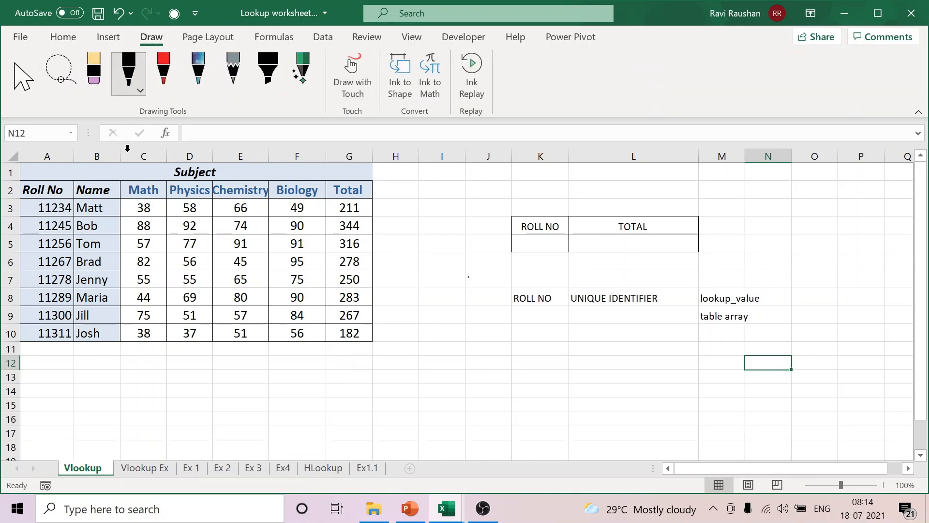
pyautogui.click(128, 73)
pyautogui.moveTo(46, 279)
pyautogui.mouseDown()
pyautogui.moveTo(25, 297)
pyautogui.moveTo(60, 305)
pyautogui.moveTo(66, 293)
pyautogui.moveTo(53, 291)
pyautogui.mouseUp()
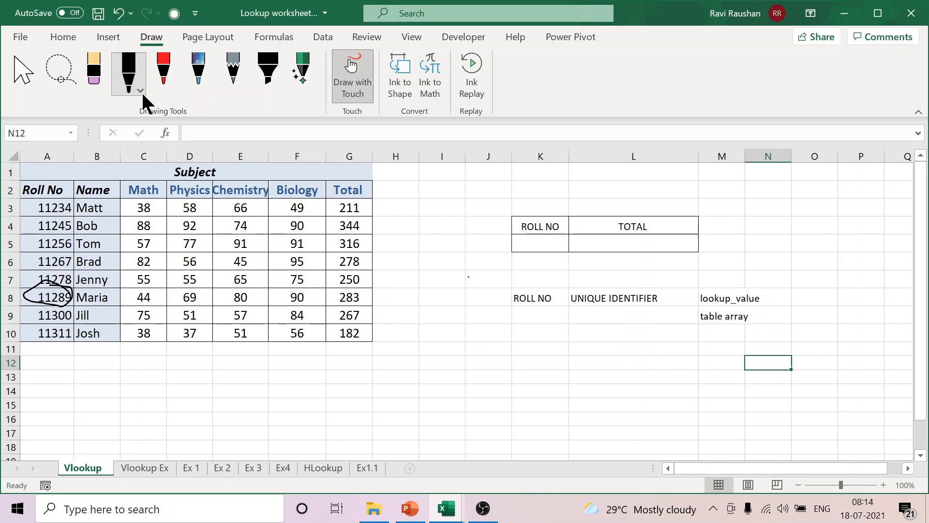
pyautogui.click(18, 78)
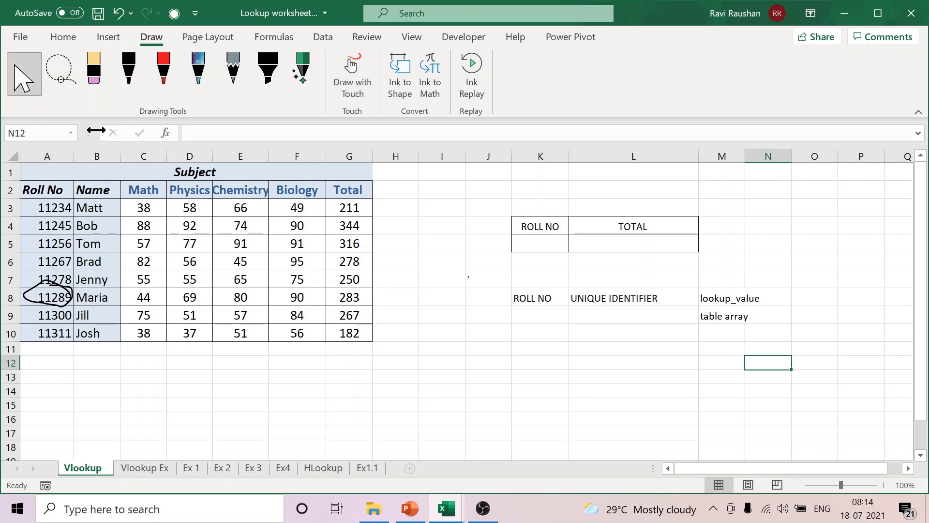
pyautogui.click(63, 38)
pyautogui.click(717, 334)
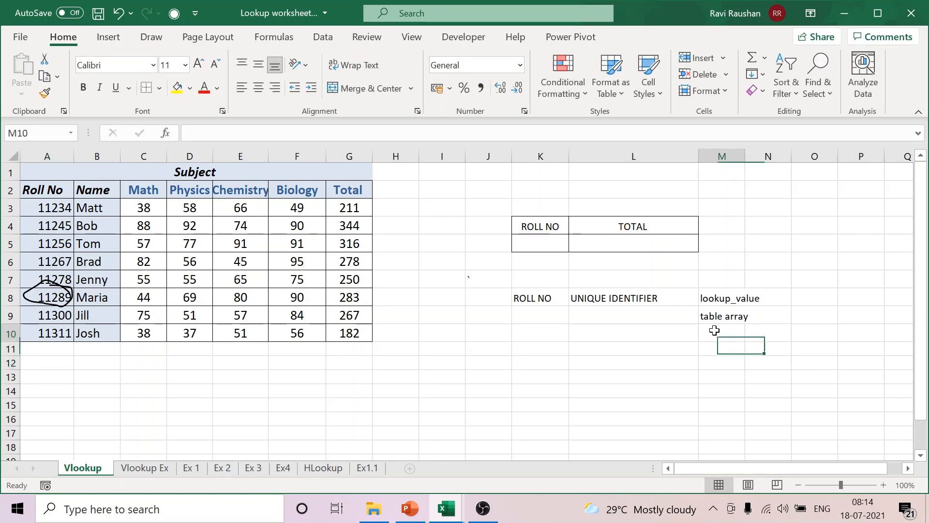
# Step: Enter the labels col index no in cell M10 and false in cell M11, below the table array label
pyautogui.doubleClick(714, 333)
pyautogui.write('col')
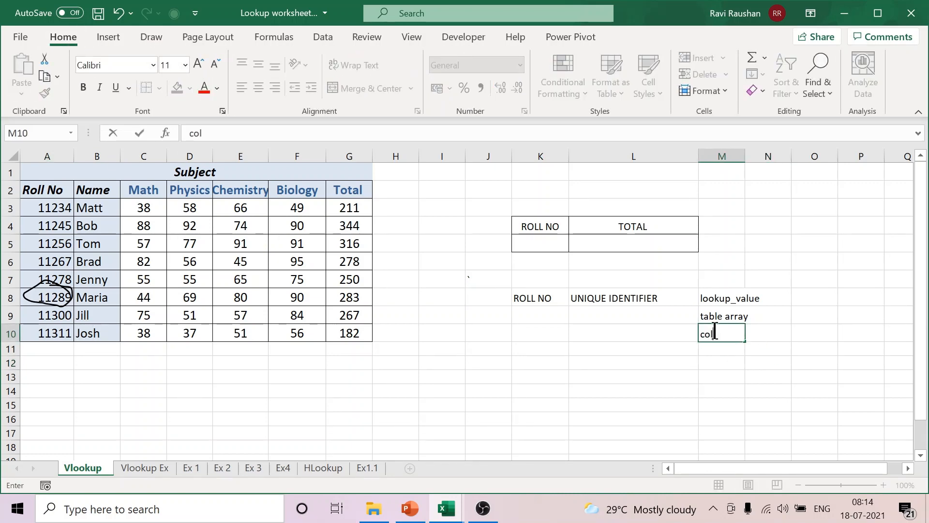
pyautogui.write(' index no')
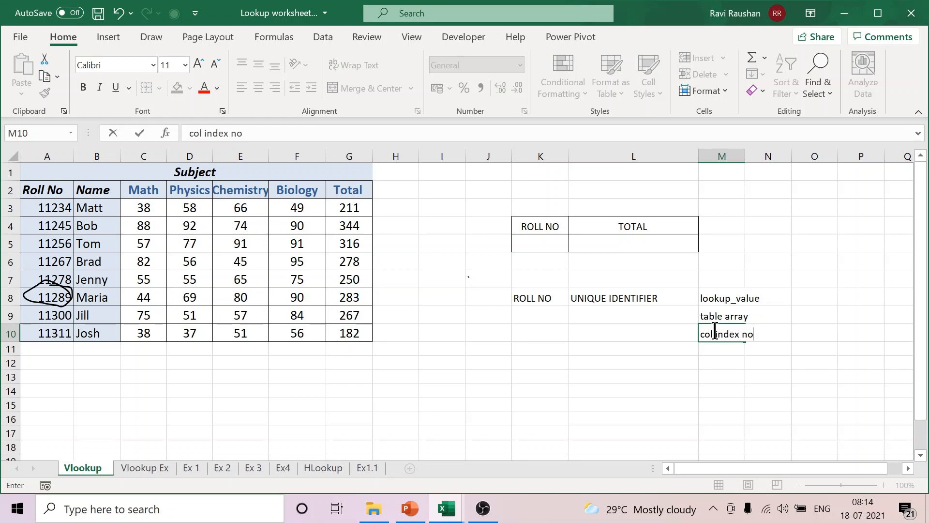
pyautogui.click(723, 351)
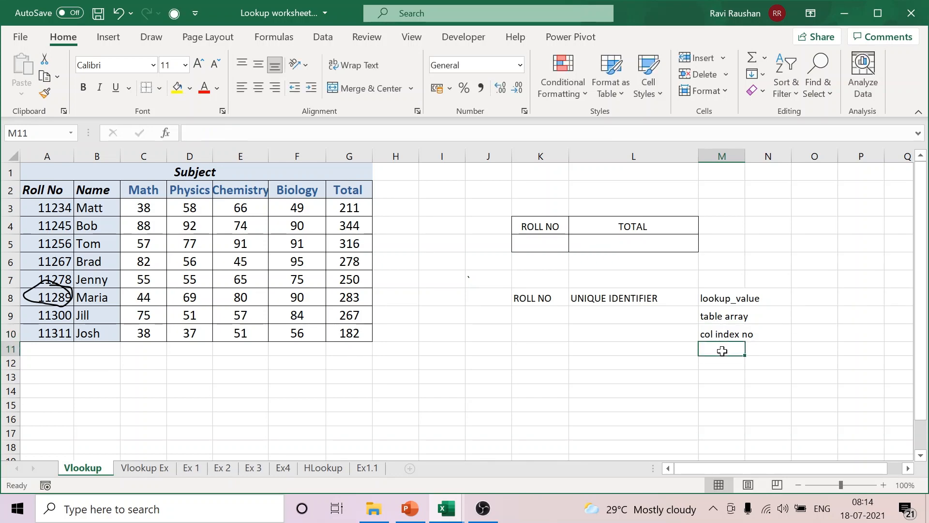
pyautogui.write('false')
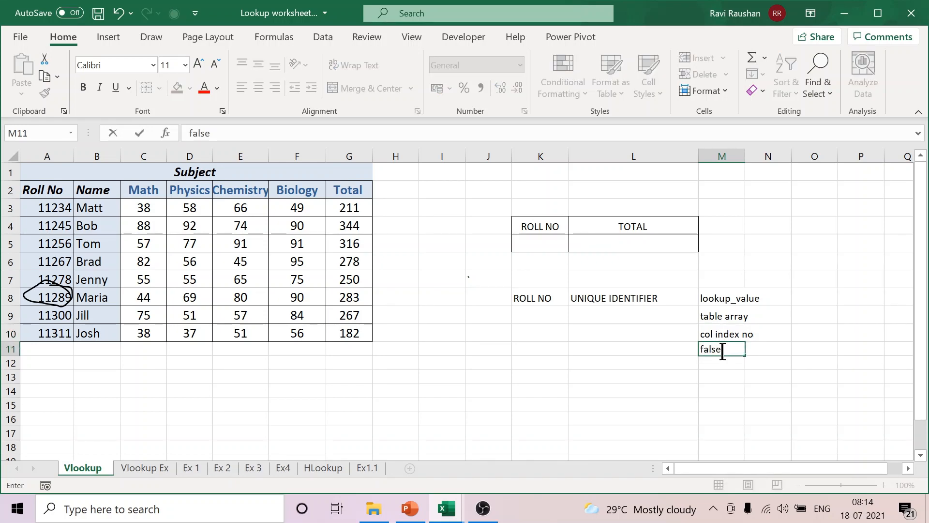
pyautogui.click(809, 320)
# Step: Clear the argument notes from K8:N14 and delete the ink circle around the roll number in A8
pyautogui.click(541, 300)
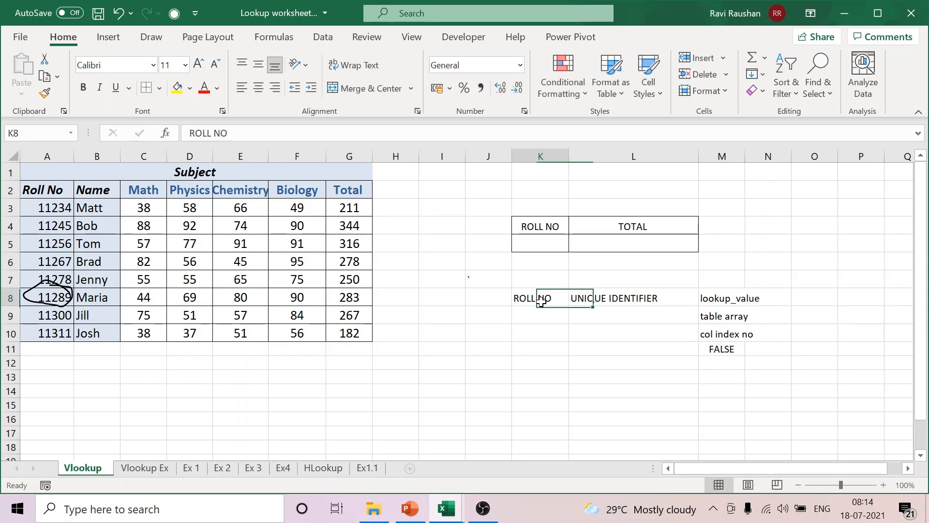
pyautogui.moveTo(541, 301); pyautogui.dragTo(761, 390)
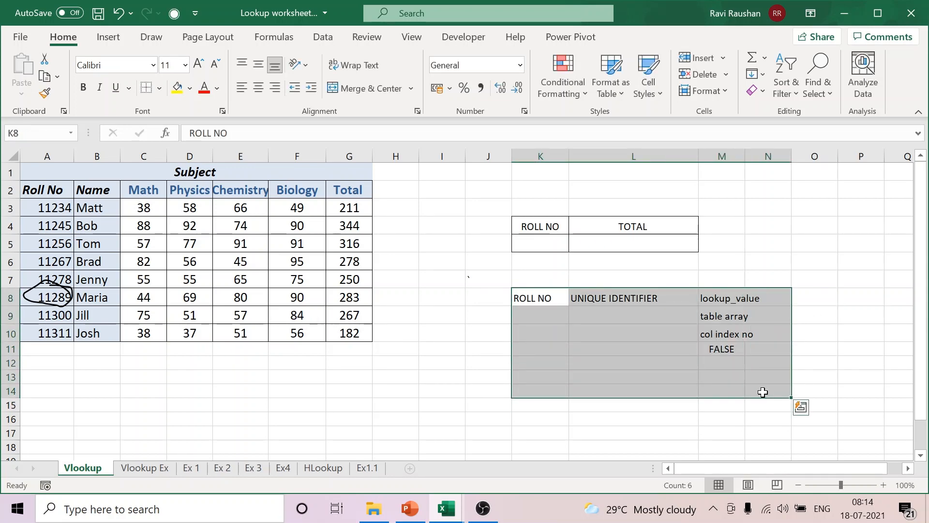
pyautogui.press('Delete')
pyautogui.click(402, 365)
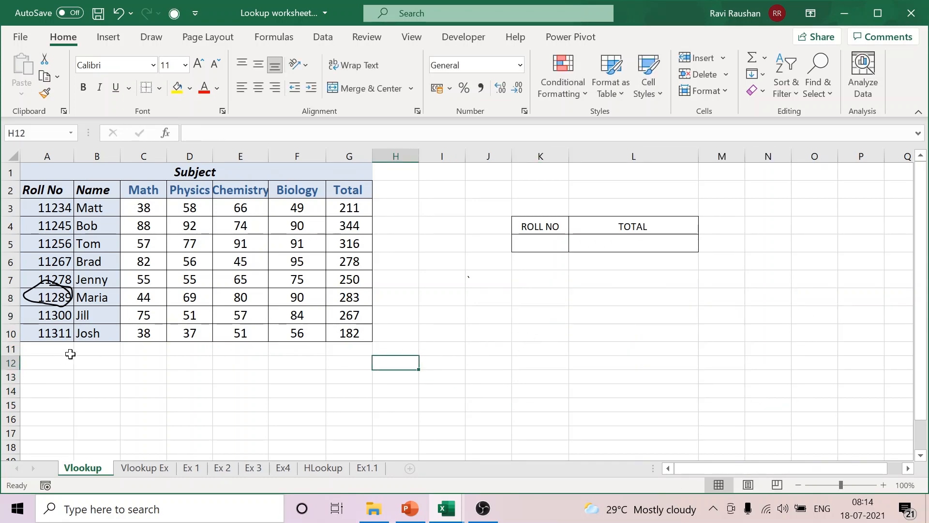
pyautogui.click(64, 303)
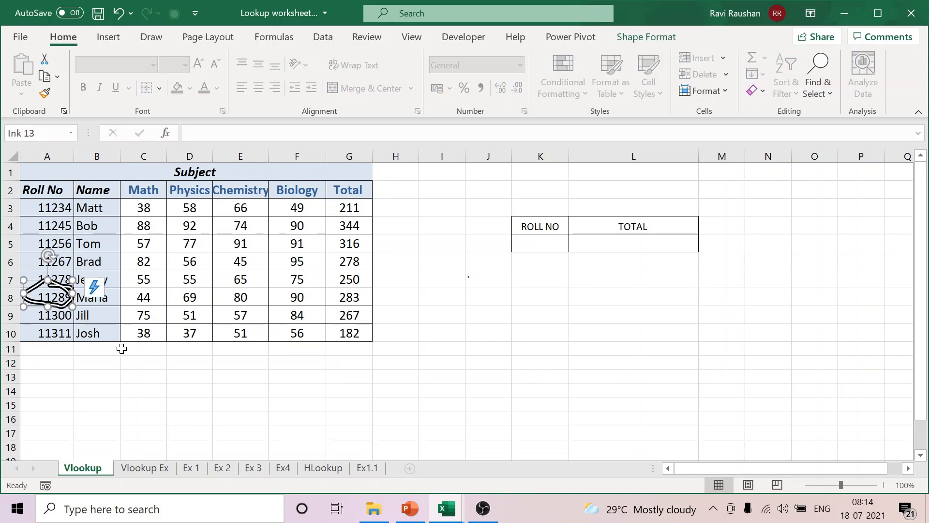
pyautogui.press('Delete')
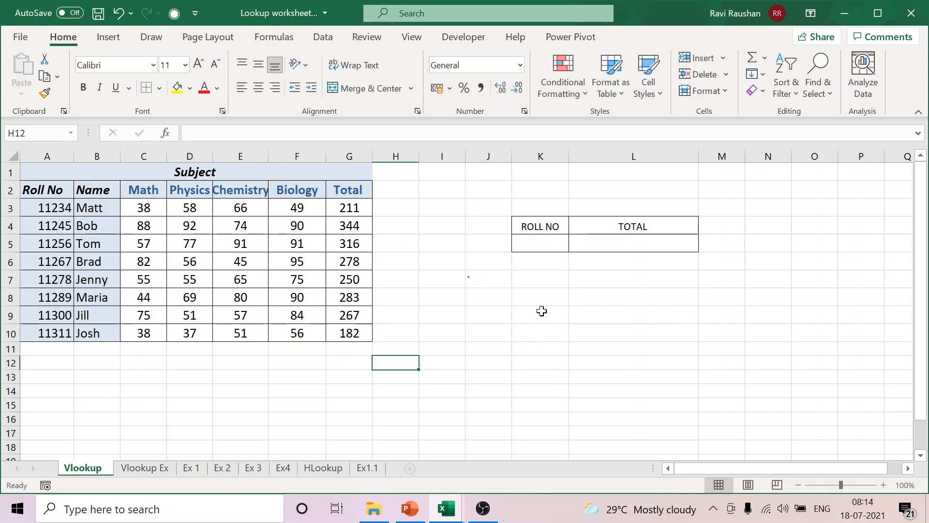
# Step: Point out the ROLL NO and TOTAL cells K5 and L5, and highlight the marks table A2:G10
pyautogui.click(549, 246)
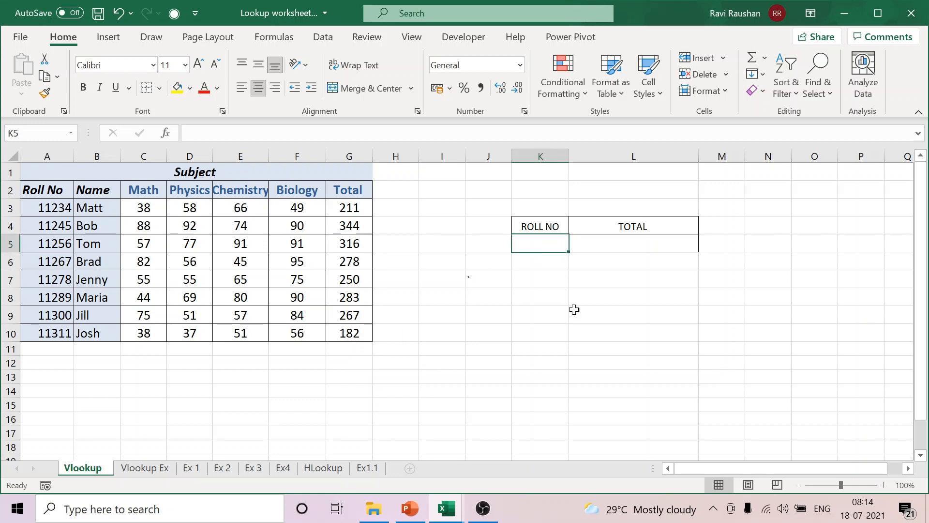
pyautogui.click(640, 243)
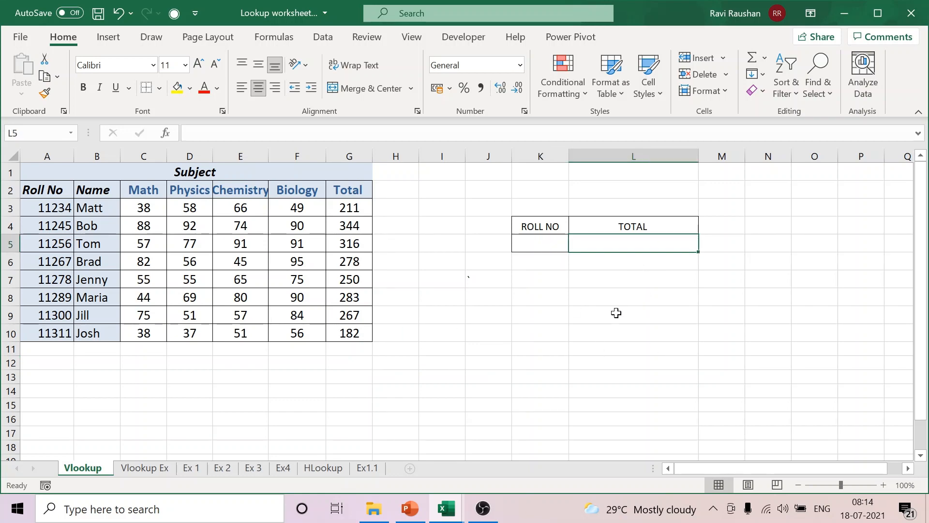
pyautogui.click(545, 241)
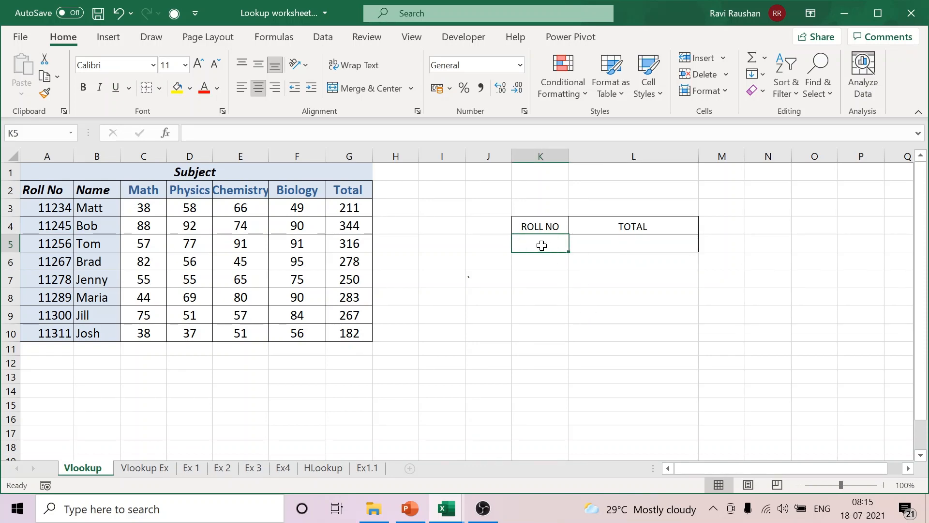
pyautogui.moveTo(49, 194); pyautogui.dragTo(339, 337)
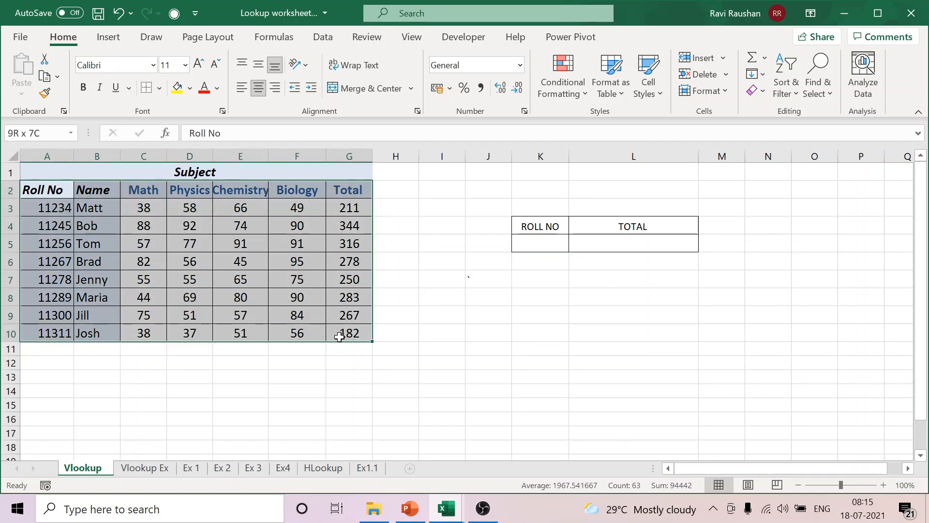
pyautogui.click(427, 276)
# Step: With the black pen, trace down the Roll No column, circle A7 and the total in G7, and leave drawing mode
pyautogui.click(149, 38)
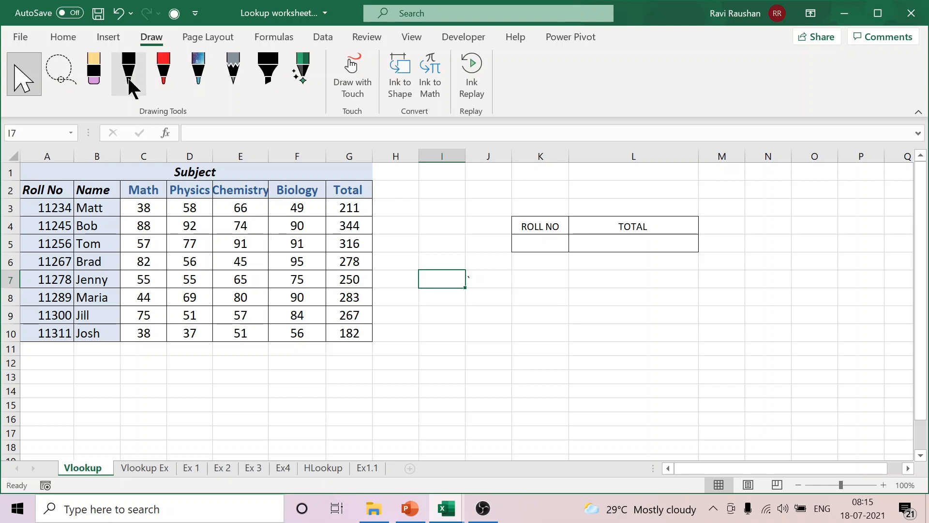
pyautogui.moveTo(39, 217)
pyautogui.mouseDown()
pyautogui.moveTo(38, 256)
pyautogui.moveTo(54, 271)
pyautogui.moveTo(28, 290)
pyautogui.moveTo(35, 263)
pyautogui.mouseUp()
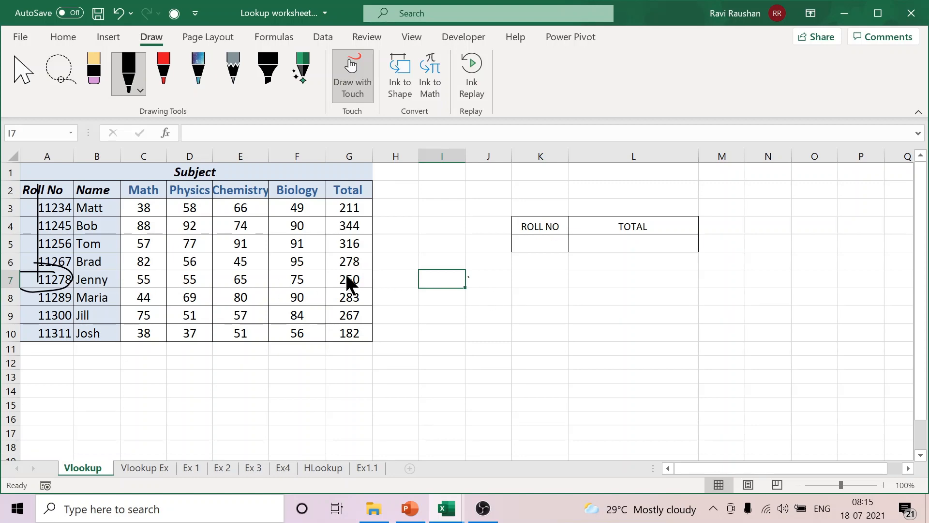
pyautogui.moveTo(373, 272)
pyautogui.mouseDown()
pyautogui.moveTo(329, 287)
pyautogui.moveTo(365, 271)
pyautogui.mouseUp()
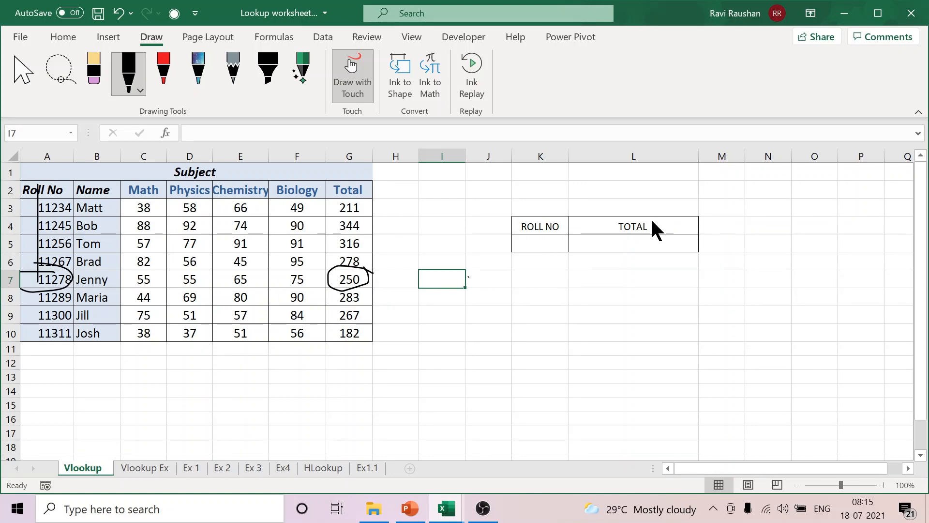
pyautogui.click(14, 72)
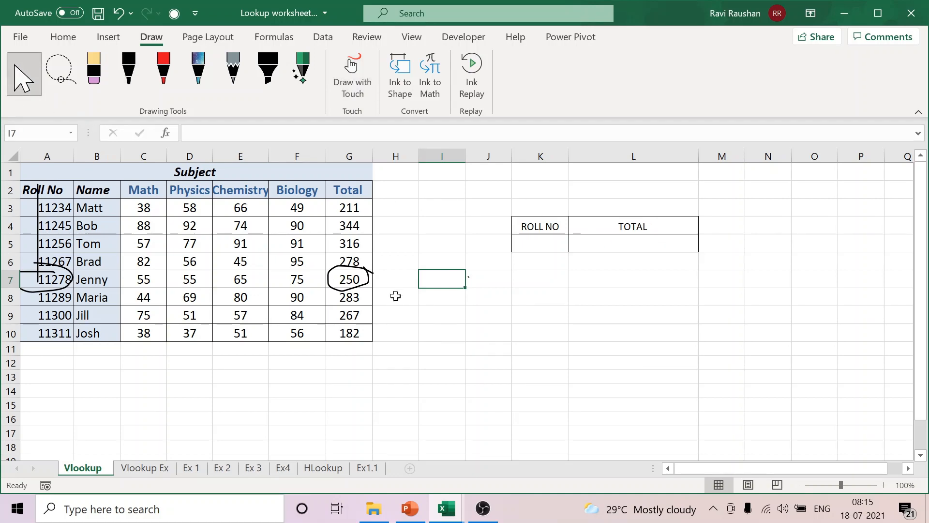
# Step: Delete the ink marks over the total in G7 and the Roll No column
pyautogui.click(359, 286)
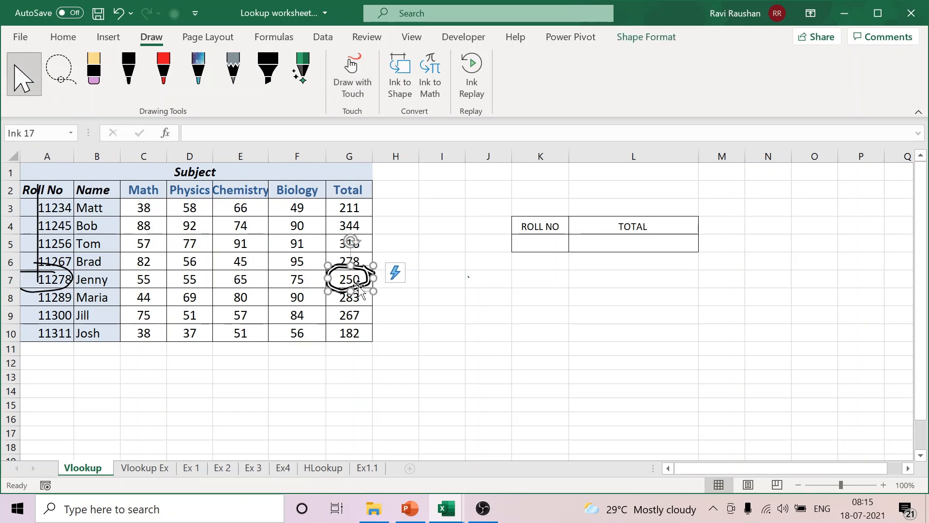
pyautogui.press('Delete')
pyautogui.click(59, 286)
pyautogui.press('Delete')
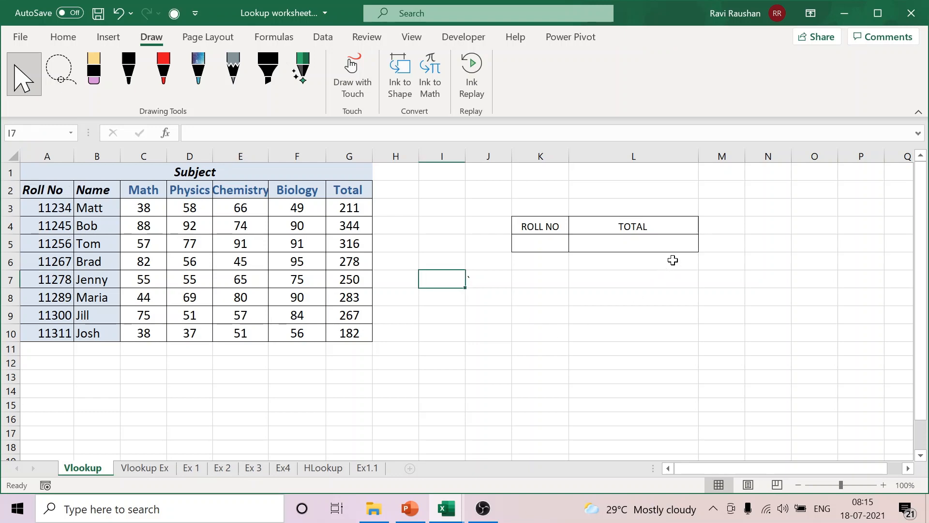
# Step: Start a VLOOKUP formula in cell L5 with K5 as the lookup value
pyautogui.click(633, 242)
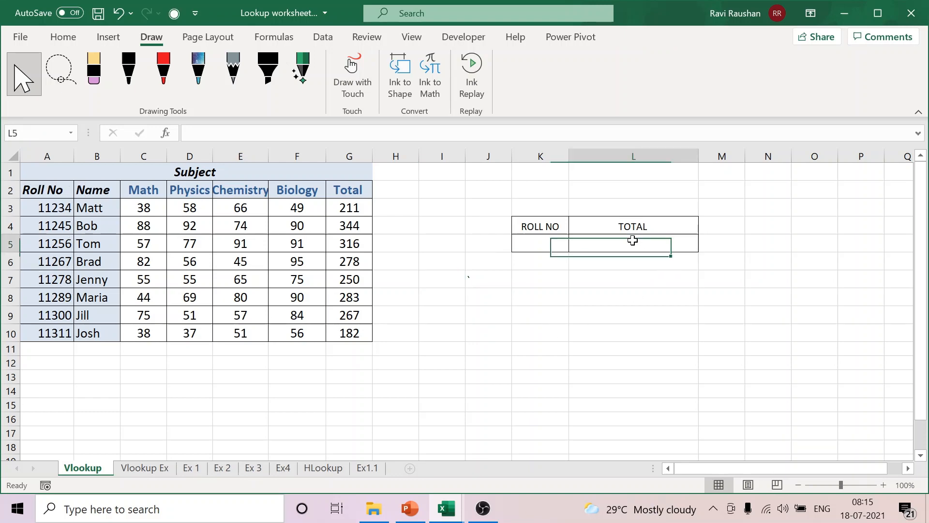
pyautogui.click(67, 36)
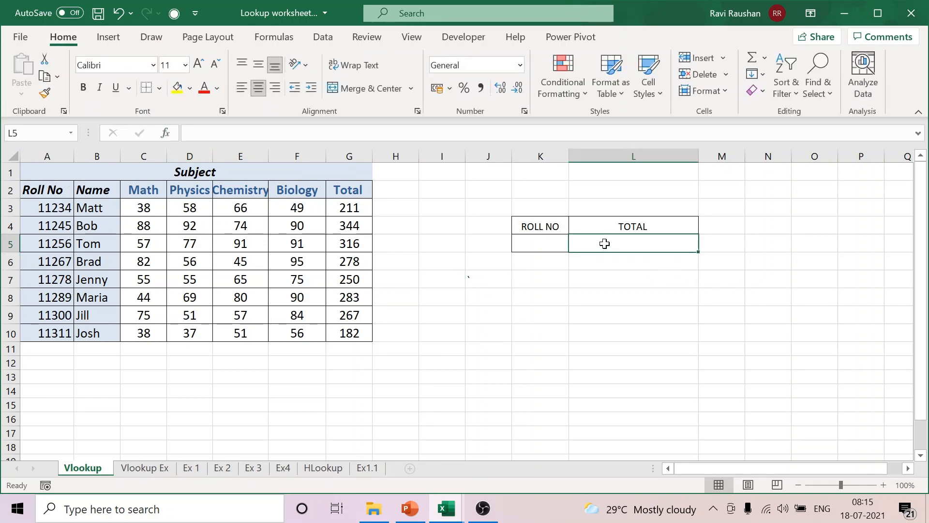
pyautogui.write('=')
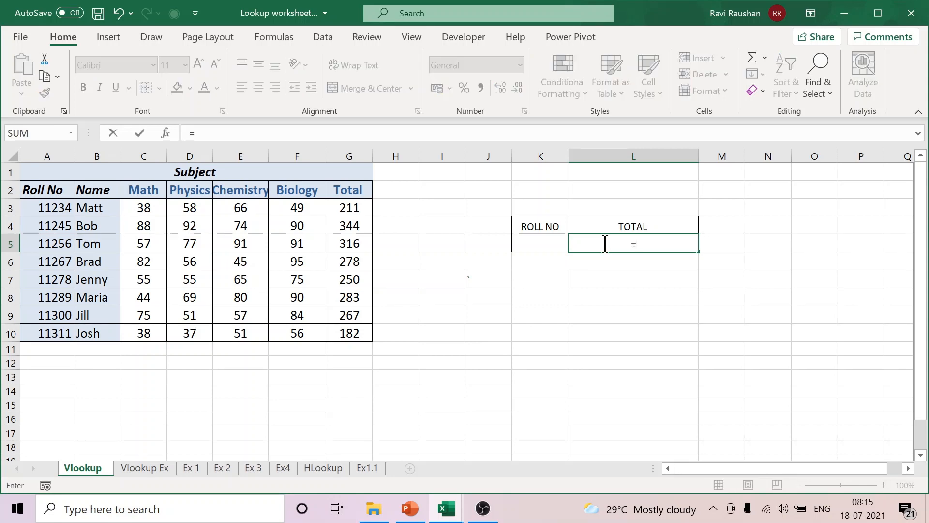
pyautogui.write('VLOOKU')
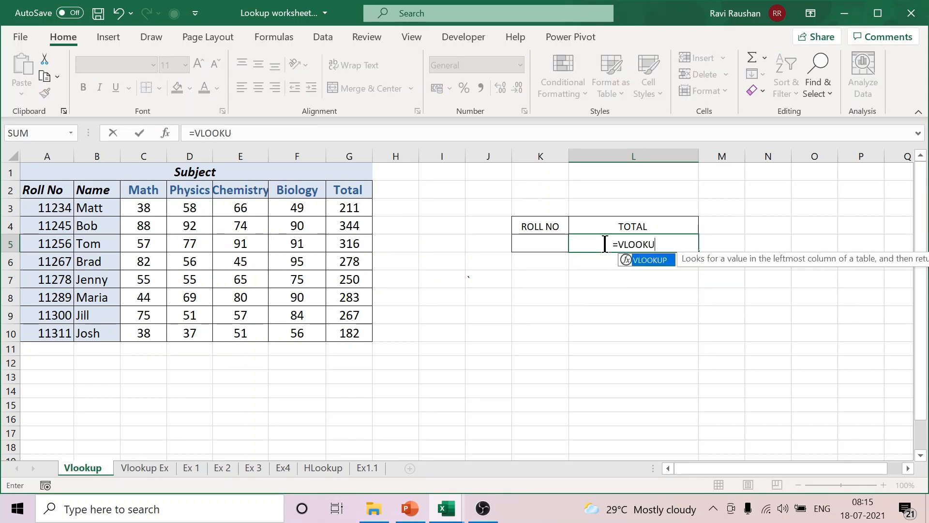
pyautogui.write('P')
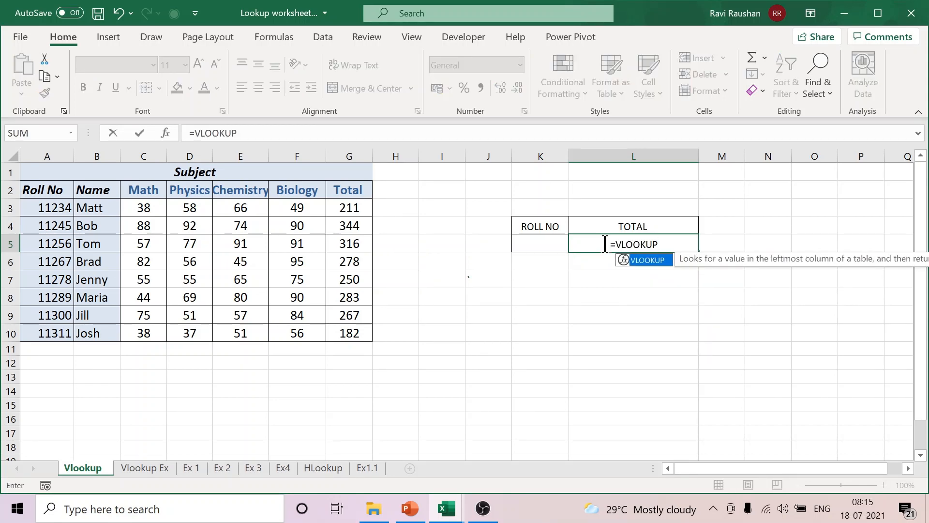
pyautogui.write('(')
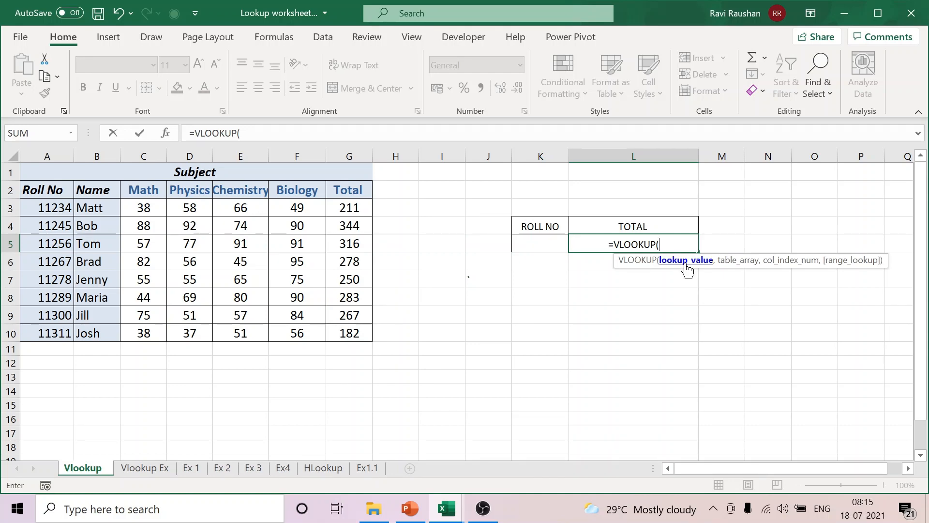
pyautogui.click(533, 244)
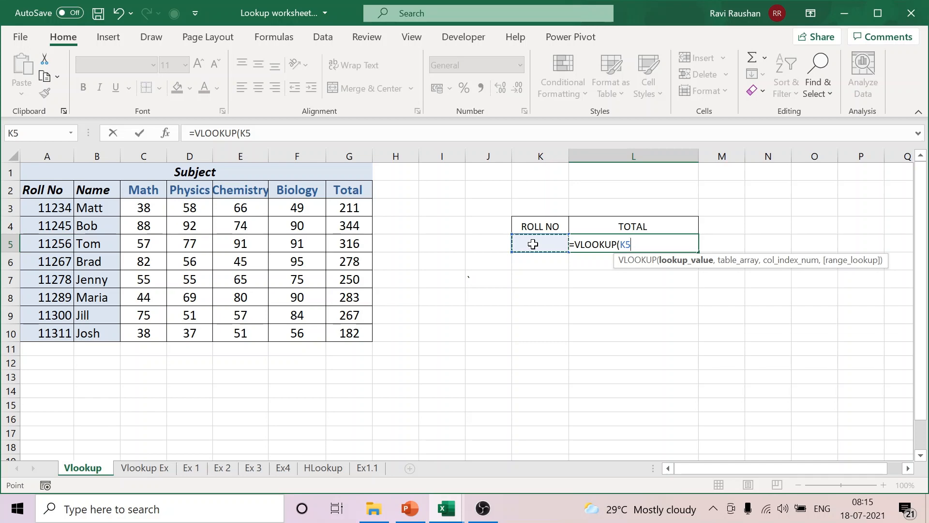
pyautogui.write(',')
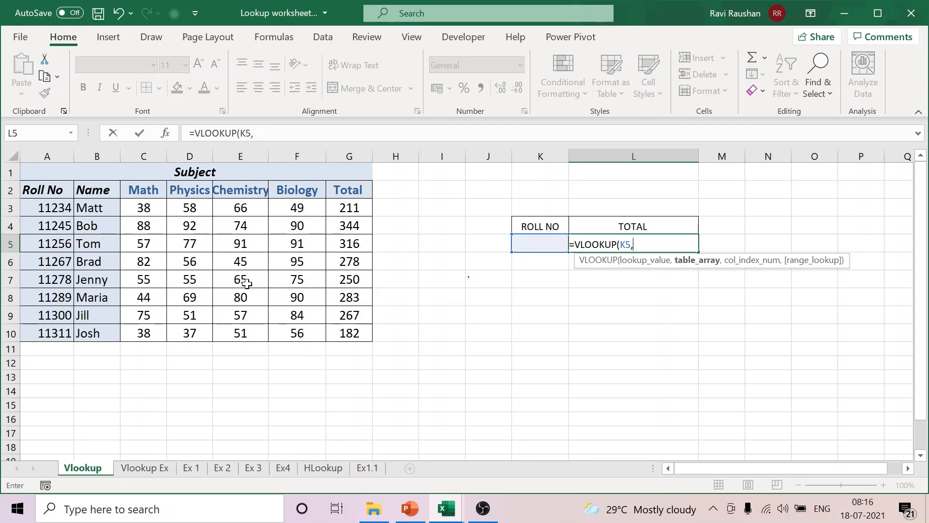
# Step: Set the VLOOKUP table array to the marks table A2:G10, including its header row
pyautogui.click(56, 193)
pyautogui.moveTo(56, 192); pyautogui.dragTo(339, 329)
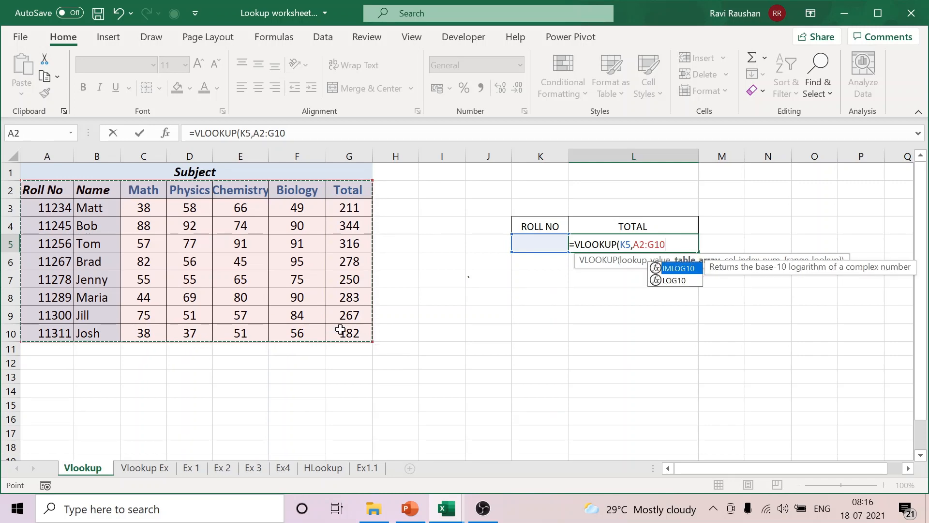
pyautogui.write(',')
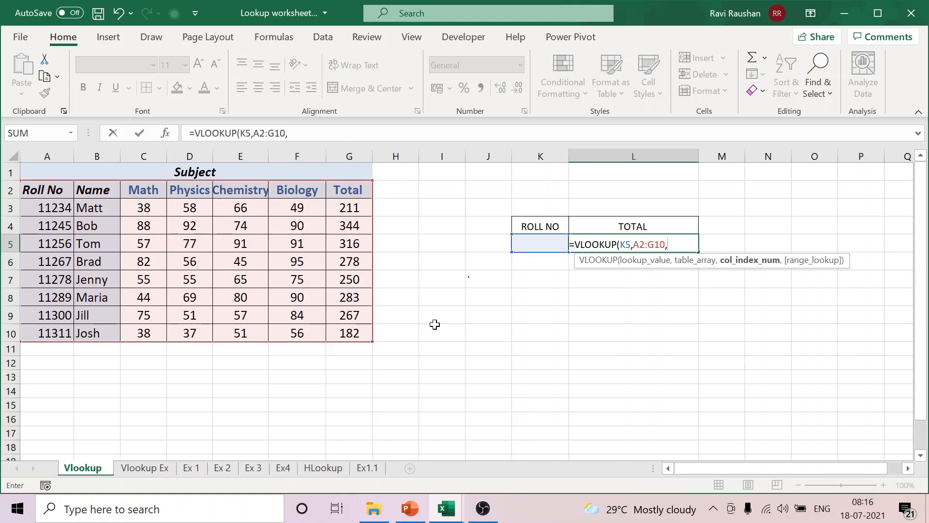
# Step: Complete the formula in L5 with column index 7 and FALSE for an exact match, enter it, and review it in the cell
pyautogui.write('7,FALS')
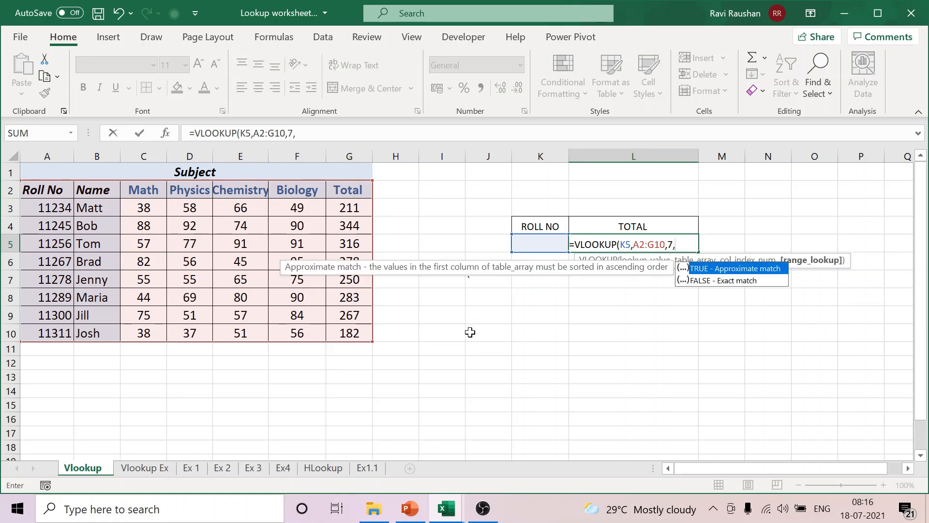
pyautogui.write('E')
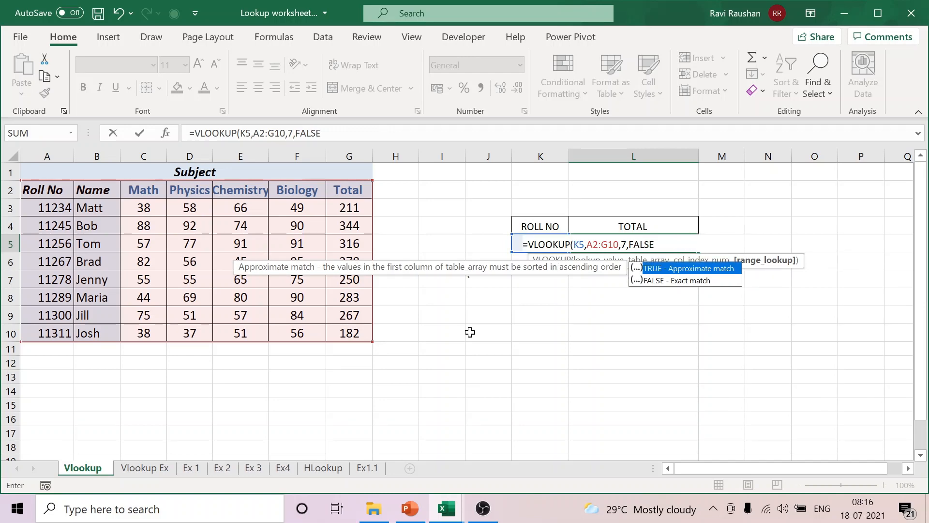
pyautogui.write(')')
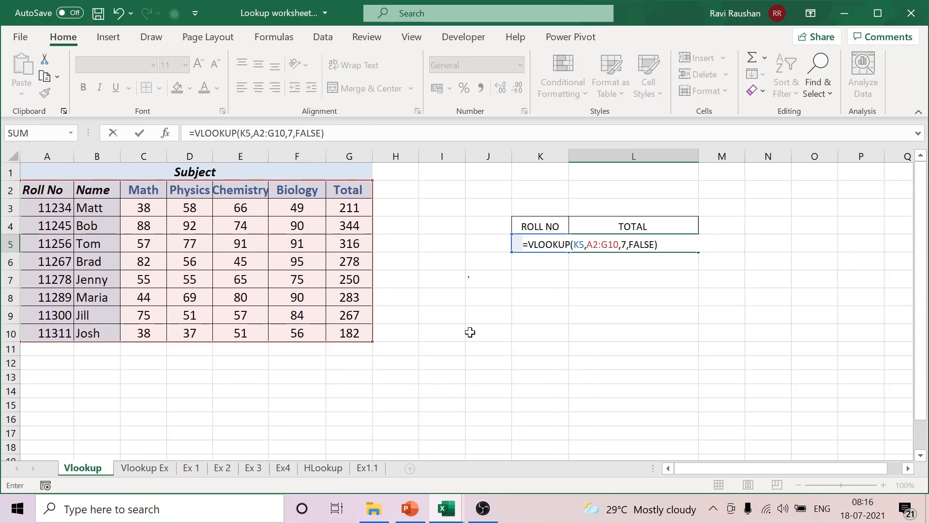
pyautogui.press('Return')
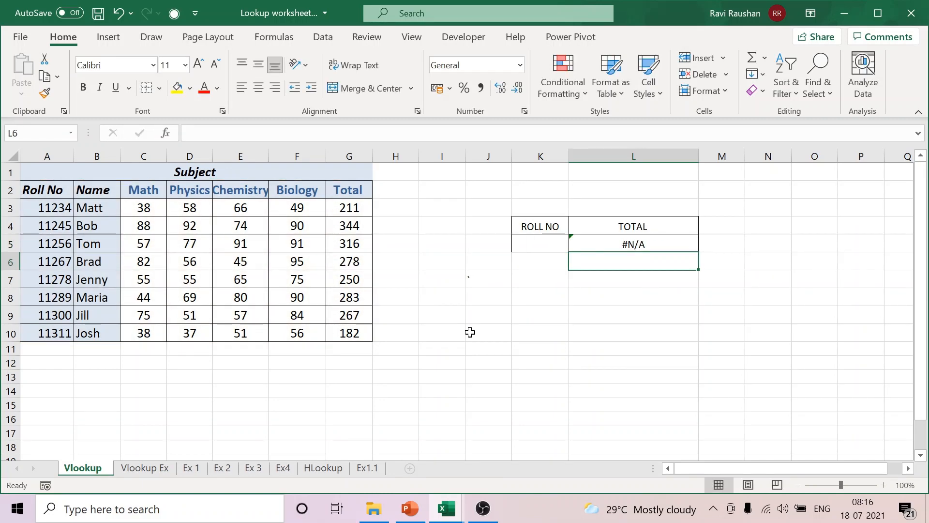
pyautogui.click(670, 244)
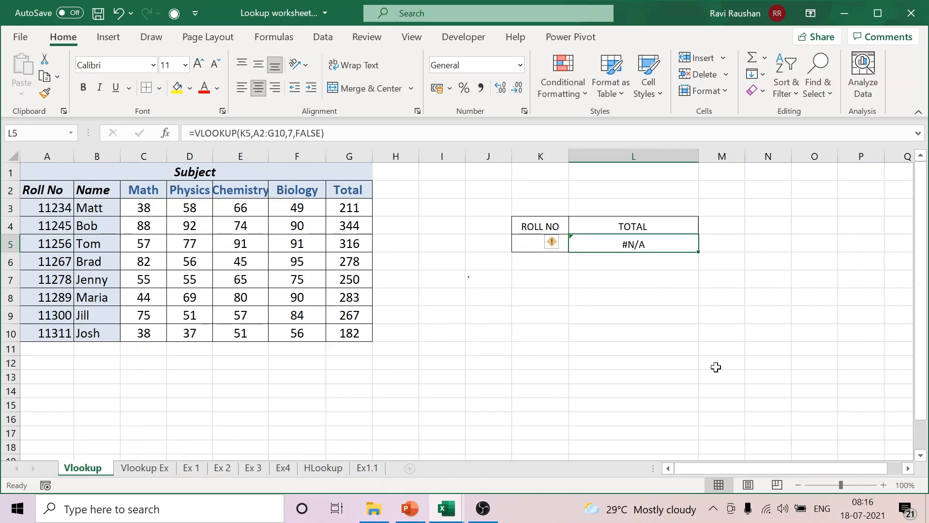
pyautogui.click(647, 329)
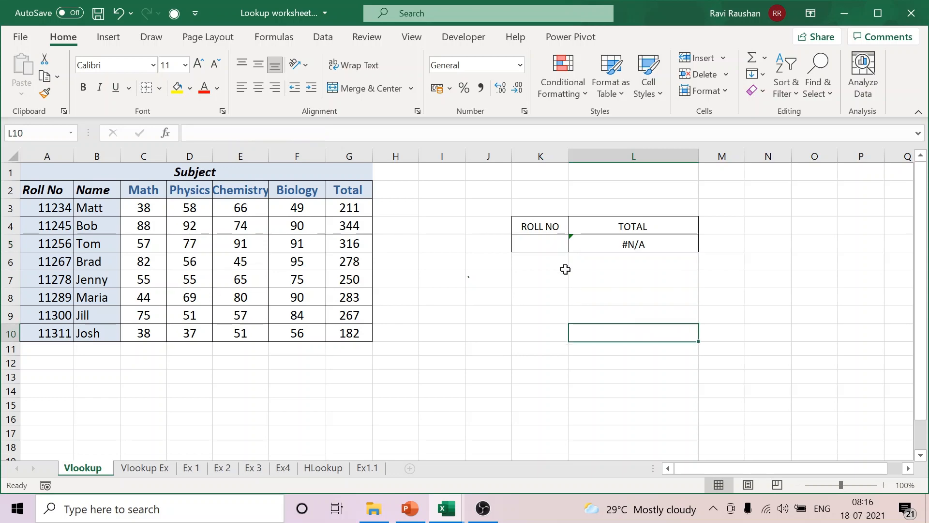
# Step: Enter the first student's roll number, as listed in A3, in K5 and check the total looked up in L5
pyautogui.click(539, 244)
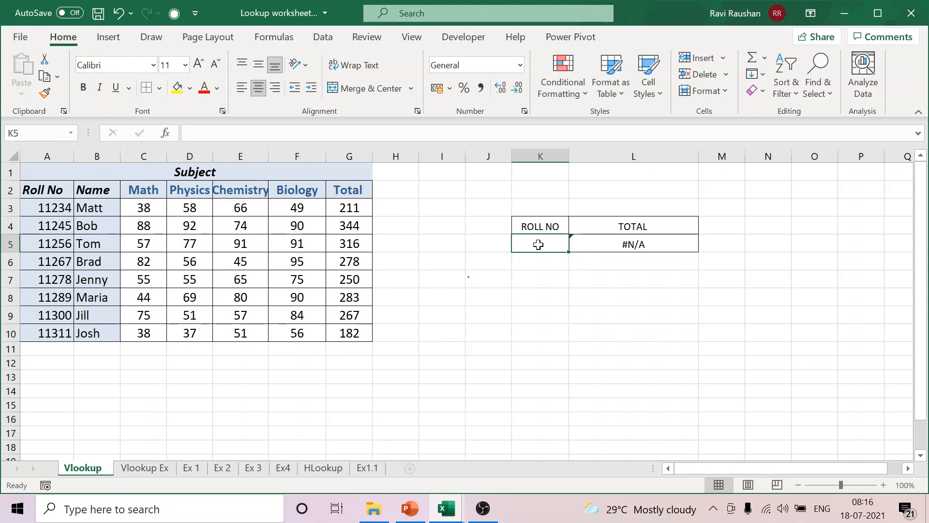
pyautogui.moveTo(51, 207); pyautogui.dragTo(48, 333)
pyautogui.click(655, 322)
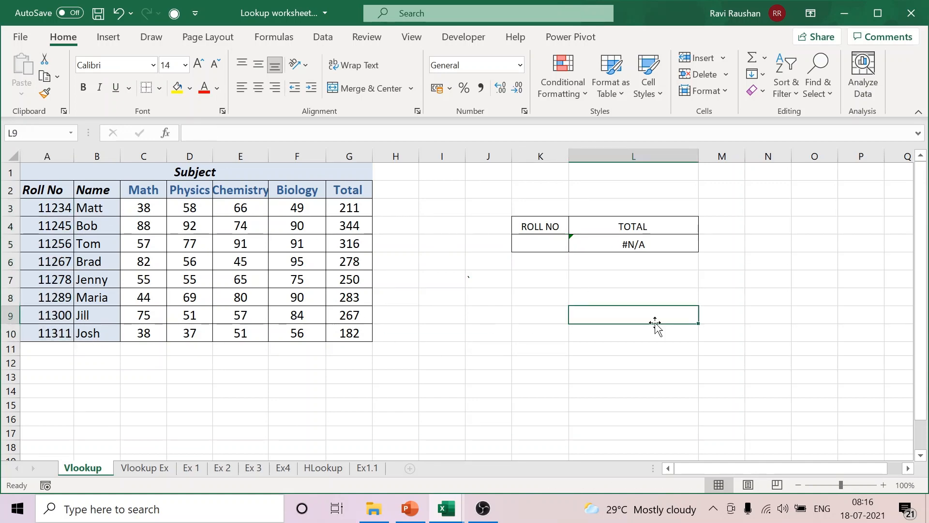
pyautogui.click(534, 248)
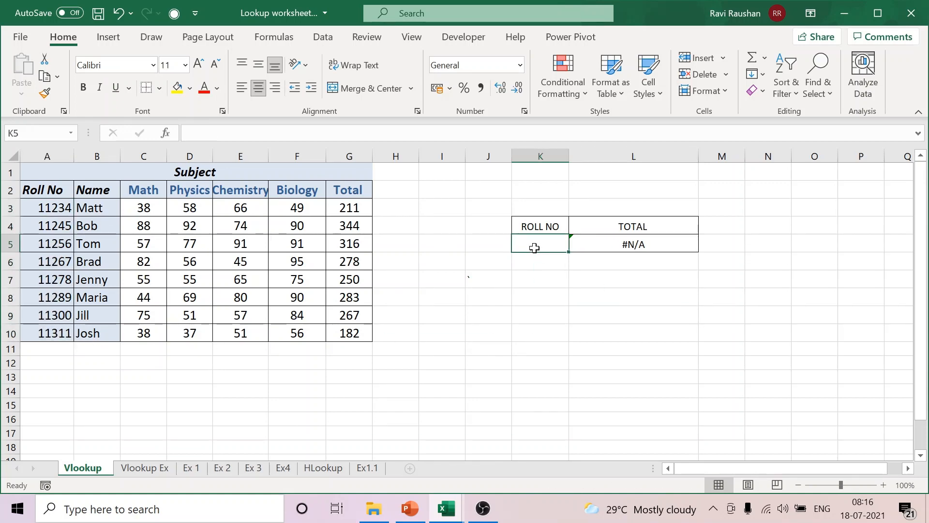
pyautogui.write('11234')
pyautogui.click(626, 333)
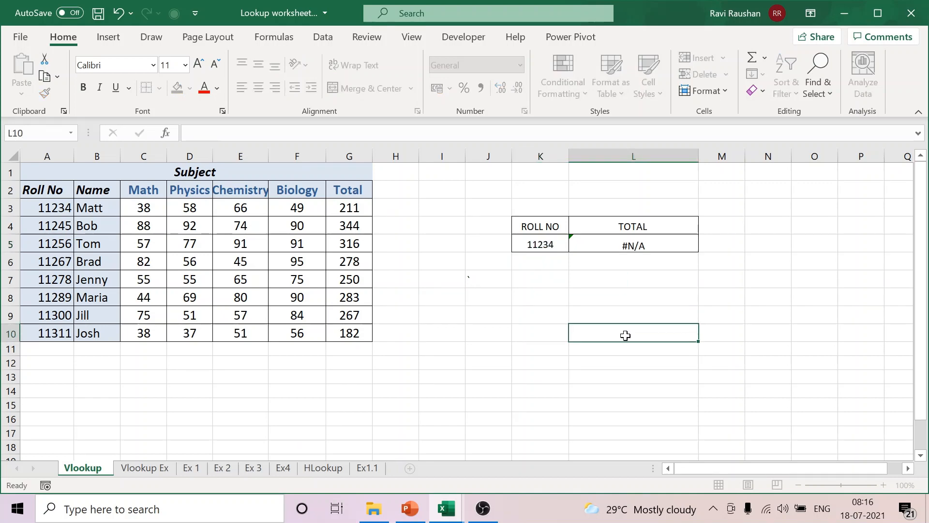
pyautogui.click(643, 249)
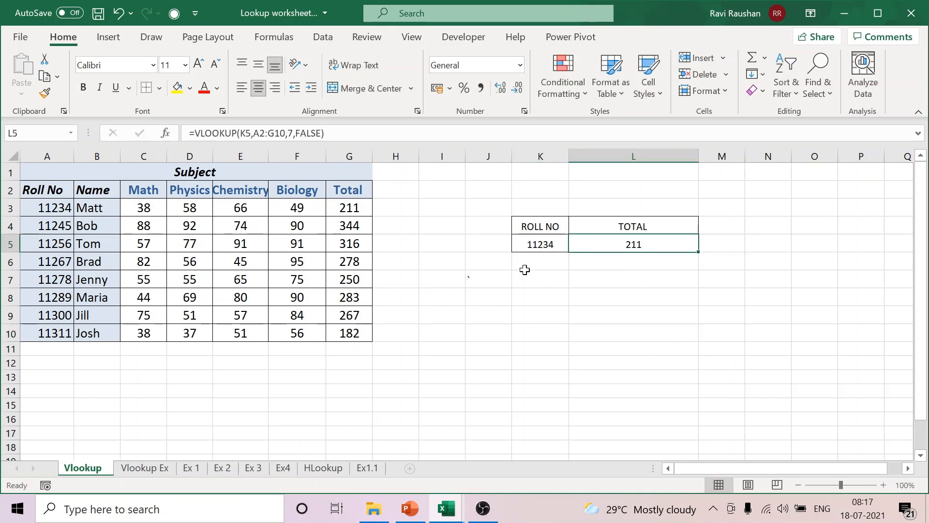
# Step: Replace the roll number in K5 with the last student's, as listed in A10
pyautogui.click(533, 247)
pyautogui.write('11311')
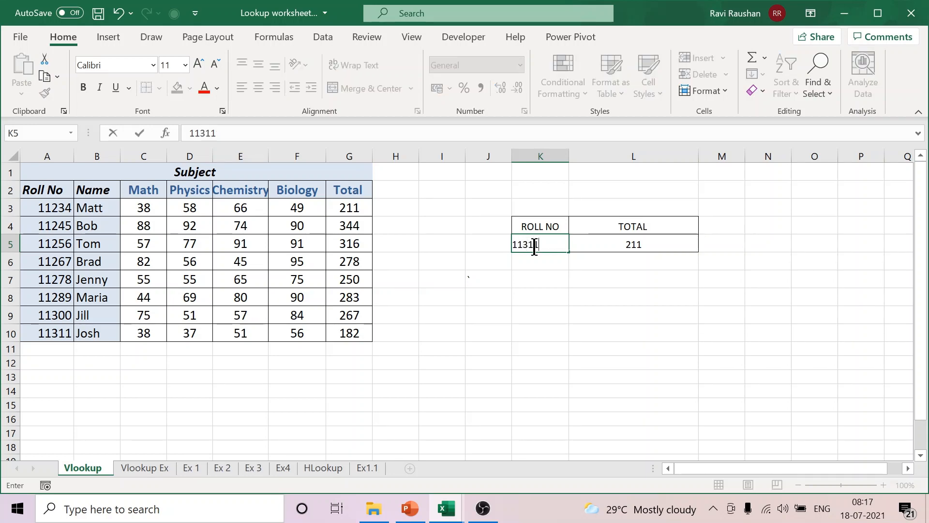
pyautogui.click(645, 314)
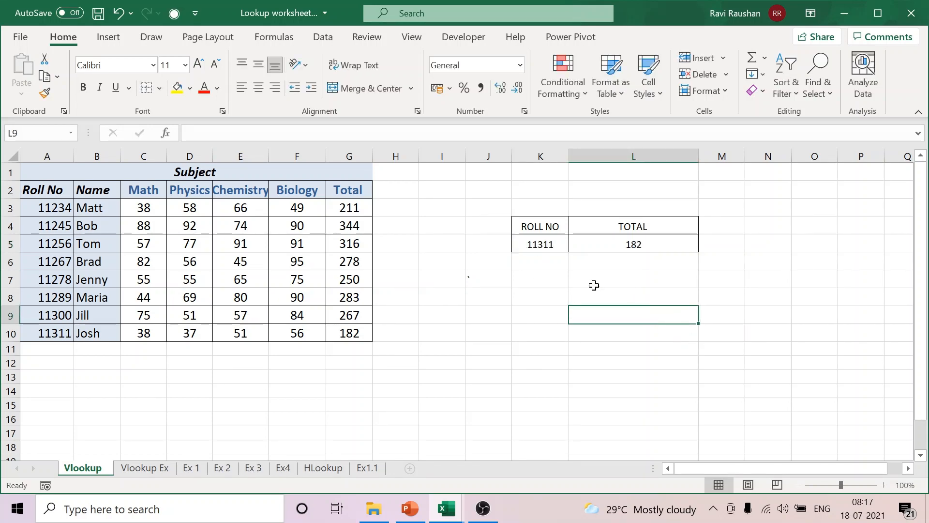
# Step: Change the lookup result heading in L4 to CHEMISTRY
pyautogui.click(644, 227)
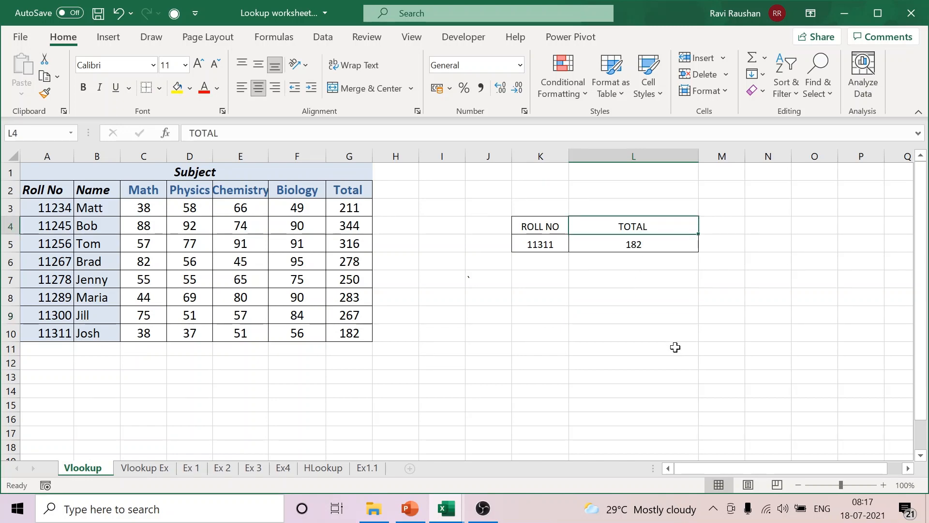
pyautogui.write('CHEMISTRY')
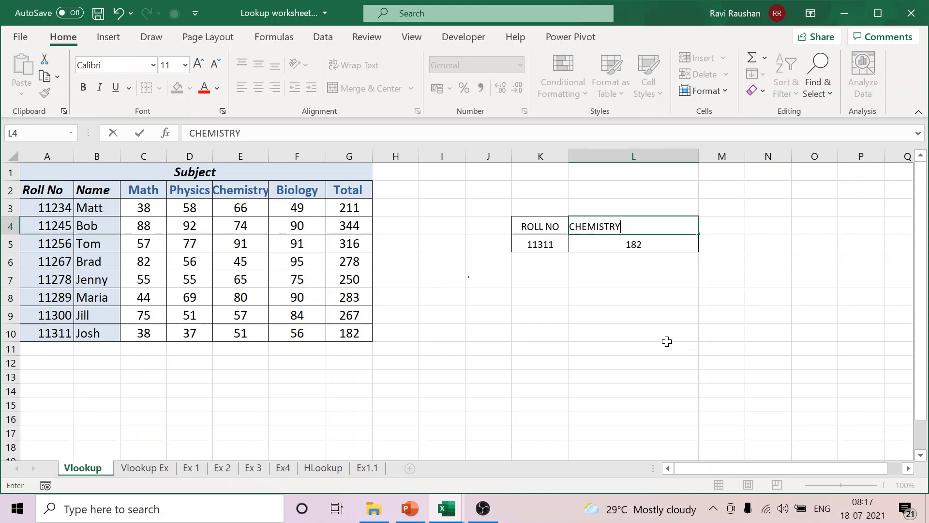
pyautogui.click(673, 345)
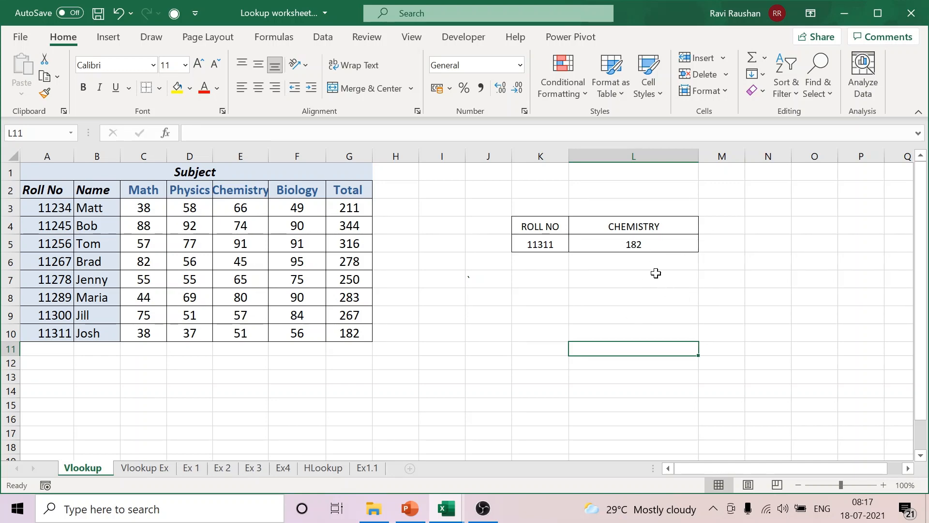
# Step: Examine the column index argument of the VLOOKUP formula in L5 against the CHEMISTRY heading
pyautogui.click(649, 244)
pyautogui.doubleClick(650, 244)
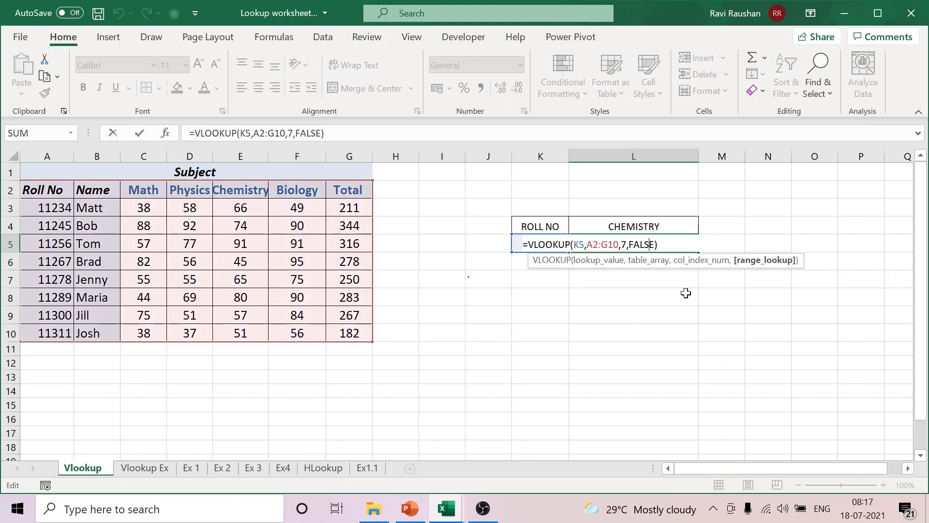
pyautogui.doubleClick(623, 245)
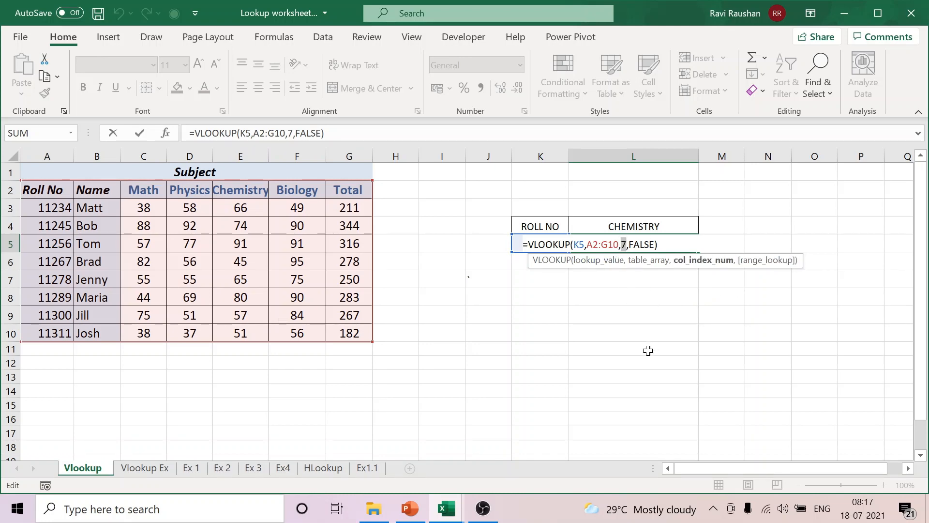
pyautogui.press('Return')
pyautogui.click(646, 228)
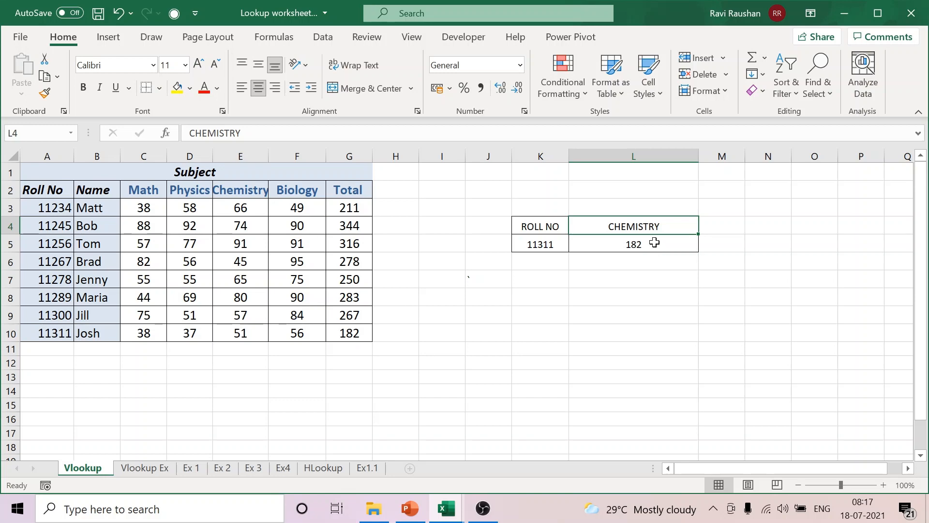
pyautogui.click(655, 243)
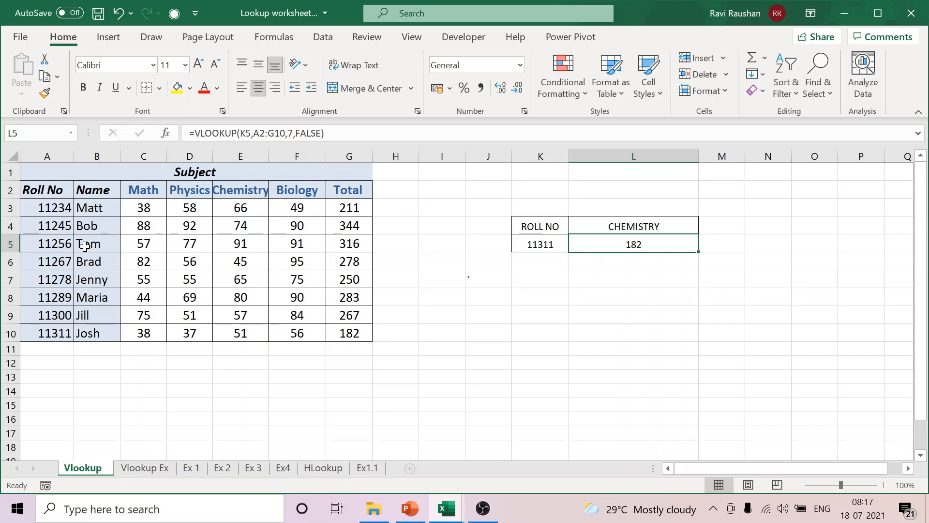
# Step: Count across the marks table to the Chemistry column and set the column index in L5's VLOOKUP formula to 5
pyautogui.click(42, 221)
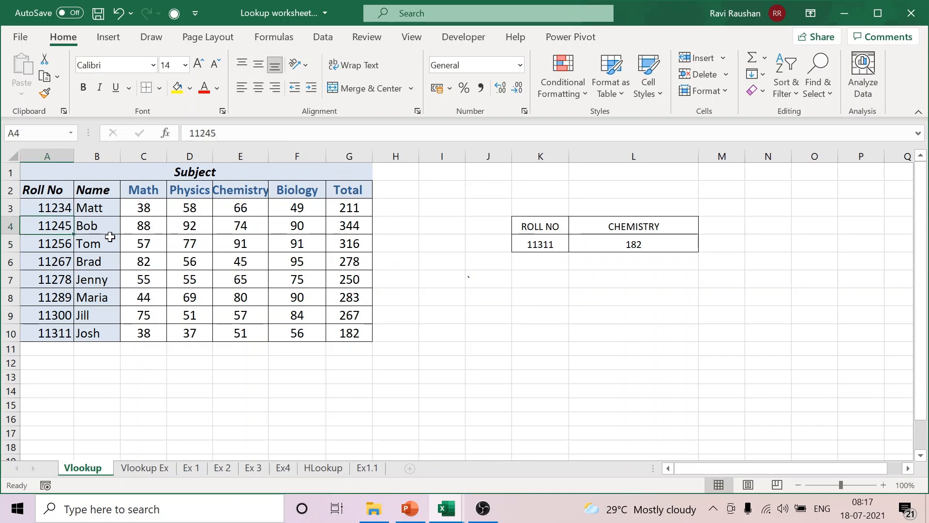
pyautogui.click(92, 243)
pyautogui.click(145, 243)
pyautogui.click(184, 243)
pyautogui.click(232, 242)
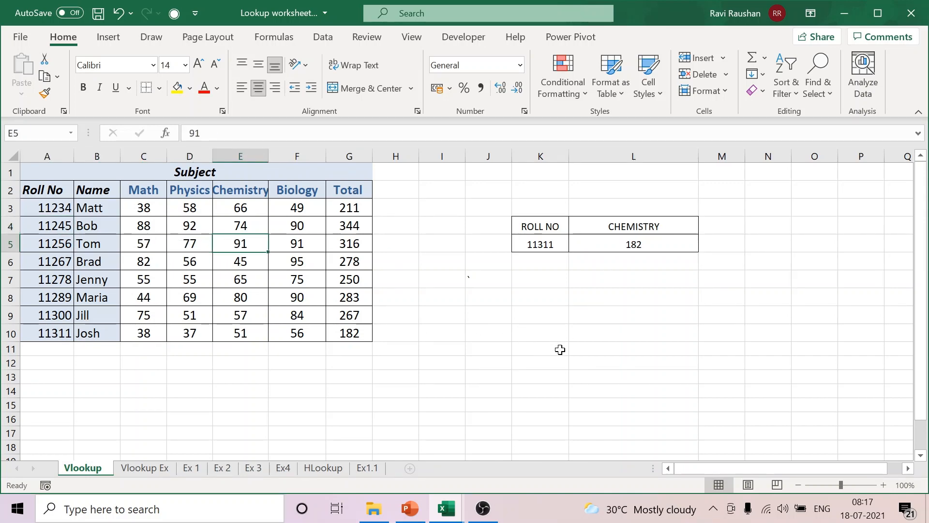
pyautogui.doubleClick(666, 244)
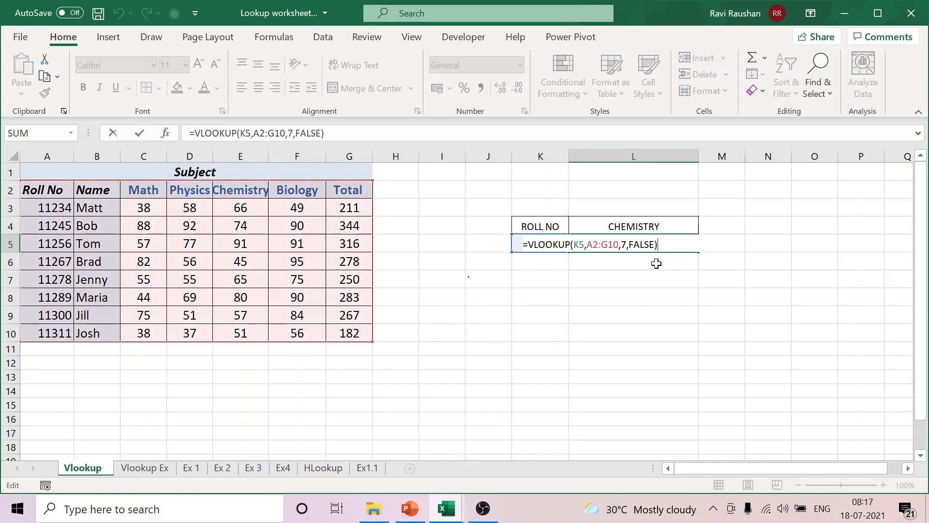
pyautogui.doubleClick(623, 244)
pyautogui.write('5')
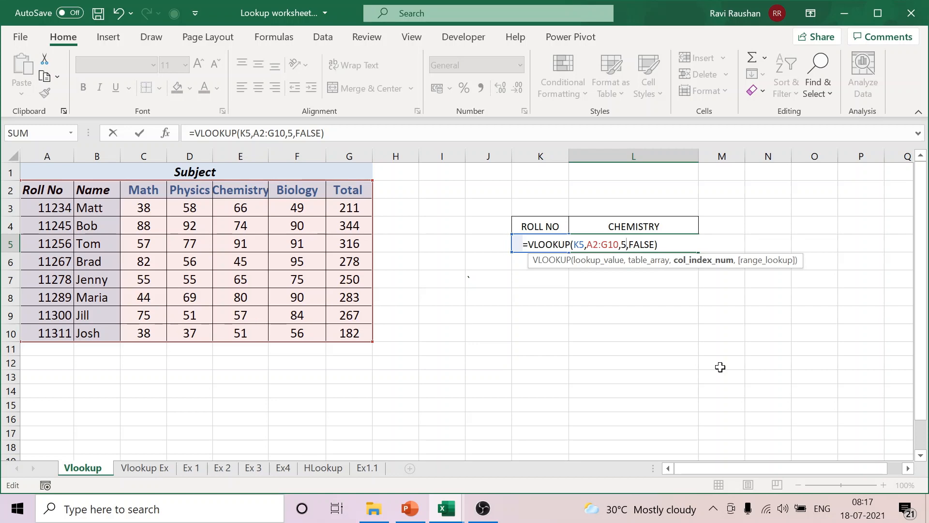
pyautogui.press('Return')
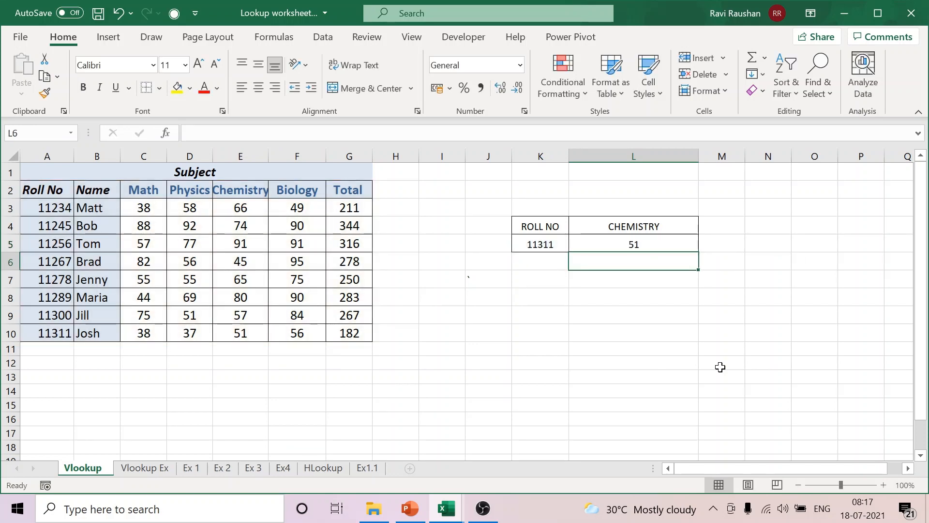
# Step: Compare the L5 result with the Chemistry mark in E10, and enter the first student's roll number from A3 in K5
pyautogui.click(669, 244)
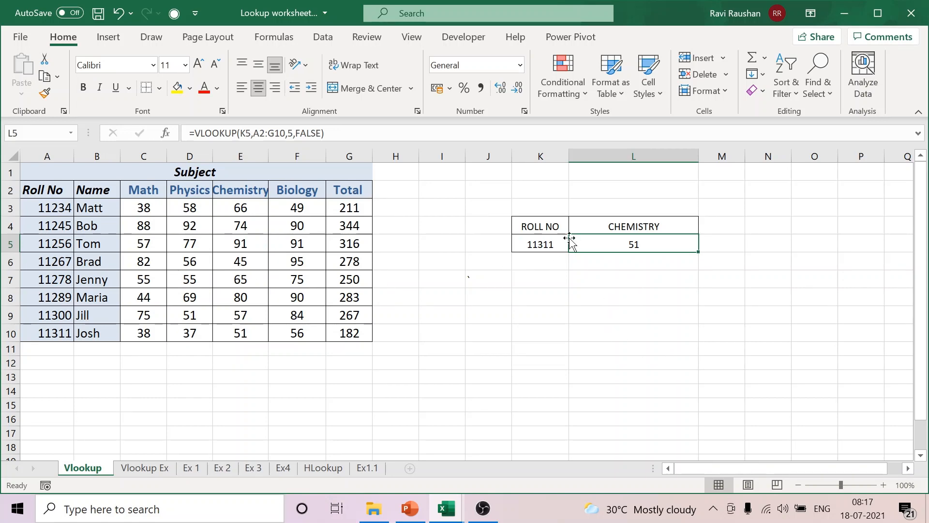
pyautogui.click(248, 334)
pyautogui.click(544, 243)
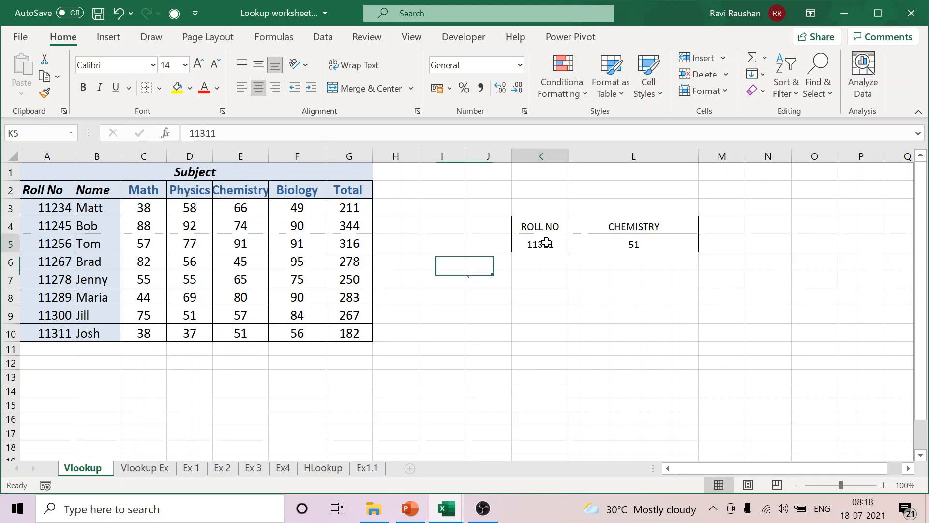
pyautogui.write('11234')
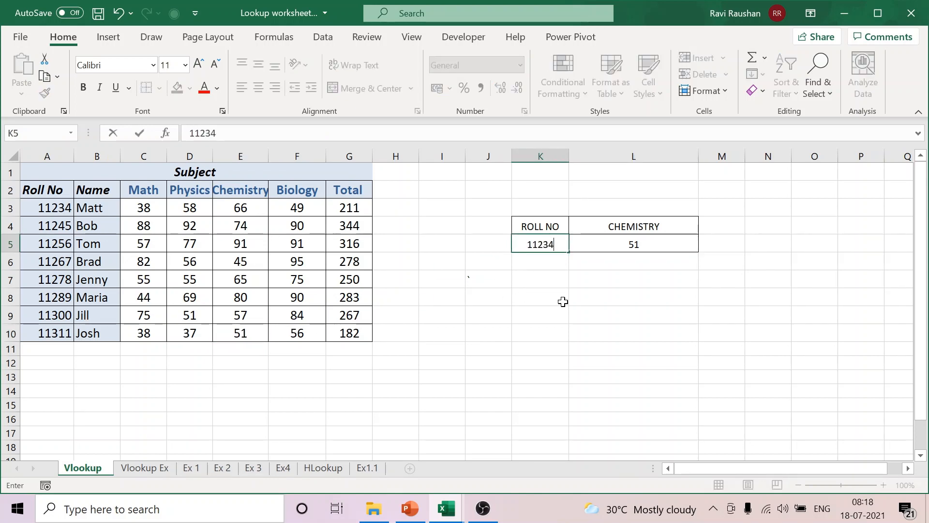
pyautogui.click(576, 333)
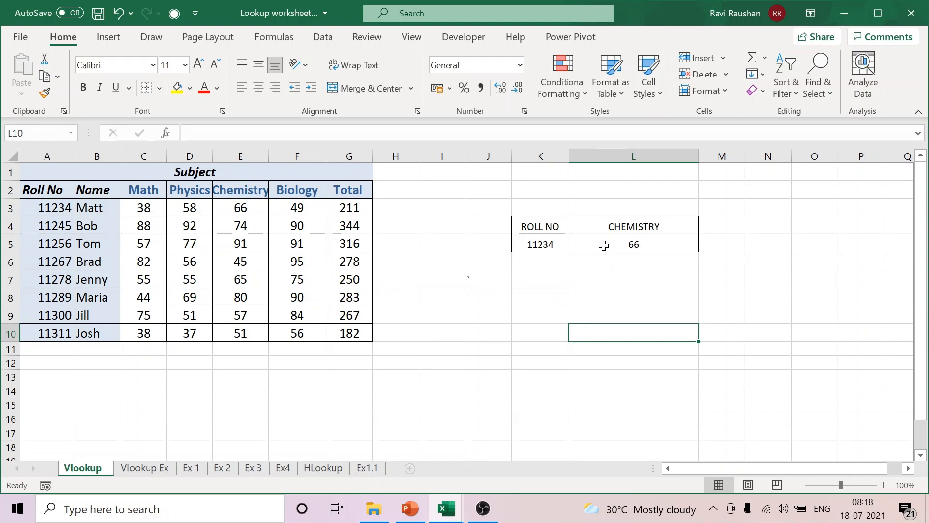
# Step: Clear the roll number and the VLOOKUP formula from K5:L5
pyautogui.moveTo(546, 244); pyautogui.dragTo(616, 243)
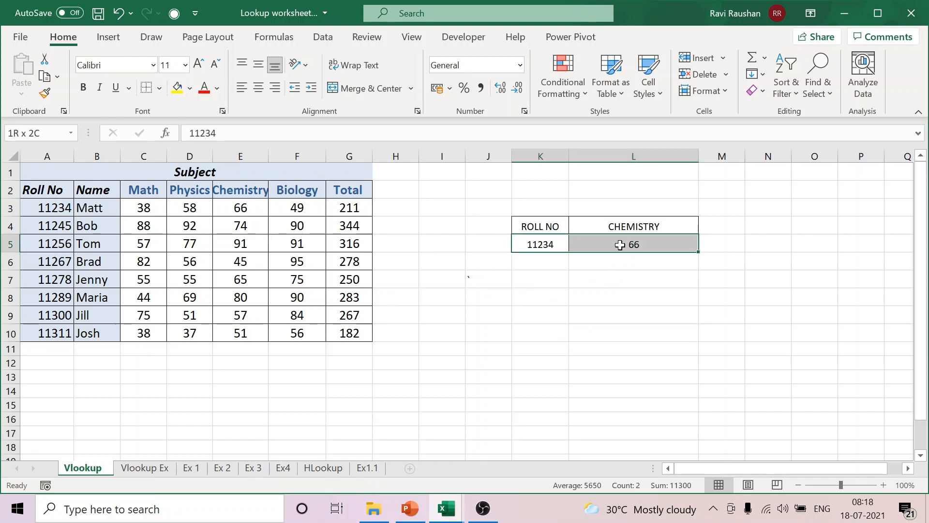
pyautogui.press('Delete')
pyautogui.click(411, 332)
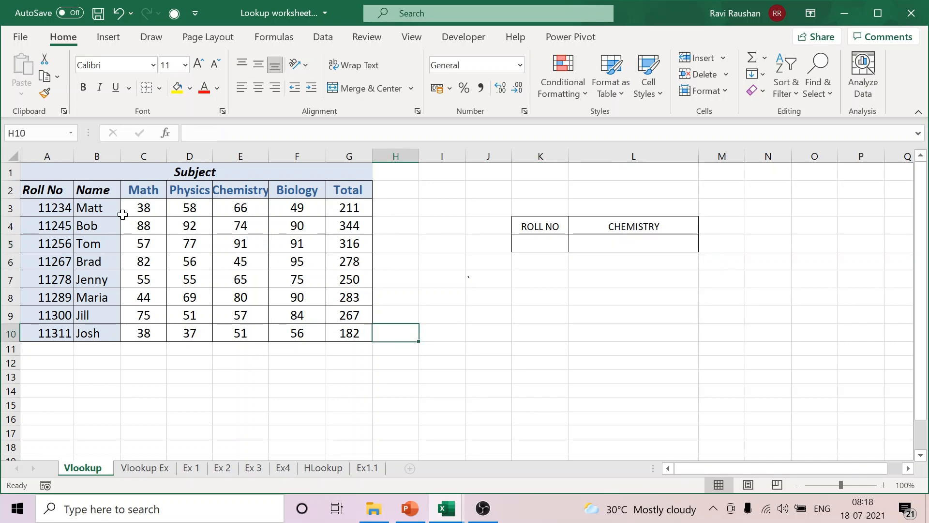
# Step: Insert a new column before the Roll No column and enter the heading Sl No in A2
pyautogui.click(55, 151)
pyautogui.rightClick(55, 153)
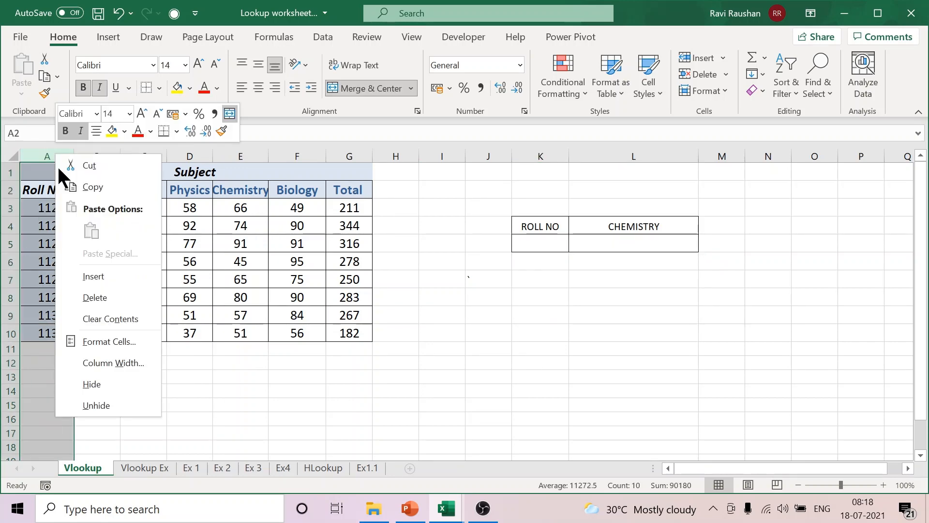
pyautogui.click(105, 271)
pyautogui.click(533, 362)
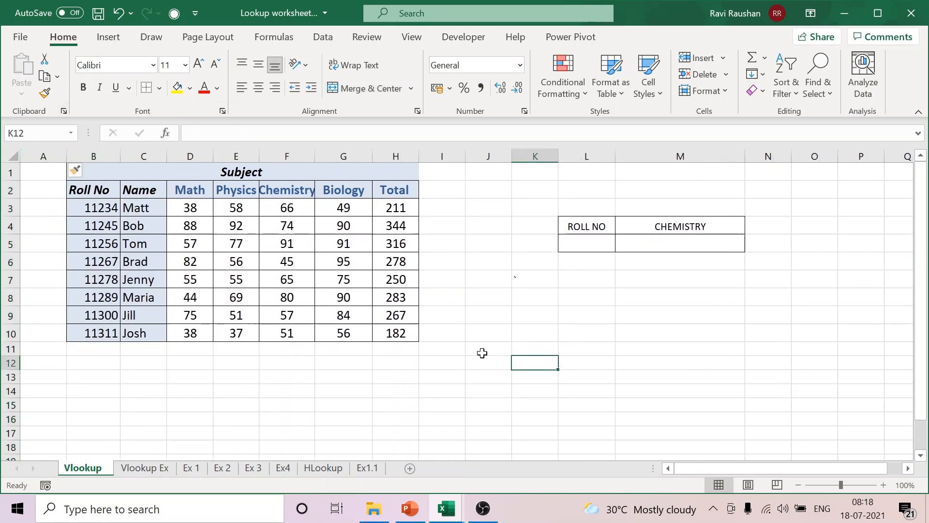
pyautogui.click(52, 188)
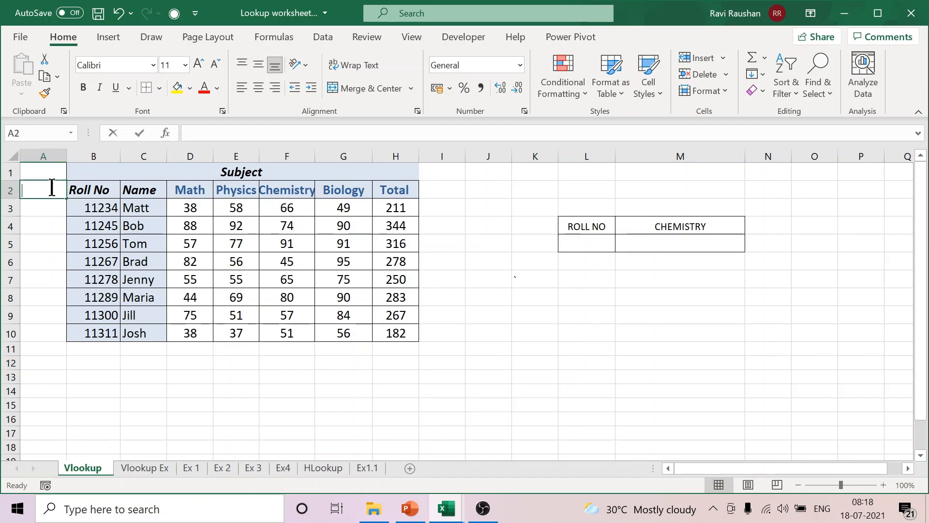
pyautogui.write('Sl No')
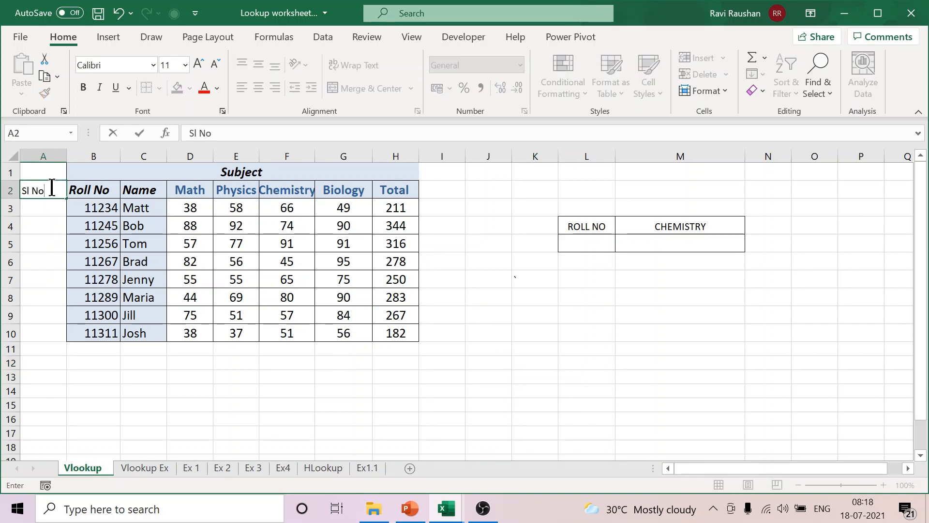
pyautogui.click(247, 379)
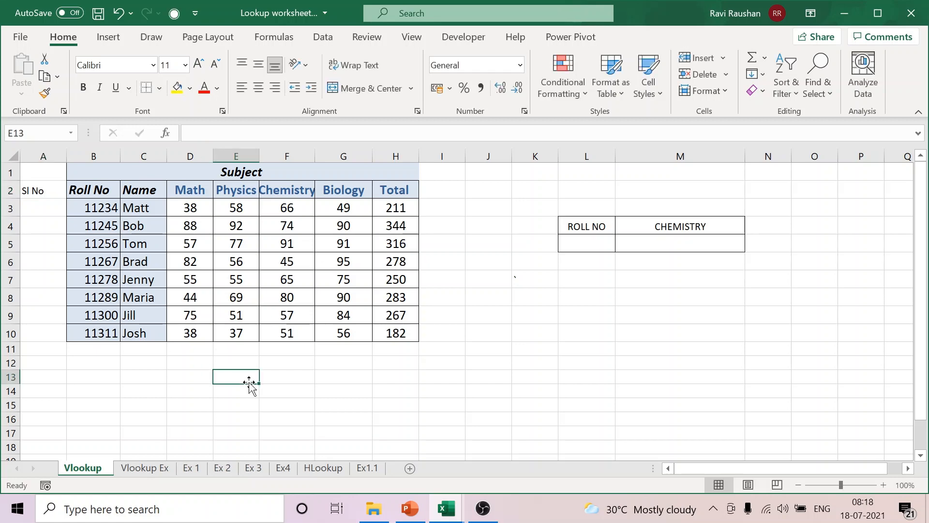
# Step: Enter the serial numbers 1, 2, 3 and 4 in A3:A6
pyautogui.click(46, 210)
pyautogui.write('1')
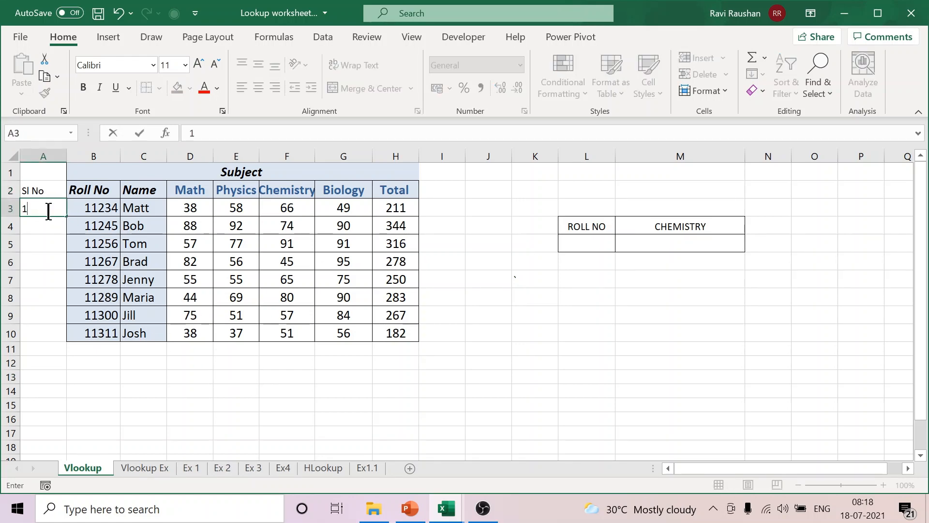
pyautogui.press('Return')
pyautogui.write('2')
pyautogui.press('Return')
pyautogui.write('3')
pyautogui.press('Return')
pyautogui.write('4')
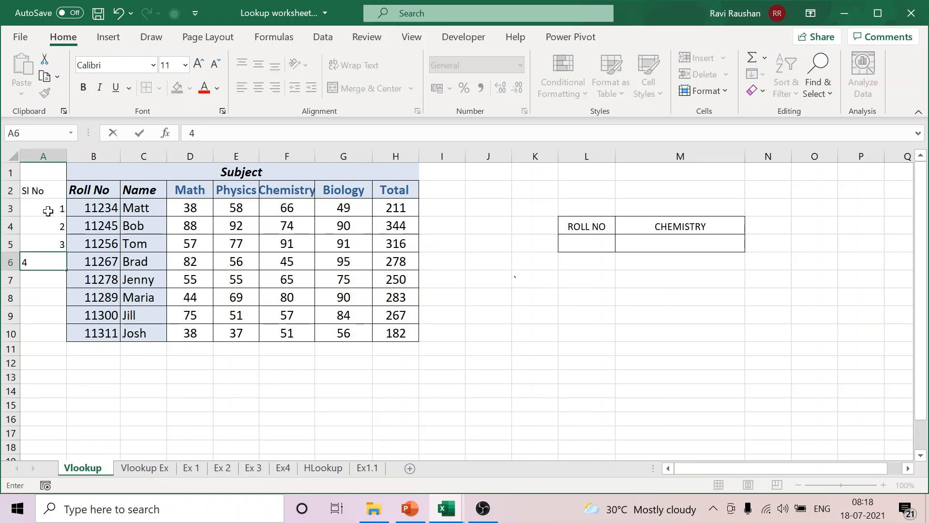
pyautogui.click(180, 390)
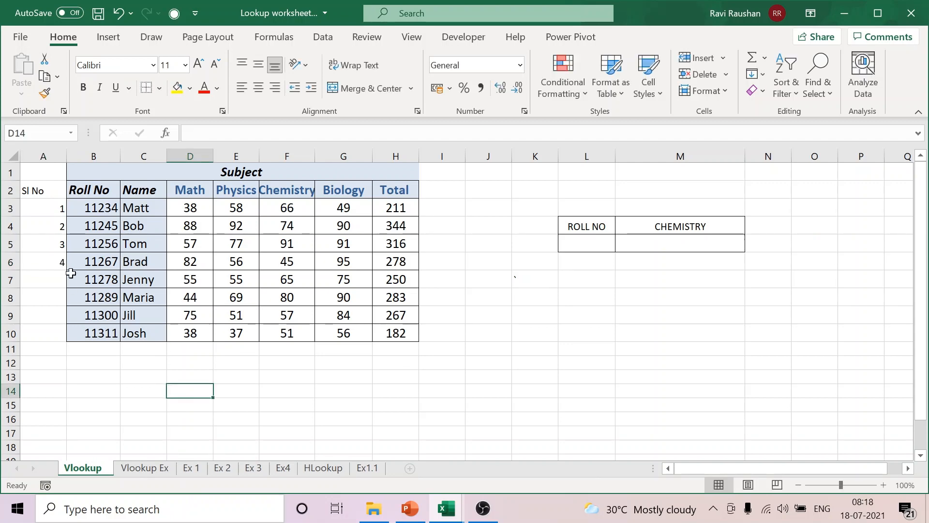
# Step: Extend the serial number series from A5:A6 down to the last student's row, A10
pyautogui.moveTo(47, 240); pyautogui.dragTo(53, 264)
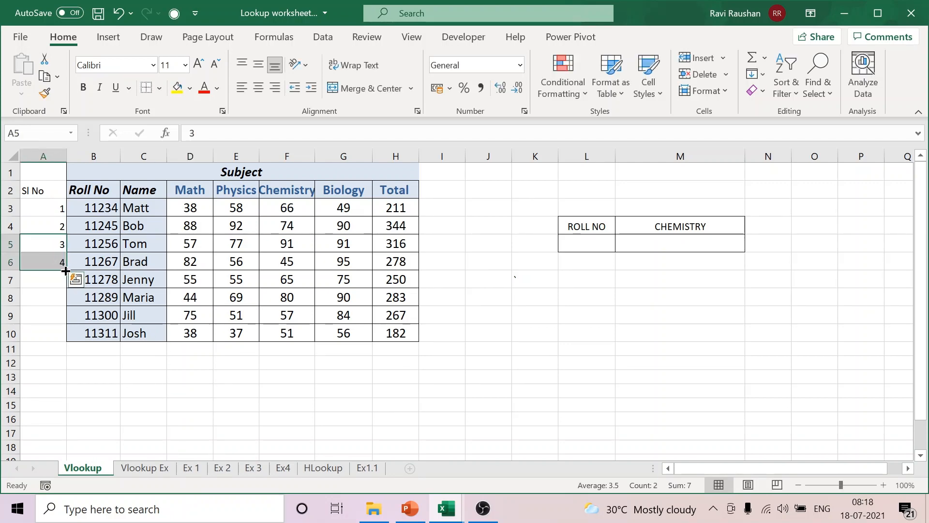
pyautogui.doubleClick(66, 270)
pyautogui.click(150, 387)
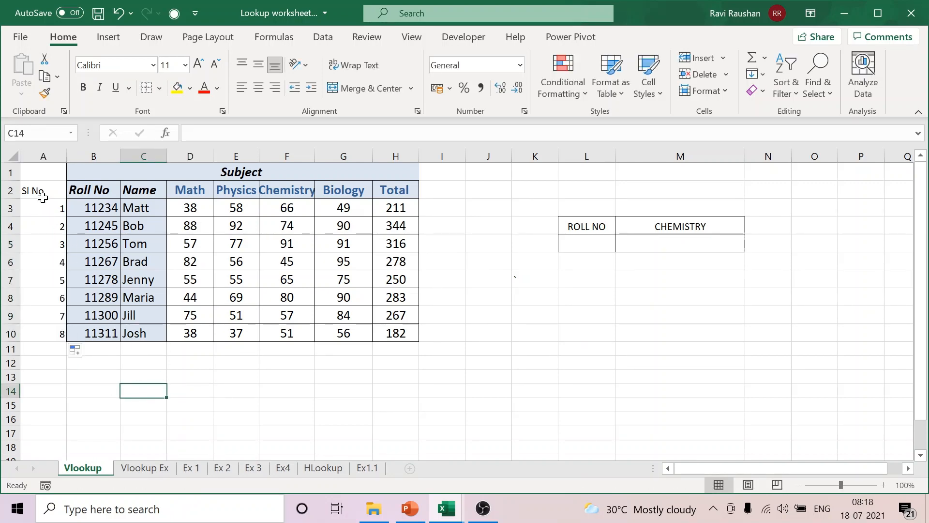
# Step: Center the Sl No heading and serial numbers in A2:A10
pyautogui.moveTo(39, 191); pyautogui.dragTo(62, 332)
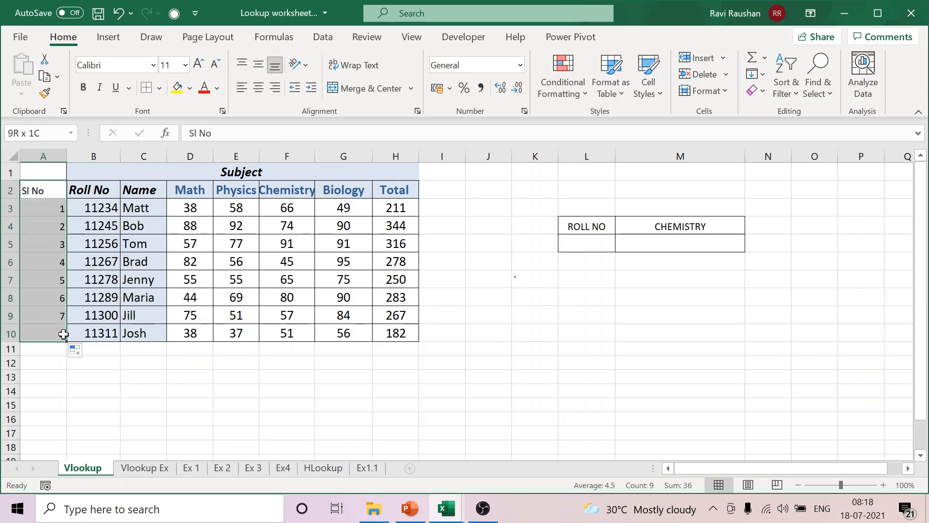
pyautogui.click(257, 87)
pyautogui.click(197, 386)
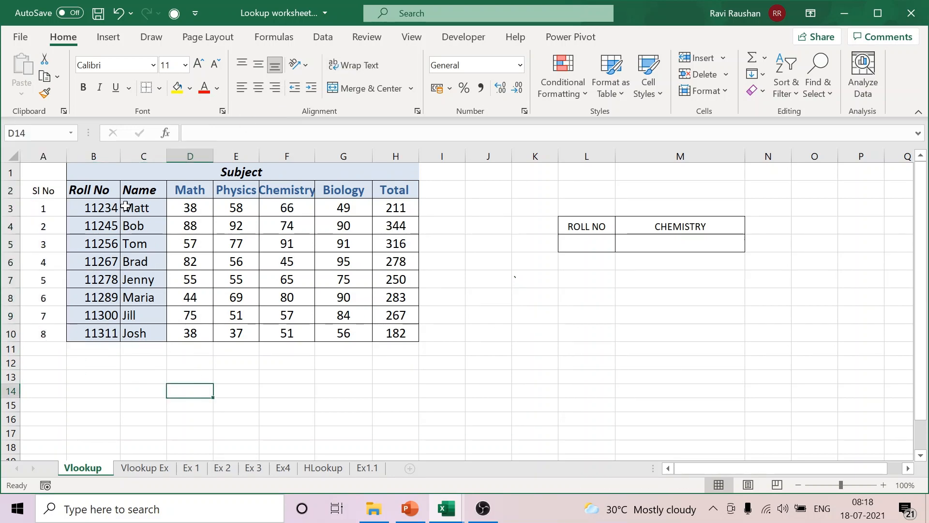
# Step: Copy the formatting of the Roll No heading in B2 onto the Sl No heading in A2
pyautogui.click(109, 194)
pyautogui.click(45, 93)
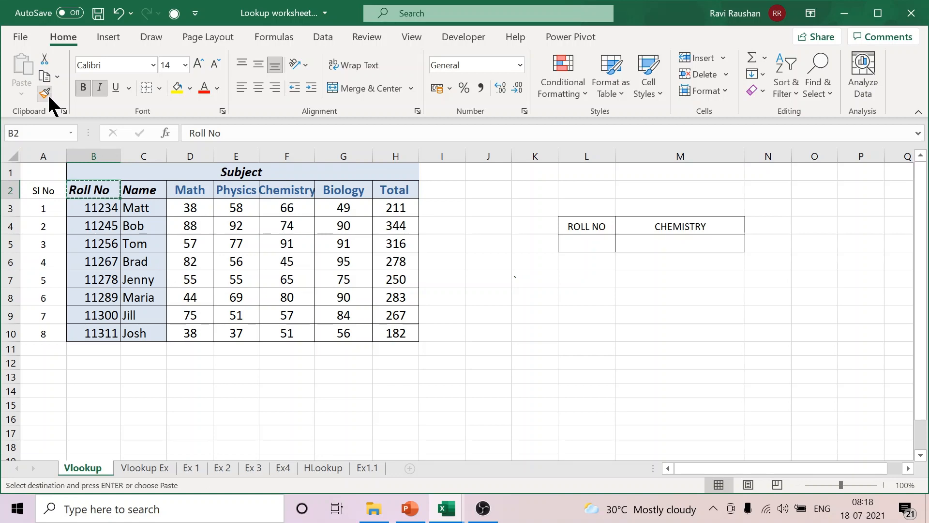
pyautogui.click(44, 189)
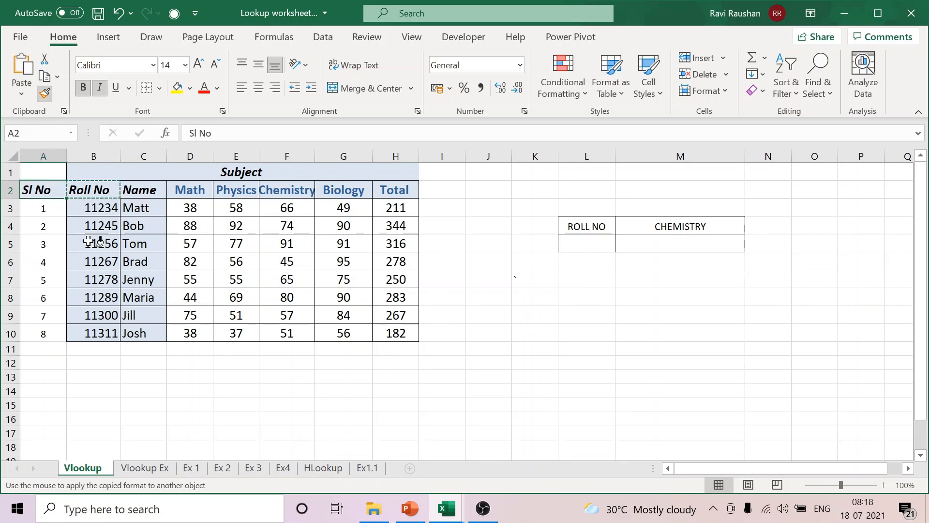
pyautogui.press('Escape')
# Step: Copy the formatting of roll number cell B3 onto the serial numbers in A3:A10 and center them
pyautogui.click(115, 211)
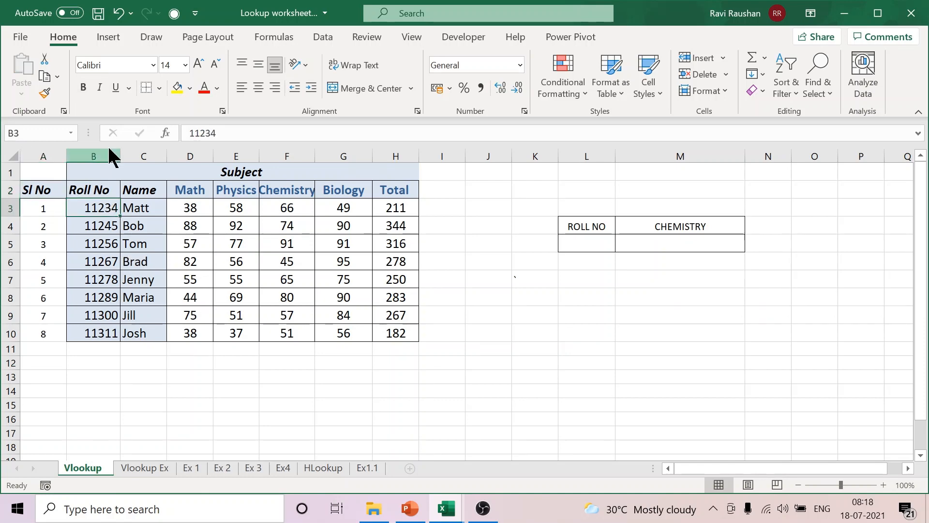
pyautogui.click(45, 92)
pyautogui.moveTo(44, 208)
pyautogui.mouseDown()
pyautogui.moveTo(48, 332)
pyautogui.moveTo(68, 339)
pyautogui.mouseUp()
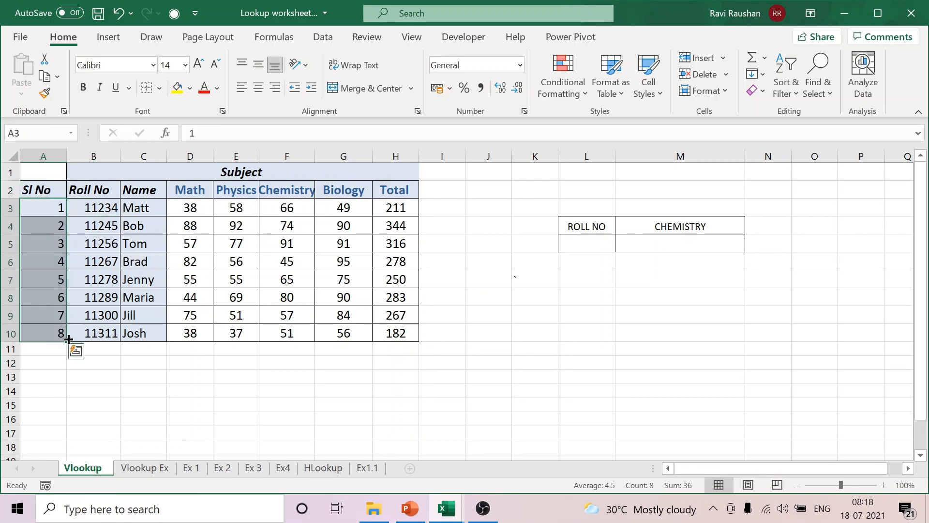
pyautogui.click(258, 88)
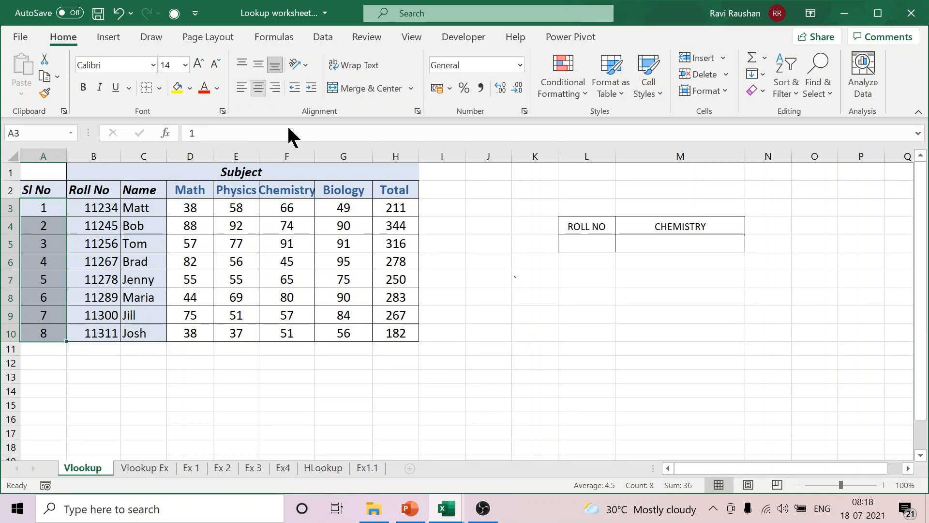
pyautogui.click(561, 380)
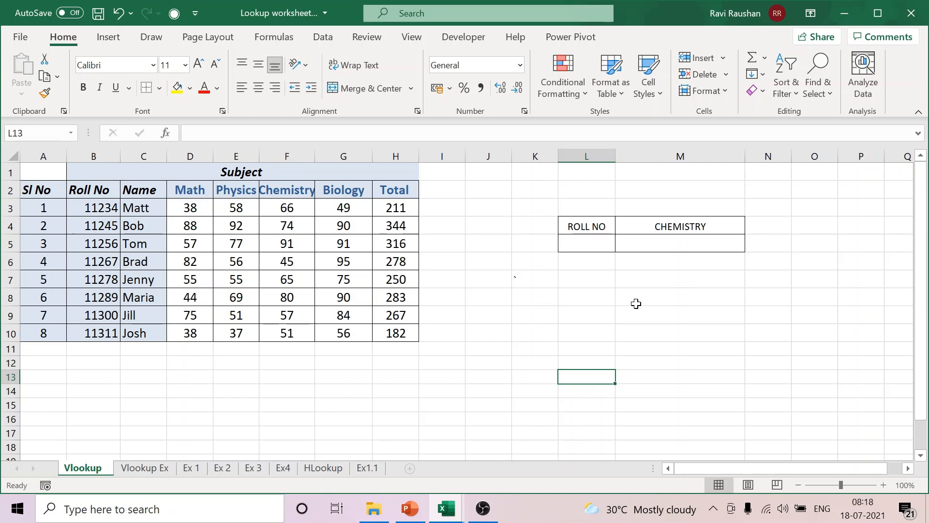
# Step: Replace the CHEMISTRY heading in M4 with TOTAL
pyautogui.click(596, 244)
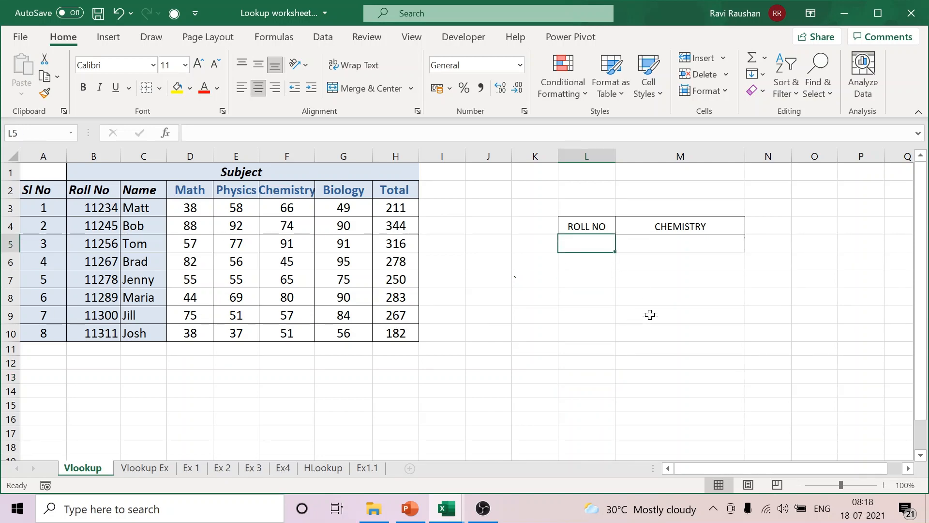
pyautogui.click(669, 229)
pyautogui.write('t')
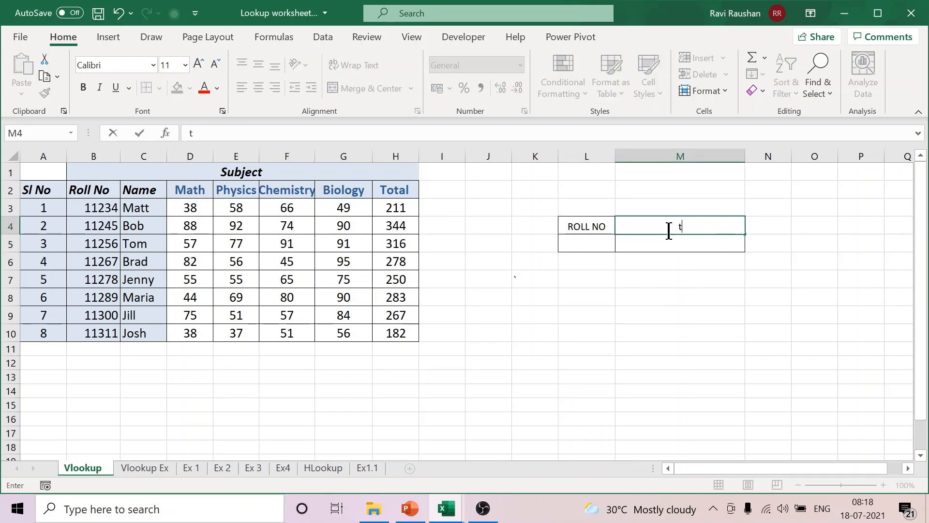
pyautogui.write('otal')
pyautogui.click(768, 343)
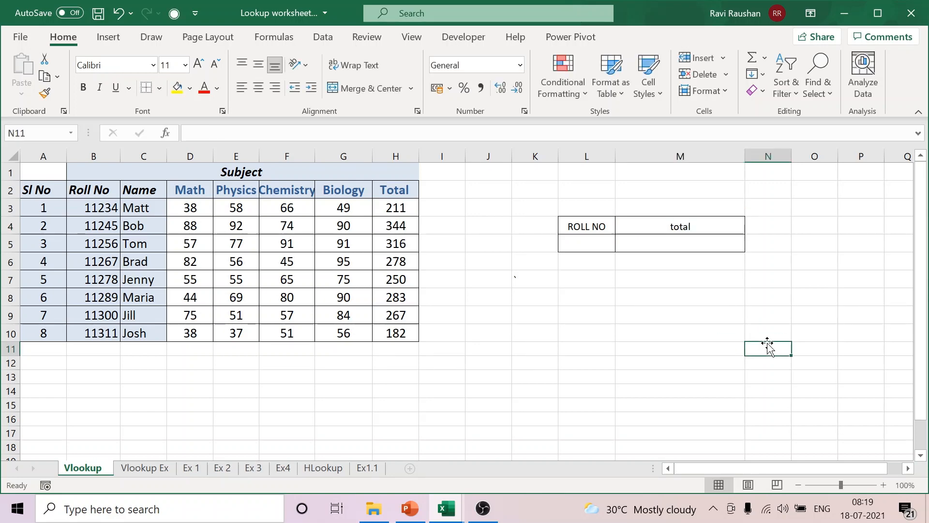
pyautogui.click(681, 227)
pyautogui.write('TOTAL')
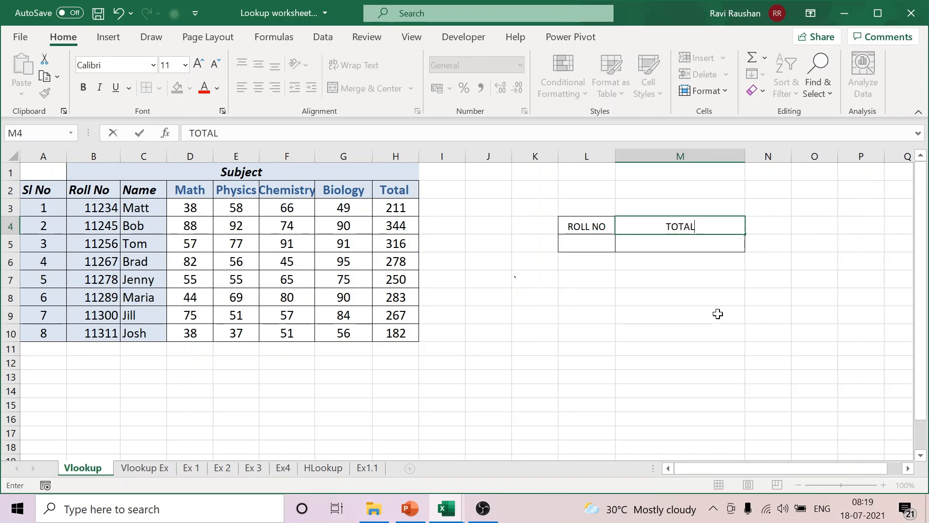
pyautogui.click(717, 313)
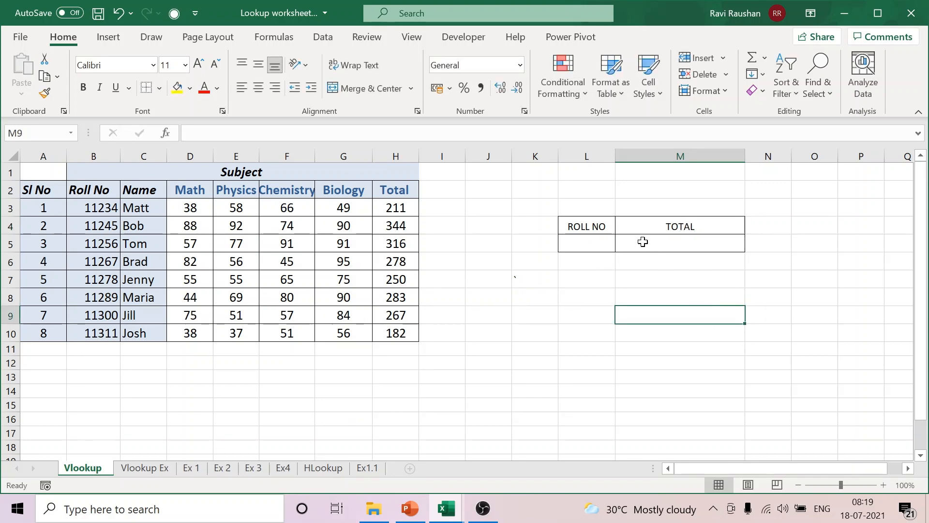
# Step: Start a VLOOKUP formula in M5 with the roll number cell L5 as its lookup value
pyautogui.click(643, 242)
pyautogui.write('=VLOO')
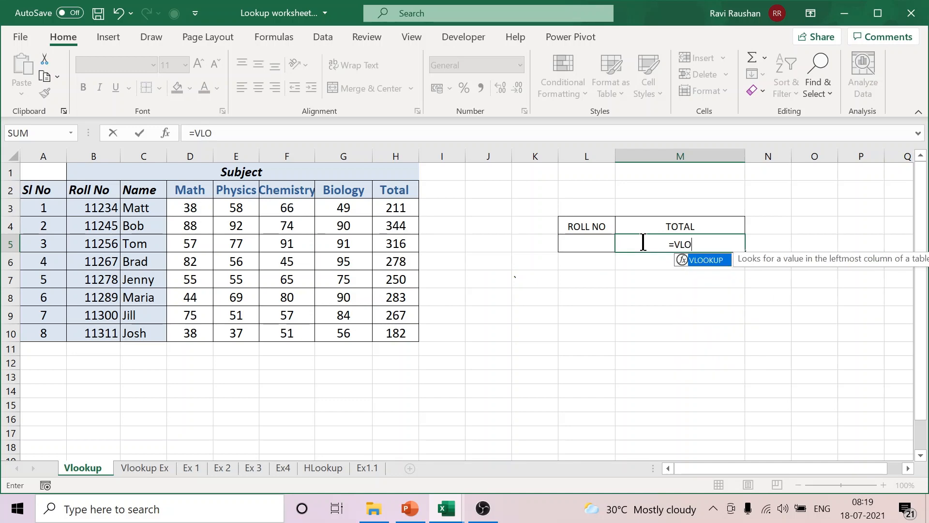
pyautogui.doubleClick(708, 260)
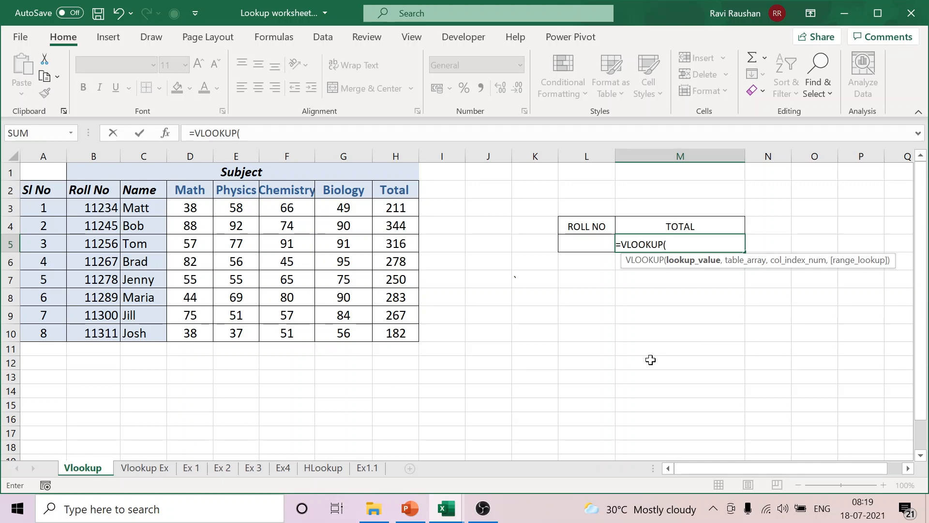
pyautogui.click(587, 244)
pyautogui.write(',')
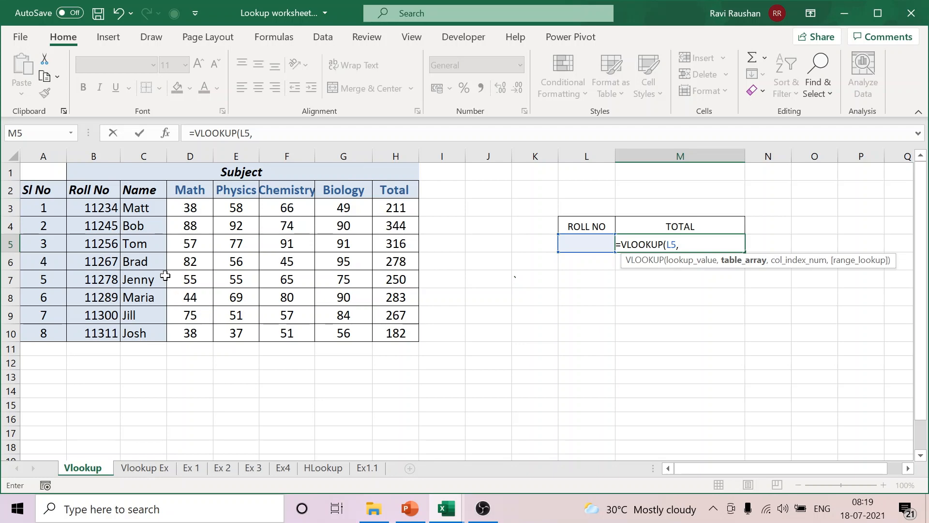
pyautogui.moveTo(48, 185); pyautogui.dragTo(395, 340)
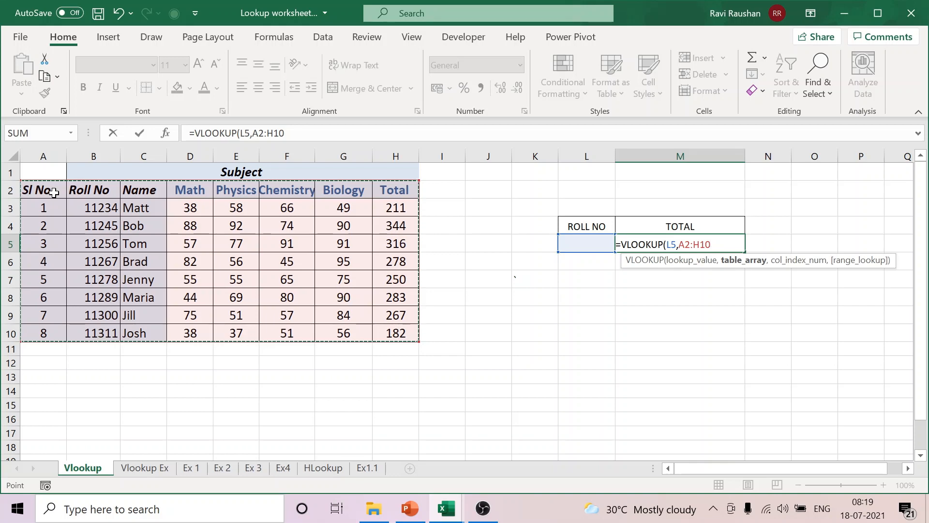
pyautogui.press('BackSpace')
pyautogui.press('BackSpace')
pyautogui.press('BackSpace')
pyautogui.press('BackSpace')
pyautogui.press('BackSpace')
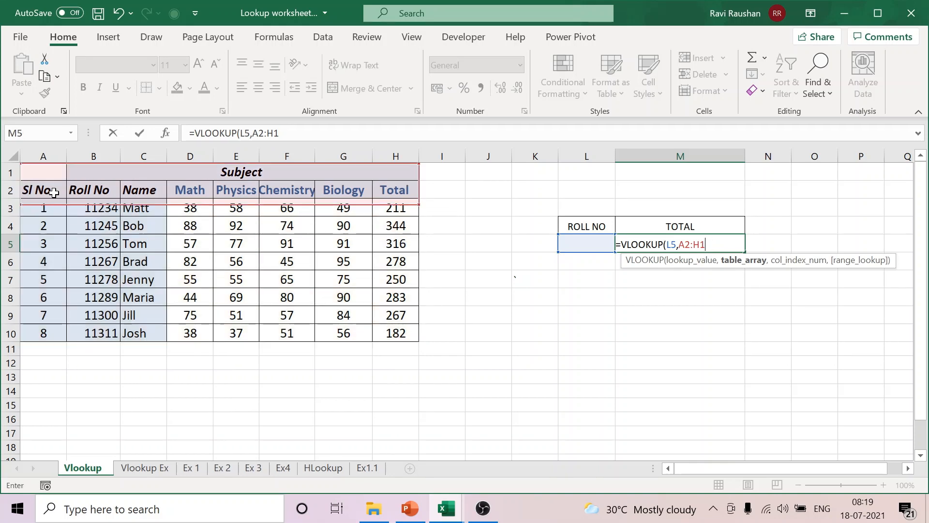
pyautogui.press('BackSpace')
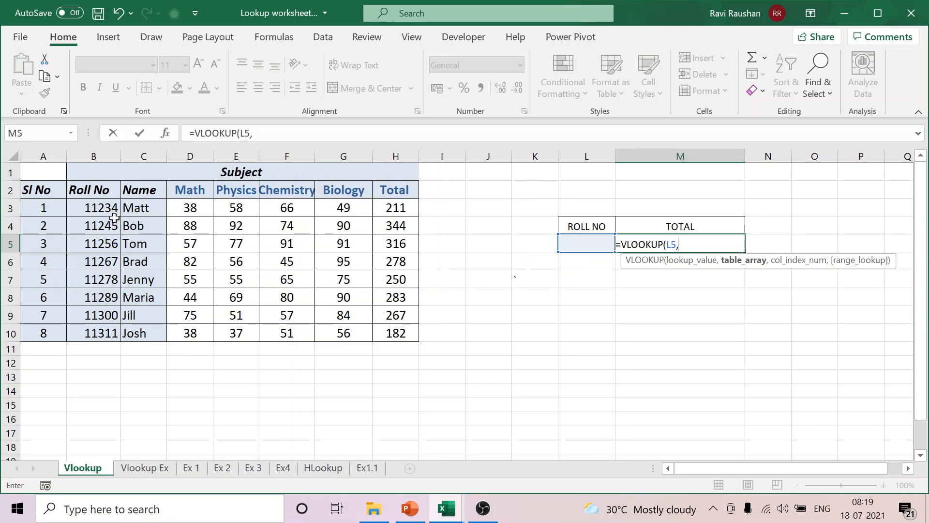
# Step: Complete the VLOOKUP formula in M5 with table array B2:H10, column index 7 and FALSE for an exact match
pyautogui.moveTo(98, 191); pyautogui.dragTo(415, 334)
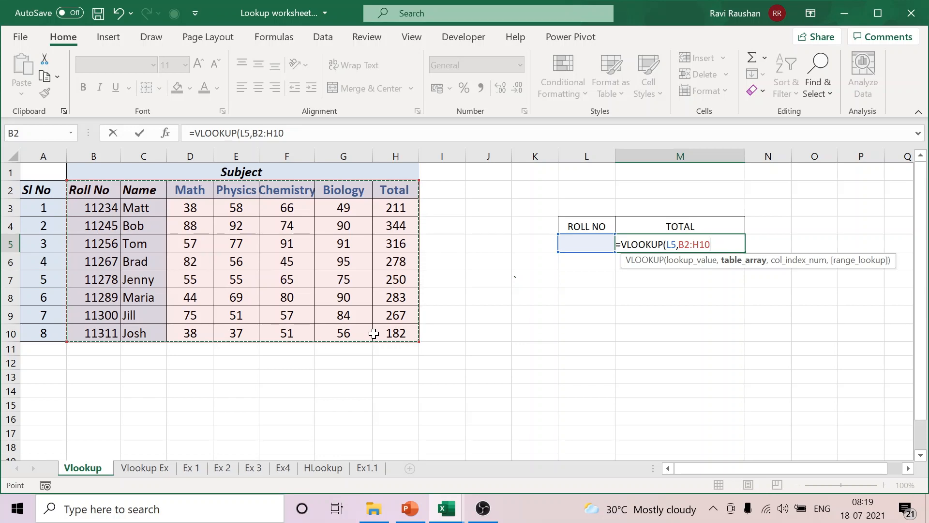
pyautogui.write(',')
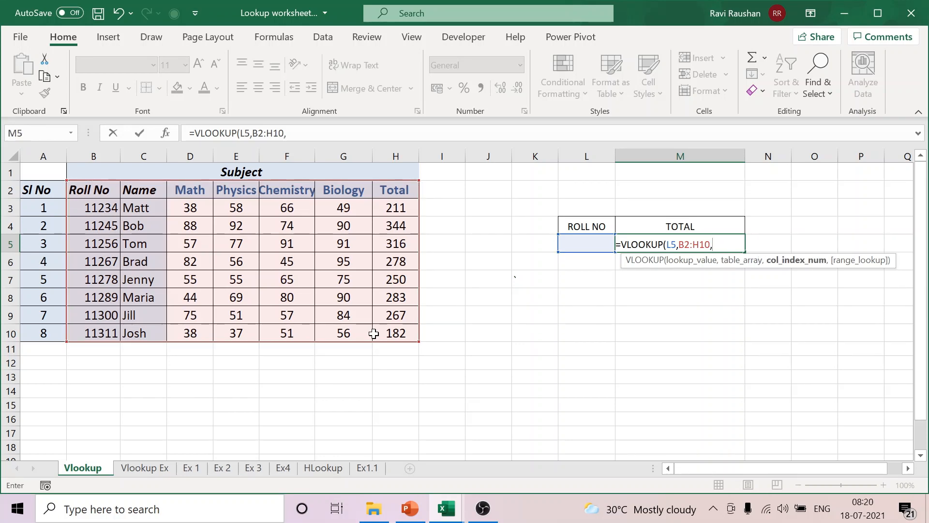
pyautogui.write('7,')
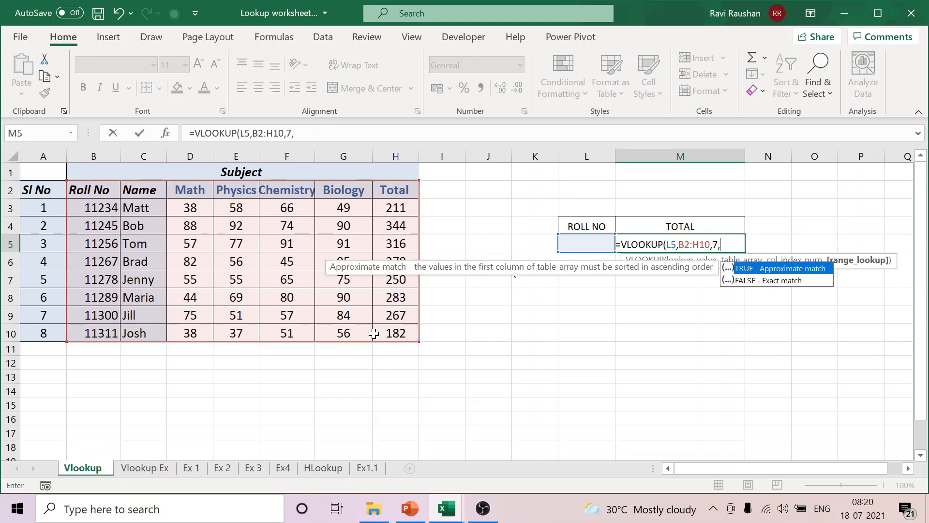
pyautogui.write('FALSE)')
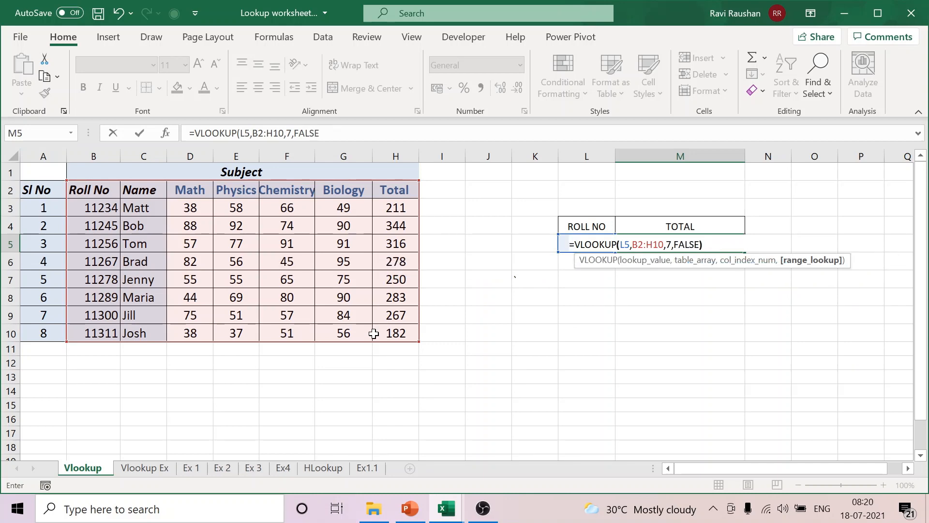
pyautogui.press('Return')
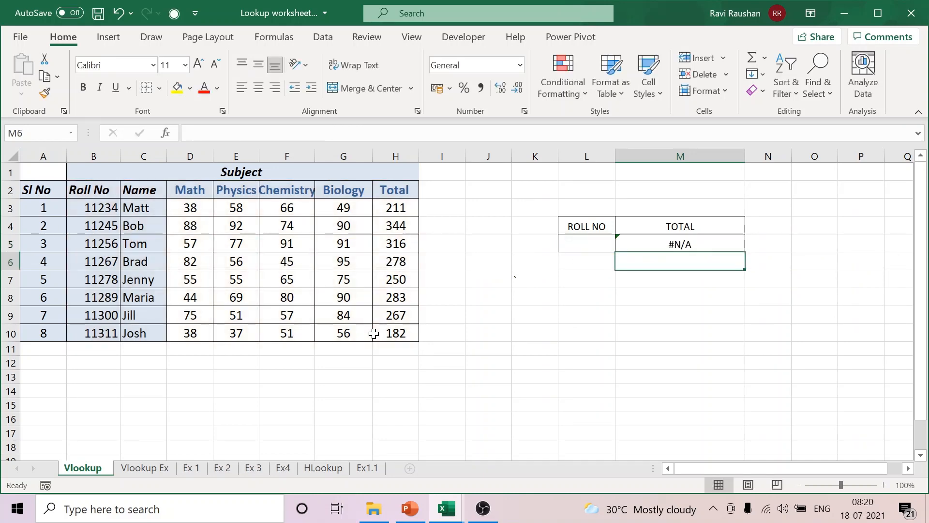
# Step: Enter the first listed student's roll number in the lookup cell L5
pyautogui.click(579, 248)
pyautogui.write('11234')
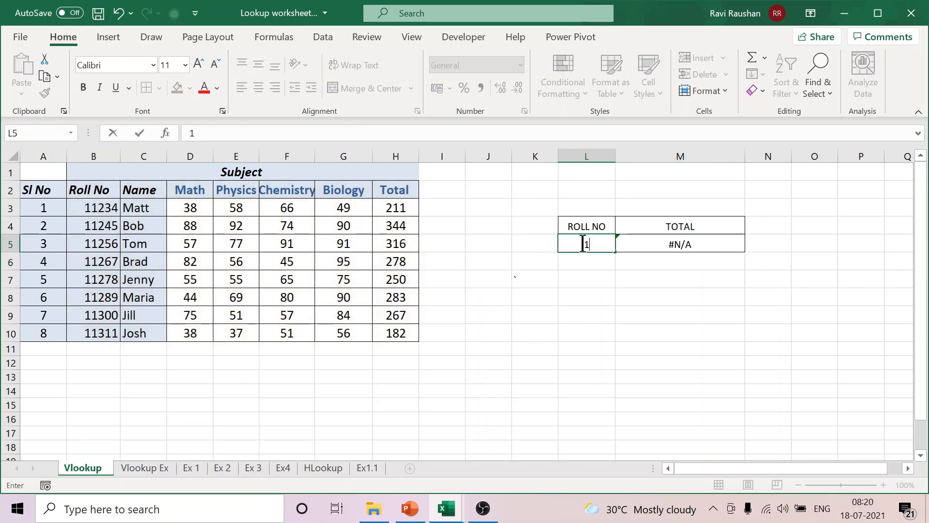
pyautogui.click(634, 339)
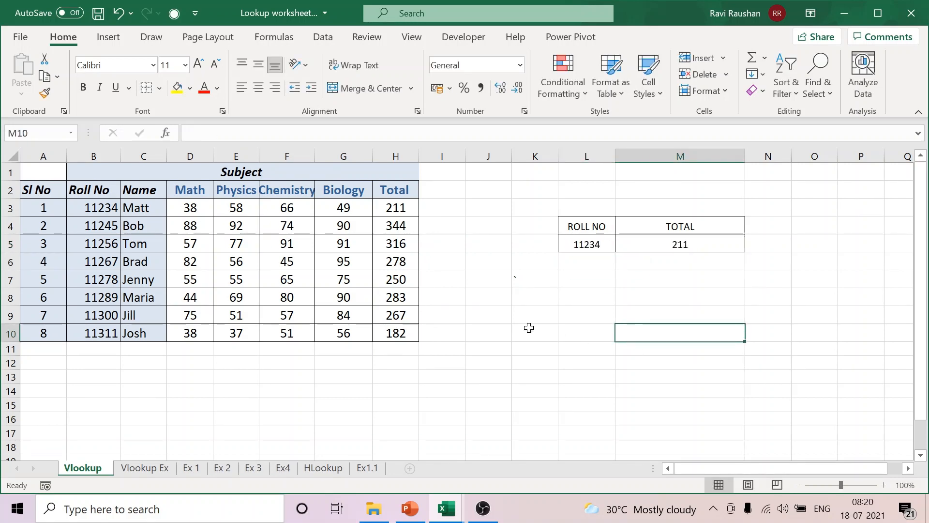
# Step: Switch to the Vlookup Ex sheet and insert a blank row between the Roll No and Name rows
pyautogui.click(143, 467)
pyautogui.click(567, 247)
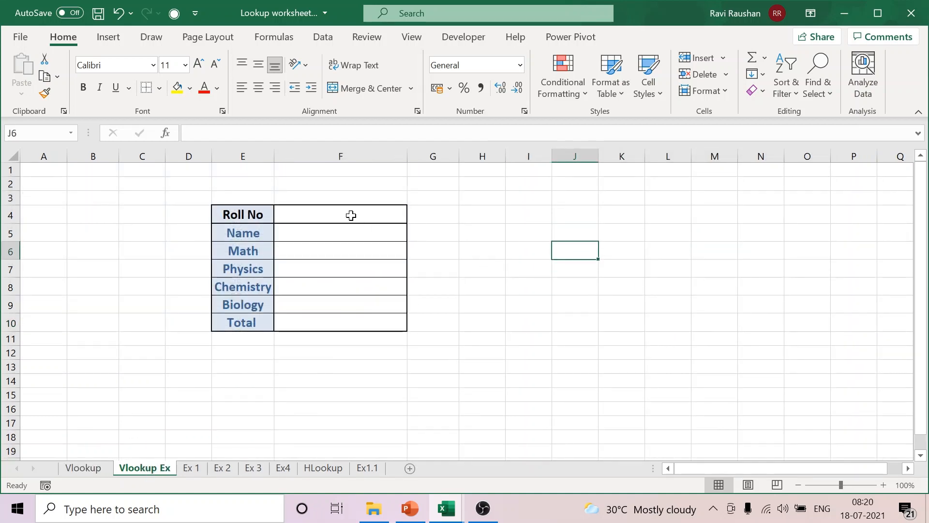
pyautogui.click(268, 214)
pyautogui.click(371, 216)
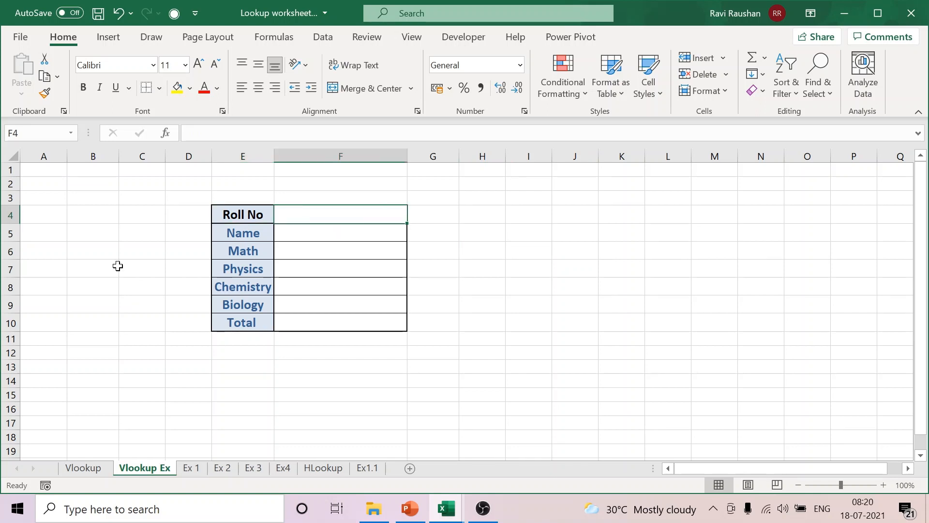
pyautogui.click(11, 233)
pyautogui.rightClick(11, 235)
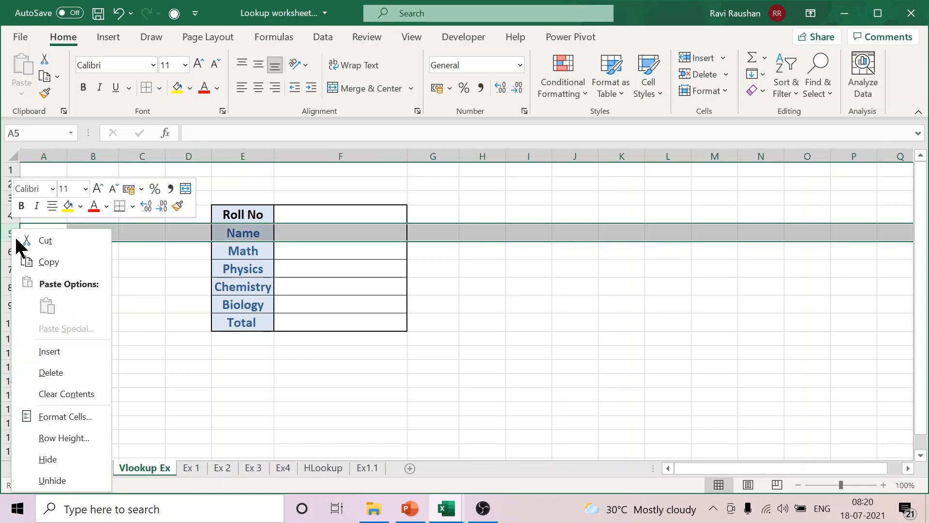
pyautogui.click(49, 352)
pyautogui.click(532, 318)
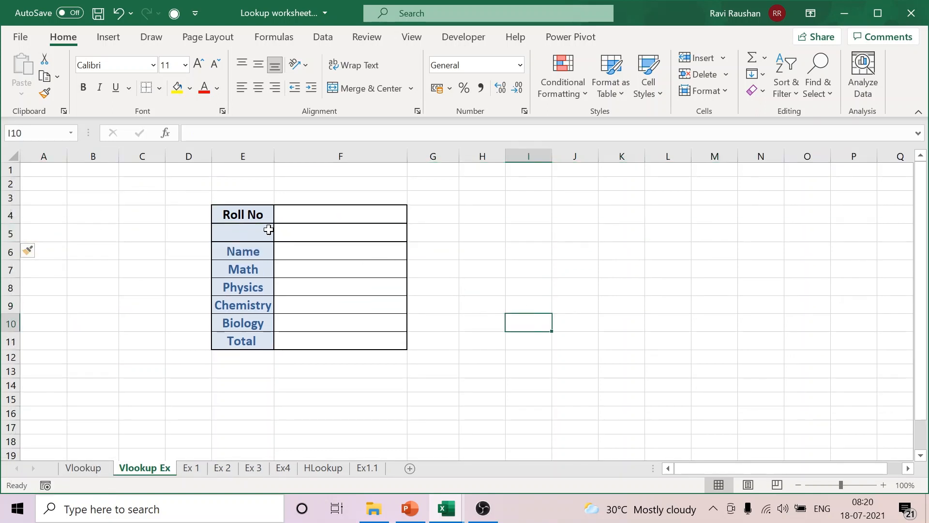
# Step: Remove the borders from the blank separator row cells E5:F5
pyautogui.moveTo(258, 231); pyautogui.dragTo(318, 238)
pyautogui.click(149, 87)
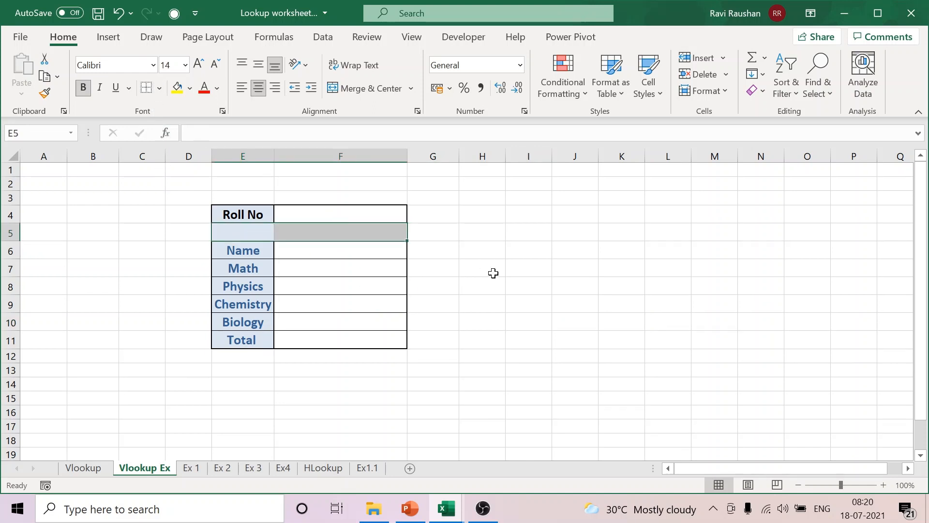
pyautogui.click(493, 273)
# Step: Apply thick outside borders around the Name-to-Total block E6:F11 and around the Roll No row E4:F4
pyautogui.moveTo(257, 249); pyautogui.dragTo(370, 339)
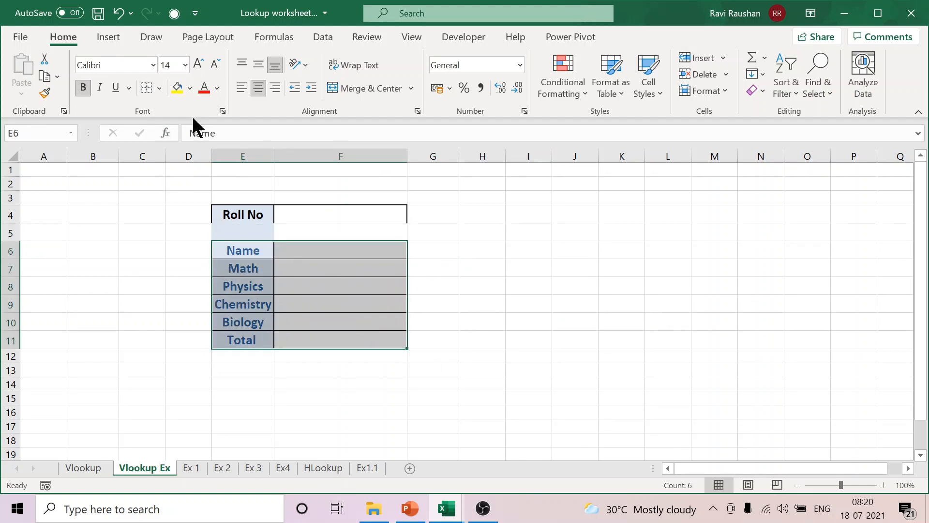
pyautogui.click(158, 88)
pyautogui.click(169, 279)
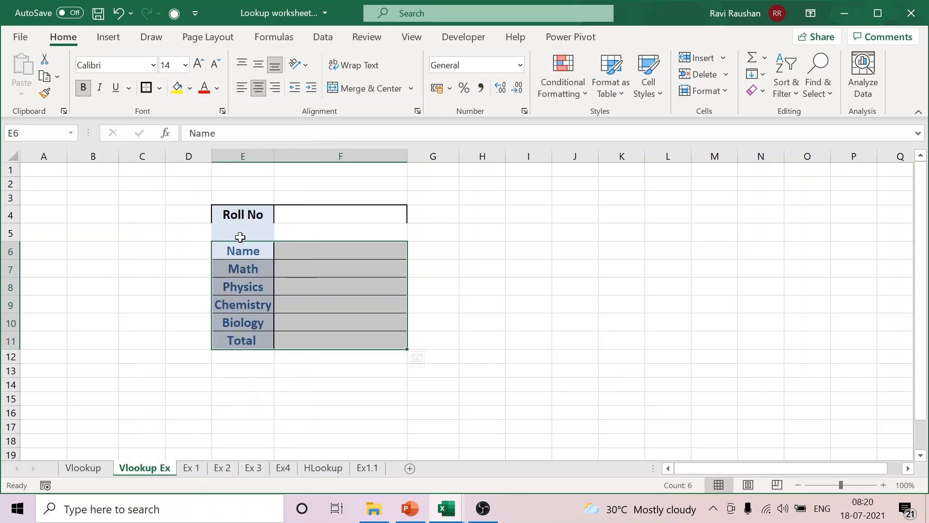
pyautogui.moveTo(234, 218); pyautogui.dragTo(325, 219)
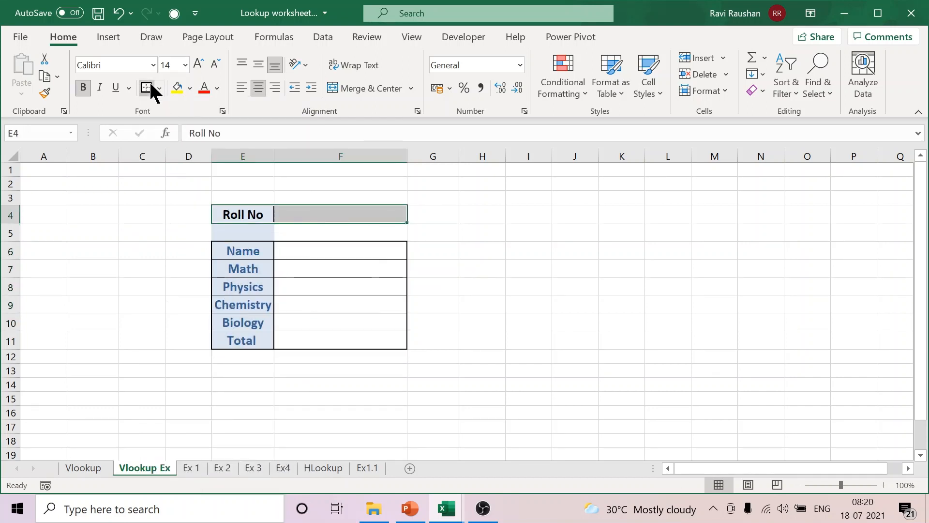
pyautogui.click(519, 266)
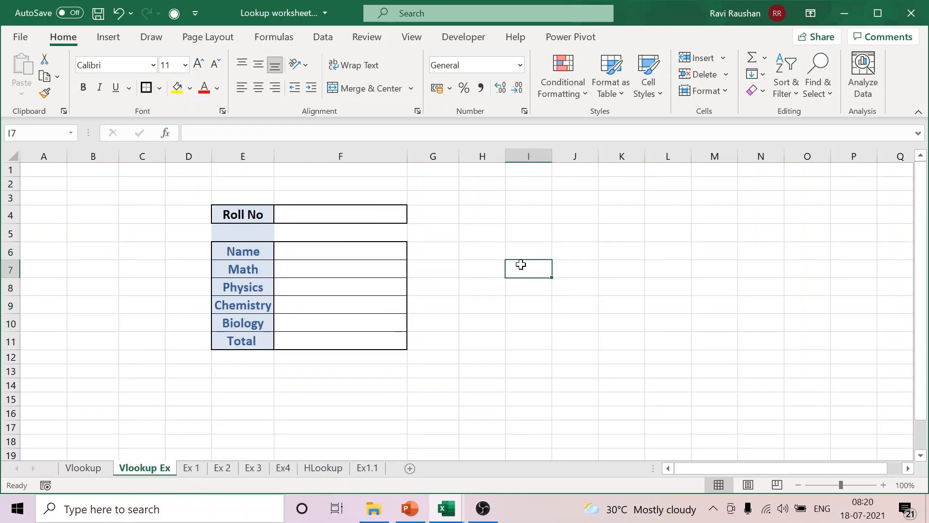
pyautogui.click(342, 253)
pyautogui.click(329, 266)
pyautogui.click(353, 292)
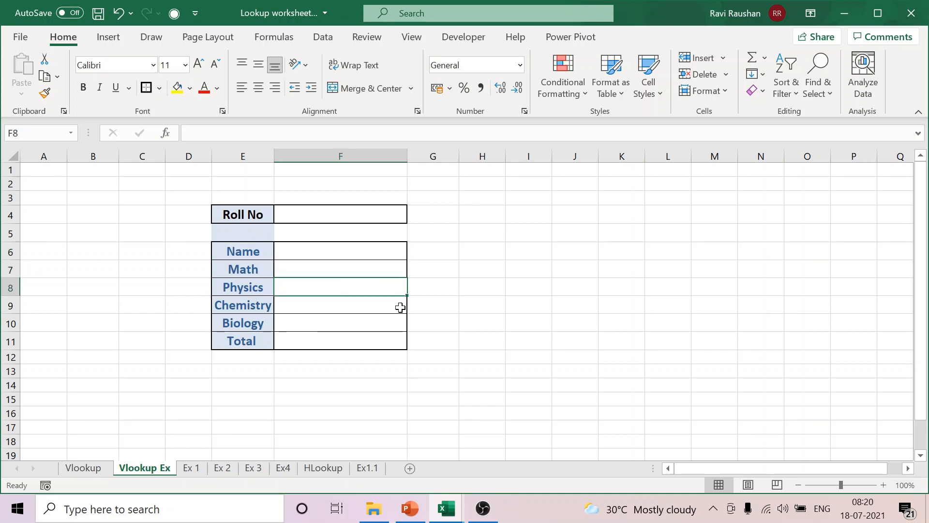
pyautogui.click(398, 309)
pyautogui.click(393, 324)
pyautogui.click(392, 341)
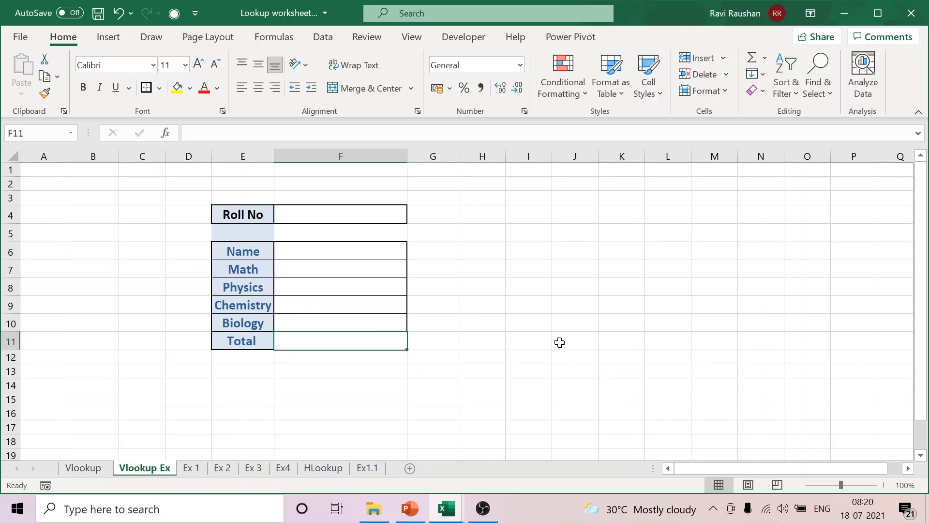
# Step: Fill the Total row E11:F11 down to extend the form, and delete the surplus row 13
pyautogui.click(251, 359)
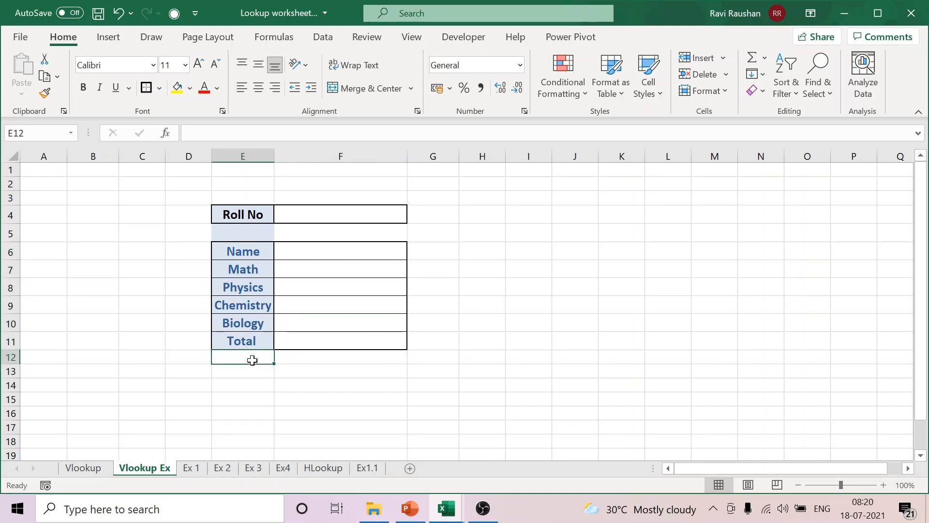
pyautogui.moveTo(233, 341); pyautogui.dragTo(408, 384)
pyautogui.click(11, 380)
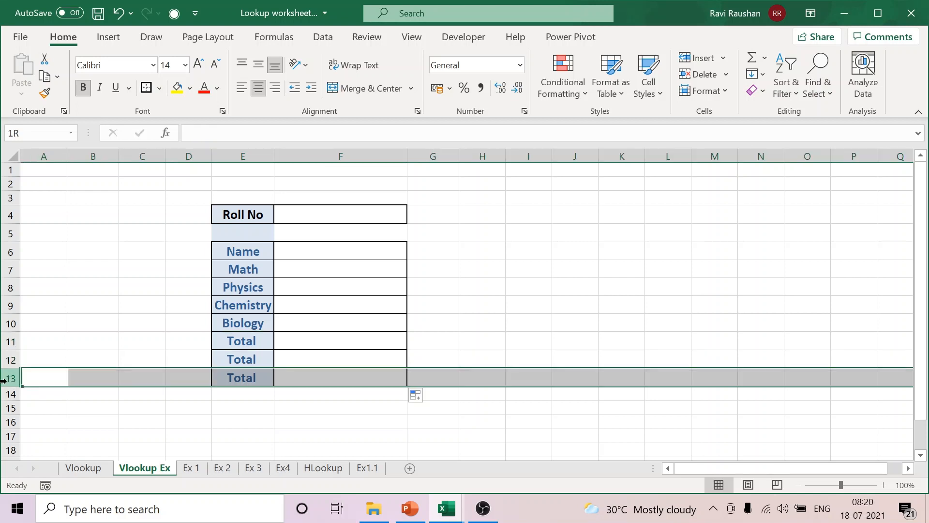
pyautogui.rightClick(9, 382)
pyautogui.click(123, 327)
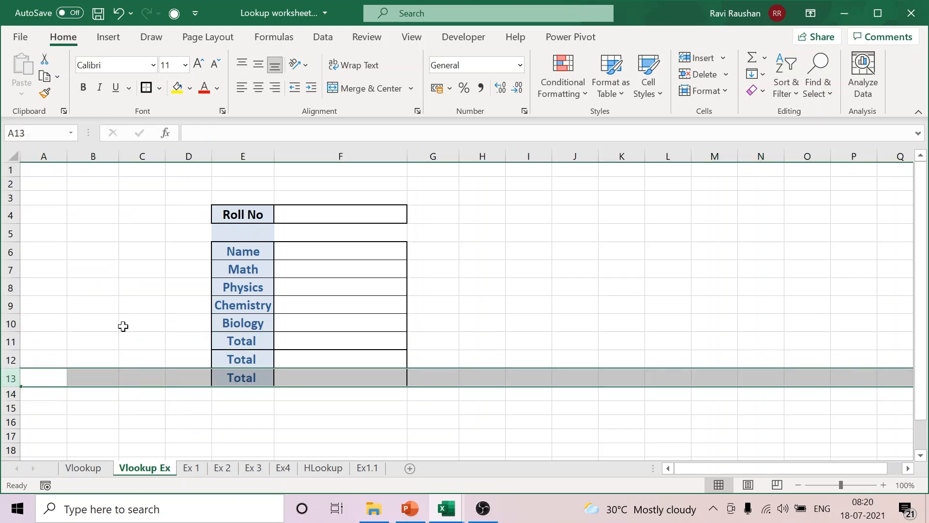
# Step: Relabel the duplicated Total cell E12 as %
pyautogui.click(243, 364)
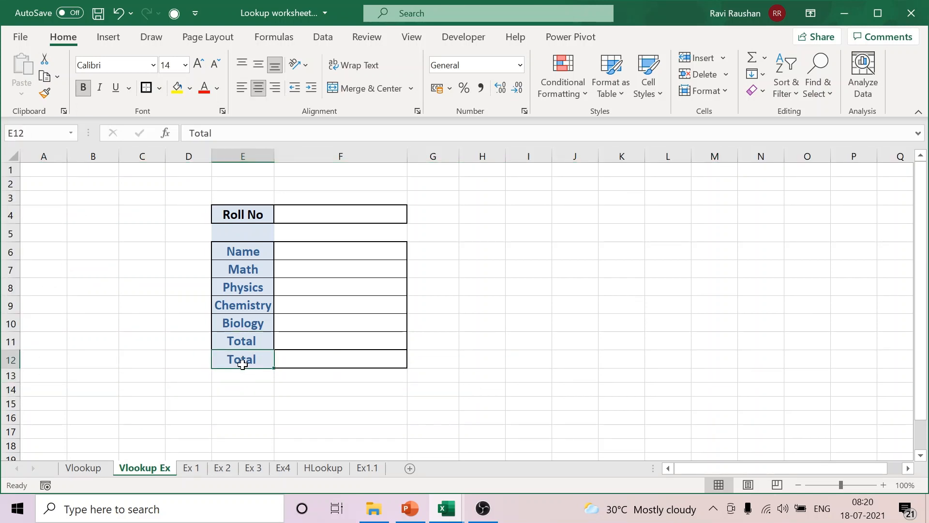
pyautogui.write('%')
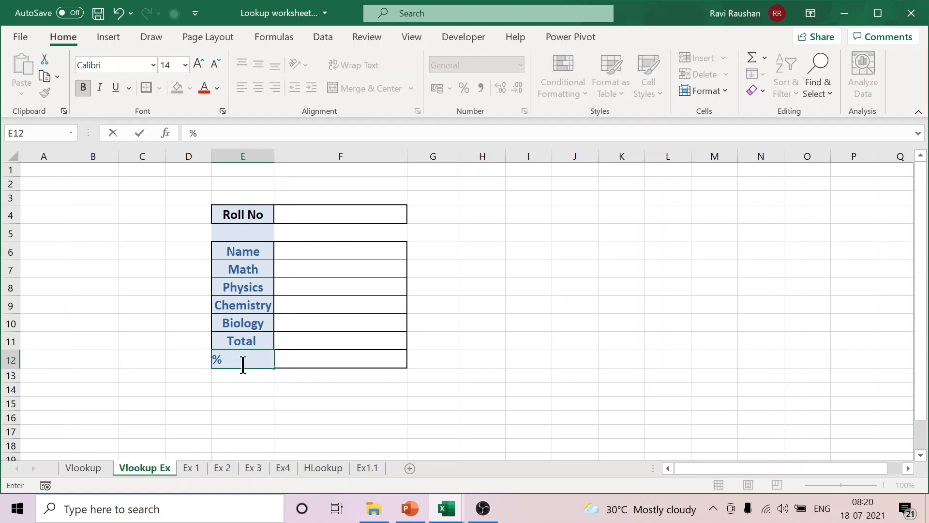
pyautogui.click(452, 341)
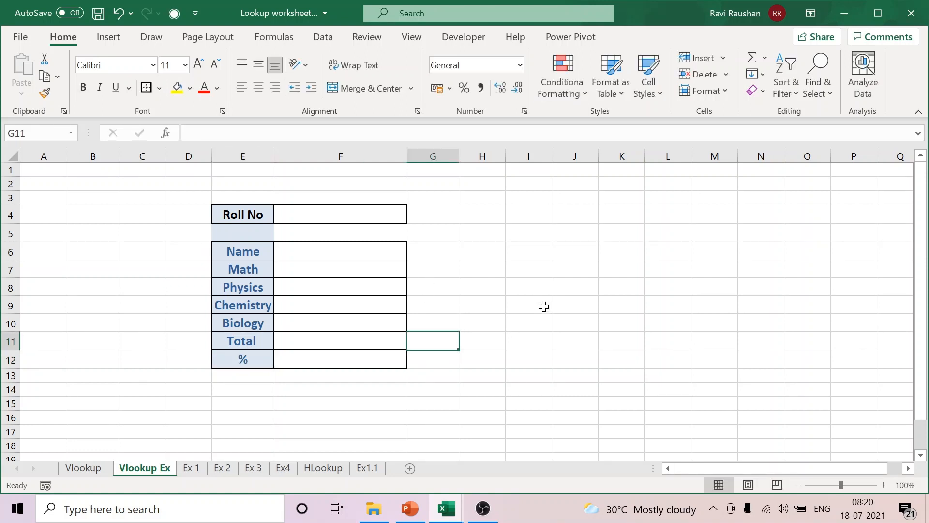
pyautogui.click(373, 216)
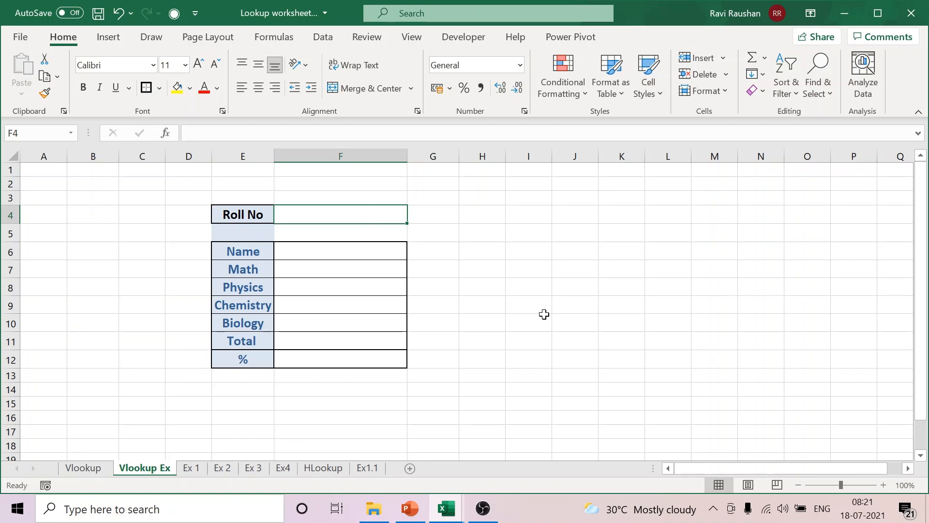
pyautogui.click(78, 471)
pyautogui.click(152, 470)
pyautogui.click(80, 469)
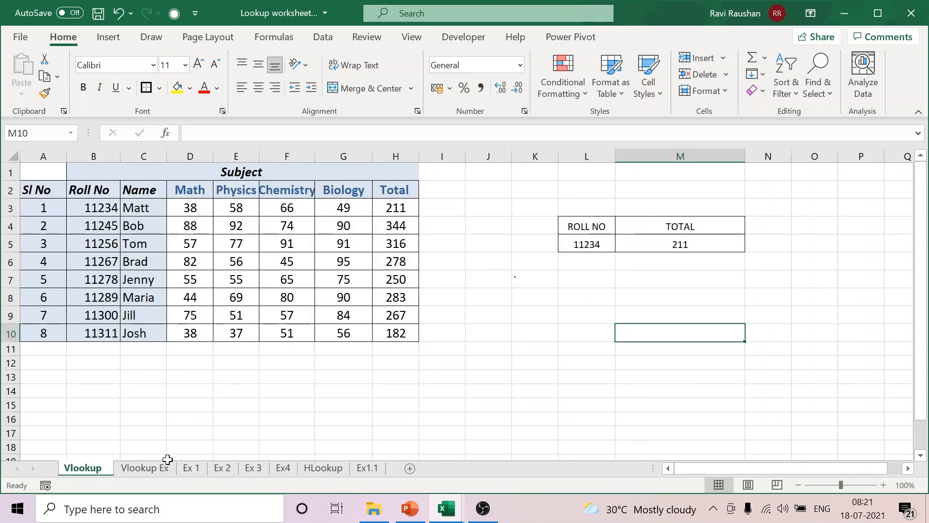
pyautogui.click(145, 468)
# Step: Start a VLOOKUP formula in the Name cell F6 with the Roll No cell F4 as lookup value
pyautogui.click(314, 252)
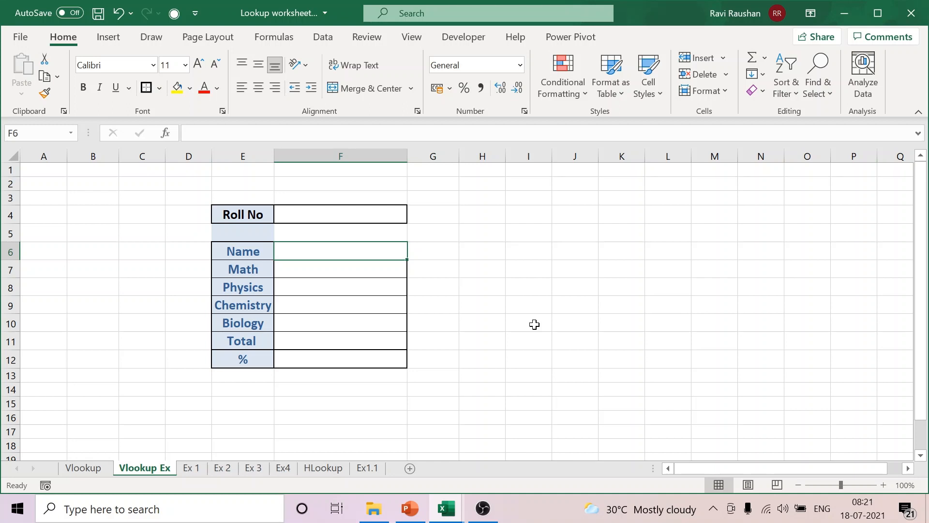
pyautogui.write('=VL')
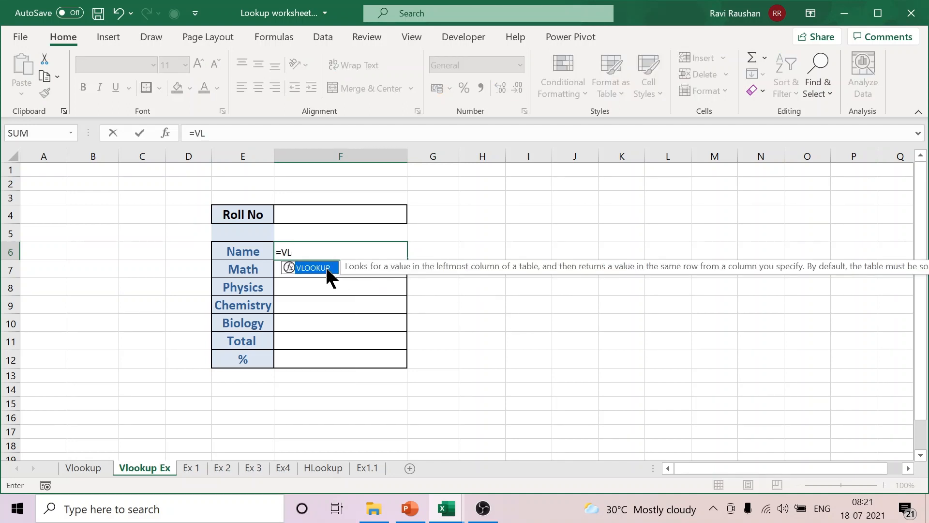
pyautogui.doubleClick(327, 267)
pyautogui.click(364, 215)
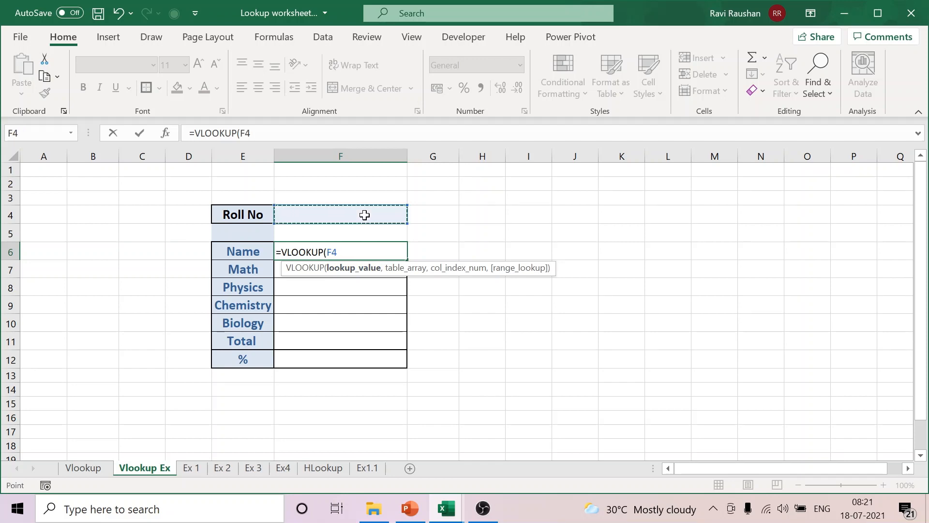
pyautogui.write(',')
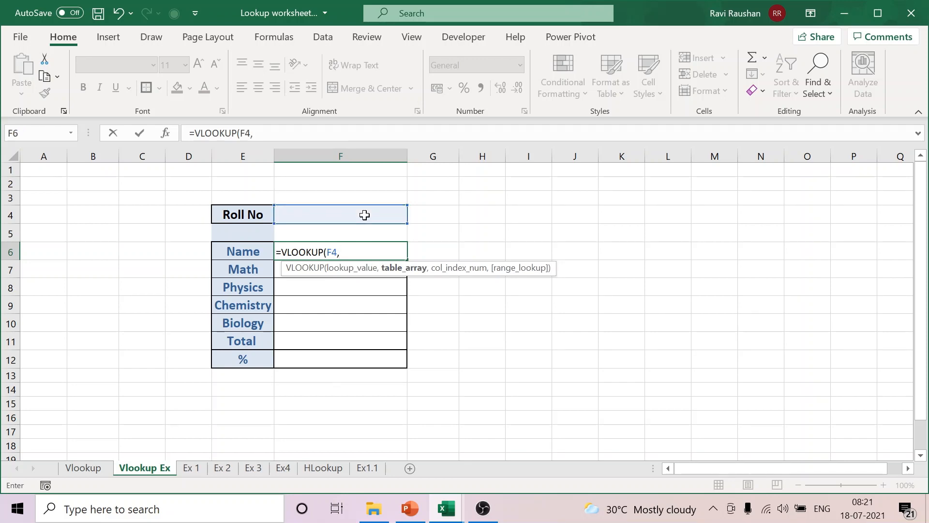
# Step: Set the formula's table array to B2:H10 on the Vlookup sheet, starting at the Roll No column
pyautogui.click(68, 468)
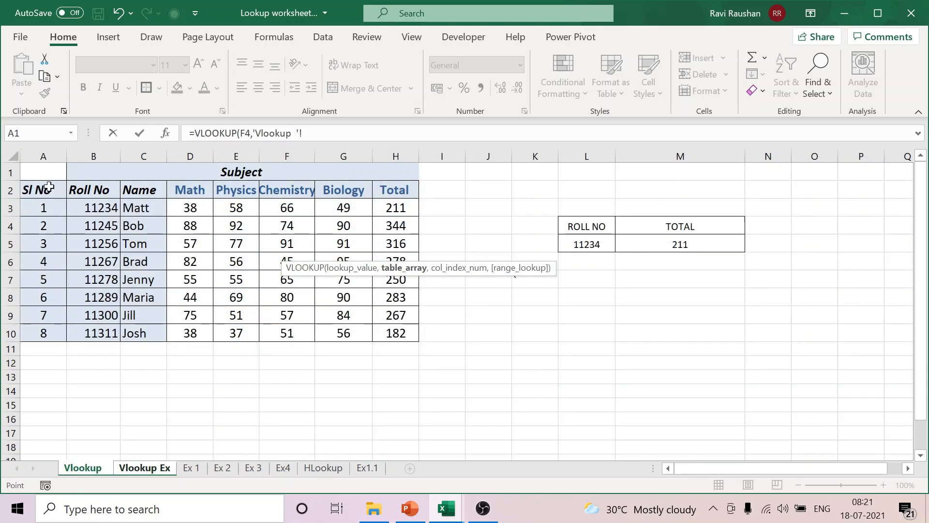
pyautogui.moveTo(39, 189); pyautogui.dragTo(401, 333)
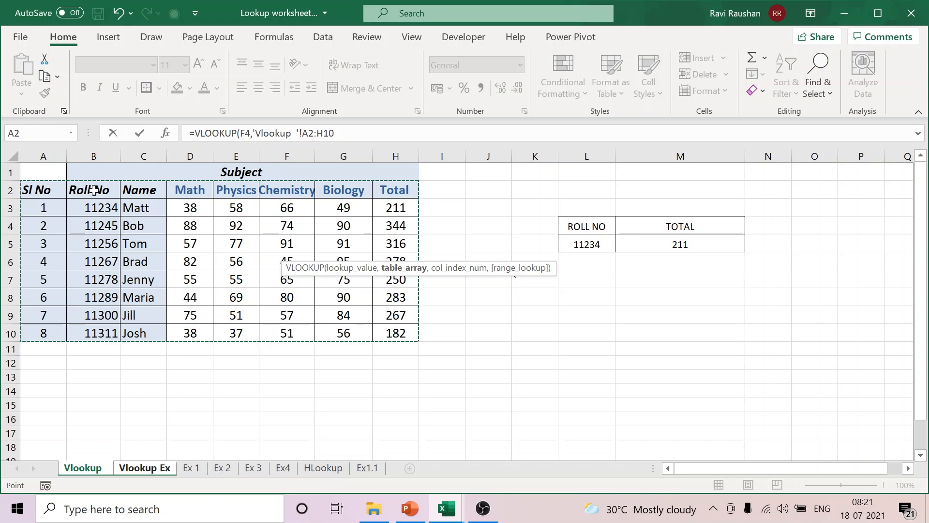
pyautogui.click(94, 190)
pyautogui.moveTo(94, 189); pyautogui.dragTo(383, 334)
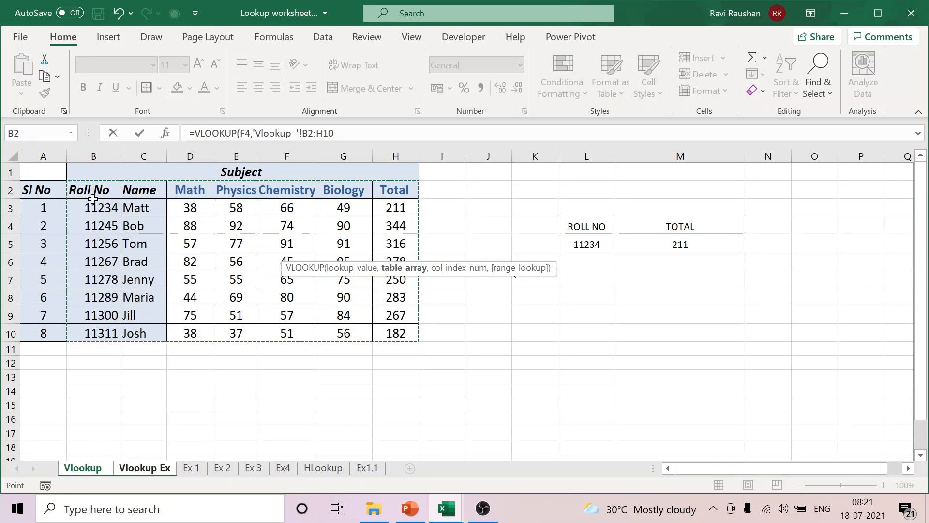
# Step: Complete the Name lookup formula with column index 2 and exact match FALSE
pyautogui.click(373, 132)
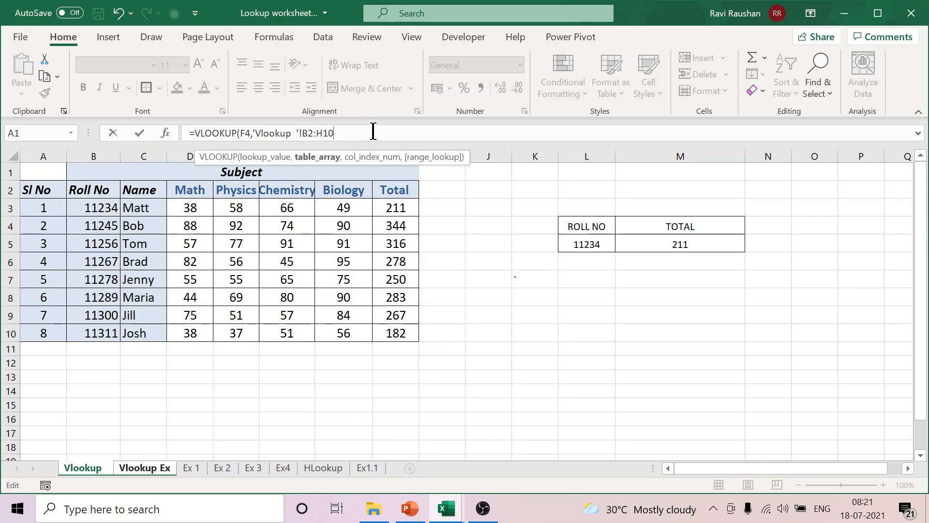
pyautogui.write(',2,F')
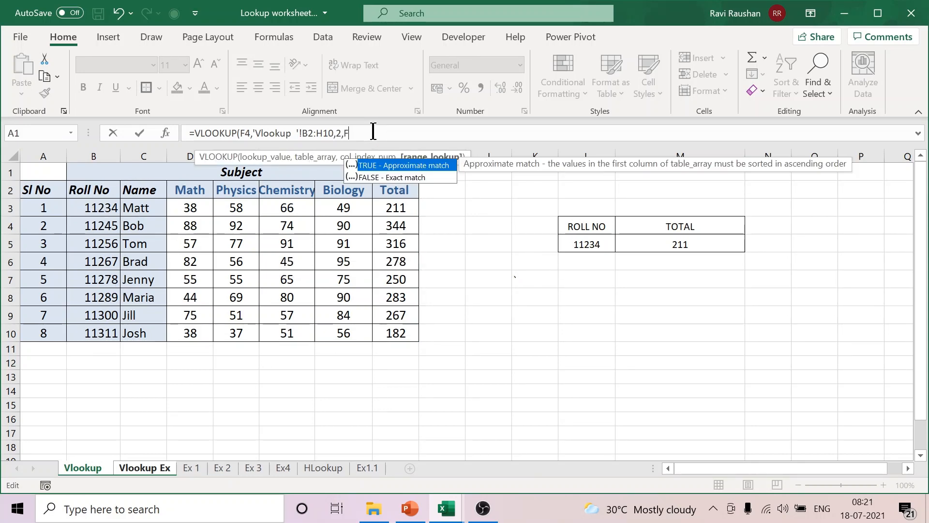
pyautogui.write('ALSE)')
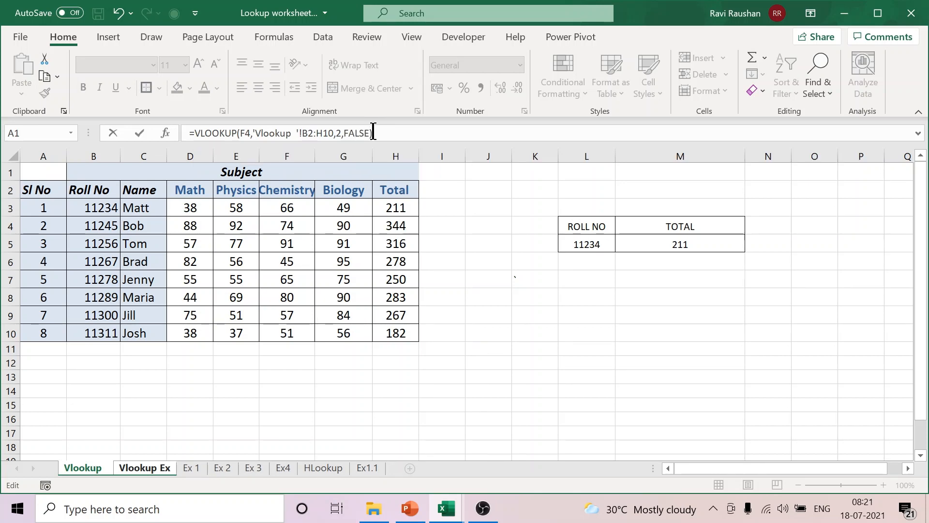
pyautogui.press('Return')
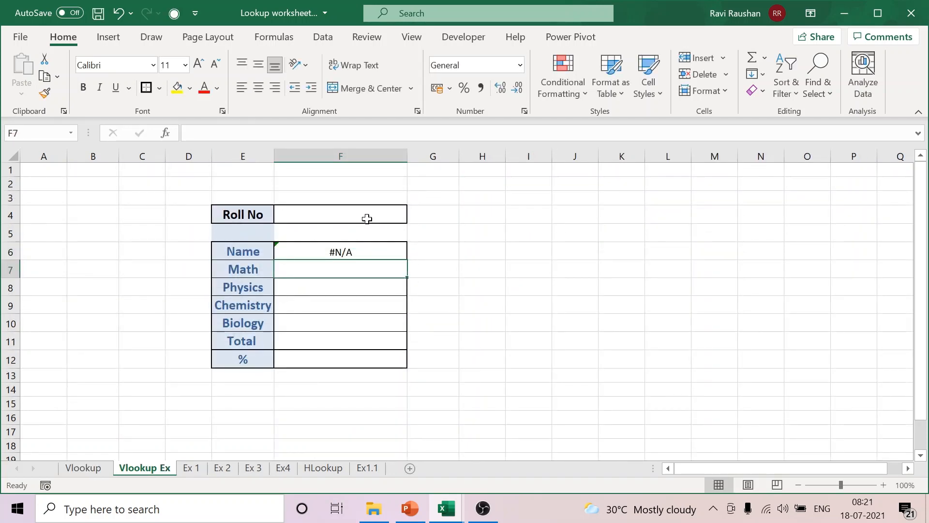
# Step: Enter the first listed student's roll number in the Roll No cell F4
pyautogui.click(367, 219)
pyautogui.write('11234')
pyautogui.click(582, 321)
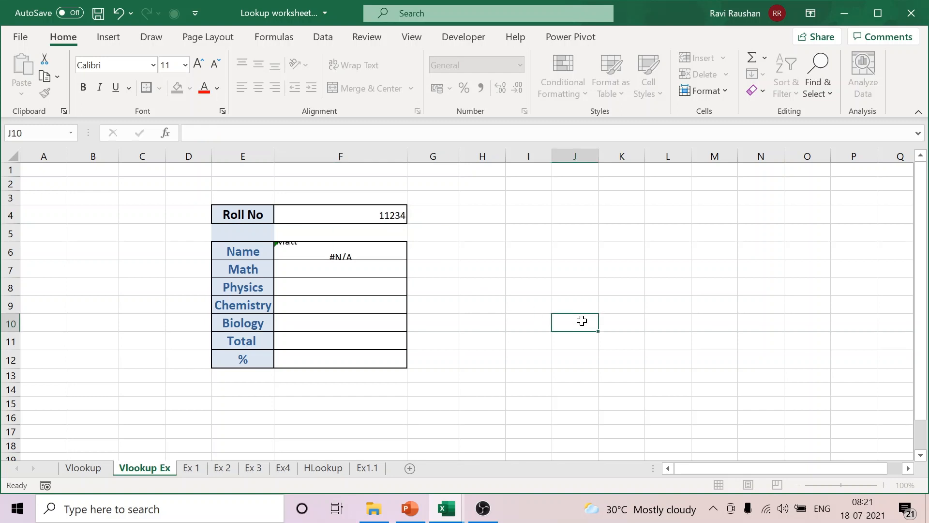
# Step: Center the contents of the result cells F6:F12 and the Roll No cell F4 horizontally
pyautogui.moveTo(327, 250); pyautogui.dragTo(340, 359)
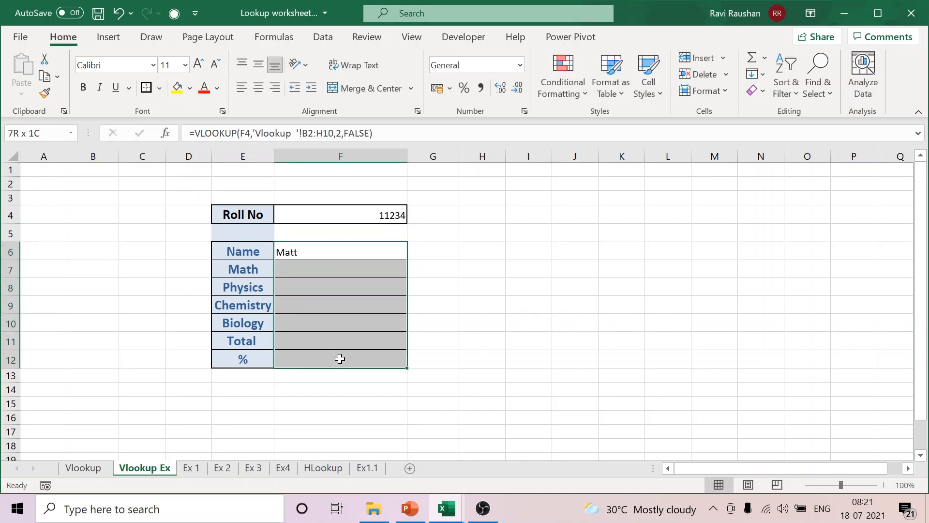
pyautogui.click(259, 88)
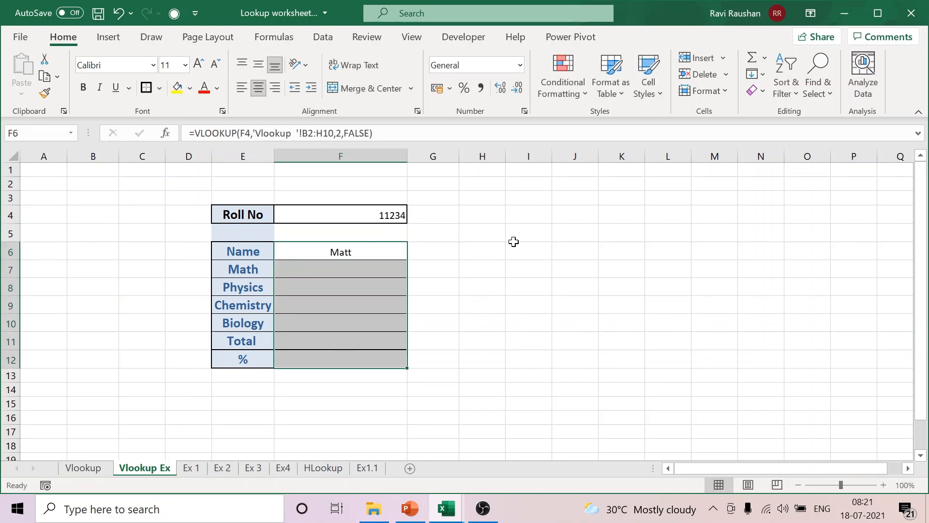
pyautogui.click(353, 213)
pyautogui.click(259, 87)
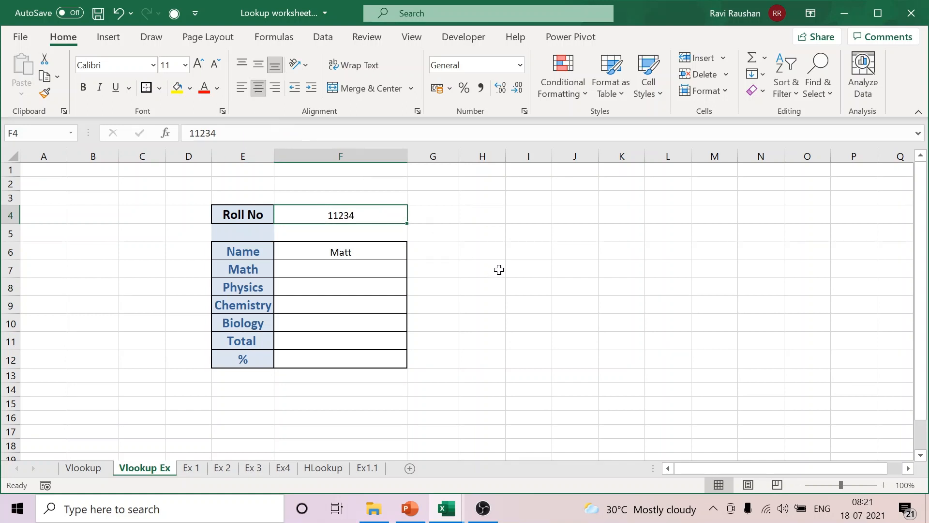
pyautogui.click(499, 270)
# Step: Test the Name lookup by entering the last listed student's roll number in F4
pyautogui.click(361, 253)
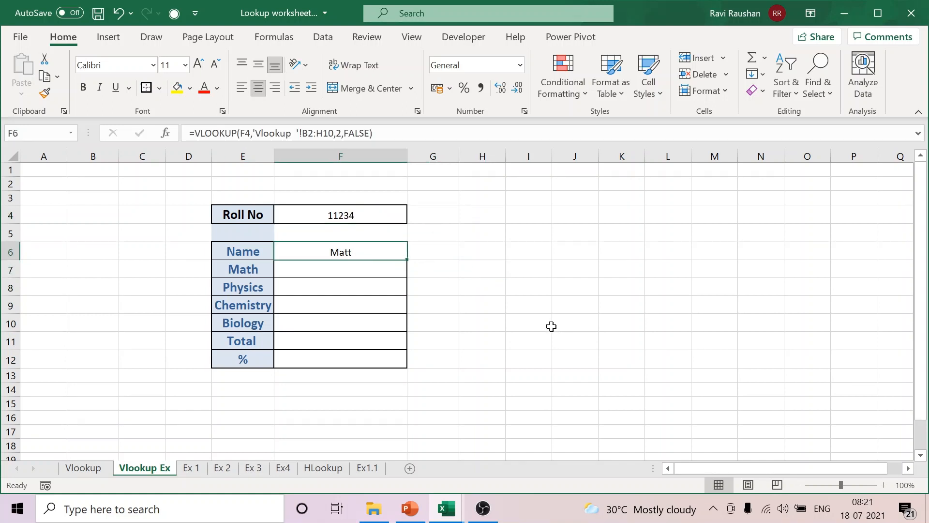
pyautogui.click(350, 216)
pyautogui.write('113')
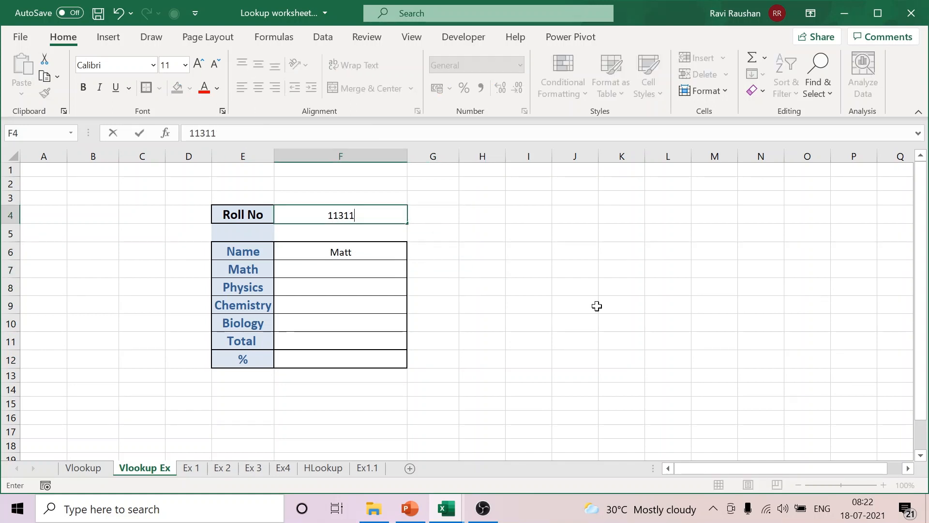
pyautogui.write('11')
pyautogui.click(598, 306)
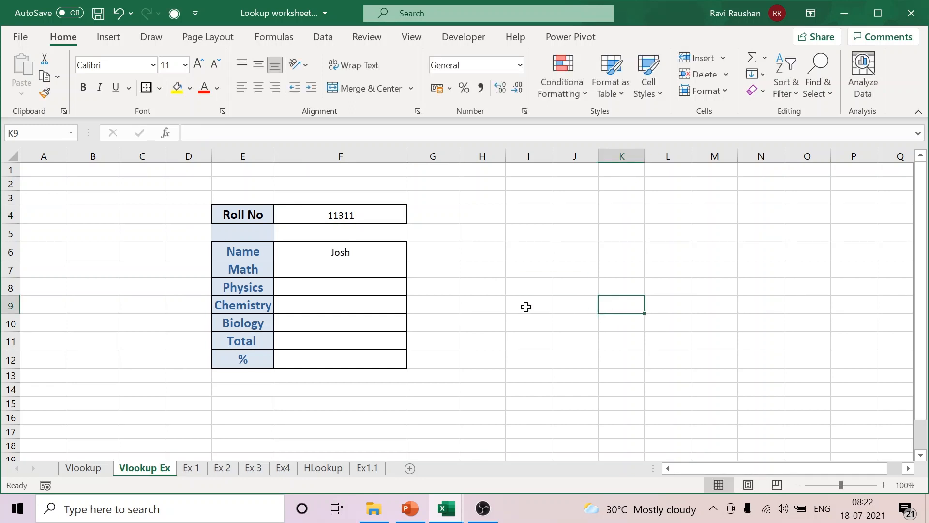
pyautogui.click(364, 268)
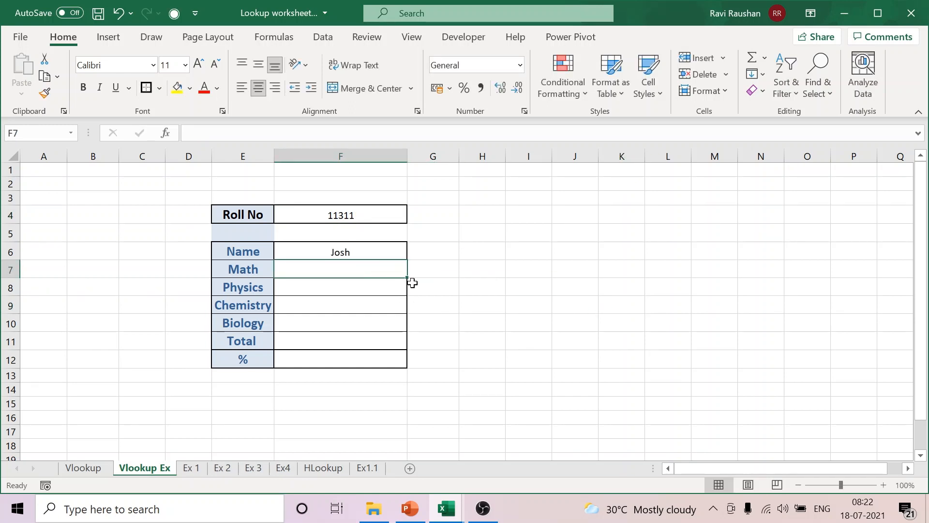
pyautogui.click(376, 285)
pyautogui.click(382, 304)
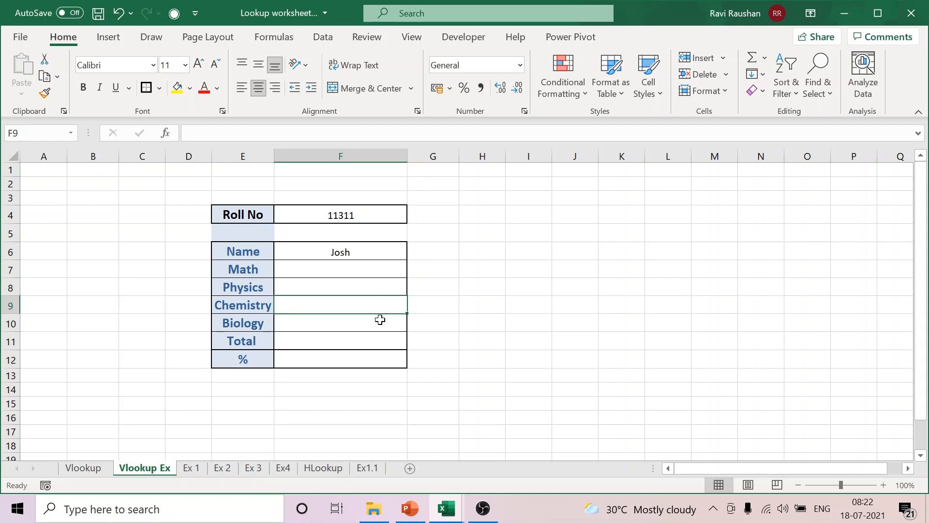
pyautogui.click(380, 322)
pyautogui.click(379, 342)
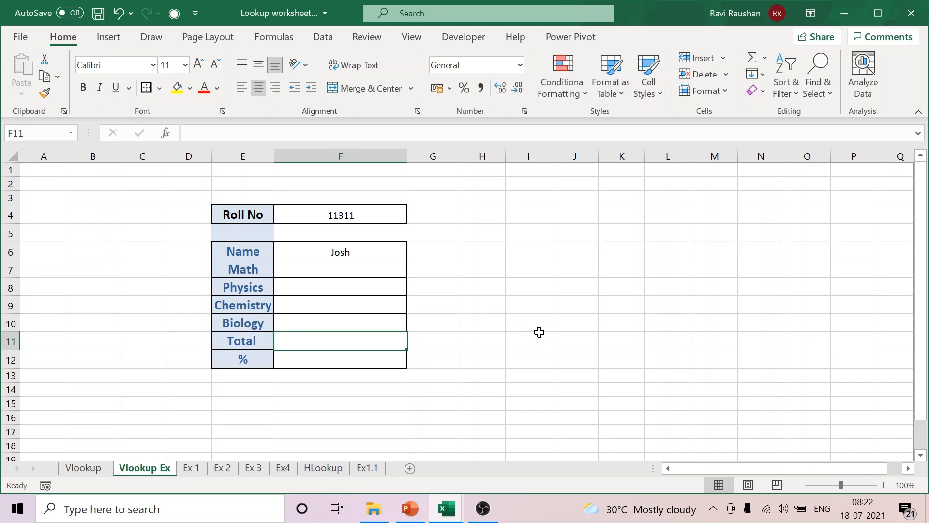
# Step: Review the source table on the Vlookup sheet by selecting B2:H10, from Roll No to Total
pyautogui.click(365, 216)
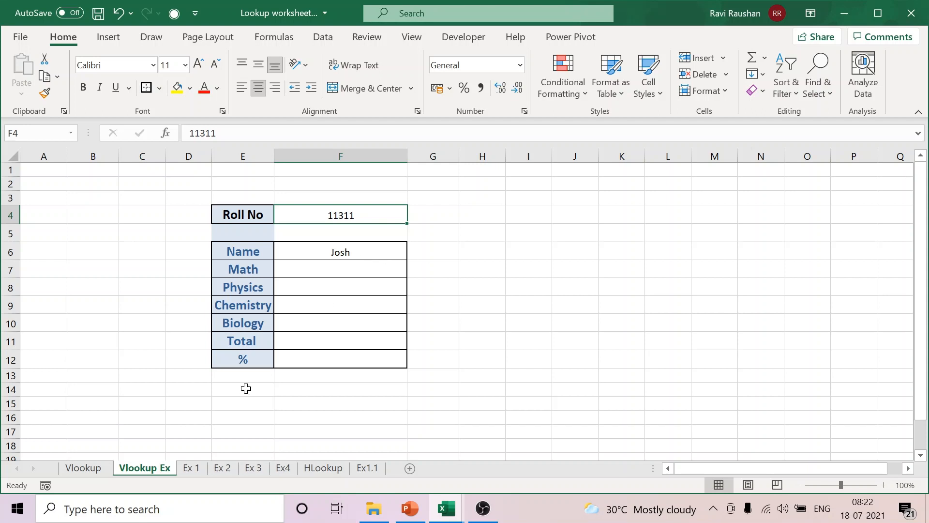
pyautogui.click(85, 467)
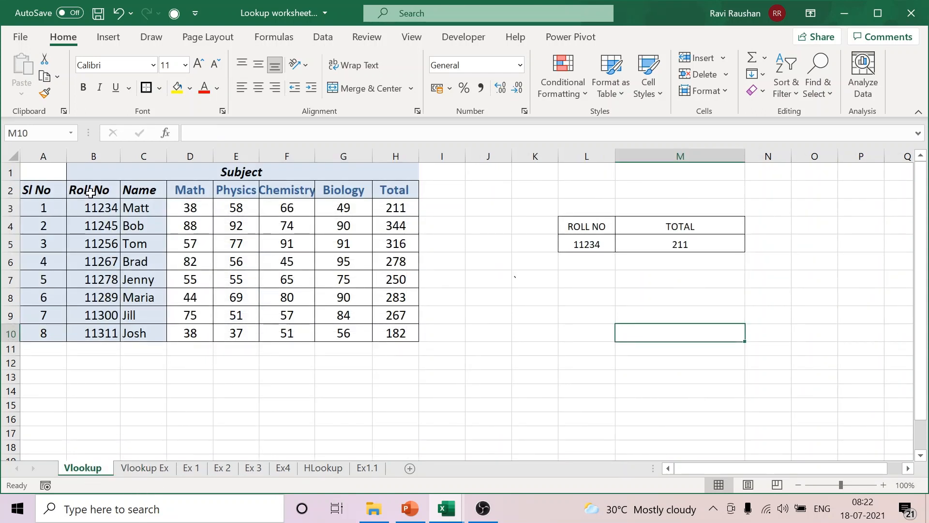
pyautogui.moveTo(91, 192); pyautogui.dragTo(409, 334)
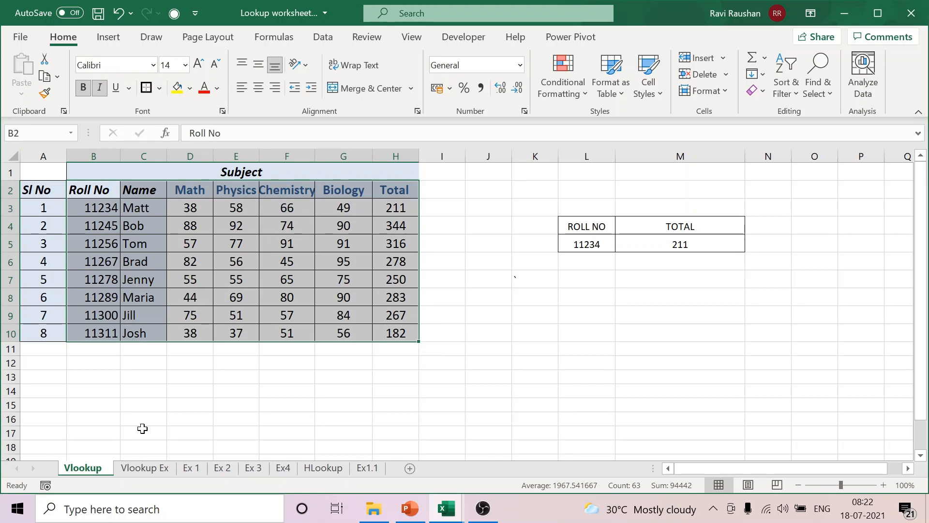
# Step: Make the lookup value and table range absolute in the Name formula F6 on the Vlookup Ex sheet, as $F$4 and $B$2:$H$10
pyautogui.click(143, 468)
pyautogui.click(521, 309)
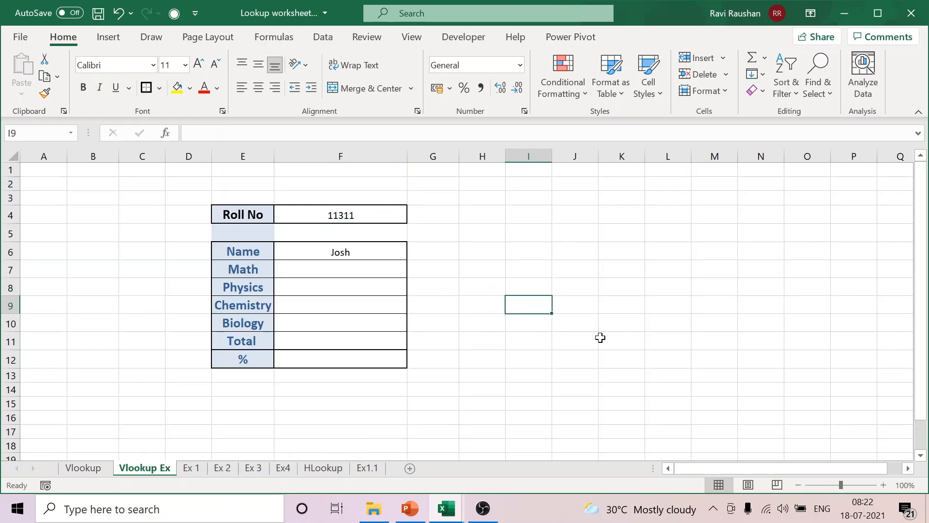
pyautogui.click(854, 485)
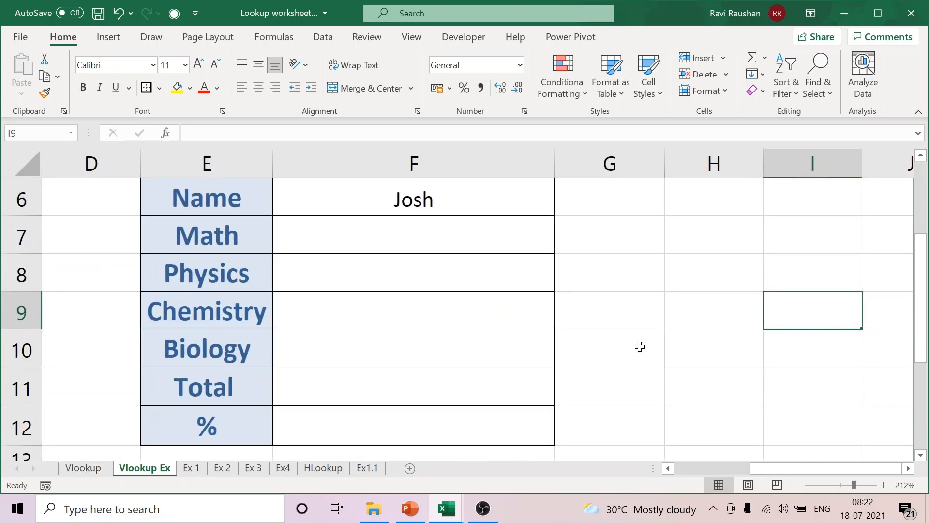
pyautogui.scroll(1, 619, 346)
pyautogui.doubleClick(465, 307)
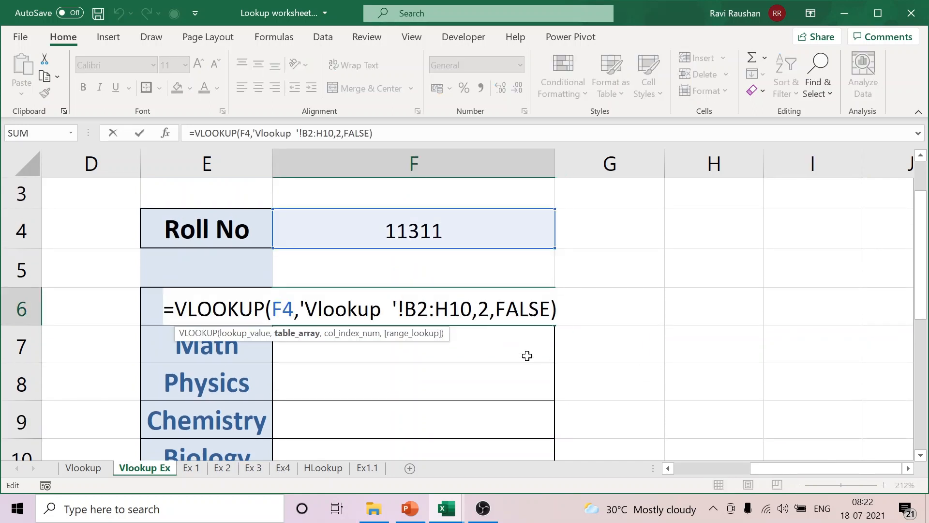
pyautogui.click(278, 310)
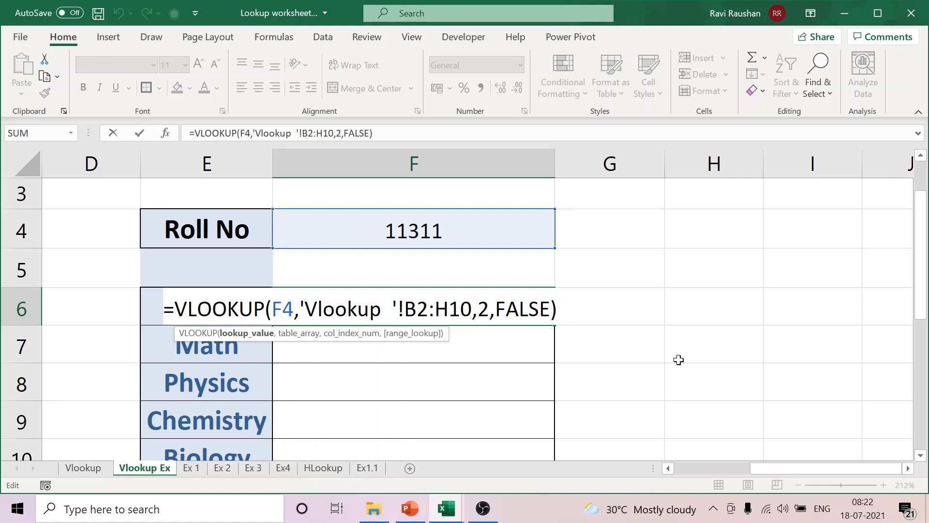
pyautogui.press('F4')
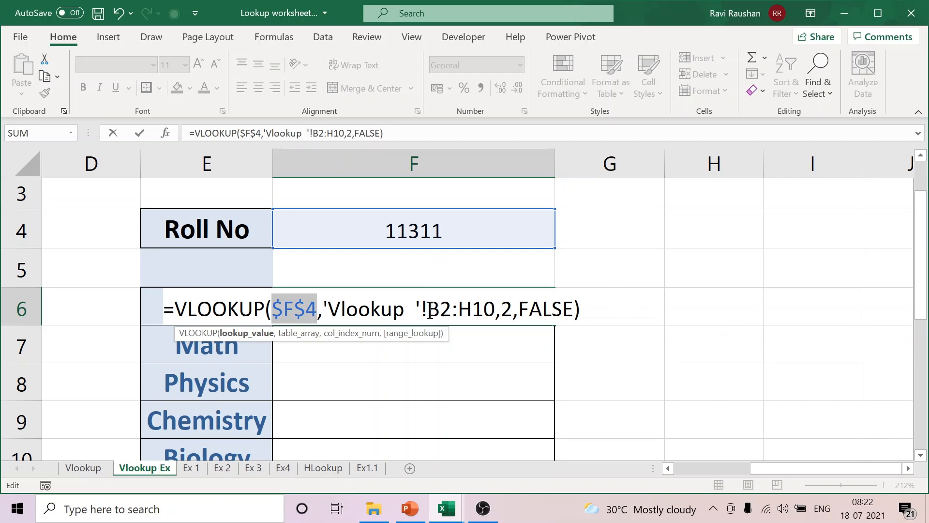
pyautogui.moveTo(428, 310); pyautogui.dragTo(495, 308)
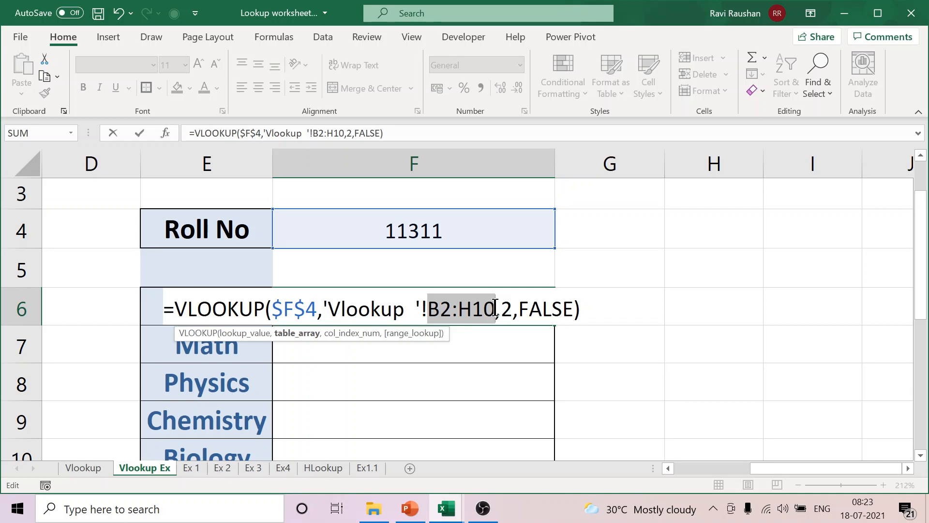
pyautogui.press('F4')
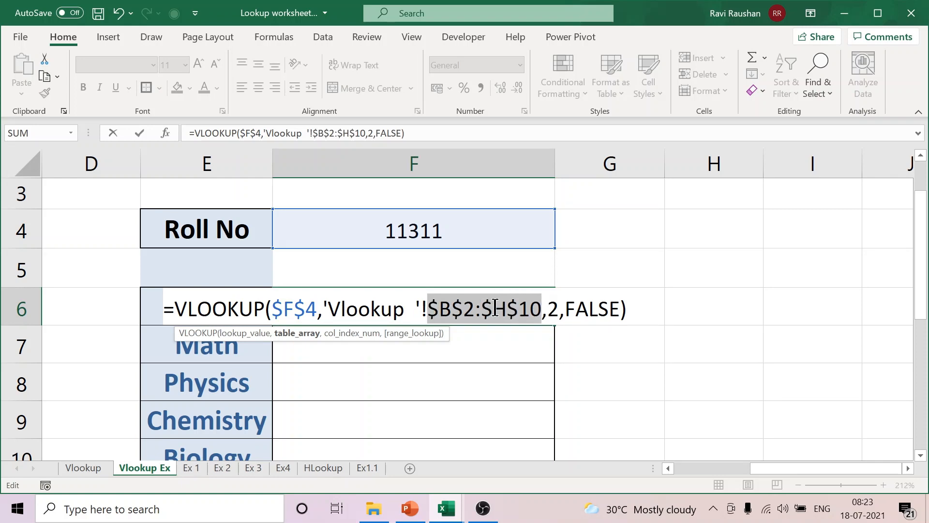
pyautogui.press('Return')
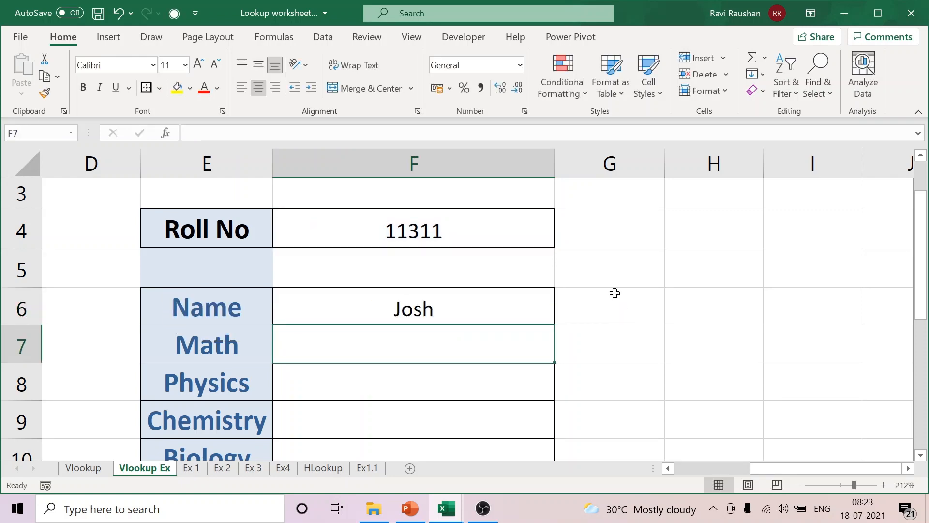
# Step: Fill the Name formula from F6 down through the Total cell F11
pyautogui.scroll(-1, 611, 293)
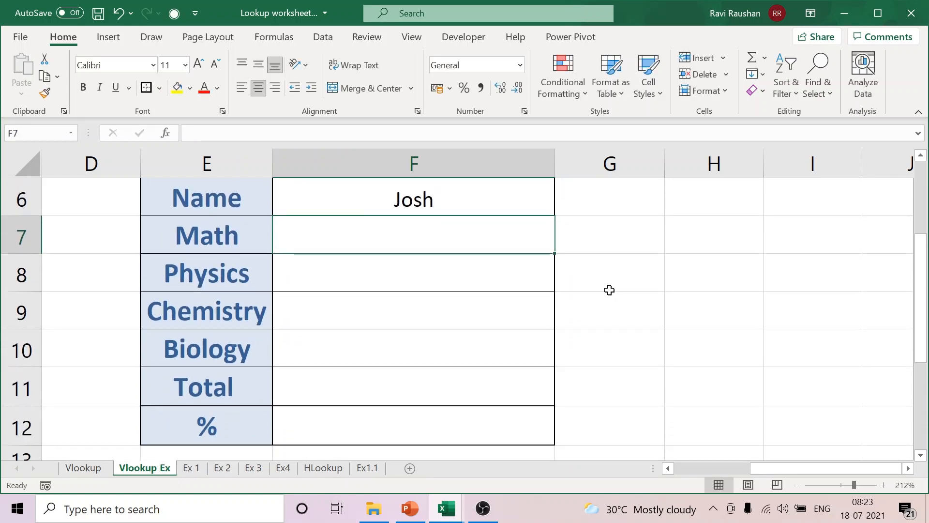
pyautogui.click(527, 203)
pyautogui.moveTo(555, 217); pyautogui.dragTo(565, 402)
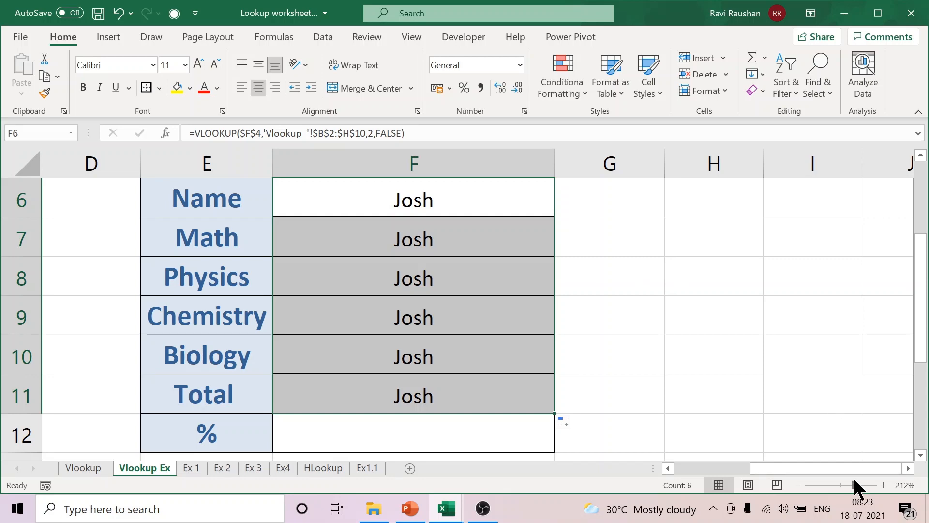
pyautogui.moveTo(847, 485); pyautogui.dragTo(836, 484)
pyautogui.click(640, 319)
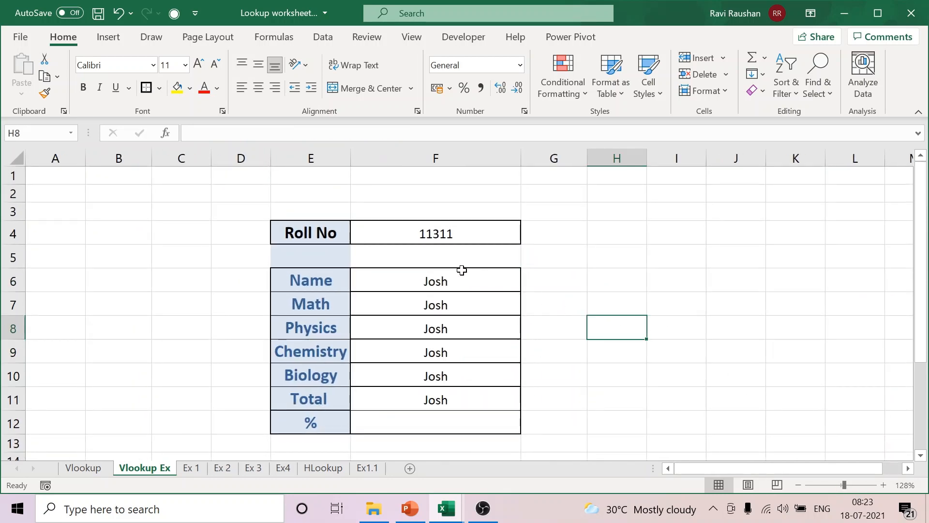
# Step: Check the column index in the copied formula against the Math to Total column order on the Vlookup sheet
pyautogui.click(458, 280)
pyautogui.doubleClick(457, 279)
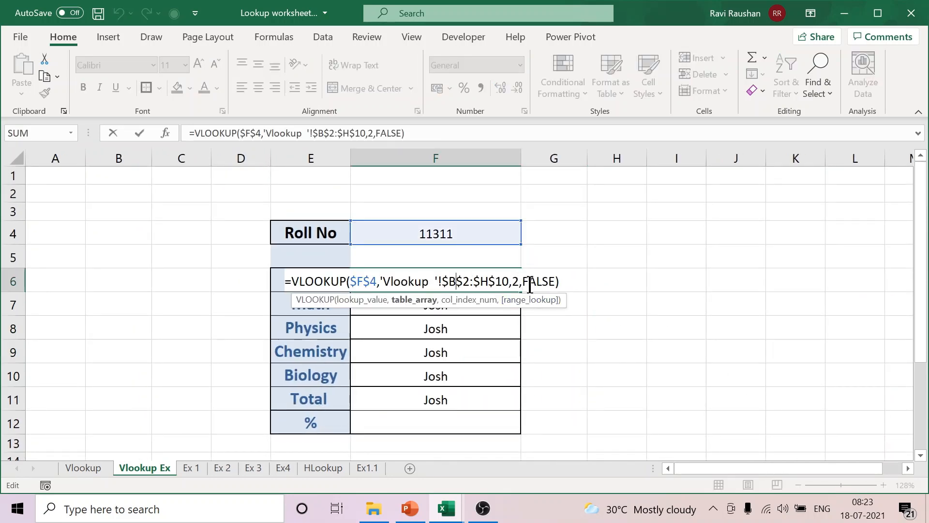
pyautogui.press('Return')
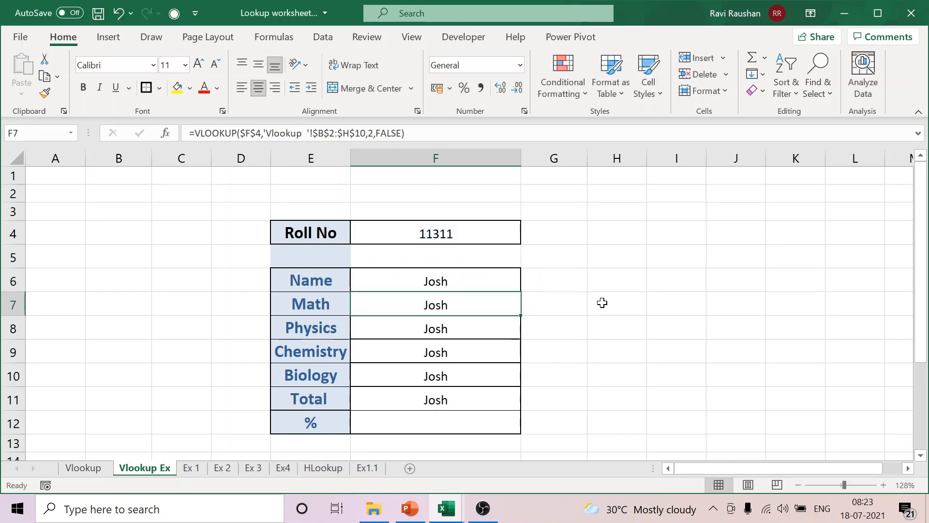
pyautogui.click(321, 305)
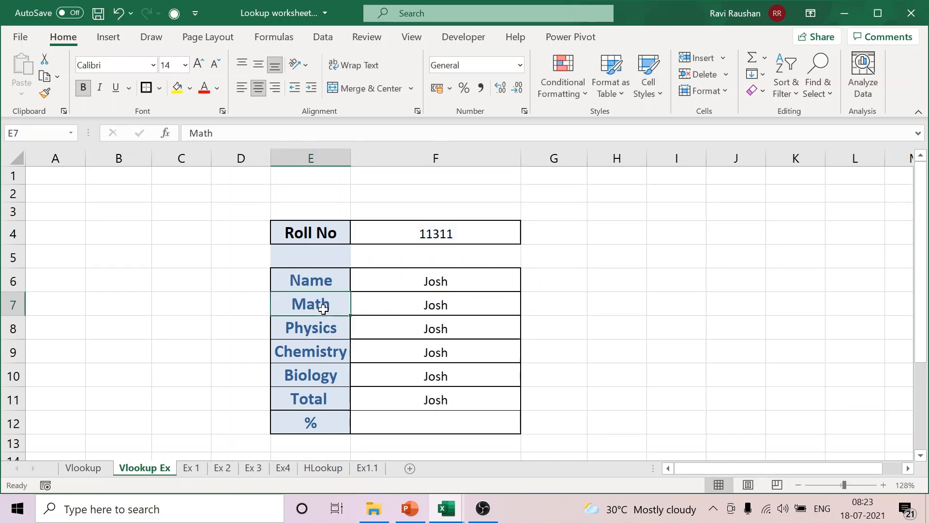
pyautogui.click(483, 305)
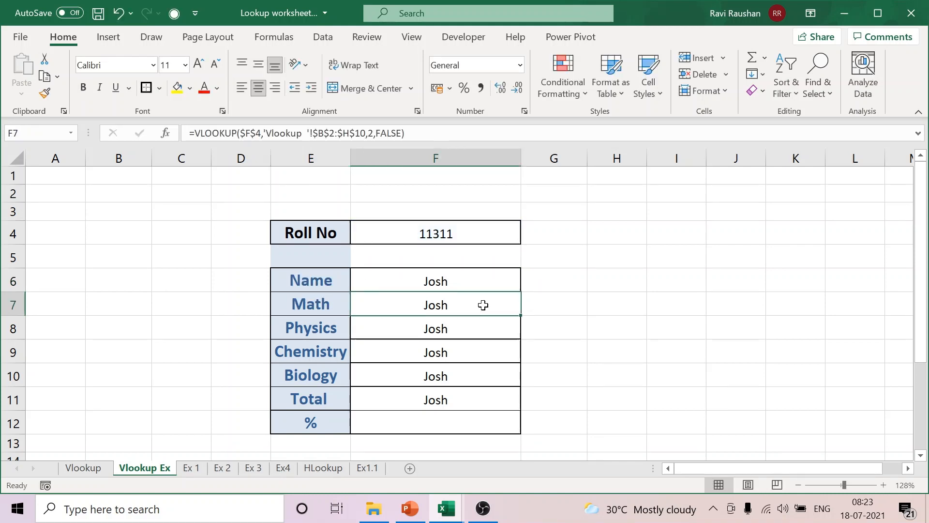
pyautogui.click(74, 469)
pyautogui.click(192, 239)
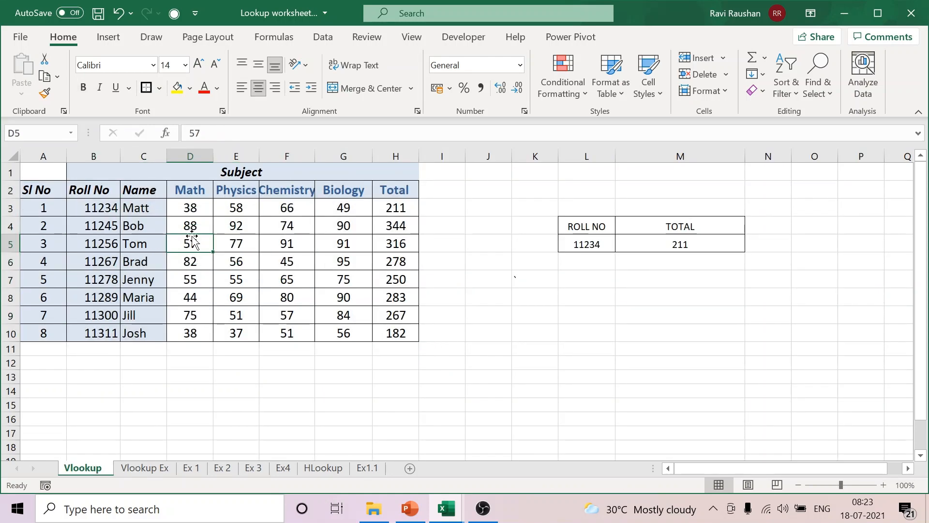
pyautogui.click(228, 239)
pyautogui.click(281, 238)
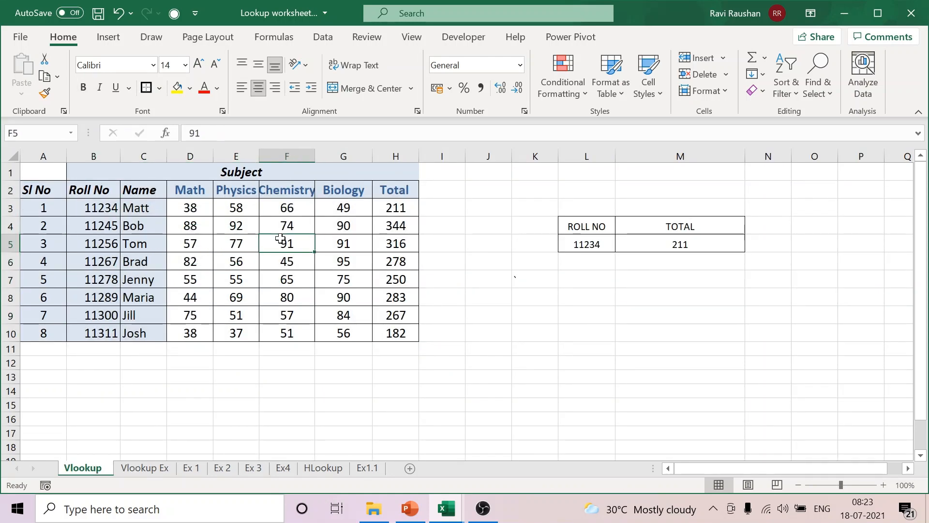
pyautogui.click(338, 239)
pyautogui.click(396, 240)
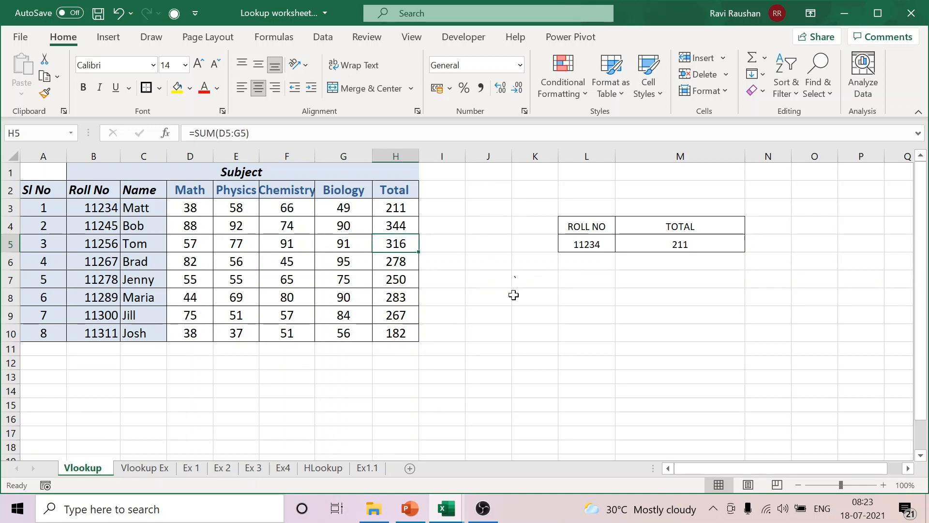
# Step: Set the column index to 3 in the Math formula F7 on the Vlookup Ex sheet
pyautogui.click(145, 468)
pyautogui.doubleClick(474, 308)
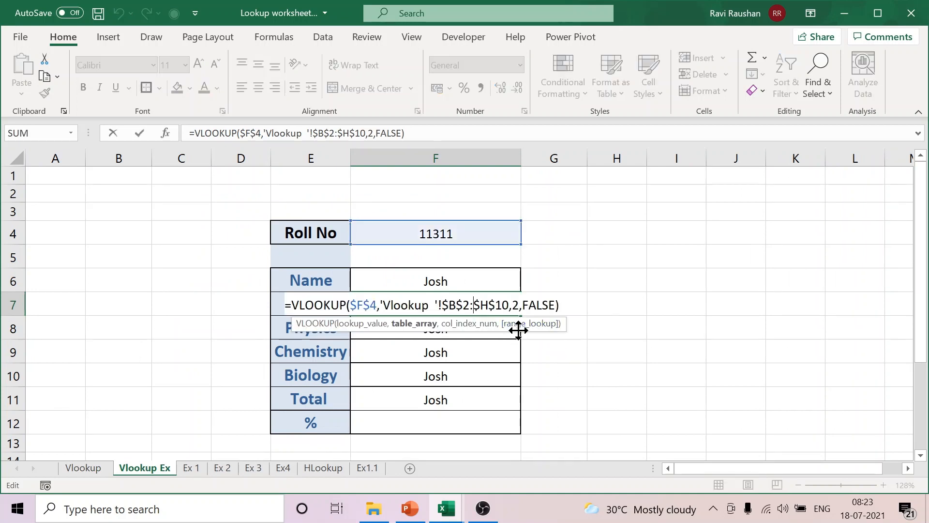
pyautogui.moveTo(512, 306); pyautogui.dragTo(518, 306)
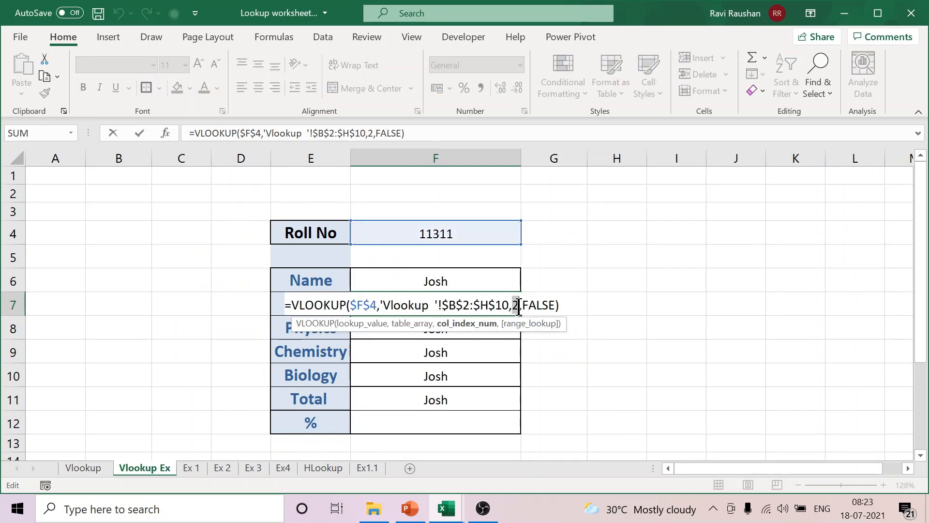
pyautogui.write('3')
pyautogui.press('Return')
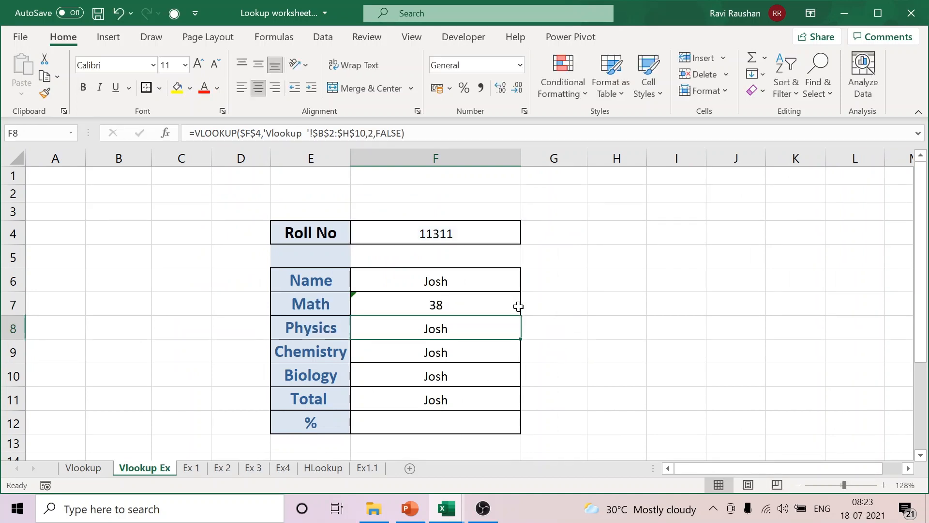
# Step: Set the column index to 4 in the Physics formula F8 and 5 in the Chemistry formula F9
pyautogui.doubleClick(472, 328)
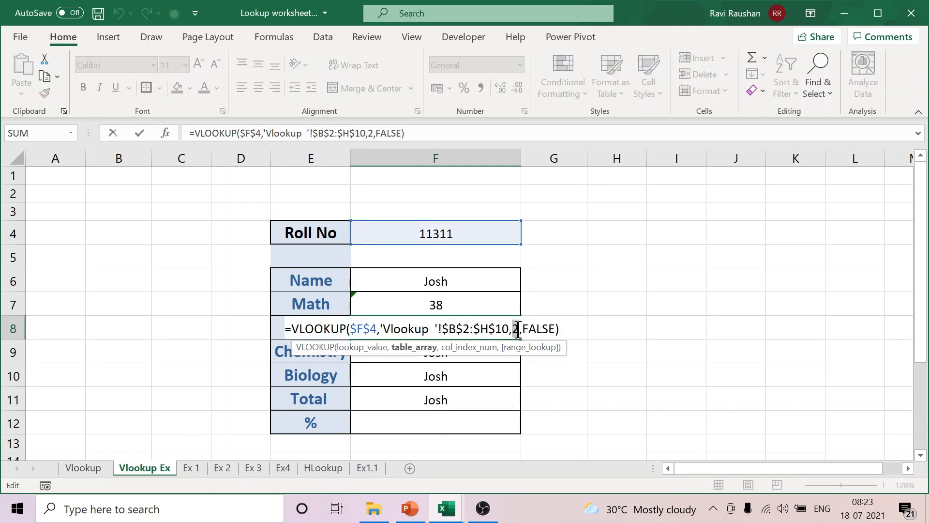
pyautogui.moveTo(511, 334); pyautogui.dragTo(517, 334)
pyautogui.write('4')
pyautogui.hotkey('ctrl', 'Return')
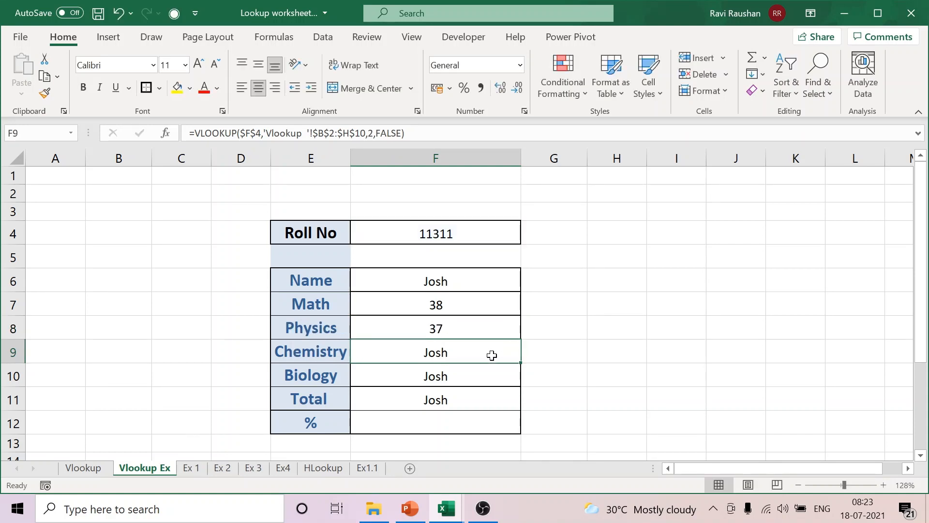
pyautogui.doubleClick(489, 352)
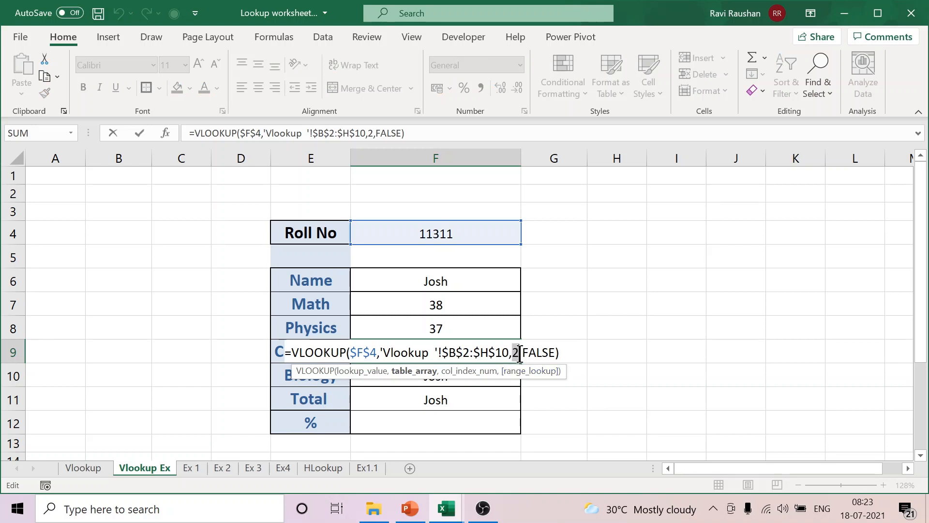
pyautogui.write('5')
pyautogui.press('Return')
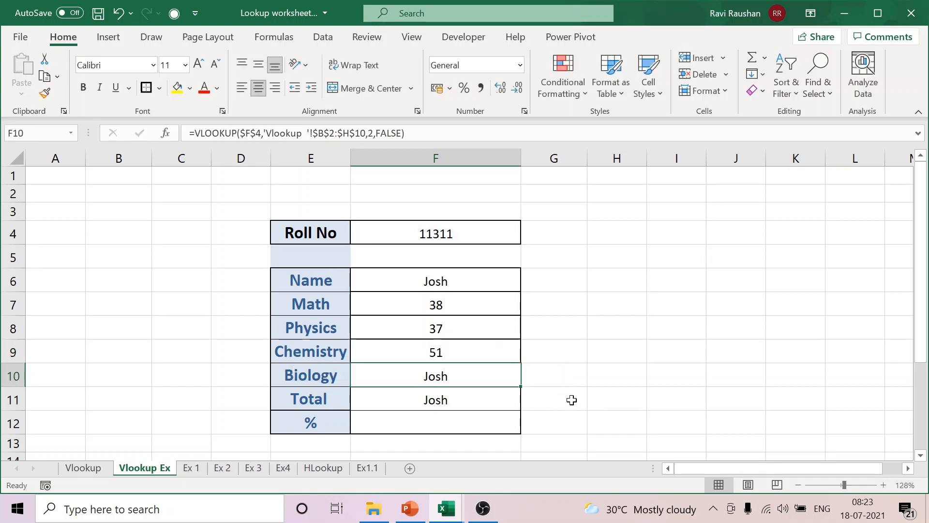
# Step: Set the column index to 6 in the Biology formula F10 and 7 in the Total formula F11
pyautogui.doubleClick(467, 375)
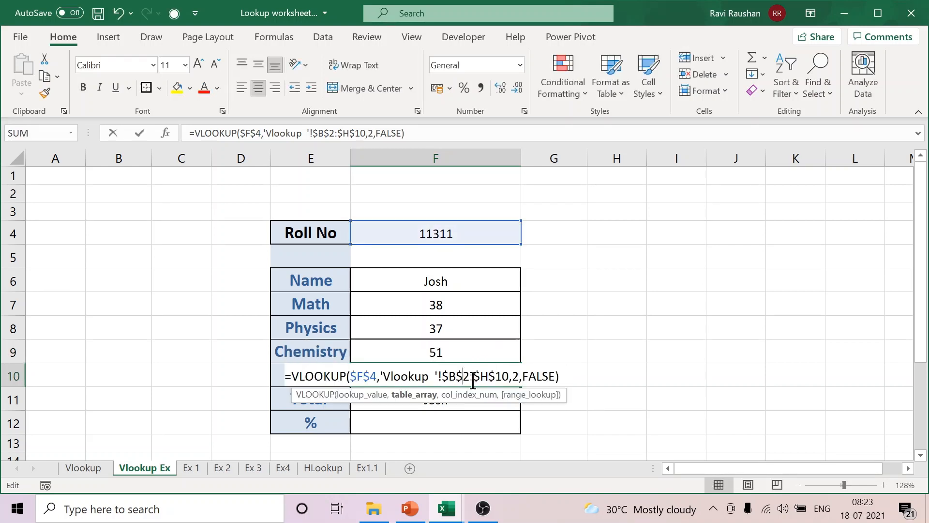
pyautogui.doubleClick(516, 376)
pyautogui.write('6')
pyautogui.press('Return')
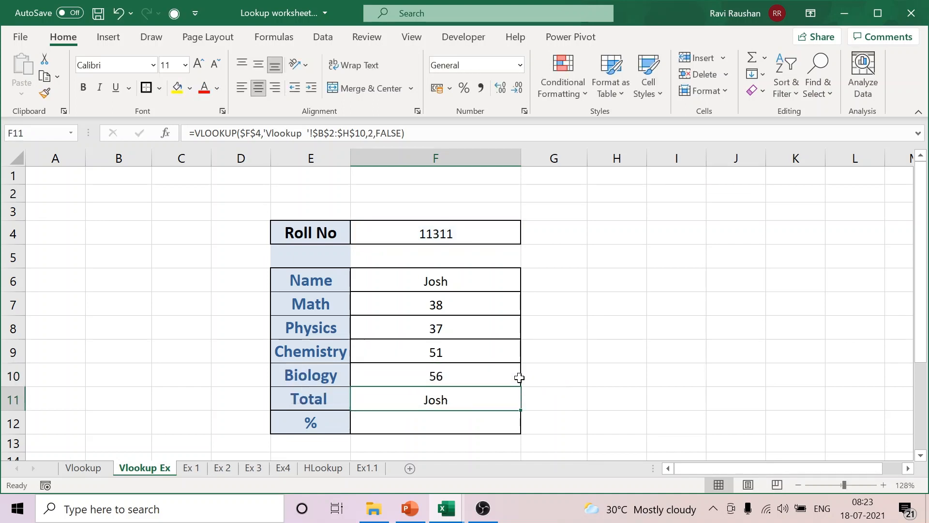
pyautogui.doubleClick(464, 400)
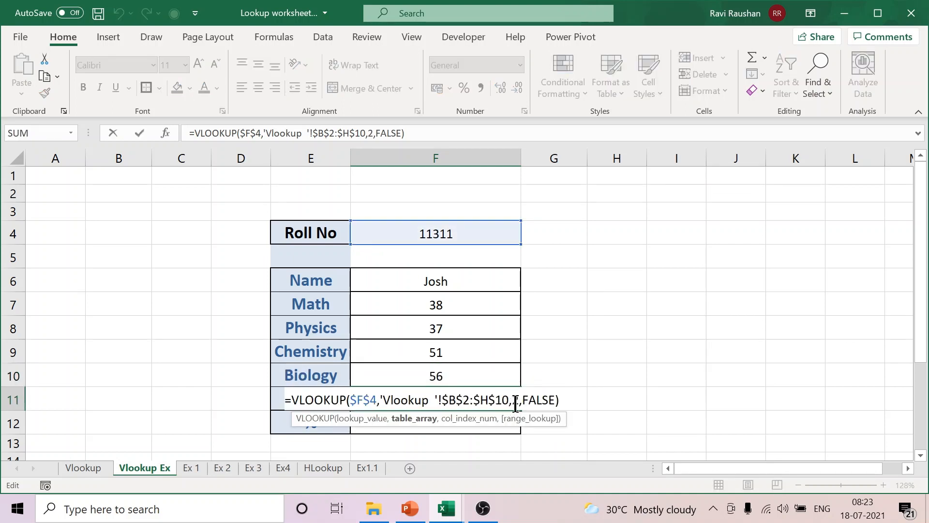
pyautogui.write('6')
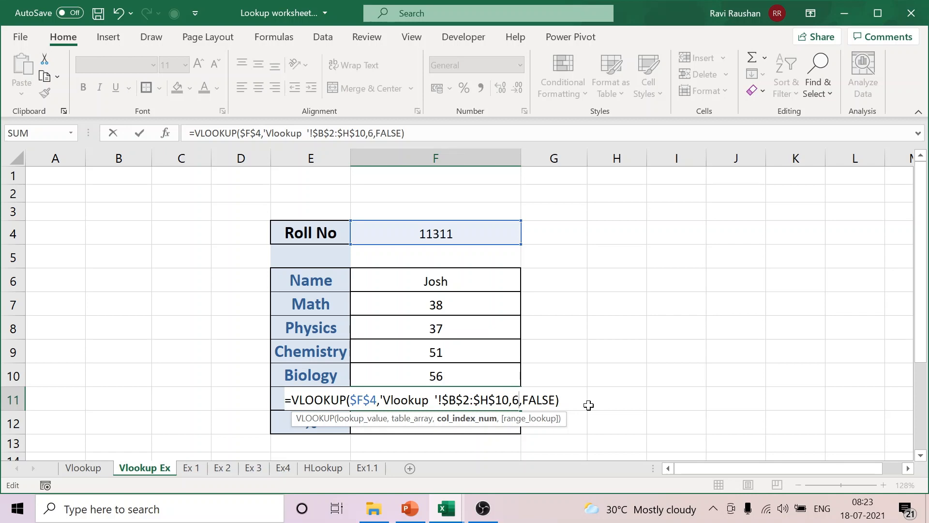
pyautogui.press('BackSpace')
pyautogui.write('7')
pyautogui.press('Return')
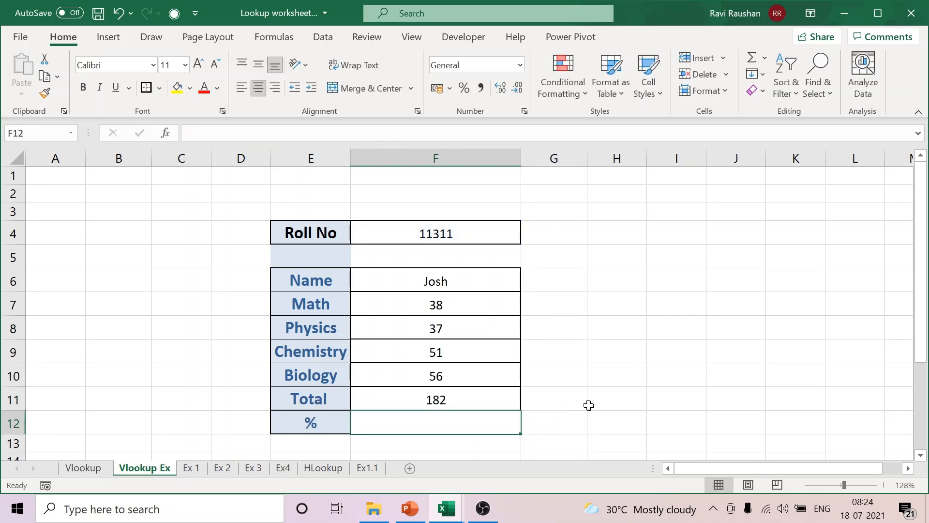
# Step: Calculate the percentage in F12 by dividing the total by 400 with the formula =F11/400
pyautogui.write('=')
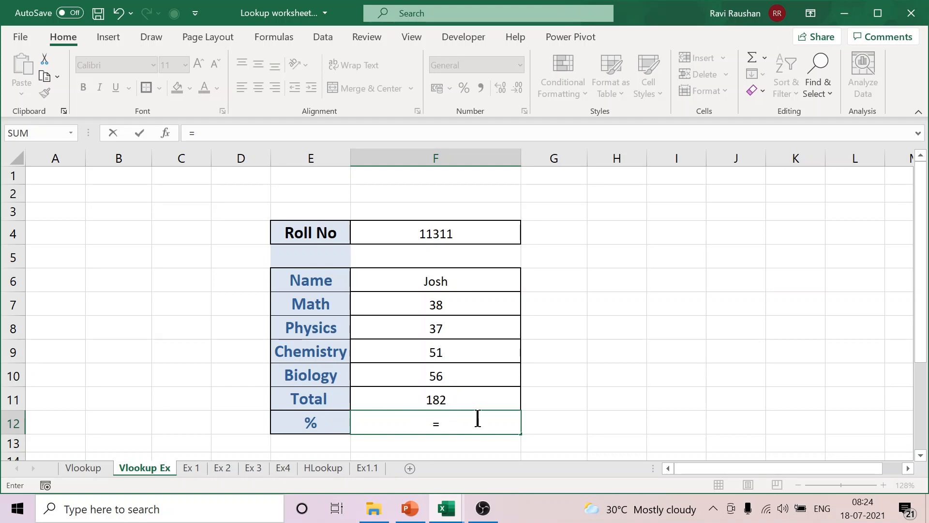
pyautogui.click(444, 399)
pyautogui.write('/')
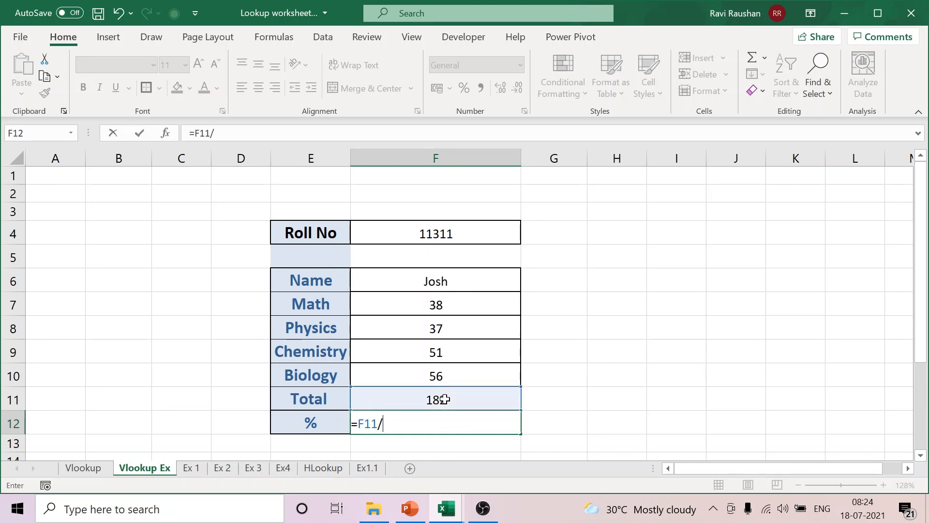
pyautogui.write('400')
pyautogui.press('Return')
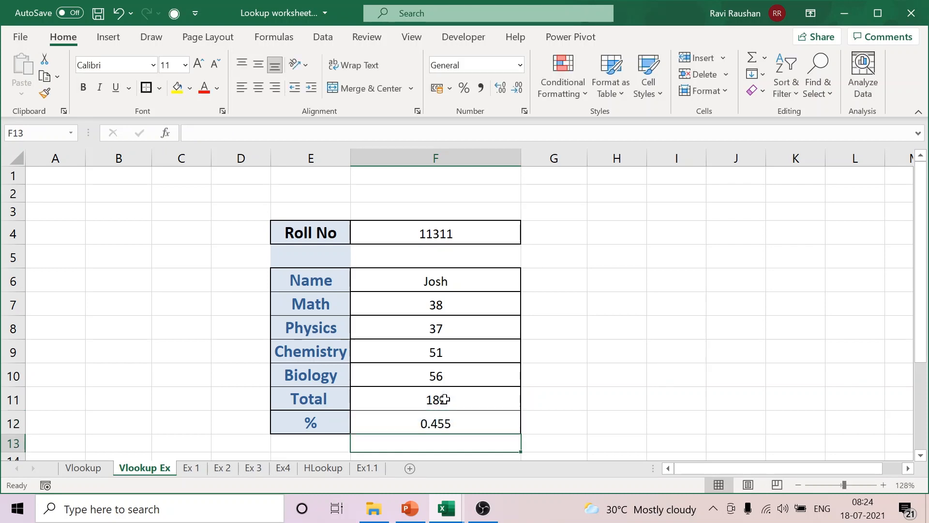
# Step: Format the calculated value in F12 as a percentage
pyautogui.click(442, 423)
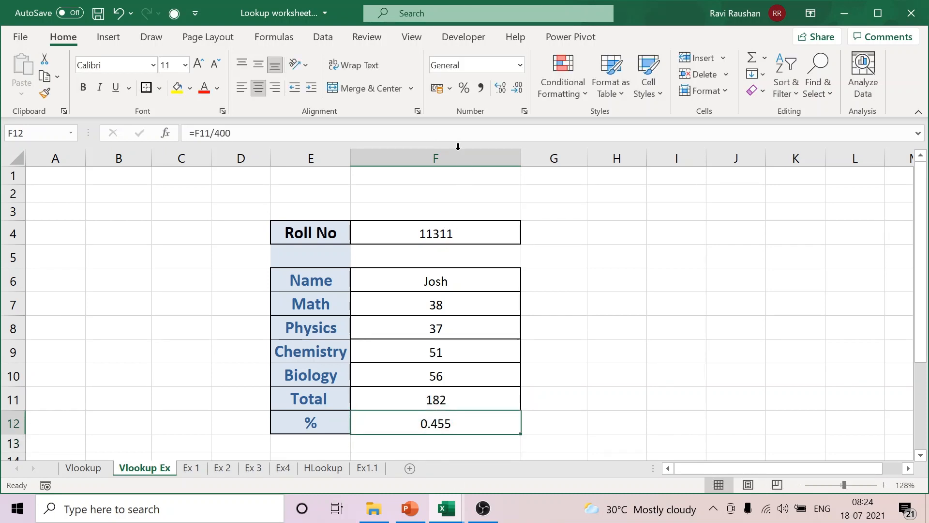
pyautogui.click(464, 88)
pyautogui.click(676, 350)
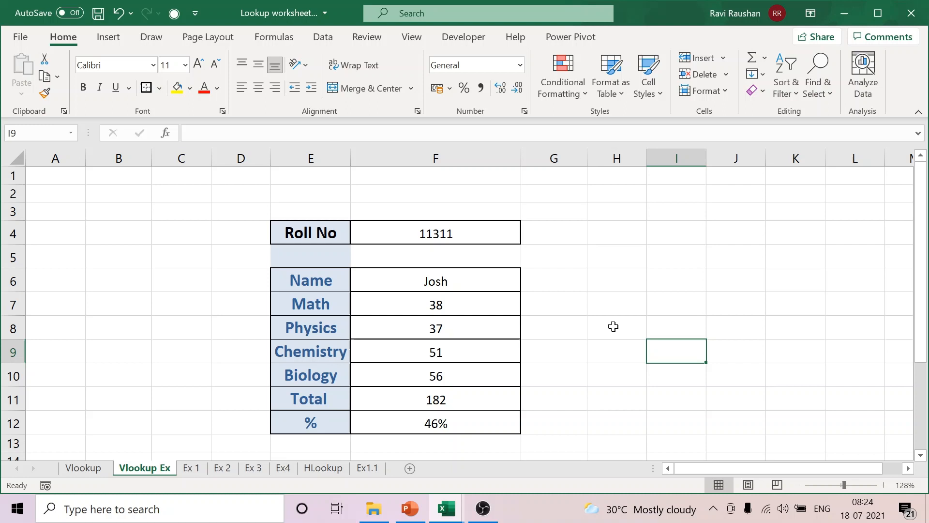
# Step: Enter the roll number of the first student in the Vlookup table in F4 of the lookup form
pyautogui.click(478, 238)
pyautogui.write('11234')
pyautogui.click(622, 352)
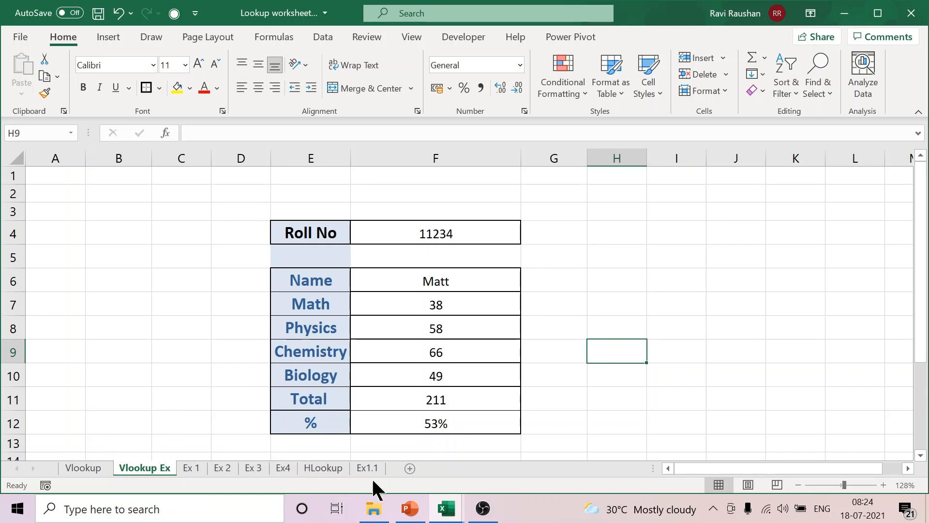
# Step: Insert a new worksheet and place it between the Vlookup and Vlookup Ex sheets
pyautogui.click(410, 469)
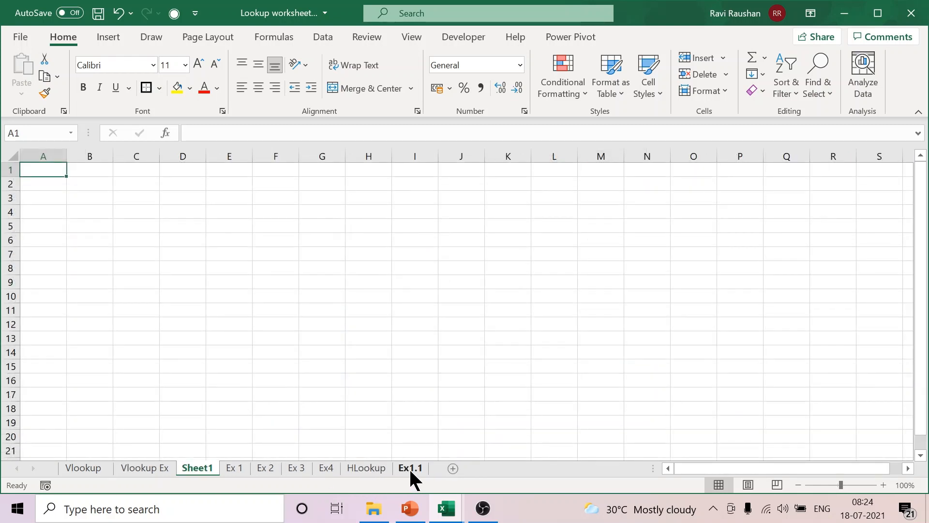
pyautogui.moveTo(204, 469); pyautogui.dragTo(141, 423)
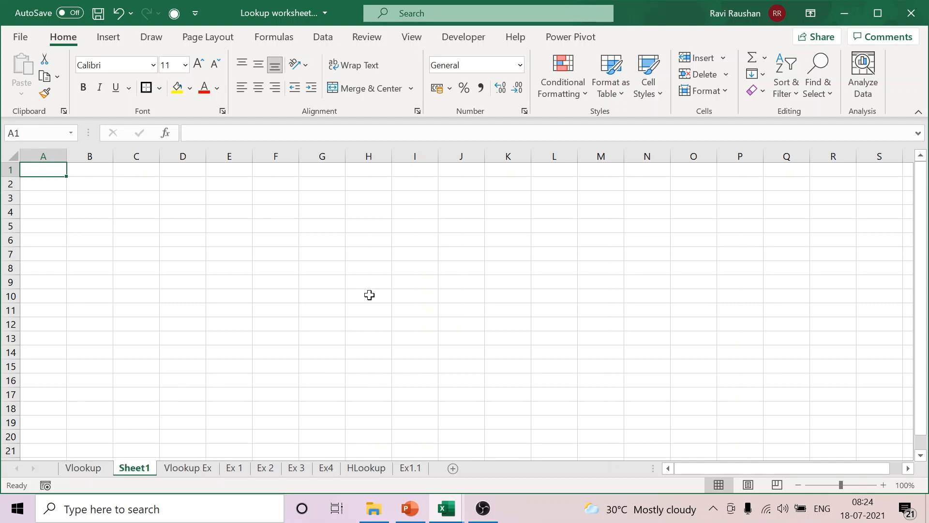
# Step: Copy the marks table A2:H10 from the Vlookup sheet and paste it transposed at B2 of Sheet1
pyautogui.click(88, 472)
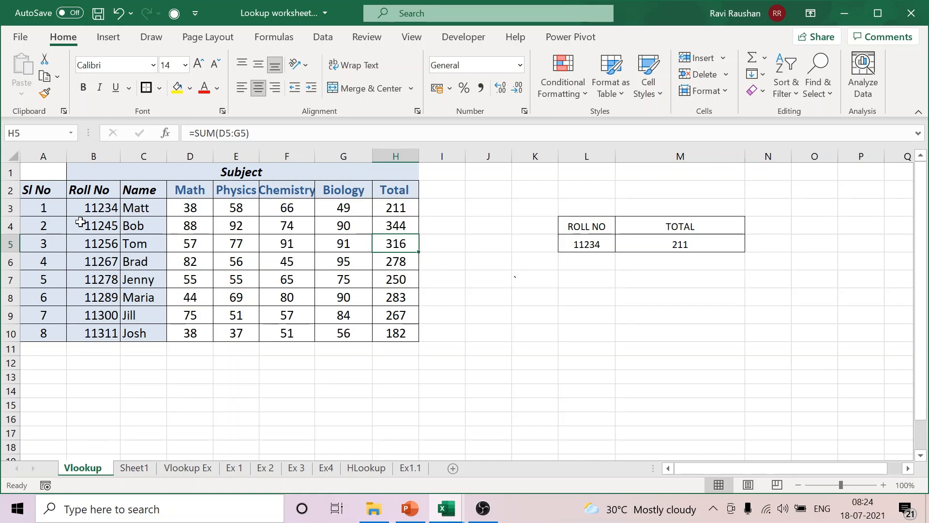
pyautogui.moveTo(33, 190); pyautogui.dragTo(386, 334)
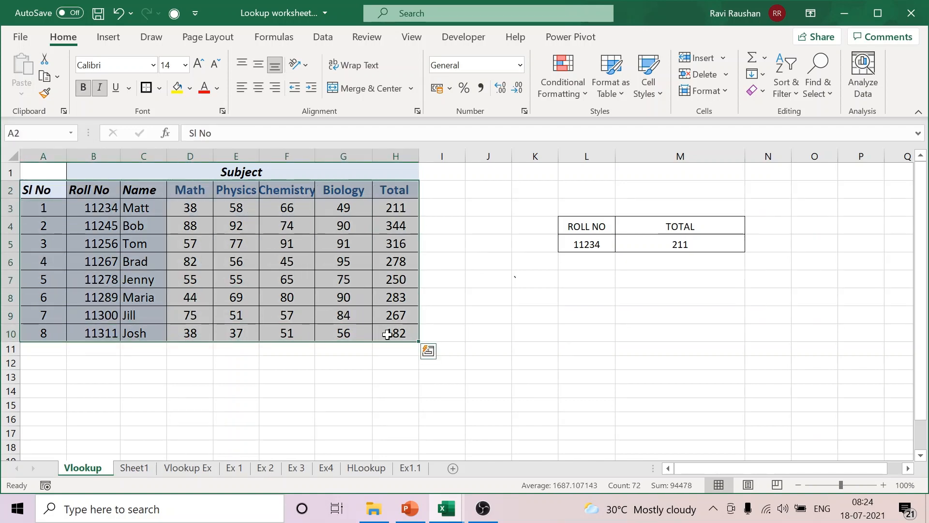
pyautogui.hotkey('ctrl', 'c')
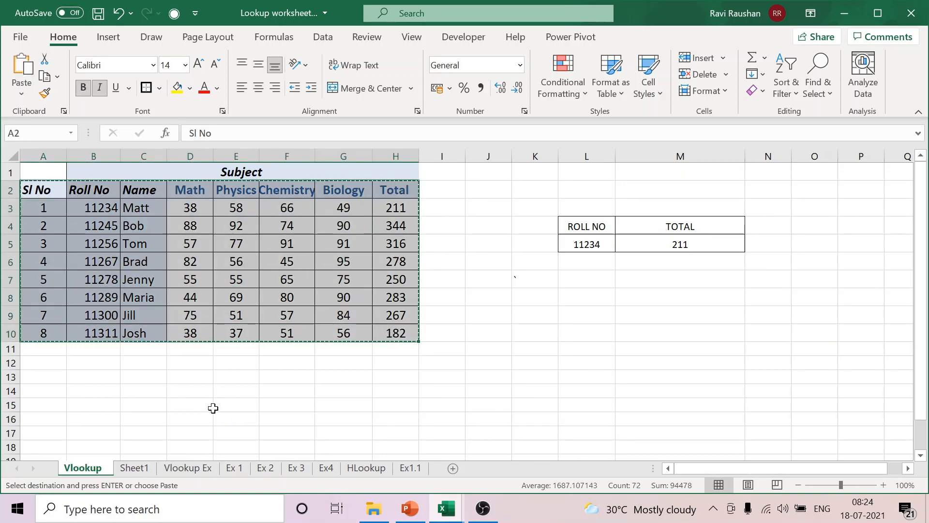
pyautogui.click(138, 470)
pyautogui.click(95, 187)
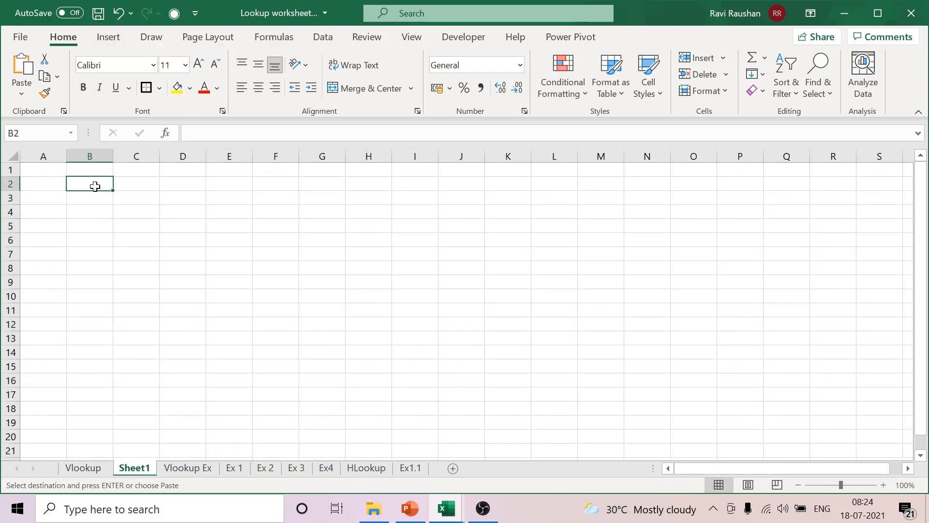
pyautogui.rightClick(95, 185)
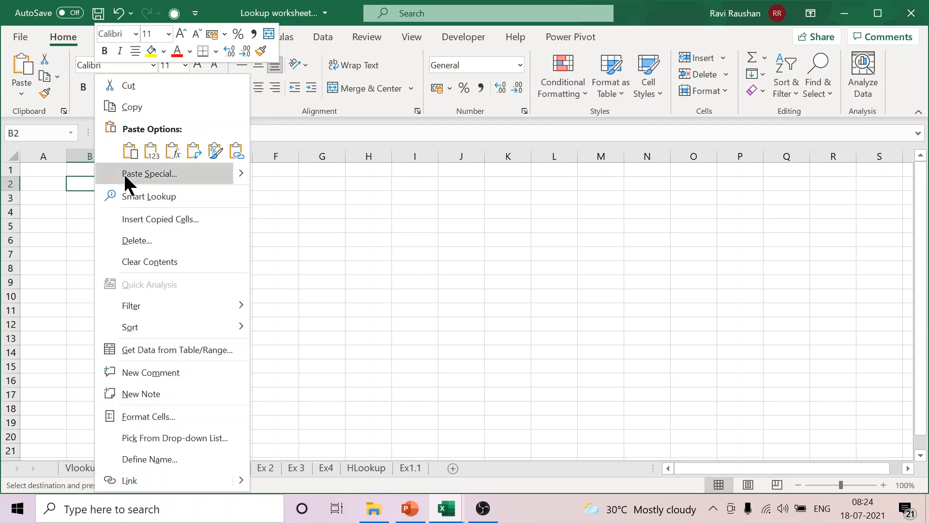
pyautogui.click(124, 173)
pyautogui.click(173, 252)
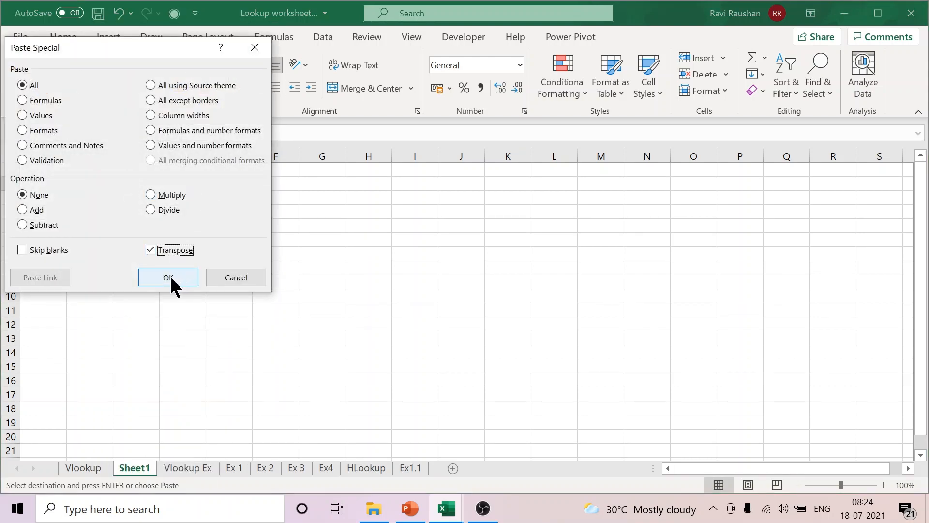
pyautogui.click(169, 276)
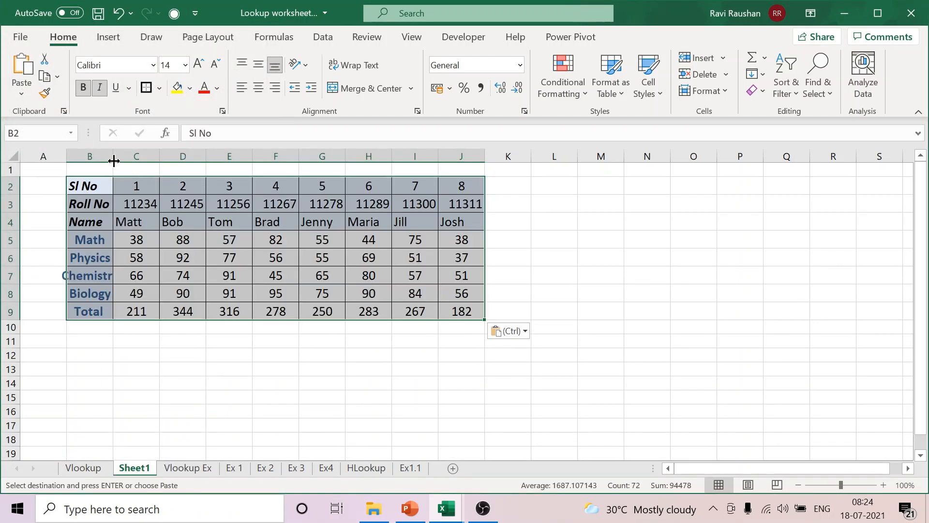
# Step: Widen column B to fit its subject labels and center the contents of the transposed table B2:J9
pyautogui.doubleClick(114, 160)
pyautogui.moveTo(115, 159); pyautogui.dragTo(135, 163)
pyautogui.click(336, 364)
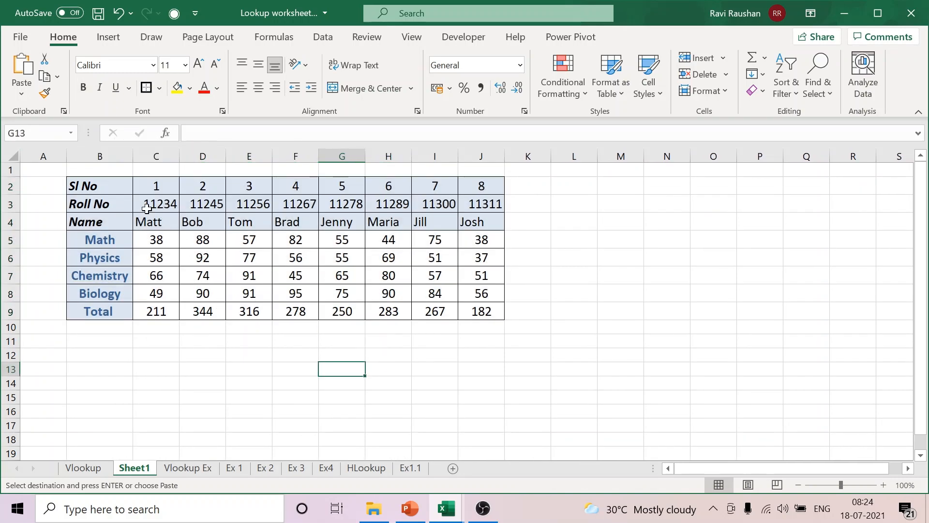
pyautogui.moveTo(97, 186); pyautogui.dragTo(489, 315)
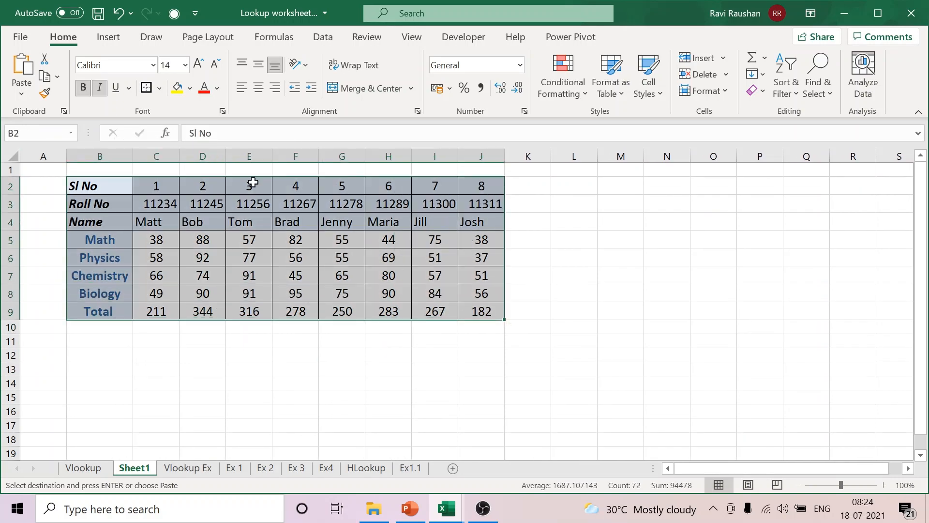
pyautogui.click(258, 88)
pyautogui.click(680, 282)
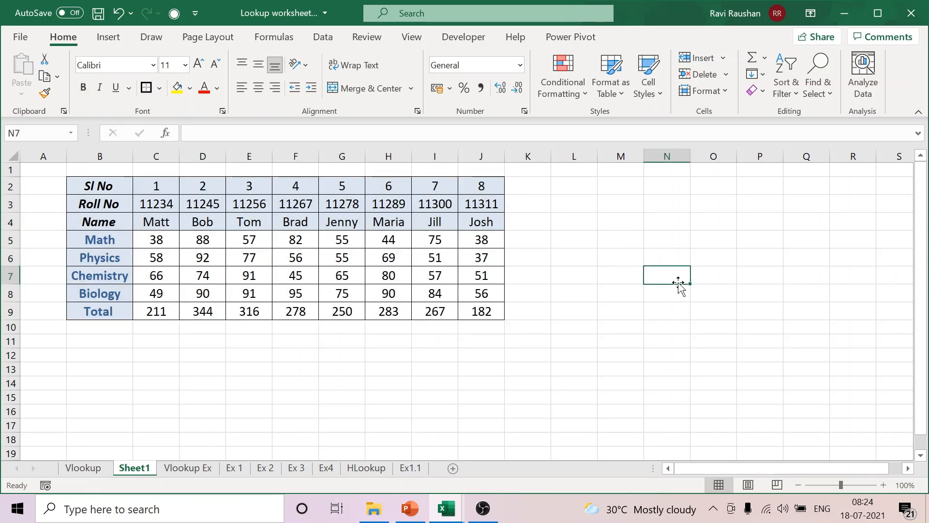
# Step: Copy the ROLL NO and TOTAL box L4:M5 from the Vlookup sheet to M3 of Sheet1 and widen column N
pyautogui.click(83, 468)
pyautogui.moveTo(595, 228); pyautogui.dragTo(651, 242)
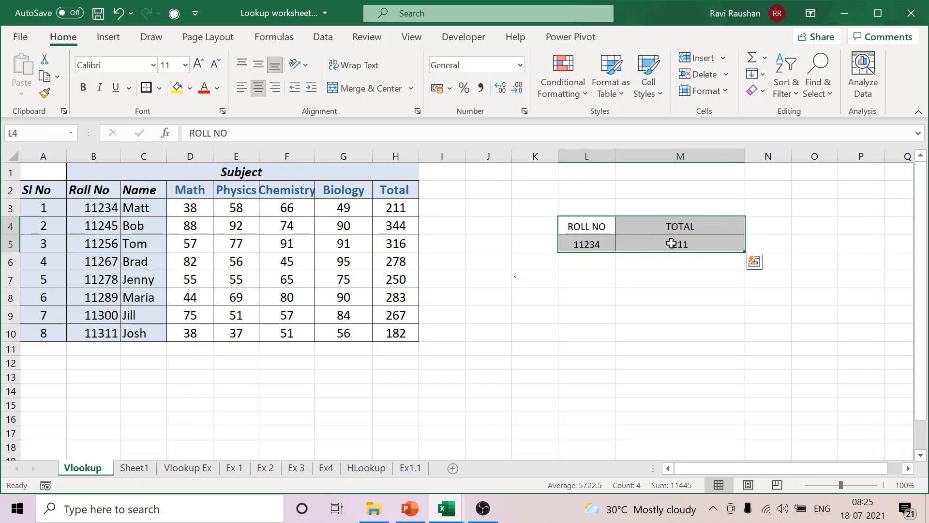
pyautogui.hotkey('ctrl', 'c')
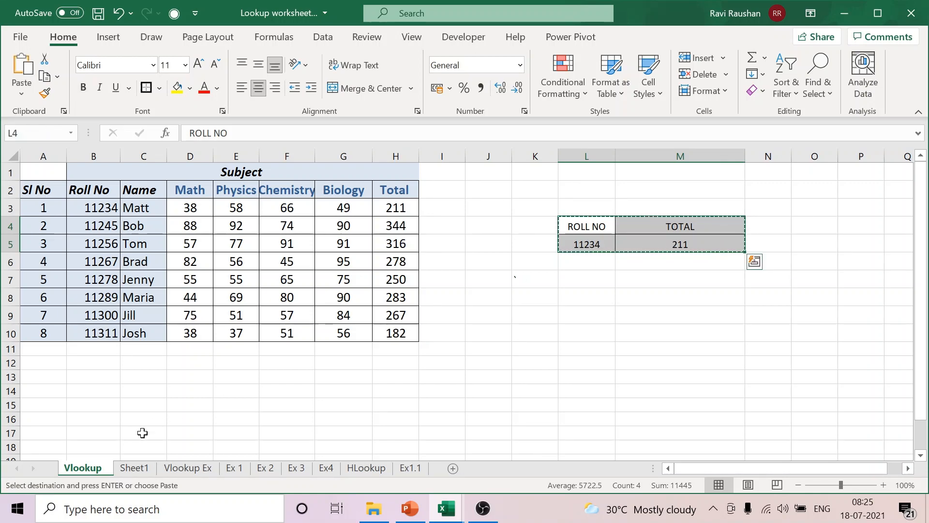
pyautogui.click(132, 469)
pyautogui.click(623, 206)
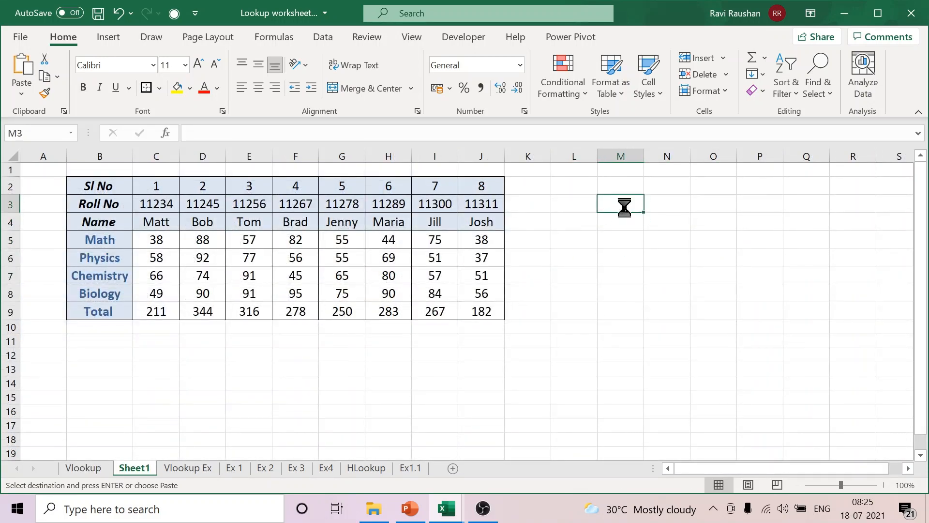
pyautogui.hotkey('ctrl', 'v')
pyautogui.click(733, 311)
pyautogui.moveTo(691, 156); pyautogui.dragTo(730, 156)
# Step: Clear the copied values in M4:N4, widen column N a little more, and select the empty cell under TOTAL
pyautogui.moveTo(624, 222); pyautogui.dragTo(664, 222)
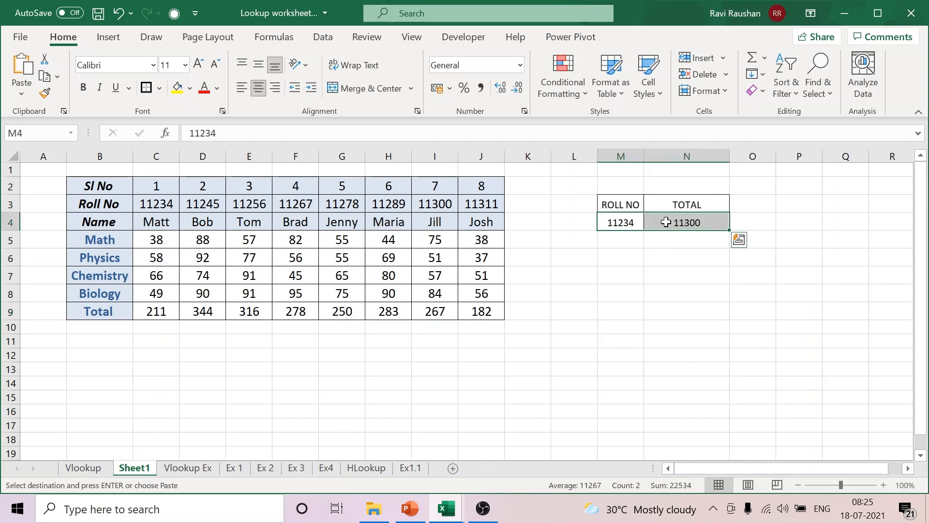
pyautogui.press('Delete')
pyautogui.click(687, 327)
pyautogui.moveTo(729, 155); pyautogui.dragTo(752, 160)
pyautogui.click(704, 226)
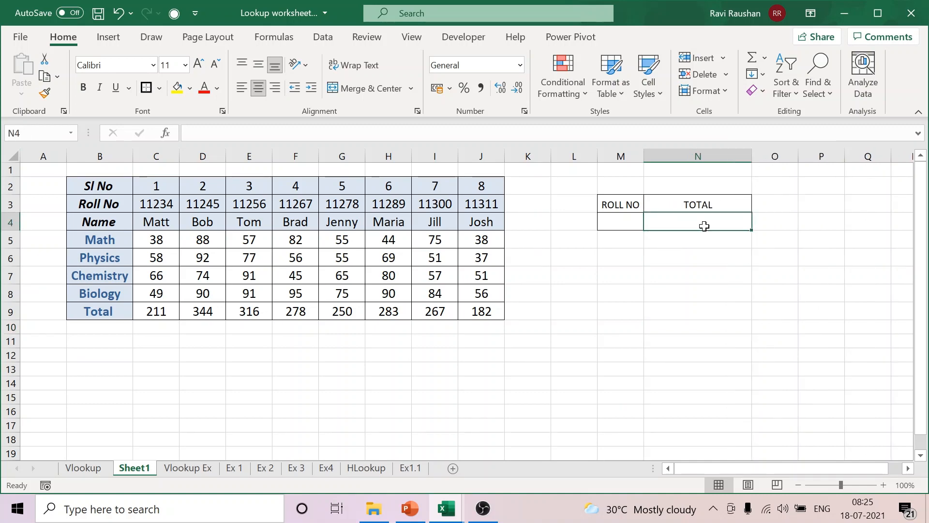
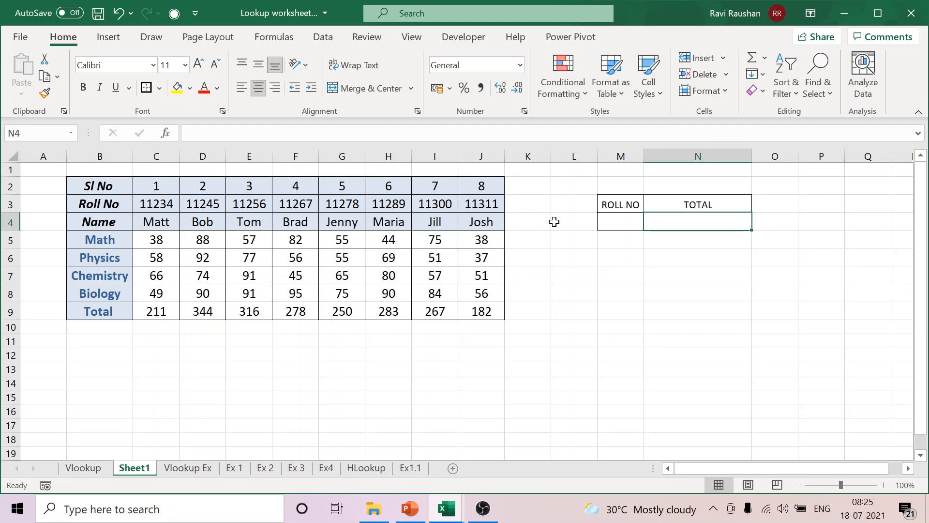
pyautogui.moveTo(562, 202); pyautogui.dragTo(587, 417)
pyautogui.click(671, 323)
pyautogui.click(579, 311)
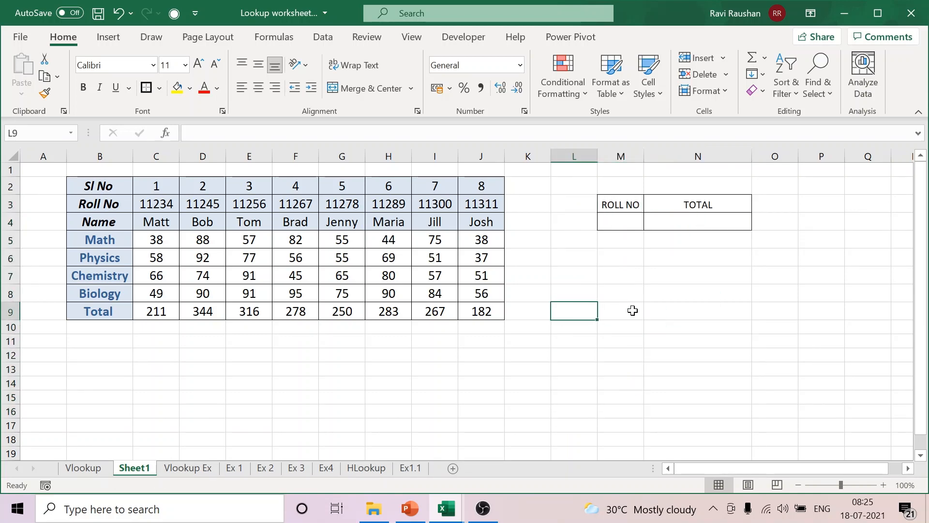
pyautogui.moveTo(632, 310); pyautogui.dragTo(869, 310)
pyautogui.click(608, 366)
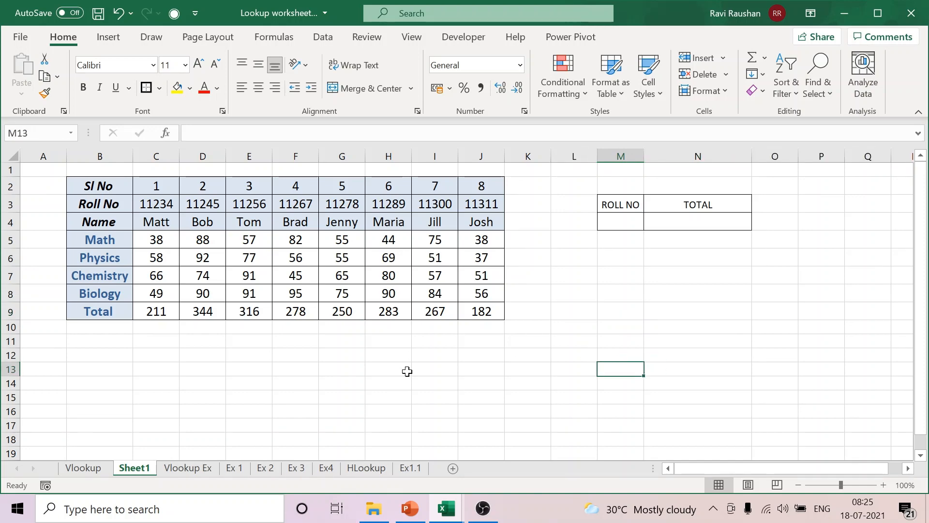
# Step: Return to the Vlookup sheet and review its ROLL NO and TOTAL lookup box in L4:M5
pyautogui.click(83, 468)
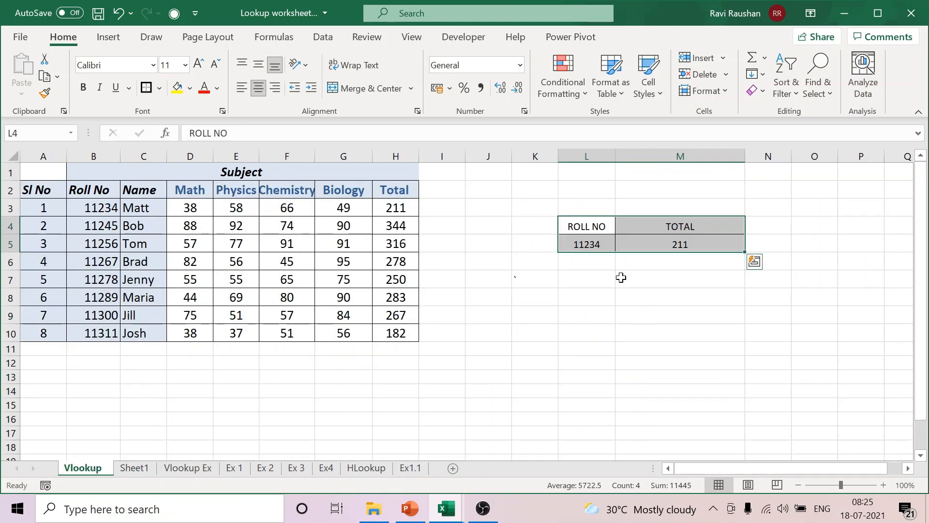
pyautogui.click(599, 246)
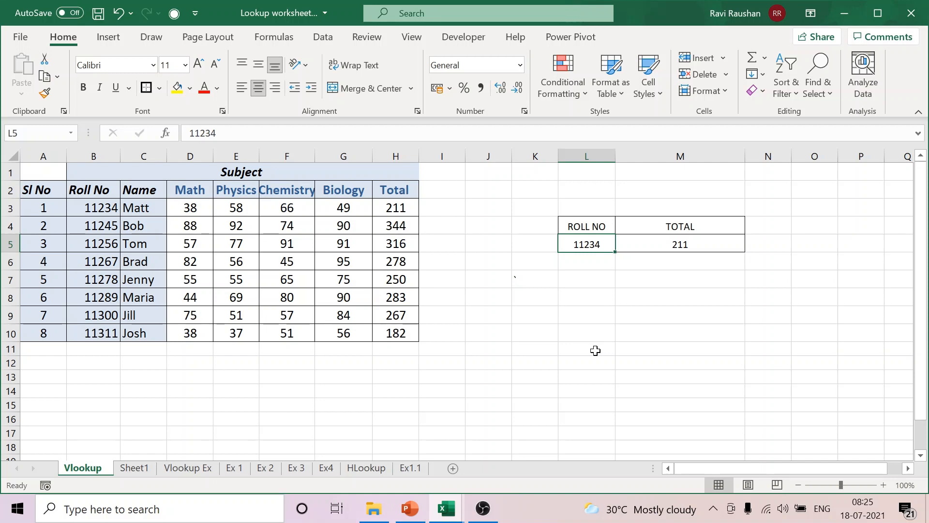
pyautogui.click(556, 348)
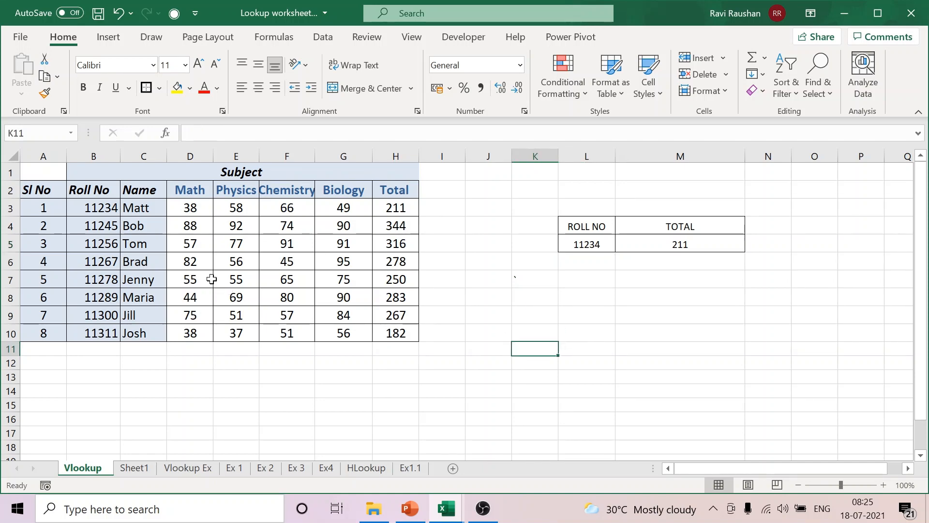
# Step: Trace down the Roll No column of the Vlookup sheet with a black ink arrow and delete the ink
pyautogui.click(152, 37)
pyautogui.click(131, 78)
pyautogui.moveTo(102, 198)
pyautogui.mouseDown()
pyautogui.moveTo(101, 324)
pyautogui.moveTo(80, 314)
pyautogui.mouseUp()
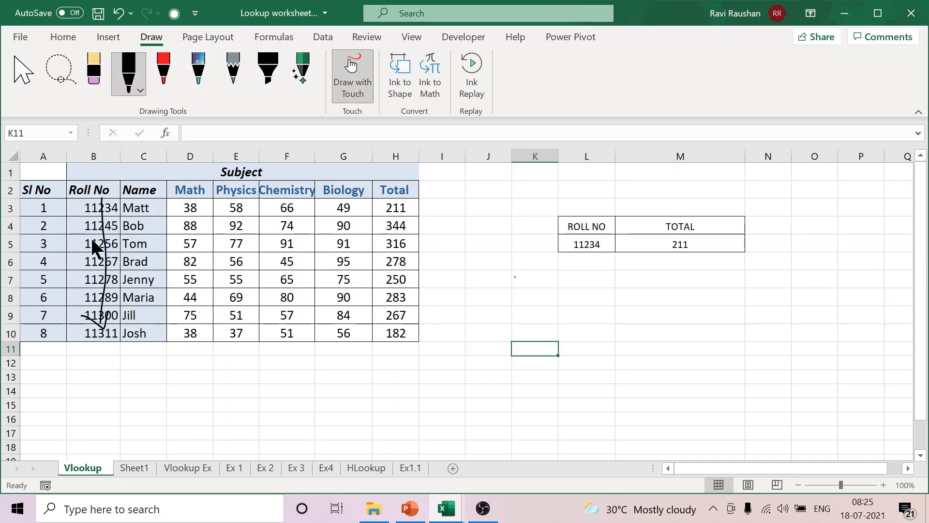
pyautogui.moveTo(86, 205); pyautogui.dragTo(77, 324)
pyautogui.click(23, 80)
pyautogui.click(109, 257)
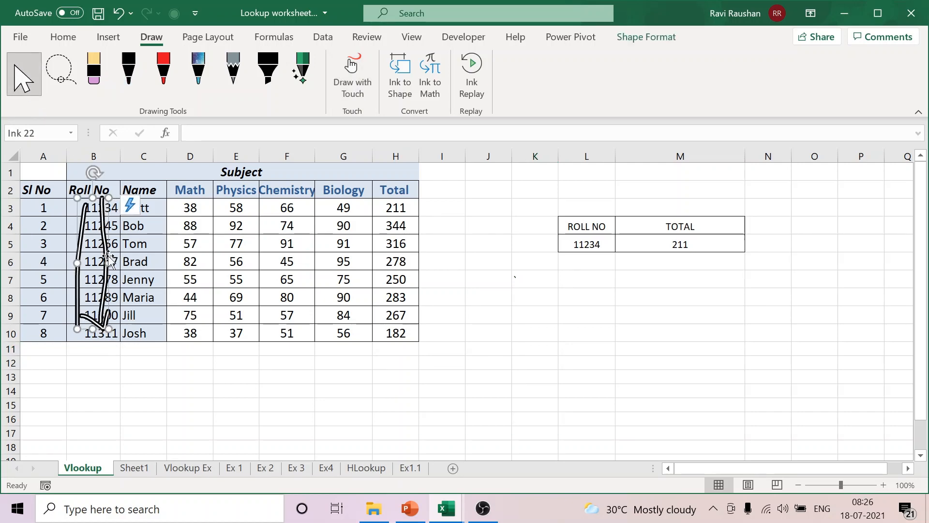
pyautogui.press('Delete')
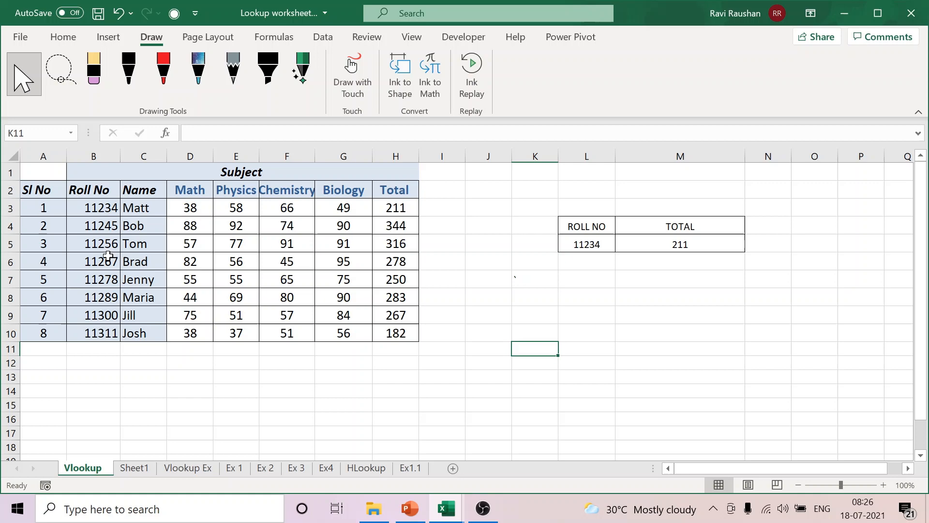
# Step: Compare the vertical Roll No column B2:B10 on the Vlookup sheet with the horizontal Roll No row B3:J3 on Sheet1
pyautogui.click(224, 389)
pyautogui.moveTo(92, 189); pyautogui.dragTo(92, 329)
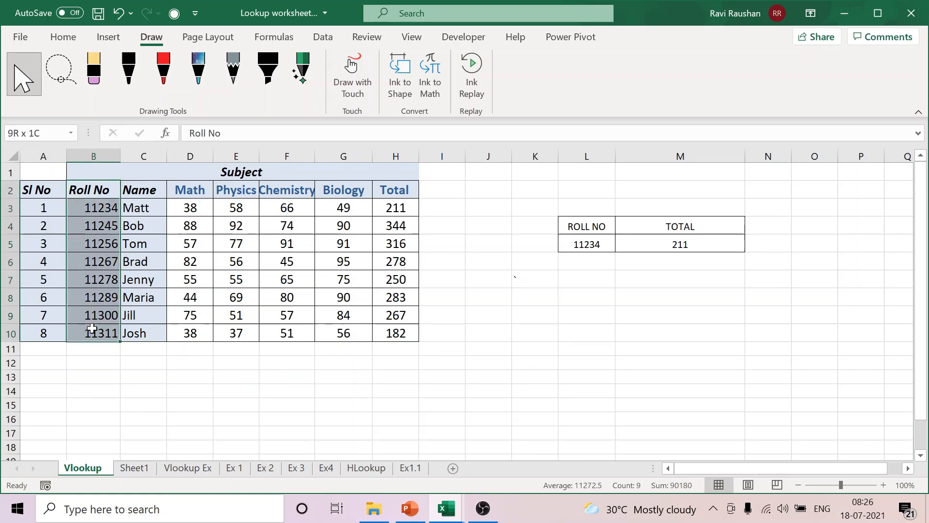
pyautogui.click(519, 326)
pyautogui.click(62, 34)
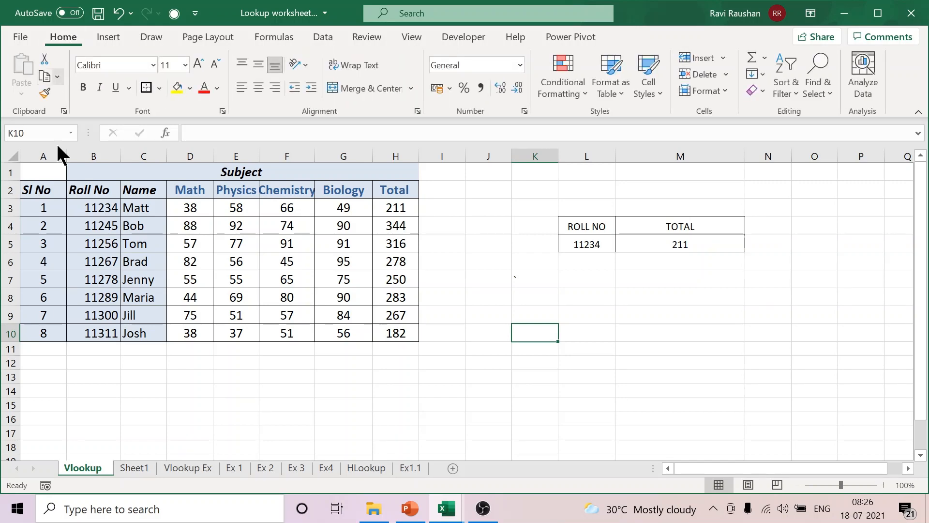
pyautogui.click(135, 468)
pyautogui.click(557, 390)
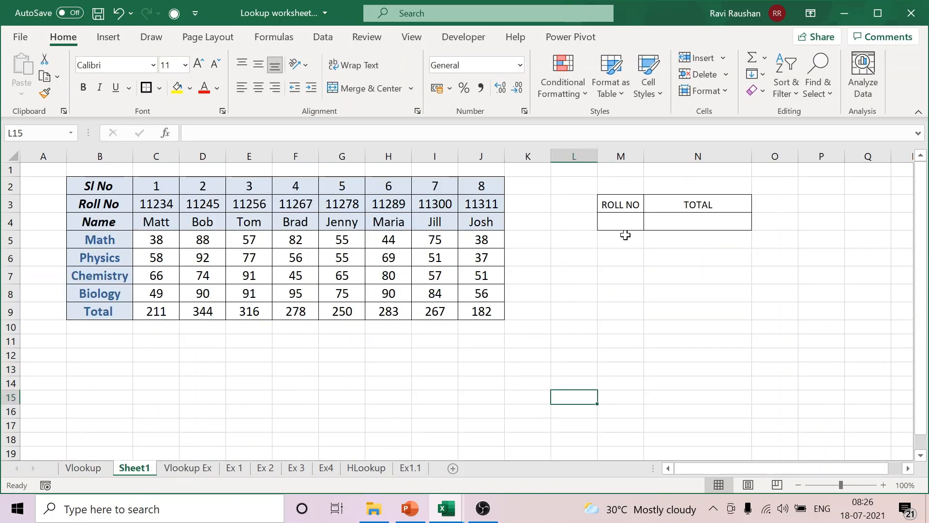
pyautogui.click(627, 215)
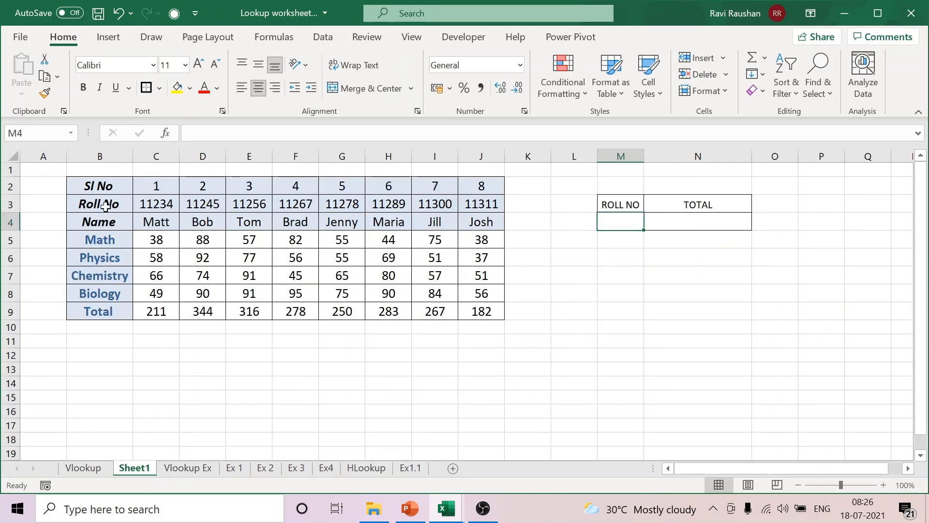
pyautogui.moveTo(105, 206); pyautogui.dragTo(479, 201)
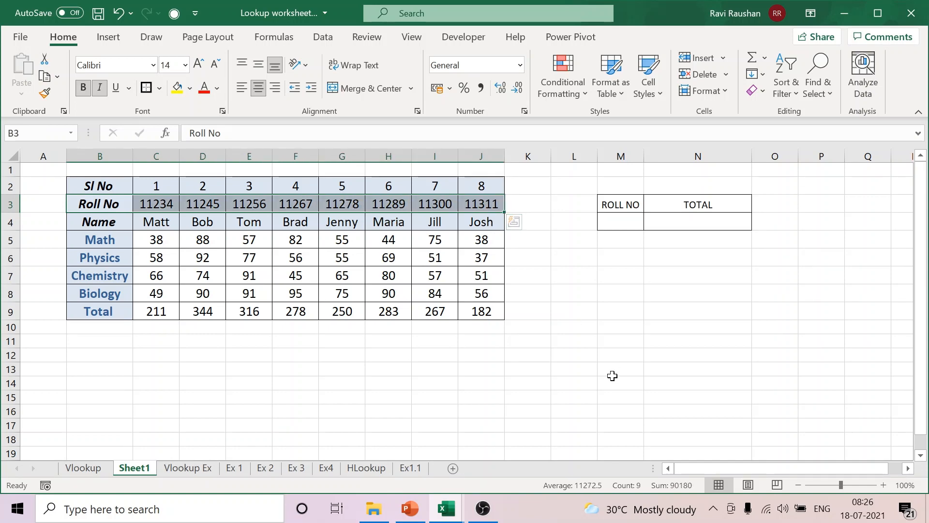
pyautogui.click(585, 338)
# Step: Trace across the Roll No row of Sheet1 with a black ink arrow and delete the ink
pyautogui.click(146, 36)
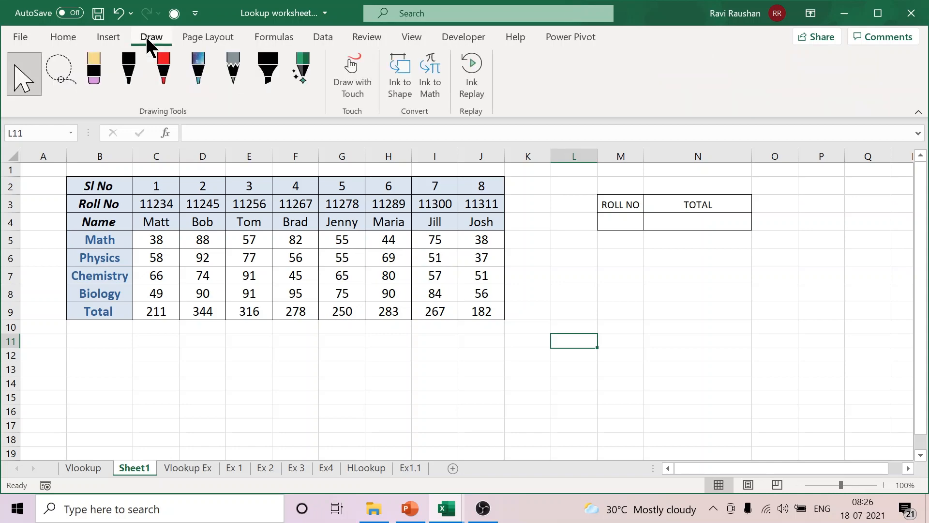
pyautogui.click(129, 77)
pyautogui.moveTo(99, 206)
pyautogui.mouseDown()
pyautogui.moveTo(495, 199)
pyautogui.moveTo(483, 211)
pyautogui.mouseUp()
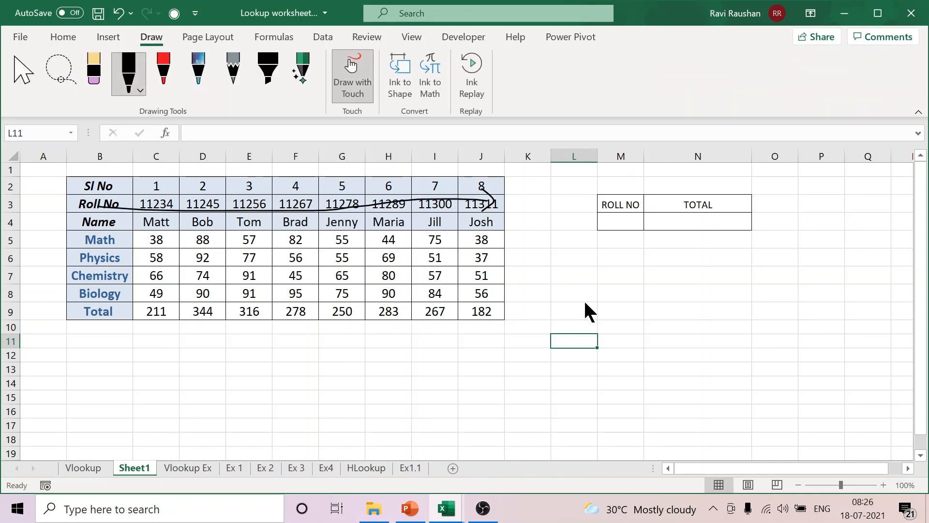
pyautogui.click(30, 80)
pyautogui.click(342, 209)
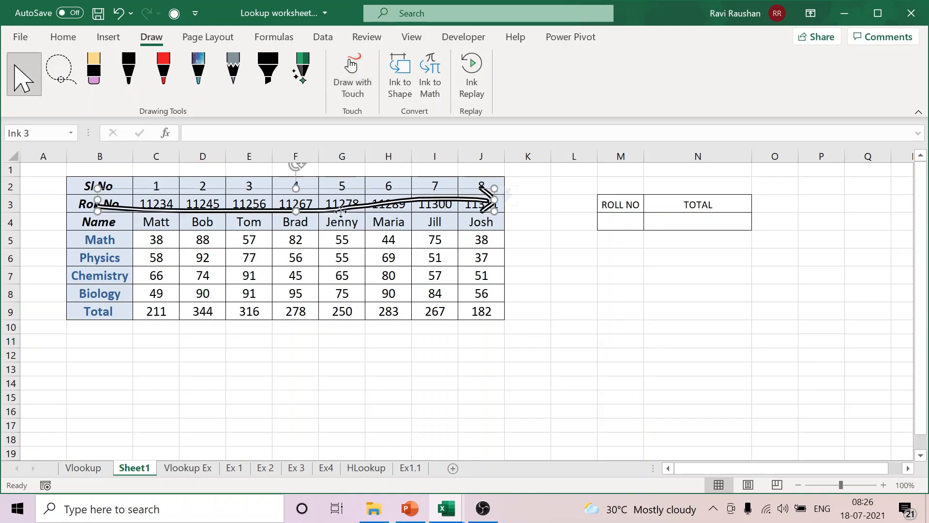
pyautogui.press('Delete')
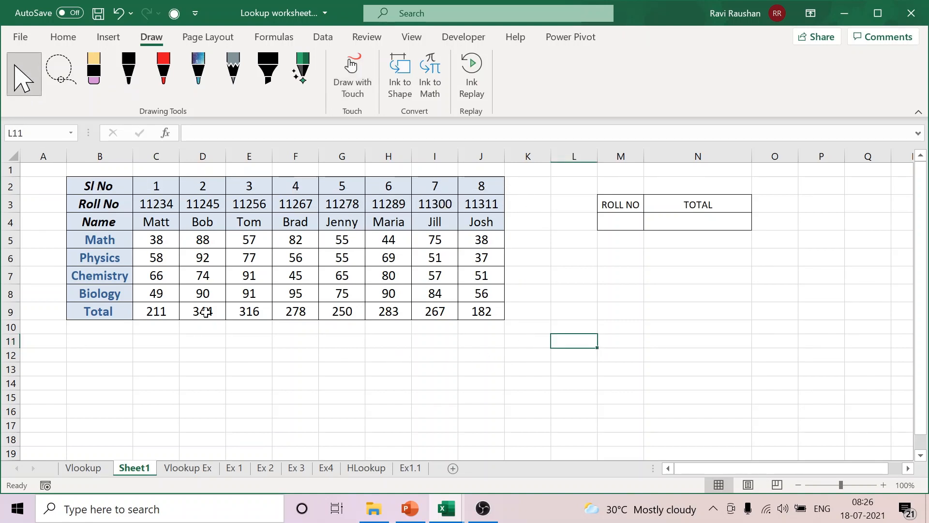
pyautogui.click(63, 35)
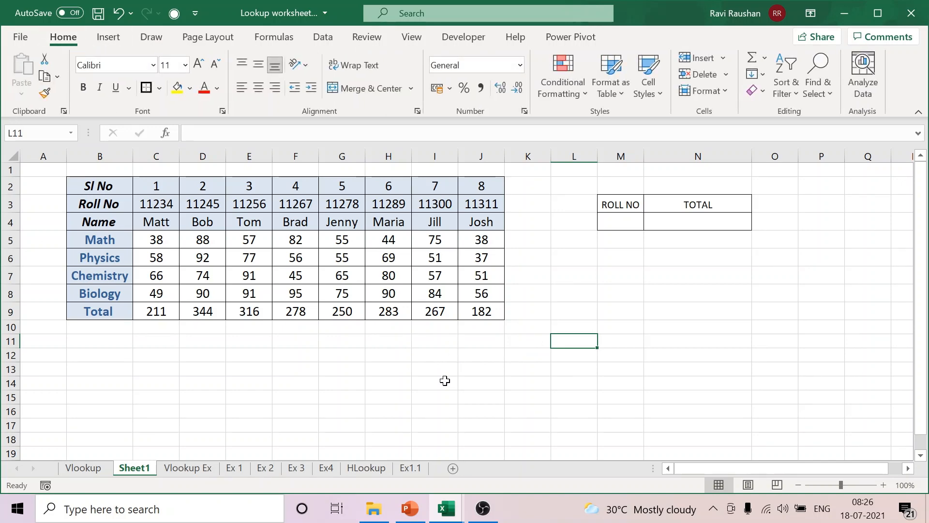
# Step: Enter the formula =HLOOKUP(M4,B3:J9,7,FALSE) under TOTAL in N4 of Sheet1
pyautogui.click(693, 223)
pyautogui.write('=HLOOKUP')
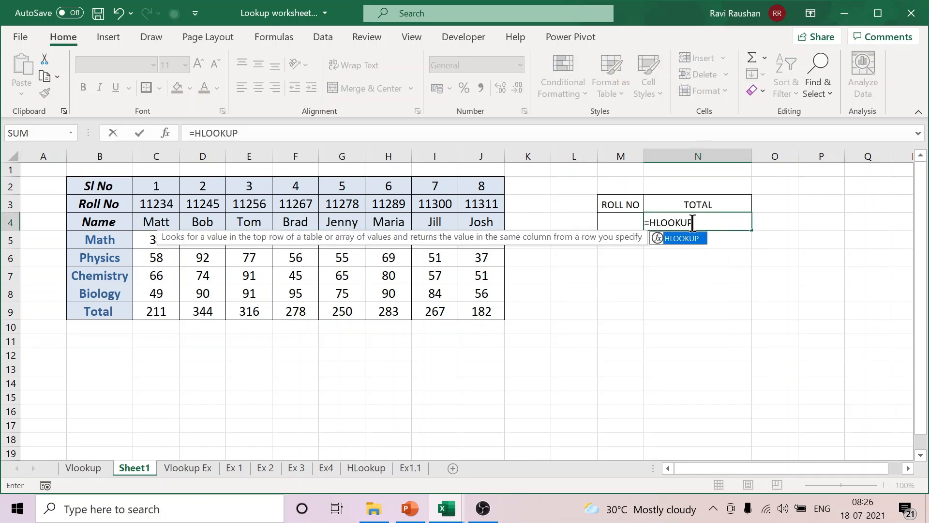
pyautogui.write('(')
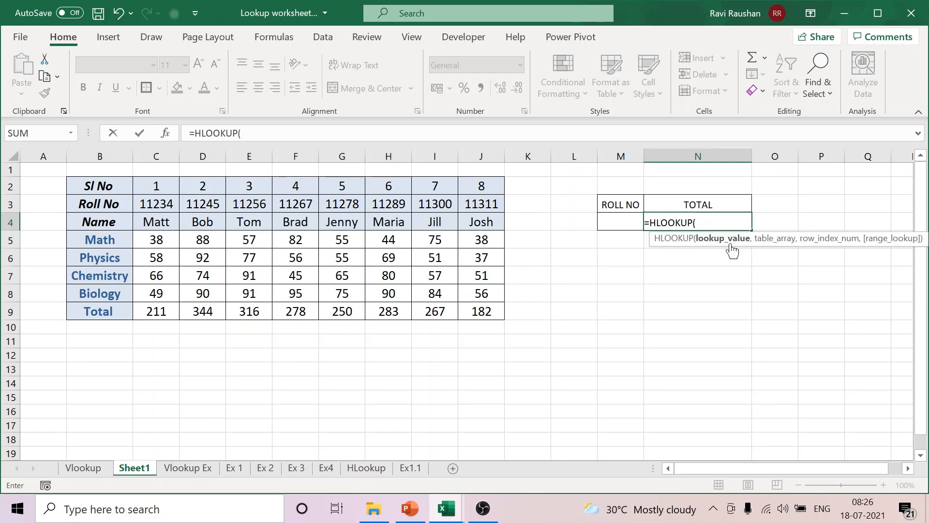
pyautogui.click(620, 221)
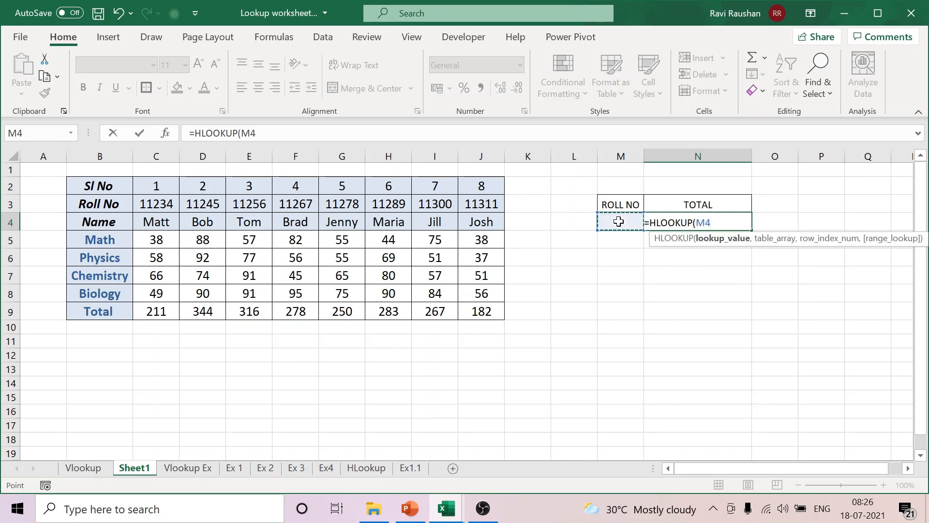
pyautogui.write(',')
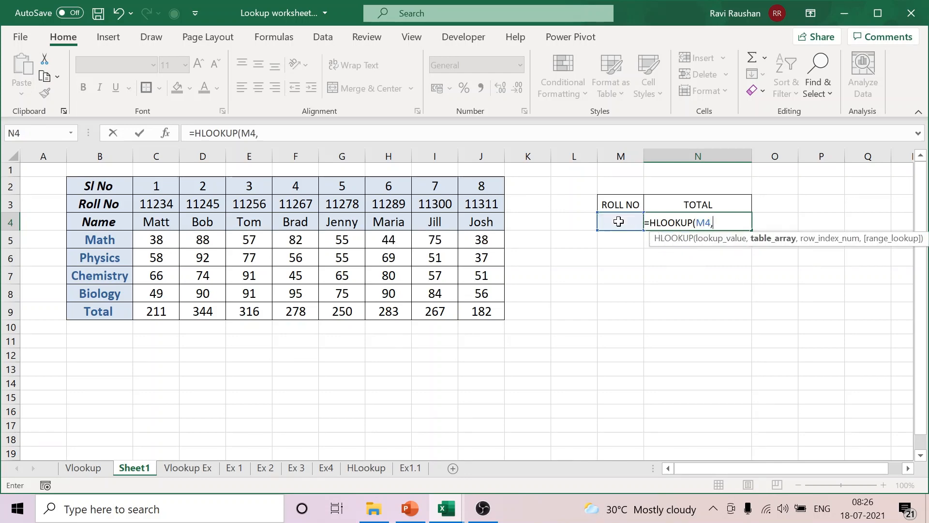
pyautogui.click(118, 185)
pyautogui.moveTo(98, 203); pyautogui.dragTo(471, 309)
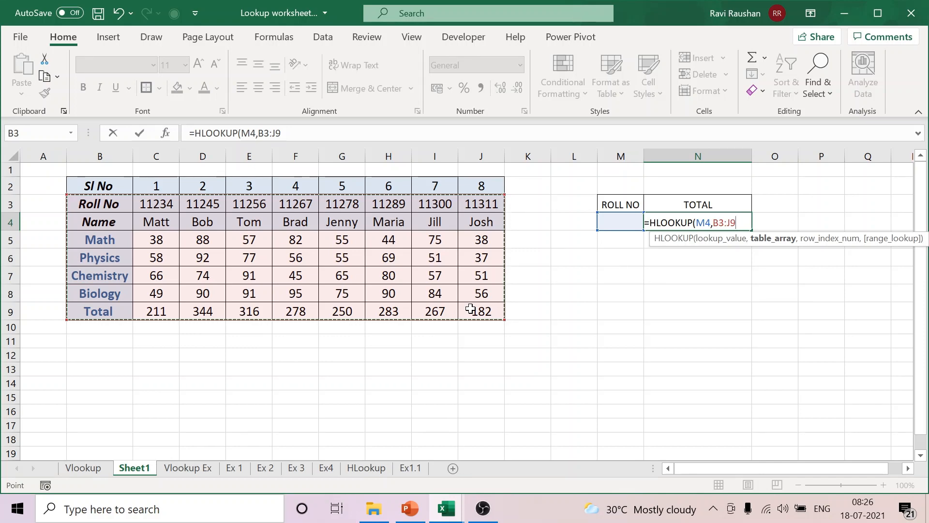
pyautogui.write(',')
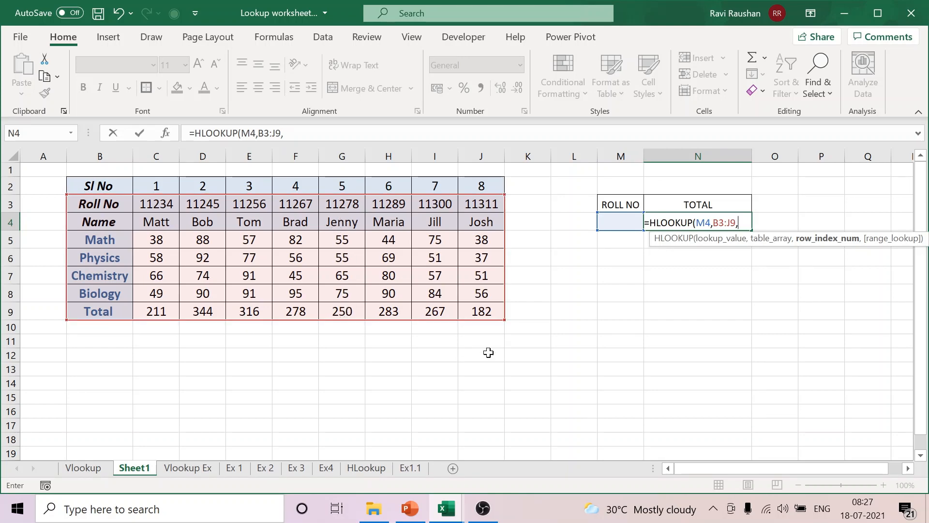
pyautogui.write('7,')
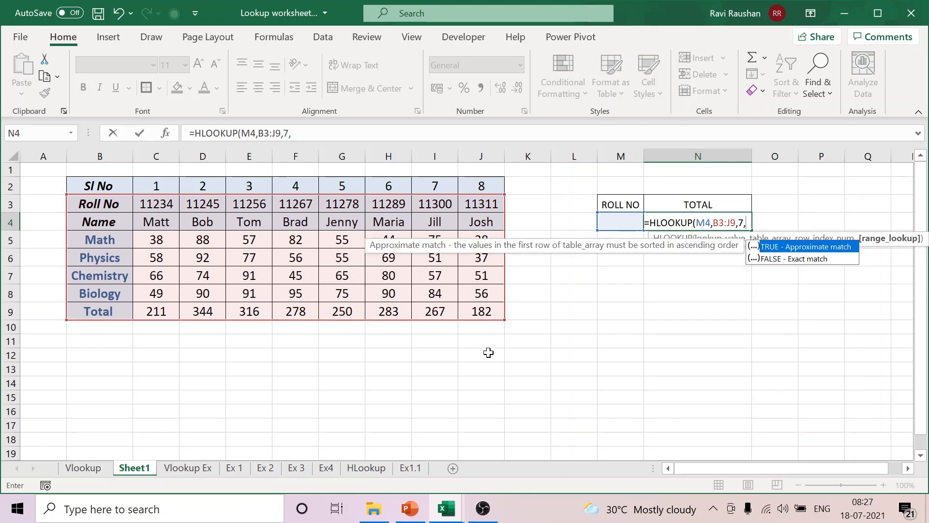
pyautogui.write('FALSE')
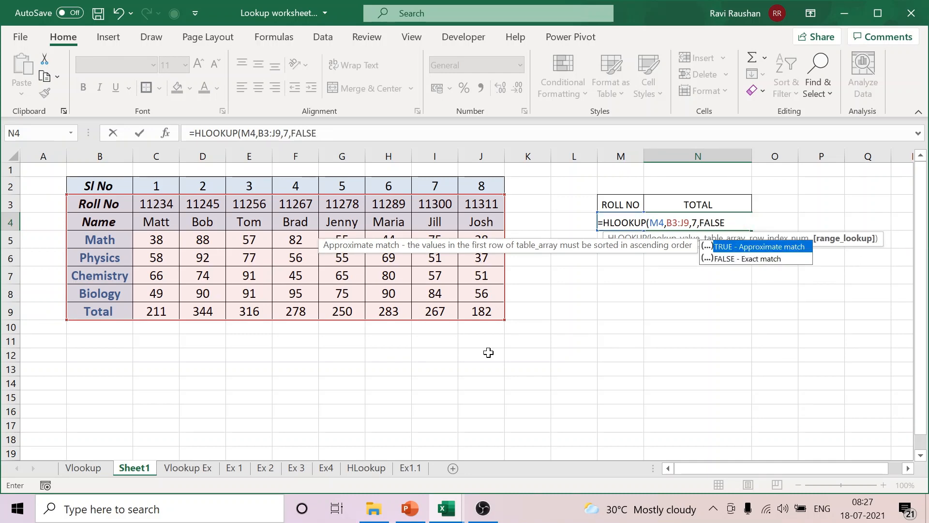
pyautogui.write(')')
pyautogui.press('Return')
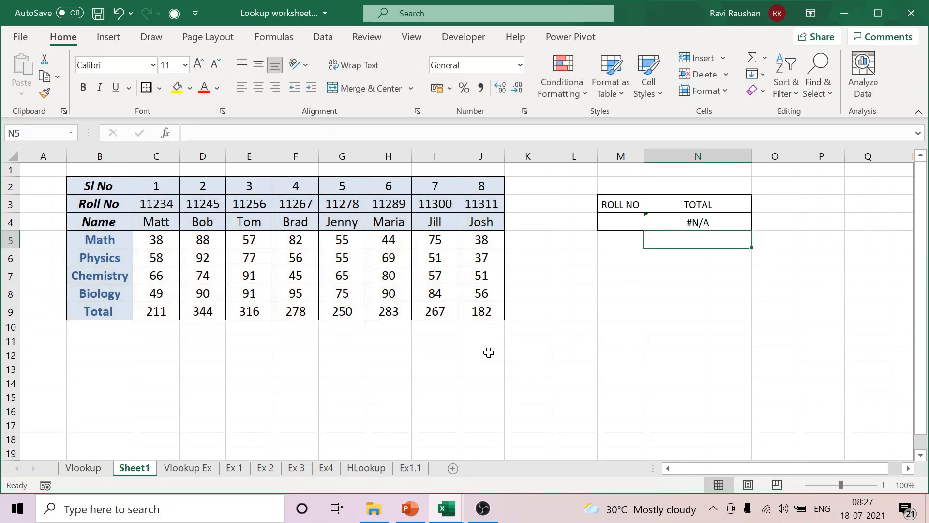
# Step: Enter the first student's roll number, as listed in C3, under ROLL NO in M4
pyautogui.click(630, 225)
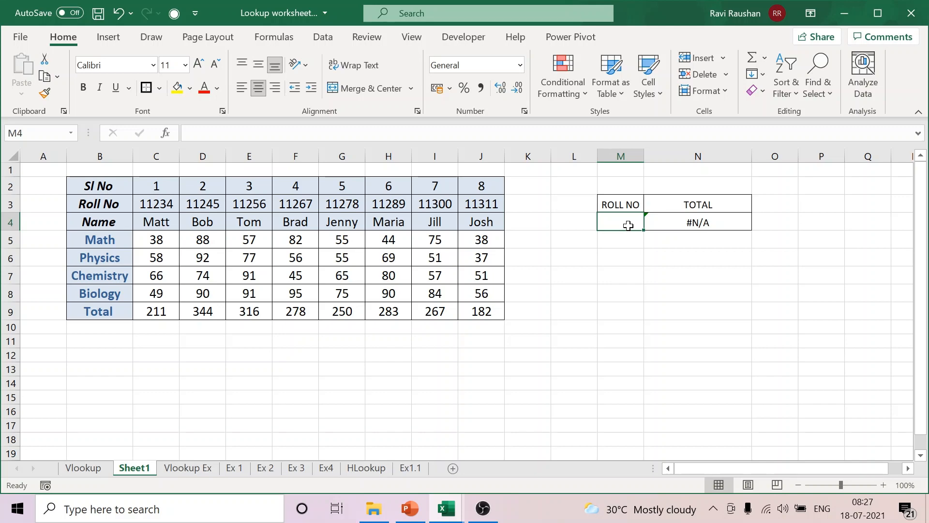
pyautogui.write('11234')
pyautogui.click(685, 339)
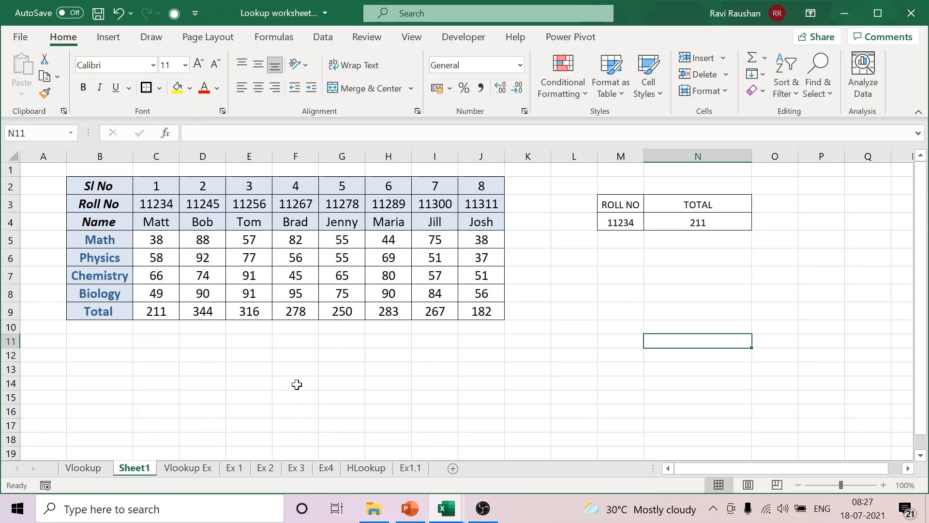
# Step: Open the Ex 2 sheet and examine the Adjusted Region exercise, its data table E1:J13 and the Region column
pyautogui.click(293, 466)
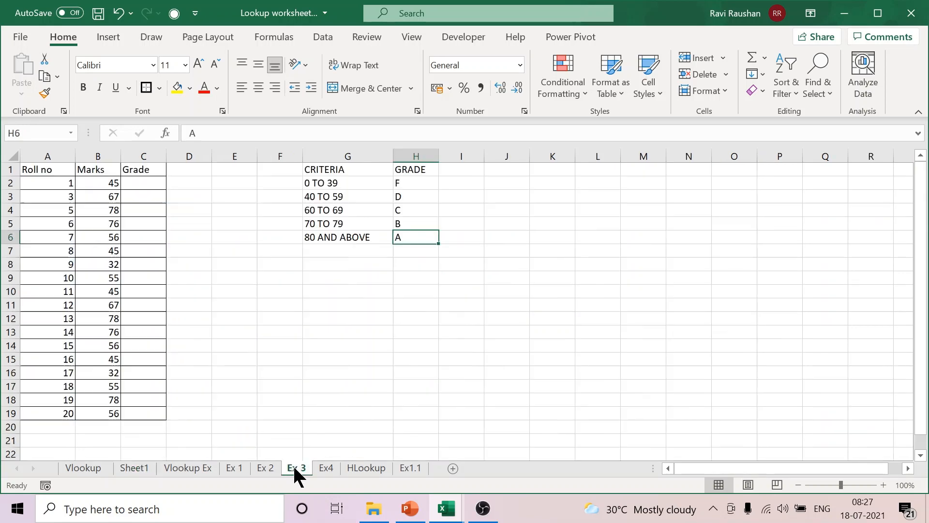
pyautogui.click(264, 468)
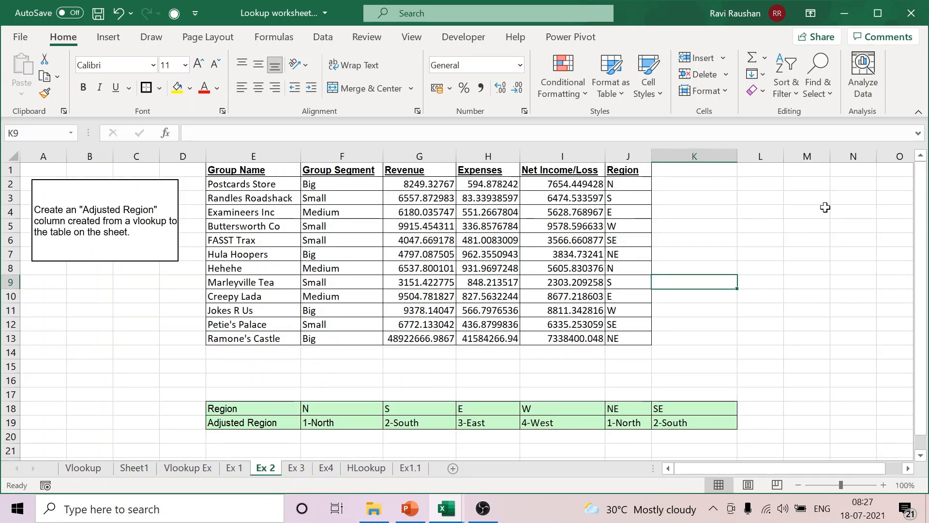
pyautogui.click(755, 242)
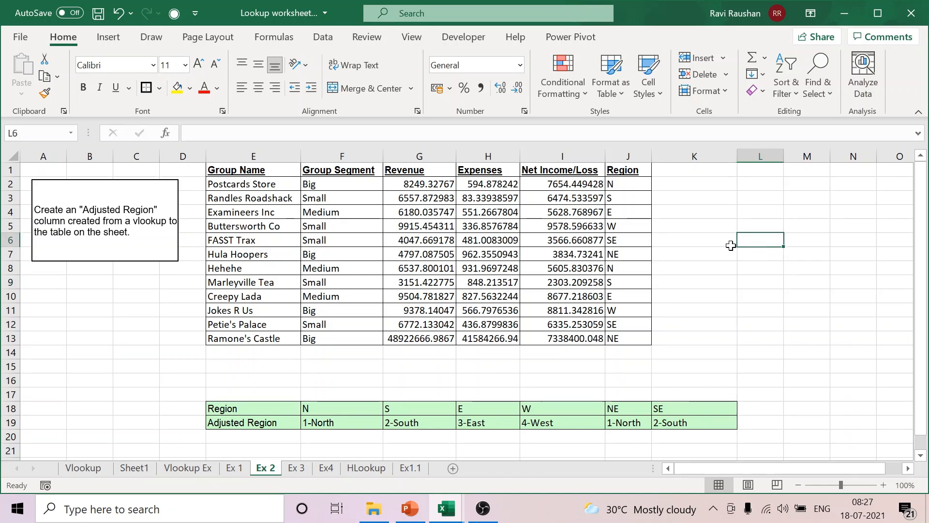
pyautogui.moveTo(246, 170); pyautogui.dragTo(620, 337)
pyautogui.click(767, 266)
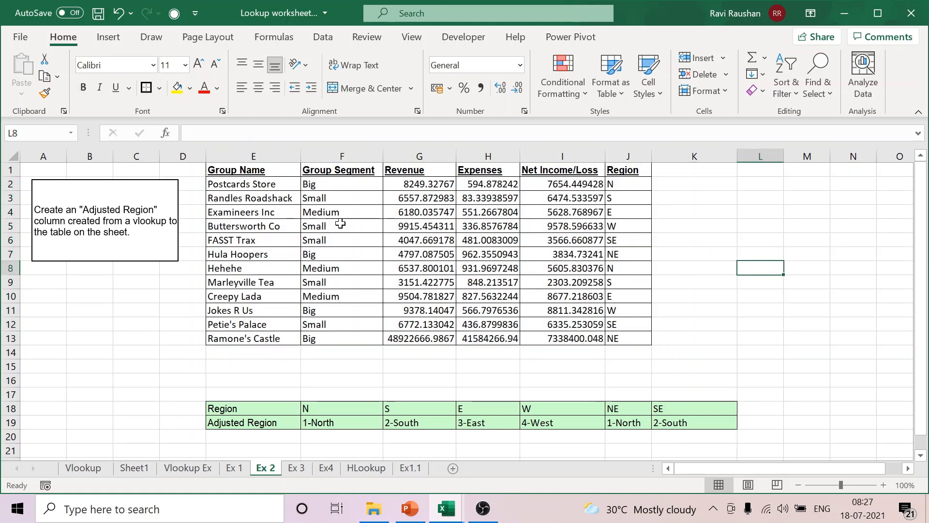
pyautogui.click(334, 226)
pyautogui.click(435, 226)
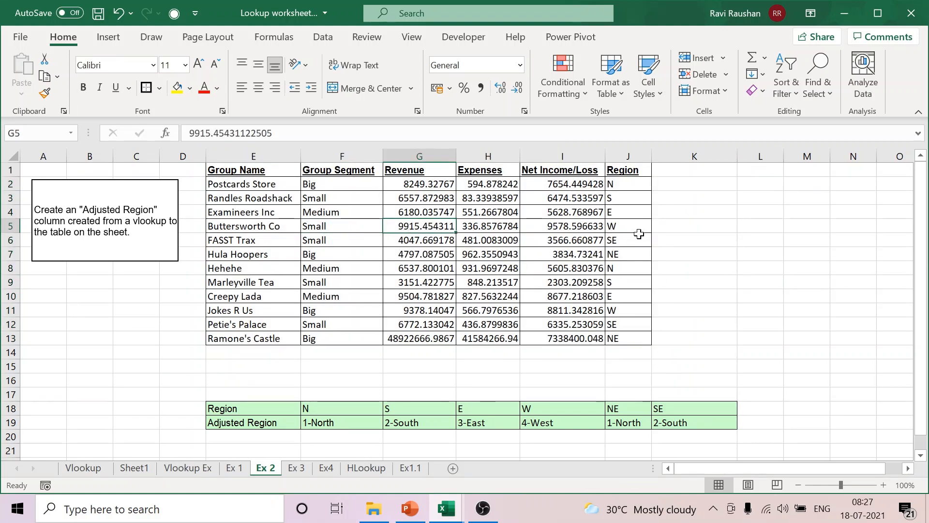
pyautogui.moveTo(634, 170); pyautogui.dragTo(632, 336)
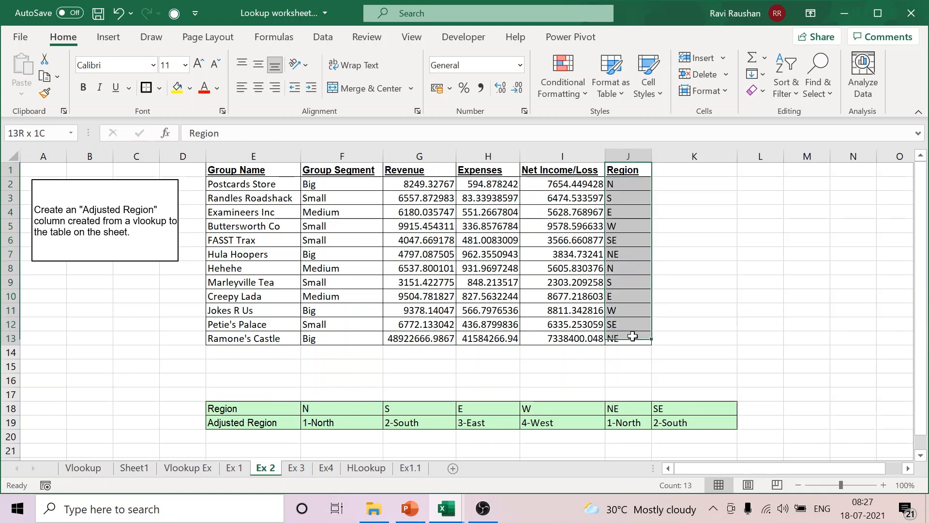
# Step: Examine how the Region codes in column J correspond to the Region and Adjusted Region rows in E18:K19
pyautogui.click(662, 310)
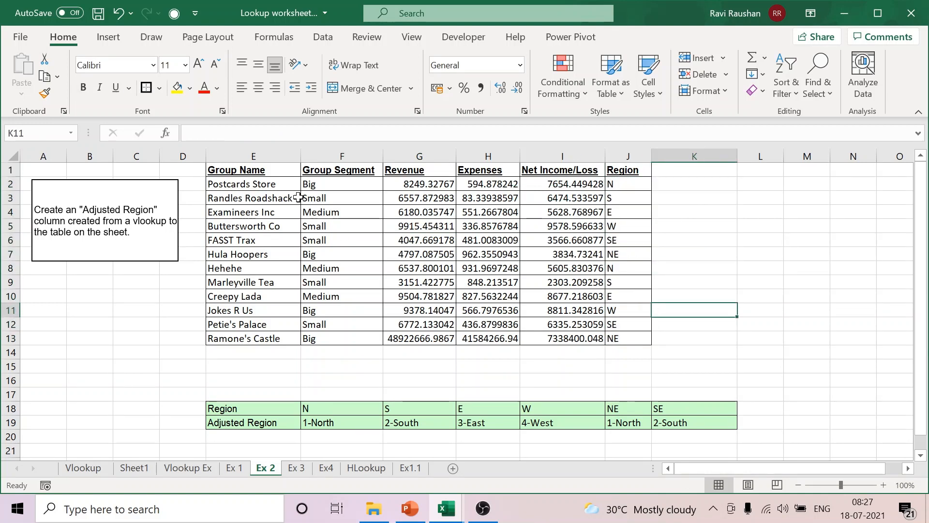
pyautogui.click(625, 186)
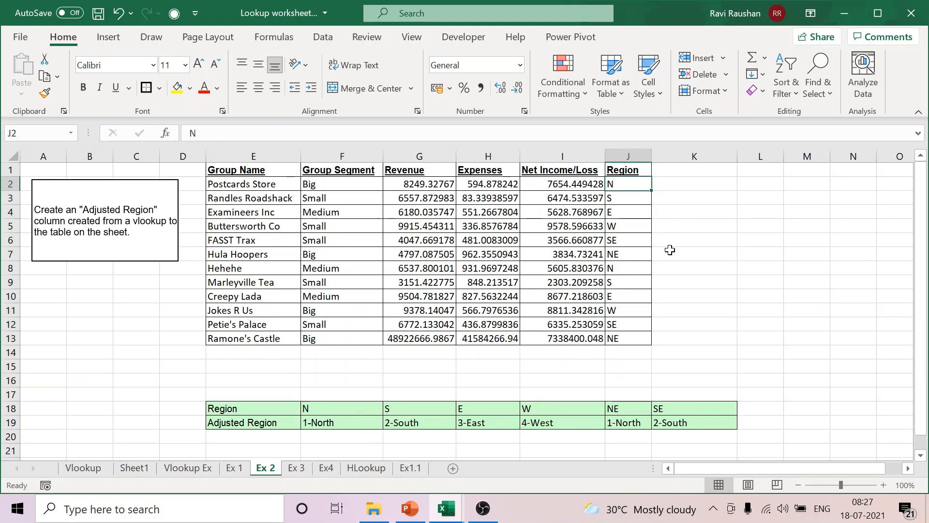
pyautogui.click(630, 172)
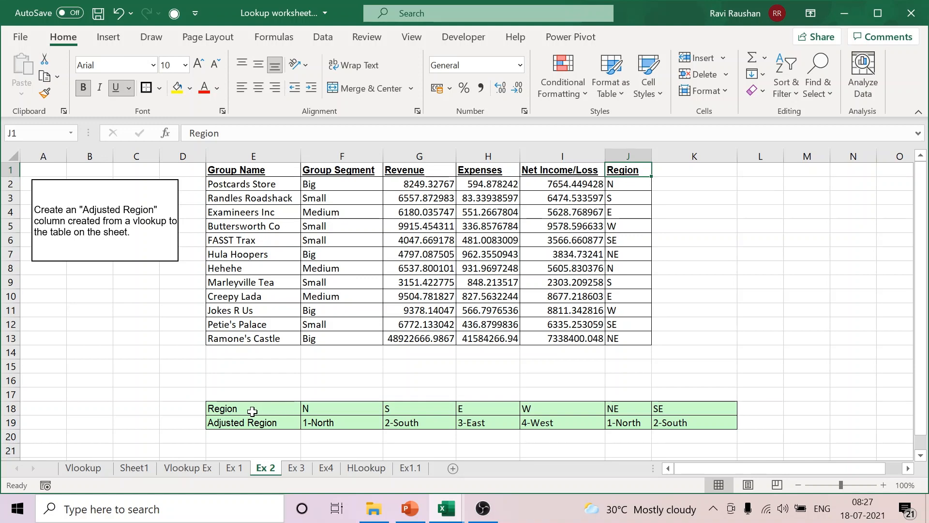
pyautogui.moveTo(213, 408); pyautogui.dragTo(677, 425)
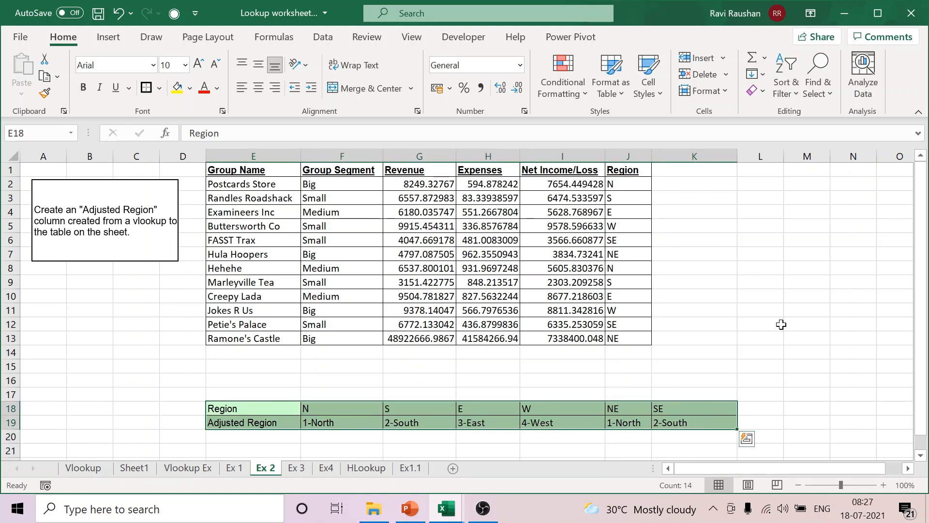
pyautogui.click(805, 263)
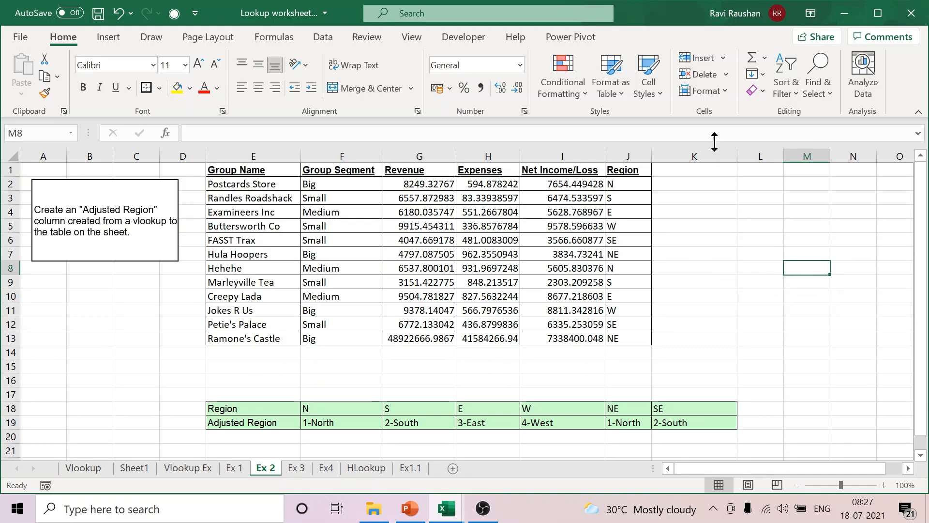
pyautogui.click(629, 185)
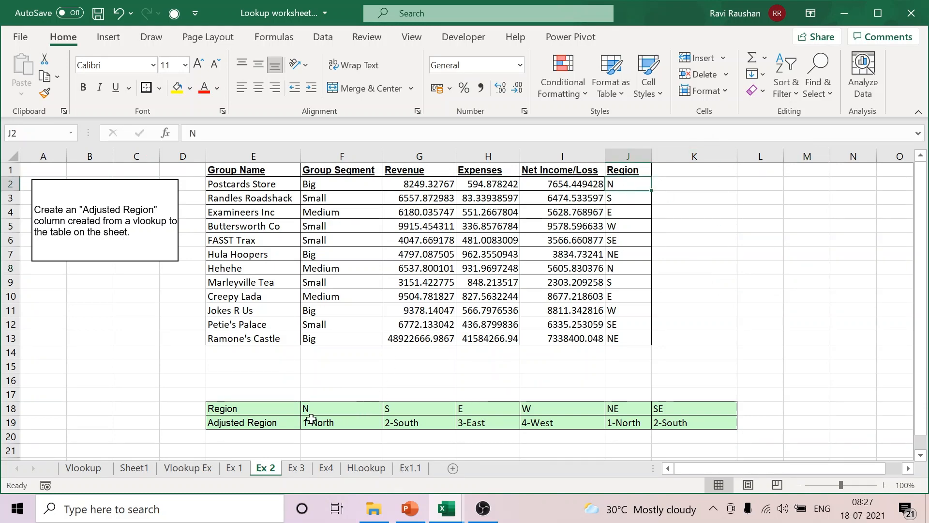
pyautogui.click(346, 423)
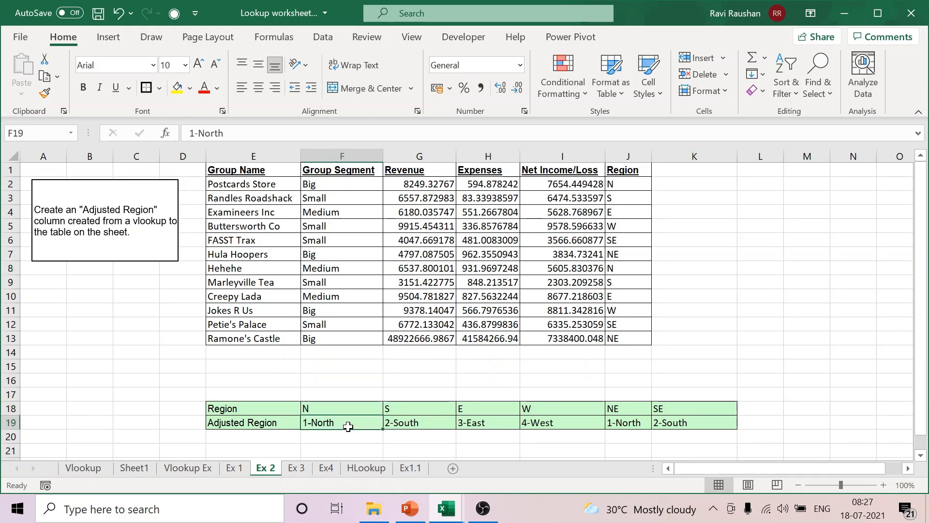
pyautogui.click(627, 312)
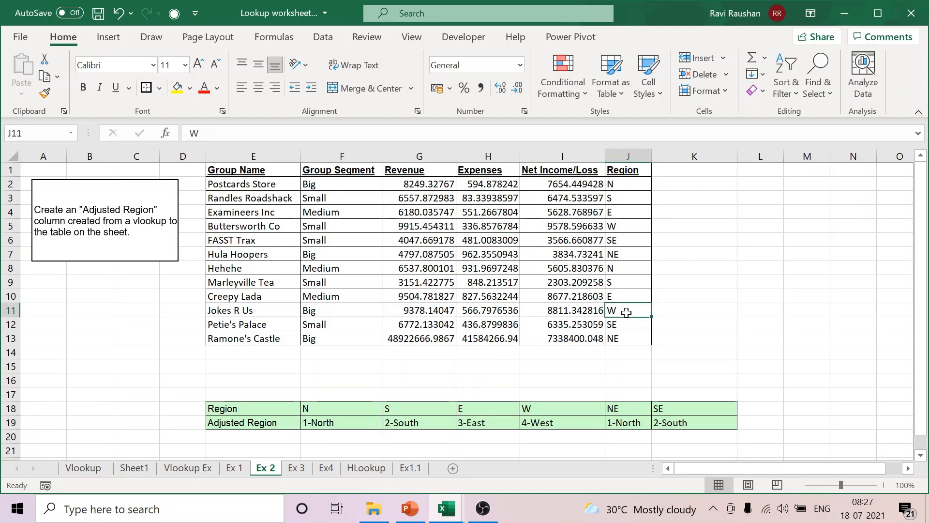
pyautogui.click(554, 409)
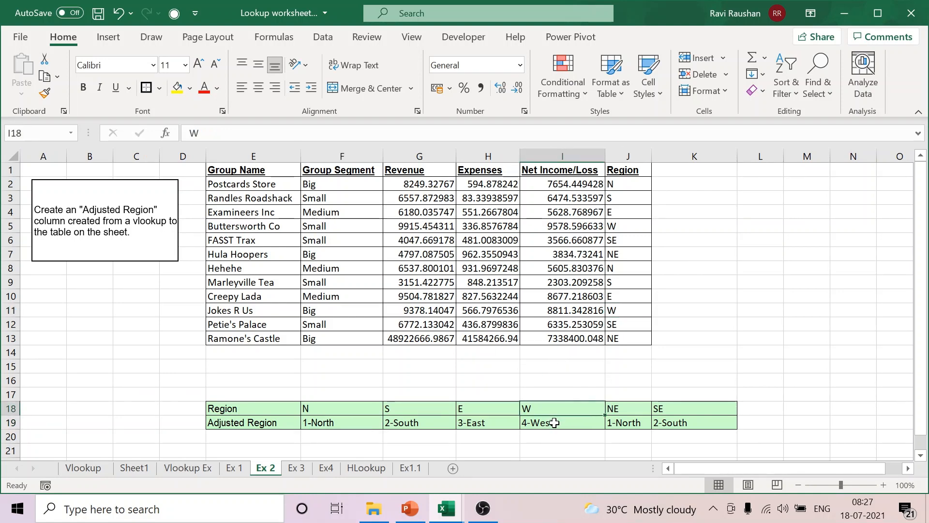
pyautogui.click(554, 422)
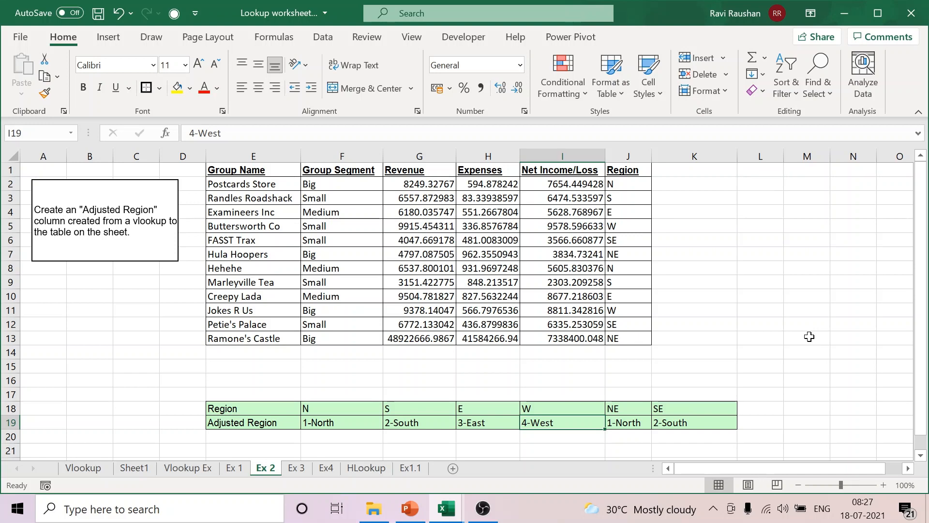
pyautogui.click(488, 226)
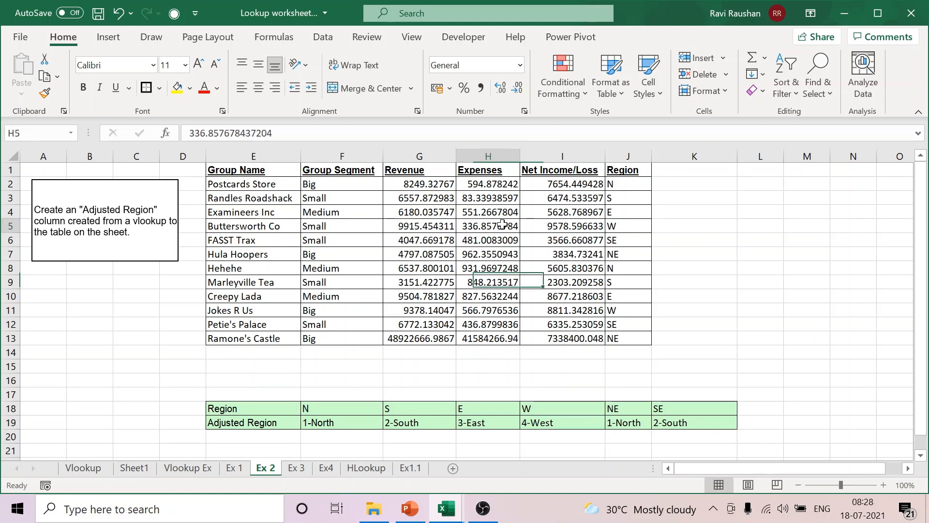
pyautogui.click(487, 408)
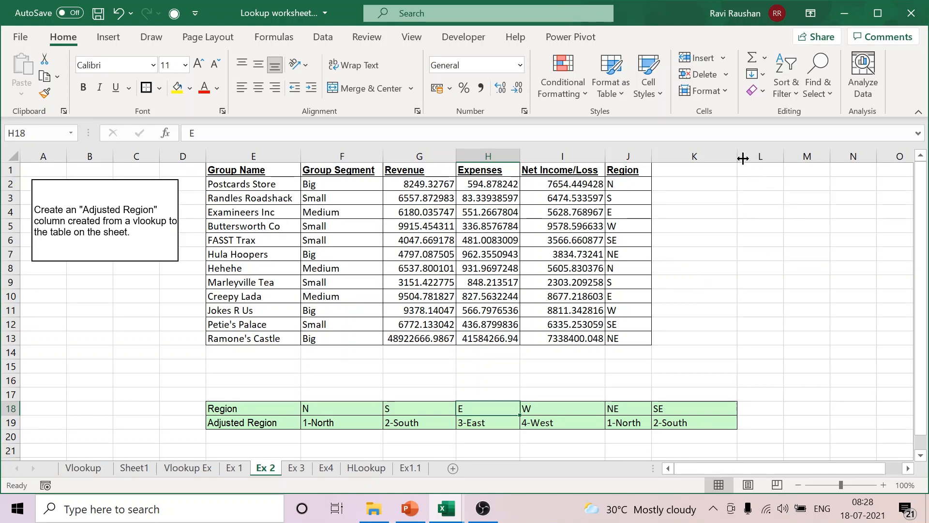
# Step: Widen column K slightly and enter the header "adjusted region" in K1
pyautogui.moveTo(738, 156); pyautogui.dragTo(748, 156)
pyautogui.click(707, 170)
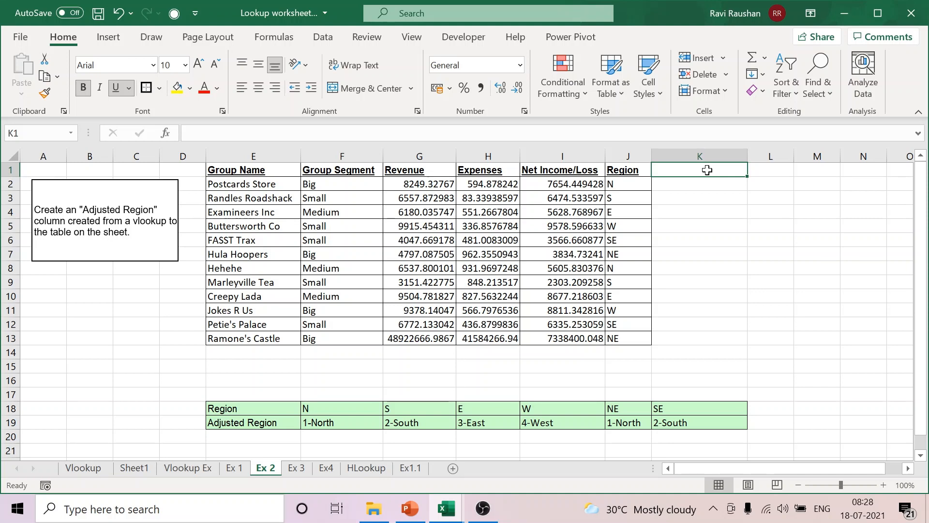
pyautogui.write('a')
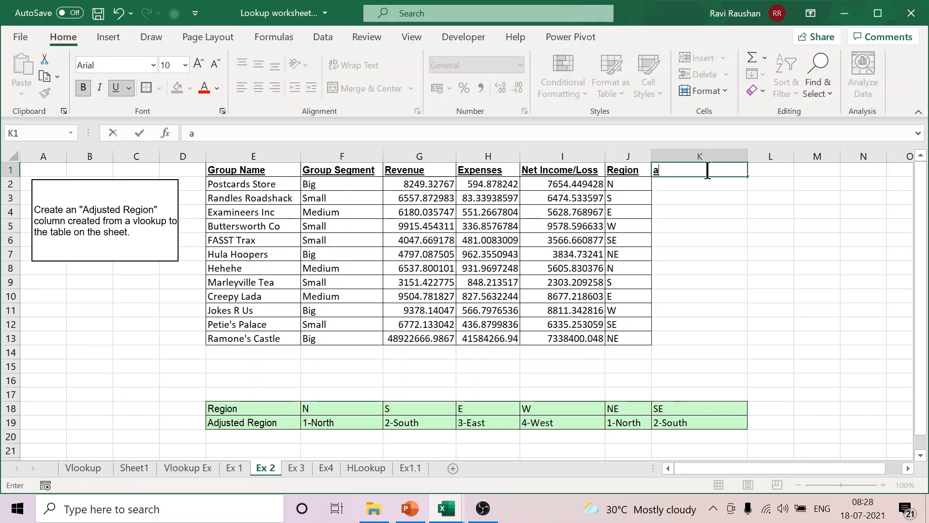
pyautogui.write('djus')
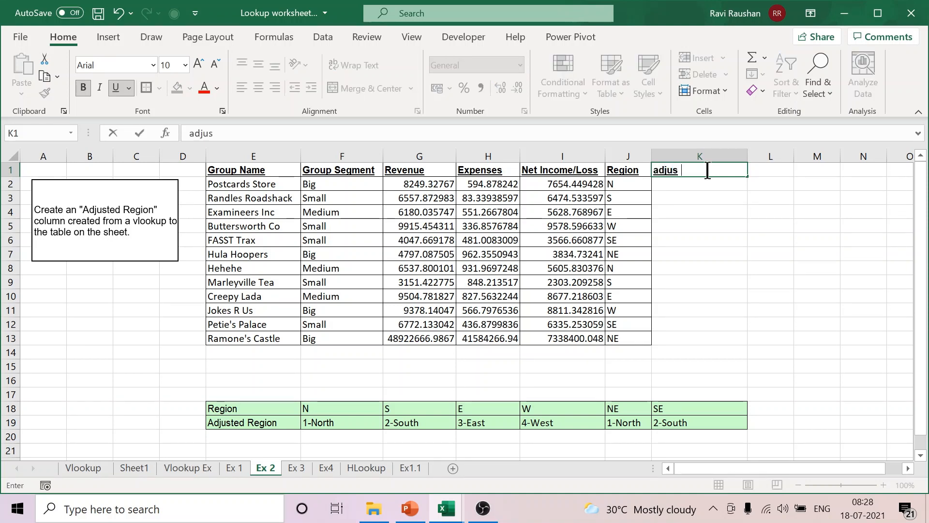
pyautogui.write('ted region')
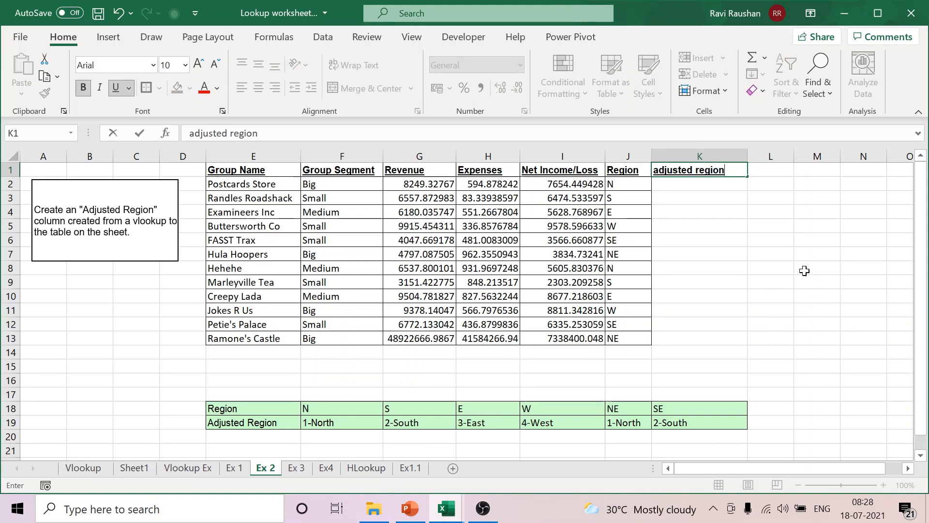
pyautogui.click(770, 253)
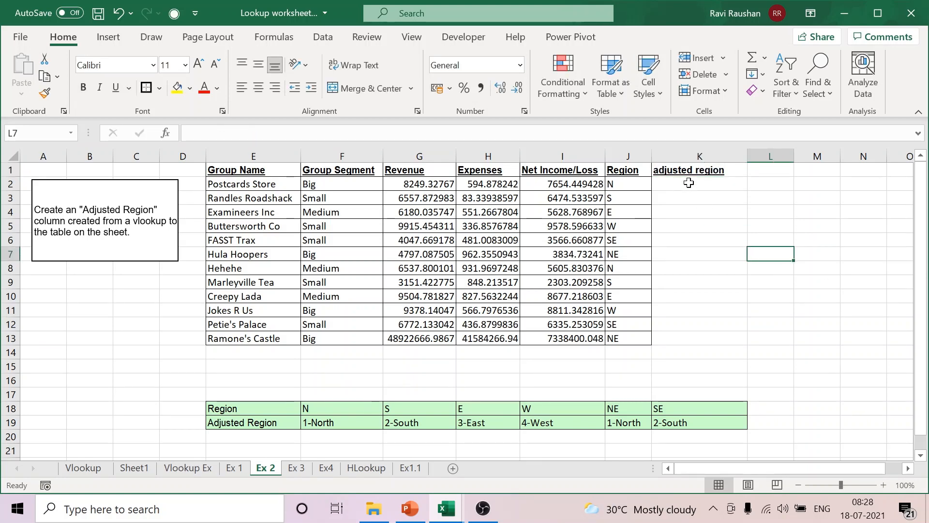
# Step: Apply all borders to the adjusted region column down to row 13
pyautogui.moveTo(689, 184); pyautogui.dragTo(682, 341)
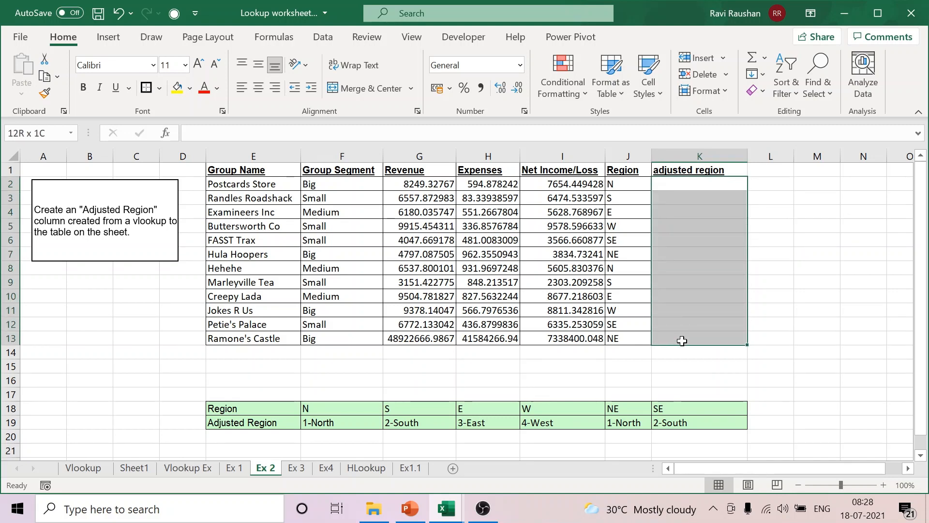
pyautogui.click(158, 87)
pyautogui.click(175, 238)
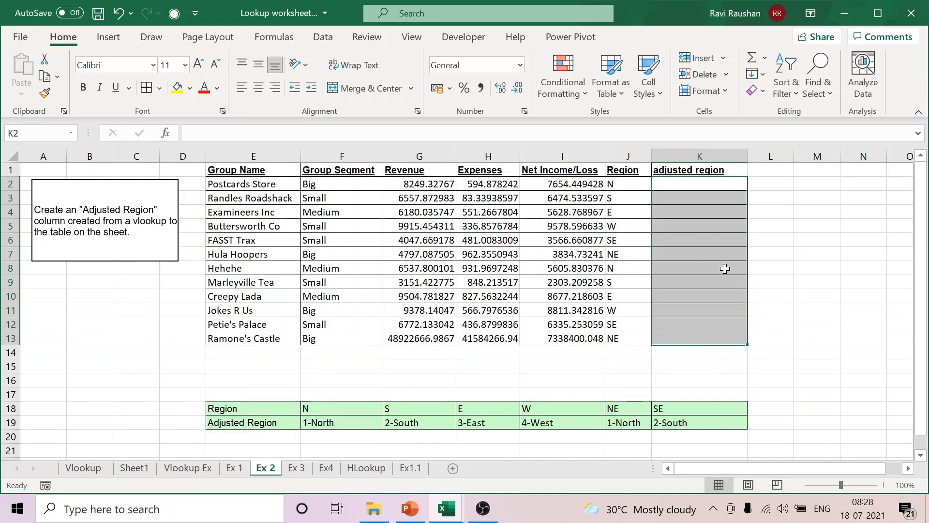
pyautogui.click(817, 253)
pyautogui.click(730, 172)
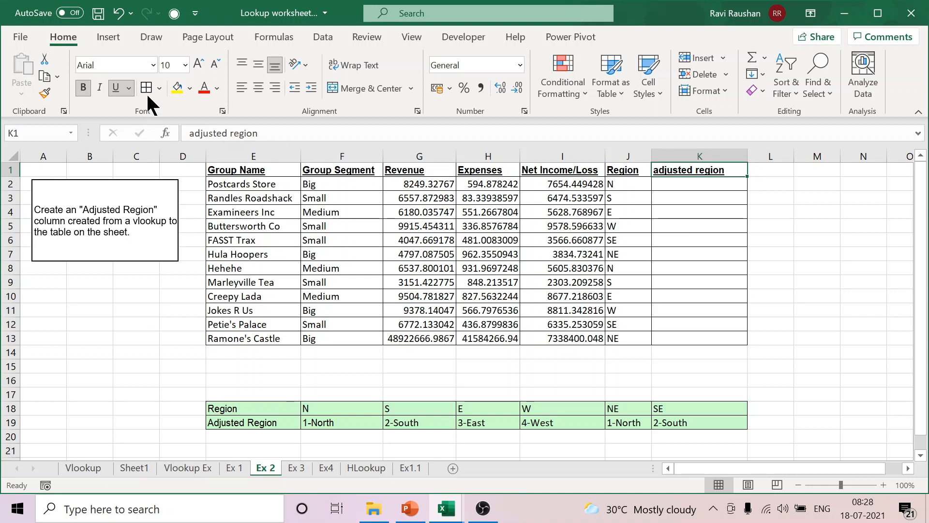
pyautogui.click(779, 244)
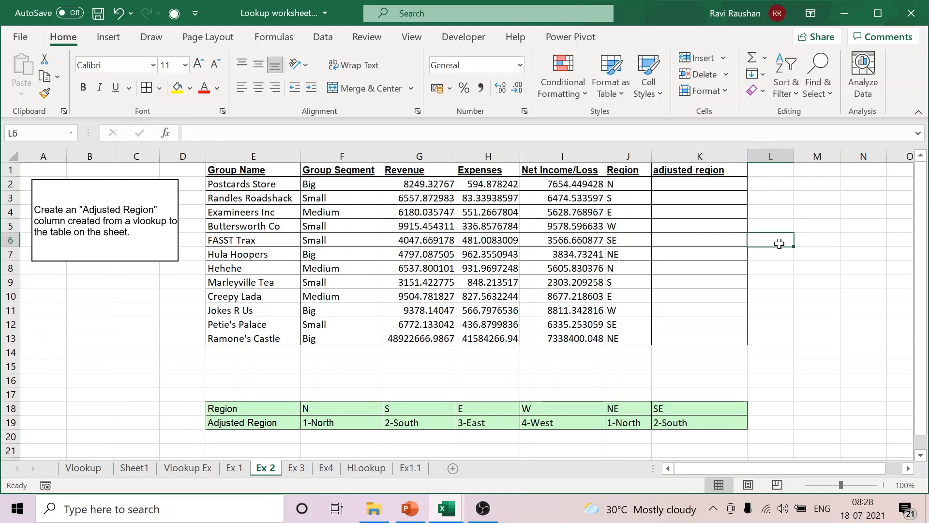
# Step: Review the lookup value J2 and the horizontal table E18:K19 as sources for the adjusted region values in K2:K13
pyautogui.click(615, 184)
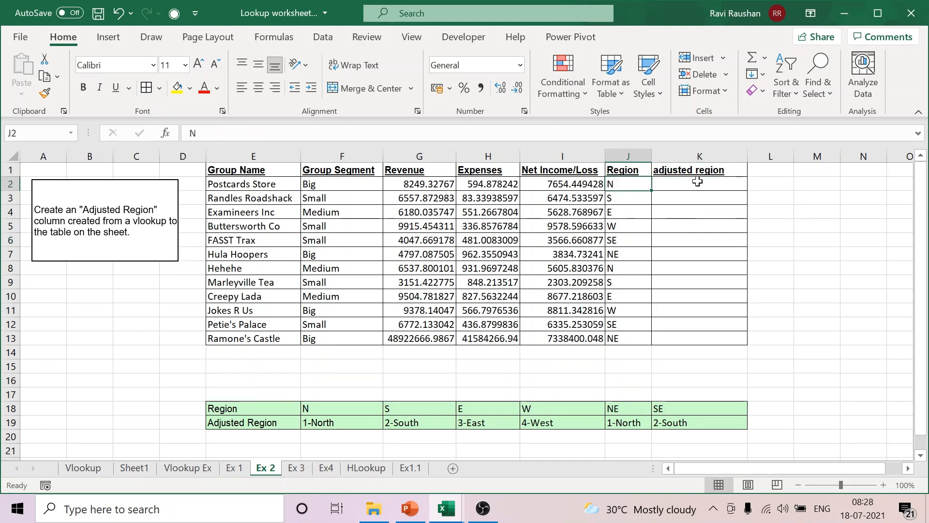
pyautogui.click(697, 183)
pyautogui.click(625, 195)
pyautogui.click(419, 422)
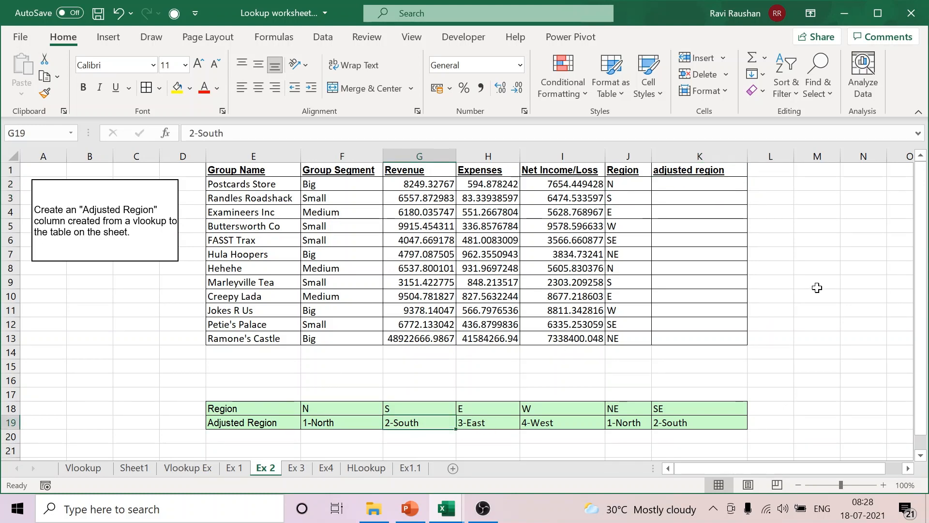
pyautogui.moveTo(624, 184); pyautogui.dragTo(629, 336)
pyautogui.click(829, 222)
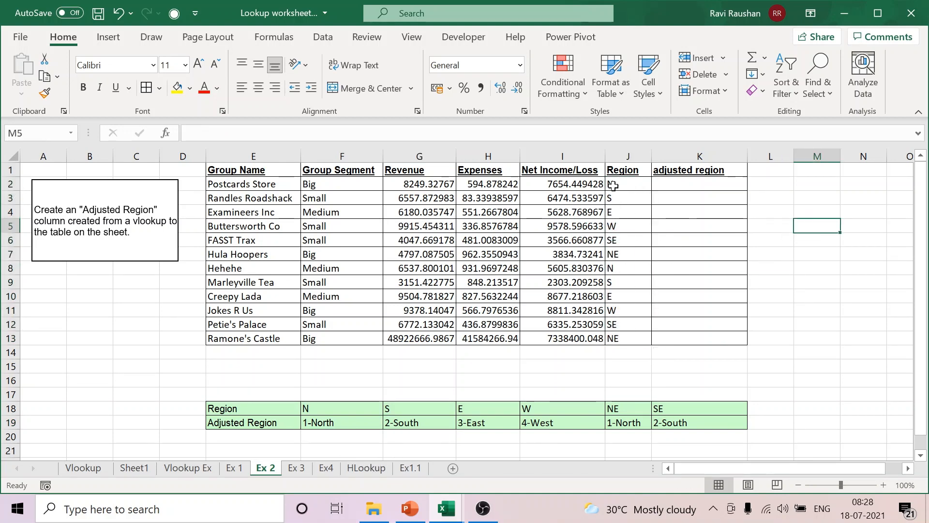
pyautogui.click(623, 183)
pyautogui.moveTo(326, 407); pyautogui.dragTo(705, 422)
pyautogui.click(853, 356)
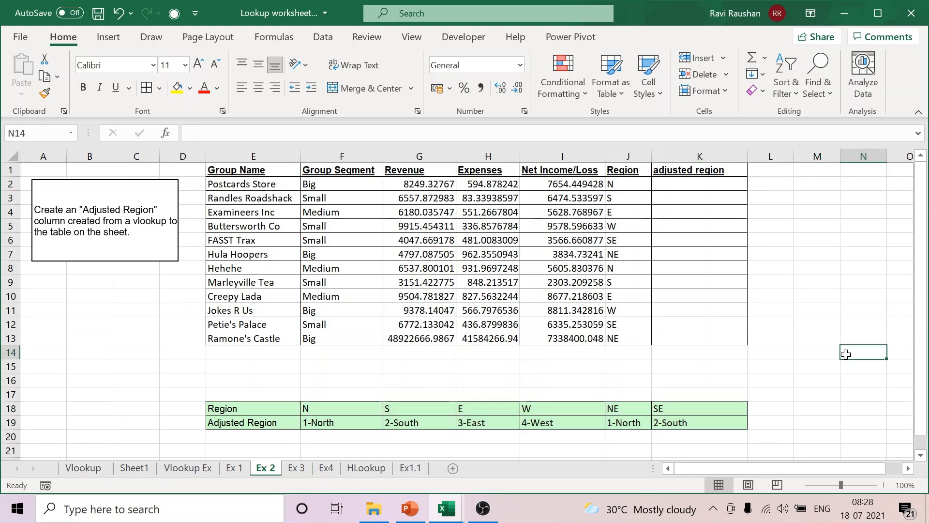
pyautogui.click(631, 185)
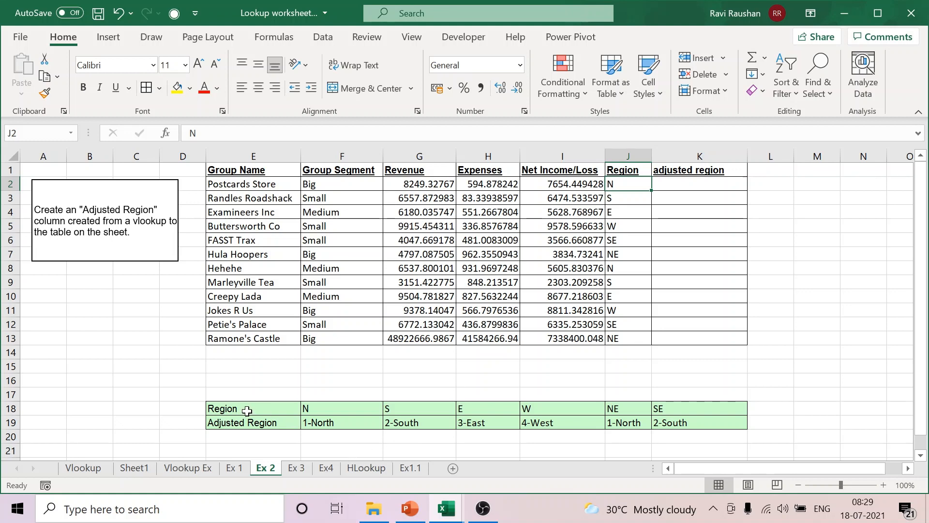
pyautogui.moveTo(245, 409); pyautogui.dragTo(693, 428)
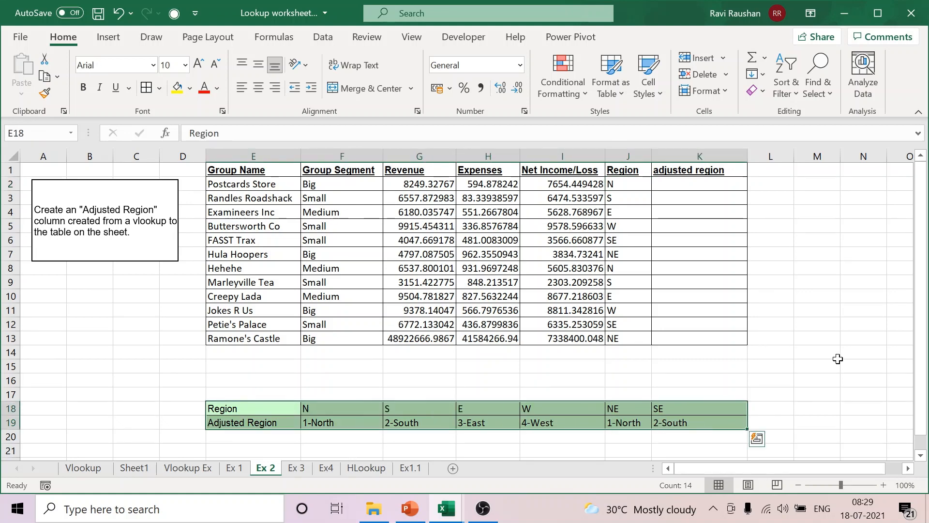
pyautogui.click(838, 359)
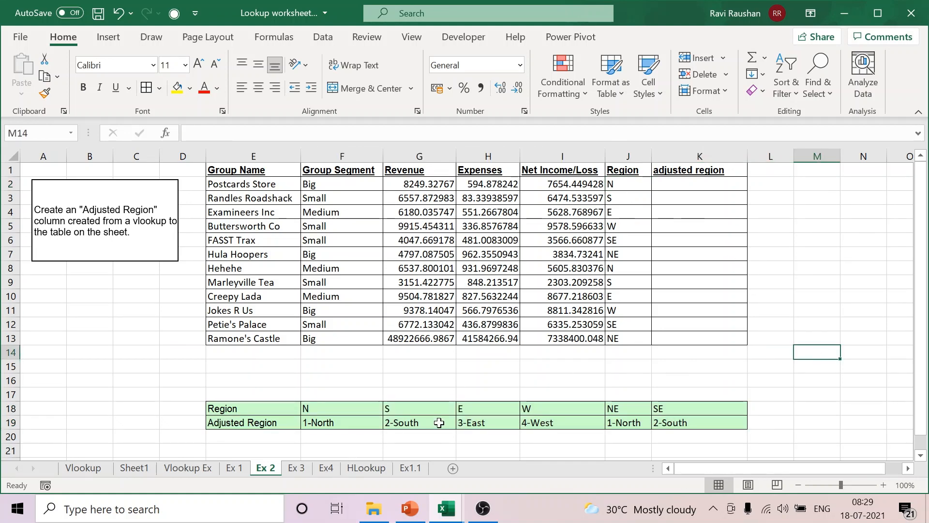
pyautogui.moveTo(254, 410); pyautogui.dragTo(699, 426)
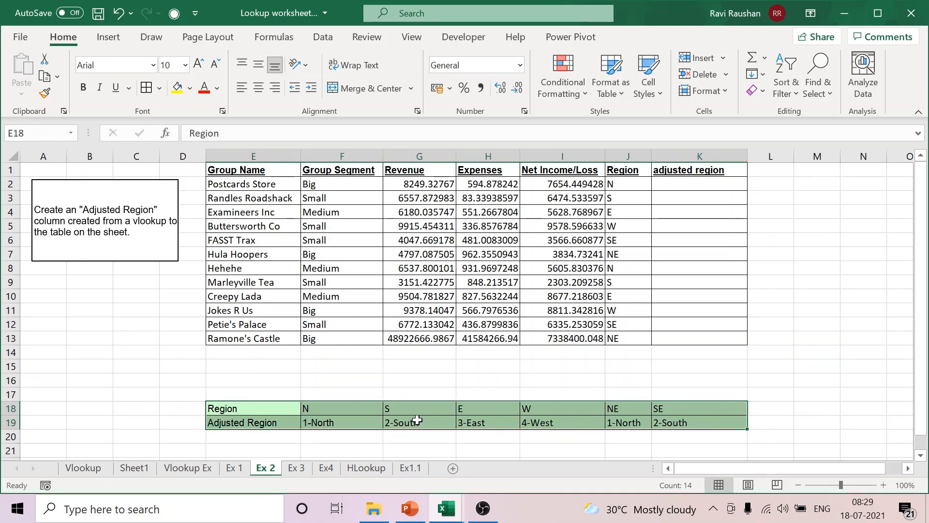
pyautogui.moveTo(328, 412); pyautogui.dragTo(674, 415)
pyautogui.click(851, 292)
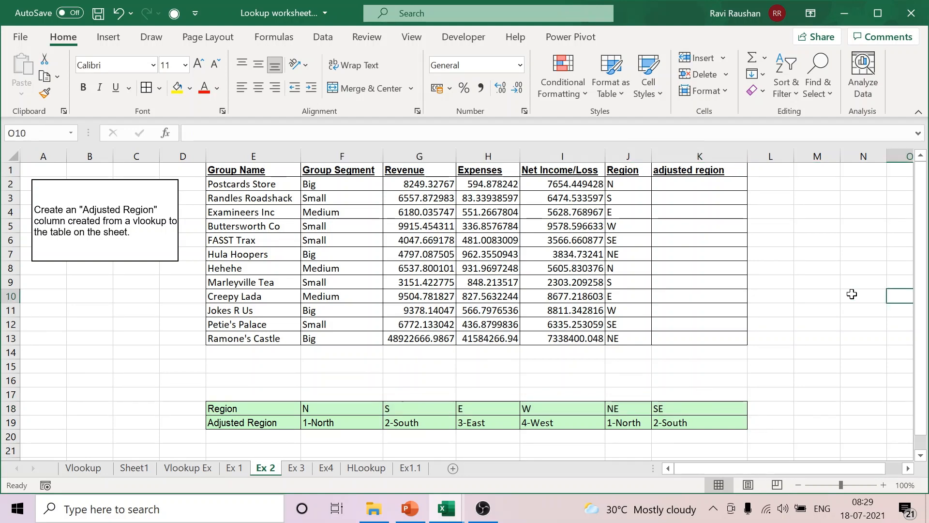
# Step: Enter =HLOOKUP(J2,E18:K19,2,FALSE) in K2 to return the adjusted region for the first group
pyautogui.click(699, 185)
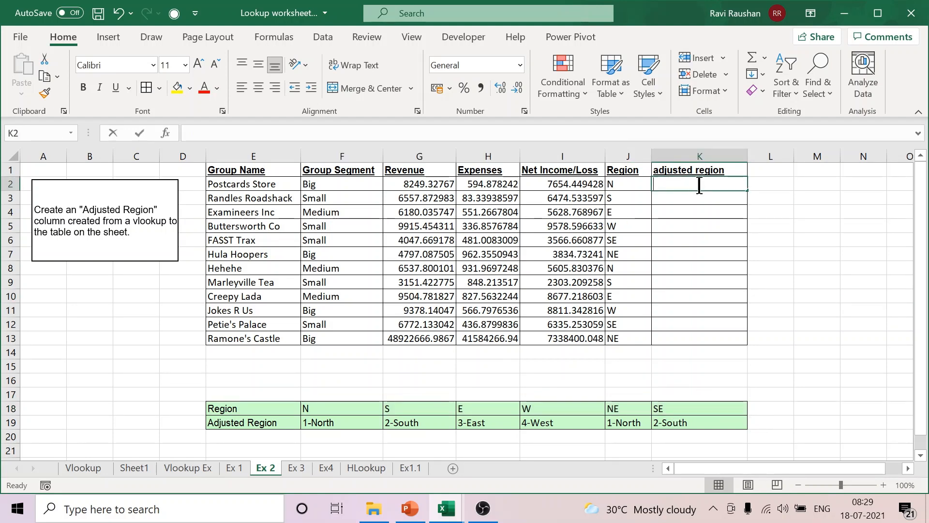
pyautogui.write('=HL')
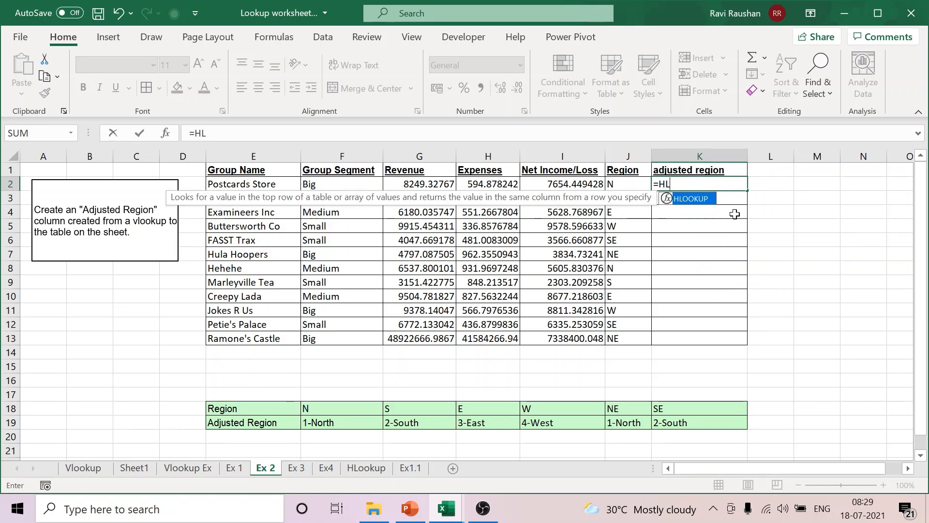
pyautogui.doubleClick(694, 198)
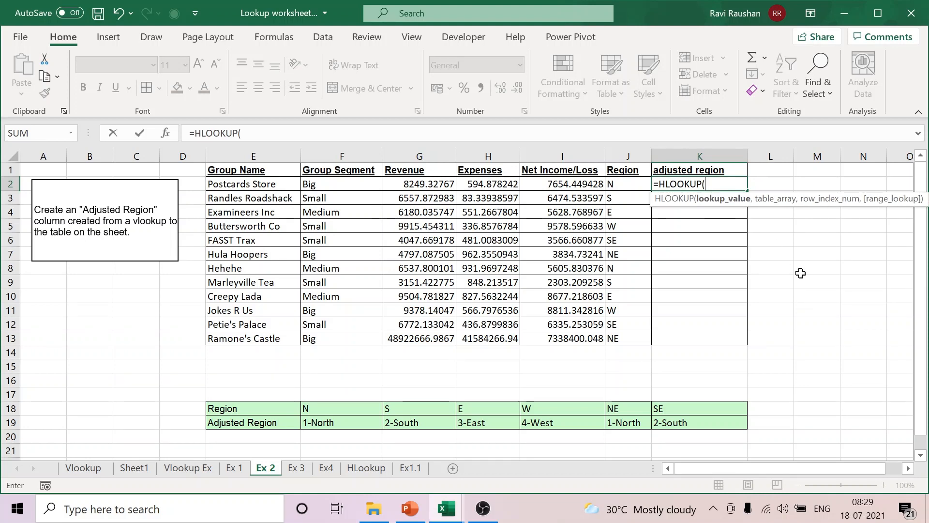
pyautogui.click(620, 184)
pyautogui.write(',')
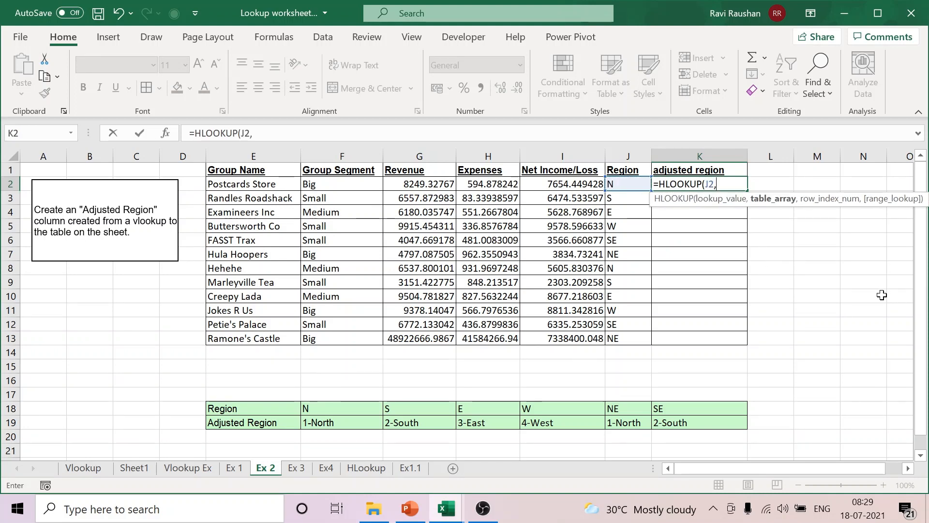
pyautogui.click(277, 409)
pyautogui.moveTo(277, 409); pyautogui.dragTo(701, 424)
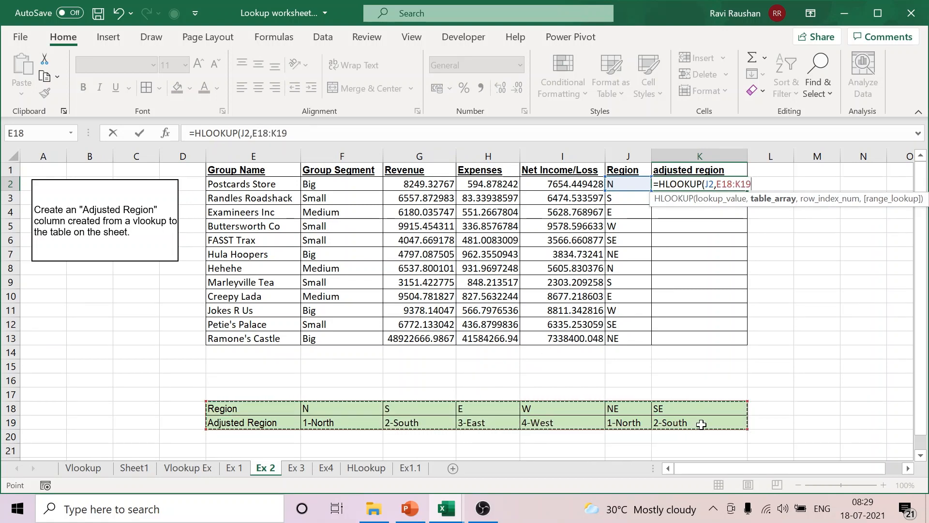
pyautogui.write(',')
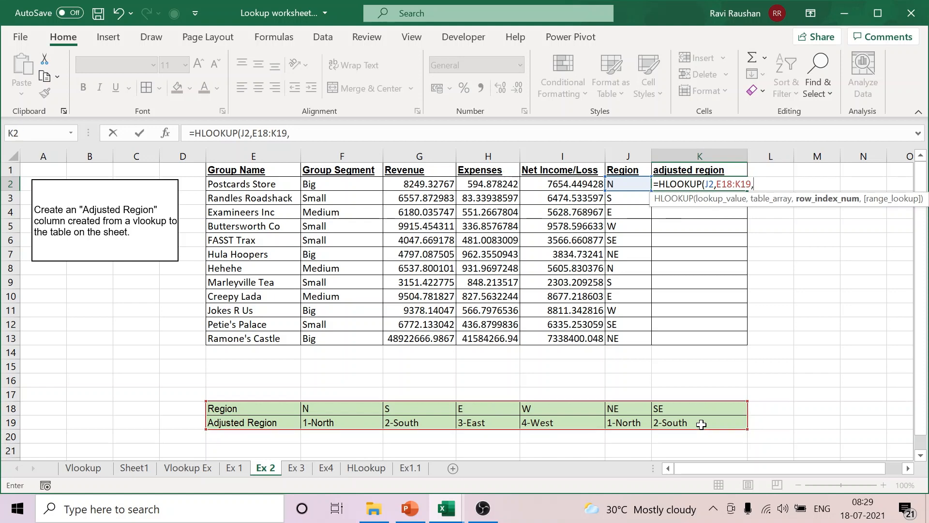
pyautogui.write('2,FALSE')
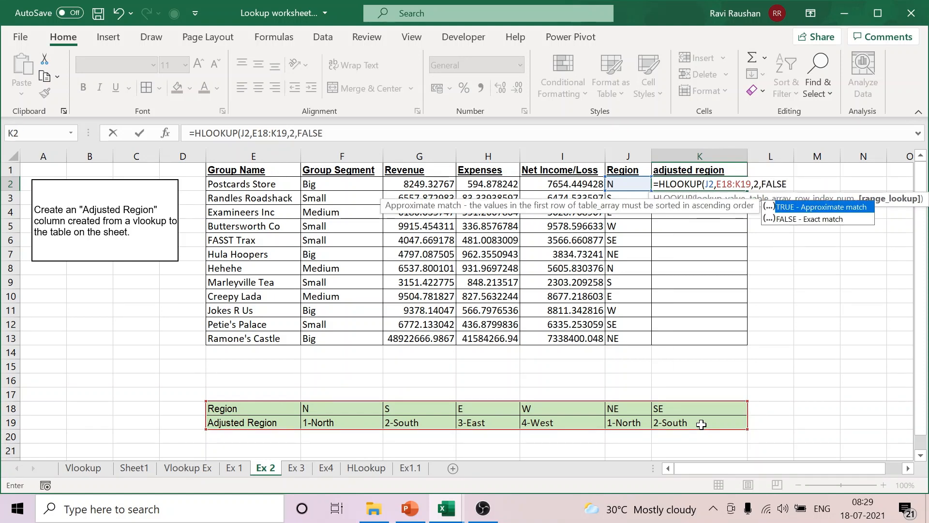
pyautogui.write(')')
pyautogui.press('Return')
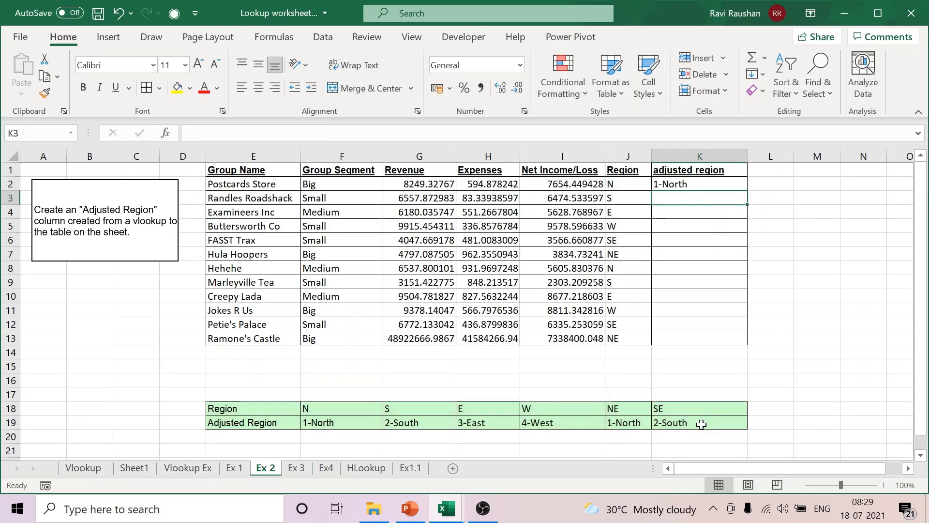
# Step: Make the table range in the K2 formula absolute as $E$18:$K$19
pyautogui.click(702, 184)
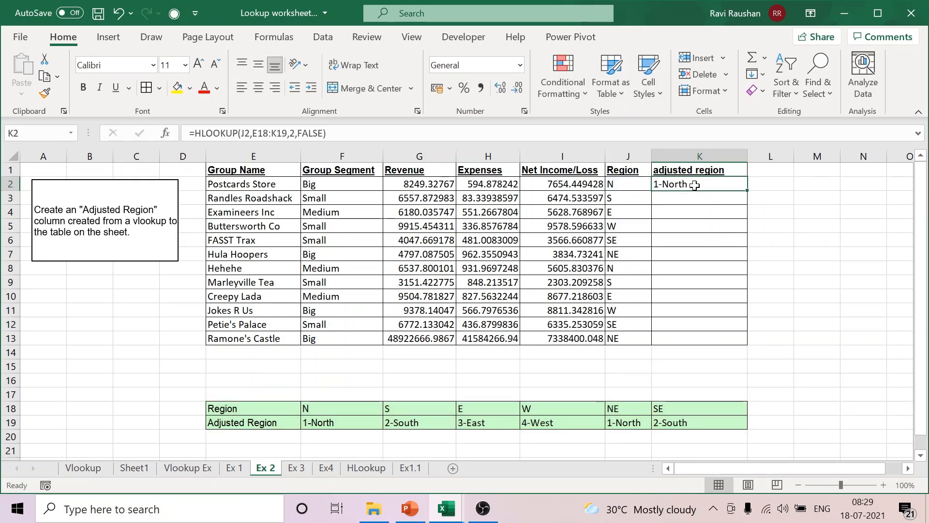
pyautogui.doubleClick(698, 184)
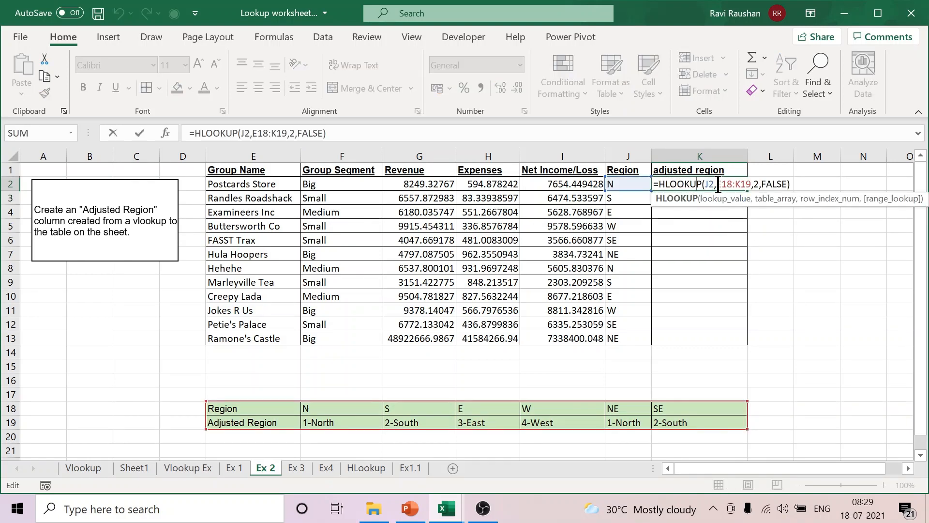
pyautogui.moveTo(718, 185); pyautogui.dragTo(752, 178)
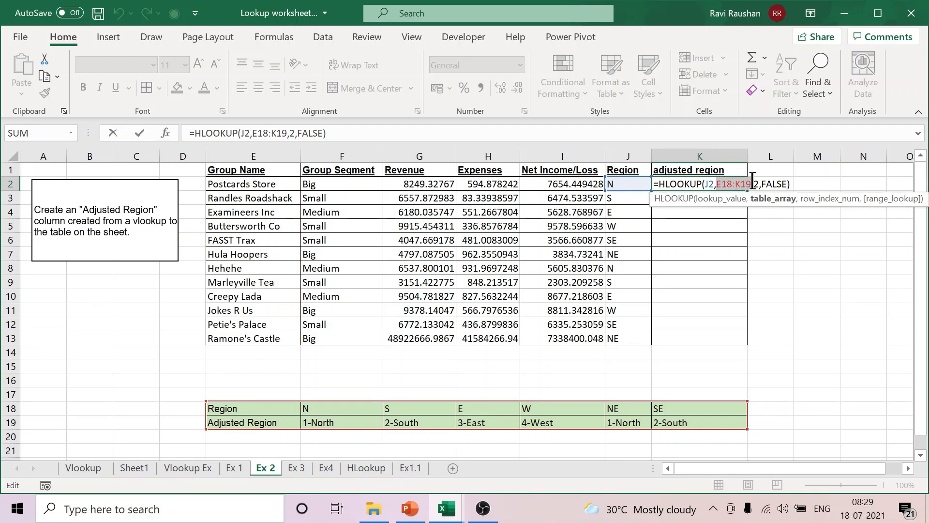
pyautogui.press('F4')
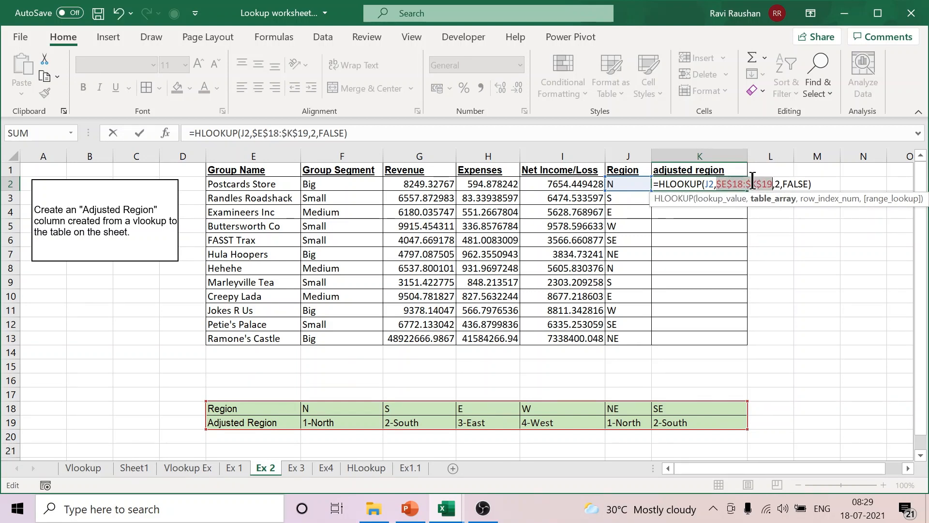
pyautogui.press('Return')
# Step: Fill the HLOOKUP formula from K2 down to K13
pyautogui.click(737, 182)
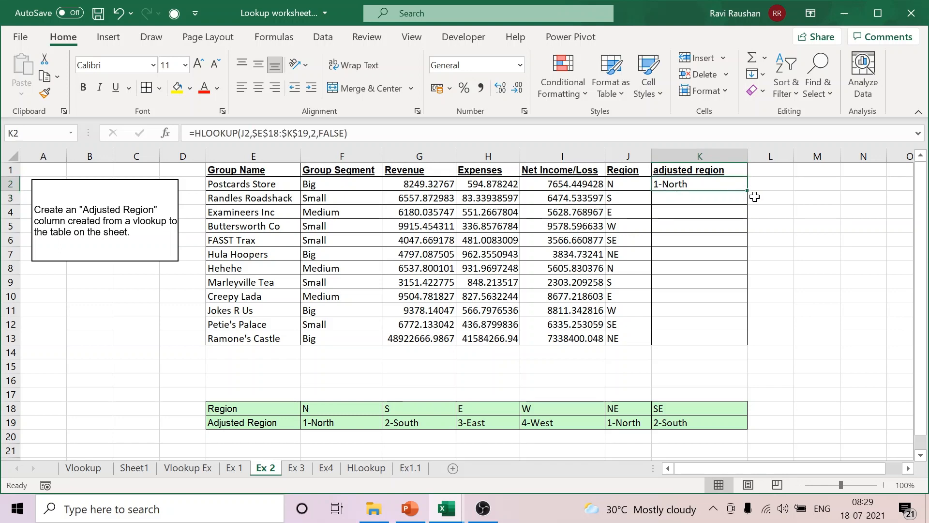
pyautogui.moveTo(747, 191); pyautogui.dragTo(763, 340)
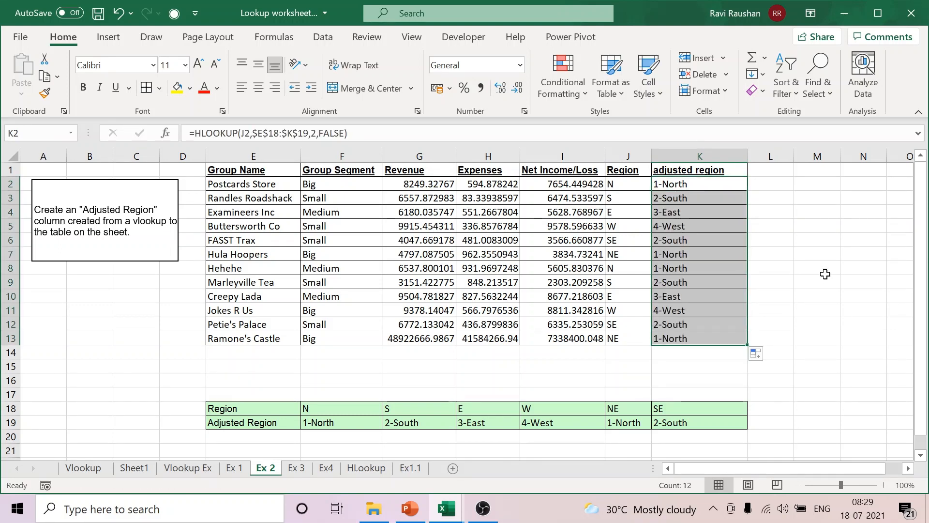
pyautogui.click(825, 274)
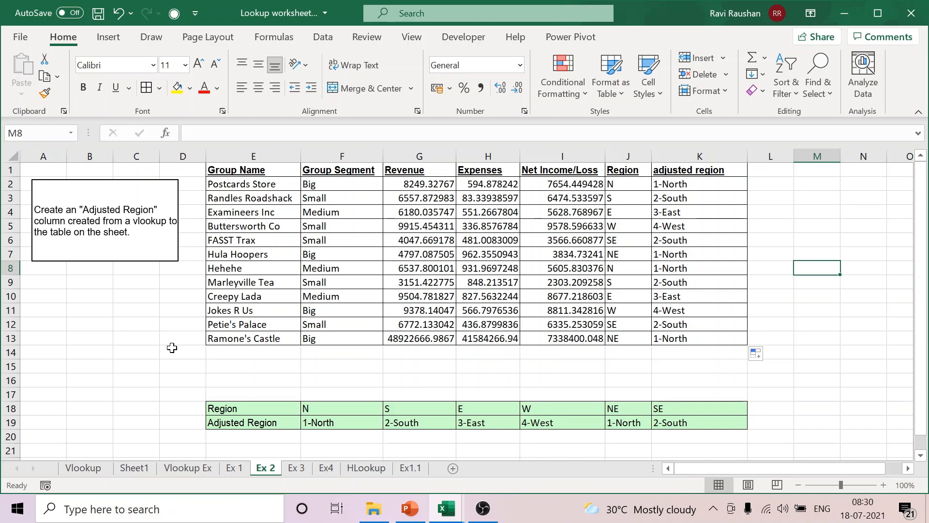
# Step: Go to the Ex 3 sheet and widen the Grade column C
pyautogui.click(235, 468)
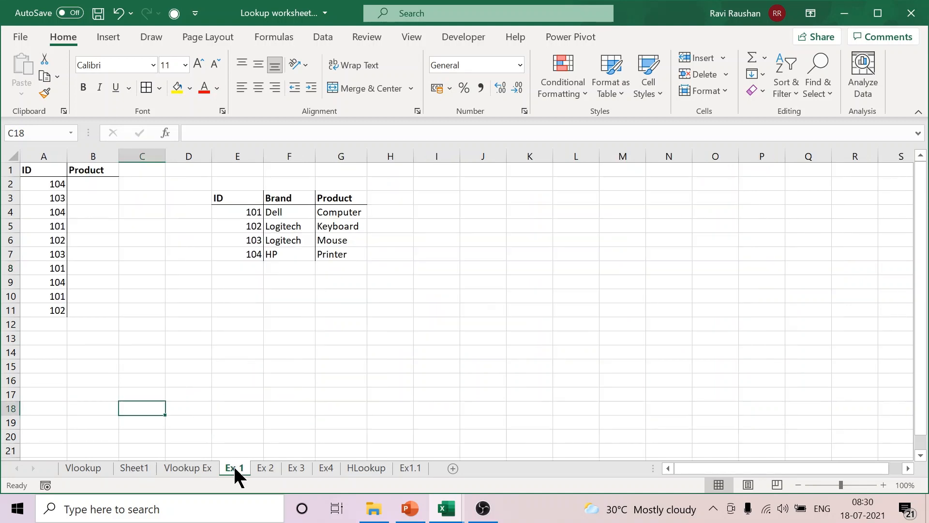
pyautogui.click(266, 470)
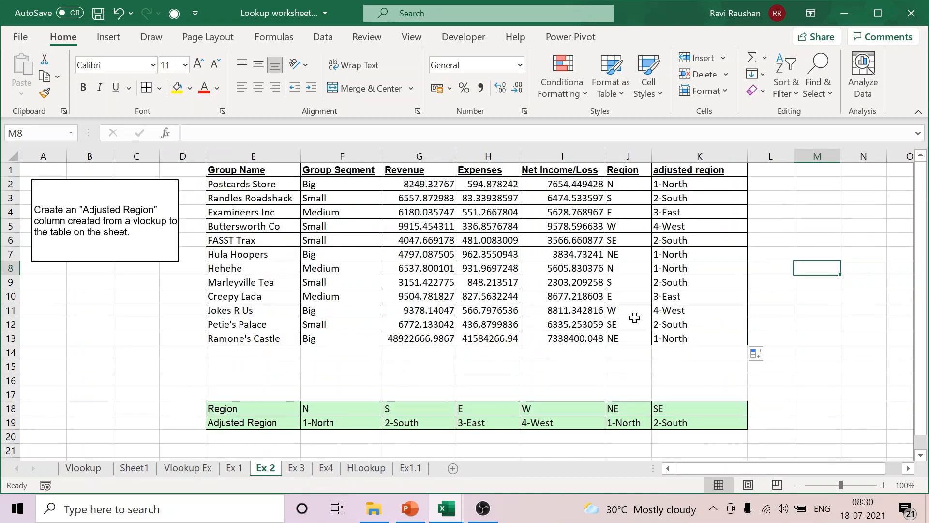
pyautogui.click(304, 466)
pyautogui.click(586, 268)
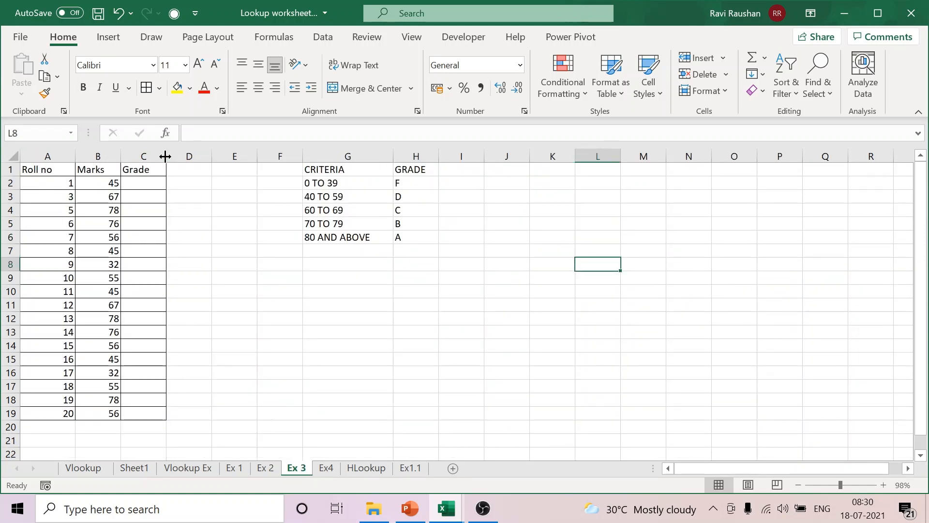
pyautogui.moveTo(164, 155); pyautogui.dragTo(203, 155)
pyautogui.click(534, 323)
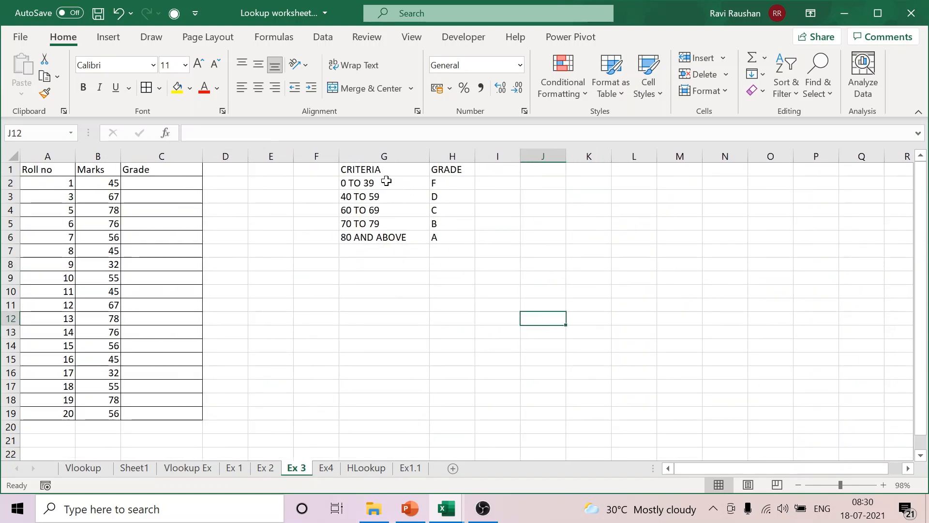
# Step: Switch to the PowerPoint lecture and bold the bullet "LOOKUP WITH APROXIMATE MATCH" on the first slide
pyautogui.click(411, 508)
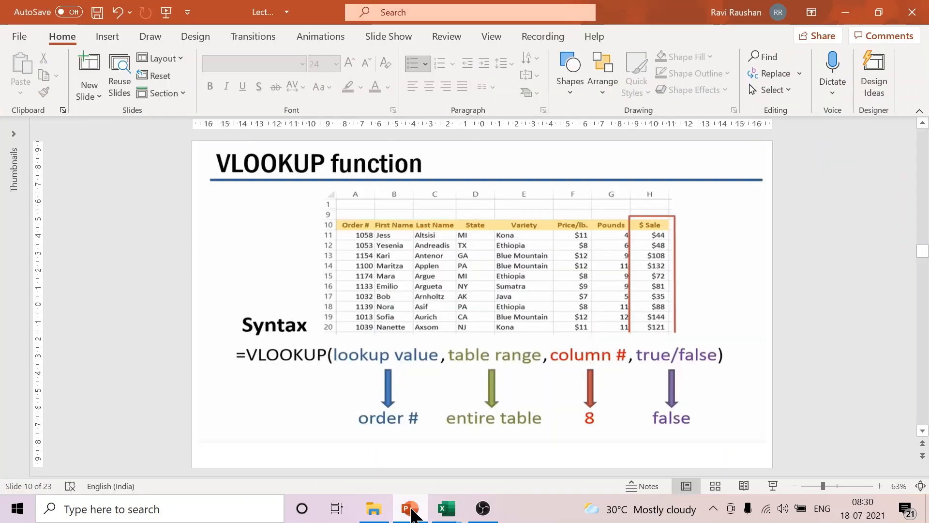
pyautogui.scroll(5, 728, 313)
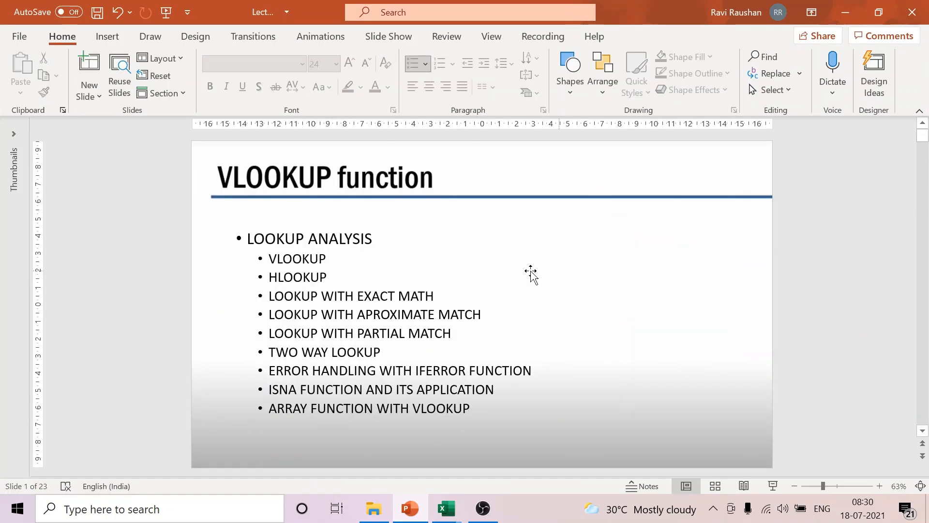
pyautogui.moveTo(272, 320); pyautogui.dragTo(505, 308)
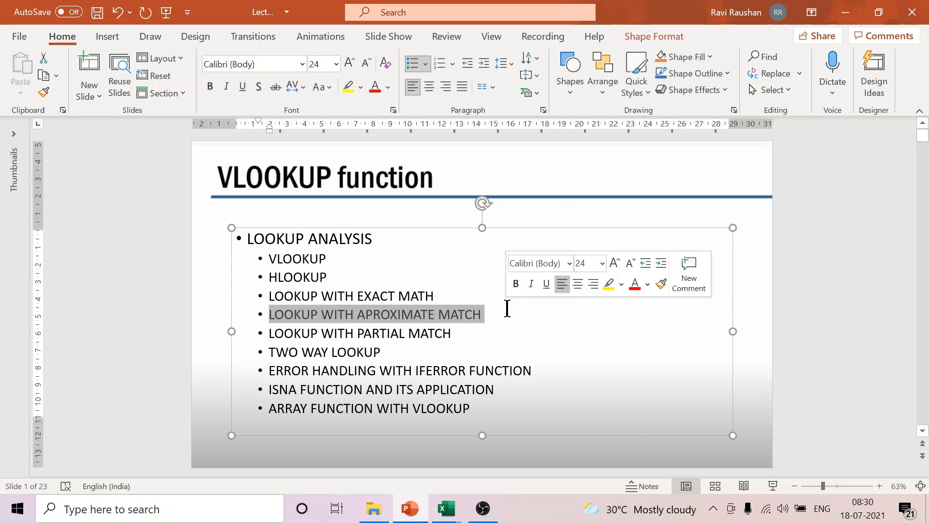
pyautogui.hotkey('ctrl', 'b')
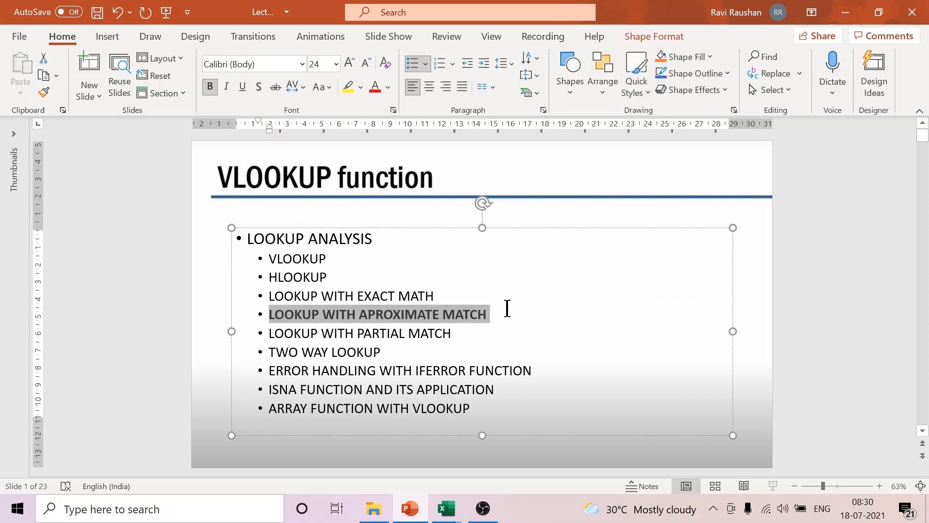
pyautogui.click(762, 324)
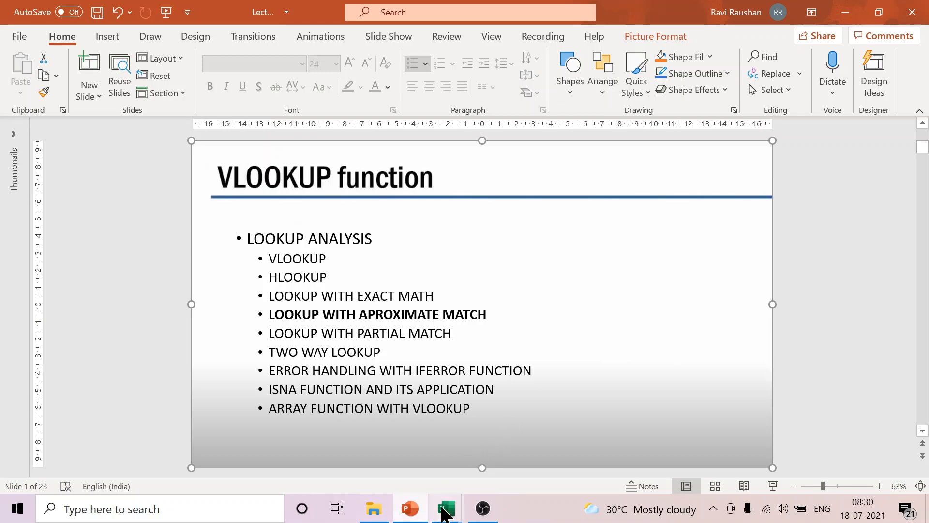
# Step: Return to the Excel workbook and apply all borders to the criteria and grade table G1:H6 on Ex 3
pyautogui.moveTo(444, 512)
pyautogui.click(390, 476)
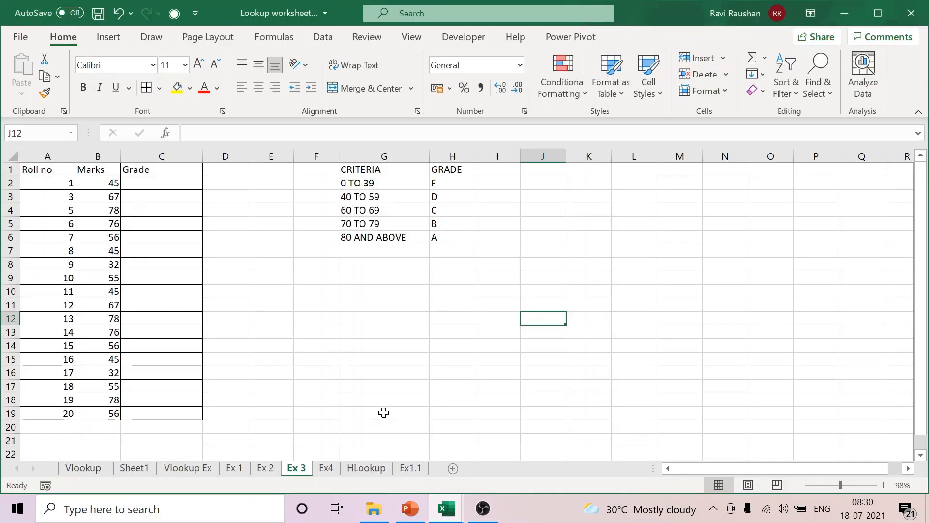
pyautogui.click(393, 351)
pyautogui.moveTo(383, 169); pyautogui.dragTo(447, 238)
pyautogui.click(147, 87)
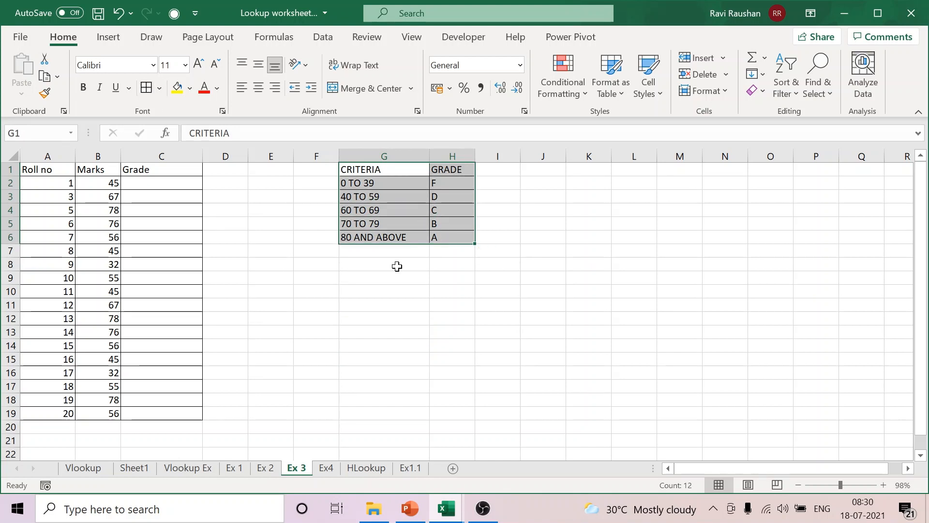
pyautogui.click(452, 305)
# Step: Examine which grade in column H belongs to each marks range in the CRITERIA column
pyautogui.click(386, 183)
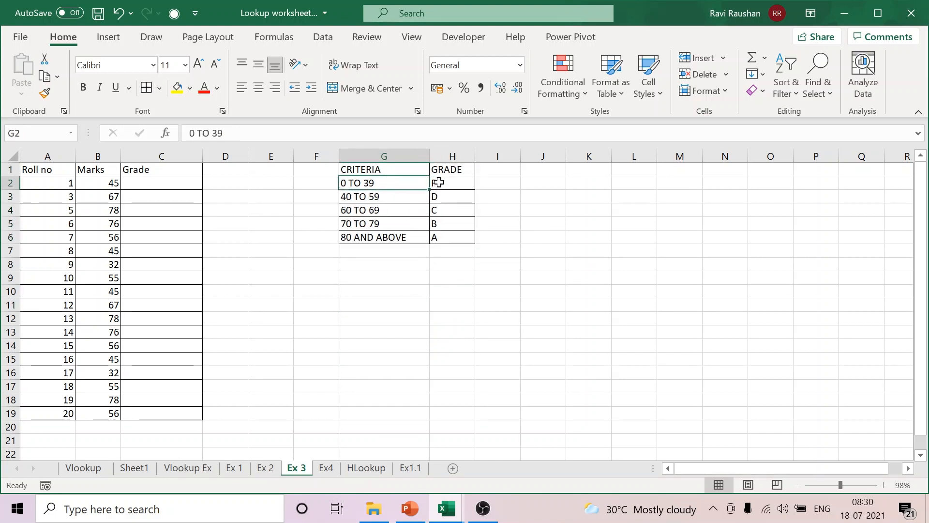
pyautogui.click(454, 182)
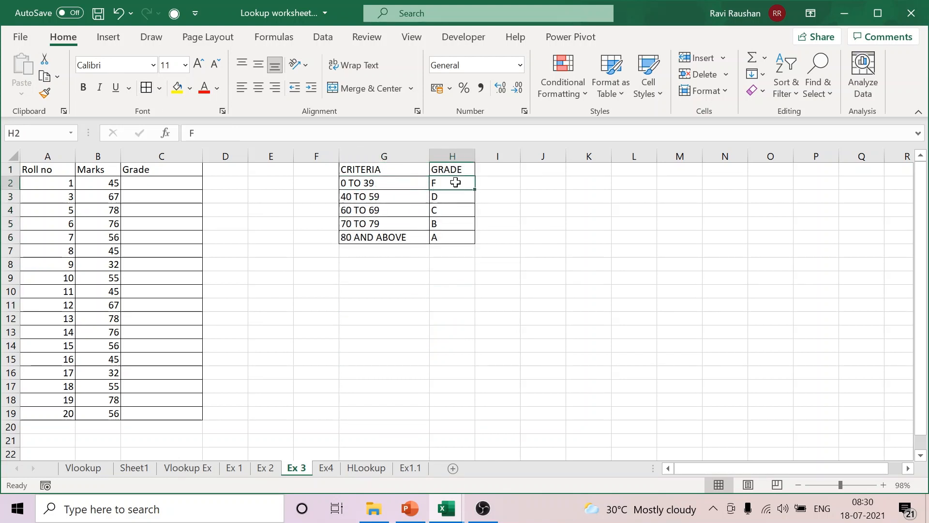
pyautogui.click(375, 197)
pyautogui.click(443, 198)
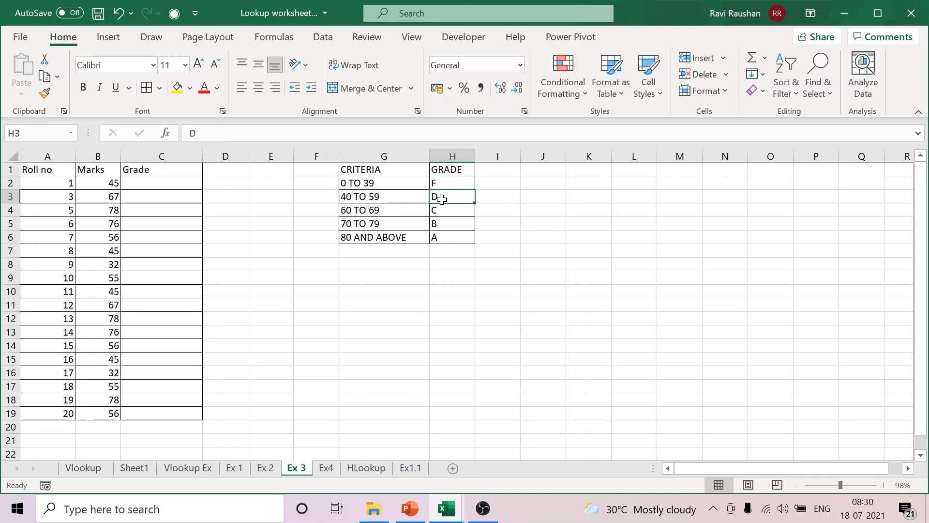
pyautogui.click(402, 212)
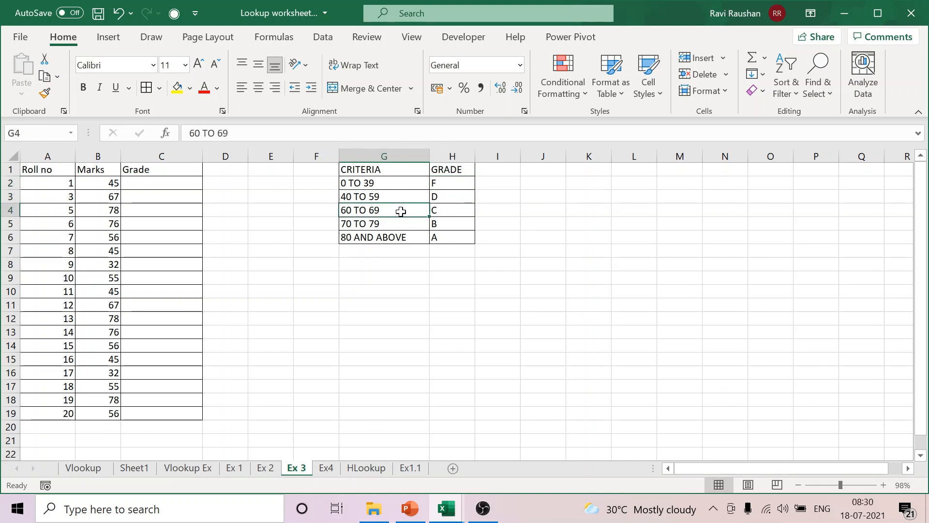
pyautogui.click(452, 211)
pyautogui.click(395, 223)
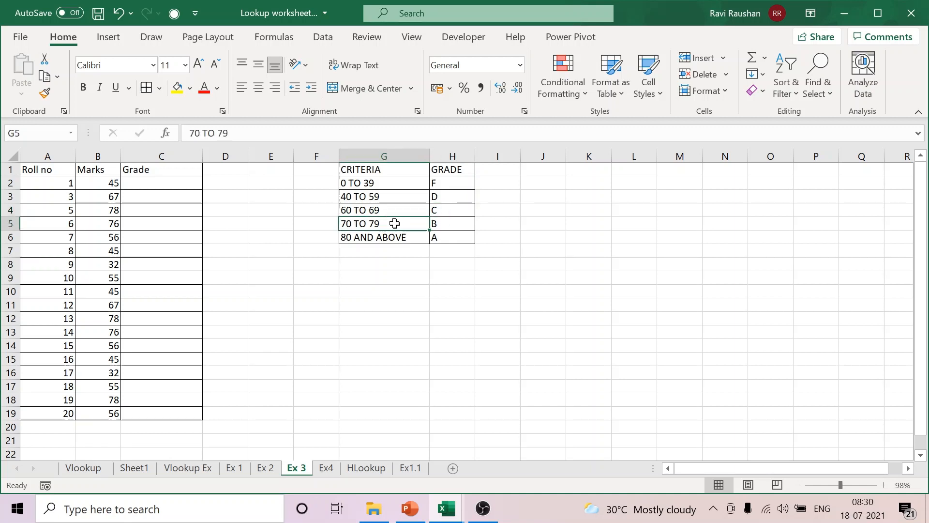
pyautogui.click(449, 223)
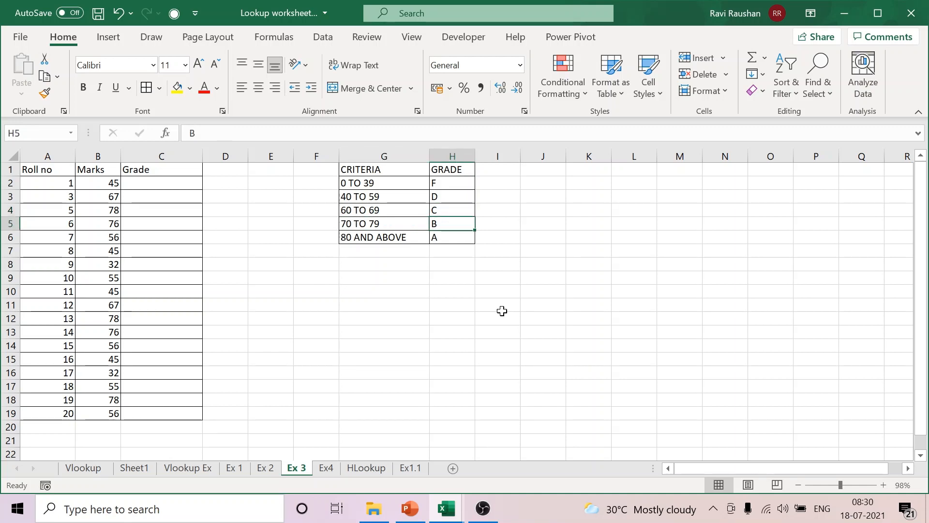
# Step: Center the roll numbers and marks in A2:B19
pyautogui.moveTo(62, 184); pyautogui.dragTo(112, 414)
pyautogui.click(259, 88)
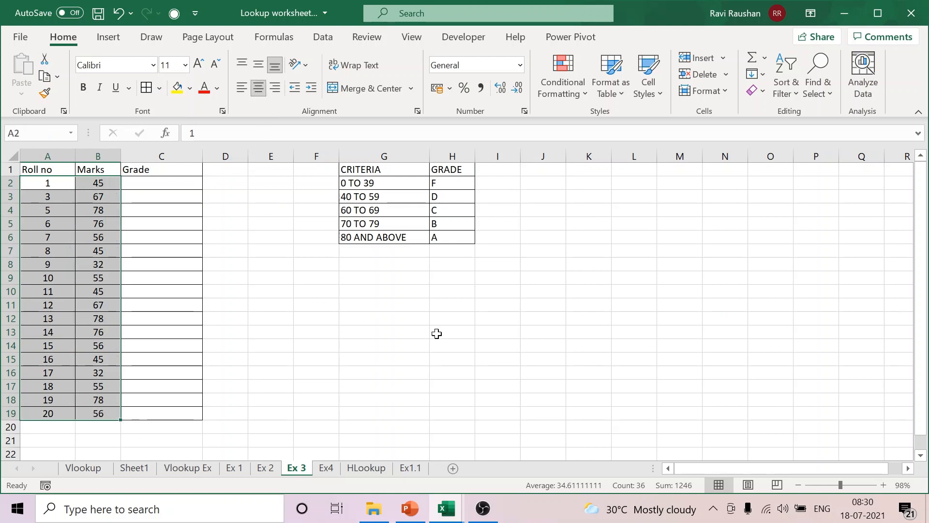
pyautogui.click(659, 301)
# Step: Compare the text ranges in the CRITERIA column with the individual marks in B2:B19
pyautogui.moveTo(380, 183); pyautogui.dragTo(382, 407)
pyautogui.click(558, 319)
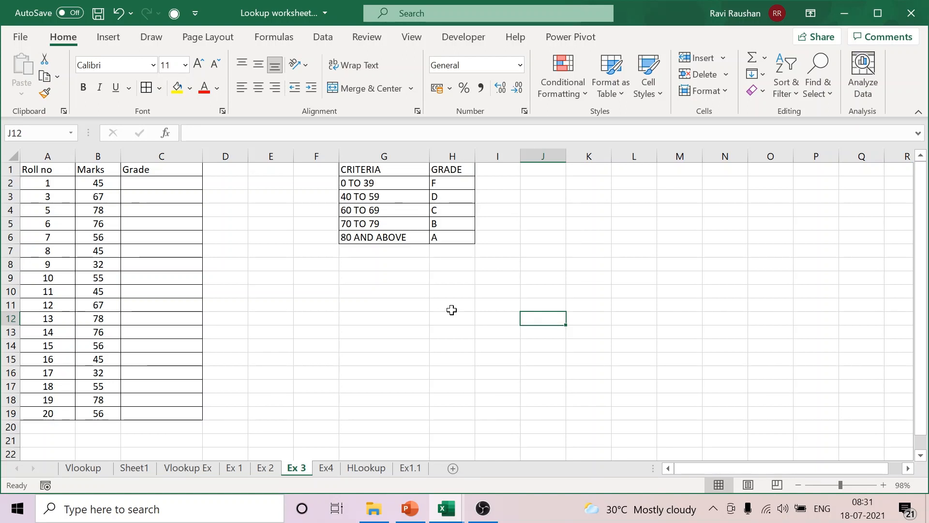
pyautogui.moveTo(99, 183); pyautogui.dragTo(89, 415)
pyautogui.click(428, 355)
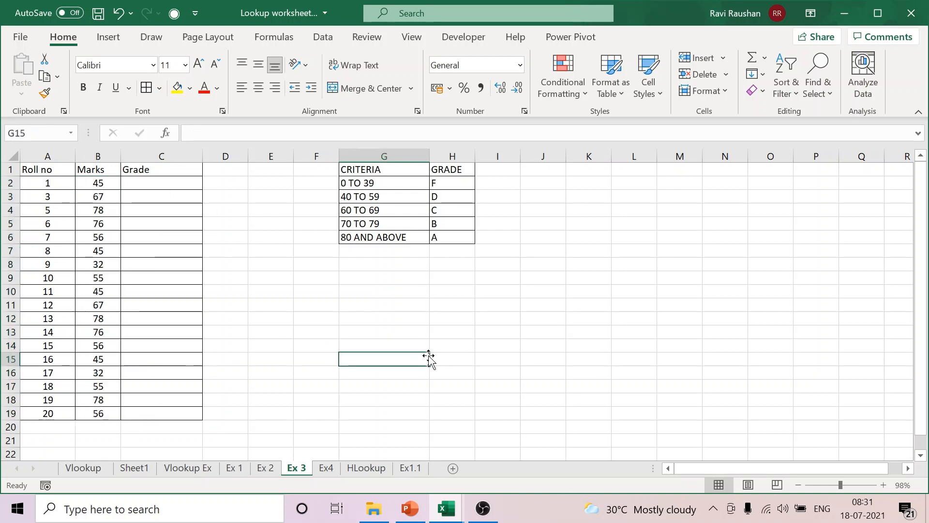
# Step: Check the first mark in B2 against the first two marks ranges and their grade in the criteria table
pyautogui.click(104, 184)
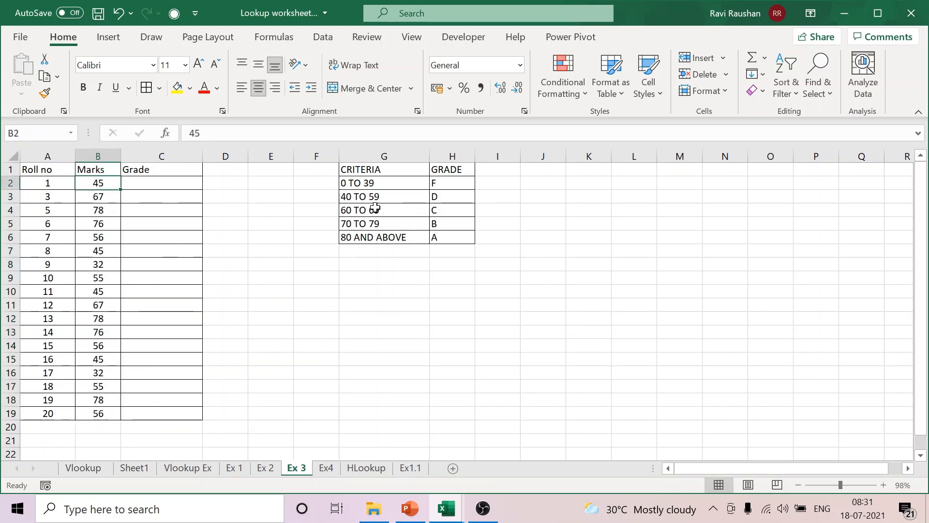
pyautogui.click(377, 186)
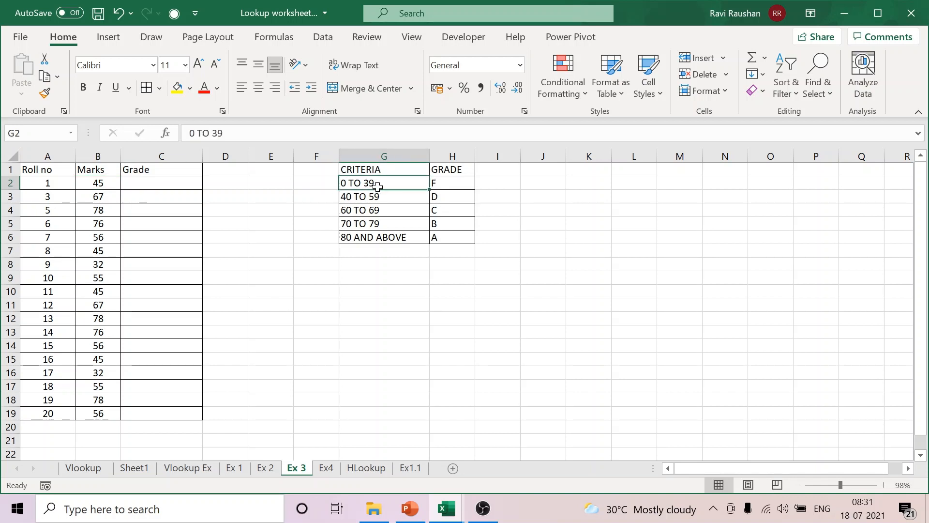
pyautogui.click(464, 181)
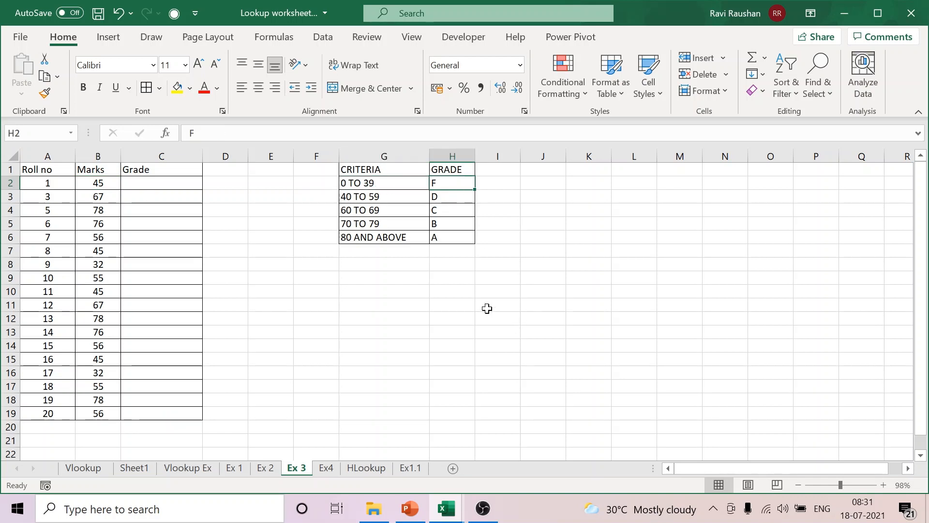
pyautogui.click(382, 194)
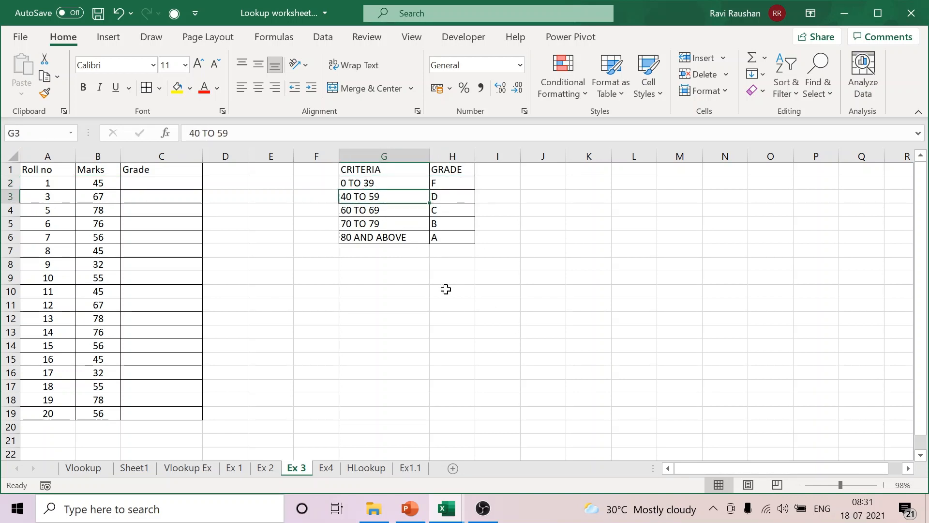
pyautogui.click(476, 330)
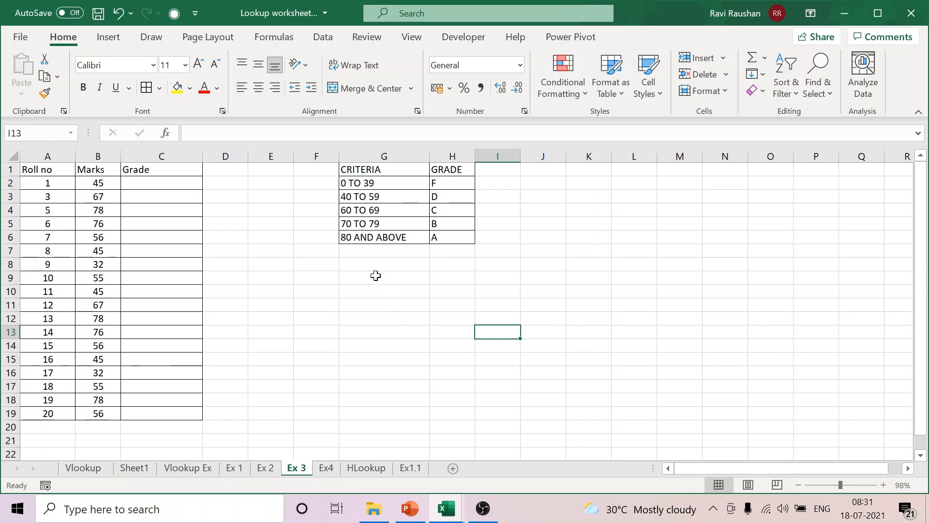
# Step: Enter the heading LOOKUP TABLE in G9, below the criteria and grade table
pyautogui.click(382, 286)
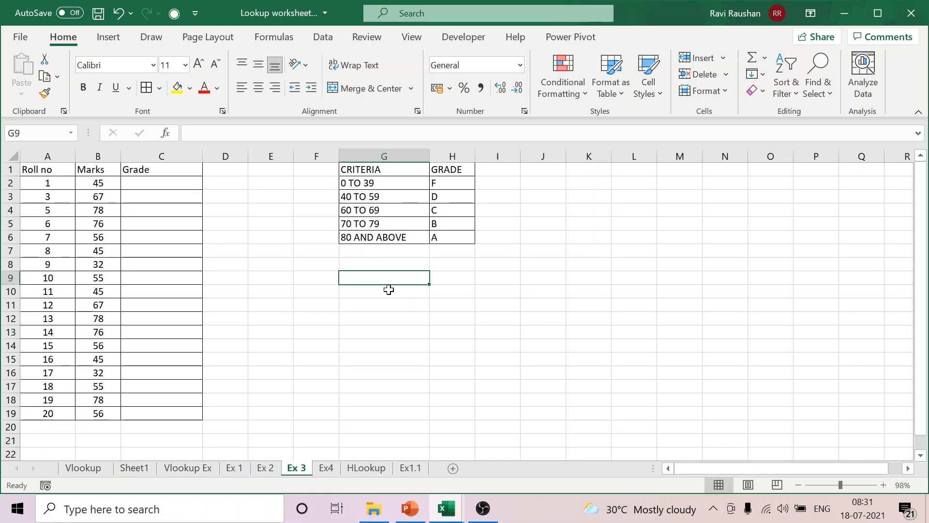
pyautogui.write('LOOK')
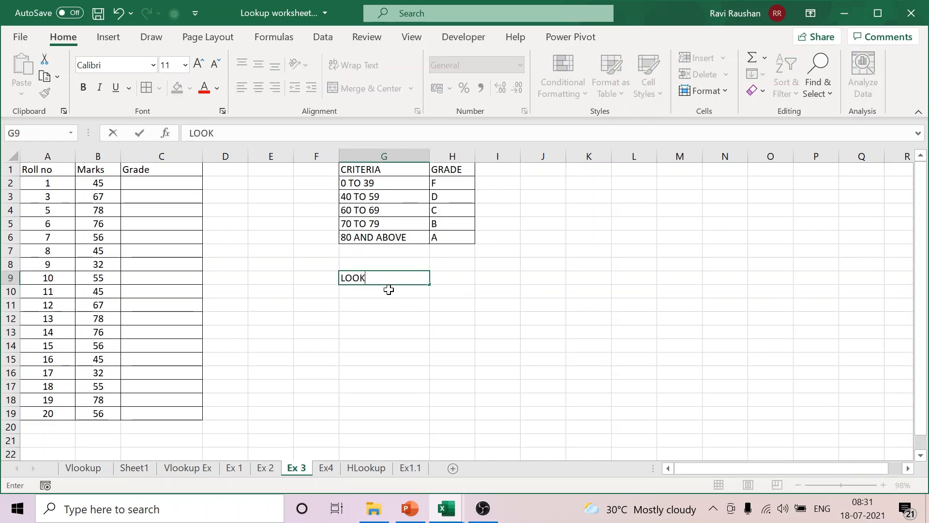
pyautogui.write('UP TABLE')
pyautogui.click(572, 347)
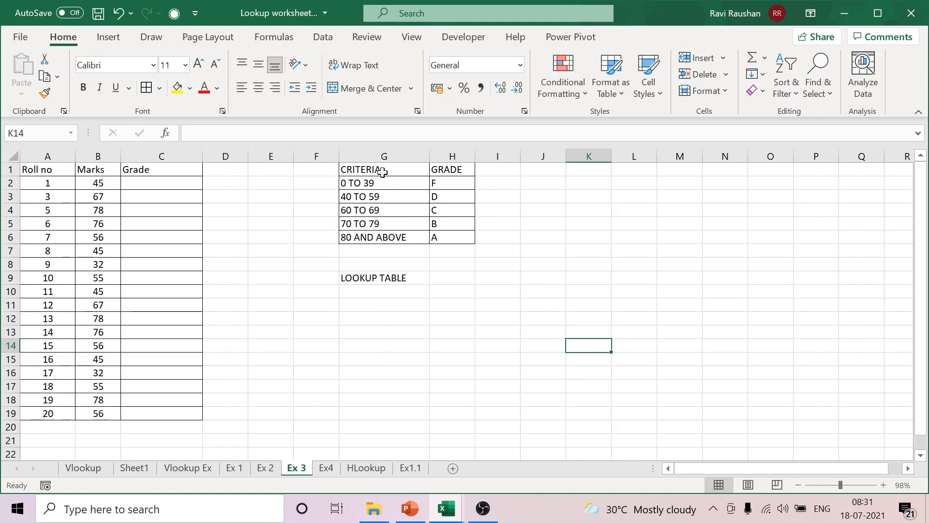
# Step: Copy the criteria and grade table G1:H6 to G11, under the LOOKUP TABLE heading
pyautogui.moveTo(383, 173)
pyautogui.mouseDown()
pyautogui.moveTo(435, 205)
pyautogui.moveTo(452, 235)
pyautogui.mouseUp()
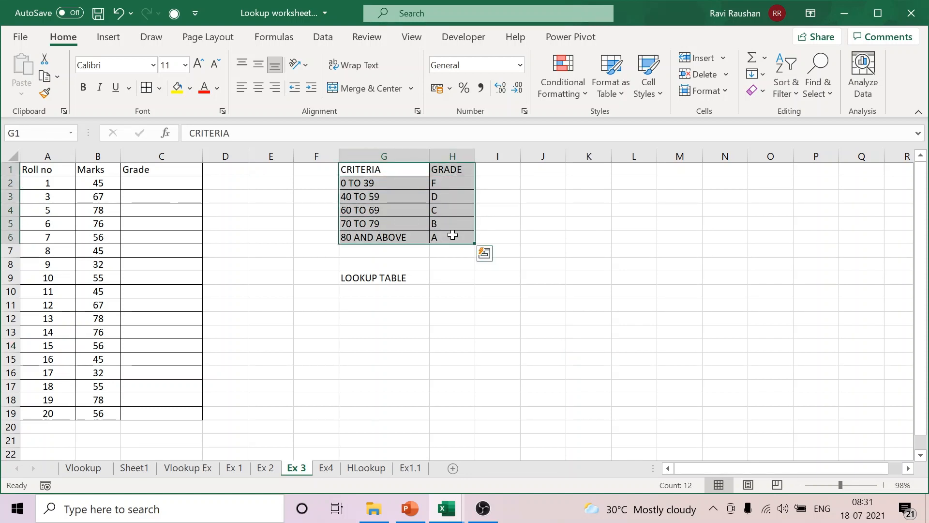
pyautogui.hotkey('ctrl', 'c')
pyautogui.click(364, 304)
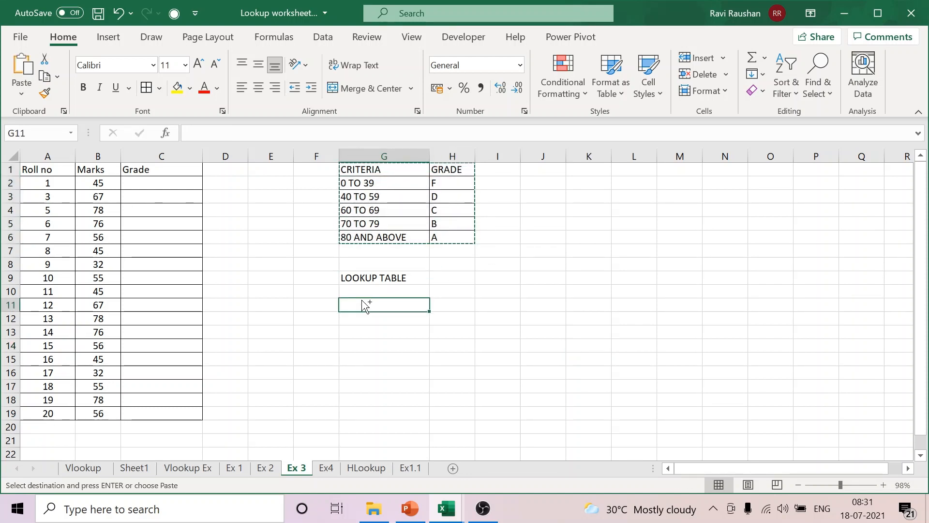
pyautogui.hotkey('ctrl', 'v')
pyautogui.moveTo(346, 173); pyautogui.dragTo(460, 240)
pyautogui.click(554, 247)
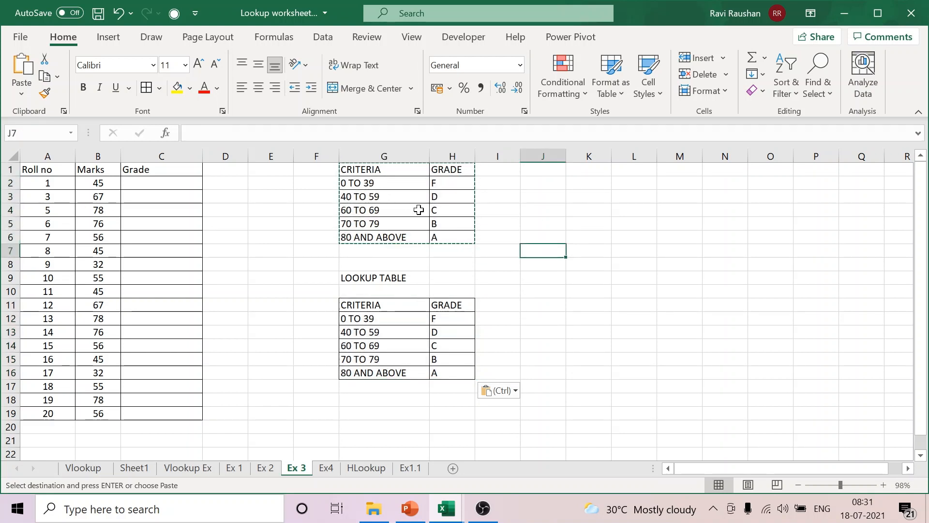
pyautogui.click(573, 289)
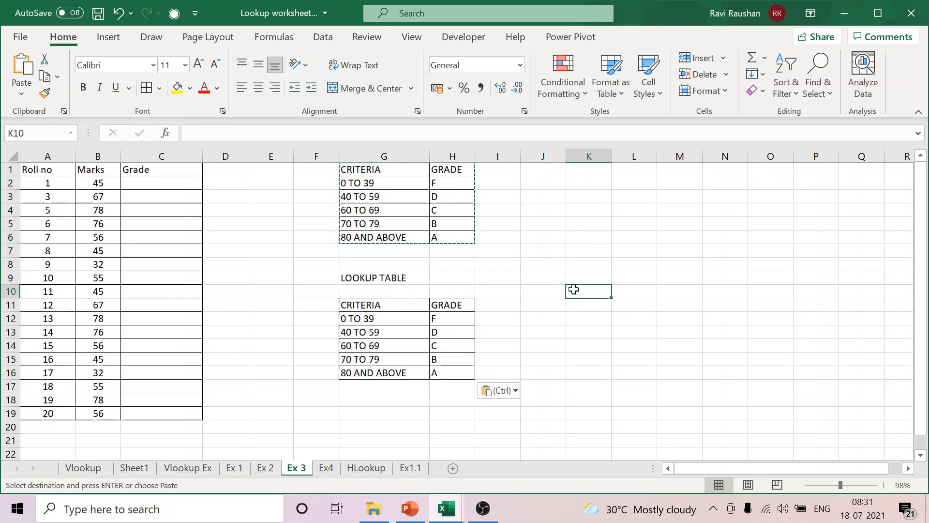
# Step: Replace the first two ranges of the copied table with 0 in G12, centered, and 40 in G13
pyautogui.click(384, 316)
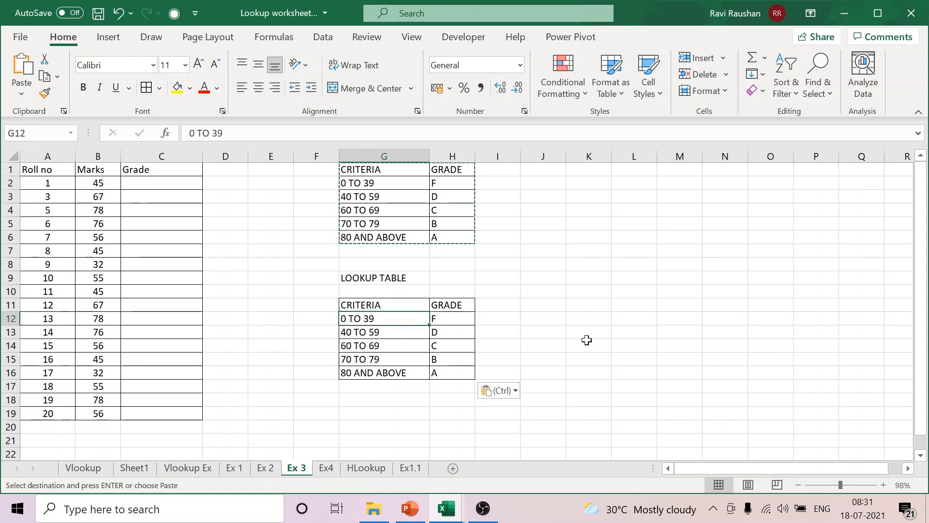
pyautogui.write('0')
pyautogui.click(573, 347)
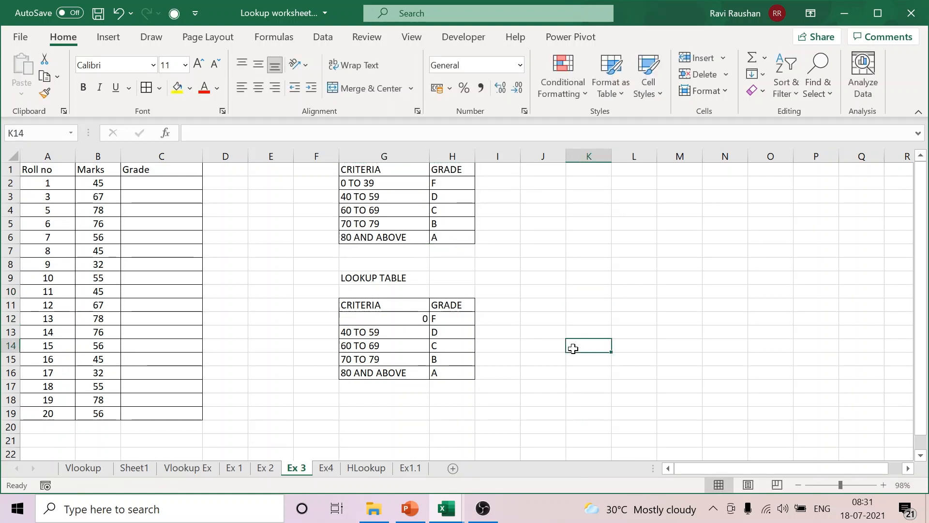
pyautogui.click(387, 318)
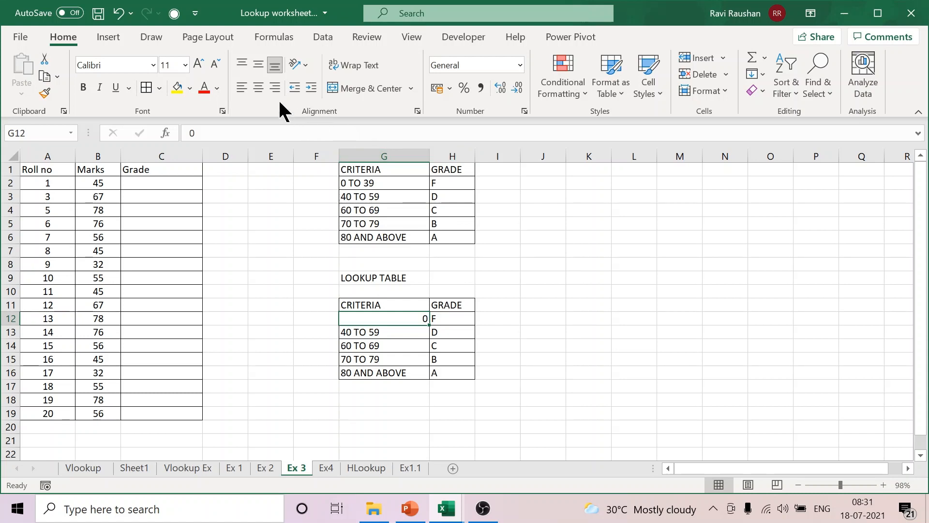
pyautogui.click(258, 88)
pyautogui.click(389, 332)
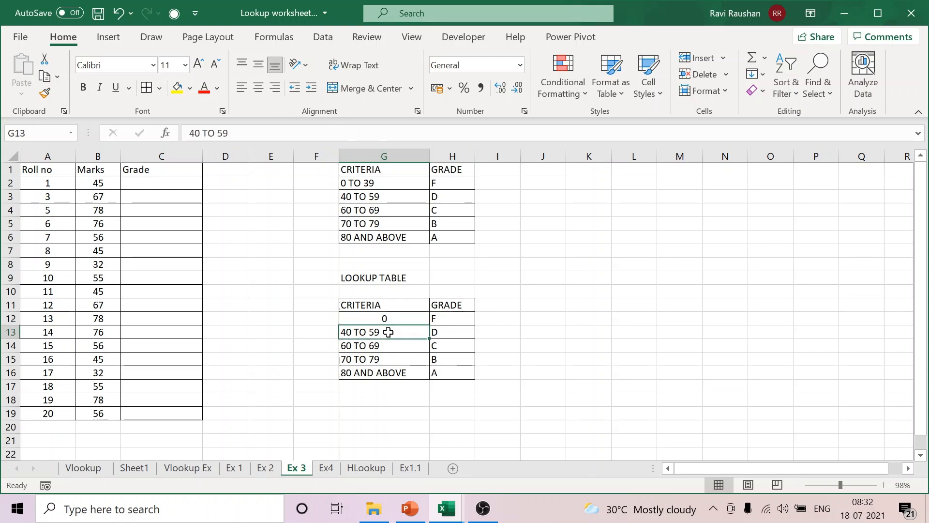
pyautogui.write('40')
pyautogui.click(556, 374)
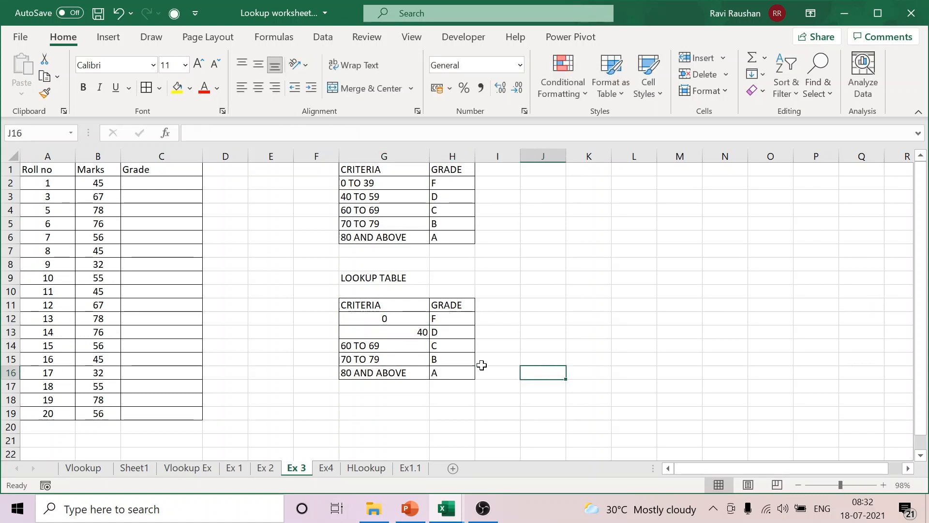
# Step: Center all the criteria values in G12:G16 of the lookup table
pyautogui.moveTo(387, 318); pyautogui.dragTo(387, 373)
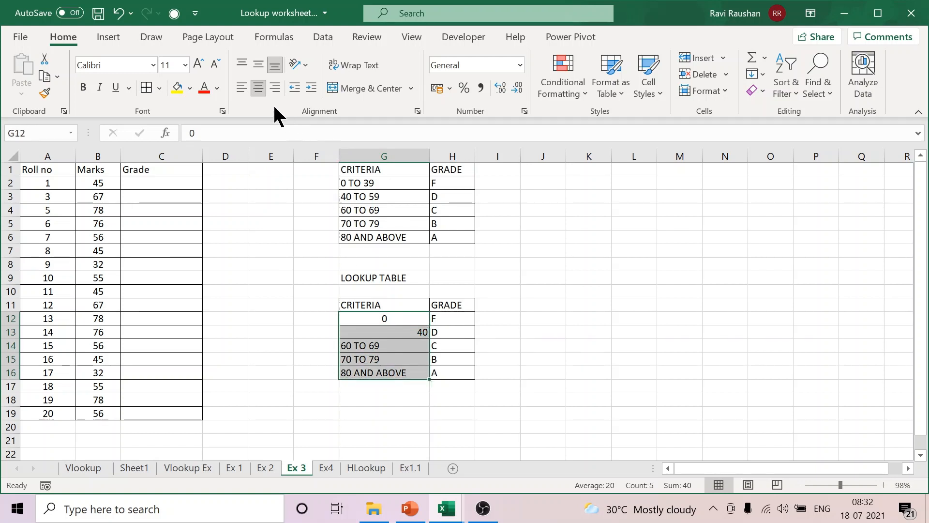
pyautogui.click(260, 86)
pyautogui.click(258, 88)
pyautogui.click(570, 262)
pyautogui.click(403, 322)
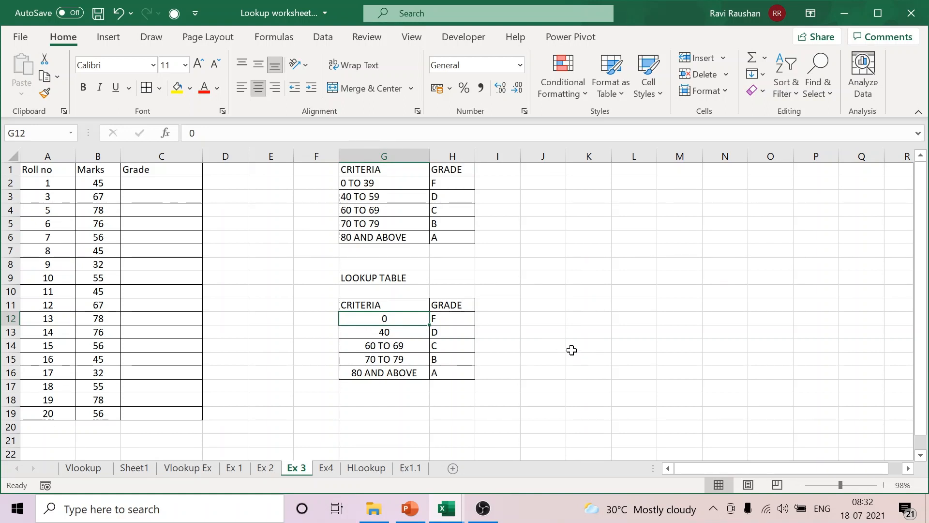
# Step: Replace the remaining criteria ranges in G14:G16 with their lower limits 60, 70 and 80
pyautogui.click(409, 349)
pyautogui.write('6')
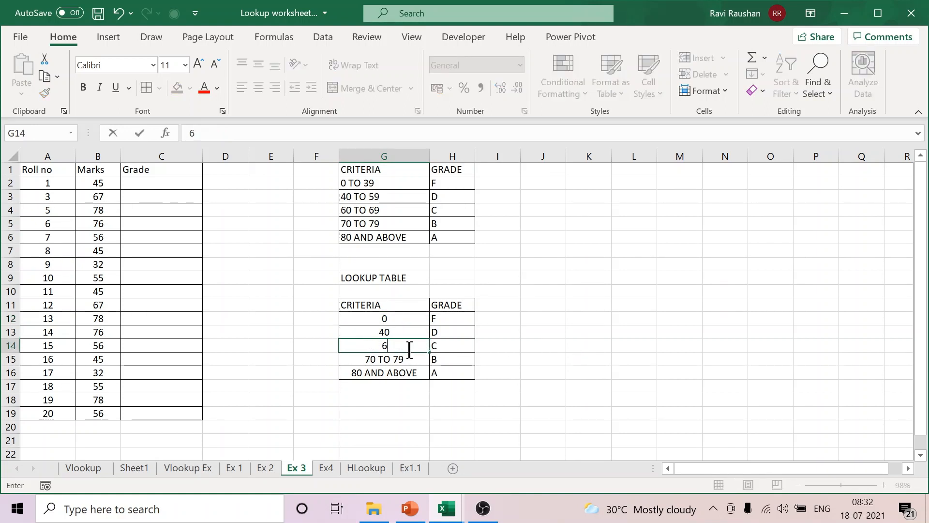
pyautogui.write('0')
pyautogui.click(532, 385)
pyautogui.click(409, 361)
pyautogui.write('7')
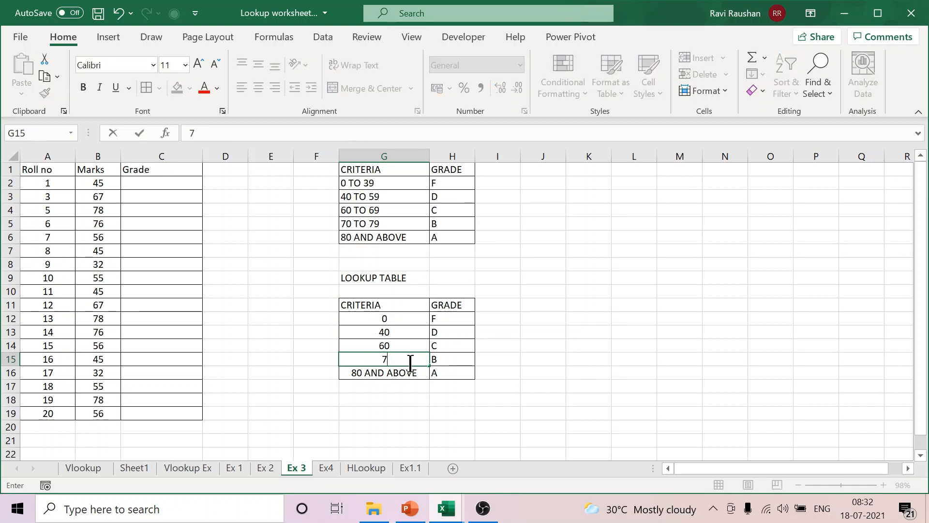
pyautogui.write('0')
pyautogui.click(411, 371)
pyautogui.write('80')
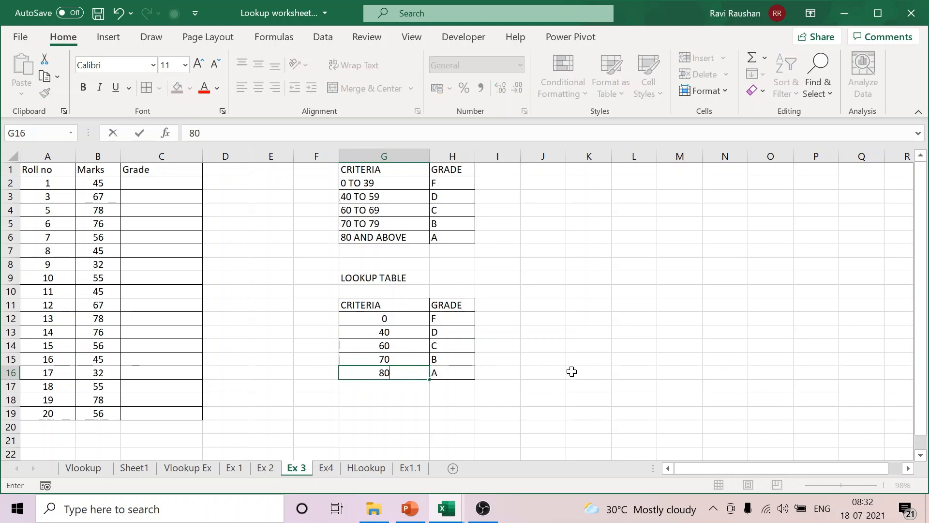
pyautogui.click(572, 371)
# Step: Examine how the lower limits in G12:G14 define the marks ranges for the grades beside them
pyautogui.click(408, 319)
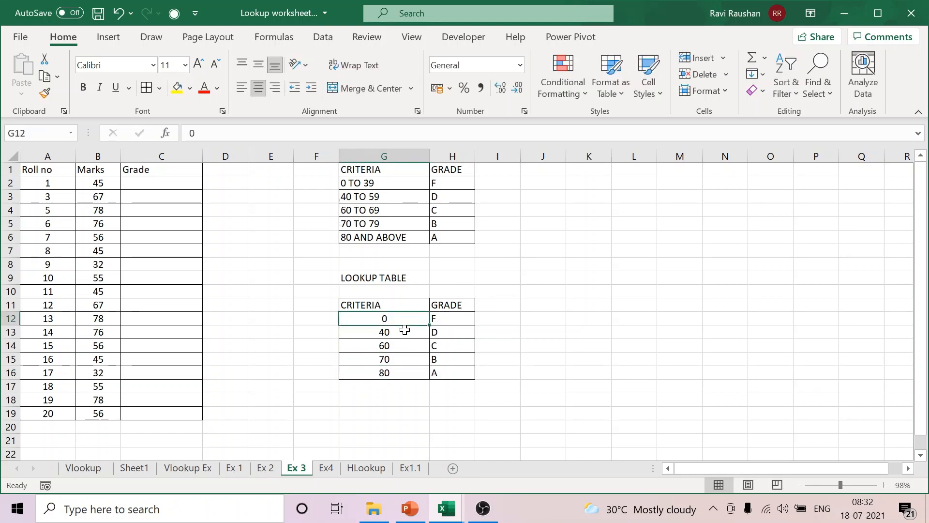
pyautogui.click(404, 330)
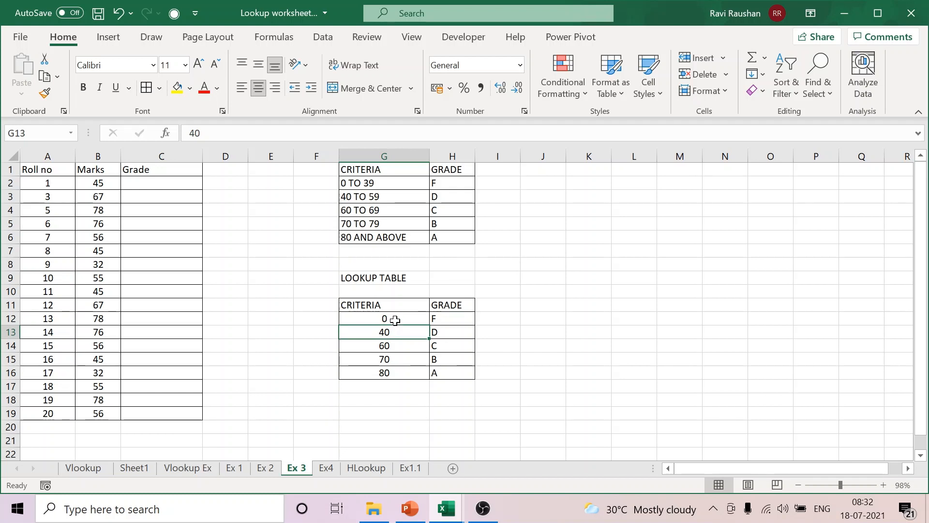
pyautogui.click(395, 320)
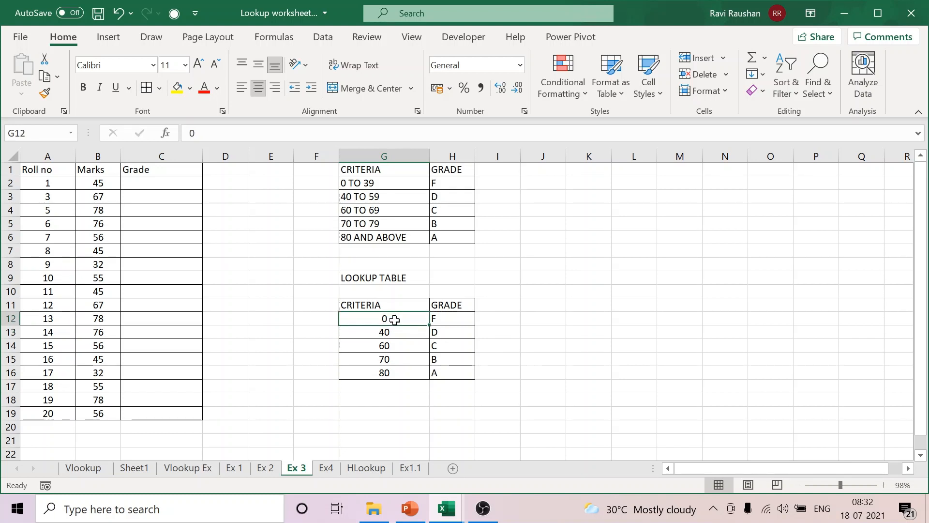
pyautogui.click(442, 320)
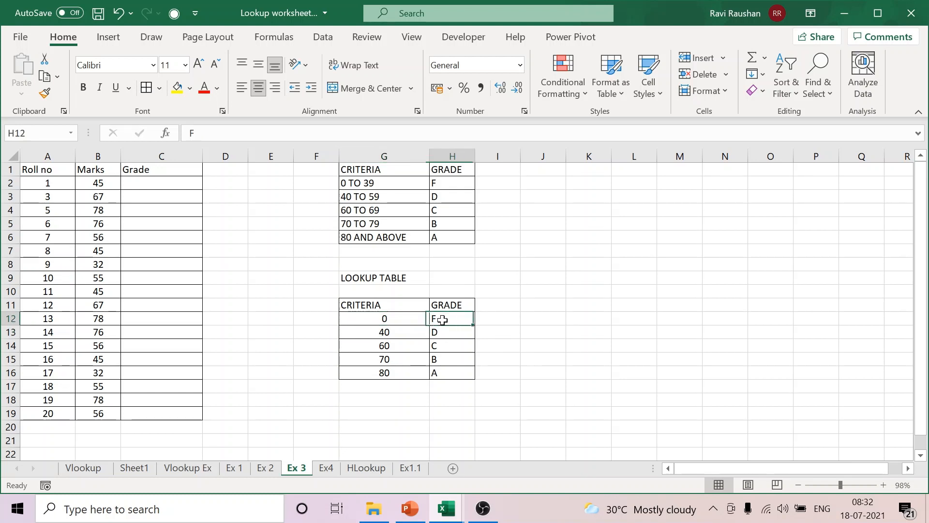
pyautogui.click(398, 346)
pyautogui.click(400, 332)
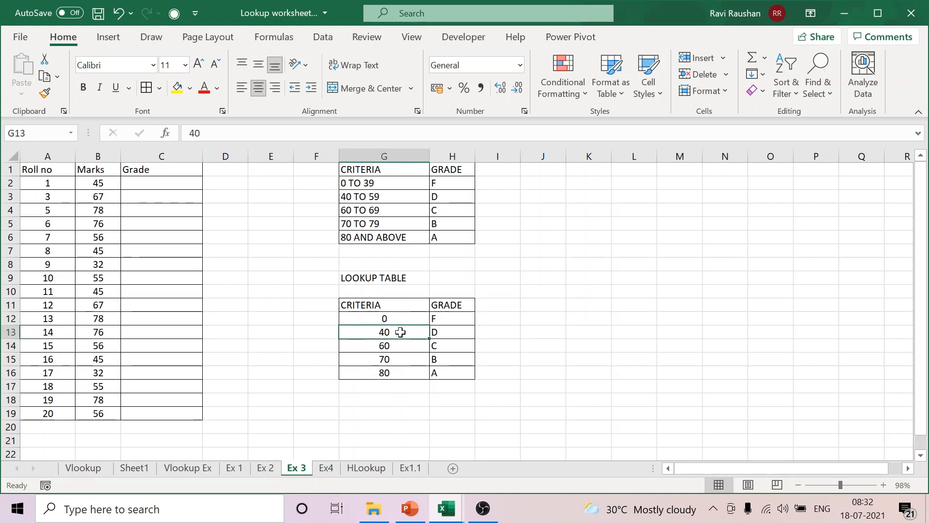
pyautogui.click(412, 320)
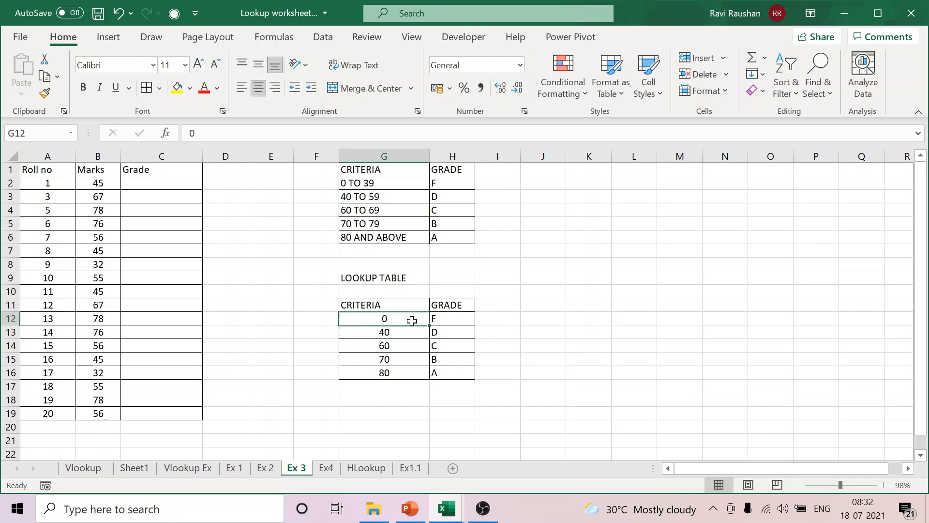
# Step: Center the grades along with their criteria in G12:H16
pyautogui.moveTo(412, 321); pyautogui.dragTo(444, 370)
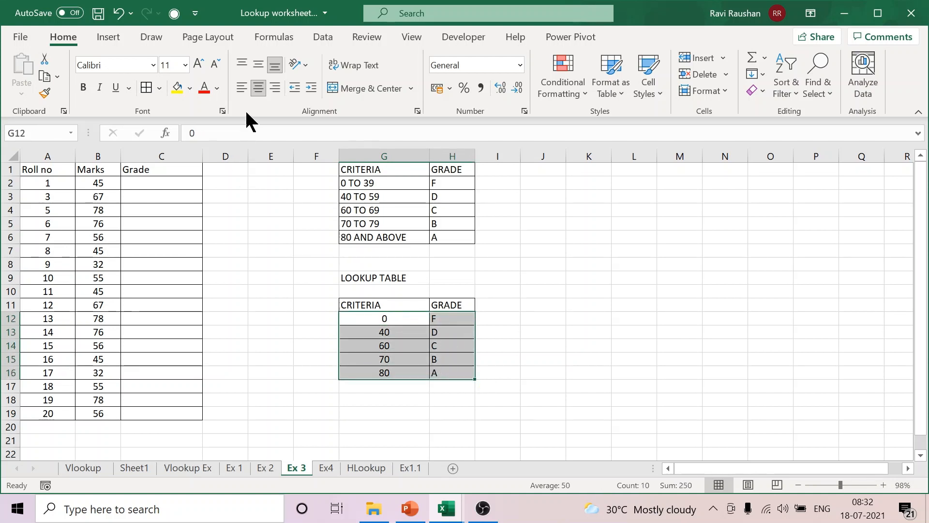
pyautogui.click(262, 84)
pyautogui.click(262, 83)
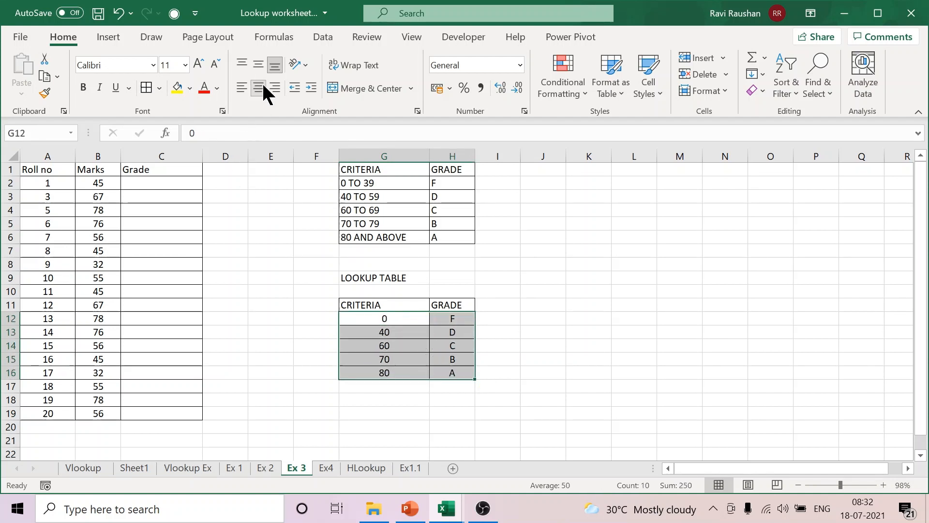
pyautogui.click(580, 327)
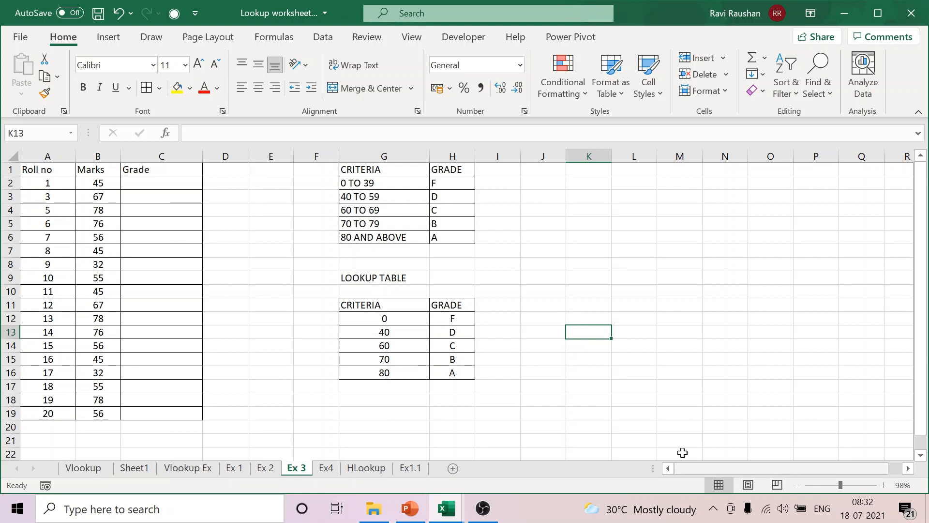
# Step: Enter a VLOOKUP in C2 that looks up B2 in G11:H16 and returns column 2 with TRUE for approximate match
pyautogui.click(169, 180)
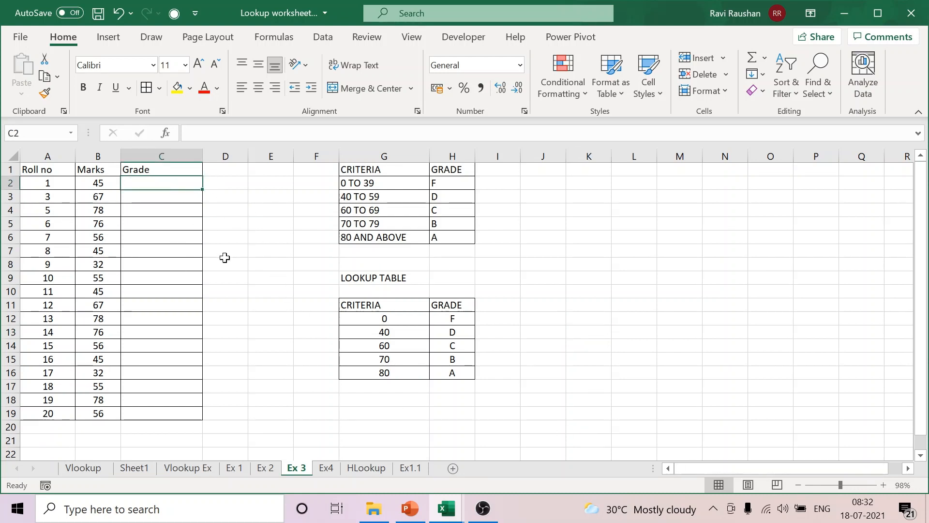
pyautogui.write('=')
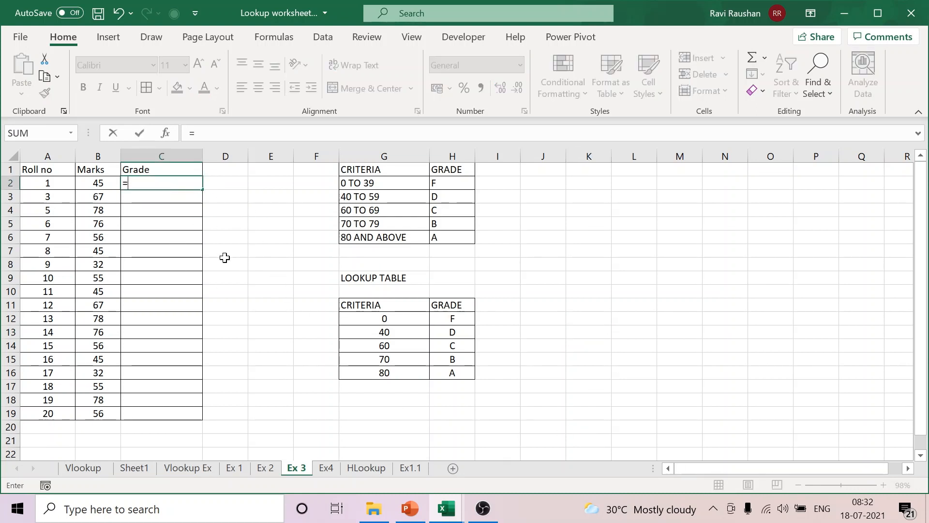
pyautogui.write('VLOO')
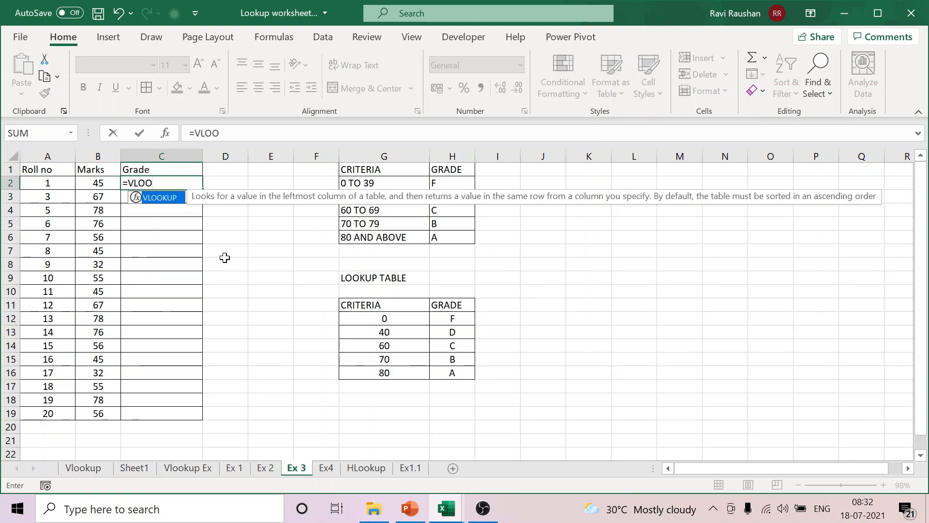
pyautogui.doubleClick(172, 197)
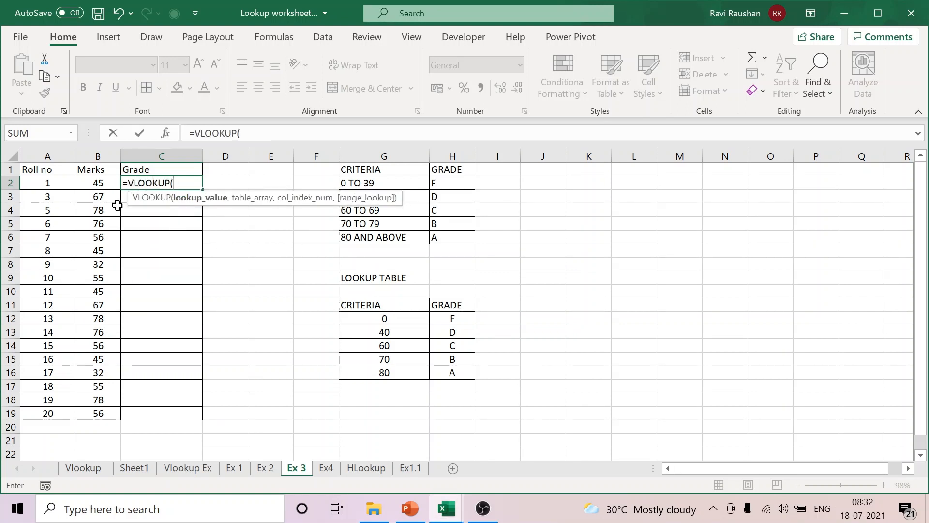
pyautogui.click(99, 187)
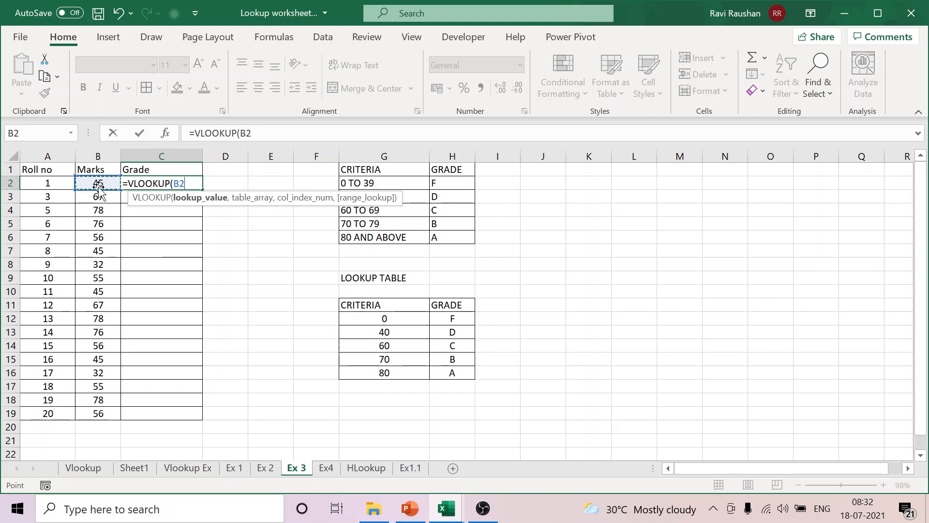
pyautogui.write(',')
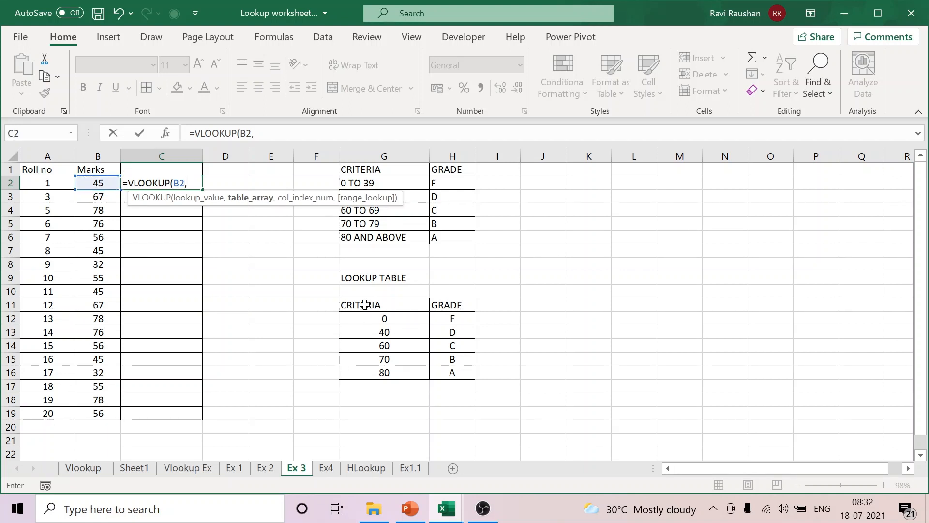
pyautogui.moveTo(369, 302); pyautogui.dragTo(442, 373)
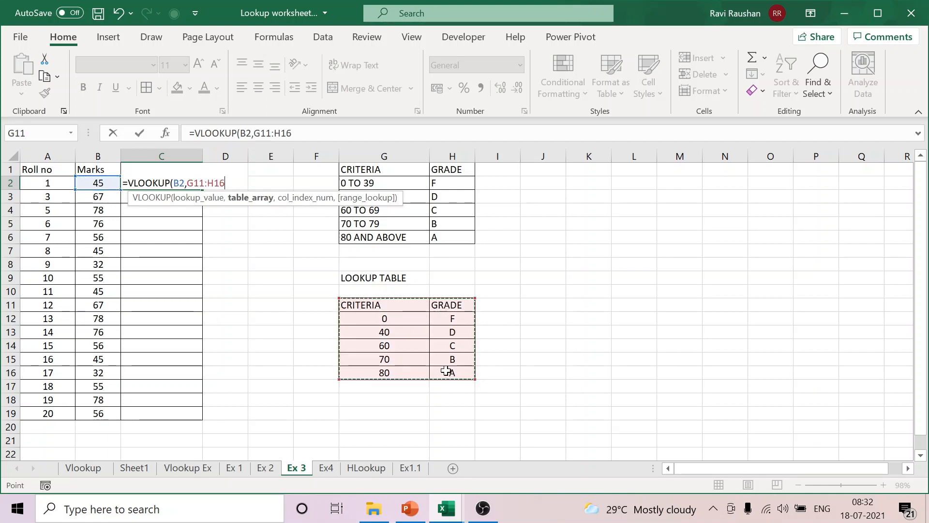
pyautogui.write(',')
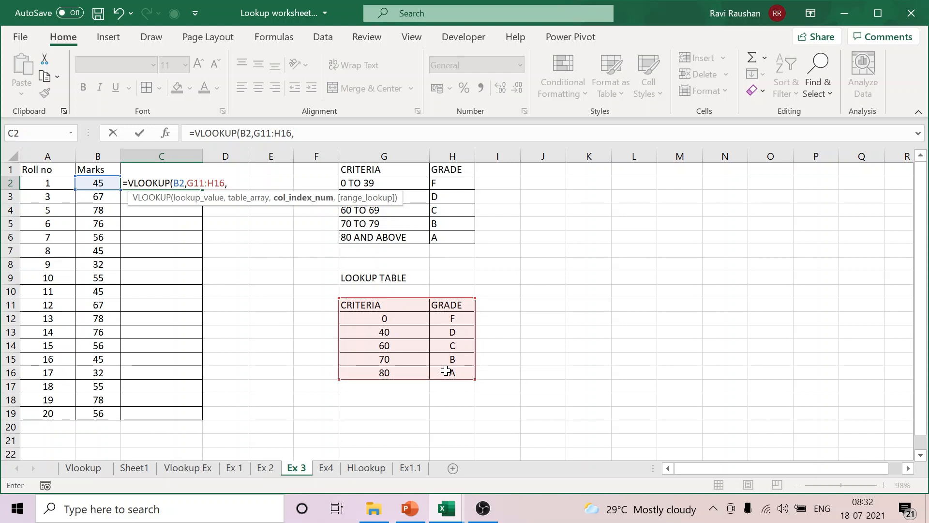
pyautogui.write('2')
pyautogui.click(330, 137)
pyautogui.write(',TRUE')
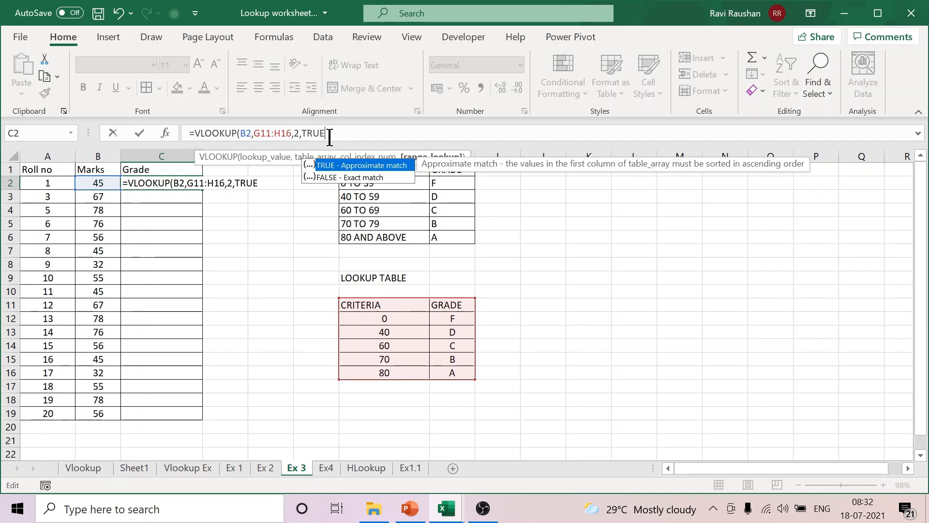
pyautogui.write(')')
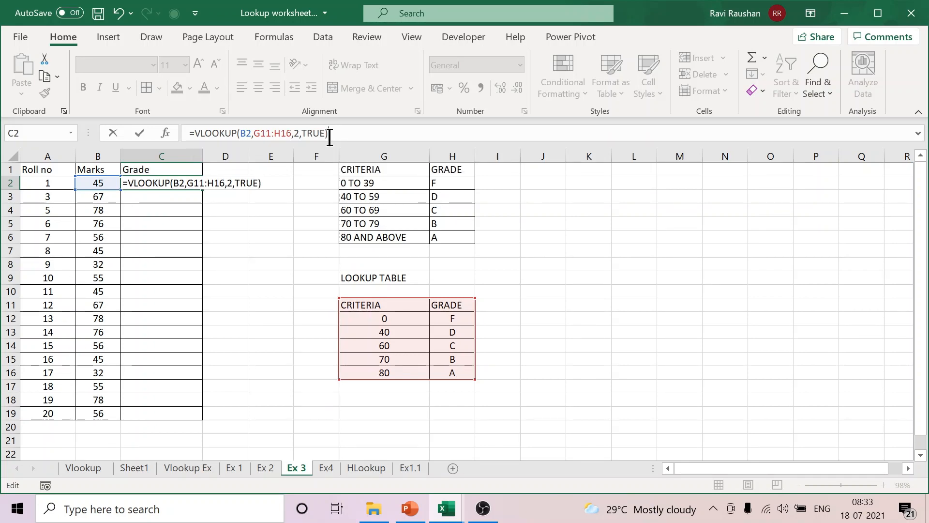
pyautogui.press('Return')
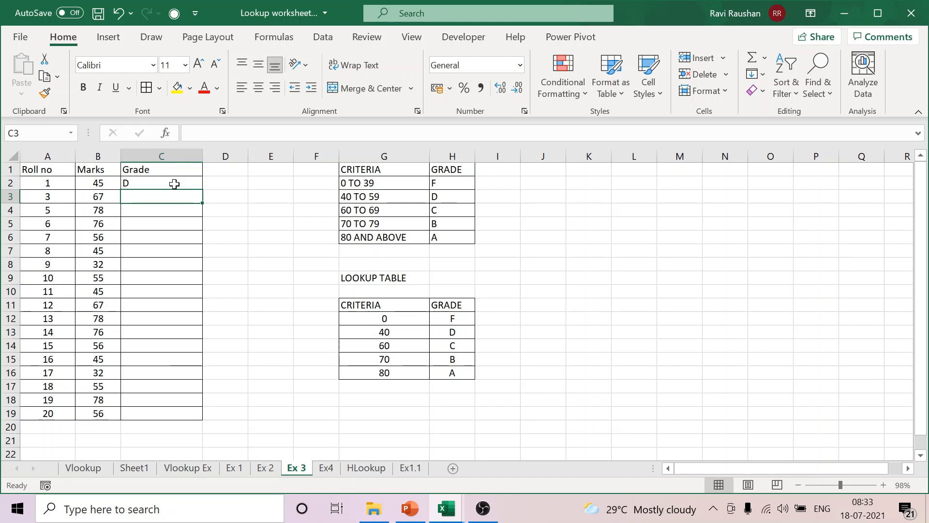
# Step: Center the Grade cells C2:C19 and make the table range in C2's formula absolute as $G$11:$H$16
pyautogui.moveTo(174, 184); pyautogui.dragTo(174, 414)
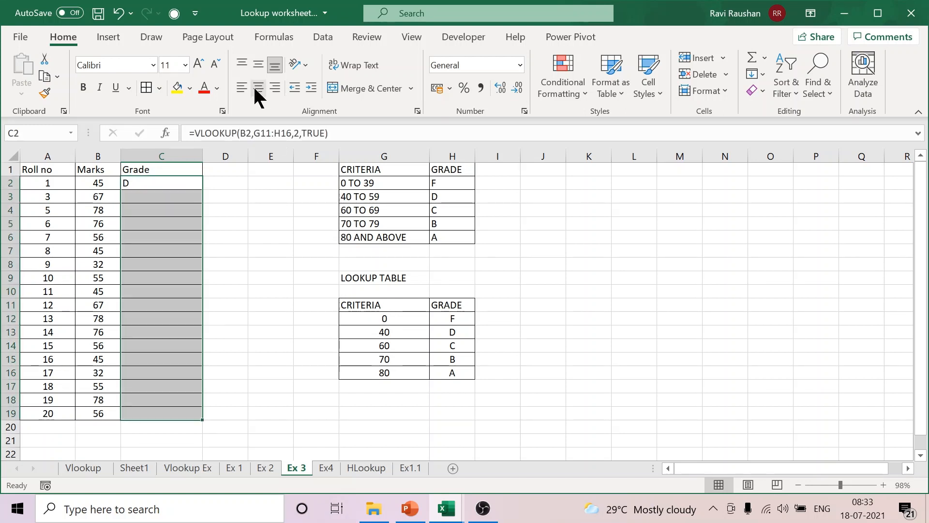
pyautogui.click(257, 89)
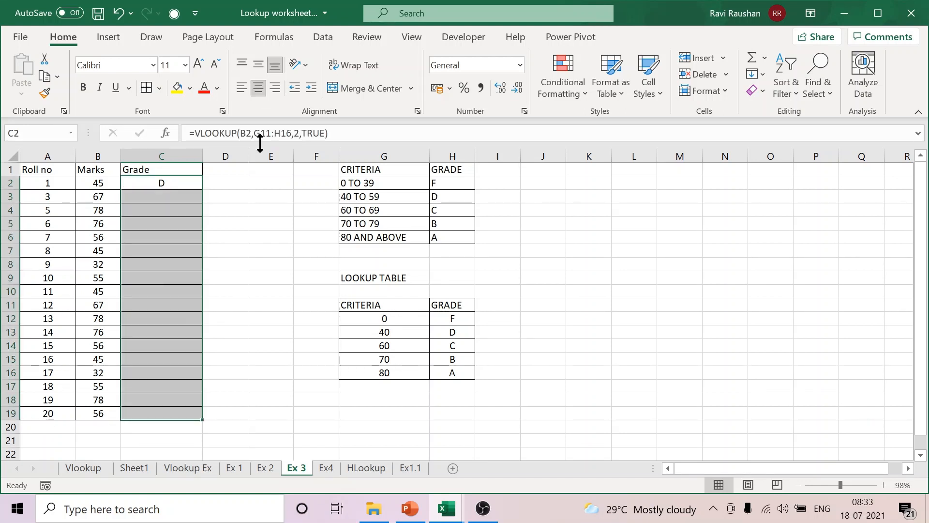
pyautogui.moveTo(253, 133); pyautogui.dragTo(293, 133)
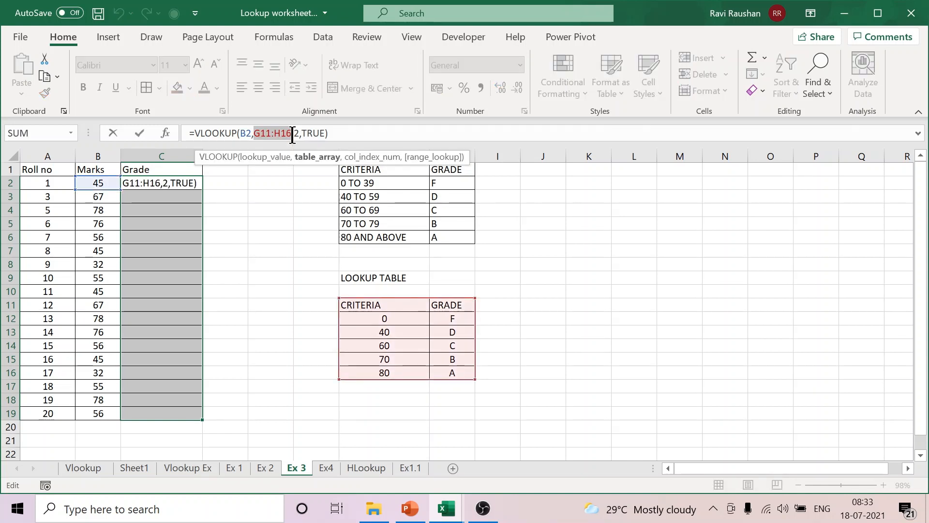
pyautogui.press('Return')
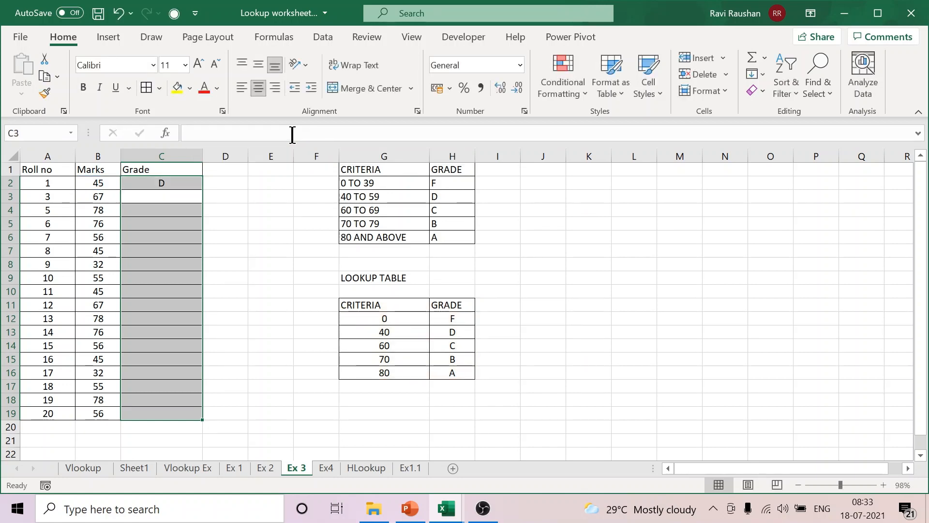
# Step: Fill the VLOOKUP formula from C2 down the Grade column to C19
pyautogui.click(180, 182)
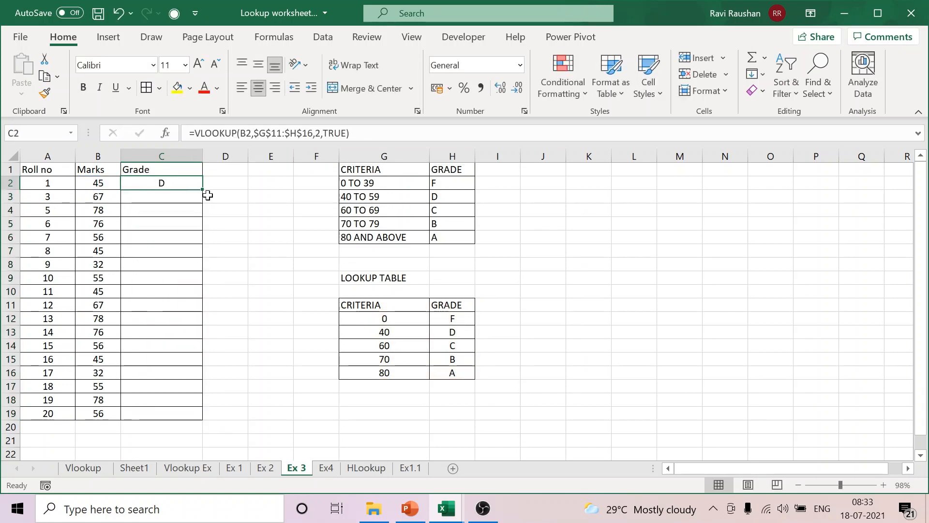
pyautogui.moveTo(202, 189); pyautogui.dragTo(233, 421)
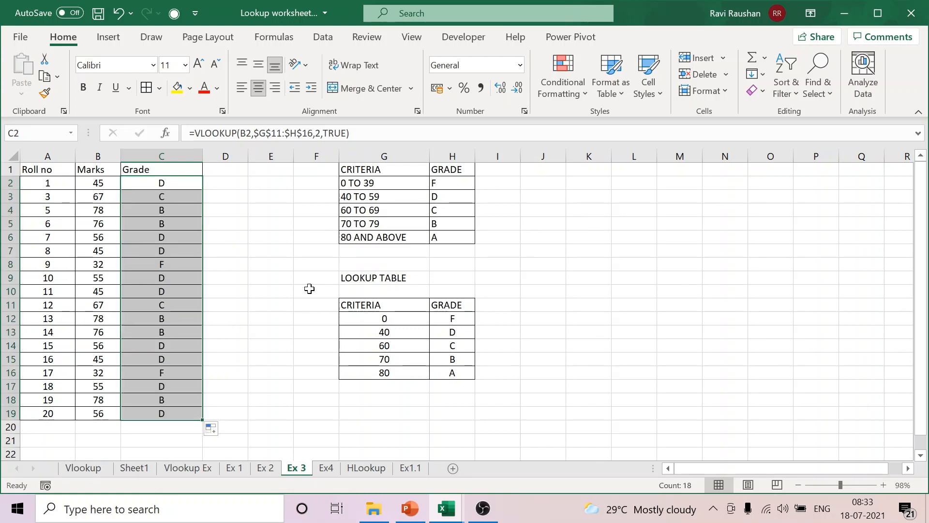
pyautogui.click(309, 289)
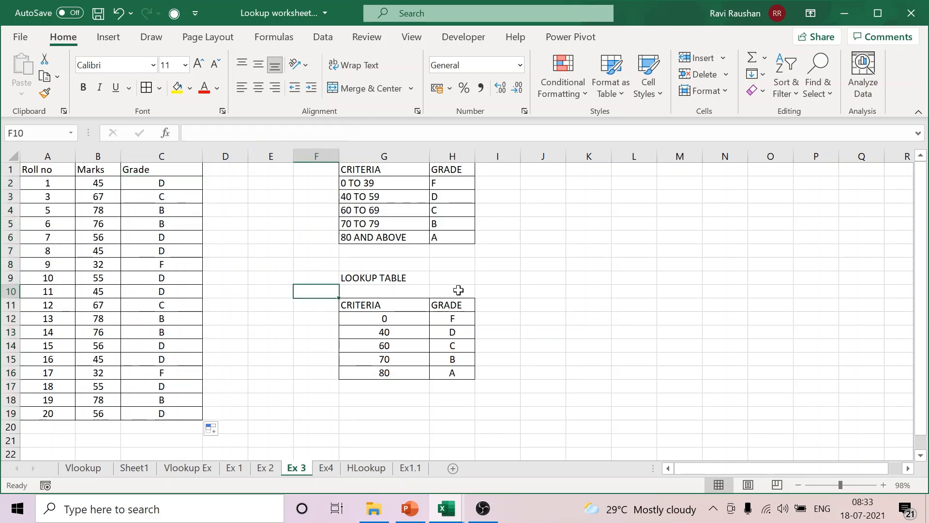
# Step: Switch to the Lookup Worksheet 2 workbook and widen column B on the Ex 6 Invoice sheet
pyautogui.moveTo(446, 507)
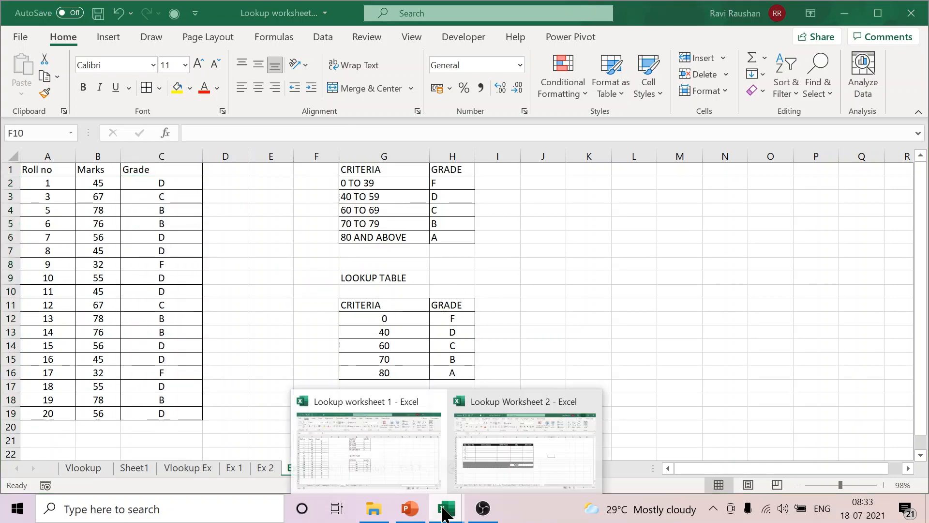
pyautogui.click(543, 457)
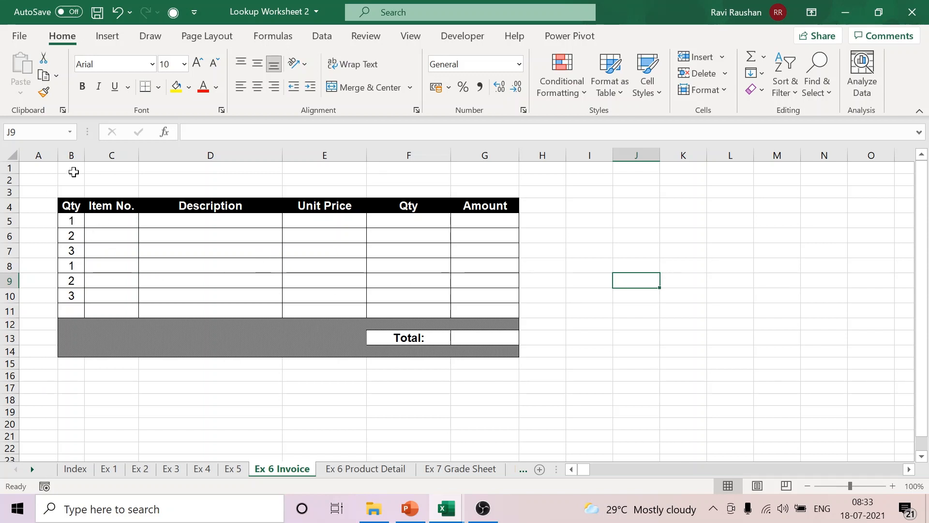
pyautogui.moveTo(85, 159); pyautogui.dragTo(115, 160)
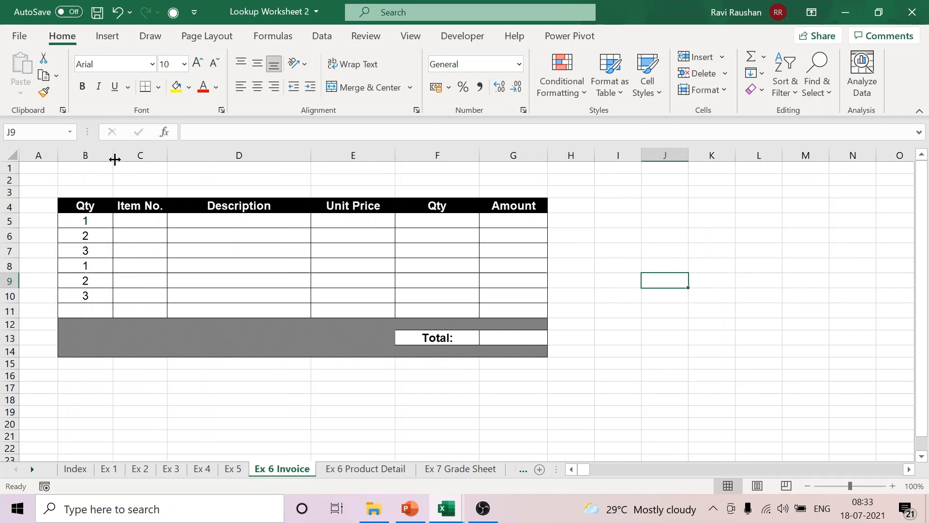
# Step: Change the header in B4 to "sl No" and number the invoice rows B5:B11 from 1 to 7
pyautogui.click(84, 207)
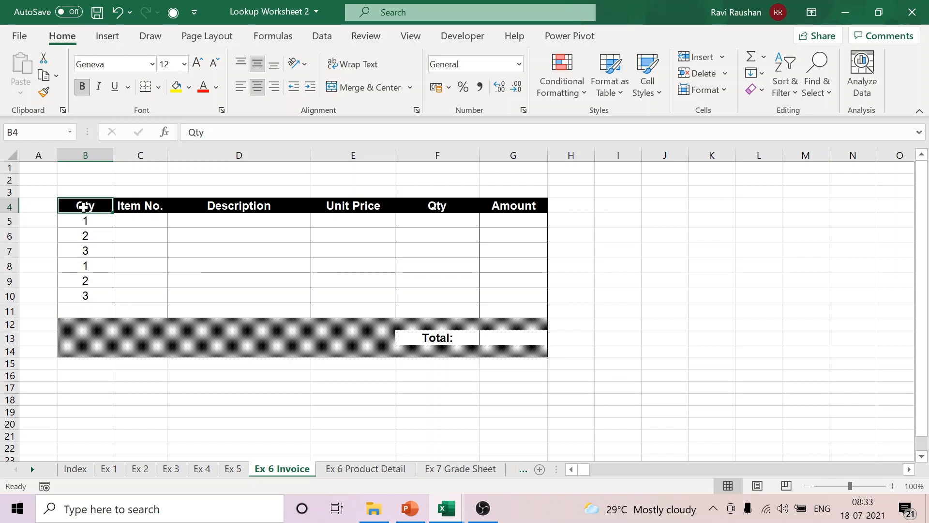
pyautogui.write('sl N')
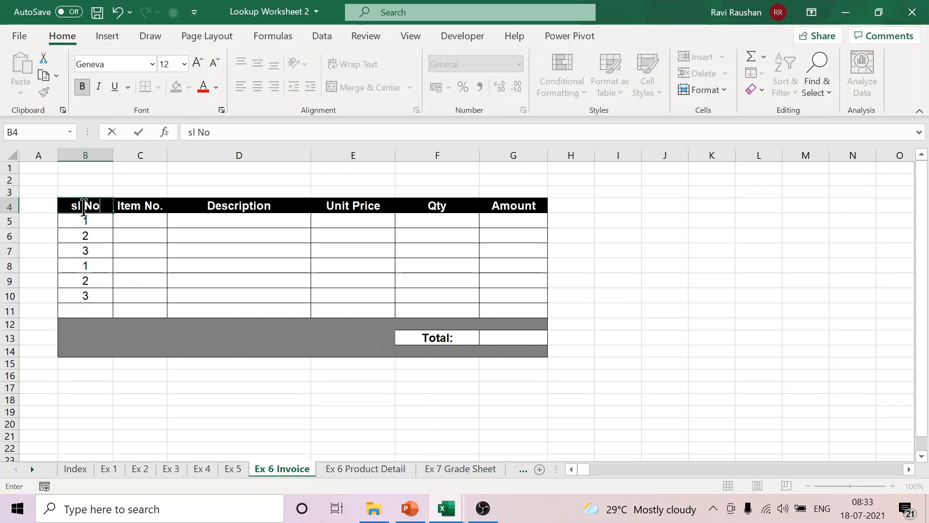
pyautogui.write('o')
pyautogui.moveTo(94, 226); pyautogui.dragTo(110, 318)
pyautogui.click(738, 308)
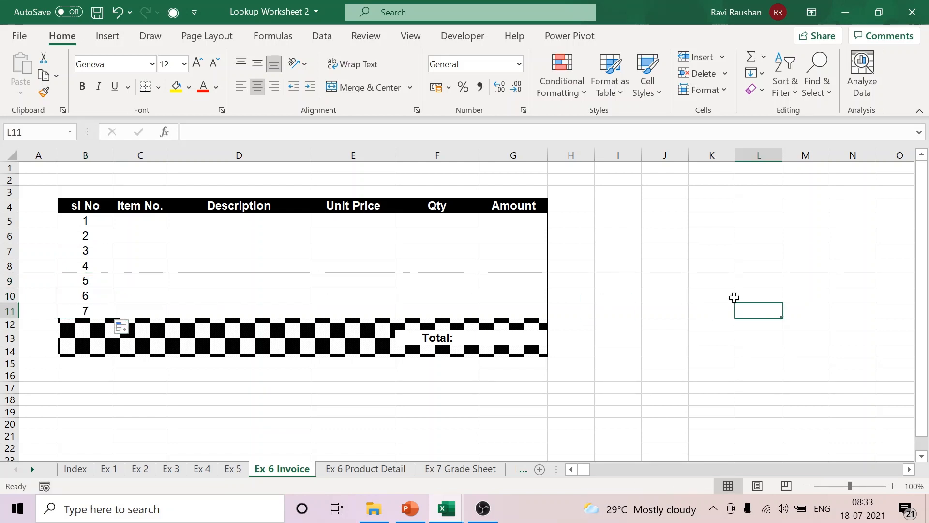
# Step: Examine the invoice columns from Item No. to Amount, and the product table on the Ex 6 Product Detail sheet
pyautogui.click(147, 223)
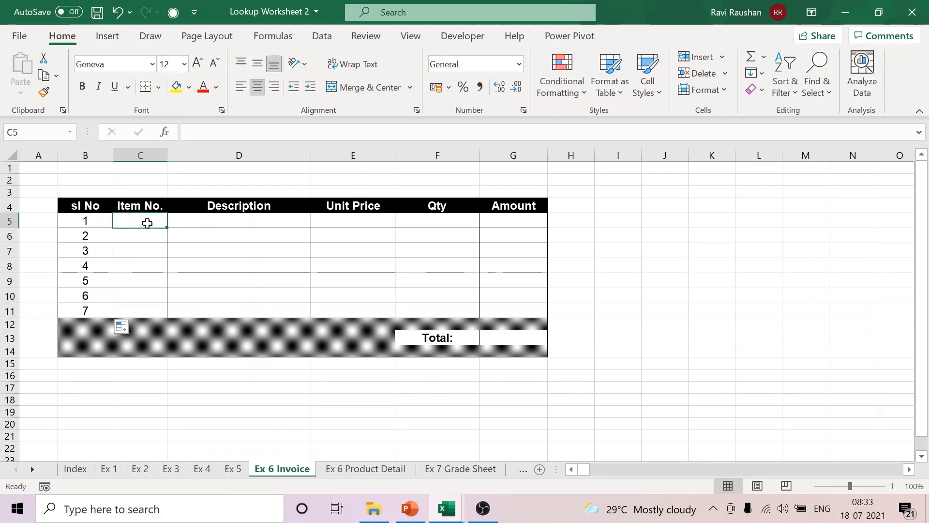
pyautogui.click(215, 215)
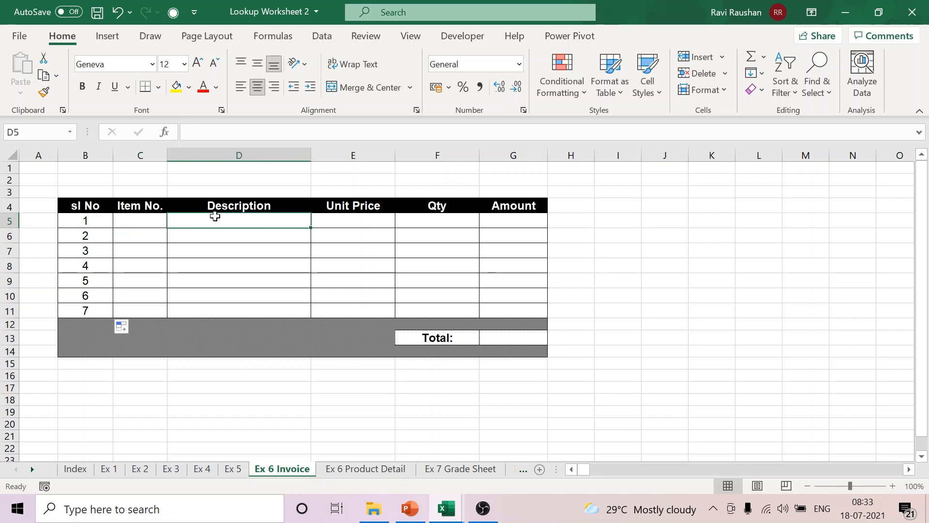
pyautogui.click(363, 224)
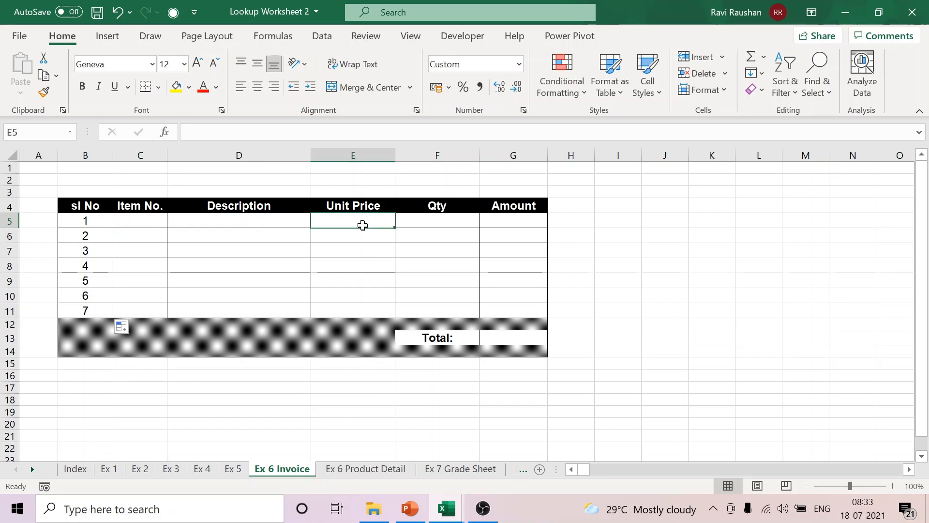
pyautogui.click(426, 225)
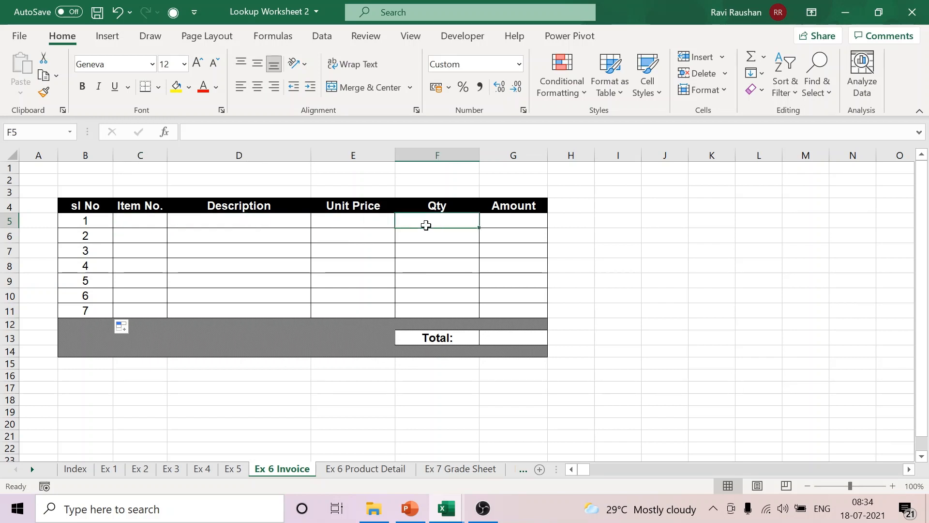
pyautogui.click(502, 224)
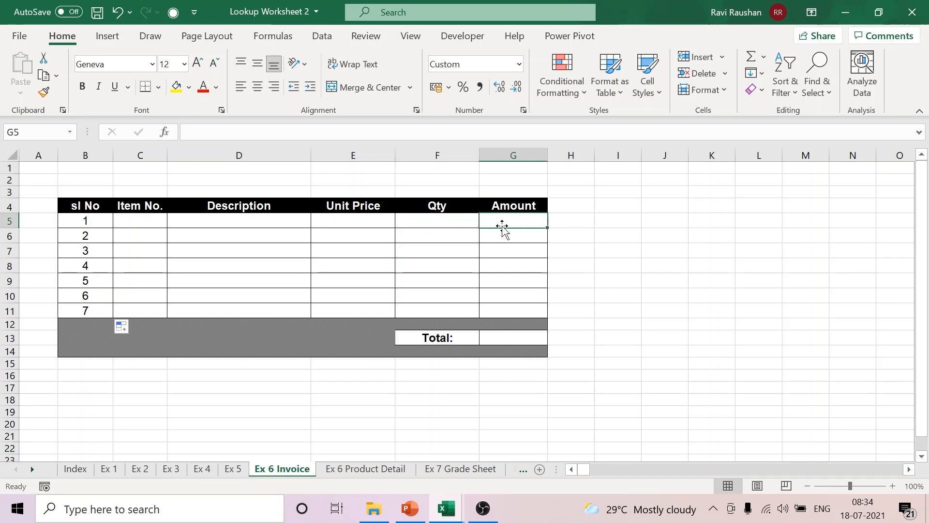
pyautogui.click(366, 469)
pyautogui.click(99, 198)
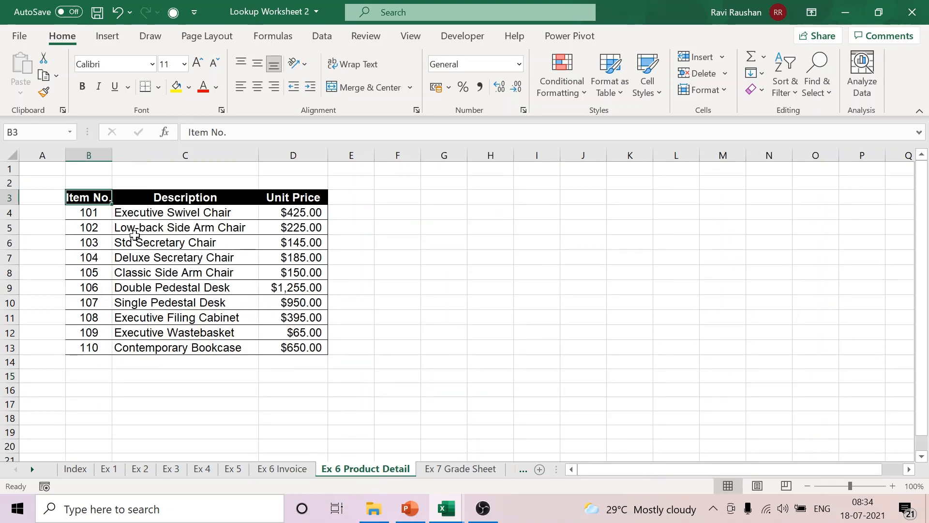
pyautogui.keyDown('shift'); pyautogui.click(300, 351); pyautogui.keyUp('shift')
pyautogui.click(429, 242)
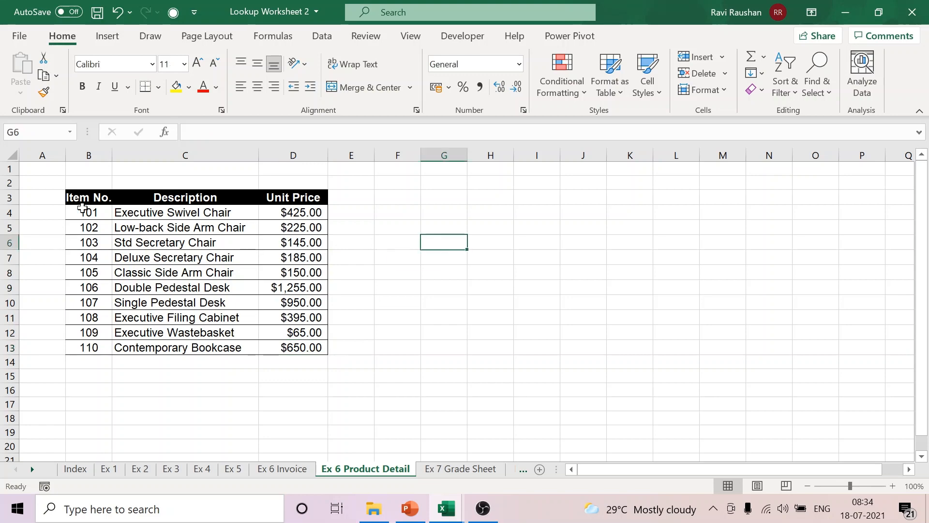
# Step: Apply All Borders to the product table in B3:D13
pyautogui.moveTo(78, 199); pyautogui.dragTo(310, 348)
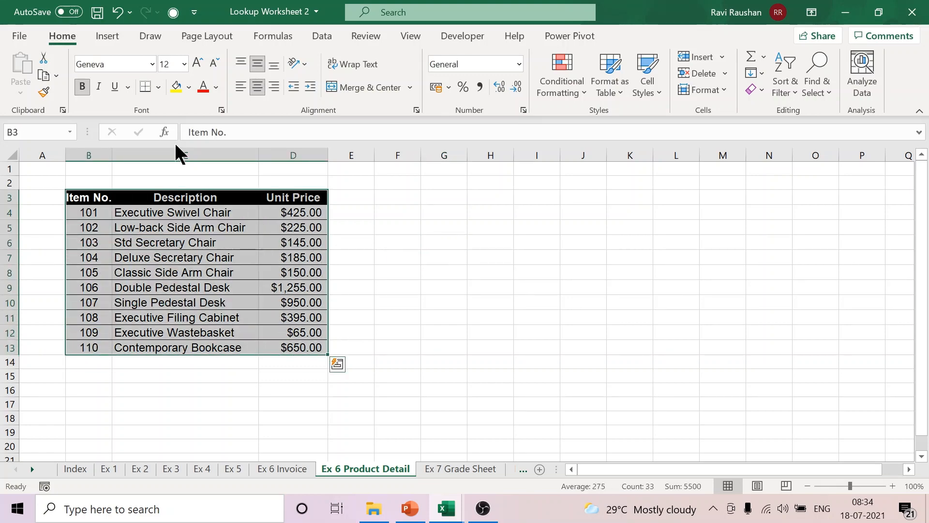
pyautogui.click(158, 87)
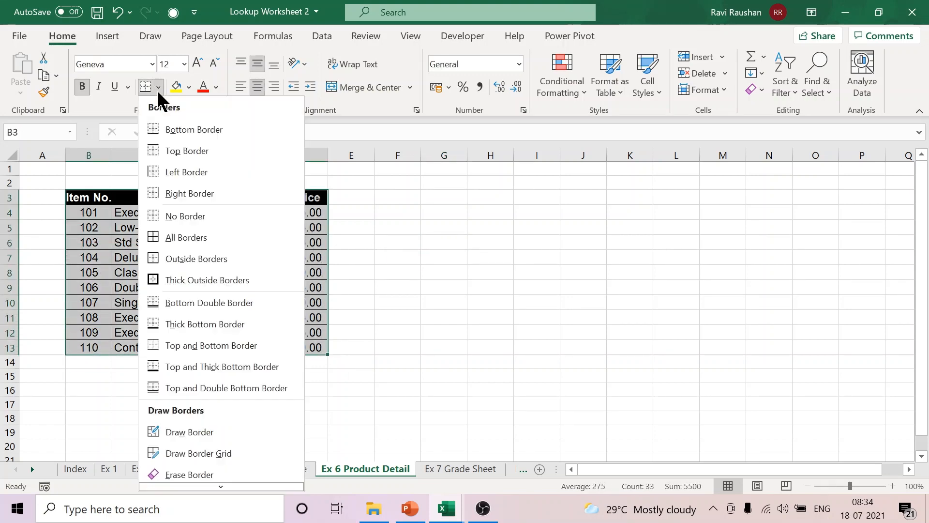
pyautogui.click(174, 237)
pyautogui.click(445, 240)
# Step: Check the first product's item number, description and unit price, and return to the Ex 6 Invoice sheet
pyautogui.click(90, 213)
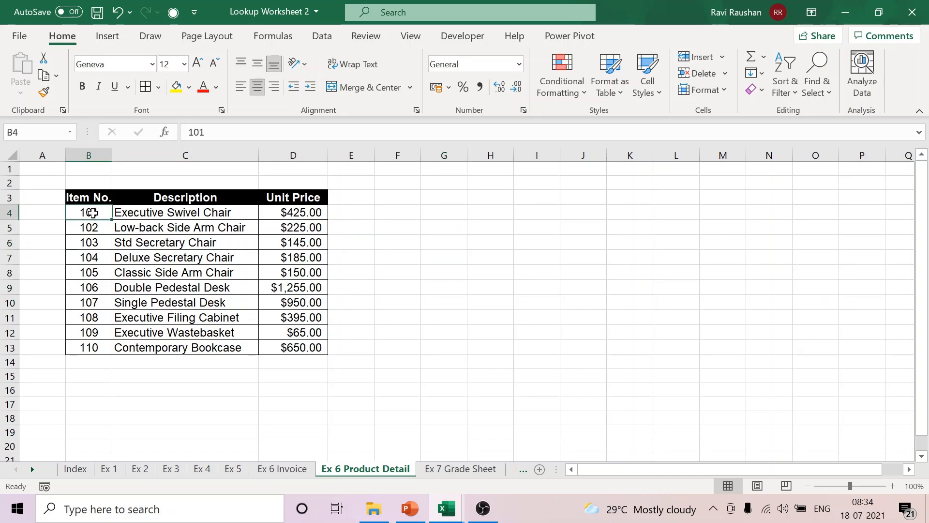
pyautogui.click(224, 214)
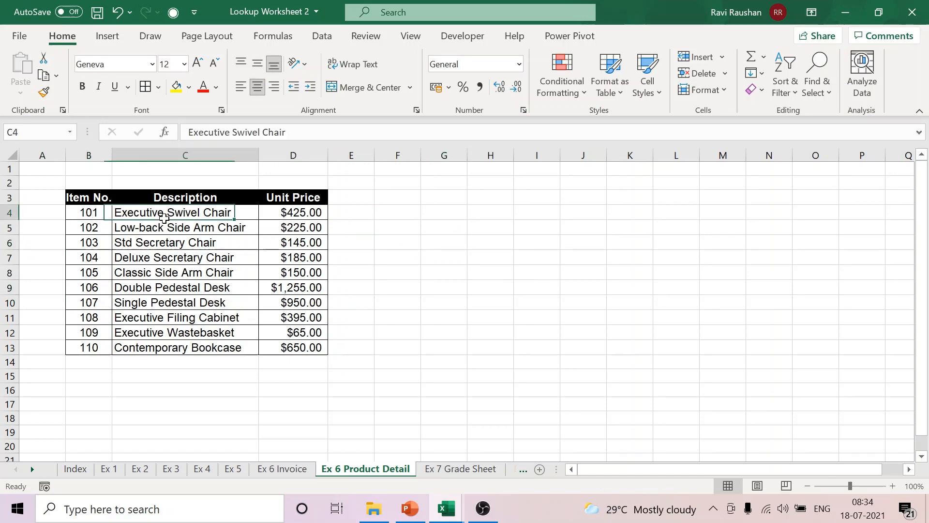
pyautogui.click(306, 214)
pyautogui.click(279, 469)
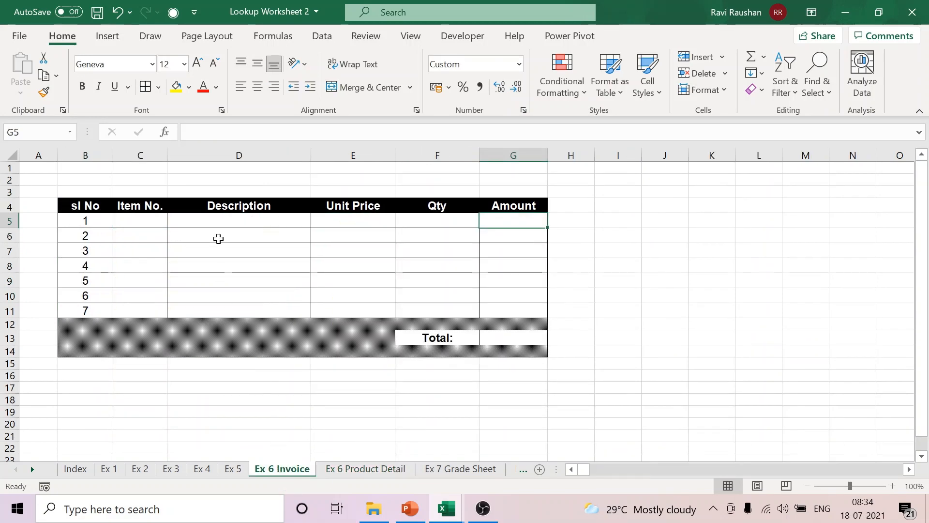
# Step: Add a List data validation to C5 with the source range B4:B13 on the Ex 6 Product Detail sheet
pyautogui.click(149, 221)
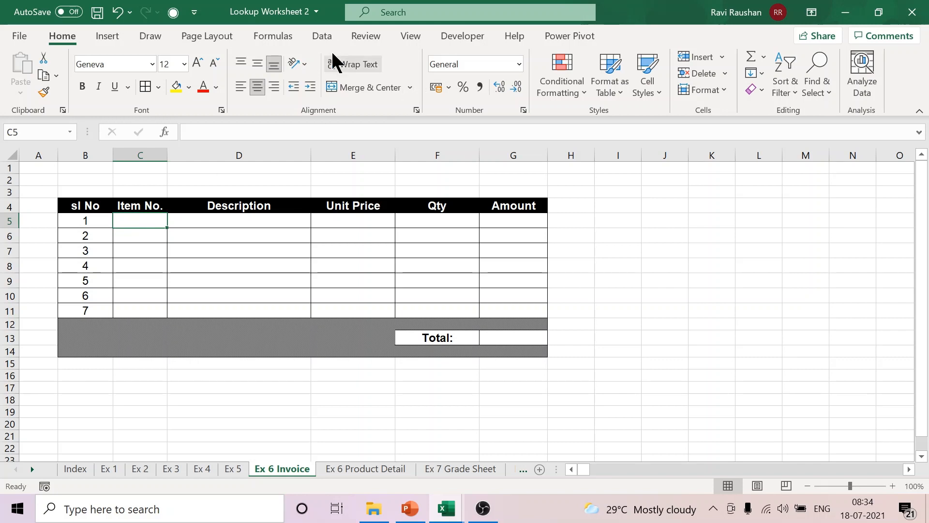
pyautogui.click(322, 37)
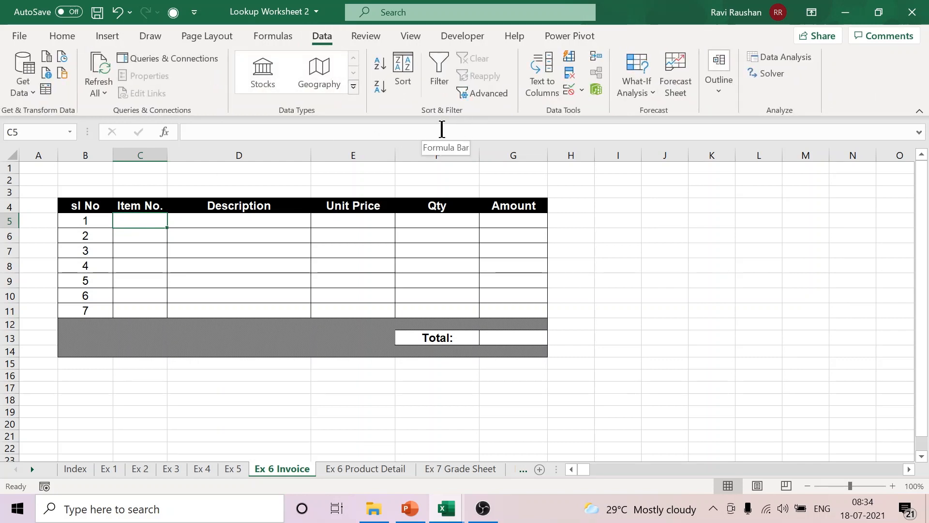
pyautogui.click(581, 90)
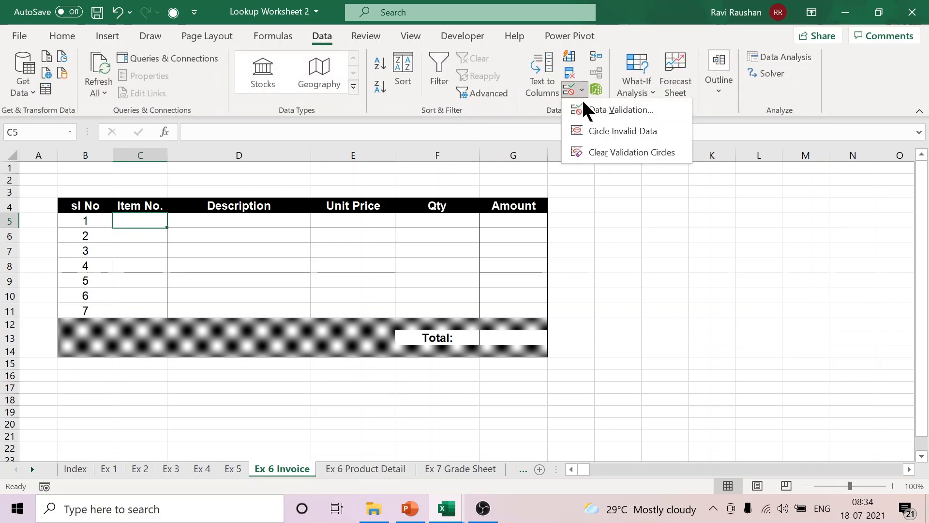
pyautogui.click(586, 111)
pyautogui.click(607, 186)
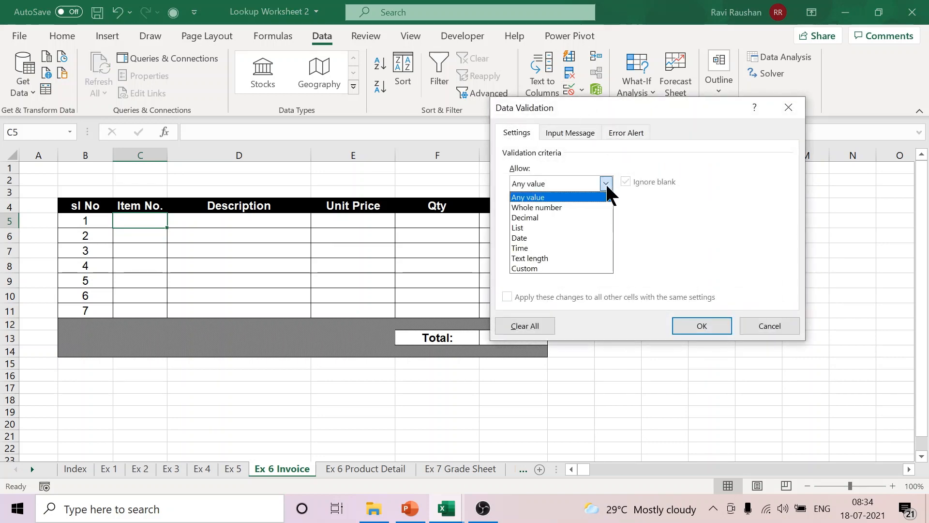
pyautogui.click(552, 228)
pyautogui.click(703, 245)
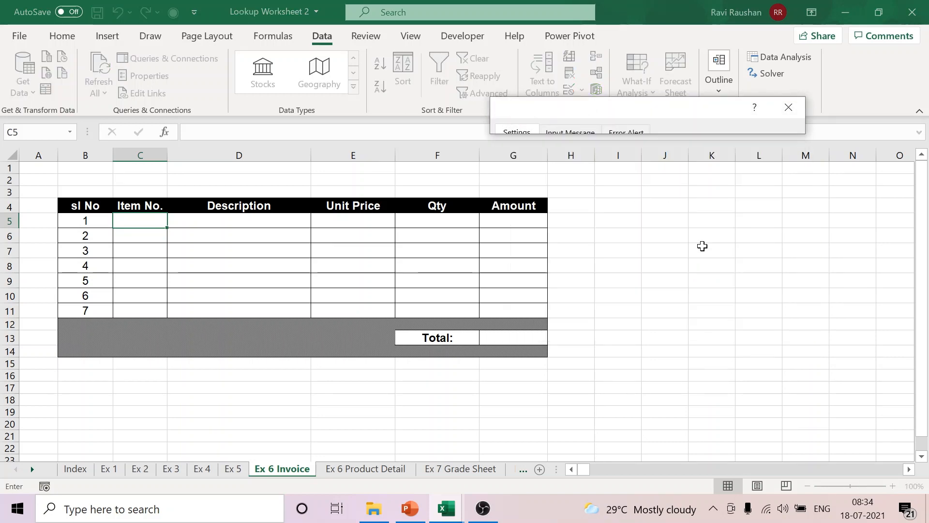
pyautogui.click(342, 468)
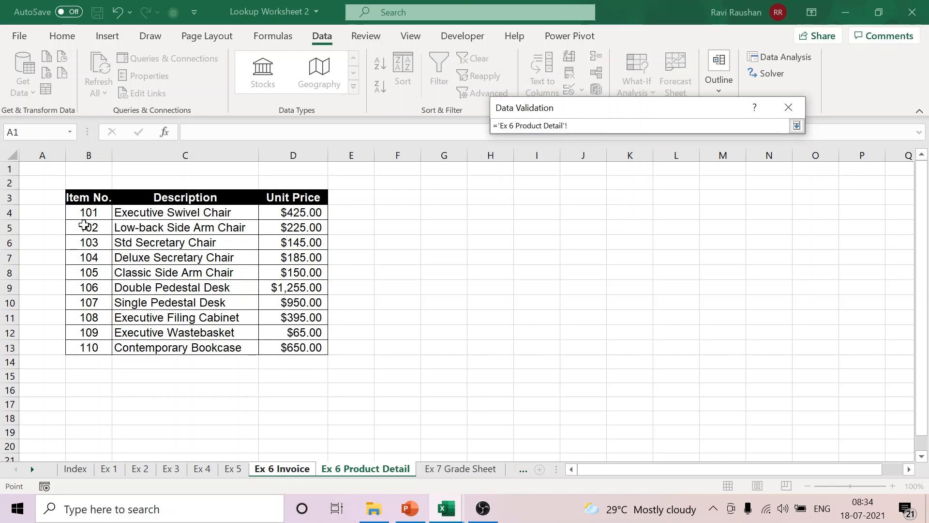
pyautogui.moveTo(83, 214); pyautogui.dragTo(86, 352)
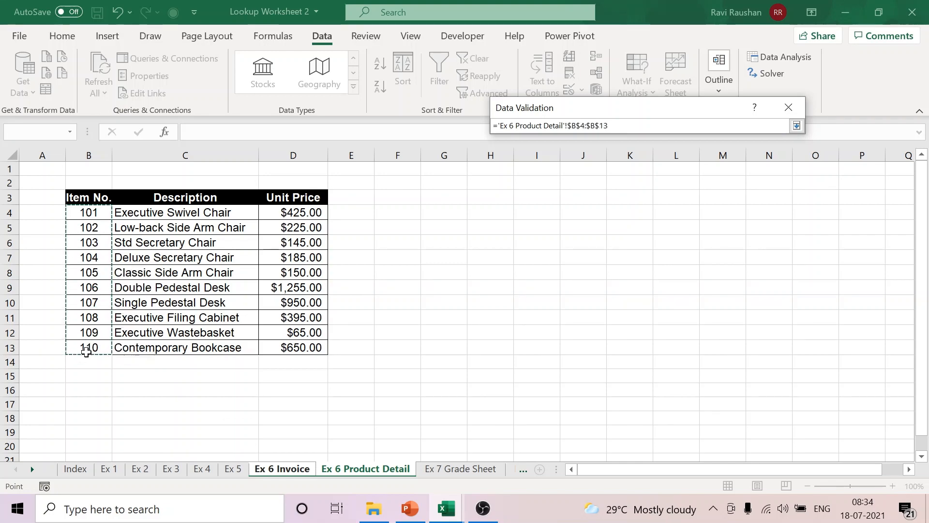
pyautogui.click(796, 126)
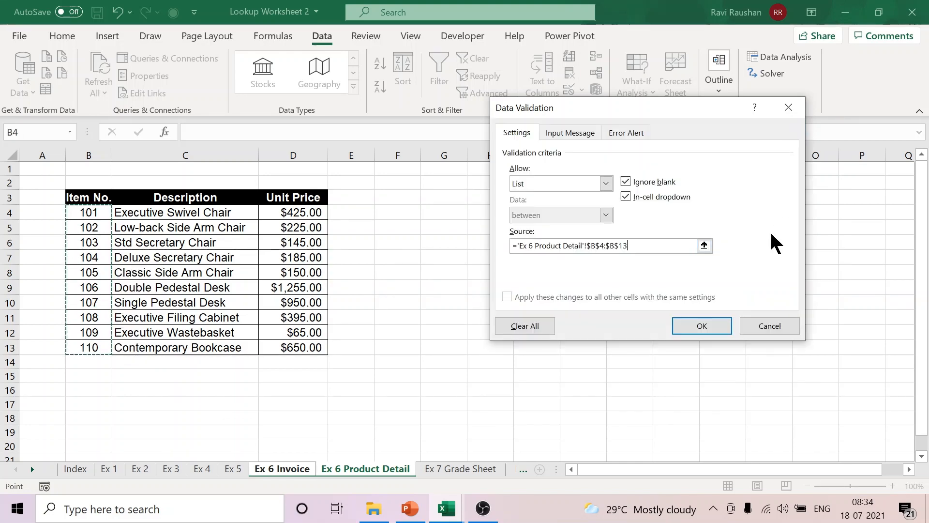
pyautogui.click(702, 326)
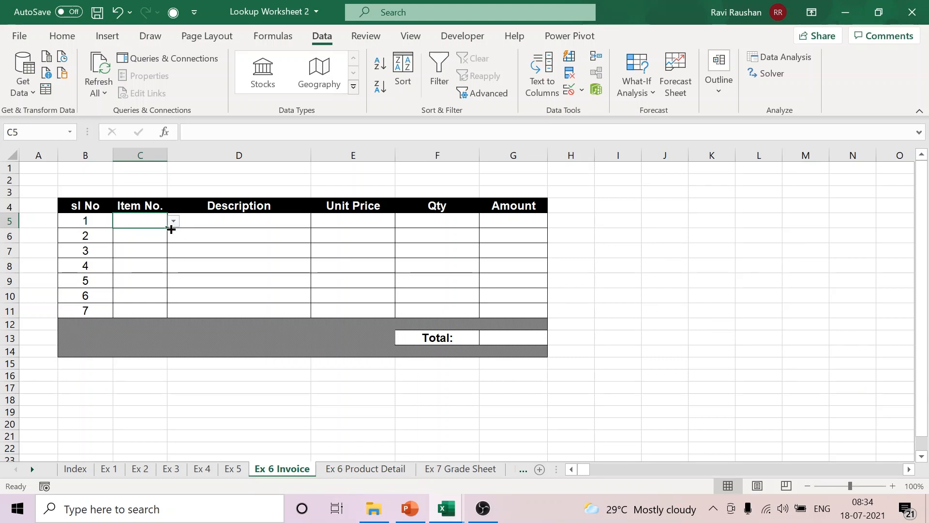
# Step: Try the item drop-down in C5 by choosing 106, and clear the cell again
pyautogui.click(173, 221)
pyautogui.click(142, 267)
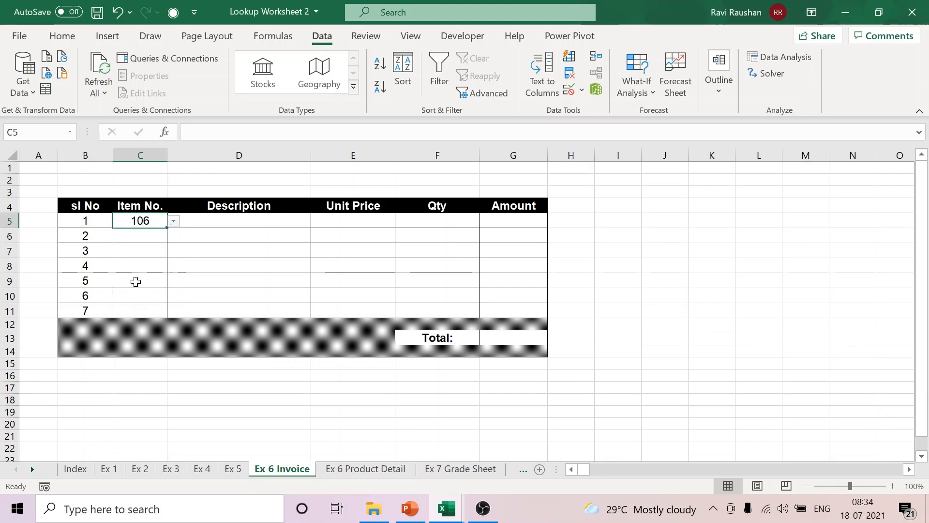
pyautogui.click(182, 389)
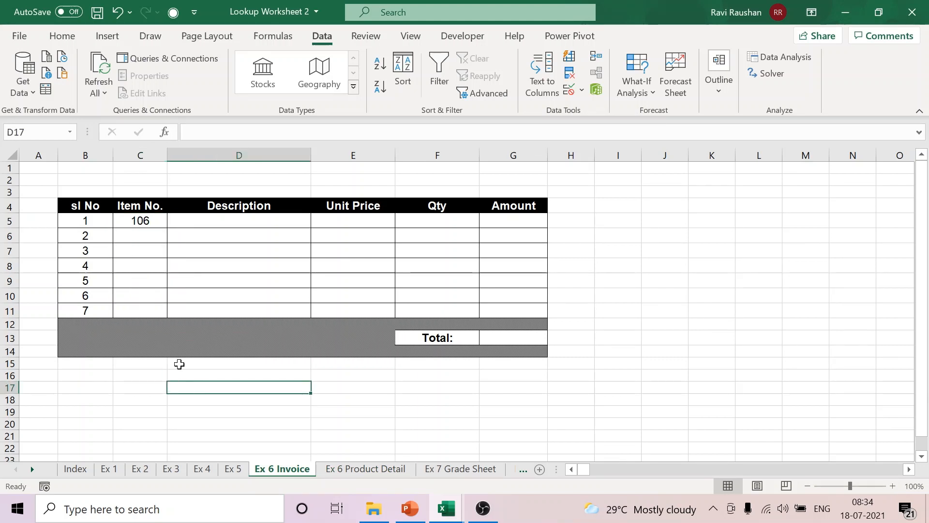
pyautogui.click(141, 220)
pyautogui.press('Delete')
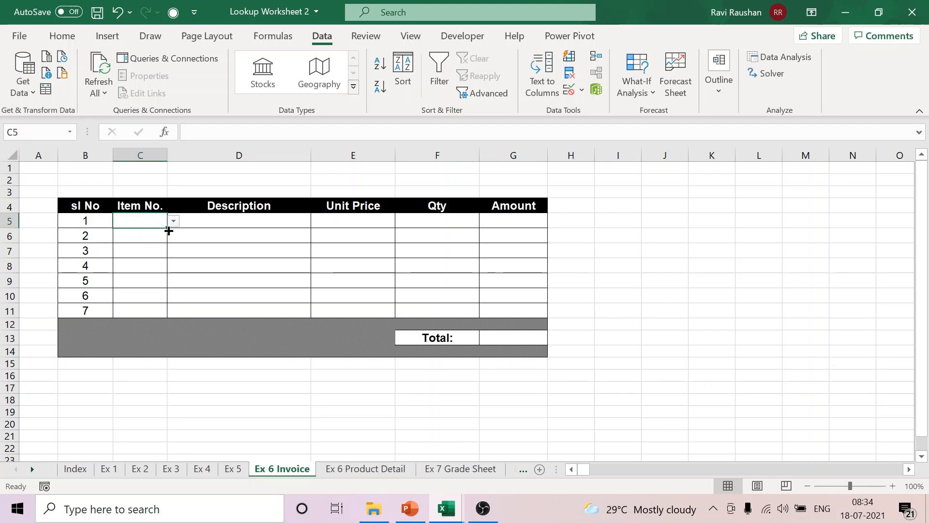
# Step: Copy the empty drop-down cell C5 down through C11
pyautogui.moveTo(169, 231); pyautogui.dragTo(169, 321)
pyautogui.click(700, 308)
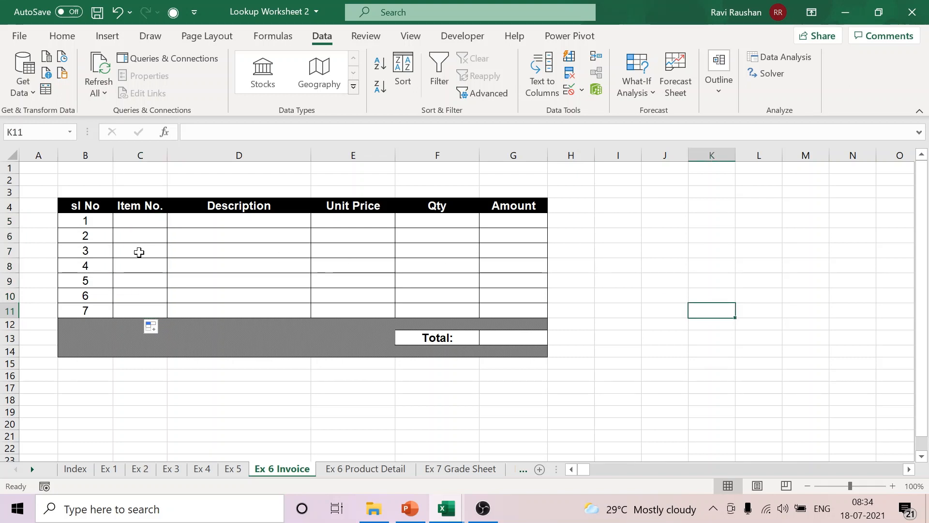
# Step: Start a VLOOKUP formula in Description cell D5 with item number C5 as the lookup value
pyautogui.click(208, 220)
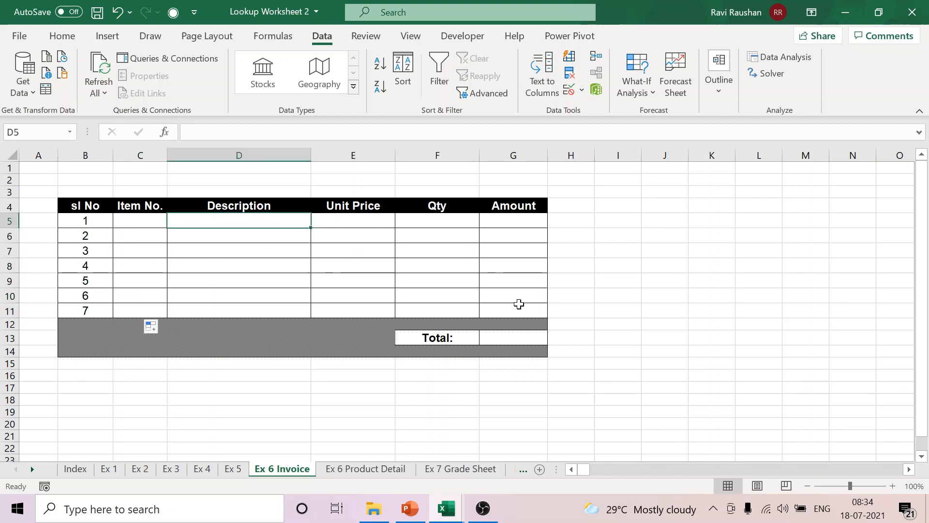
pyautogui.write('=')
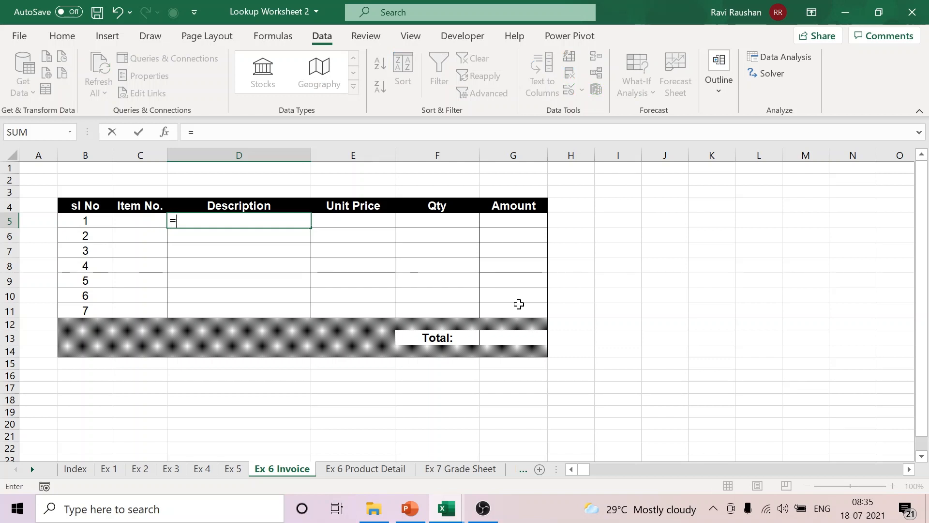
pyautogui.write('VLLO')
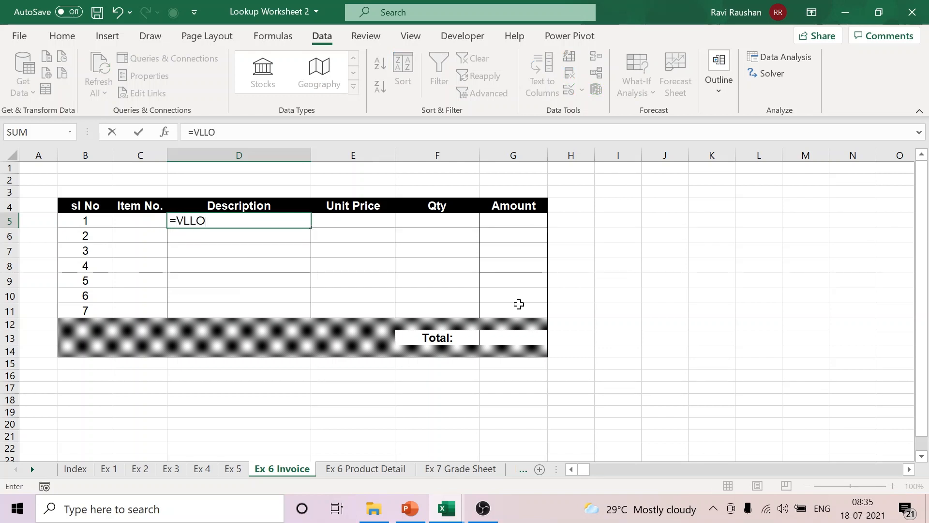
pyautogui.press('BackSpace')
pyautogui.press('BackSpace')
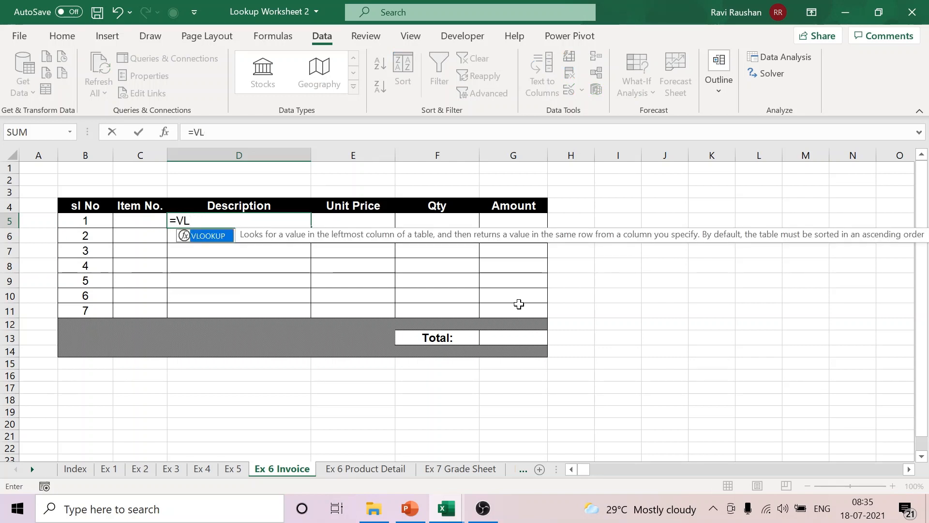
pyautogui.doubleClick(218, 236)
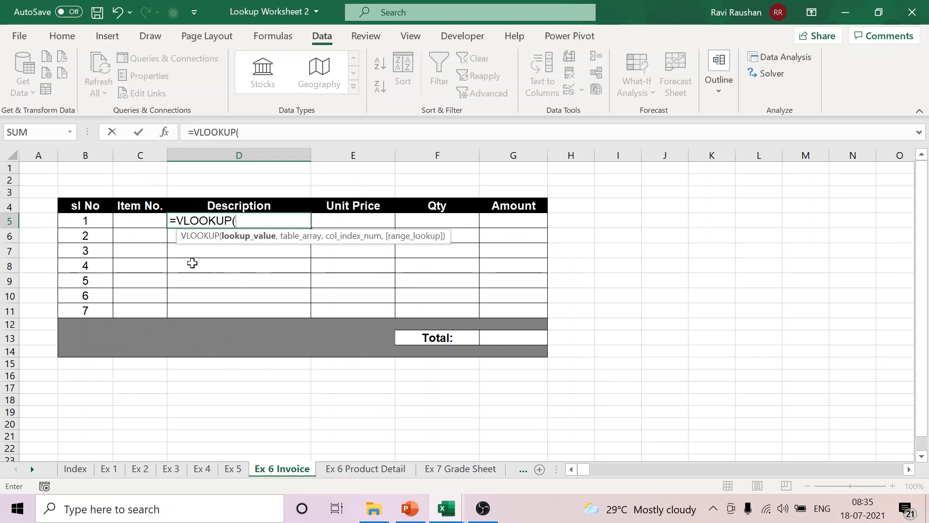
pyautogui.click(151, 222)
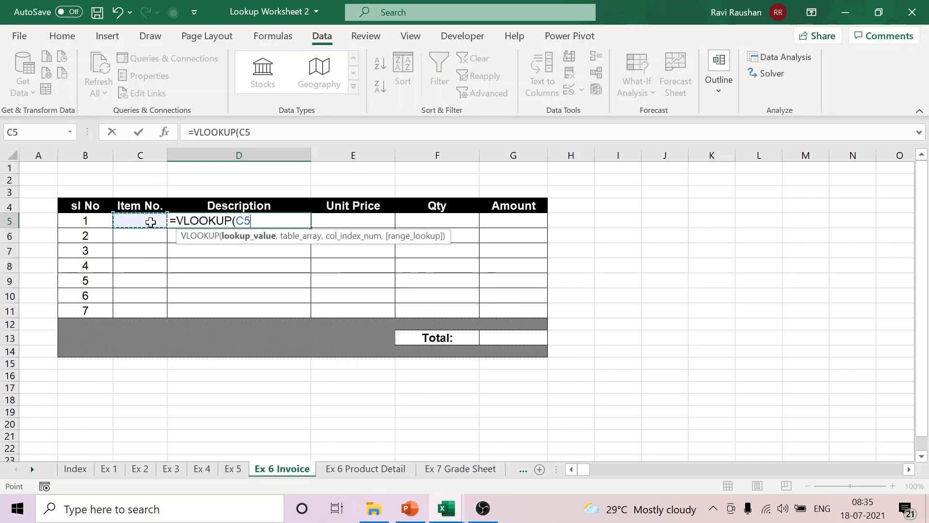
pyautogui.write(',')
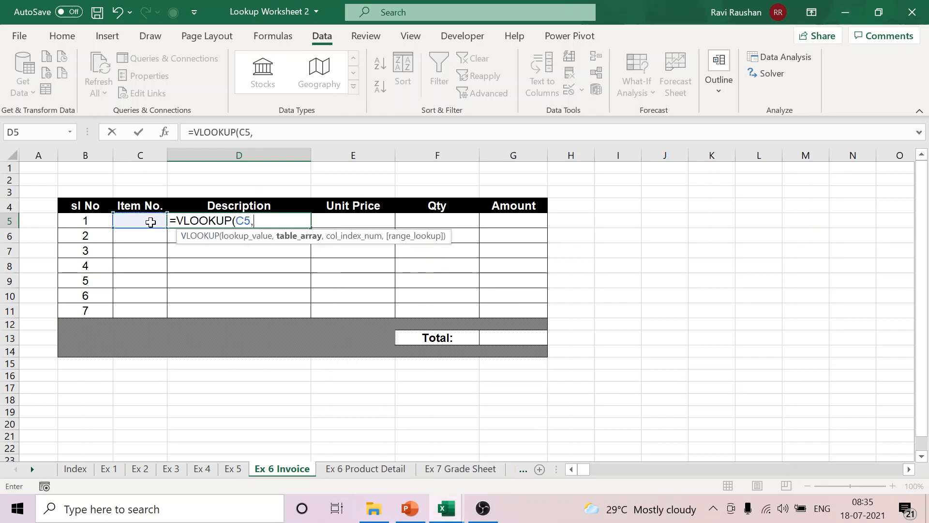
# Step: Complete the D5 VLOOKUP with table array B3:D13 on Ex 6 Product Detail, column index 2 and FALSE for exact match
pyautogui.click(357, 466)
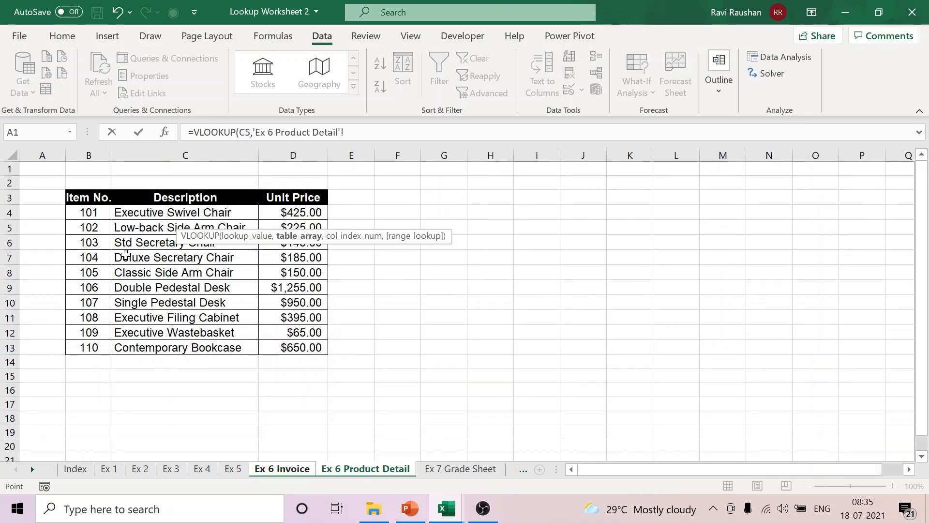
pyautogui.moveTo(94, 199); pyautogui.dragTo(292, 343)
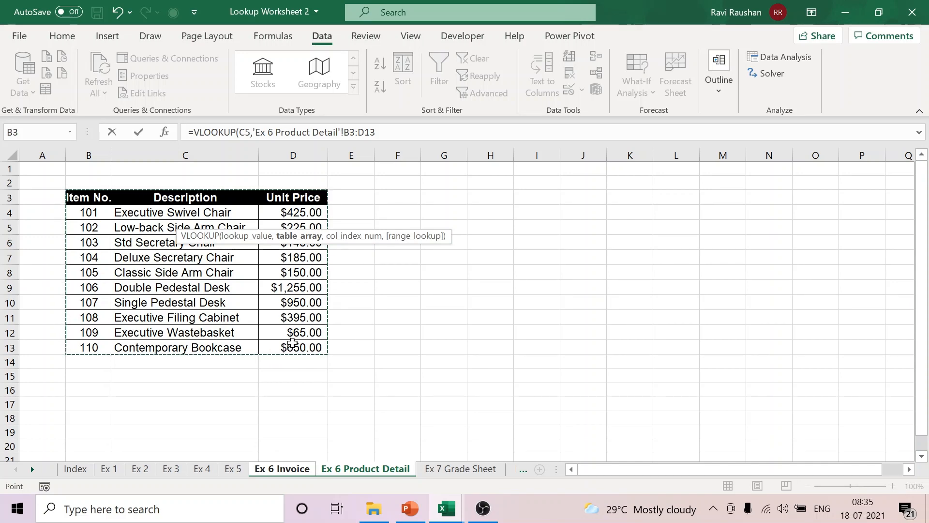
pyautogui.click(412, 132)
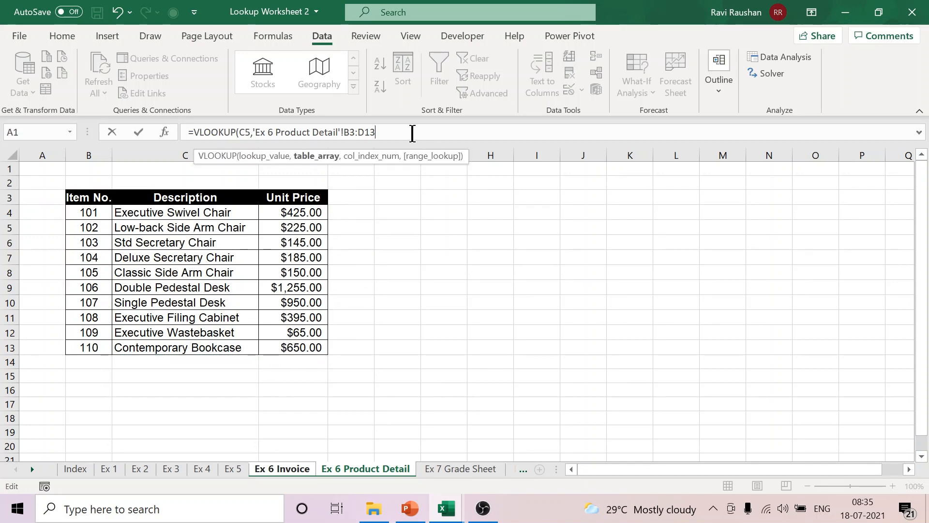
pyautogui.click(413, 132)
pyautogui.write(',2')
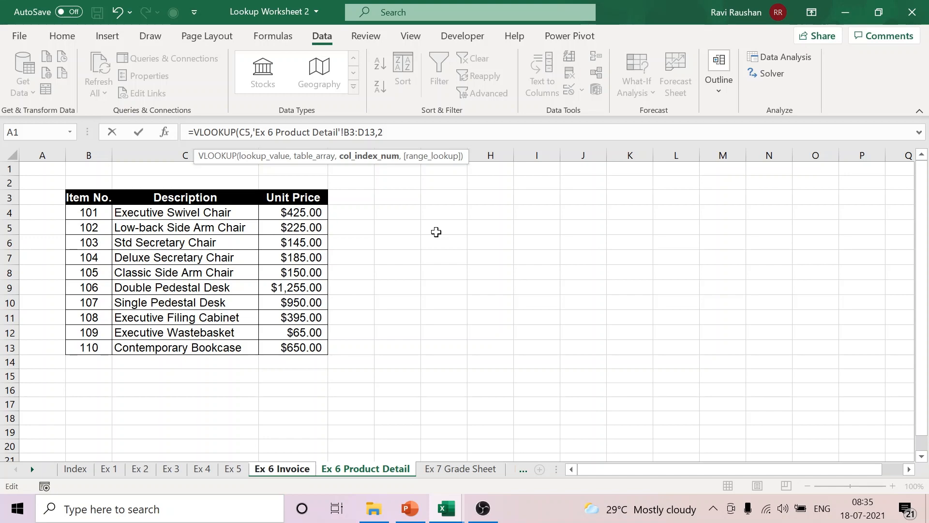
pyautogui.write(',FALSE')
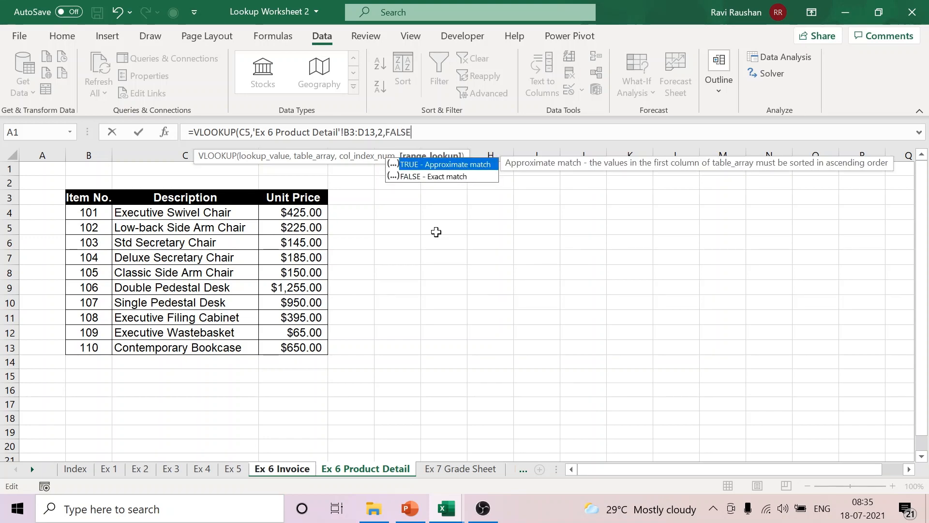
pyautogui.write(')')
pyautogui.press('Return')
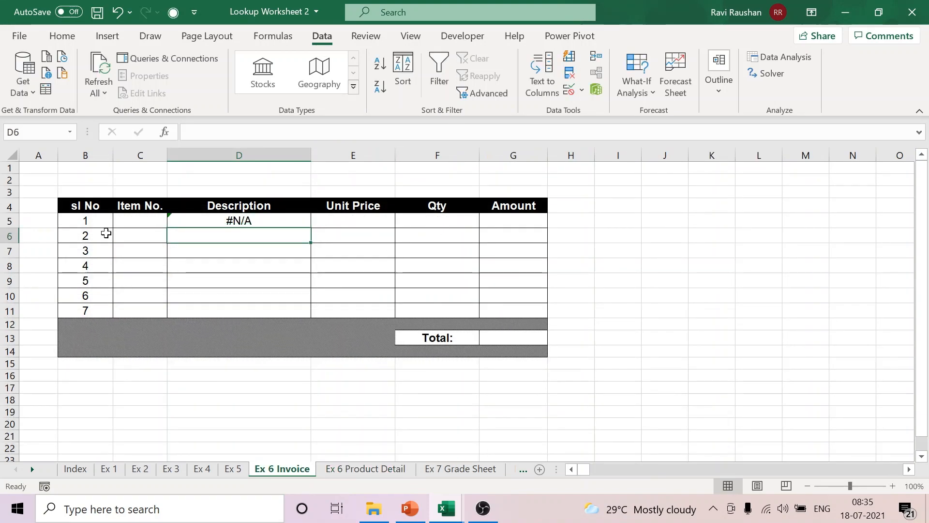
# Step: Test the description lookup by choosing item 104 in C5, and clear the item number again
pyautogui.click(141, 220)
pyautogui.click(173, 221)
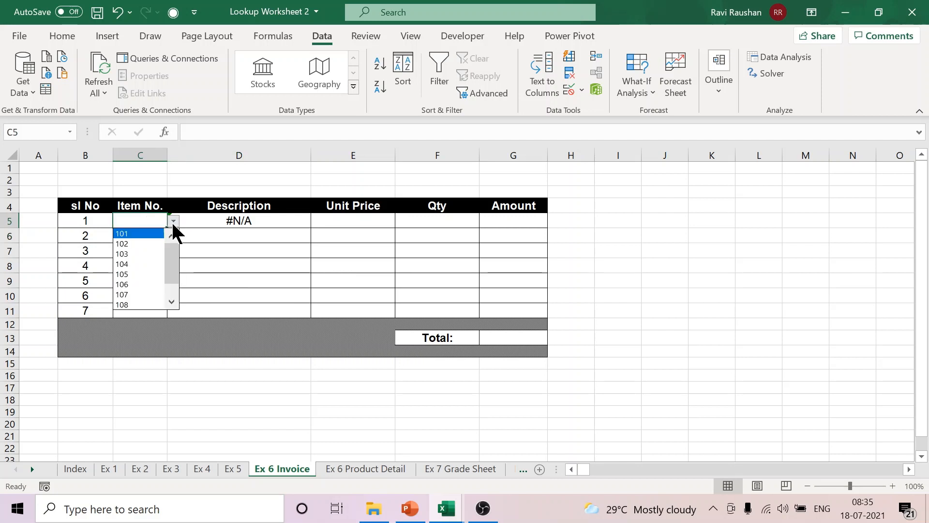
pyautogui.click(139, 264)
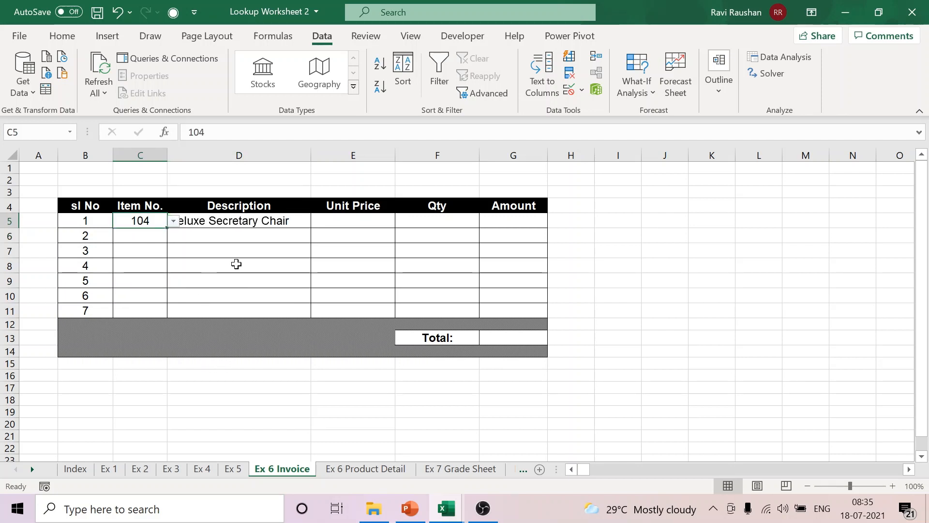
pyautogui.click(590, 295)
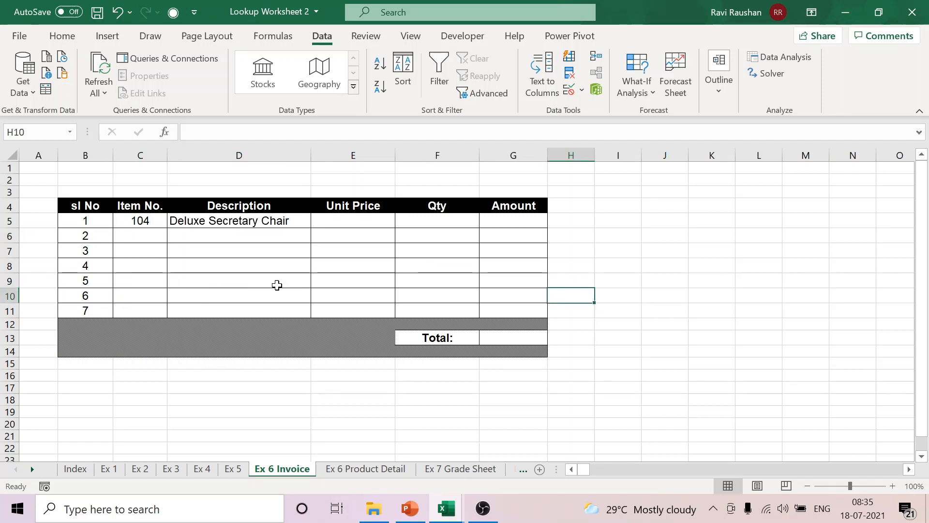
pyautogui.click(149, 221)
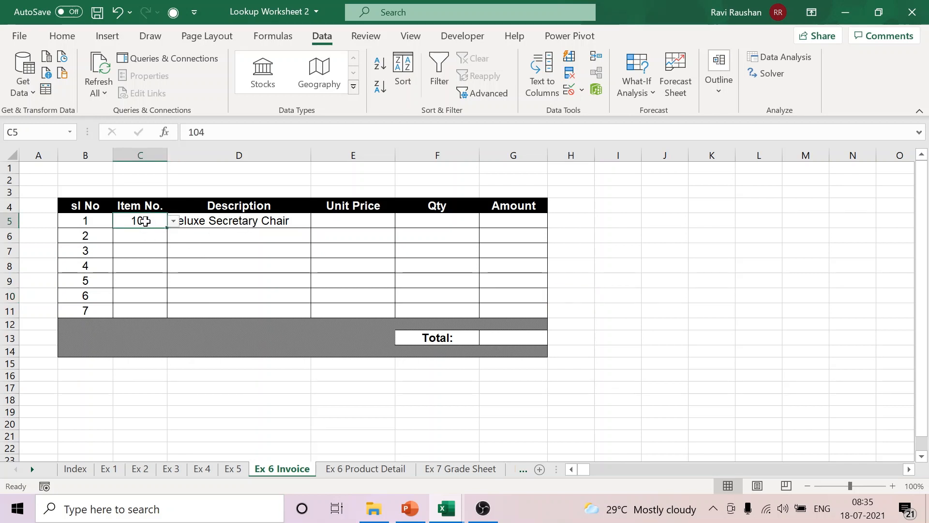
pyautogui.press('Delete')
# Step: Lock the table array in D5's VLOOKUP as $B$3:$D$13 and copy the formula down through D11
pyautogui.click(224, 223)
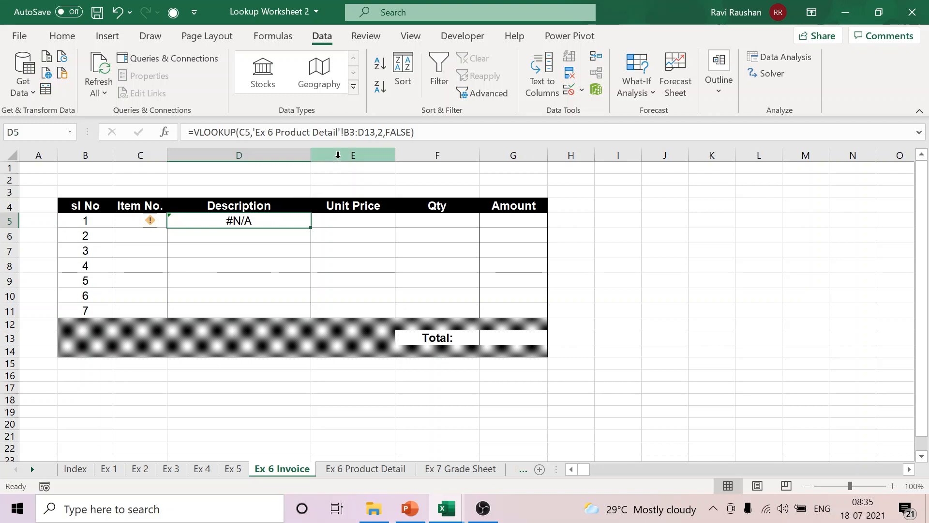
pyautogui.click(344, 134)
pyautogui.moveTo(345, 133); pyautogui.dragTo(376, 132)
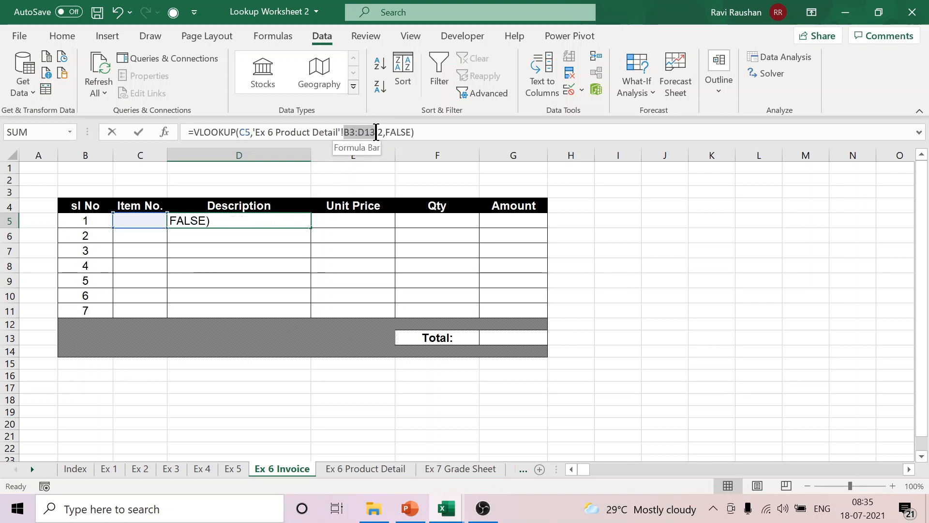
pyautogui.press('F4')
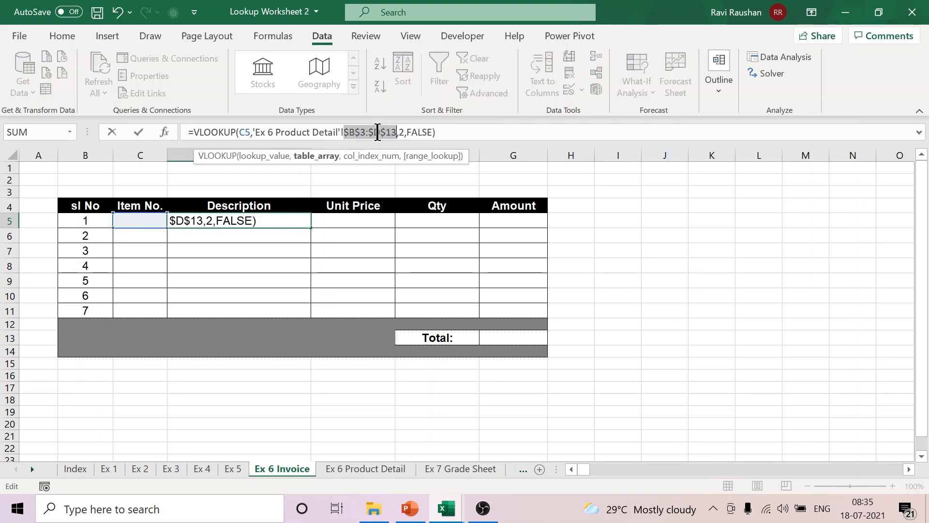
pyautogui.press('Return')
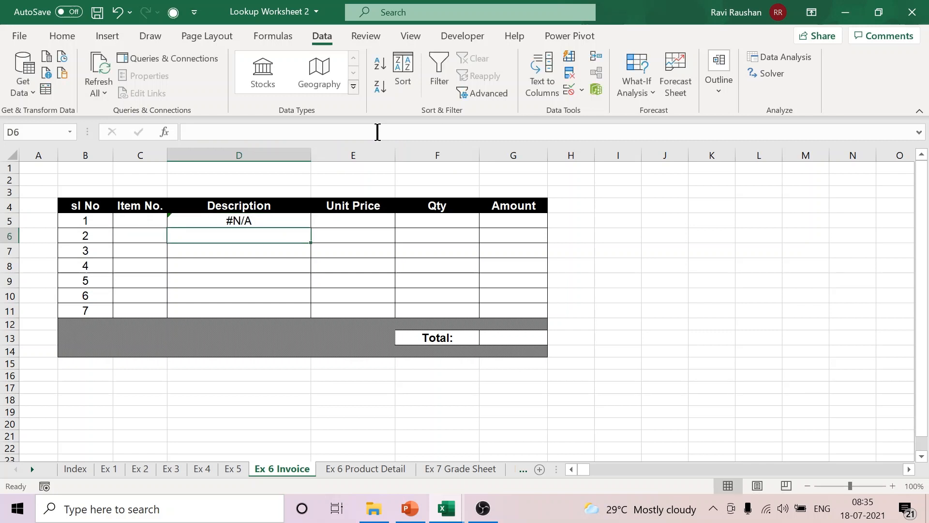
pyautogui.click(281, 225)
pyautogui.moveTo(311, 228); pyautogui.dragTo(317, 312)
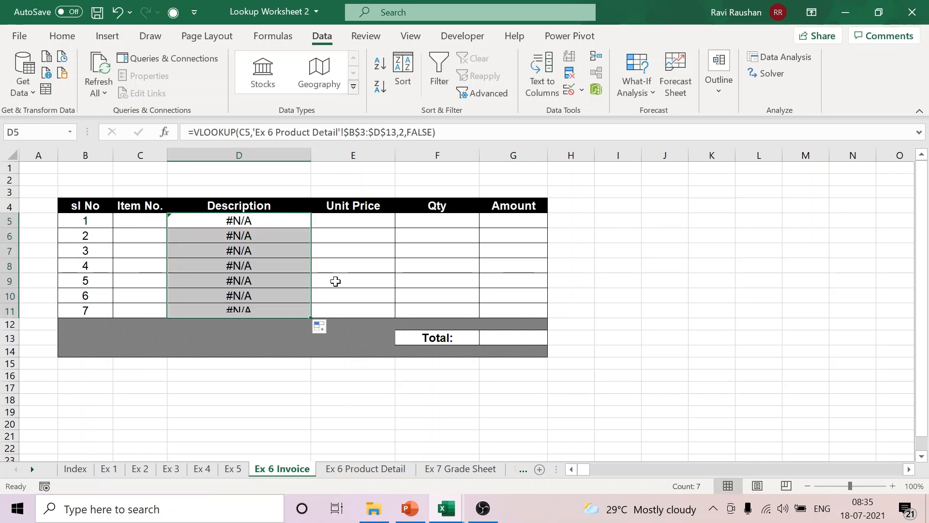
# Step: Start a VLOOKUP formula in Unit Price cell E5 with item number C5 as the lookup value
pyautogui.click(366, 220)
pyautogui.write('=')
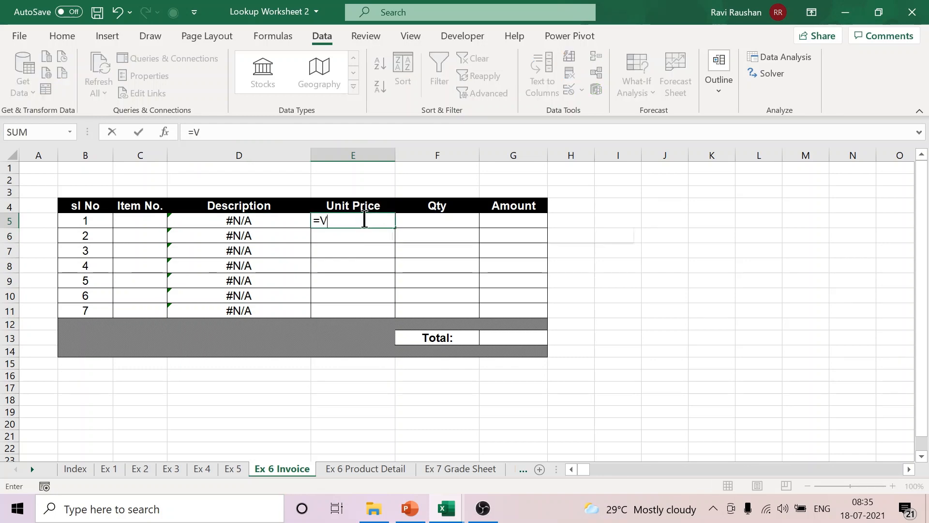
pyautogui.write('V')
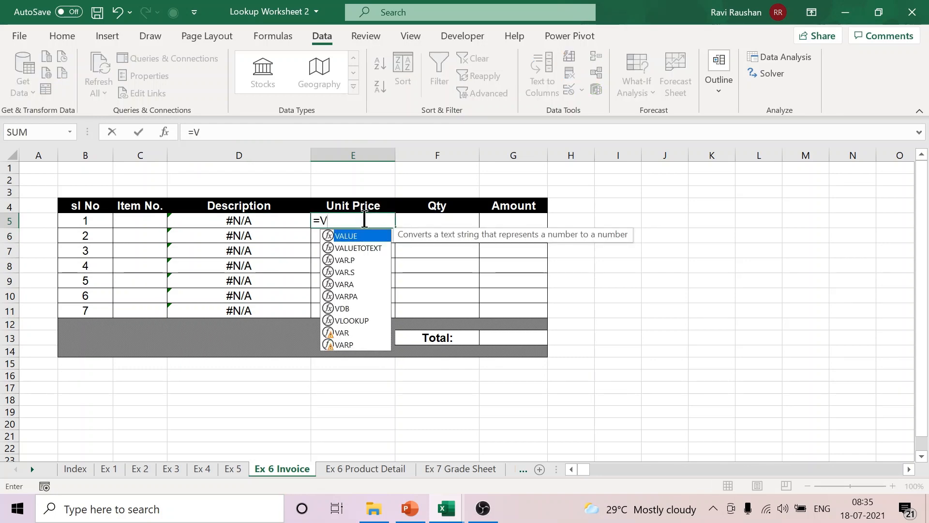
pyautogui.write('L')
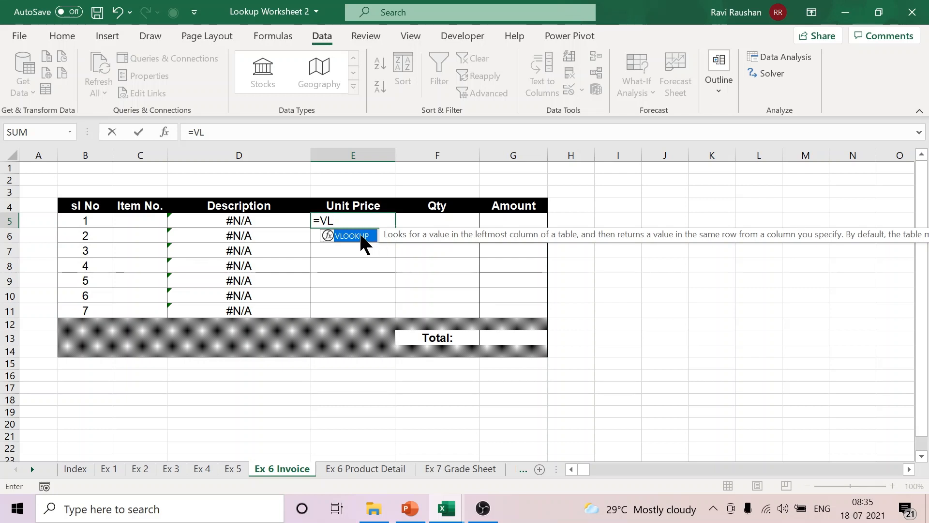
pyautogui.doubleClick(364, 242)
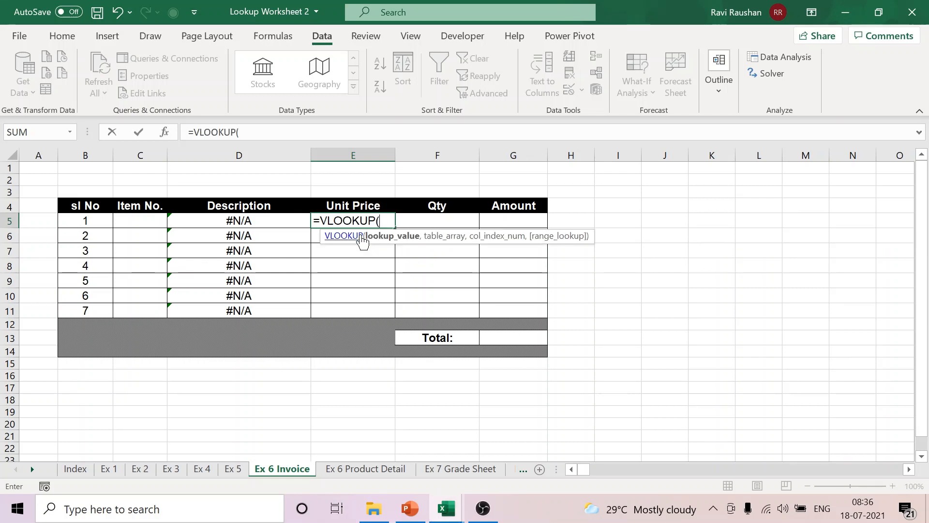
pyautogui.click(136, 224)
pyautogui.write(',')
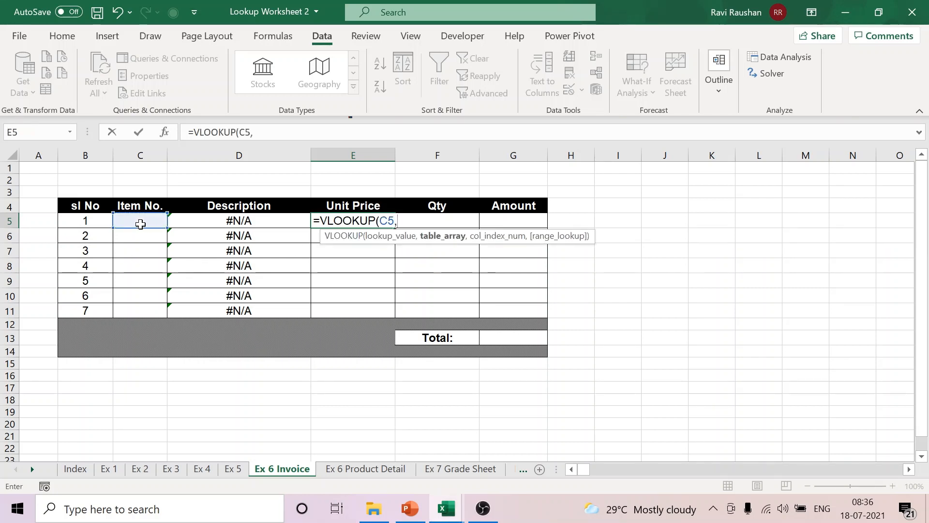
# Step: Complete the E5 VLOOKUP with table array B3:D13 on Ex 6 Product Detail, column index 3 and FALSE, and copy it down through E11
pyautogui.click(378, 469)
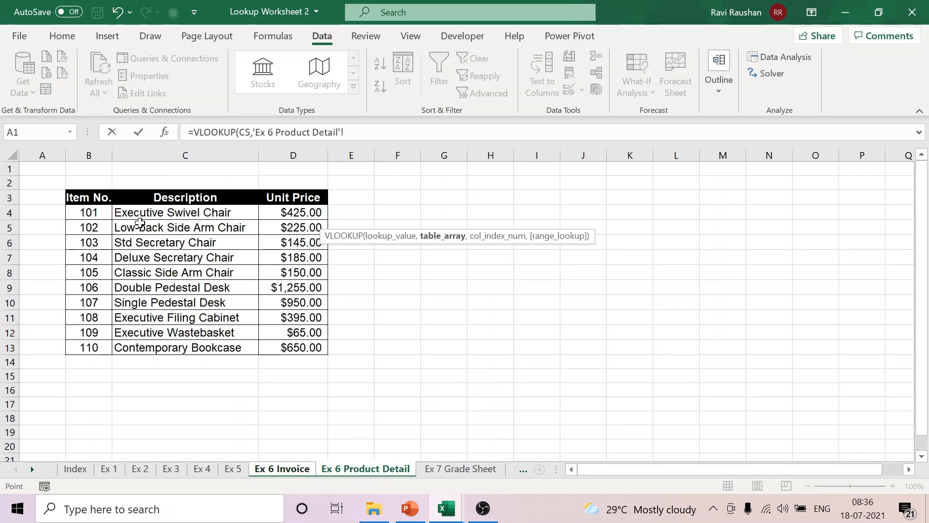
pyautogui.moveTo(97, 199); pyautogui.dragTo(295, 344)
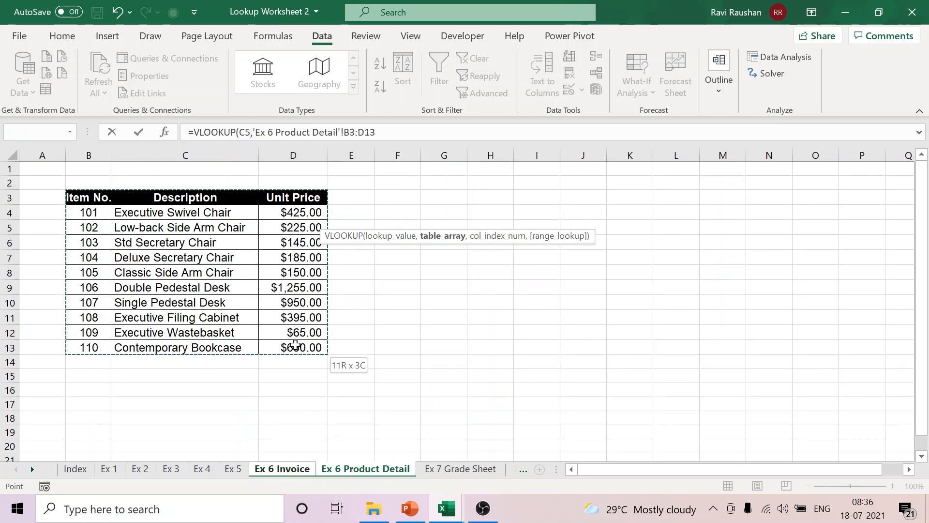
pyautogui.write(',')
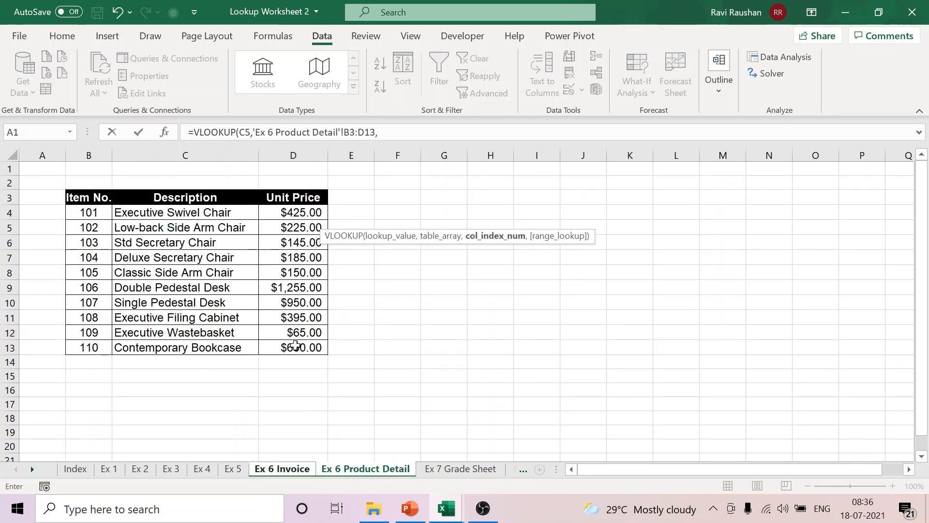
pyautogui.write('3,FALSE')
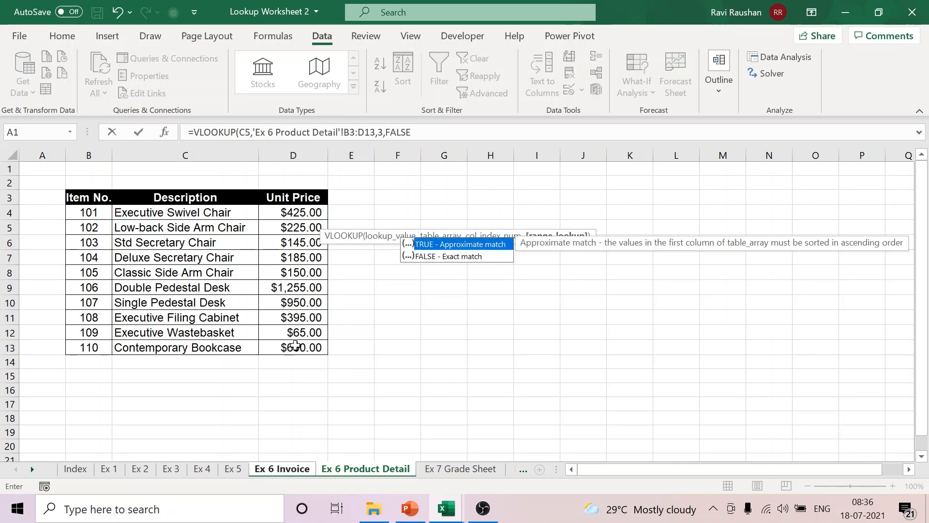
pyautogui.write(')')
pyautogui.press('Return')
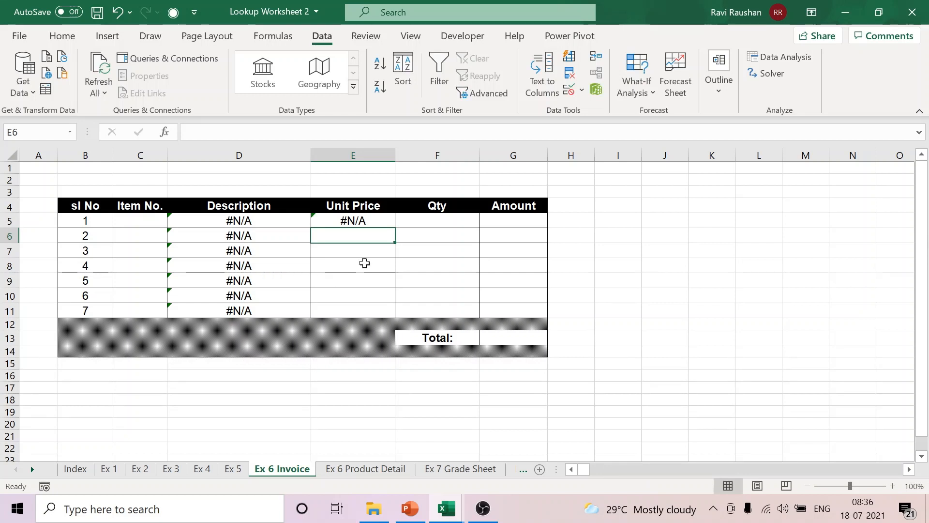
pyautogui.click(357, 220)
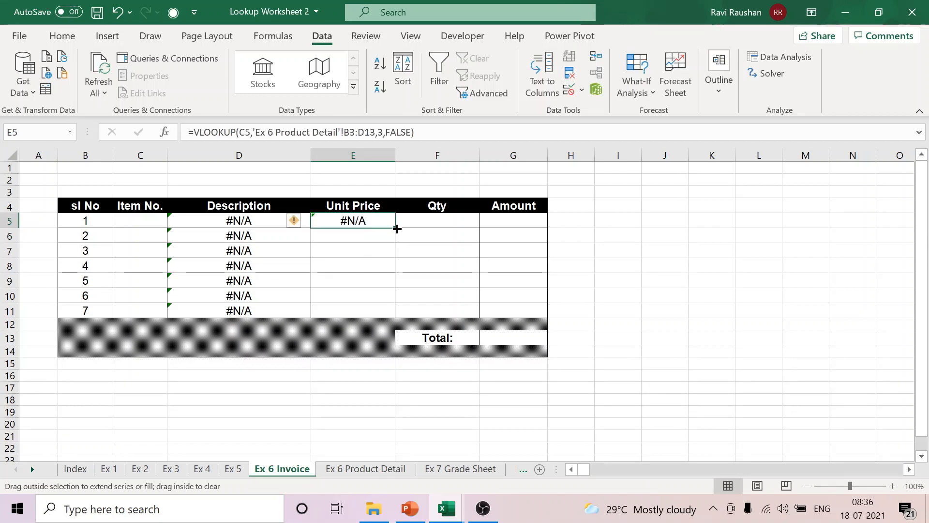
pyautogui.moveTo(397, 229); pyautogui.dragTo(394, 313)
# Step: Try to make the B3:D13 table array in E5's VLOOKUP absolute and refill the formula down through E11
pyautogui.click(362, 223)
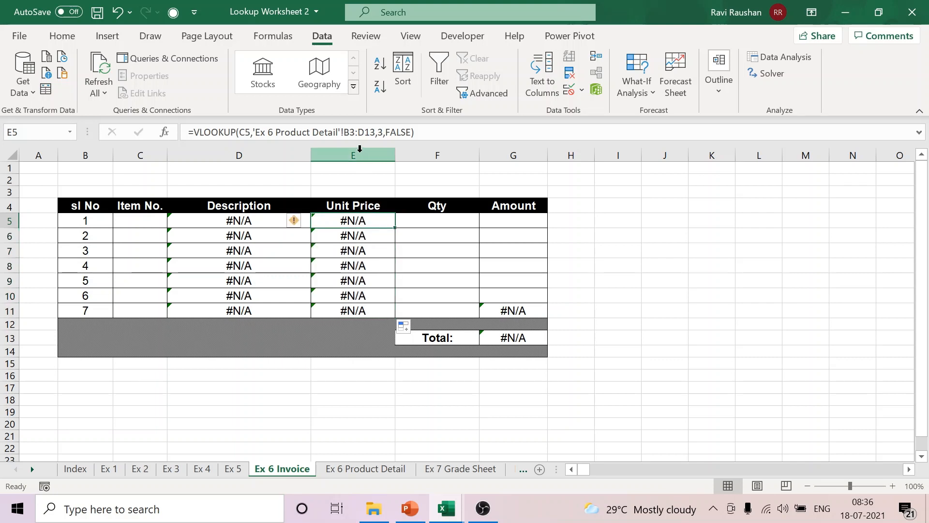
pyautogui.click(343, 131)
pyautogui.moveTo(343, 132); pyautogui.dragTo(375, 132)
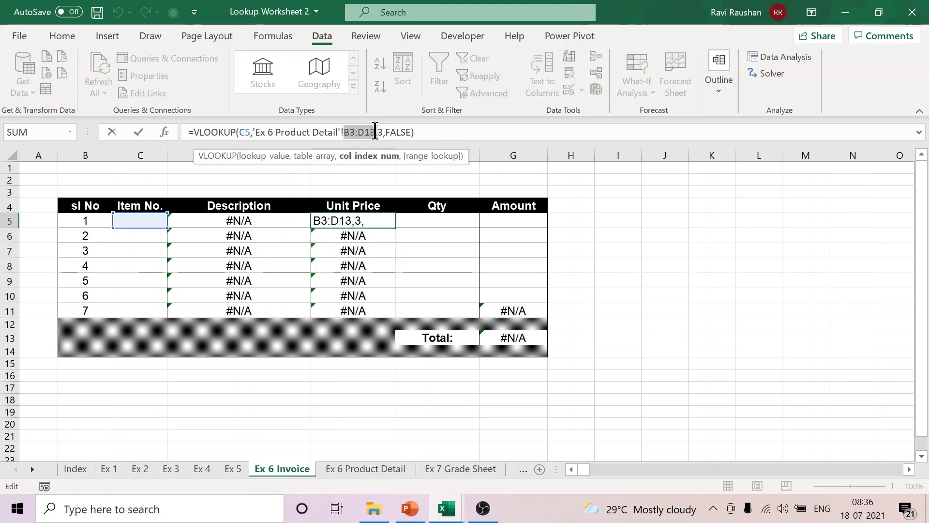
pyautogui.press('Return')
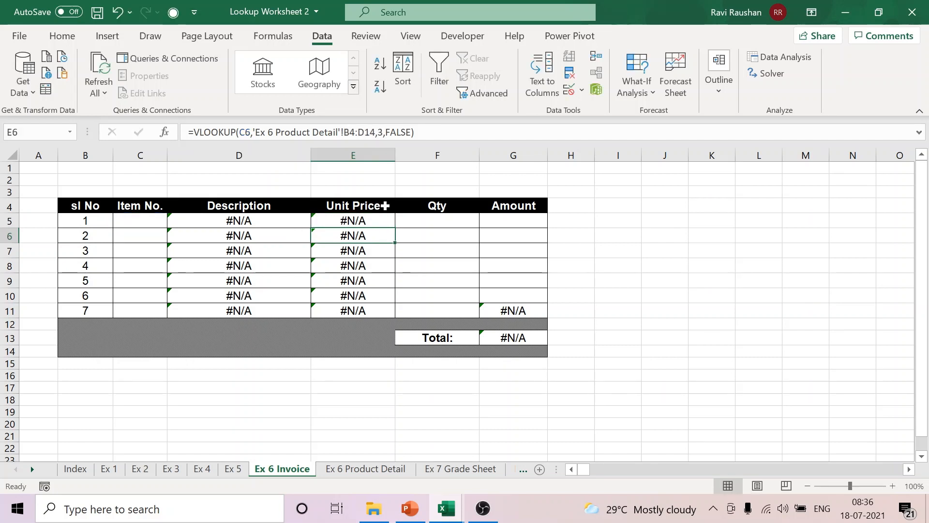
pyautogui.click(374, 218)
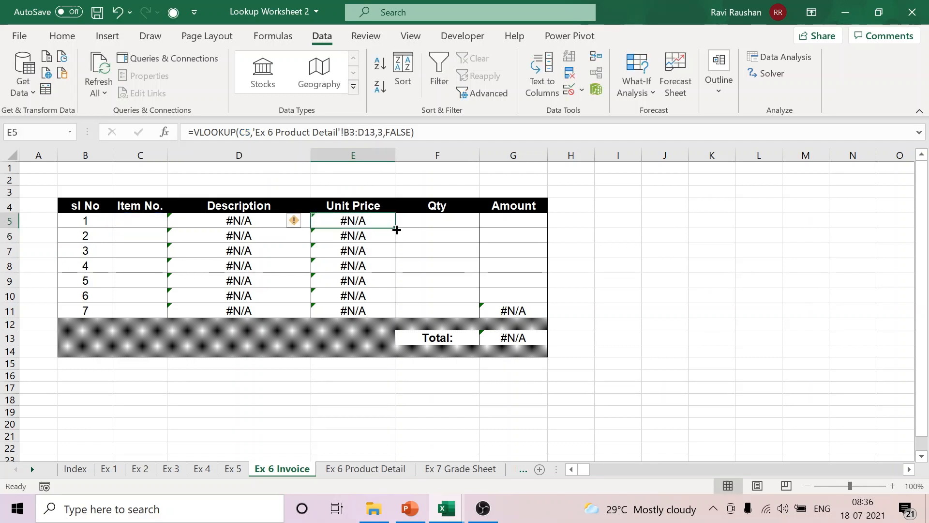
pyautogui.moveTo(396, 229); pyautogui.dragTo(399, 312)
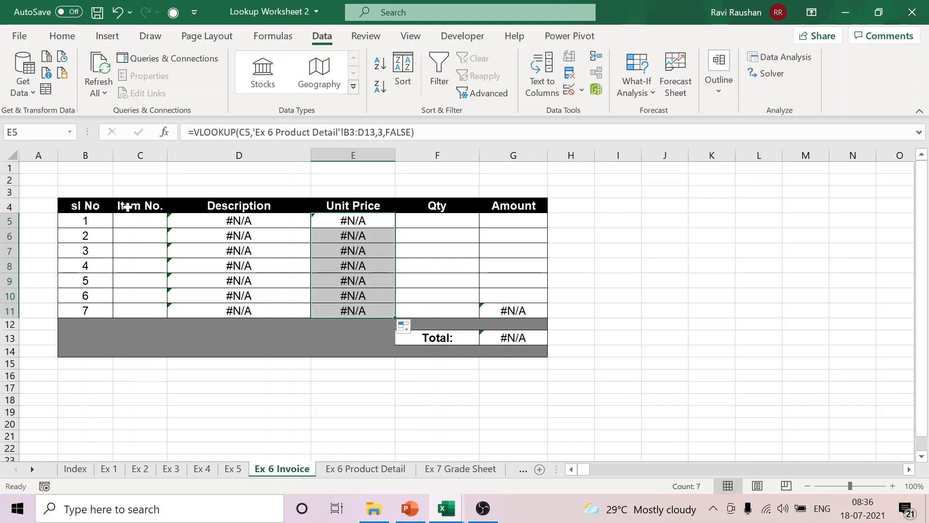
# Step: Choose item number 105 from the drop-down list in C5 for the first invoice line
pyautogui.click(148, 220)
pyautogui.click(173, 221)
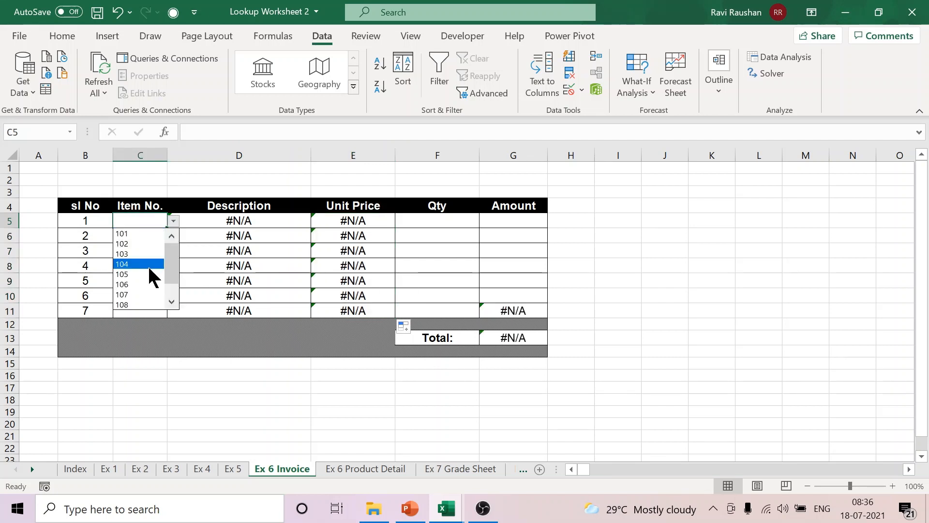
pyautogui.click(144, 273)
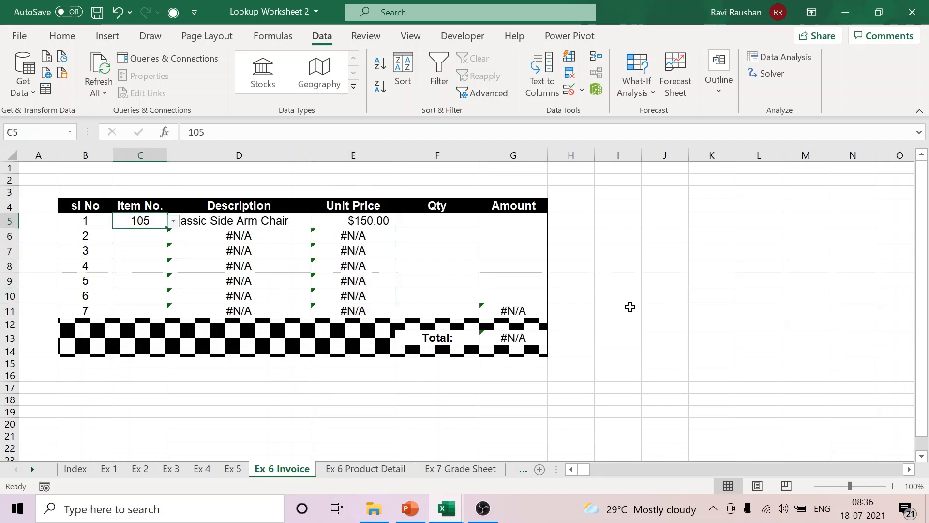
pyautogui.click(653, 298)
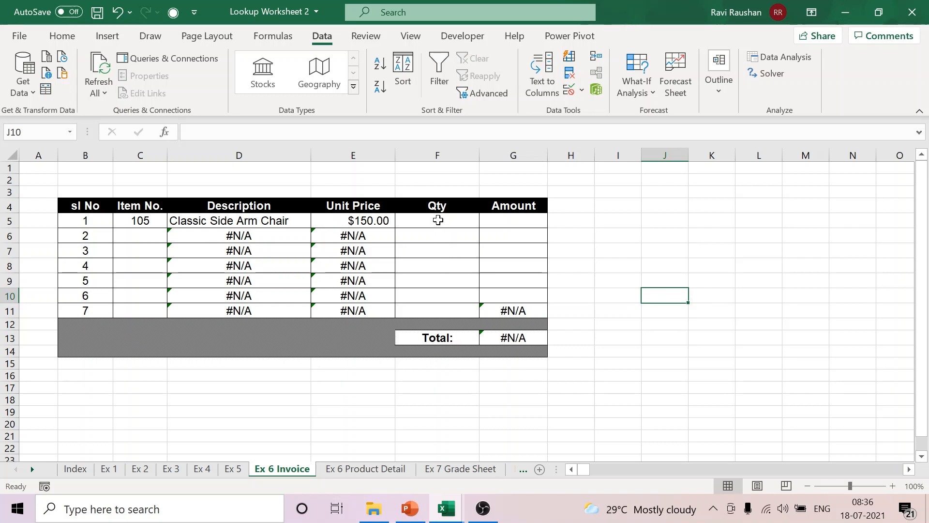
# Step: Format the Qty cells F5:F11 as Number with 0 decimal places
pyautogui.moveTo(438, 220); pyautogui.dragTo(430, 308)
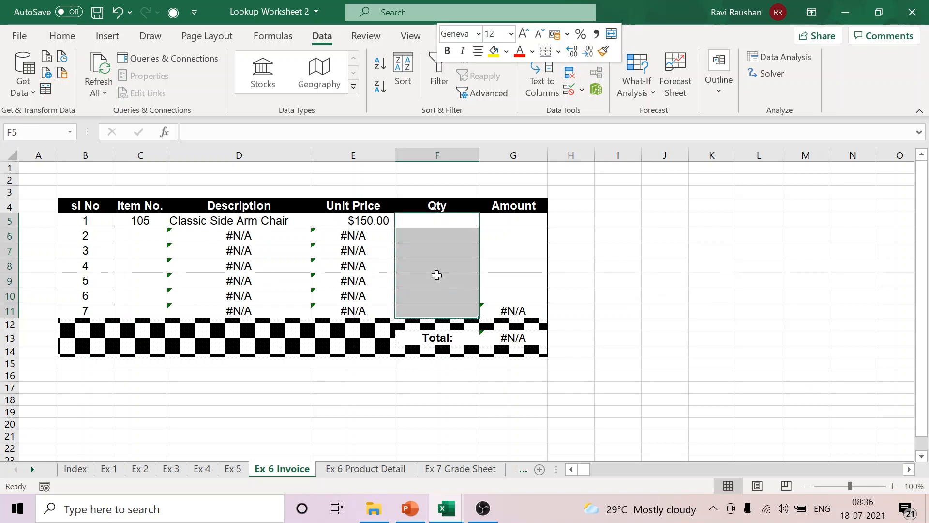
pyautogui.rightClick(436, 275)
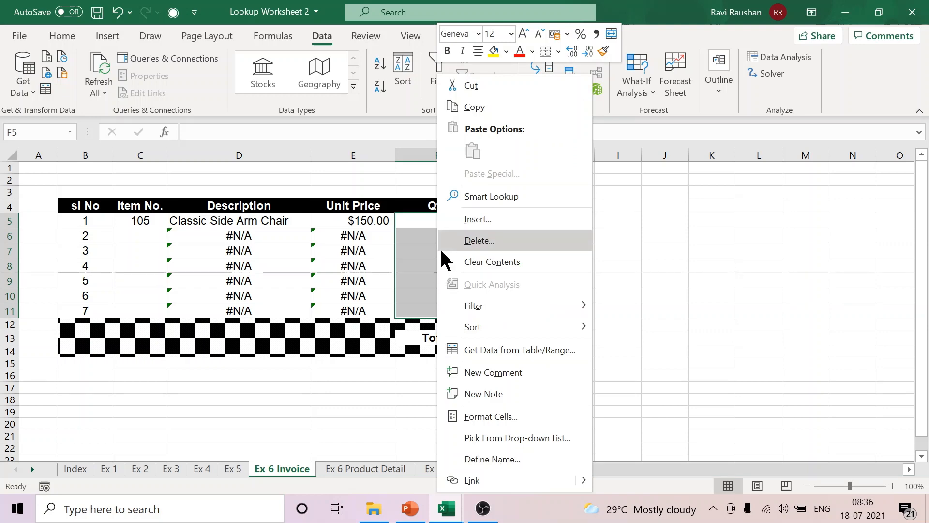
pyautogui.click(502, 419)
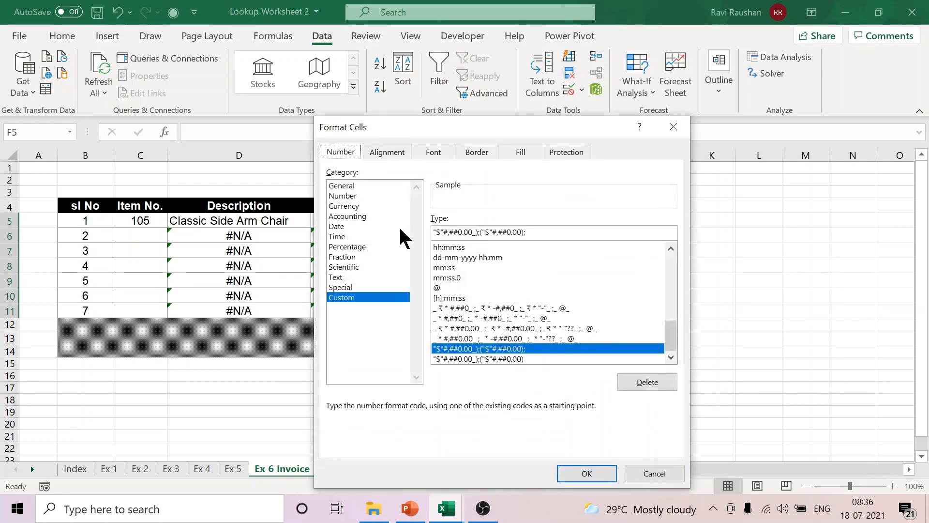
pyautogui.click(349, 196)
pyautogui.click(528, 224)
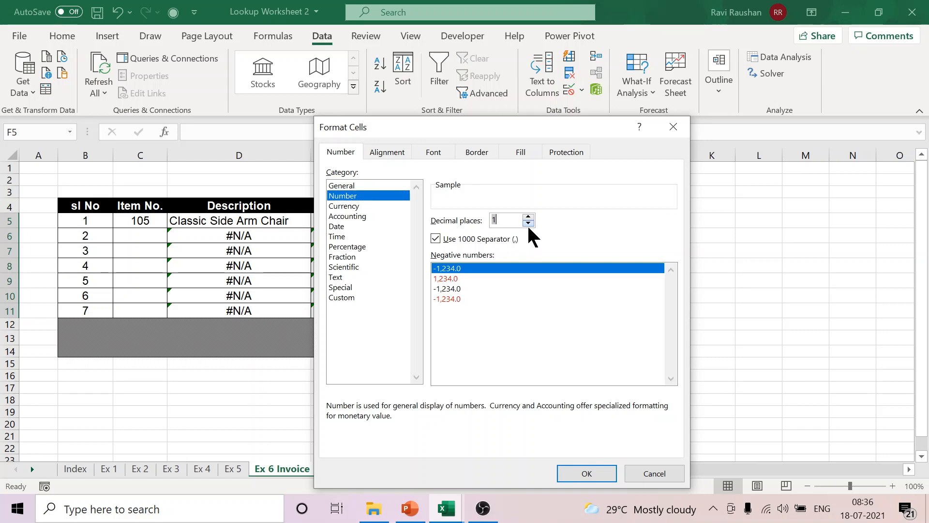
pyautogui.click(529, 224)
pyautogui.click(581, 471)
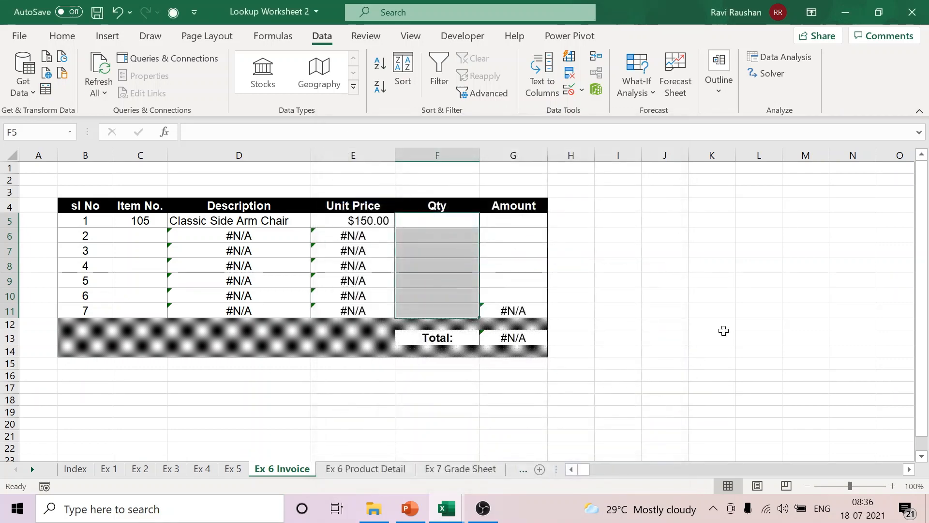
pyautogui.click(724, 330)
# Step: Enter a quantity of 2 in F5 for the first invoice line
pyautogui.click(448, 223)
pyautogui.write('2')
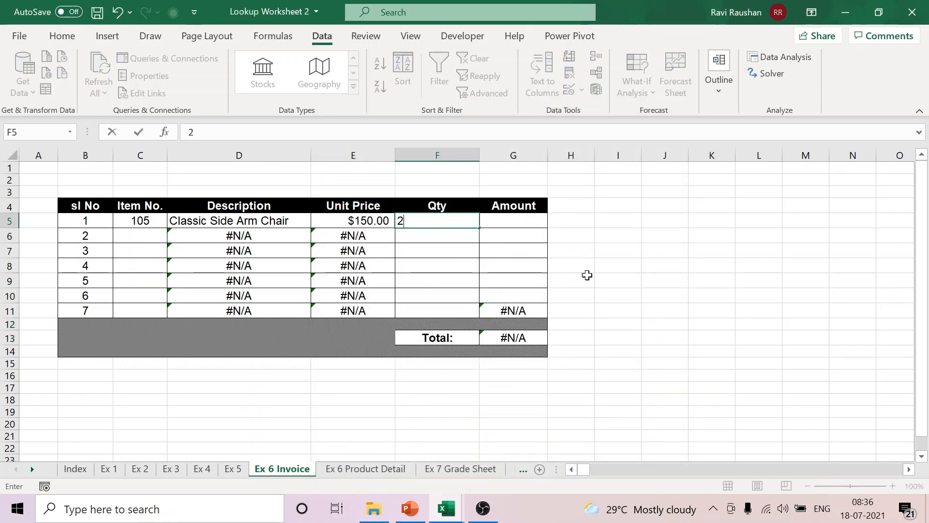
pyautogui.click(614, 273)
# Step: Calculate the first line's Amount in G5 with the formula =E5*F5, multiplying unit price by quantity
pyautogui.click(521, 223)
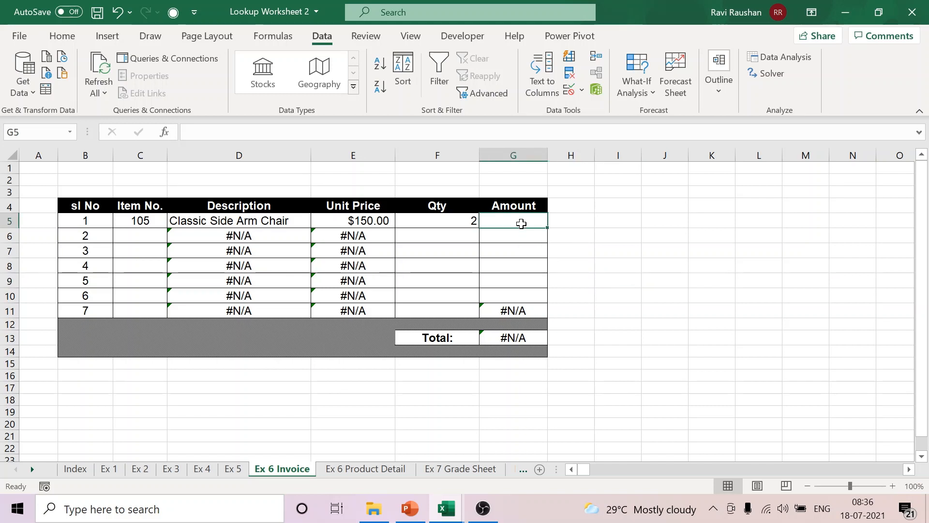
pyautogui.write('=')
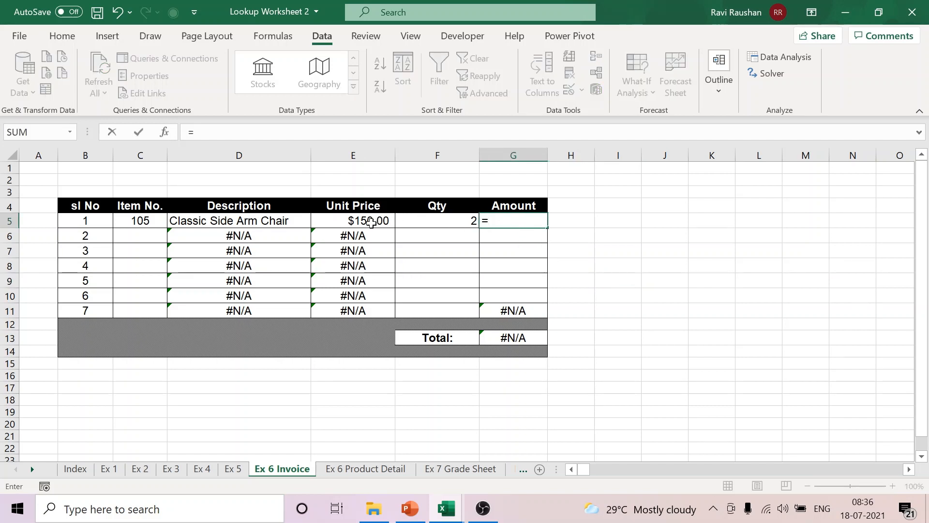
pyautogui.click(371, 222)
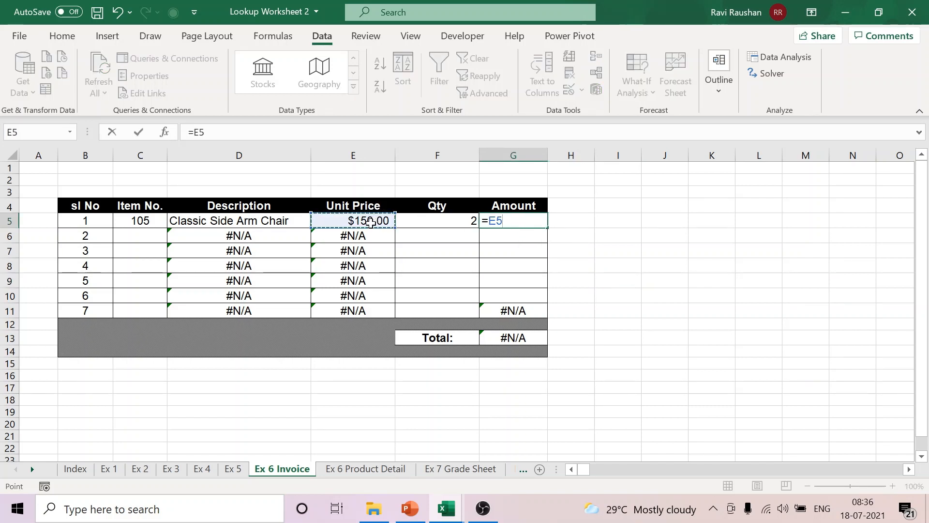
pyautogui.write('*')
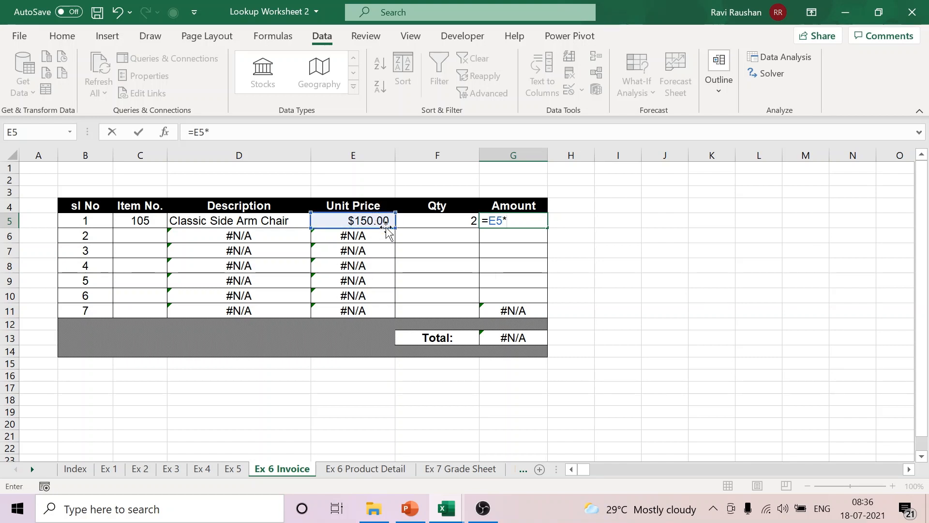
pyautogui.click(419, 217)
pyautogui.press('Return')
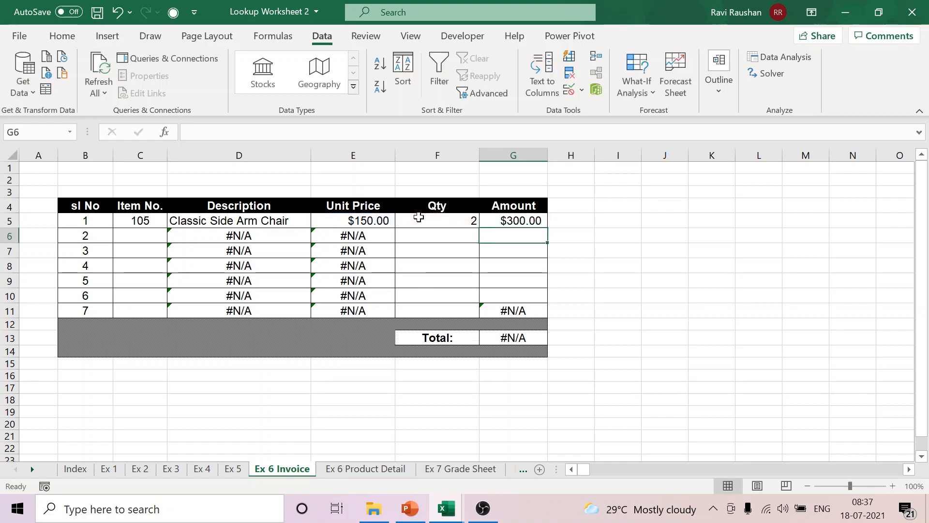
# Step: Copy the Amount formula from G5 down through G11 for the remaining invoice lines
pyautogui.click(533, 218)
pyautogui.moveTo(551, 230); pyautogui.dragTo(531, 312)
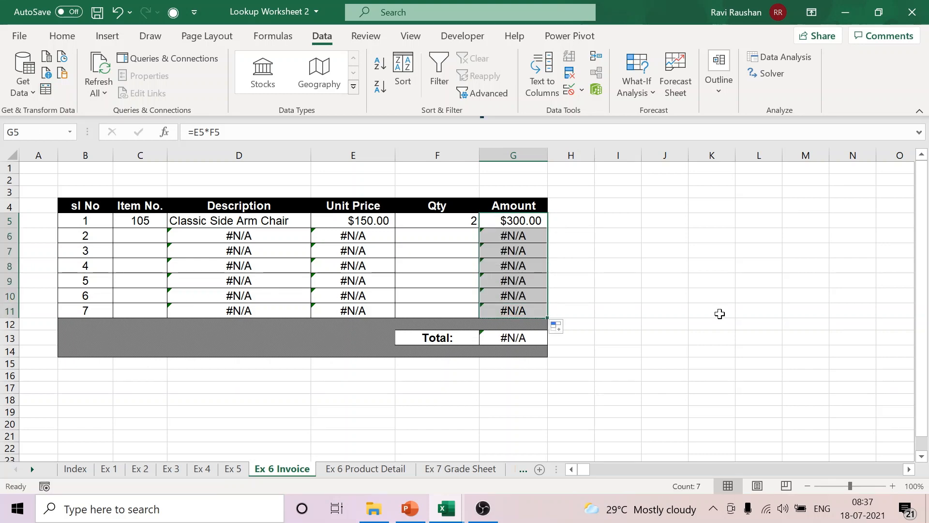
pyautogui.click(720, 314)
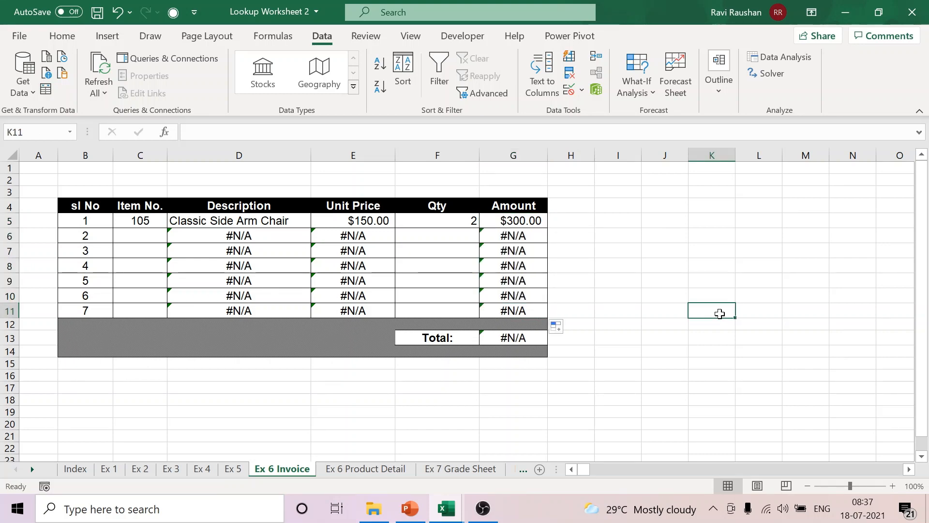
# Step: Clear the item number in C5, then choose 106 from its drop-down list for the first invoice line
pyautogui.click(137, 220)
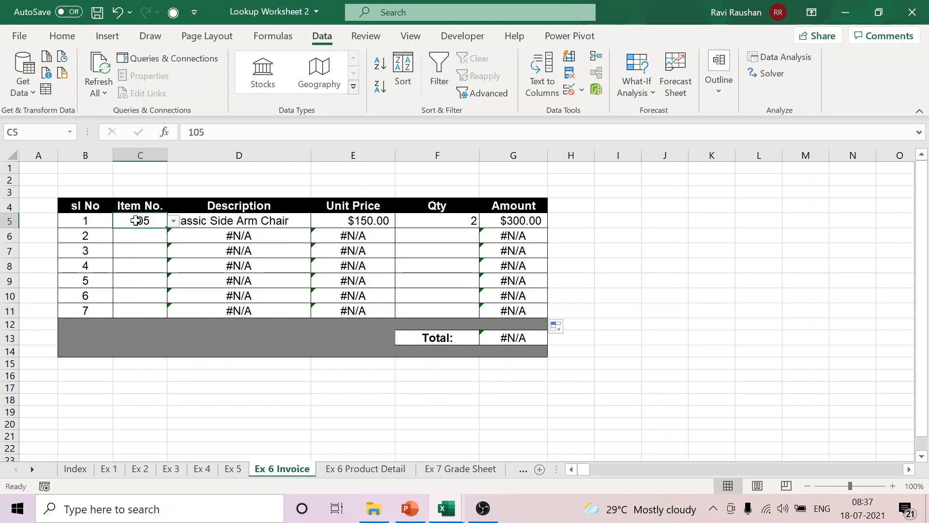
pyautogui.press('Delete')
pyautogui.click(593, 305)
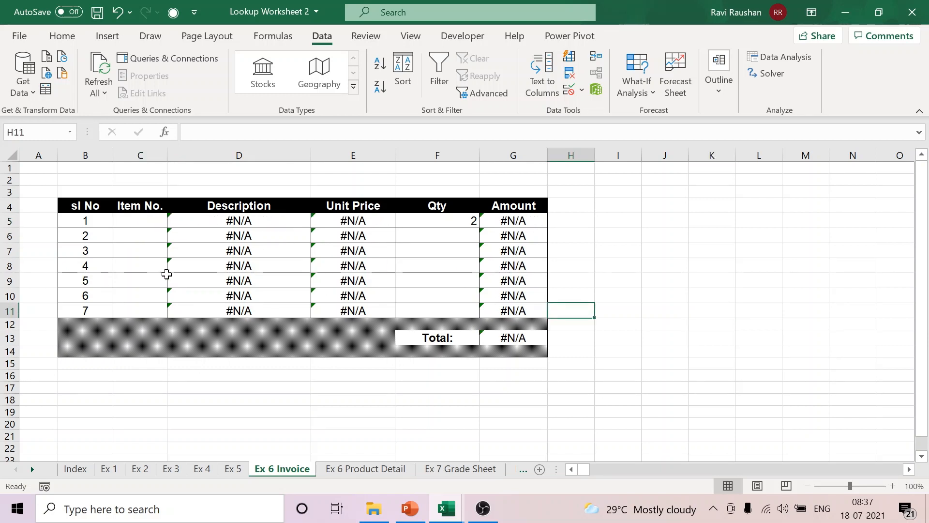
pyautogui.click(133, 221)
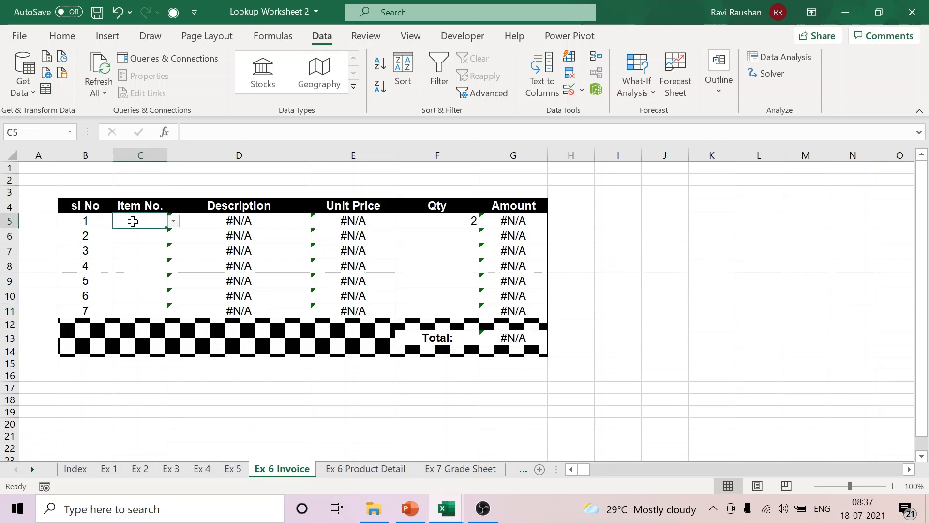
pyautogui.click(173, 222)
pyautogui.click(142, 277)
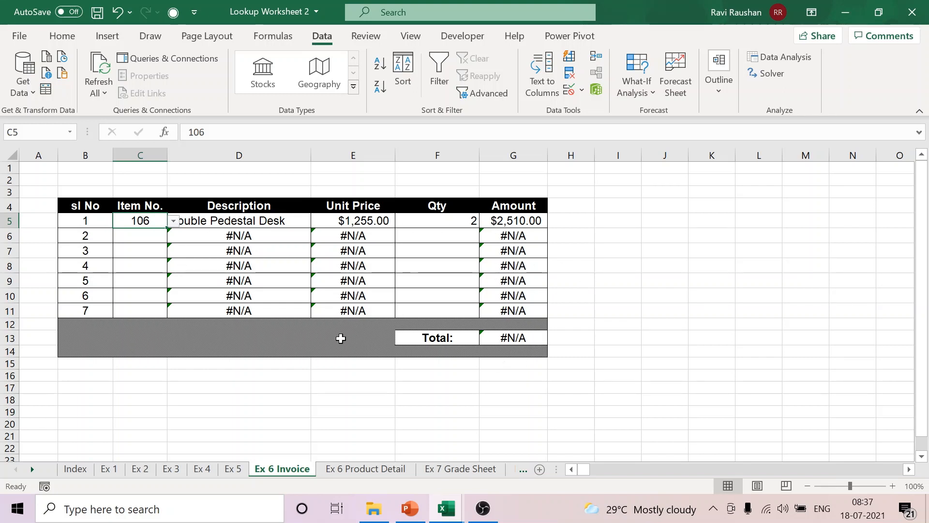
pyautogui.click(664, 252)
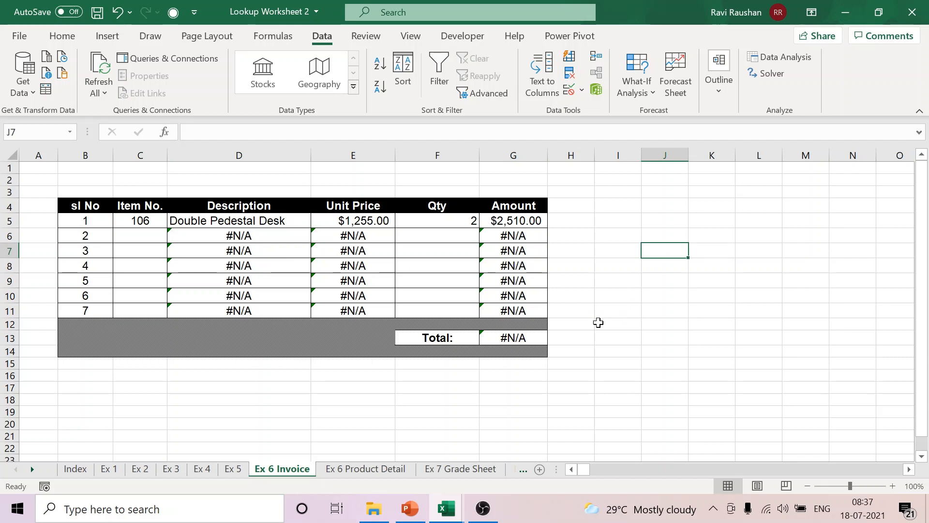
pyautogui.moveTo(274, 237); pyautogui.dragTo(274, 310)
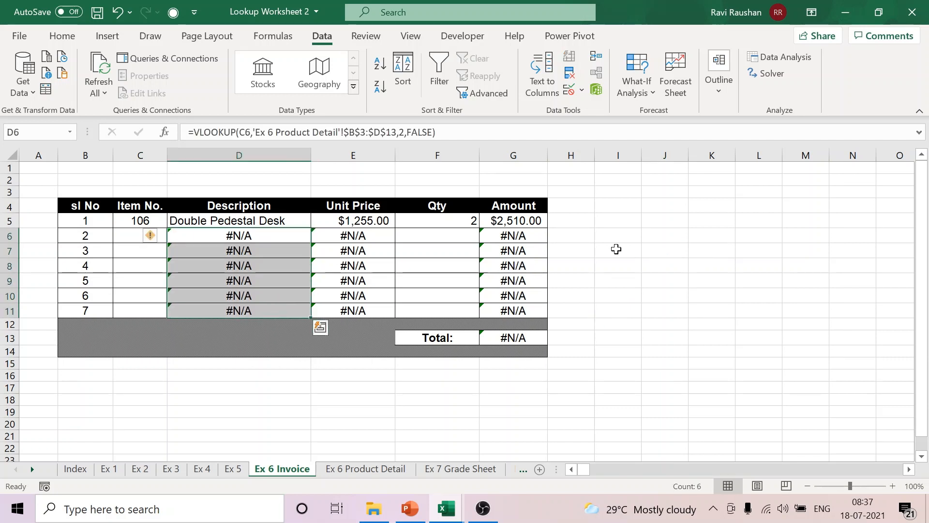
pyautogui.moveTo(515, 235); pyautogui.dragTo(519, 313)
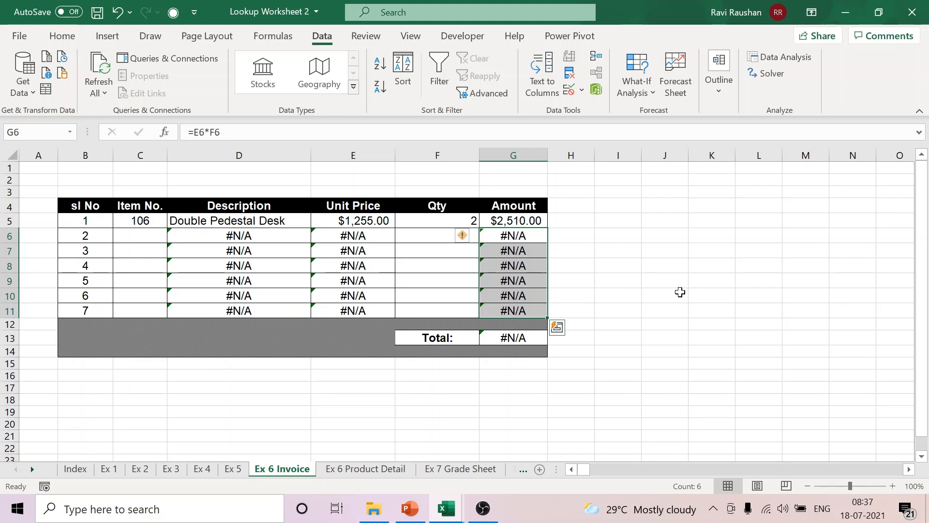
pyautogui.click(519, 337)
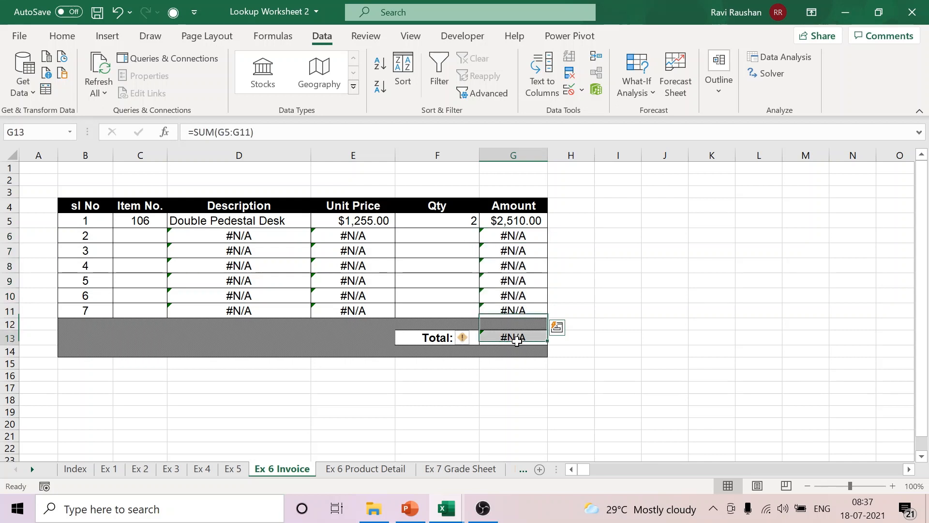
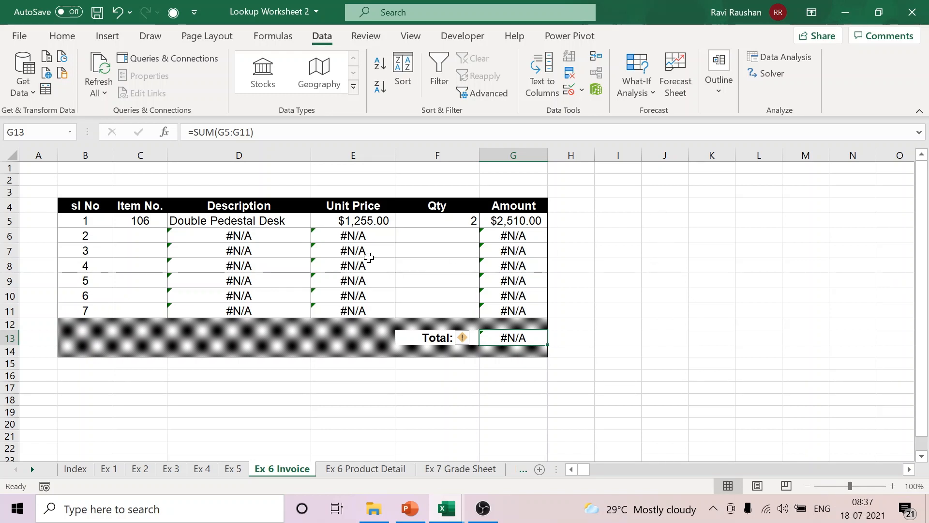
# Step: Wrap the Description lookup in D5 with IFERROR, returning an empty string "" when the VLOOKUP gives an error
pyautogui.click(265, 221)
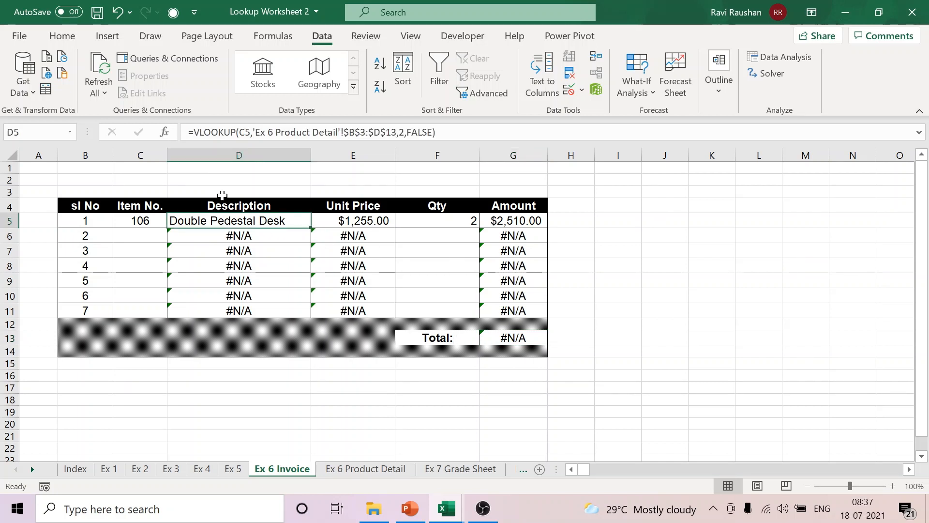
pyautogui.click(194, 132)
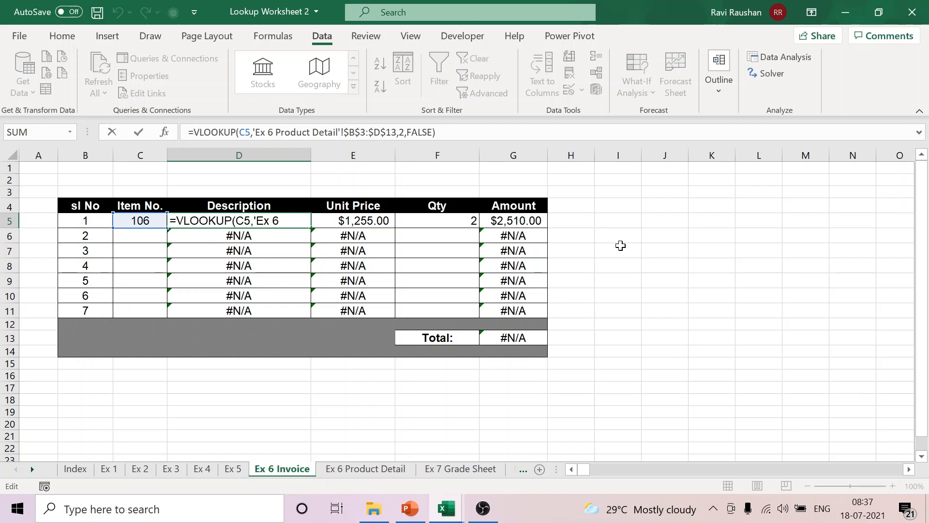
pyautogui.write('IF')
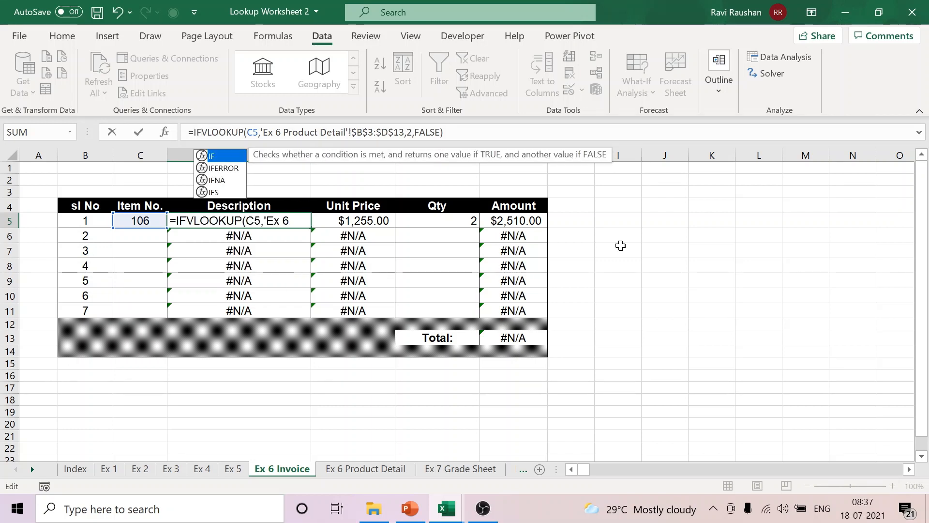
pyautogui.write('ERR')
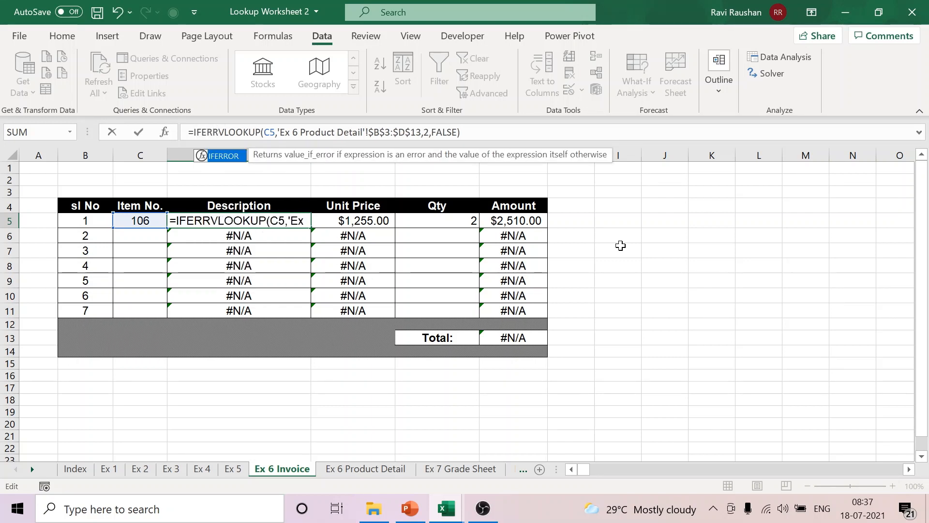
pyautogui.doubleClick(222, 156)
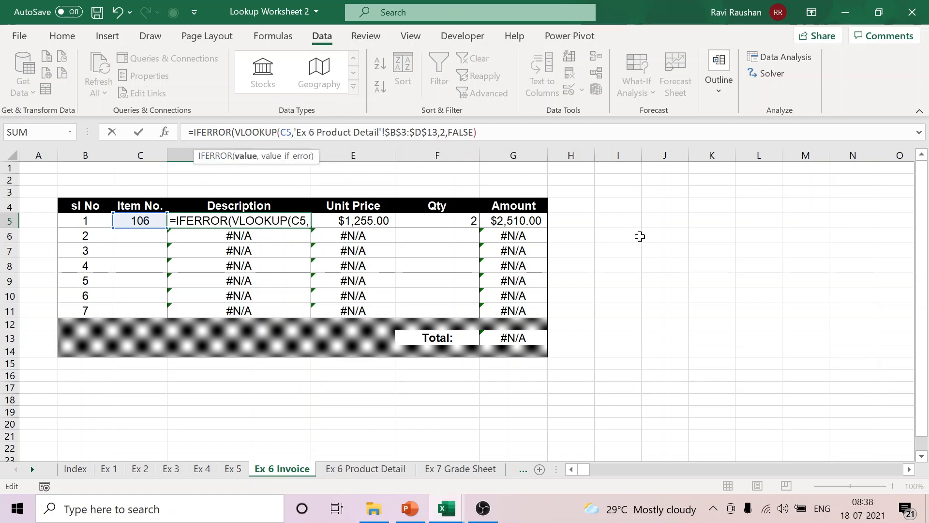
pyautogui.click(504, 138)
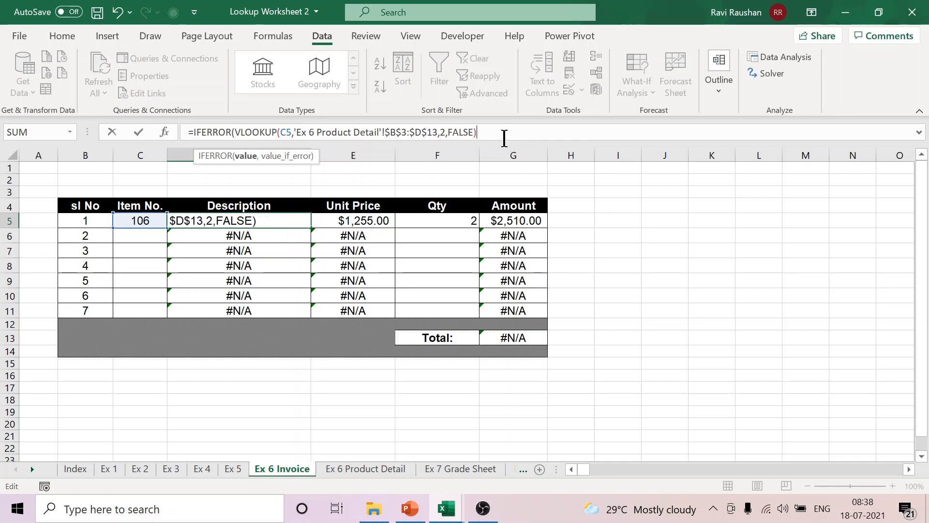
pyautogui.write(',')
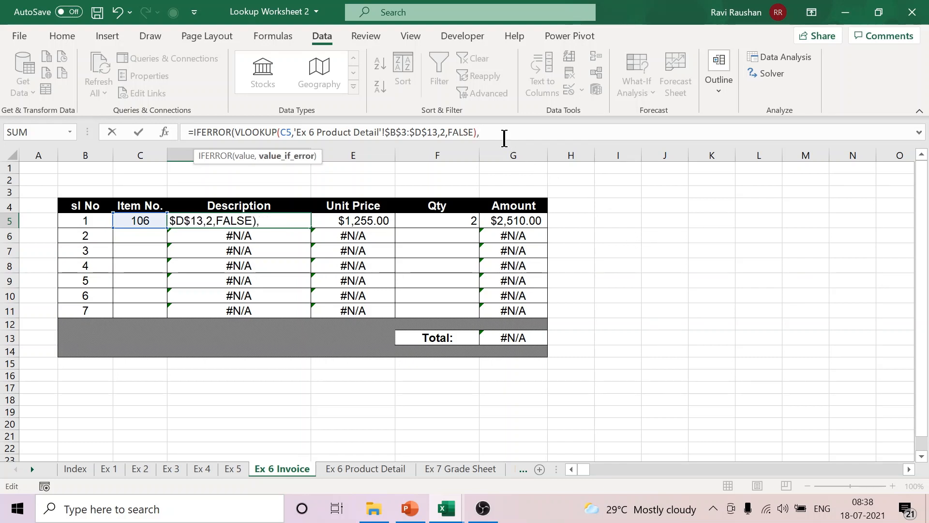
pyautogui.write('""')
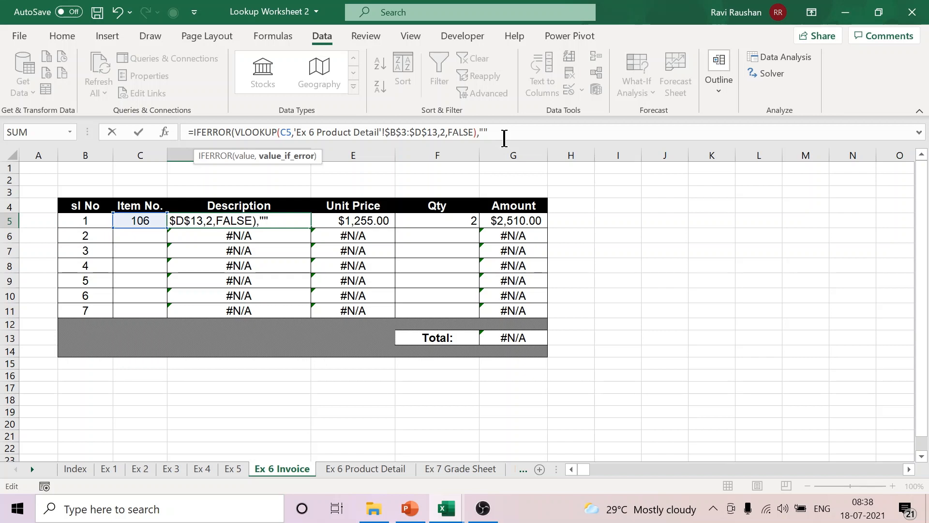
pyautogui.write(')')
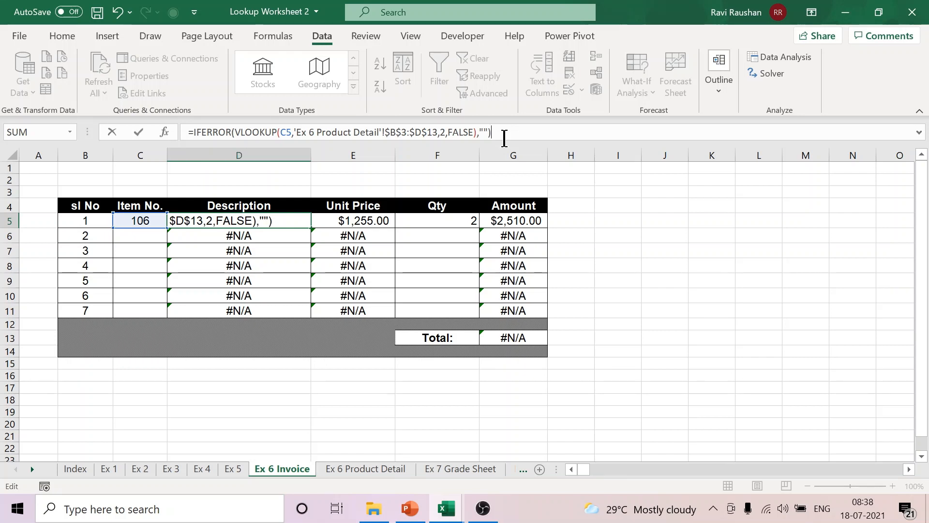
pyautogui.press('Return')
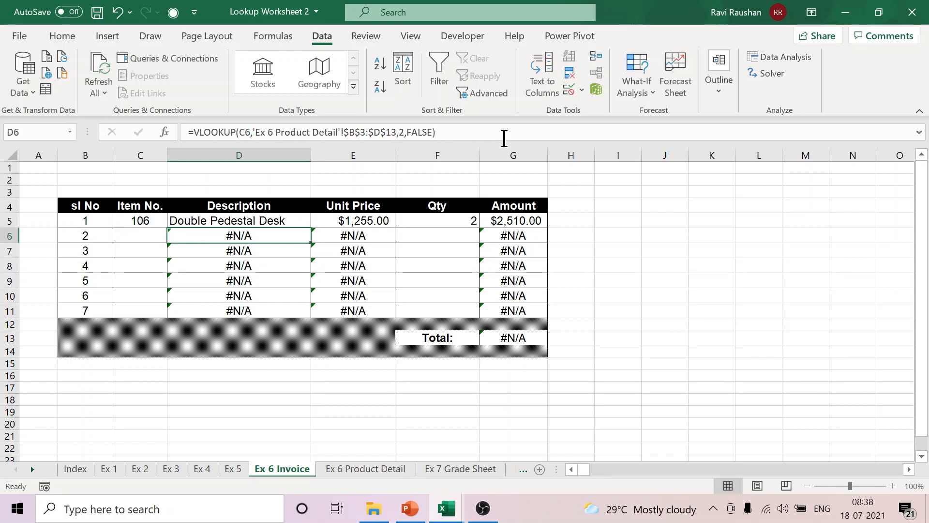
# Step: Copy the IFERROR Description formula from D5 down through D11
pyautogui.click(301, 221)
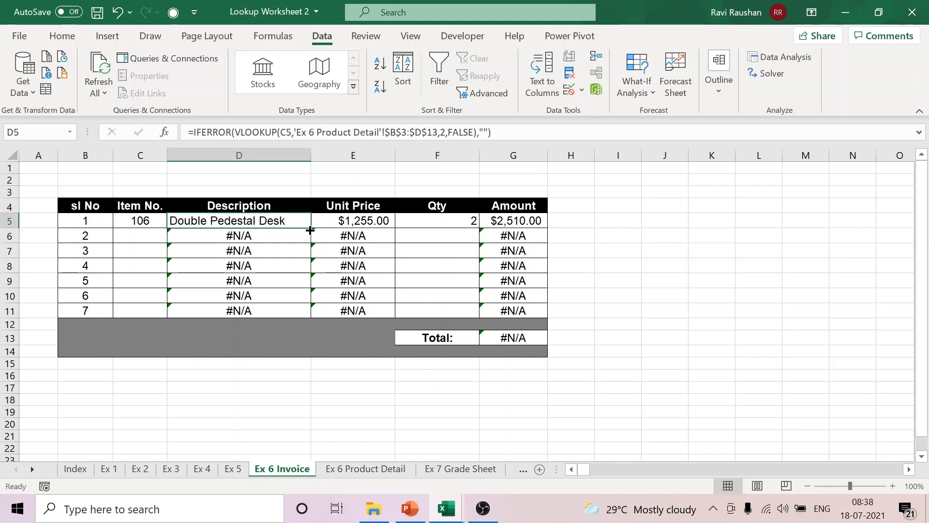
pyautogui.moveTo(310, 231); pyautogui.dragTo(310, 315)
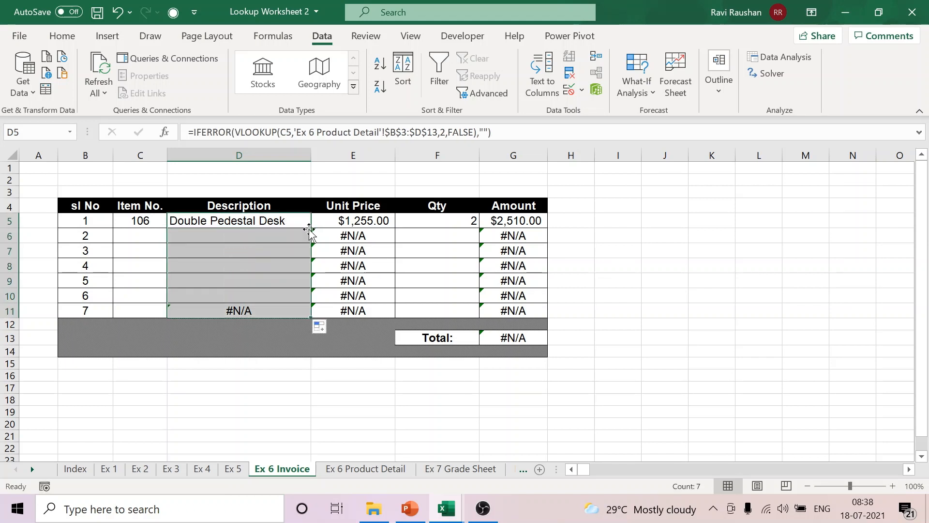
pyautogui.click(674, 289)
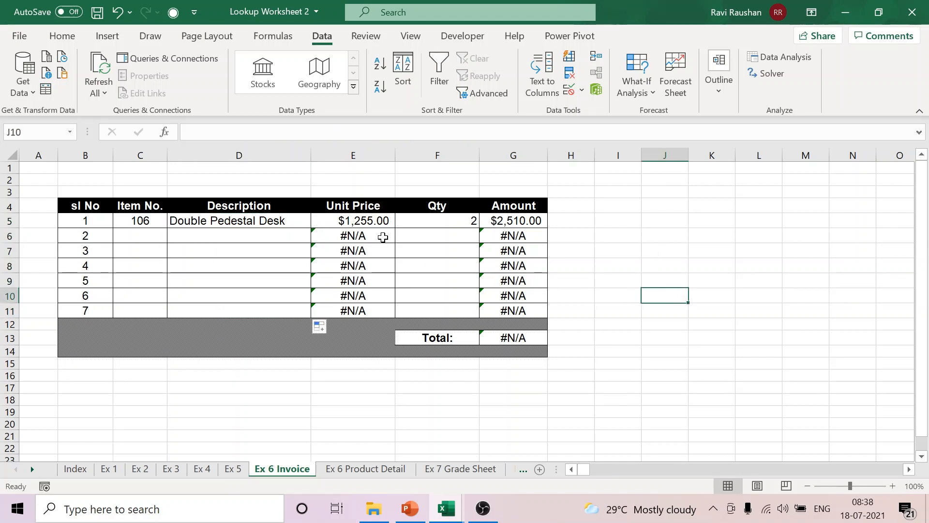
pyautogui.click(354, 221)
pyautogui.click(194, 132)
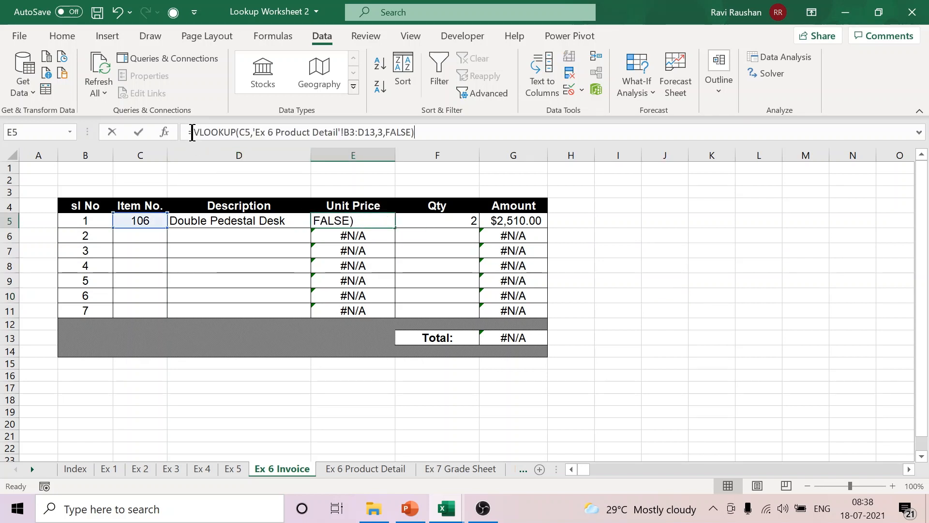
pyautogui.write('IFE')
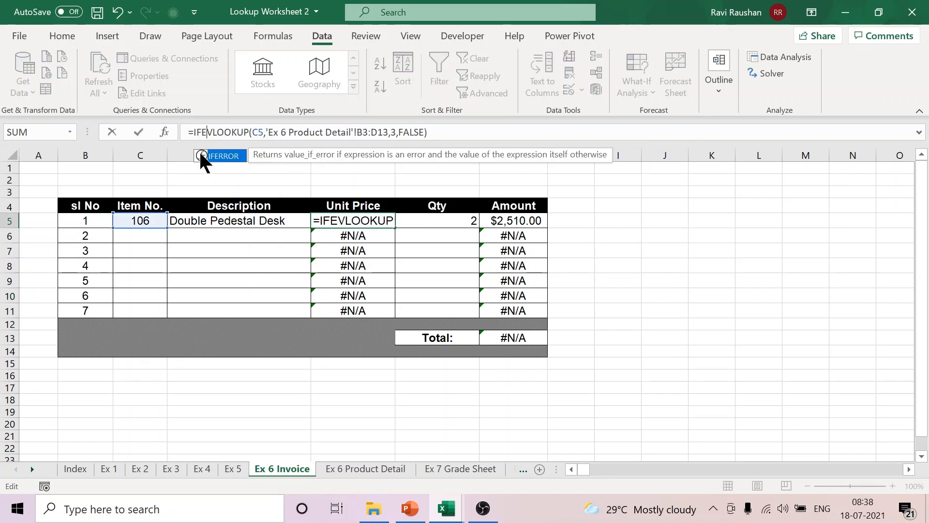
pyautogui.click(224, 166)
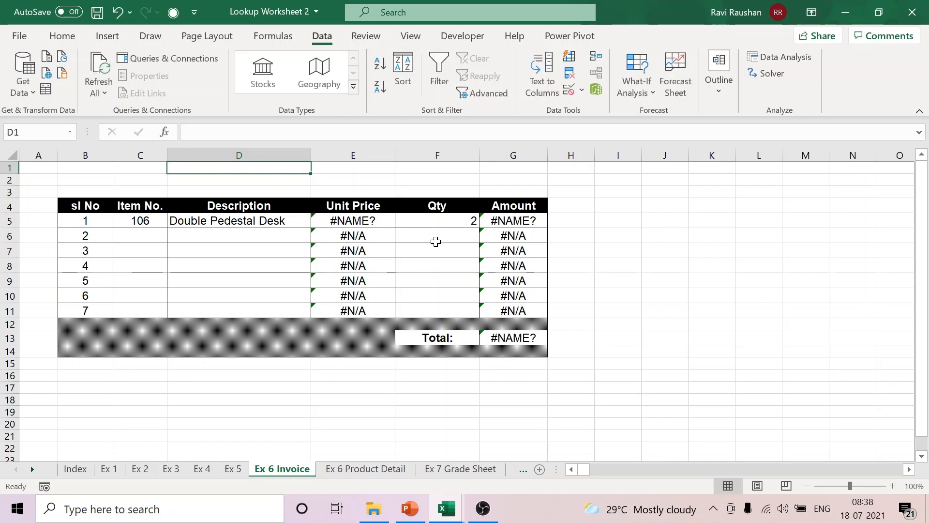
pyautogui.hotkey('ctrl', 'z')
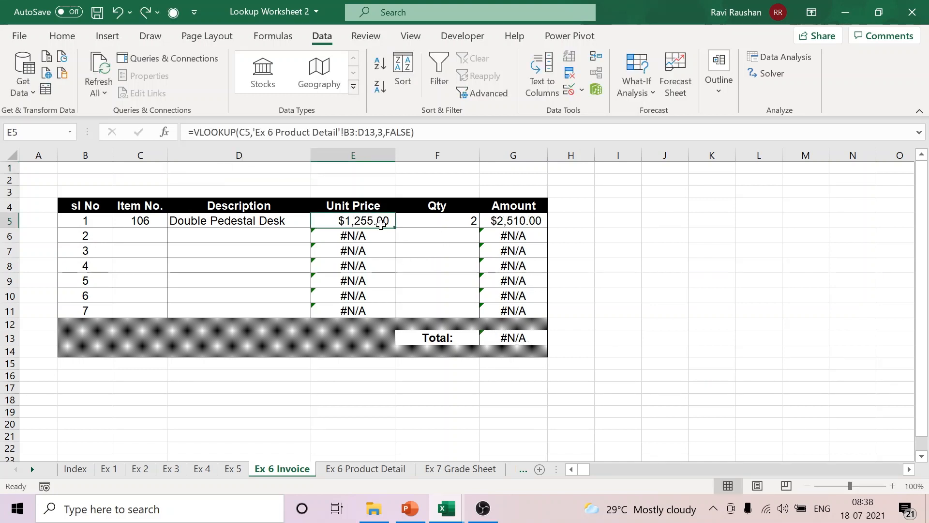
# Step: Wrap the Unit Price lookup in E5 with IFERROR, returning "" on error, and copy it down through E11
pyautogui.click(191, 133)
pyautogui.write('IFERROR')
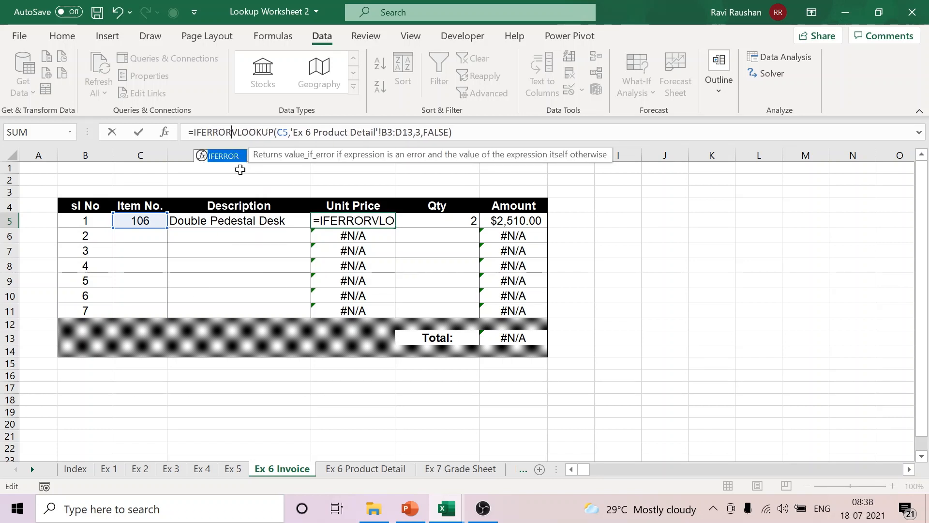
pyautogui.write('(')
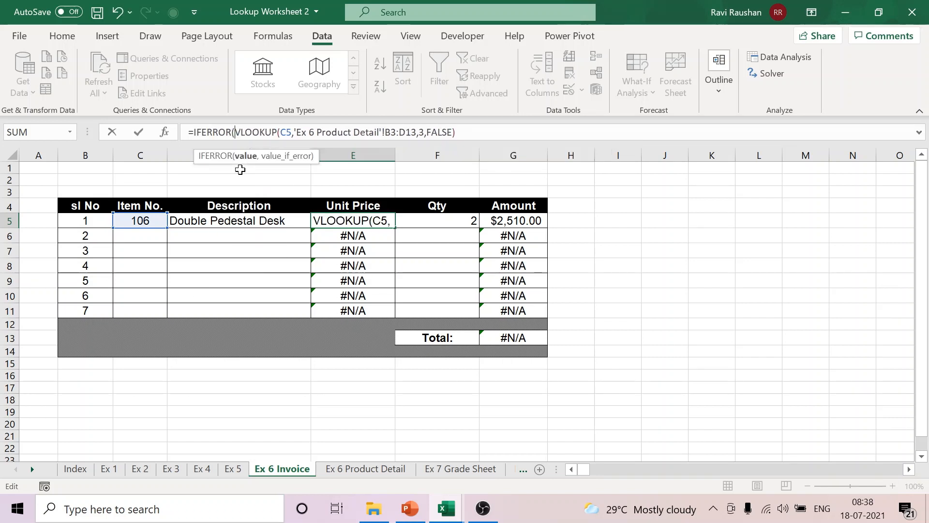
pyautogui.click(474, 136)
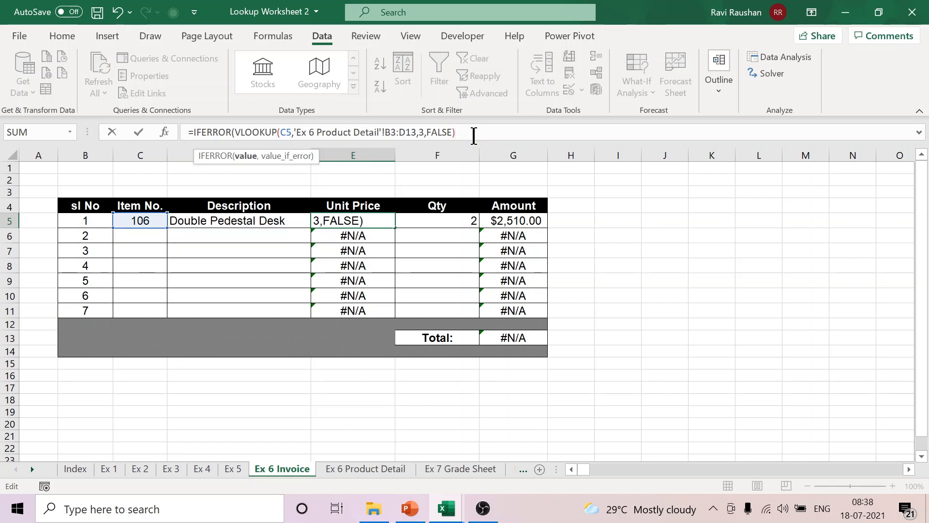
pyautogui.write(',')
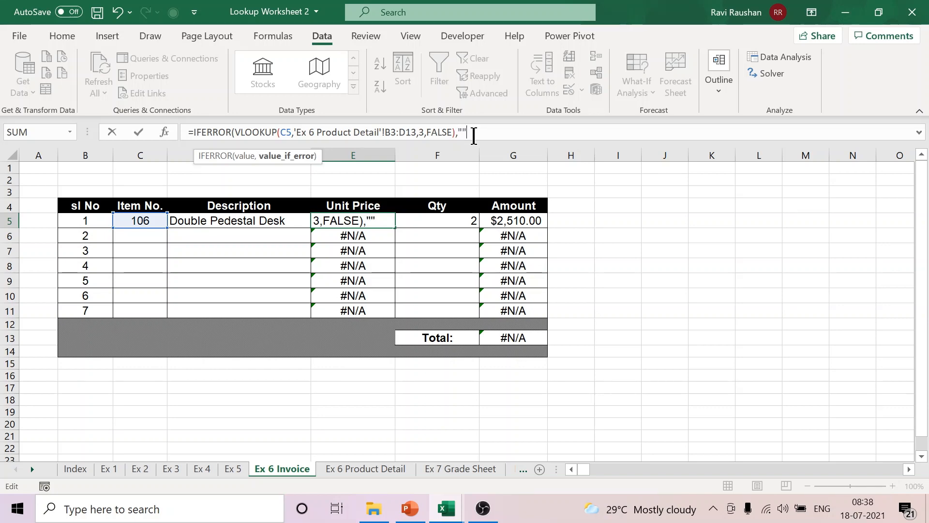
pyautogui.write('"")')
pyautogui.press('Return')
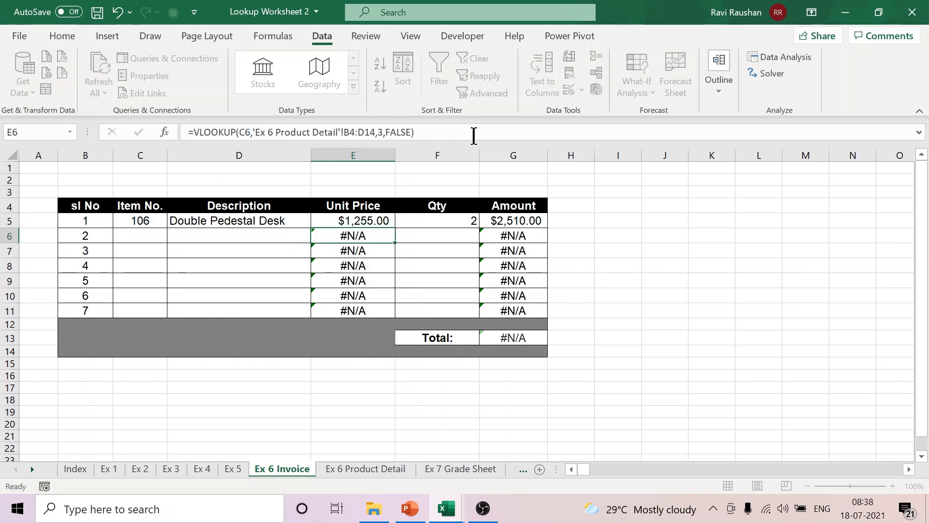
pyautogui.click(380, 220)
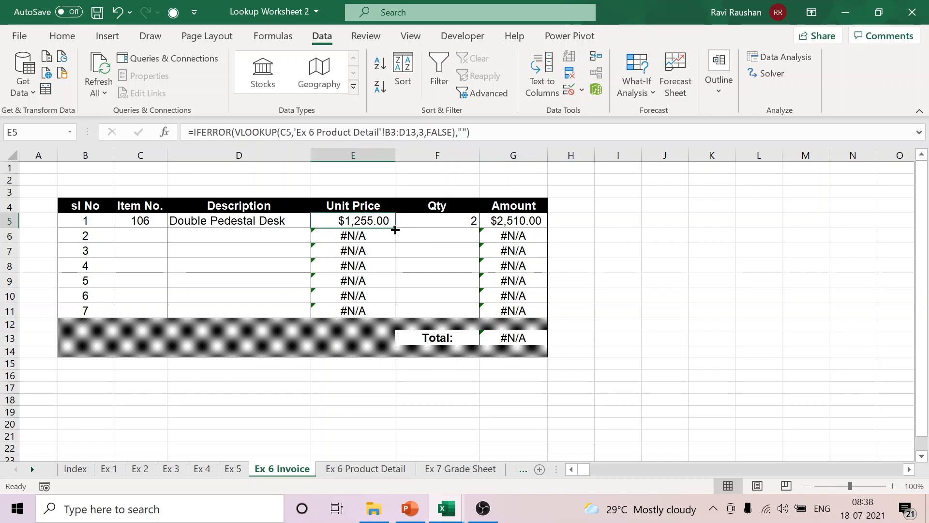
pyautogui.doubleClick(395, 229)
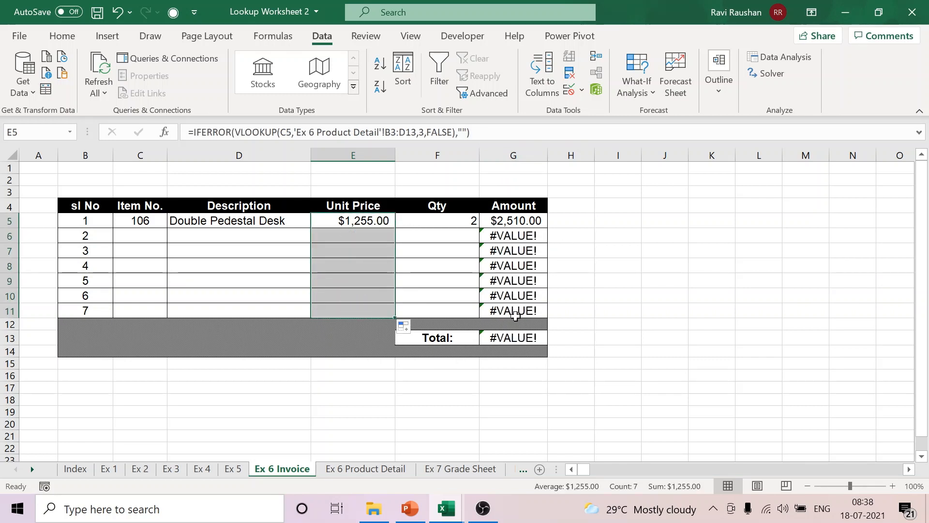
# Step: Change the Amount formula in G5 to =IFERROR(E5*F5,"") so errors return an empty string
pyautogui.click(512, 221)
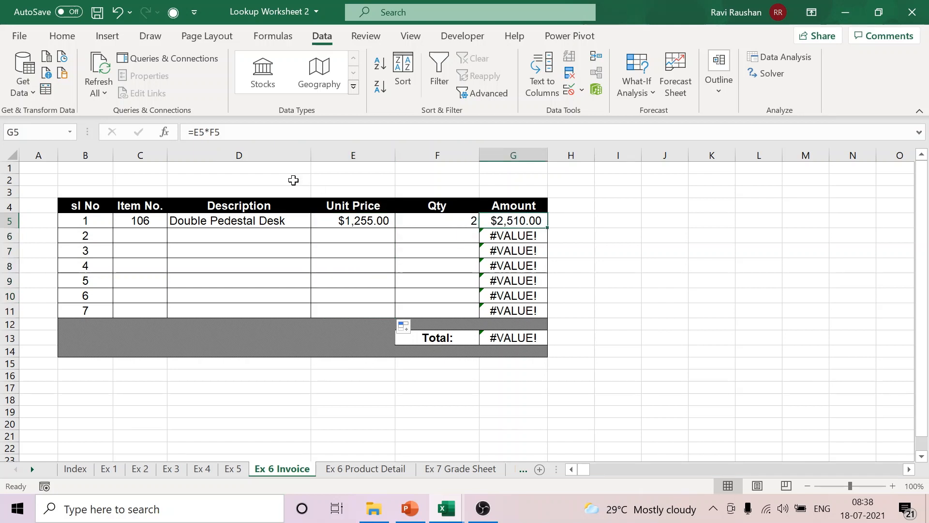
pyautogui.click(196, 132)
pyautogui.write('I')
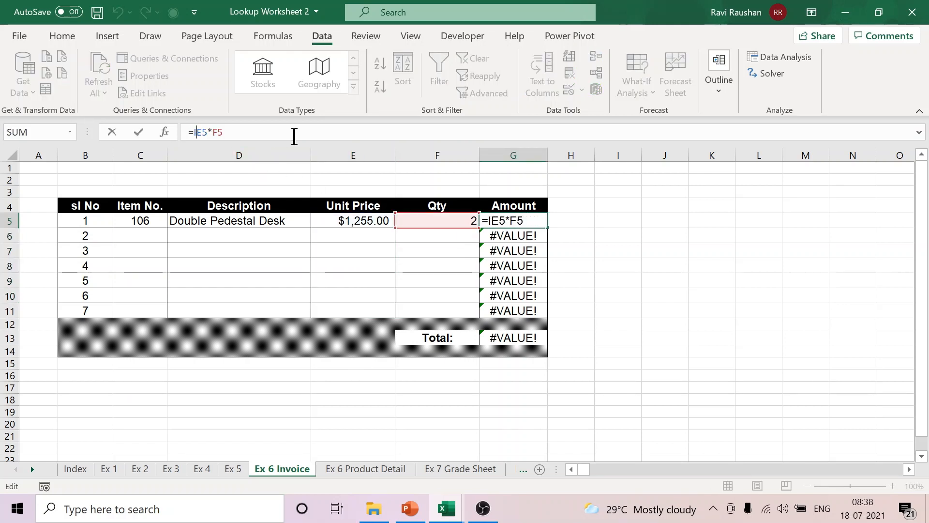
pyautogui.write('FERROR')
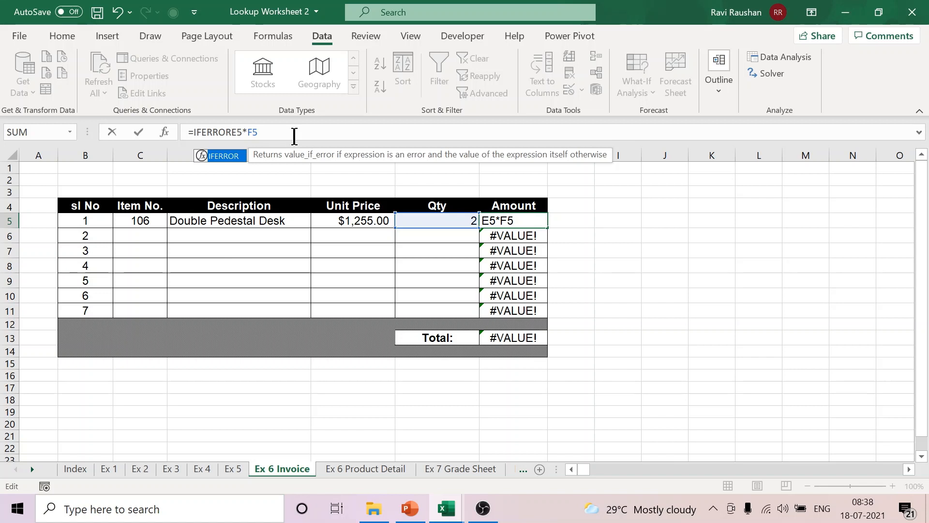
pyautogui.write('(')
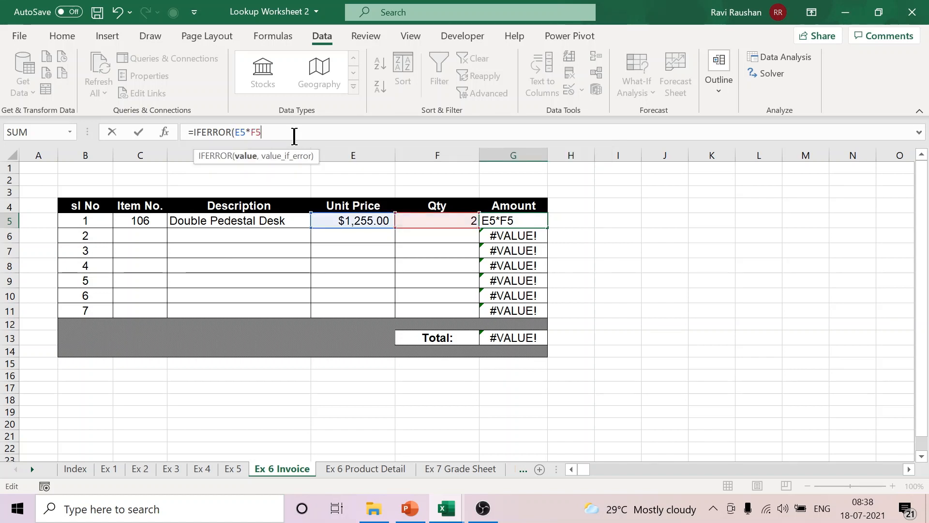
pyautogui.write(',"")')
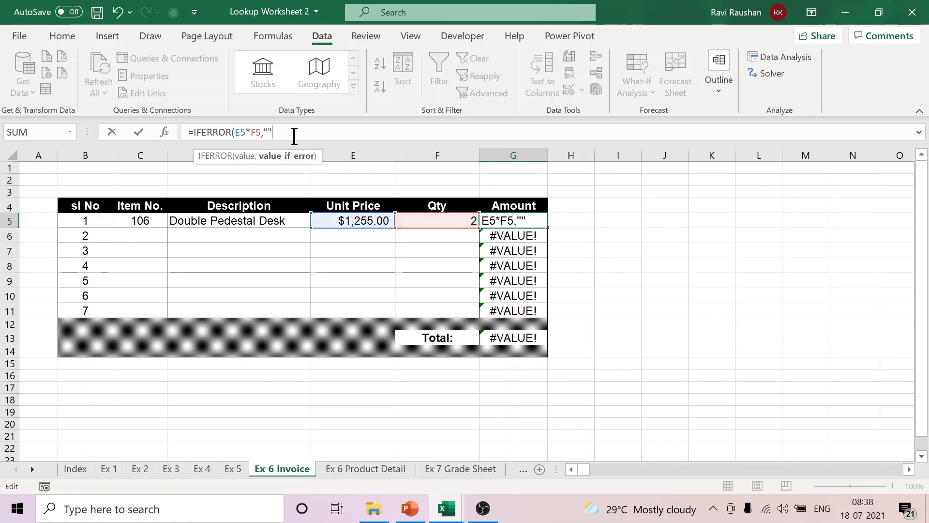
pyautogui.press('Return')
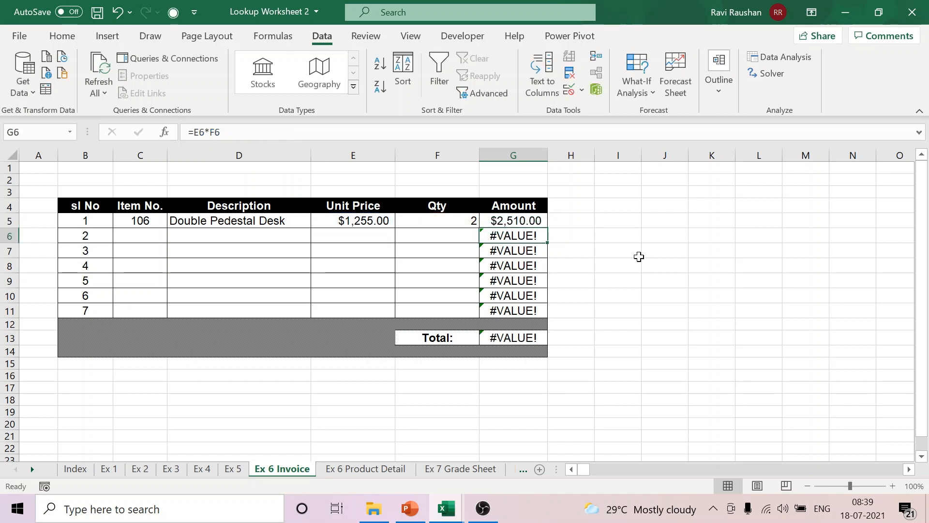
# Step: Copy the IFERROR Amount formula from G5 down through G11
pyautogui.click(518, 221)
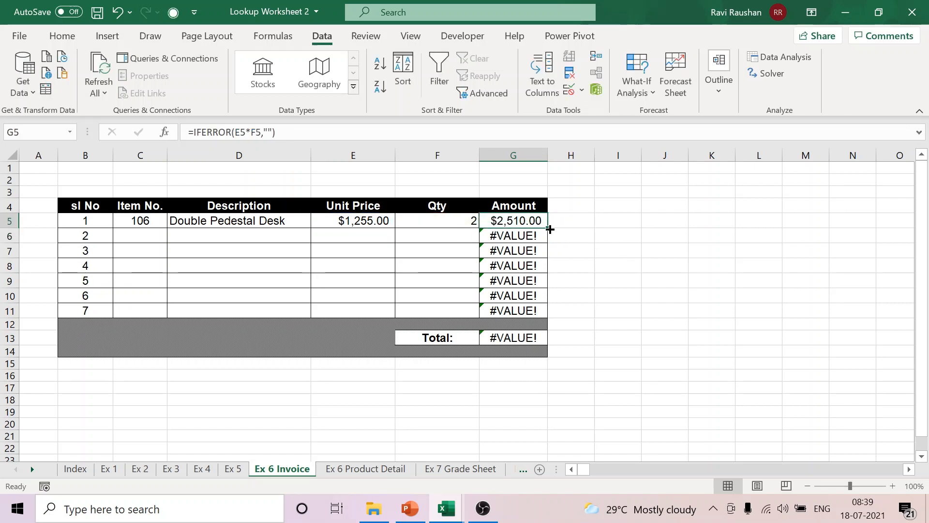
pyautogui.doubleClick(548, 228)
pyautogui.click(635, 264)
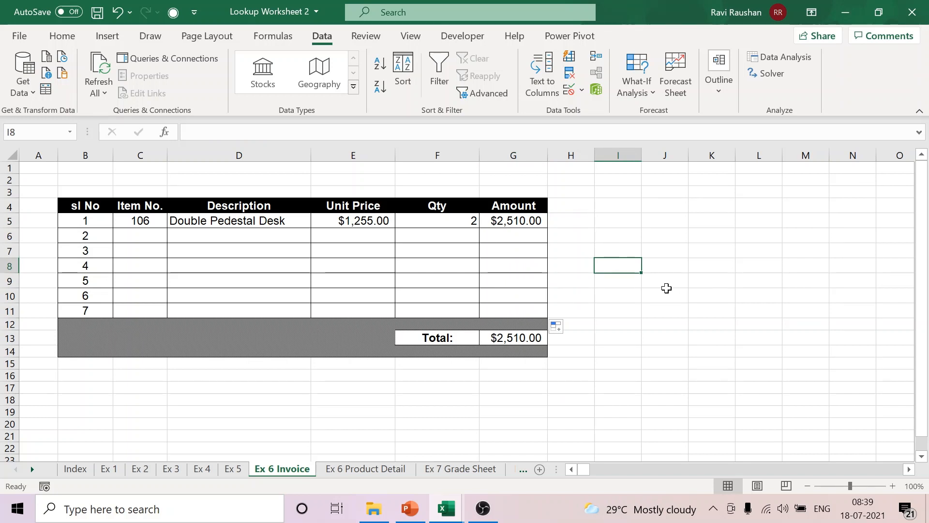
# Step: Review the finished IFERROR and VLOOKUP formula in the first line's Description cell, D5
pyautogui.doubleClick(247, 222)
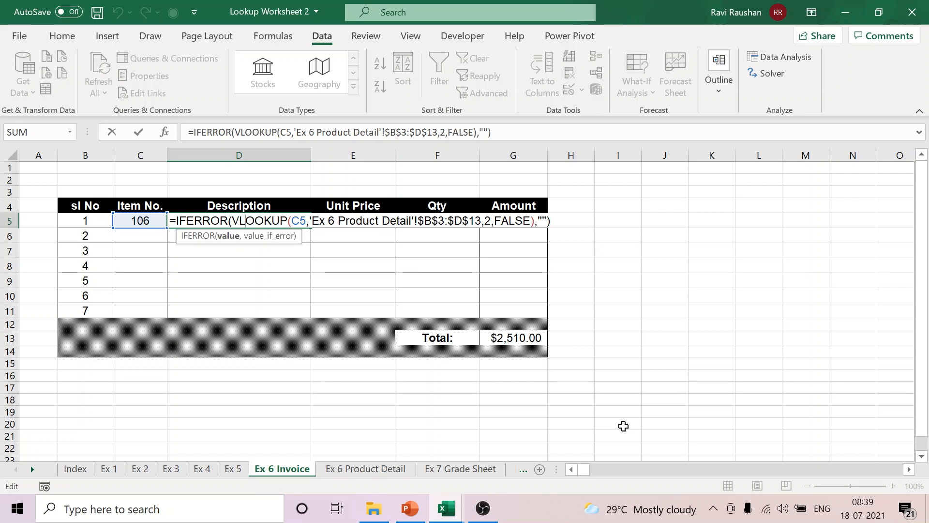
pyautogui.press('Return')
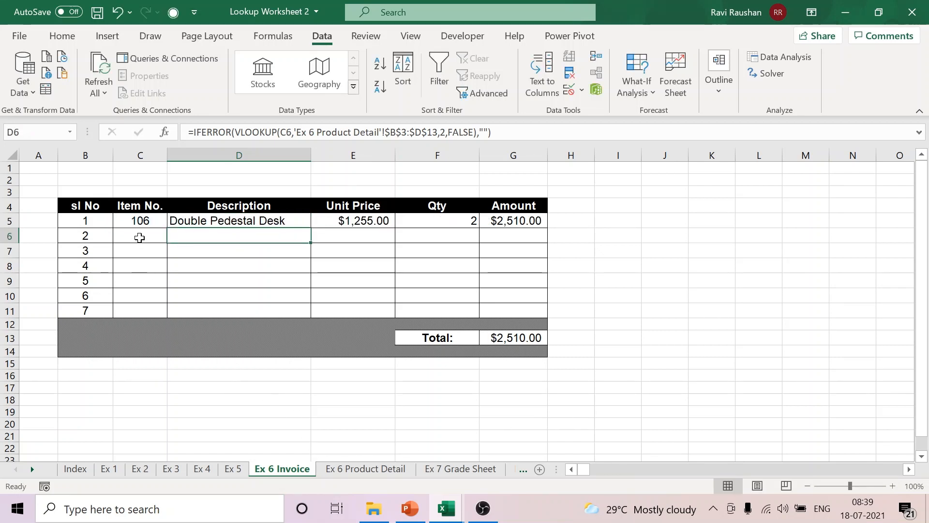
# Step: Fill in the second invoice line with item number 105 in C6 and a quantity of 2 in F6
pyautogui.click(139, 237)
pyautogui.click(173, 237)
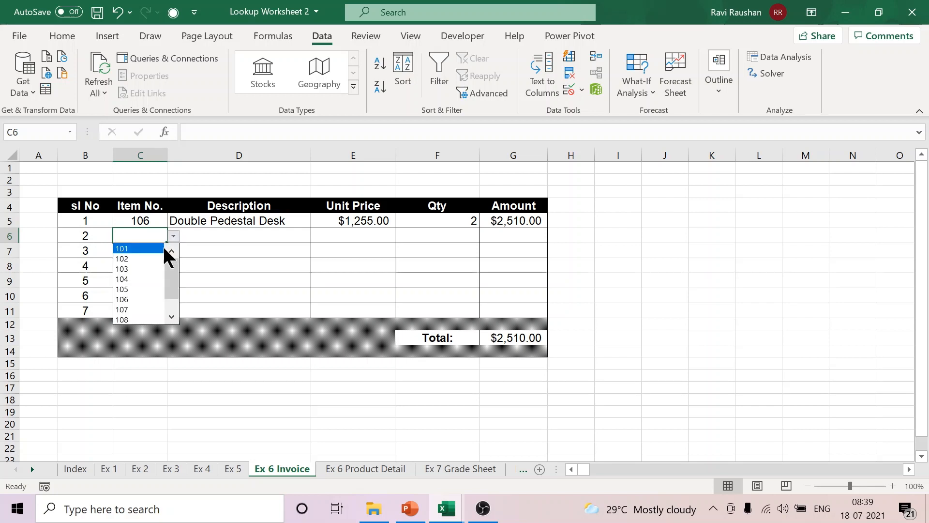
pyautogui.click(145, 290)
pyautogui.click(464, 235)
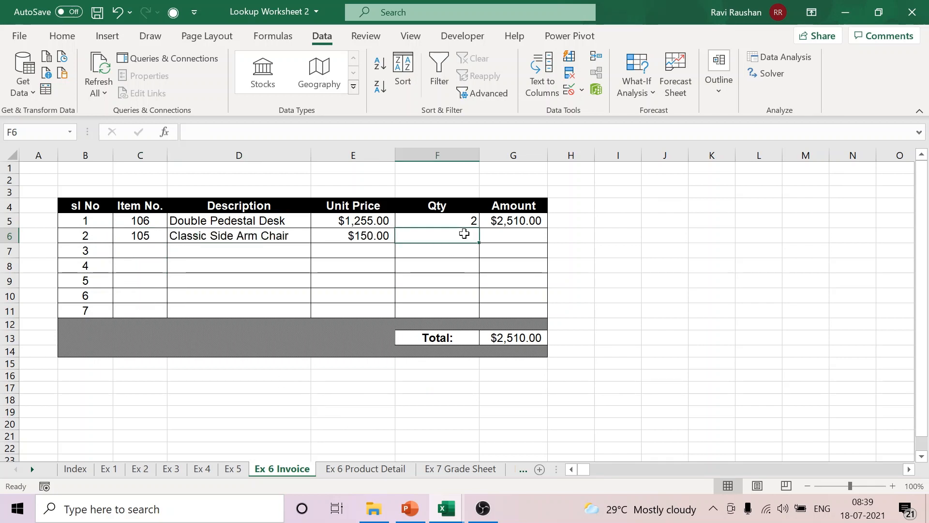
pyautogui.write('2')
pyautogui.click(658, 312)
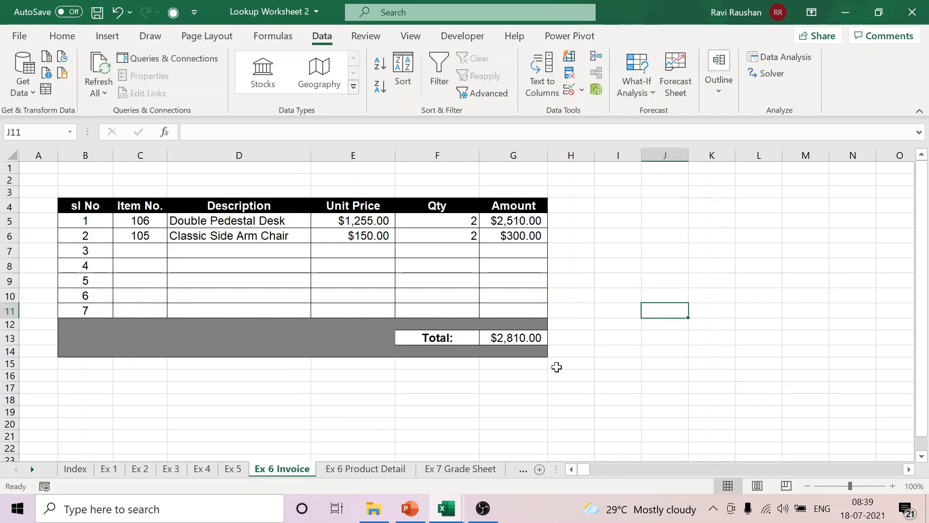
# Step: Fill in the third invoice line with item number 105 in C7 and a quantity of 1 in F7
pyautogui.click(152, 251)
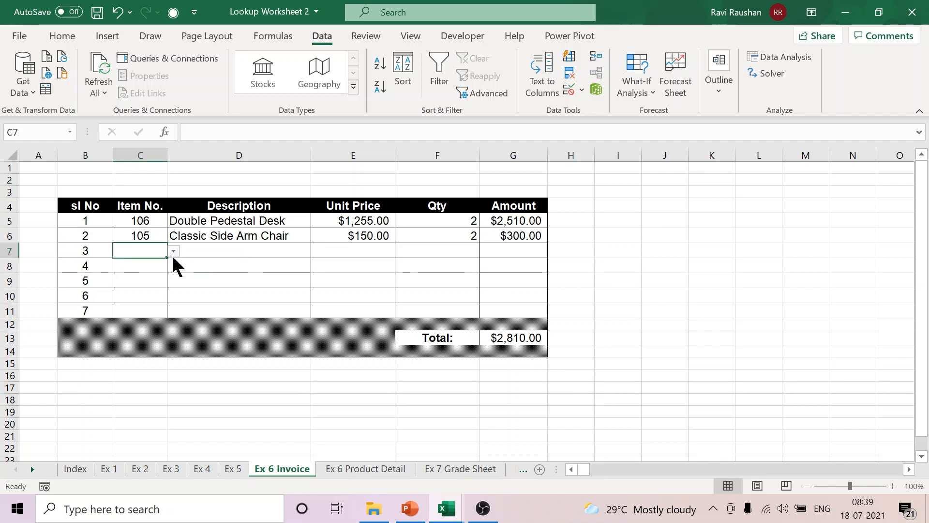
pyautogui.click(173, 251)
pyautogui.click(148, 305)
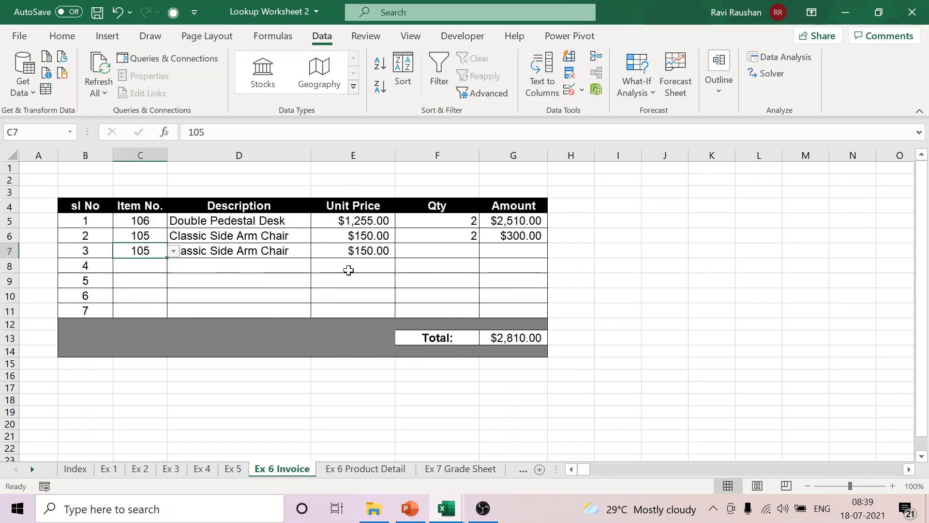
pyautogui.click(431, 251)
pyautogui.write('1')
pyautogui.click(668, 337)
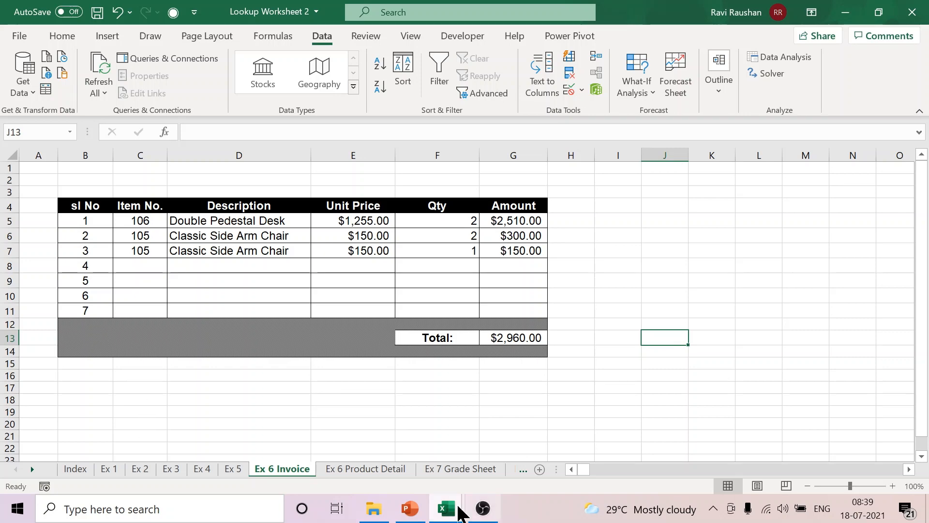
# Step: Switch to the Lookup worksheet 1 workbook and review the roll number and TOTAL lookup formula in L5:M5 of the Vlookup sheet
pyautogui.moveTo(442, 506)
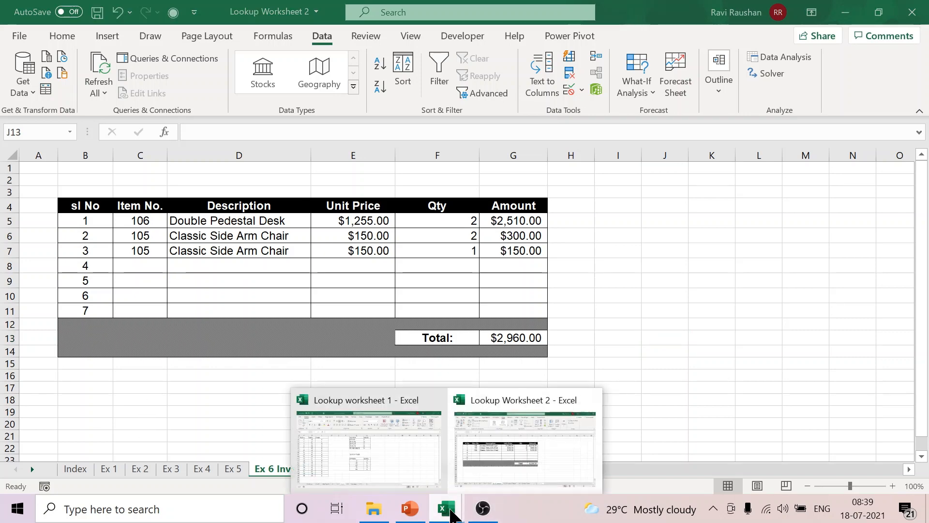
pyautogui.click(358, 462)
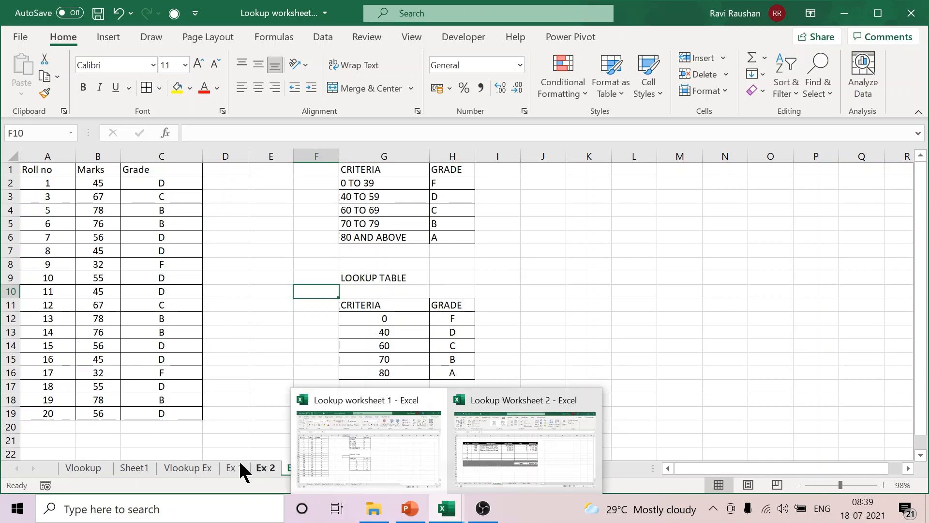
pyautogui.click(72, 466)
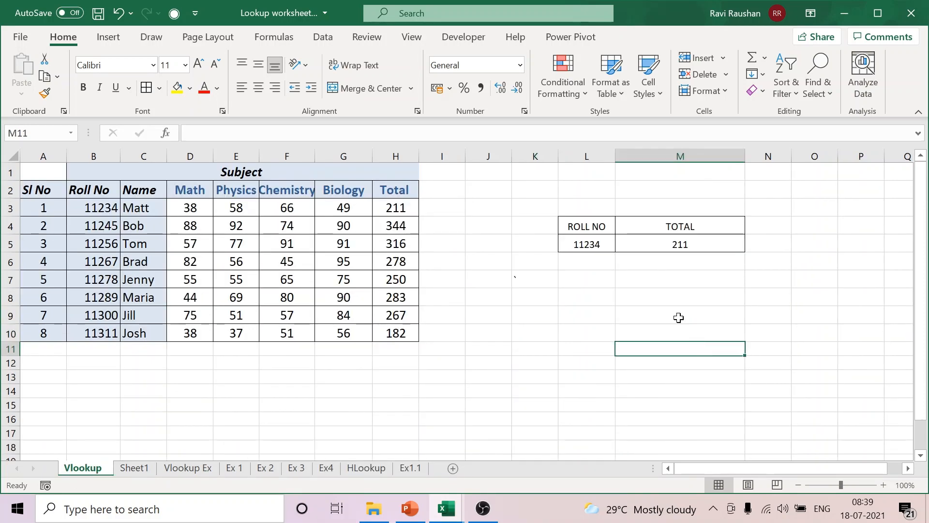
pyautogui.click(599, 243)
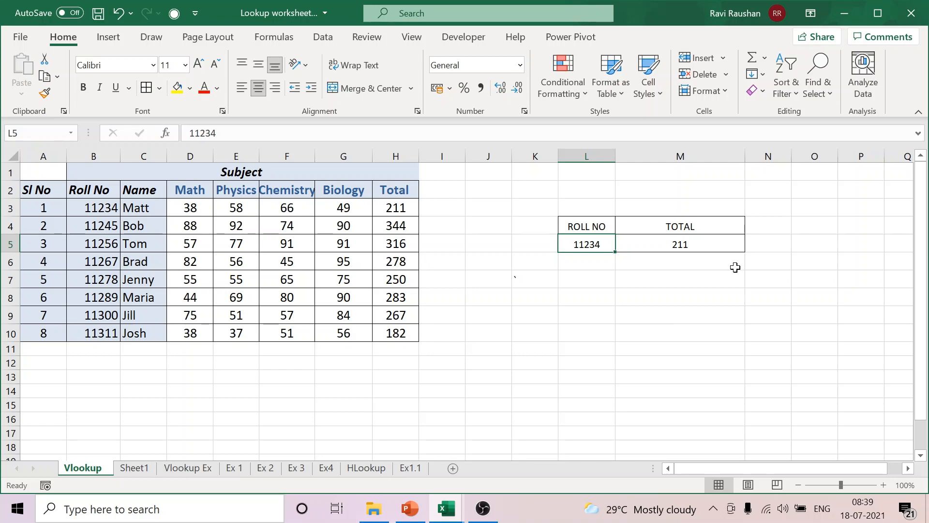
pyautogui.press('Right')
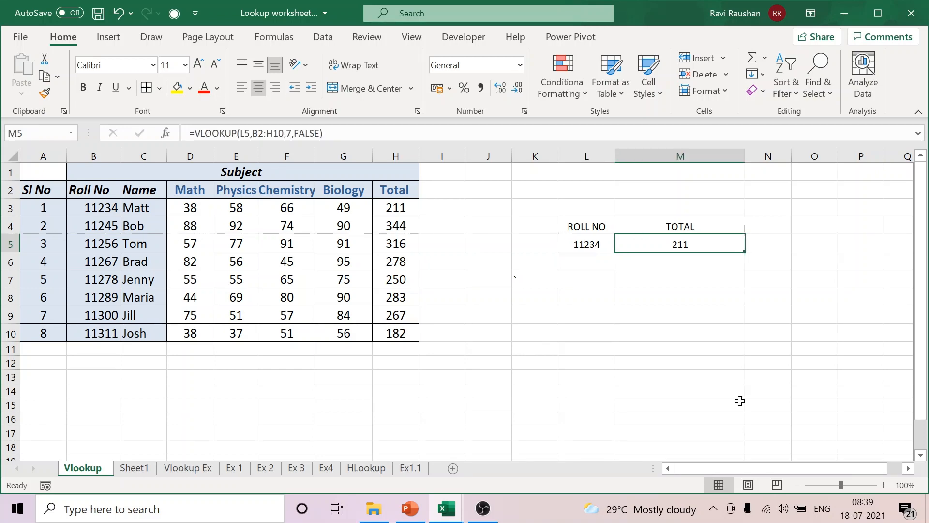
# Step: Set the roll number in L5 to 15000, which is missing from the table, and check the TOTAL lookup in M5
pyautogui.click(592, 244)
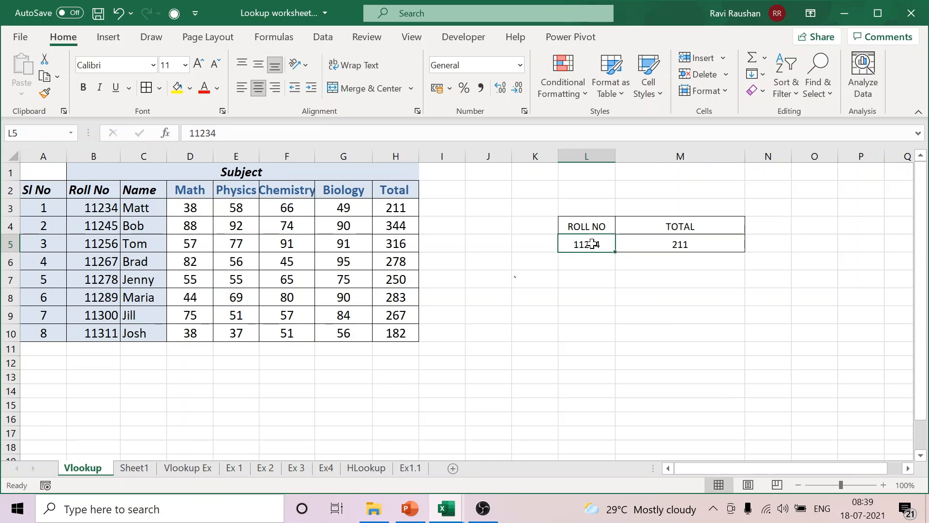
pyautogui.write('15000')
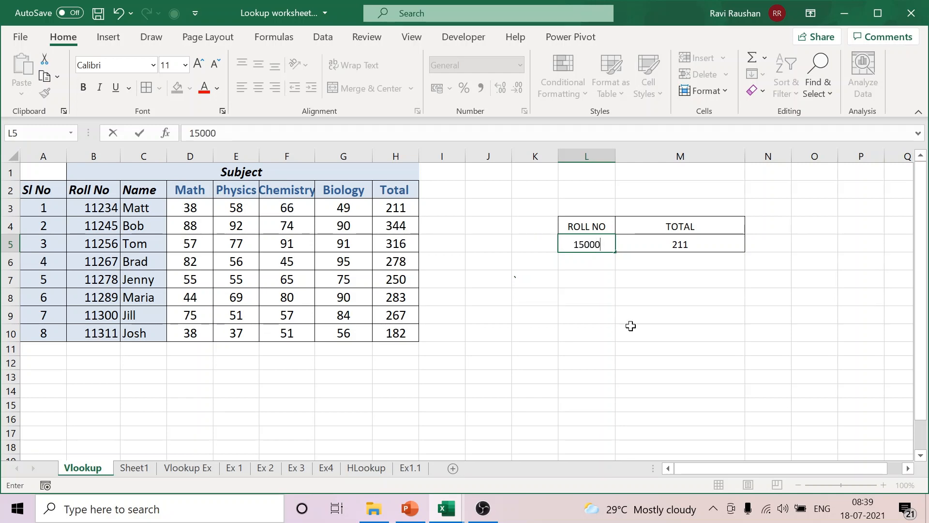
pyautogui.click(627, 329)
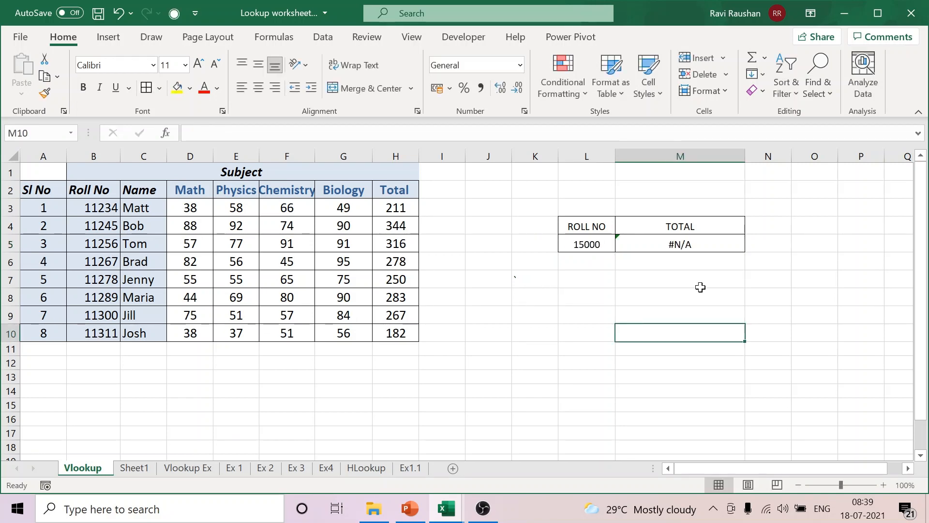
pyautogui.press('Up')
pyautogui.press('Up')
pyautogui.press('Up')
pyautogui.press('Up')
pyautogui.press('Up')
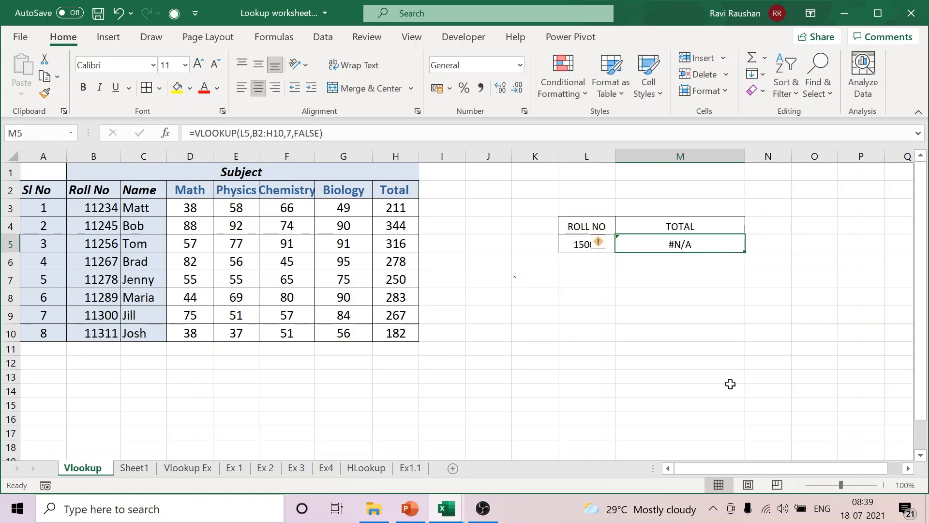
# Step: Clear the roll number in L5 and enter the table's first roll number, as listed in B3
pyautogui.click(578, 242)
pyautogui.press('Delete')
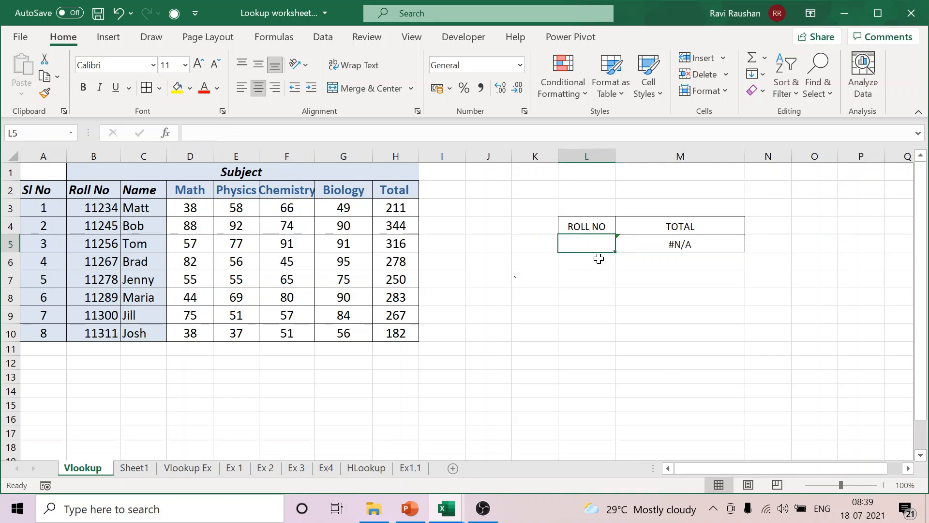
pyautogui.click(680, 323)
pyautogui.click(600, 246)
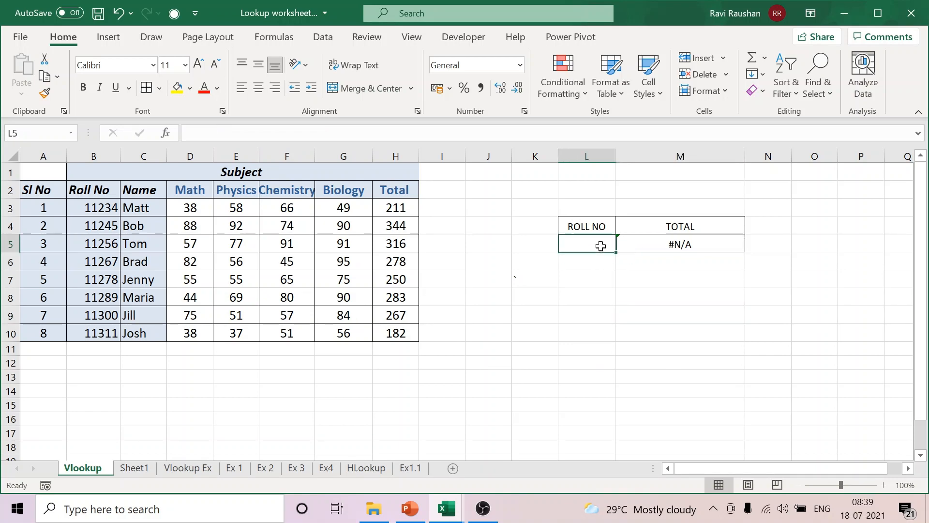
pyautogui.write('11234')
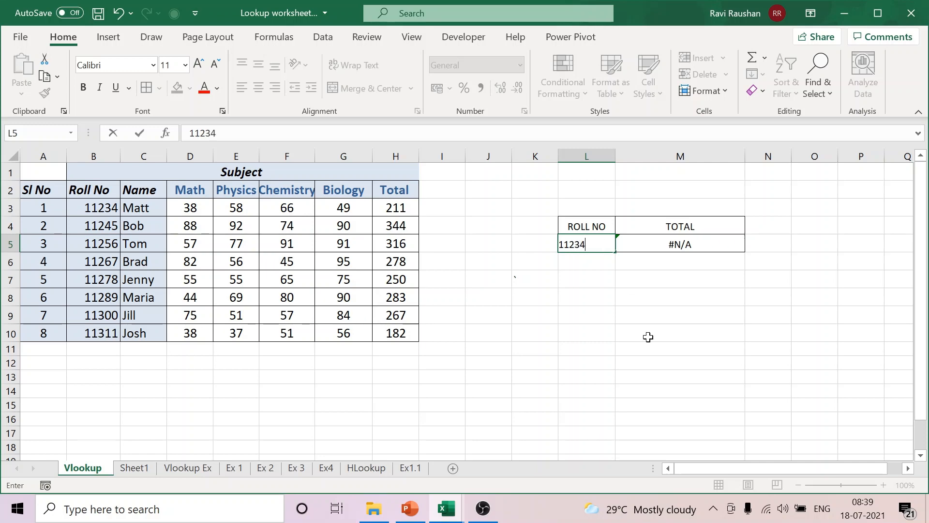
pyautogui.click(651, 347)
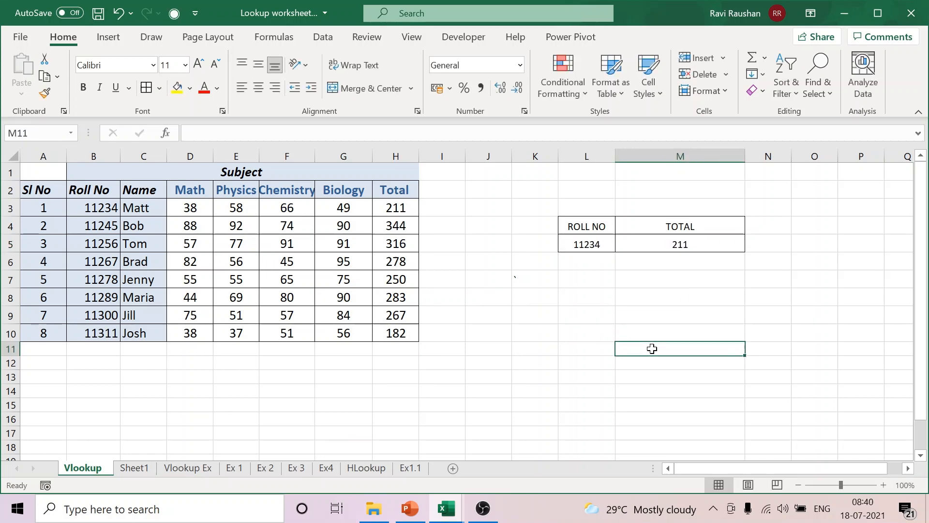
# Step: Replace the roll number in L5 with the unlisted value 15000
pyautogui.click(598, 244)
pyautogui.write('15000')
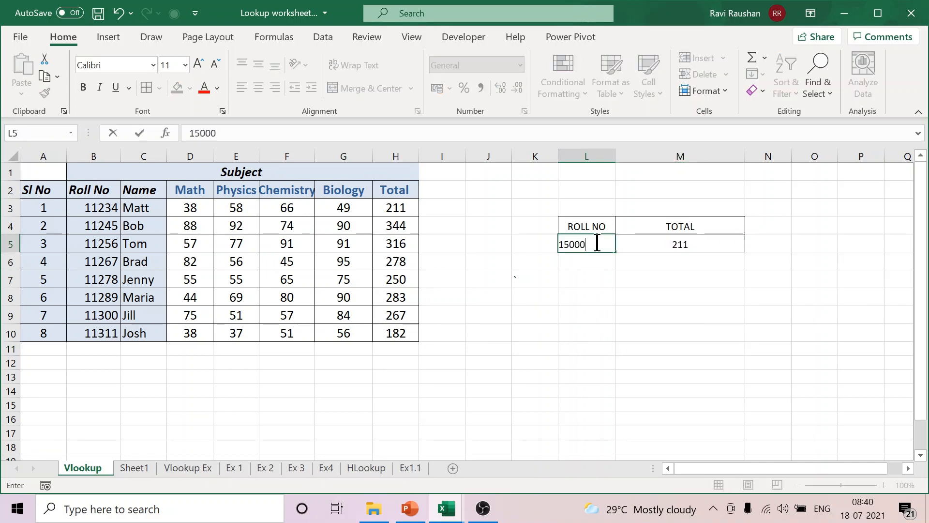
pyautogui.click(636, 326)
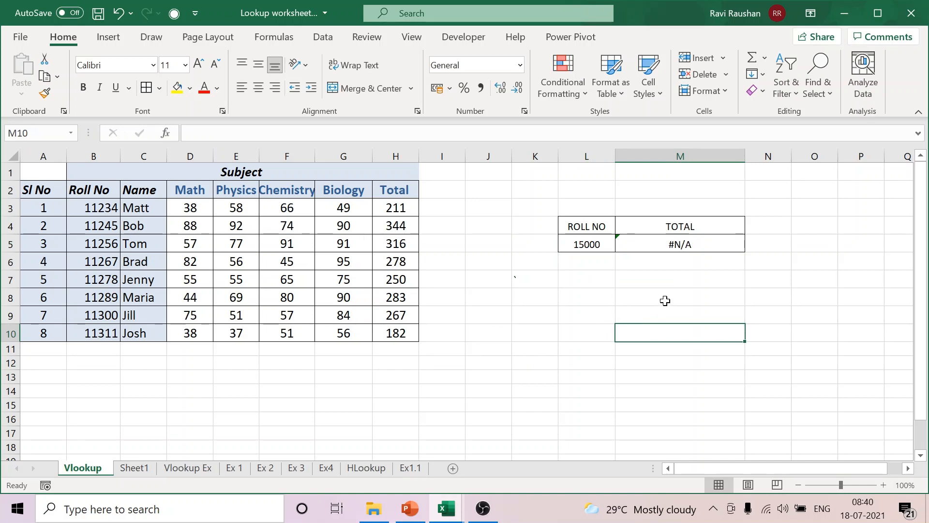
# Step: Change the TOTAL formula in M5 to =IFERROR(VLOOKUP(L5,B2:H10,7,FALSE),"roll no does not exists")
pyautogui.click(671, 242)
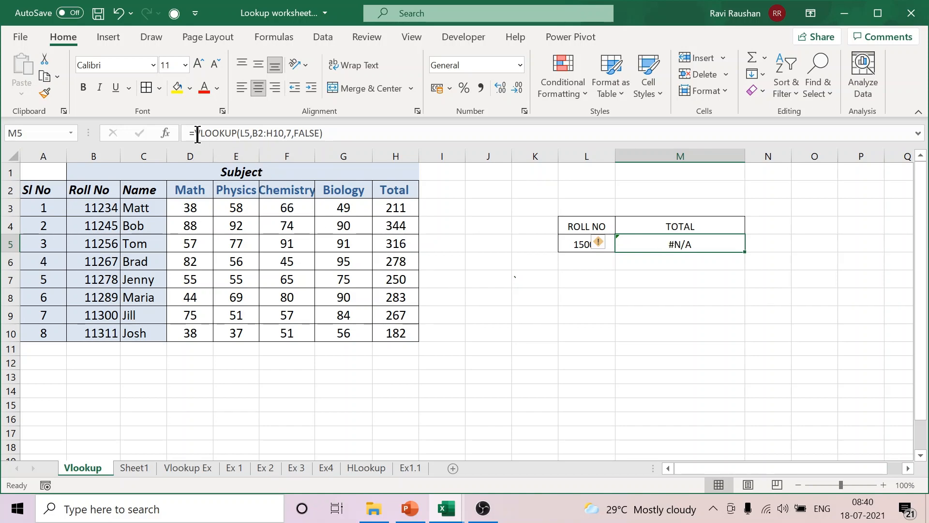
pyautogui.click(198, 134)
pyautogui.write('IFERROR')
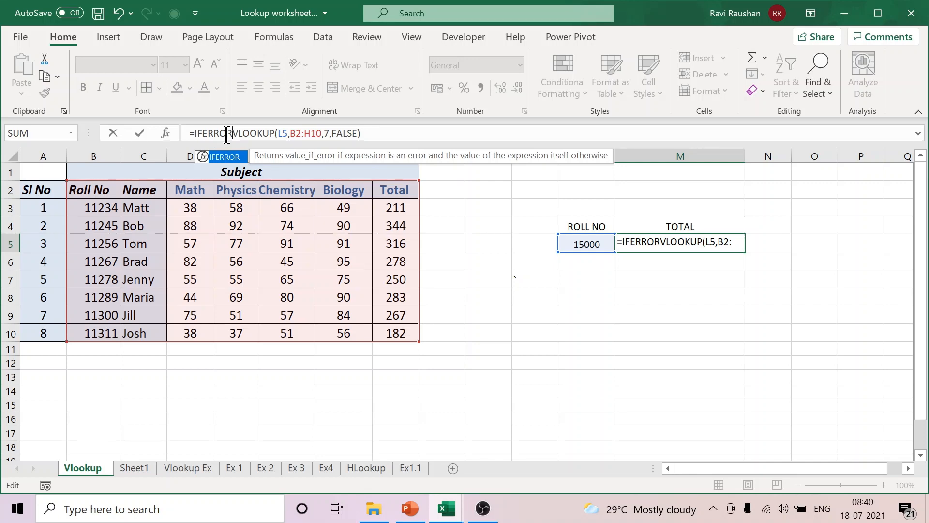
pyautogui.write('(')
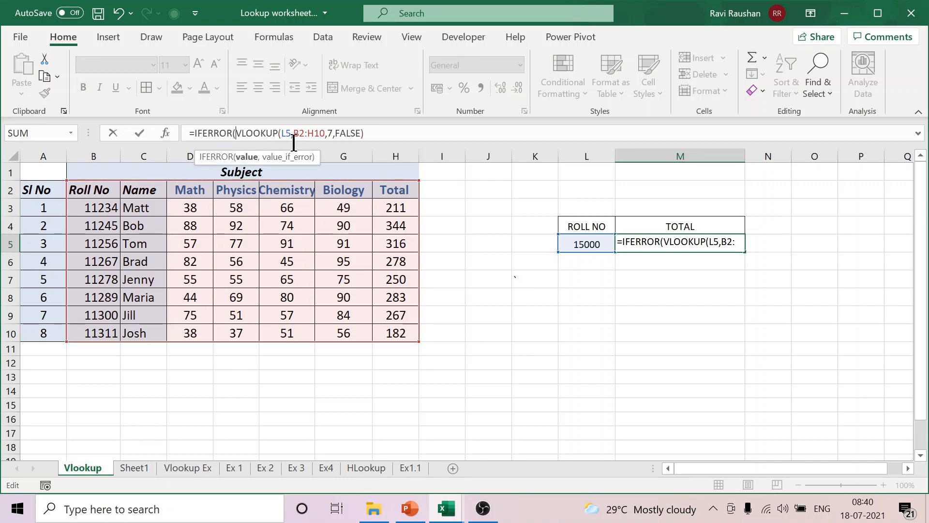
pyautogui.click(391, 133)
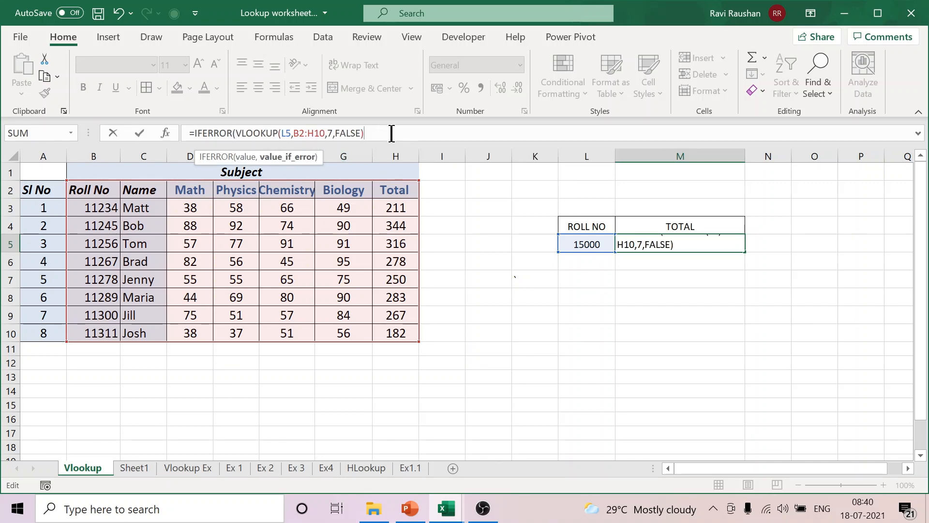
pyautogui.write(',"roll no d oes not e')
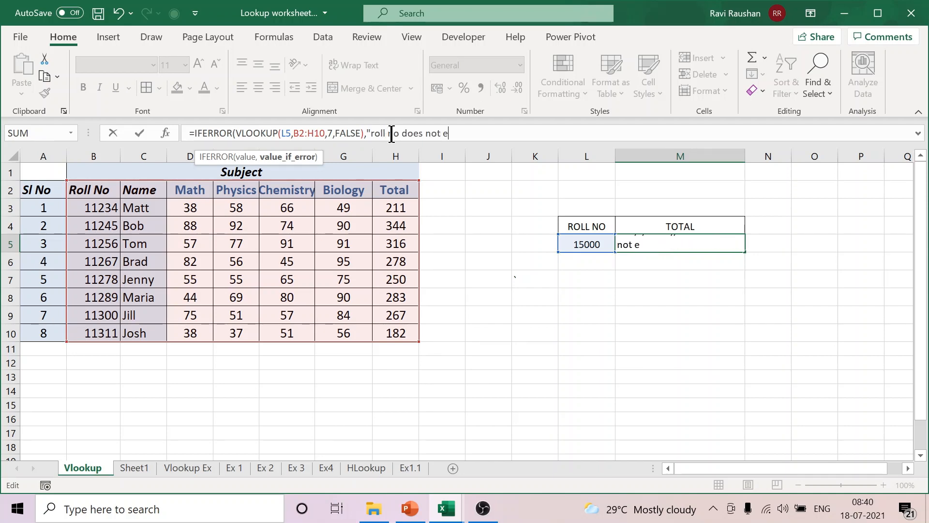
pyautogui.write('xists")')
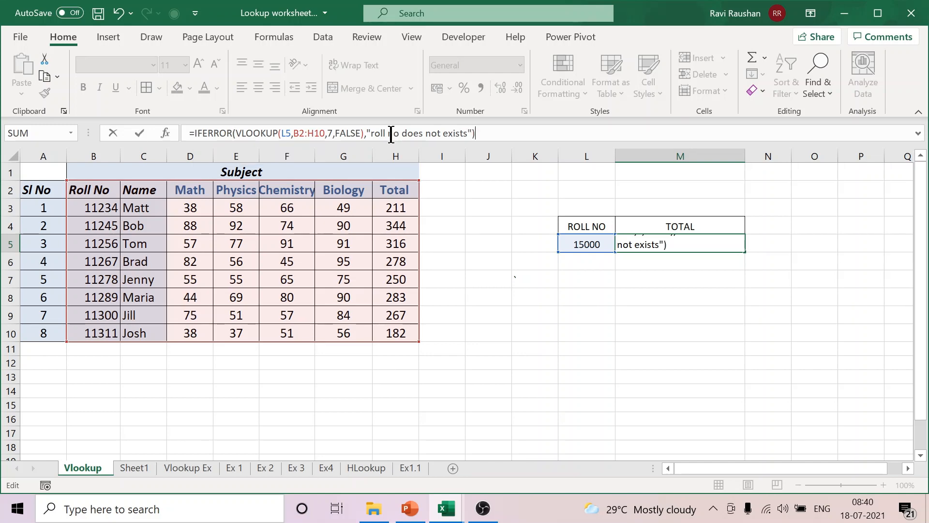
pyautogui.press('Return')
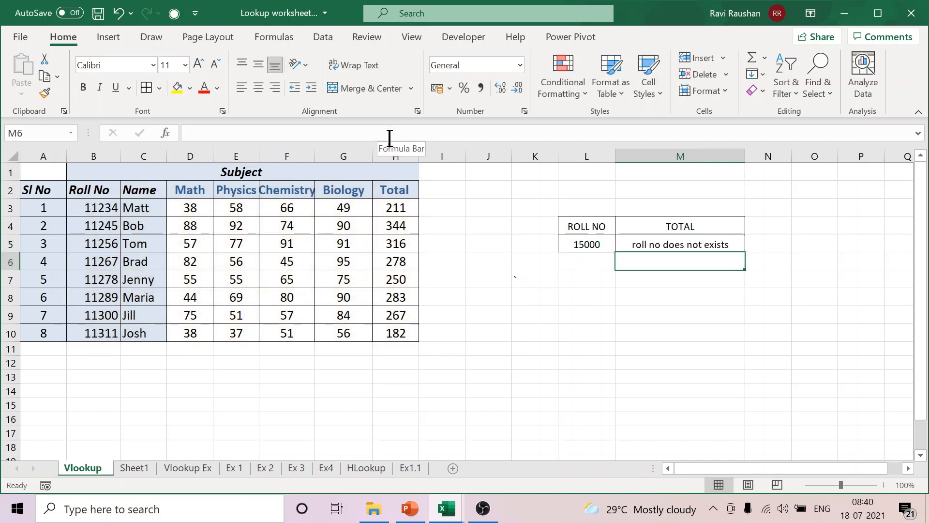
# Step: Test the IFERROR lookup by entering the roll number from B3 in L5, and set L5 back to 15000
pyautogui.click(585, 244)
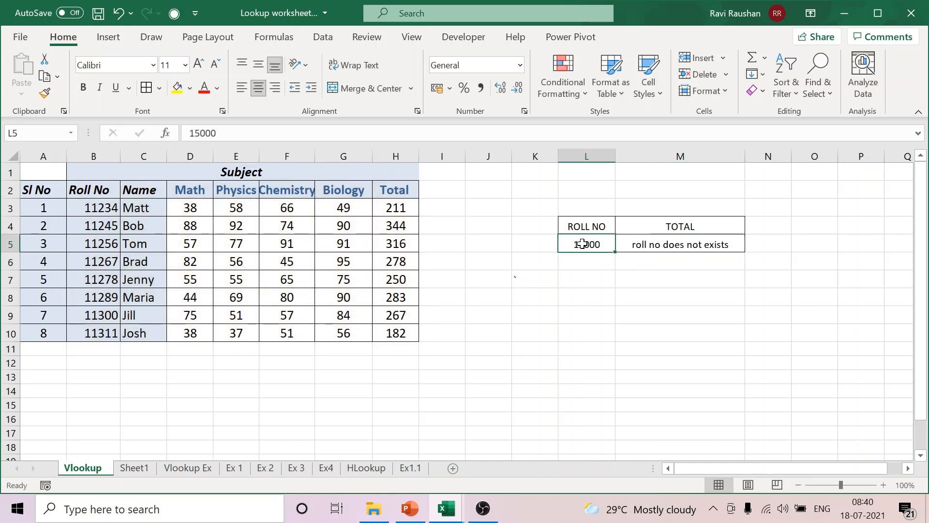
pyautogui.write('11234')
pyautogui.click(634, 317)
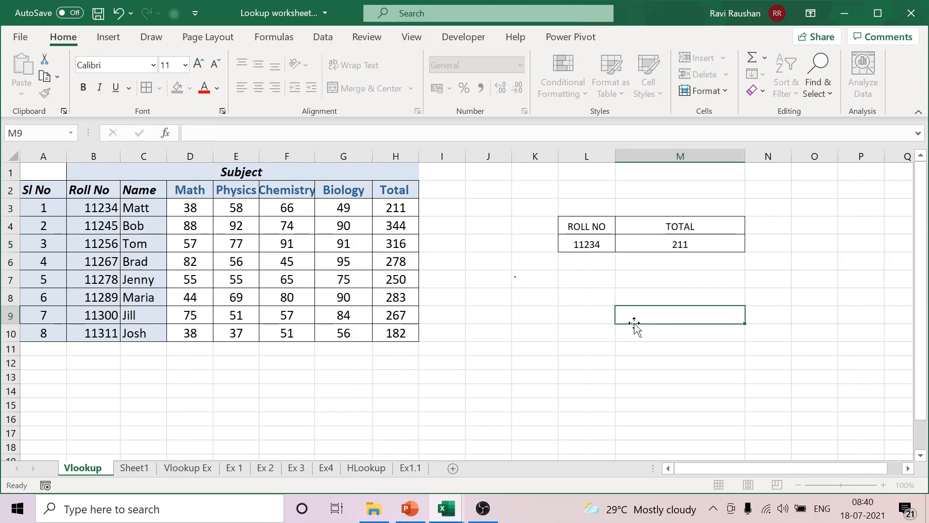
pyautogui.click(602, 247)
pyautogui.write('15000')
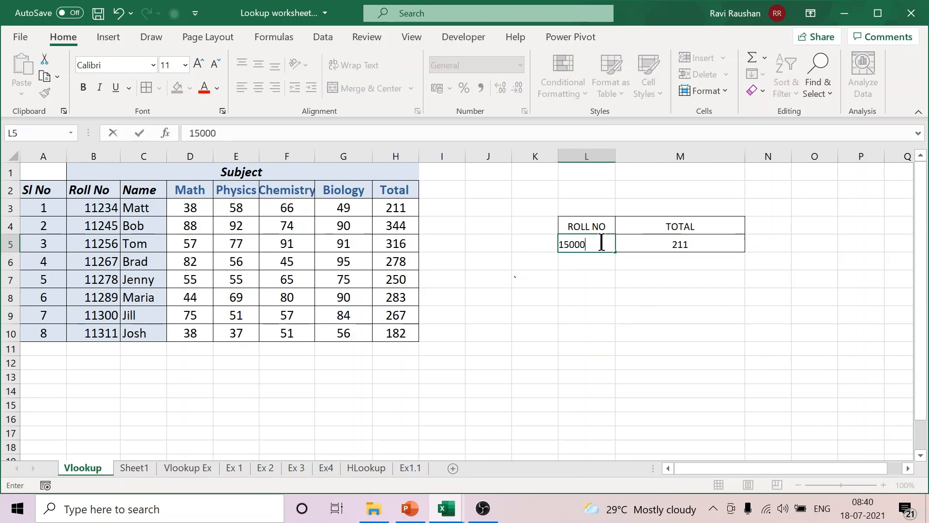
pyautogui.click(655, 317)
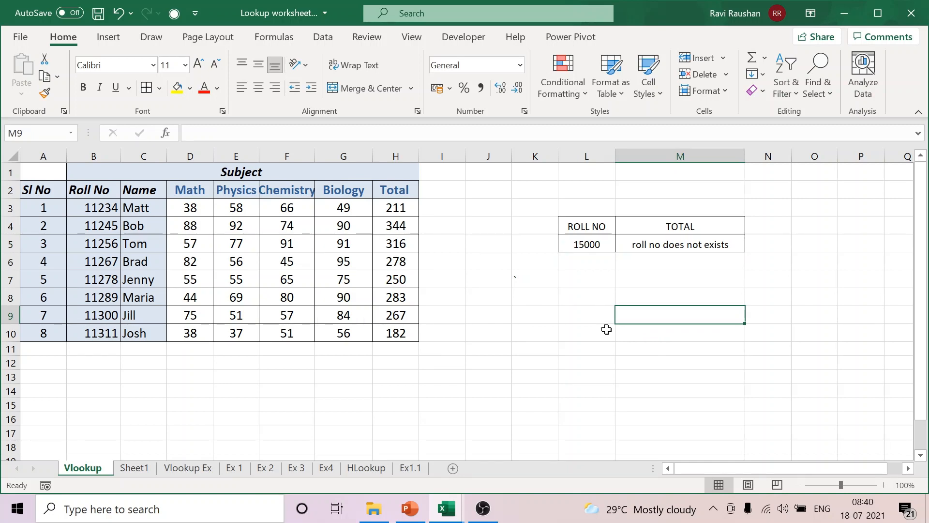
# Step: Return to the Lookup Worksheet 2 workbook and open the Ex 2 sheet
pyautogui.moveTo(458, 510)
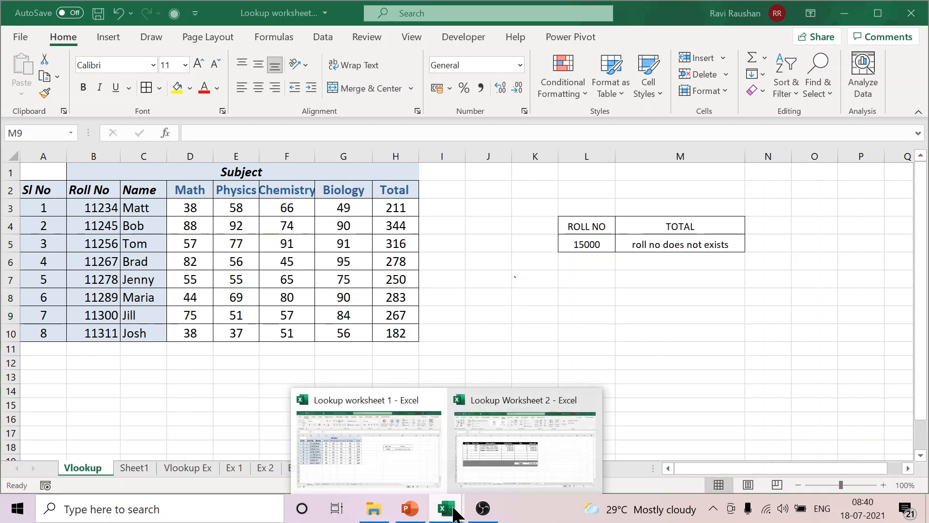
pyautogui.click(512, 475)
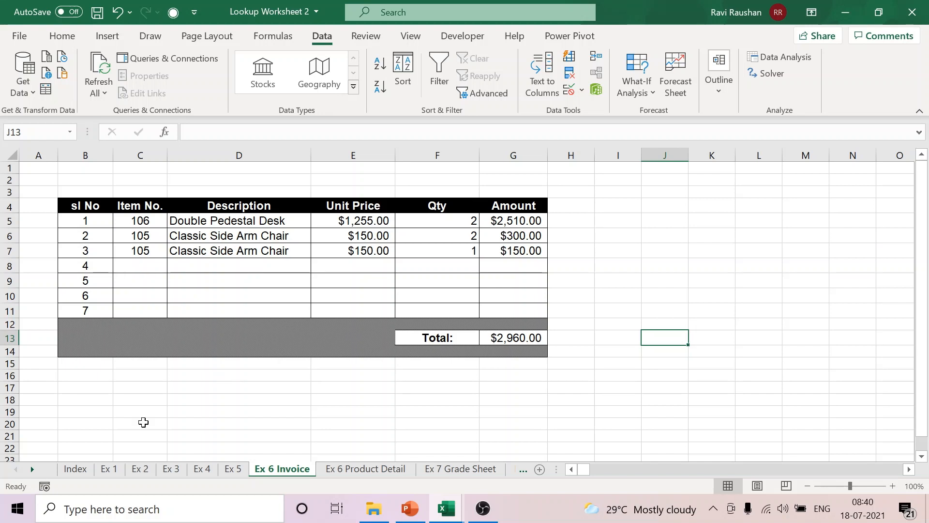
pyautogui.click(140, 471)
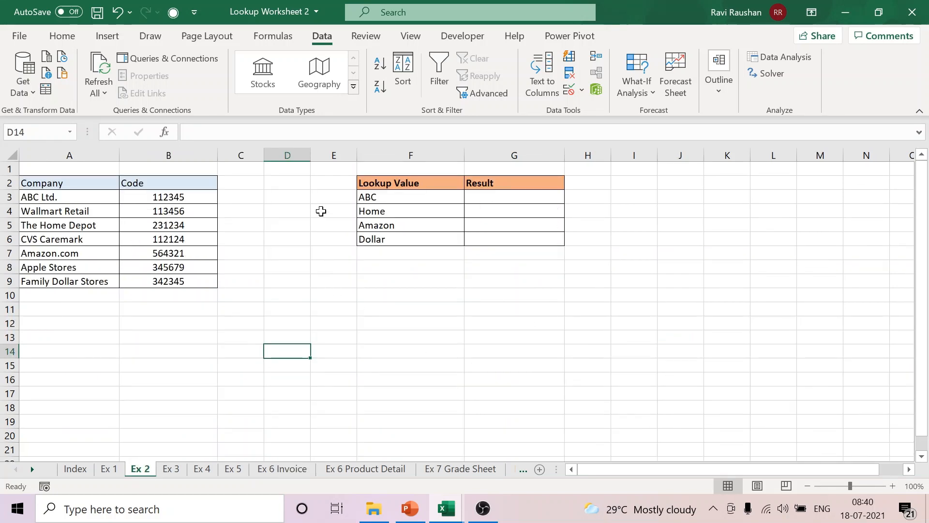
# Step: Delete the empty columns D and E between the company table and the lookup table
pyautogui.click(292, 154)
pyautogui.rightClick(292, 154)
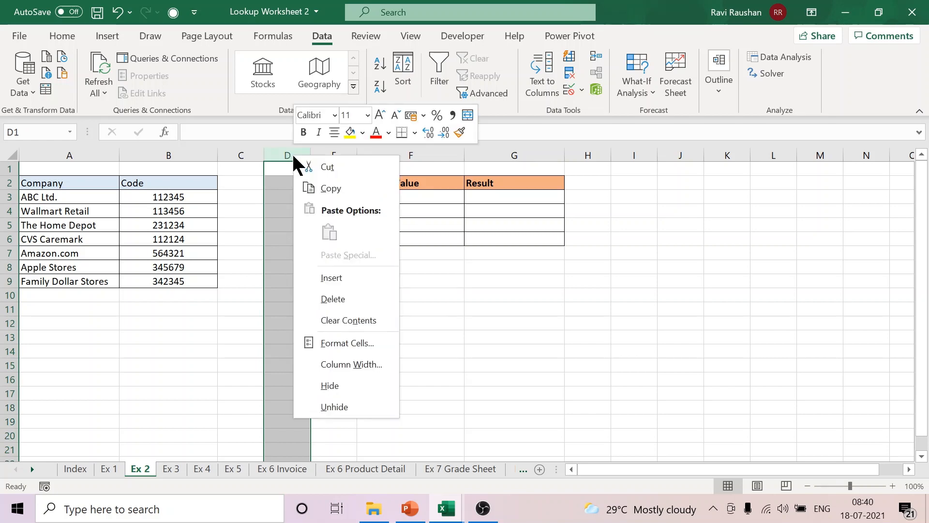
pyautogui.click(334, 299)
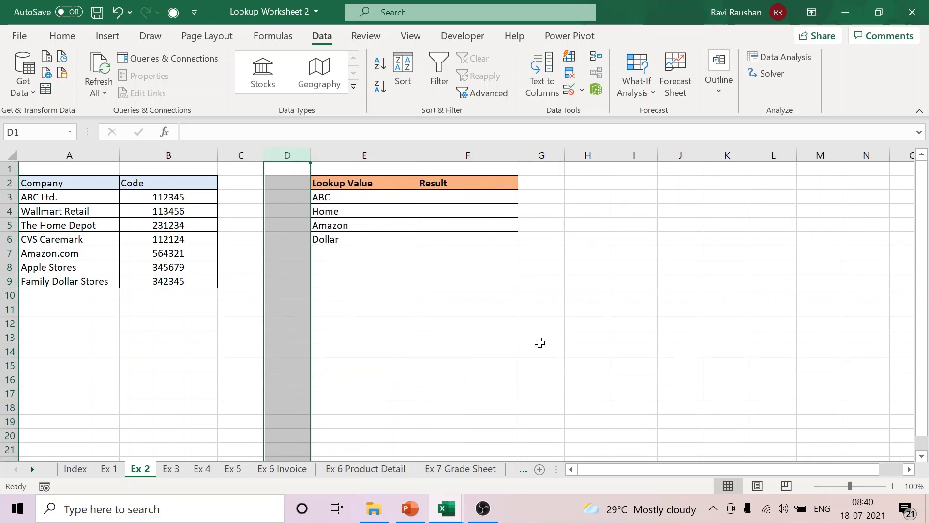
pyautogui.moveTo(272, 151); pyautogui.dragTo(277, 155)
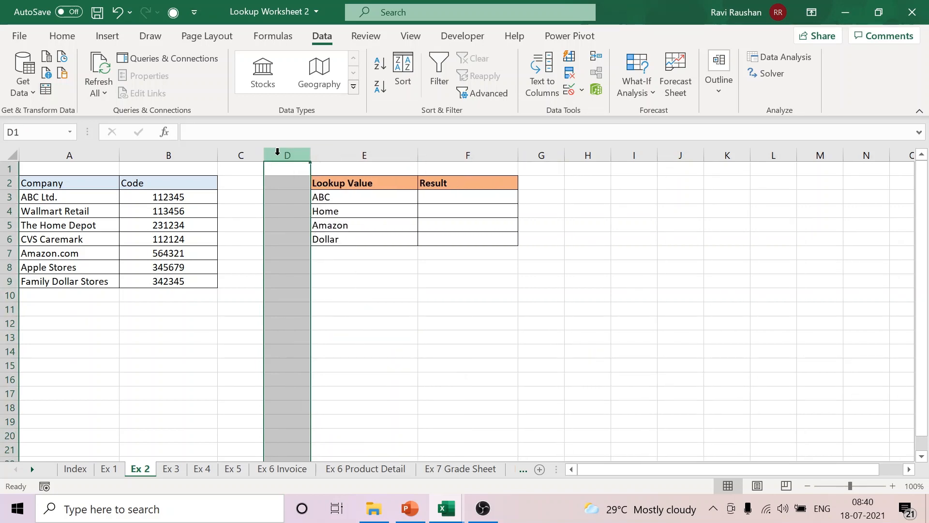
pyautogui.rightClick(277, 152)
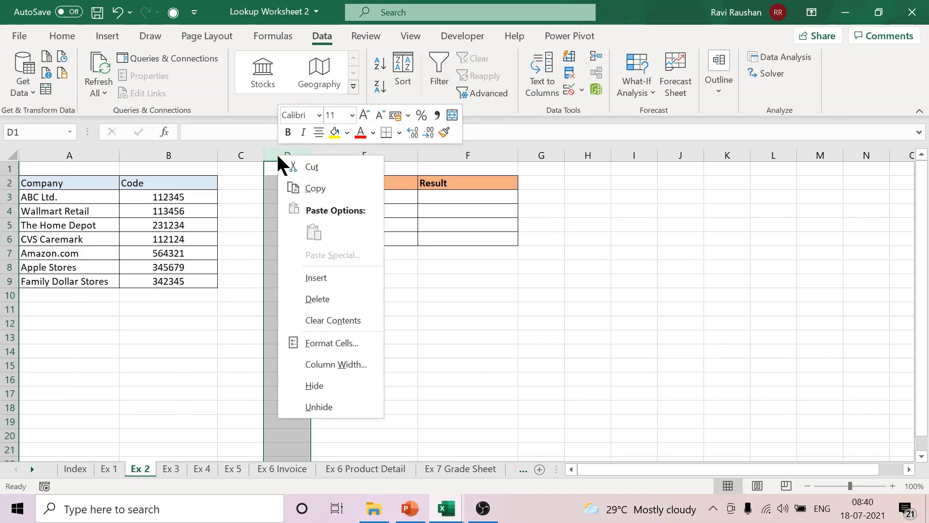
pyautogui.click(339, 298)
pyautogui.click(646, 314)
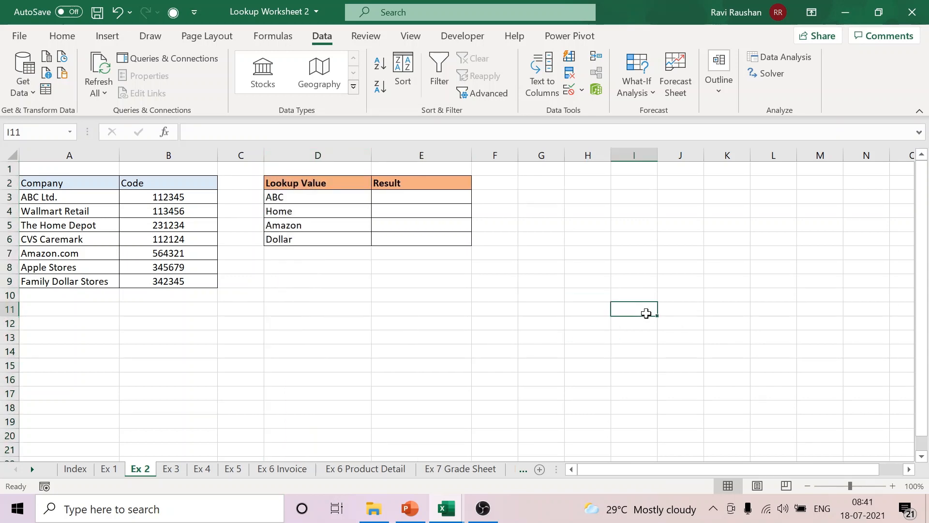
# Step: Examine the company and code table in A2:B9 alongside the lookup values in D3:D6
pyautogui.click(860, 484)
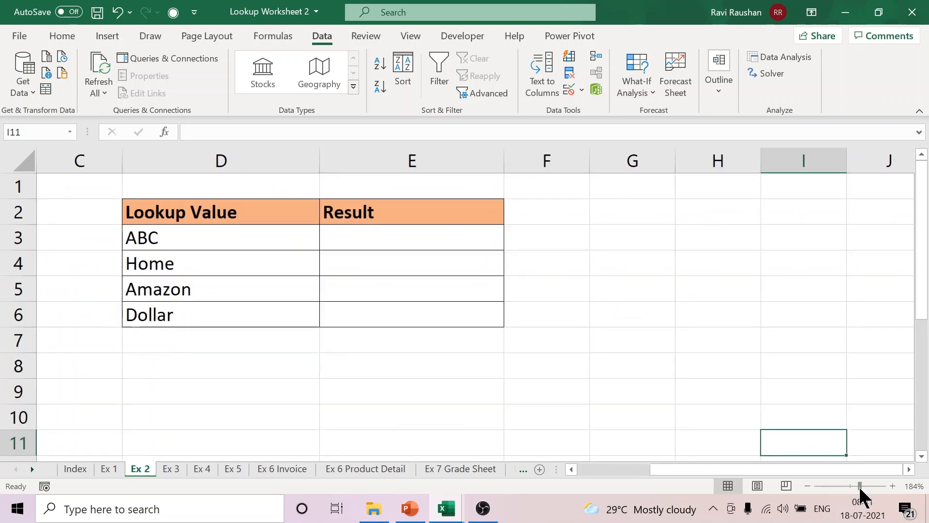
pyautogui.moveTo(758, 466); pyautogui.dragTo(666, 469)
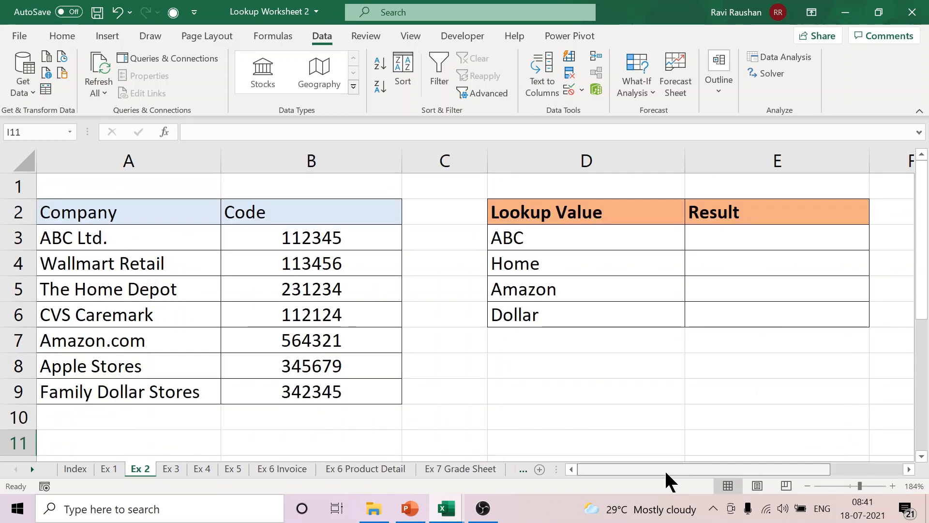
pyautogui.moveTo(118, 213); pyautogui.dragTo(383, 391)
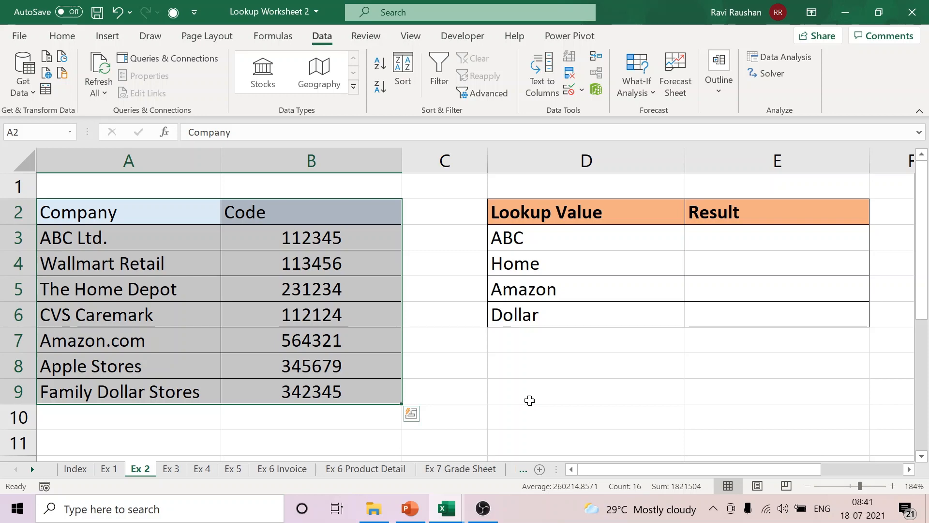
pyautogui.moveTo(625, 218); pyautogui.dragTo(702, 388)
pyautogui.click(699, 392)
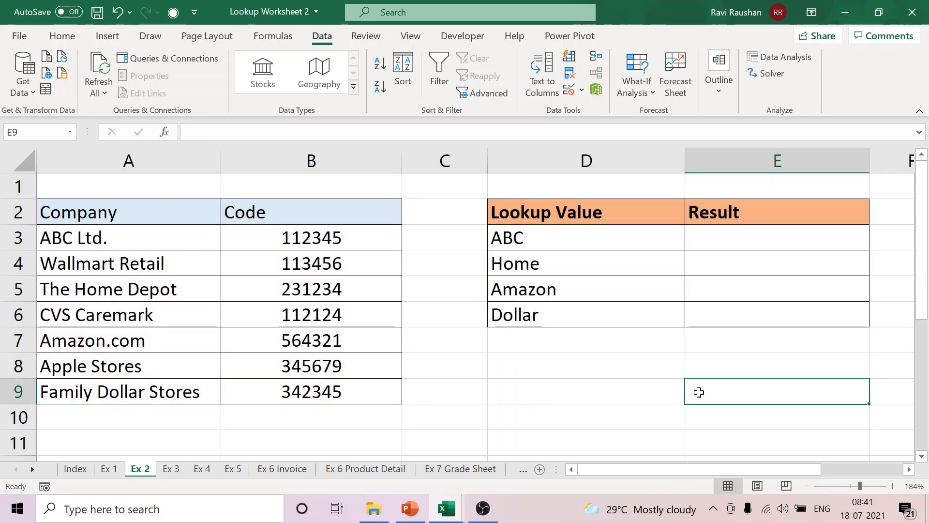
pyautogui.moveTo(572, 233); pyautogui.dragTo(564, 315)
pyautogui.moveTo(173, 232); pyautogui.dragTo(166, 394)
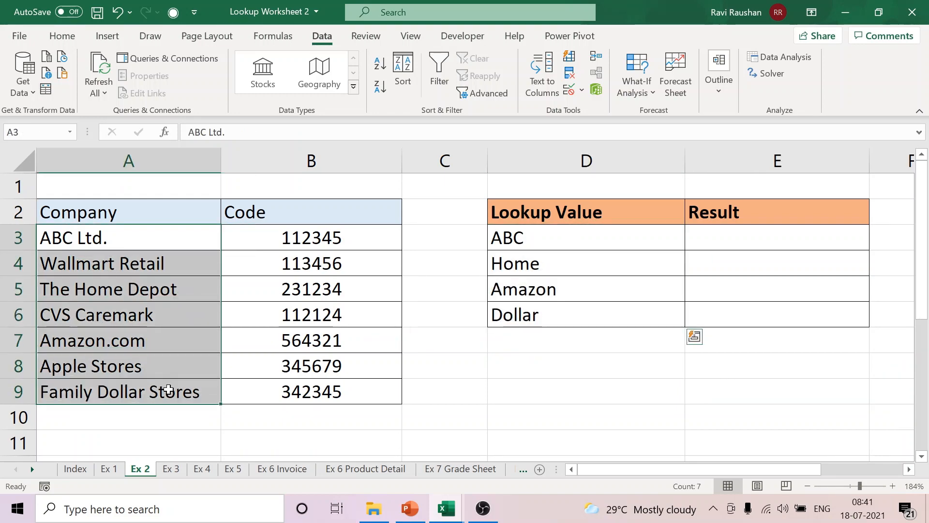
pyautogui.click(756, 364)
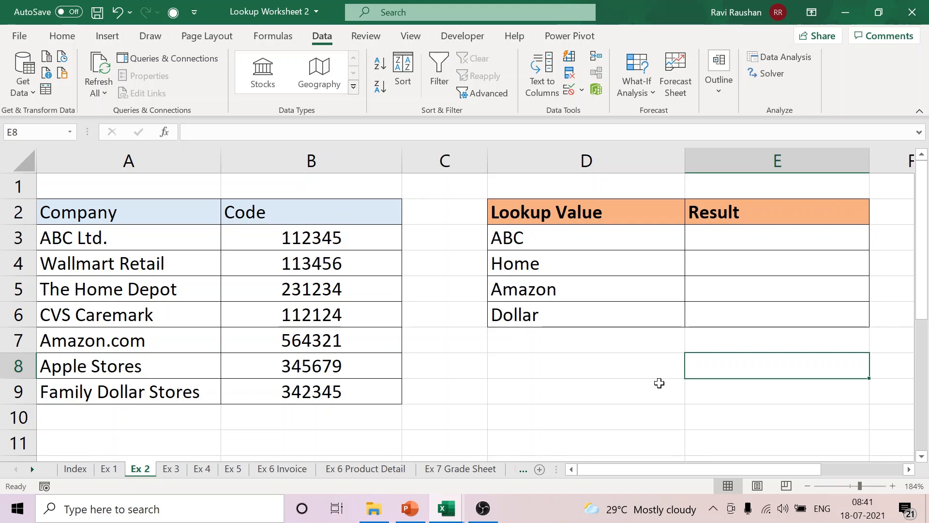
# Step: Compare the partial lookup values ABC, Home and Amazon with the matching full company names in column A
pyautogui.click(587, 242)
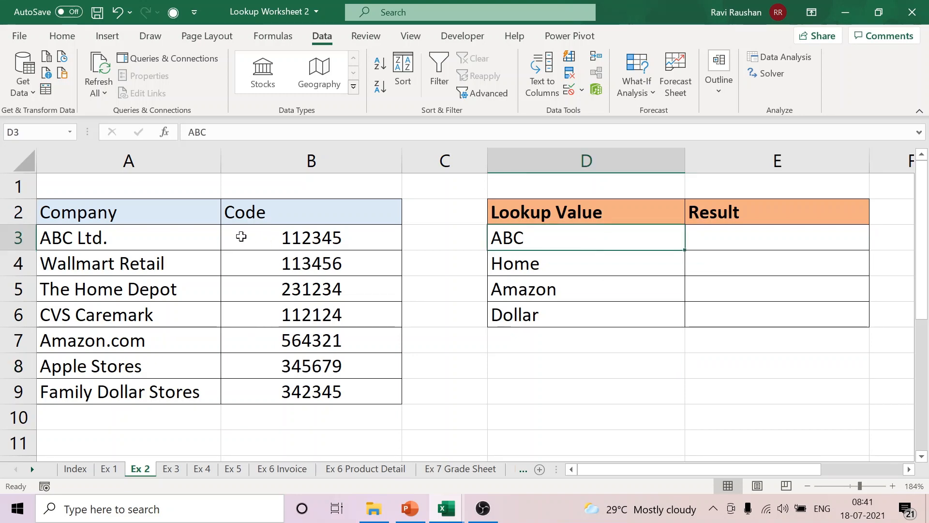
pyautogui.click(150, 243)
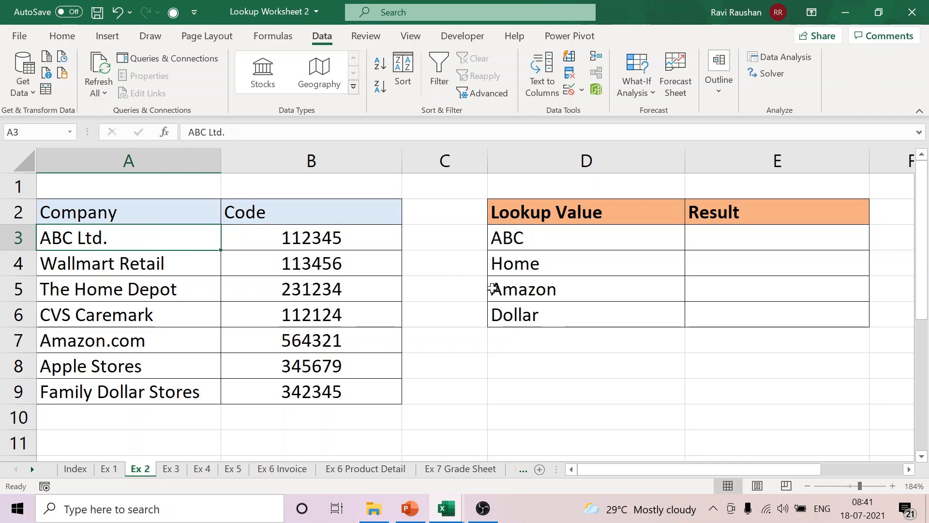
pyautogui.click(575, 295)
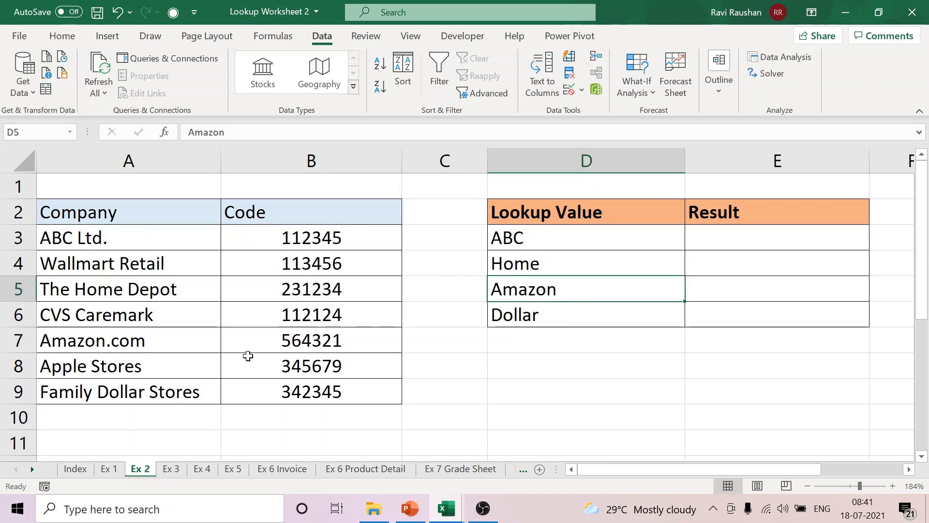
pyautogui.click(149, 347)
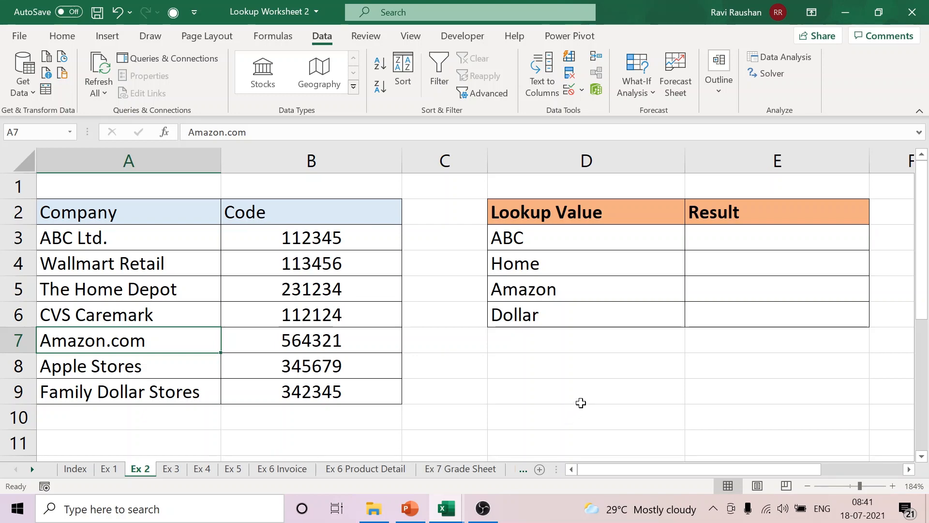
pyautogui.click(120, 236)
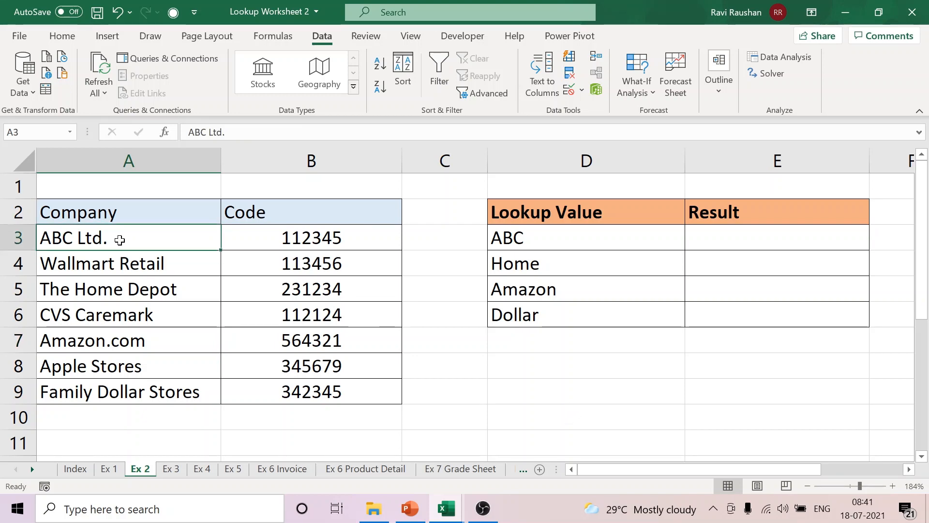
pyautogui.click(538, 239)
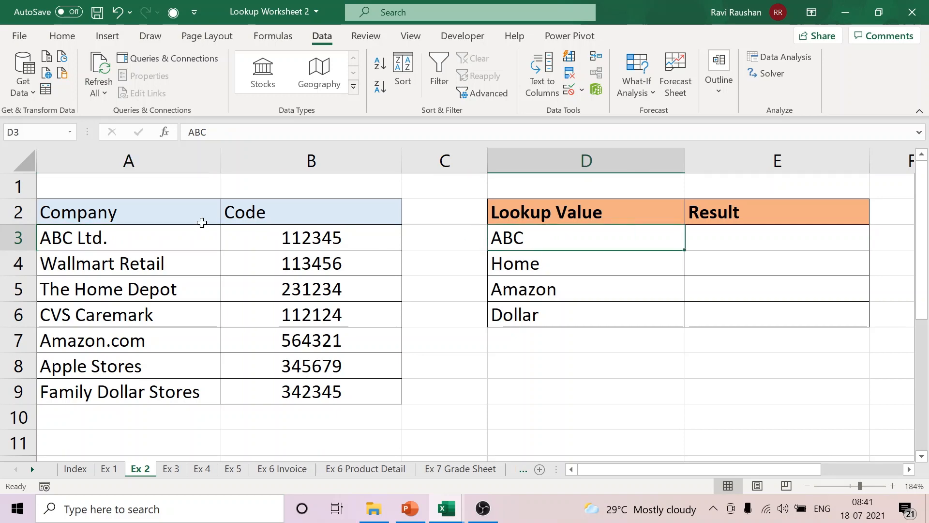
pyautogui.click(138, 228)
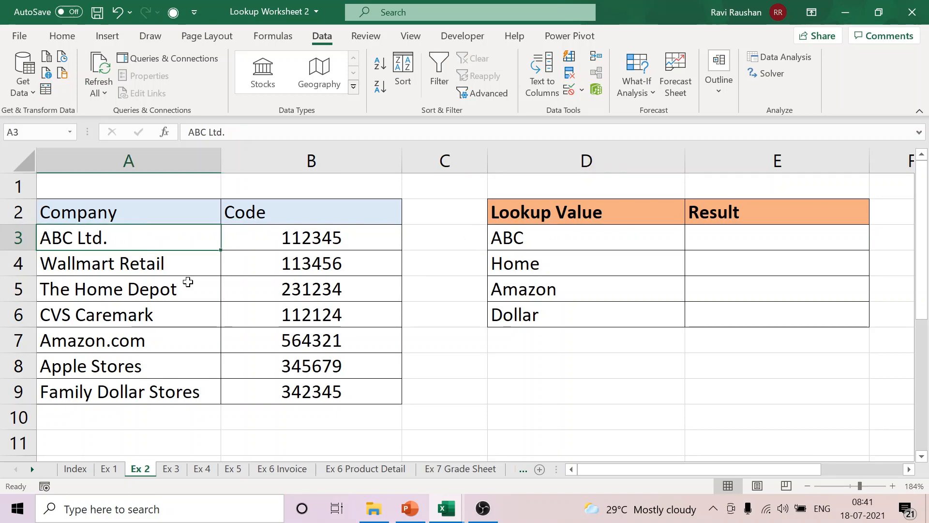
pyautogui.click(150, 287)
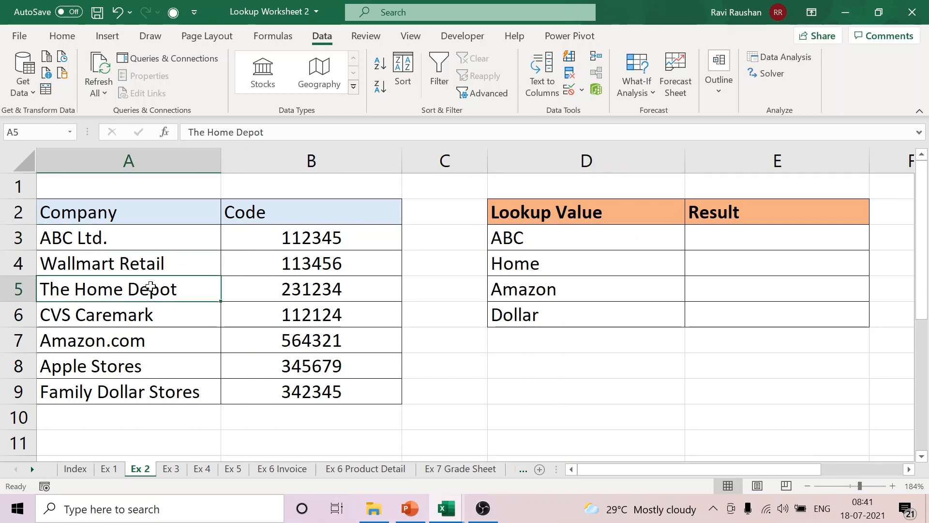
pyautogui.click(532, 266)
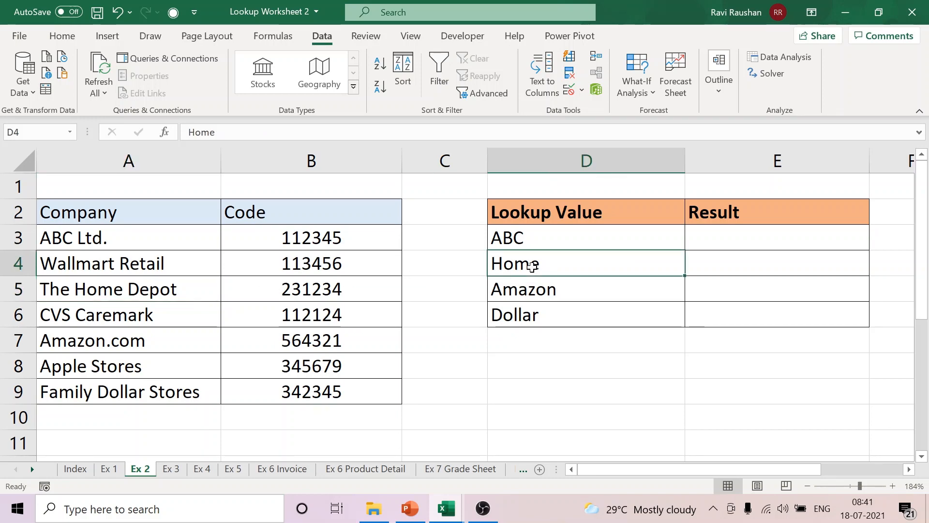
pyautogui.click(731, 239)
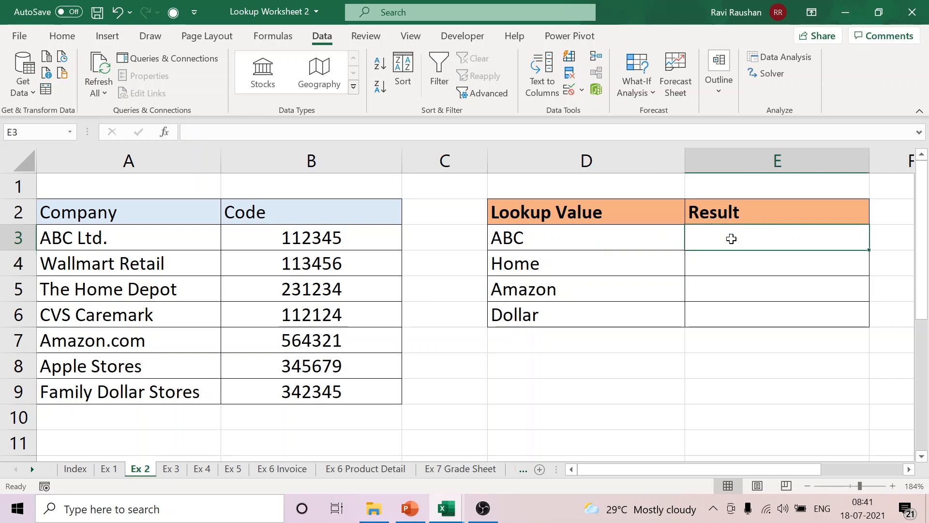
# Step: Add a note below the lookup table with "wild card" in D9 and * in E9
pyautogui.click(552, 381)
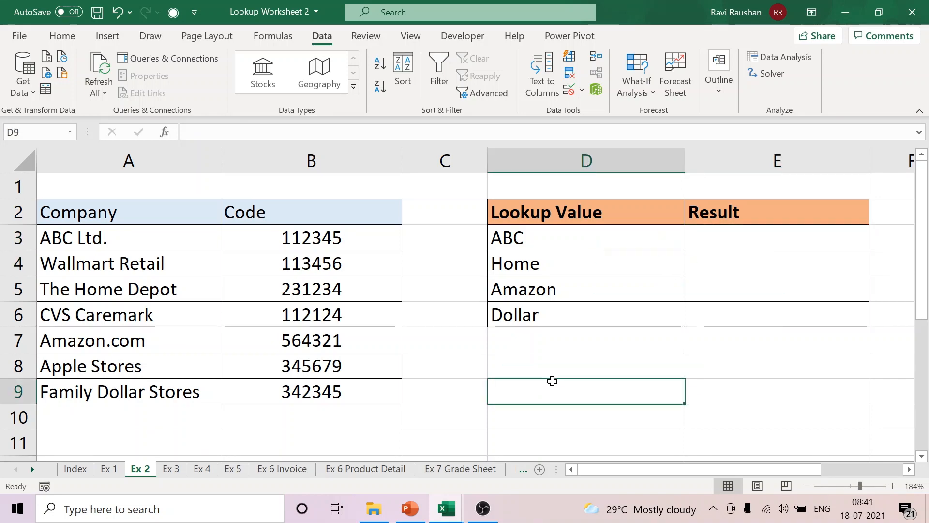
pyautogui.write('wild')
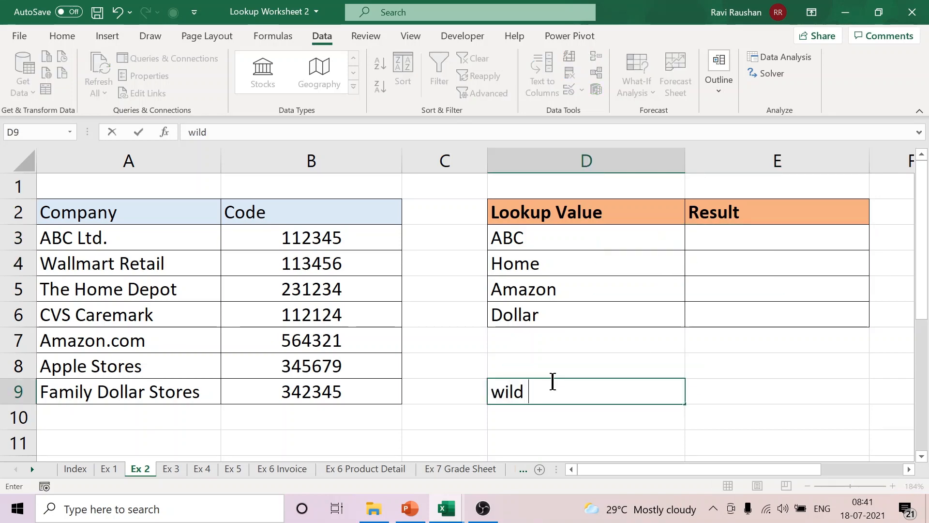
pyautogui.write(' card')
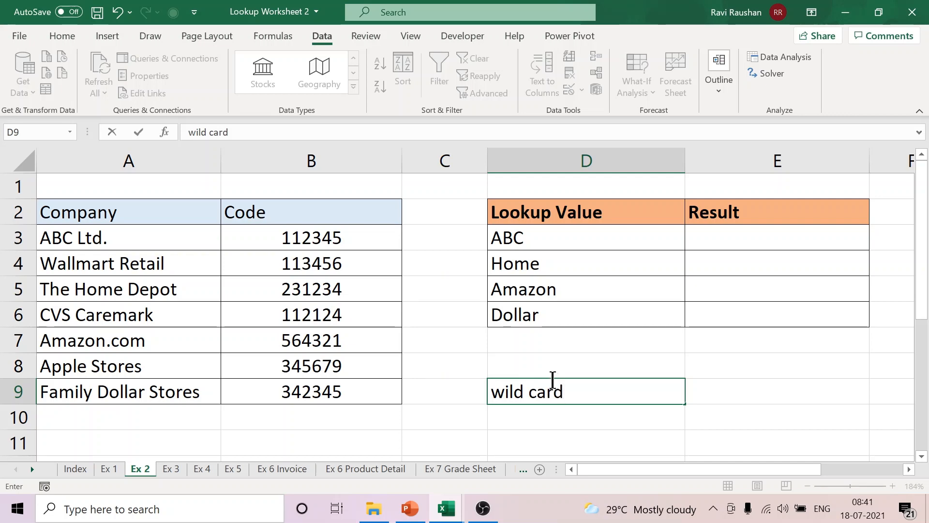
pyautogui.click(762, 390)
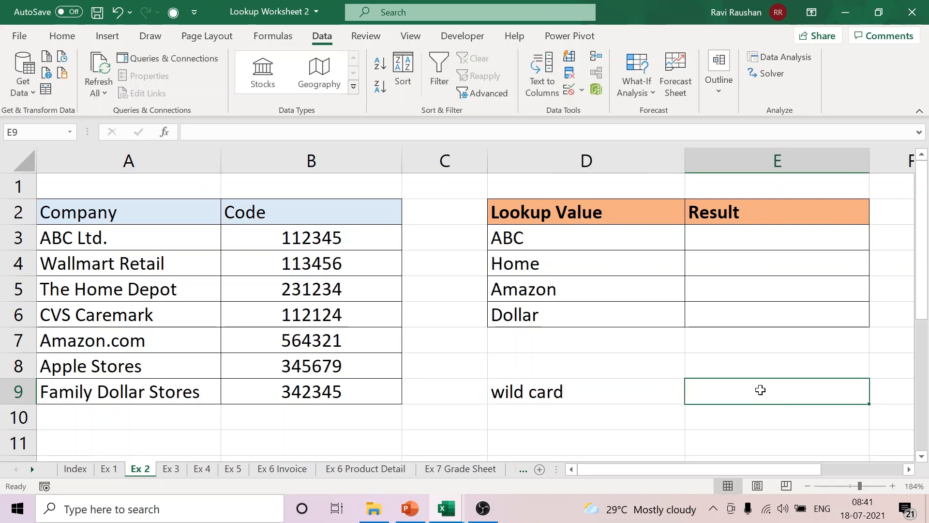
pyautogui.write('*')
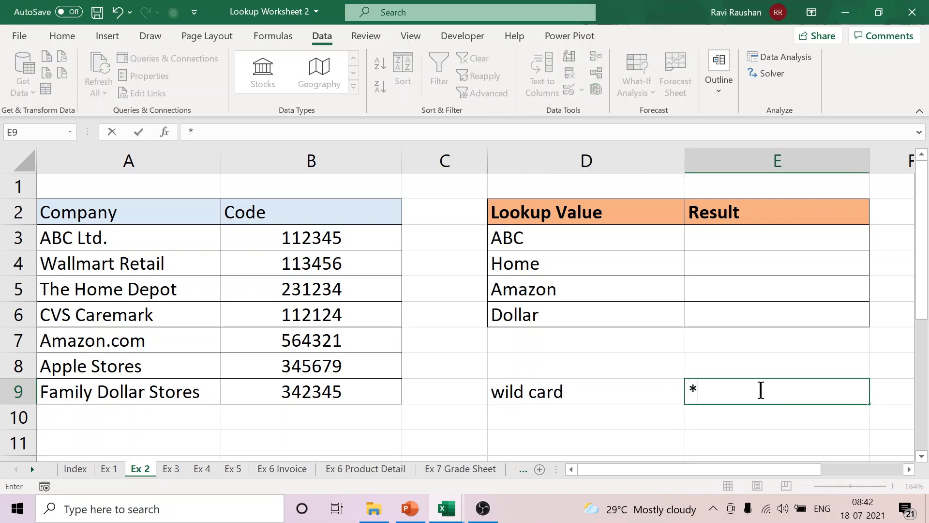
# Step: Start a VLOOKUP formula in E3 with the wildcard lookup value "*"&D3&"*"
pyautogui.click(717, 246)
pyautogui.write('=')
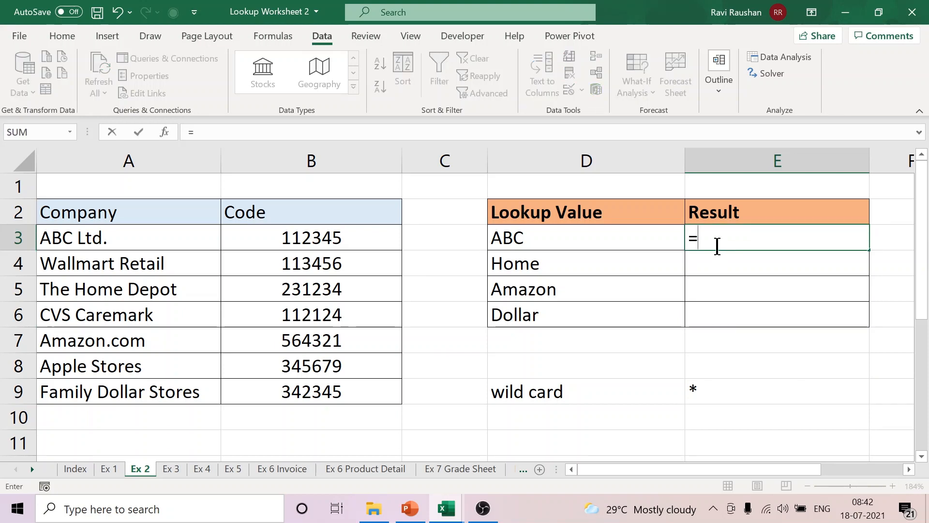
pyautogui.write('vl')
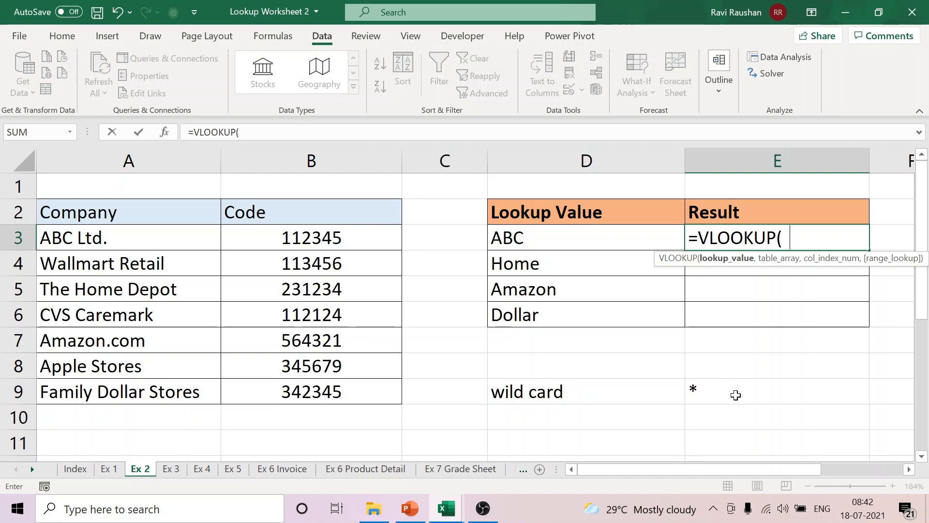
pyautogui.write('* ')
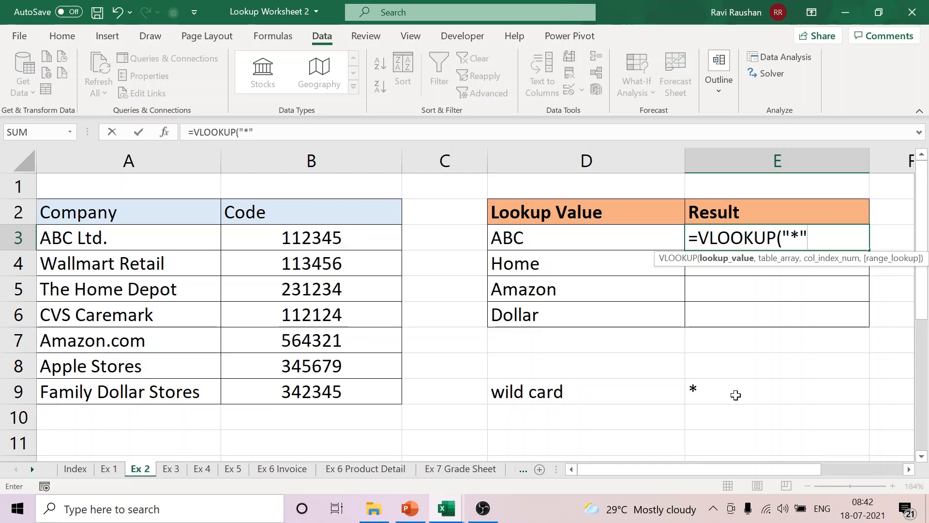
pyautogui.write('&')
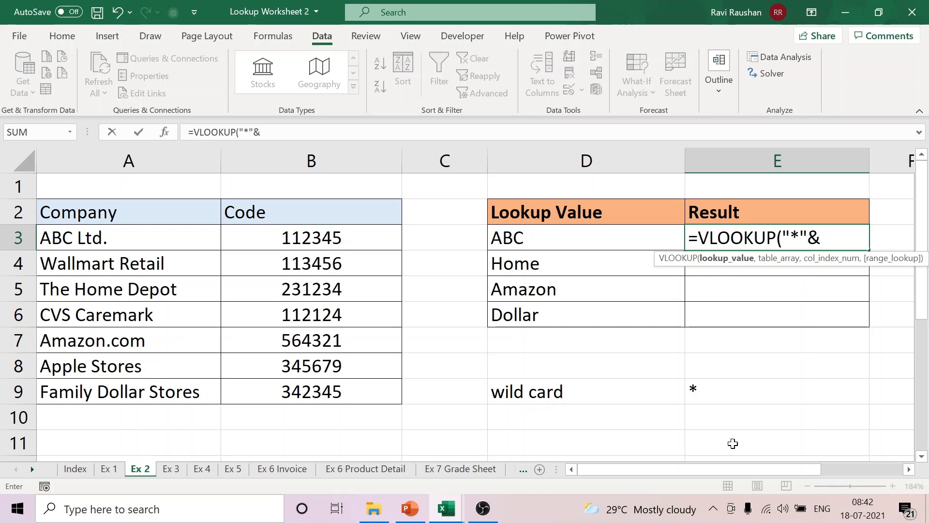
pyautogui.click(565, 237)
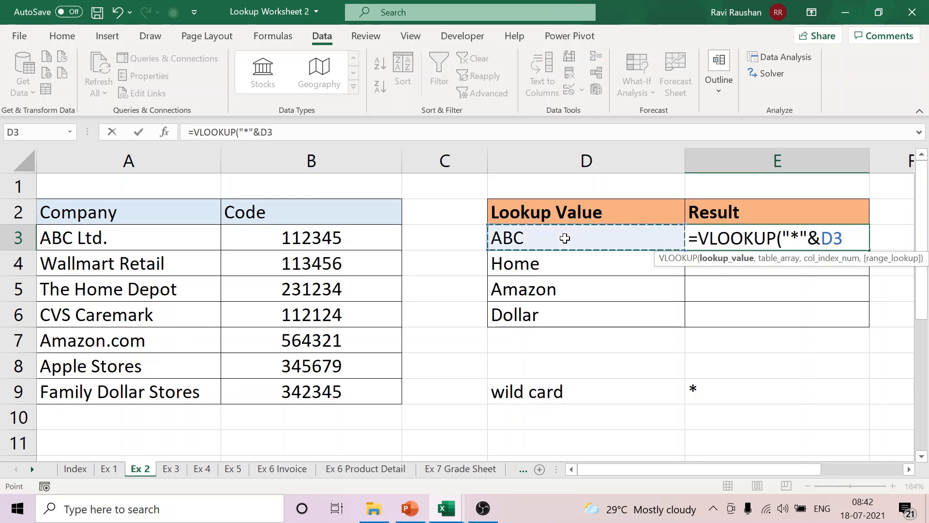
pyautogui.write('& ')
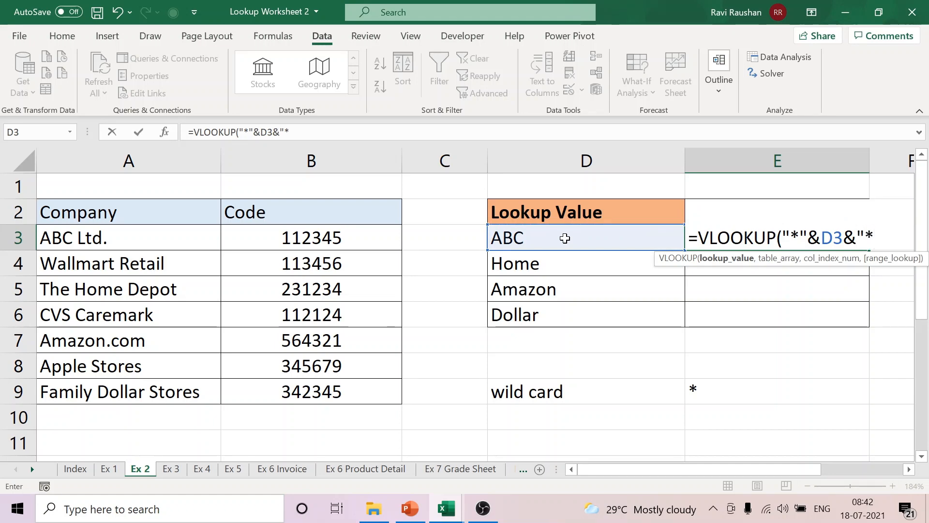
pyautogui.write('*"')
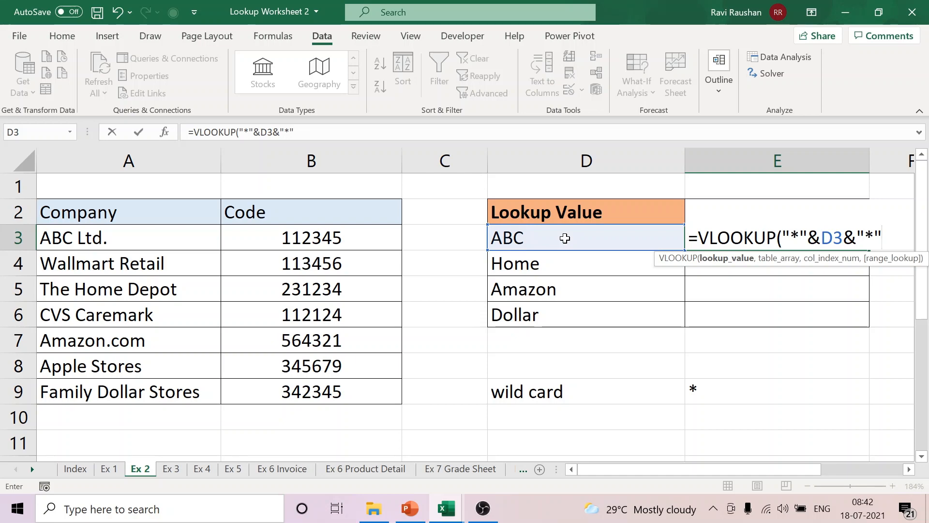
pyautogui.write(',')
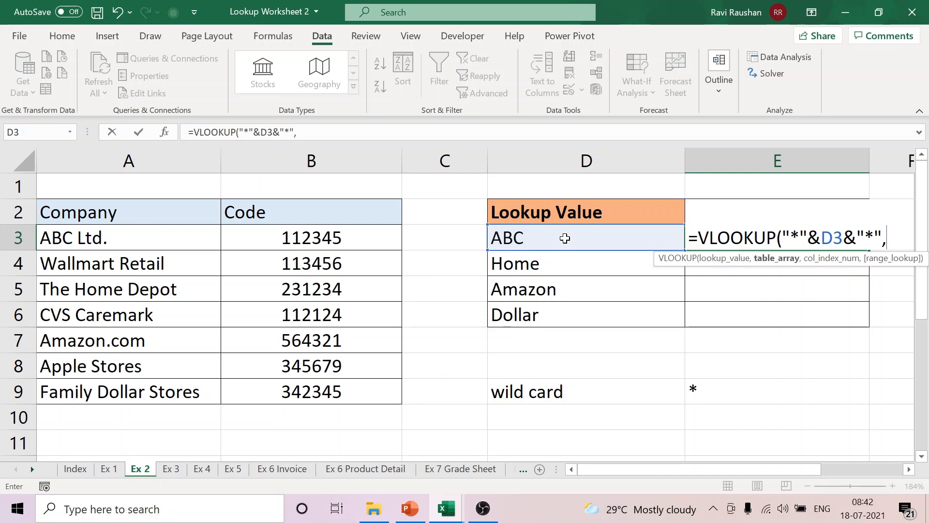
# Step: Complete the E3 VLOOKUP with table range A2:B9, column index 2 and FALSE for an exact match
pyautogui.moveTo(98, 217); pyautogui.dragTo(297, 386)
pyautogui.write(',')
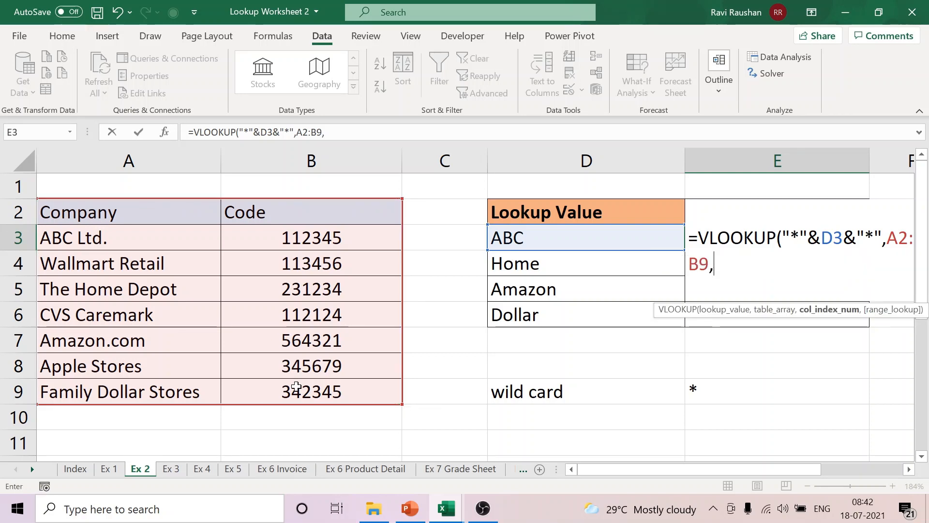
pyautogui.write('2,false')
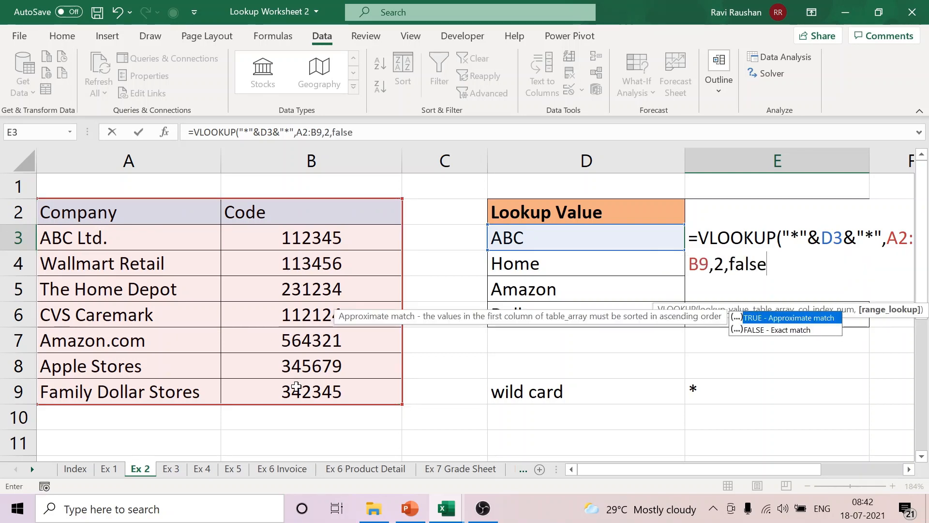
pyautogui.write(')')
pyautogui.press('Return')
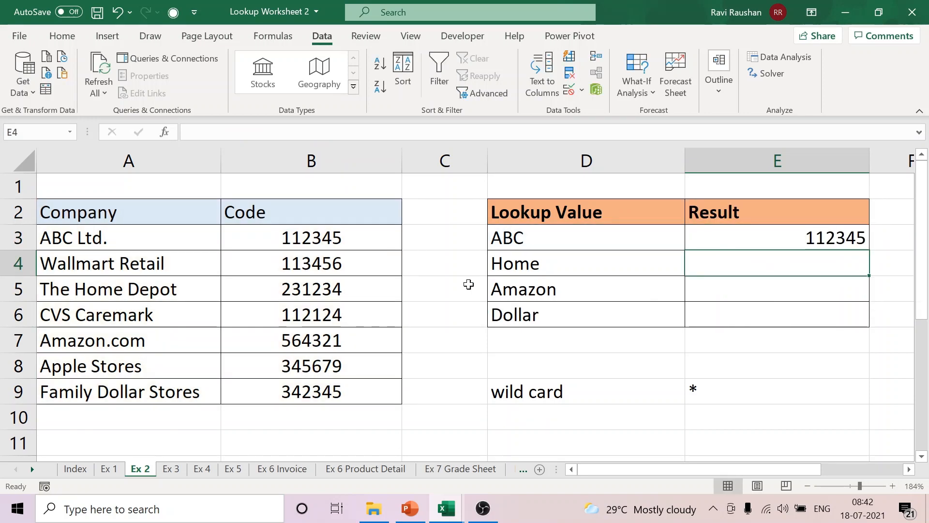
# Step: Lock the table range in E3's formula as $A$2:$B$9 and fill the formula down through E6
pyautogui.doubleClick(798, 236)
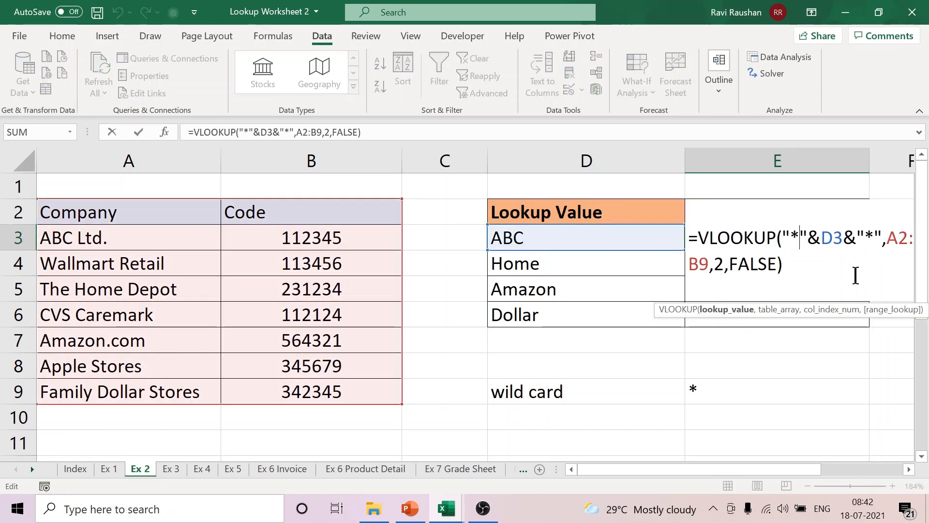
pyautogui.click(300, 137)
pyautogui.moveTo(321, 132); pyautogui.dragTo(320, 133)
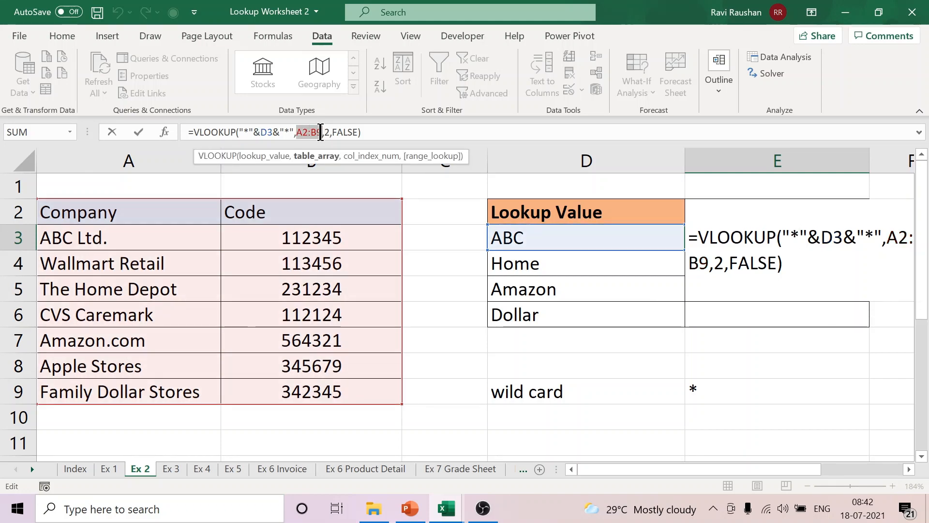
pyautogui.press('F4')
pyautogui.press('Return')
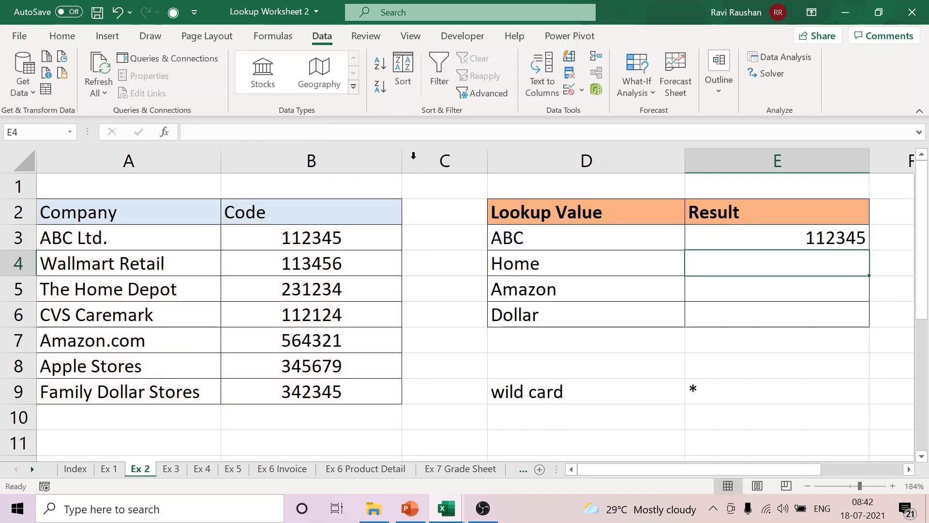
pyautogui.click(819, 237)
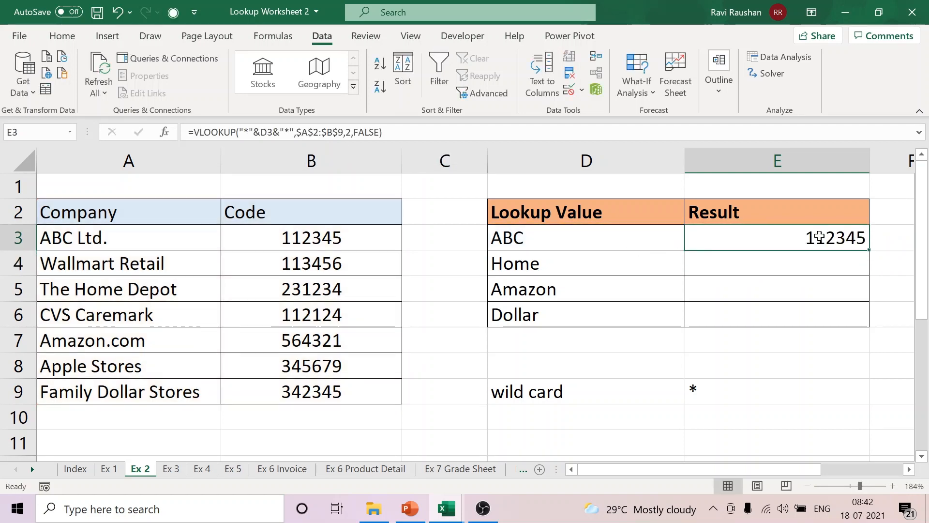
pyautogui.doubleClick(871, 249)
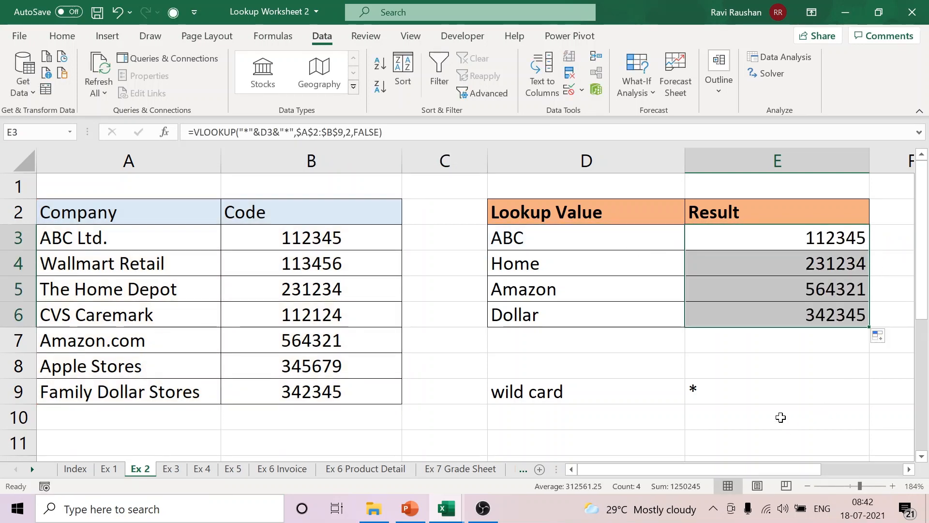
# Step: Review the completed wildcard VLOOKUP formula in E3
pyautogui.click(909, 469)
pyautogui.click(606, 237)
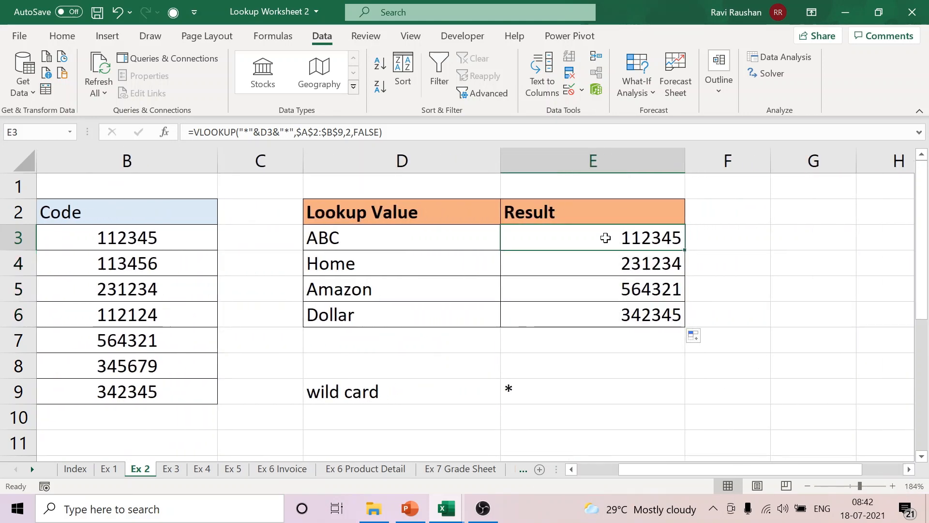
pyautogui.doubleClick(606, 238)
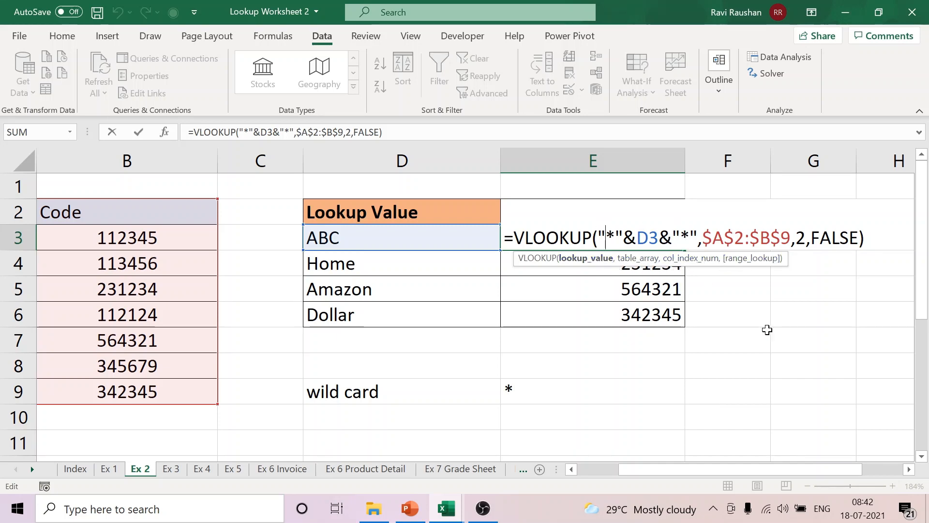
pyautogui.press('Return')
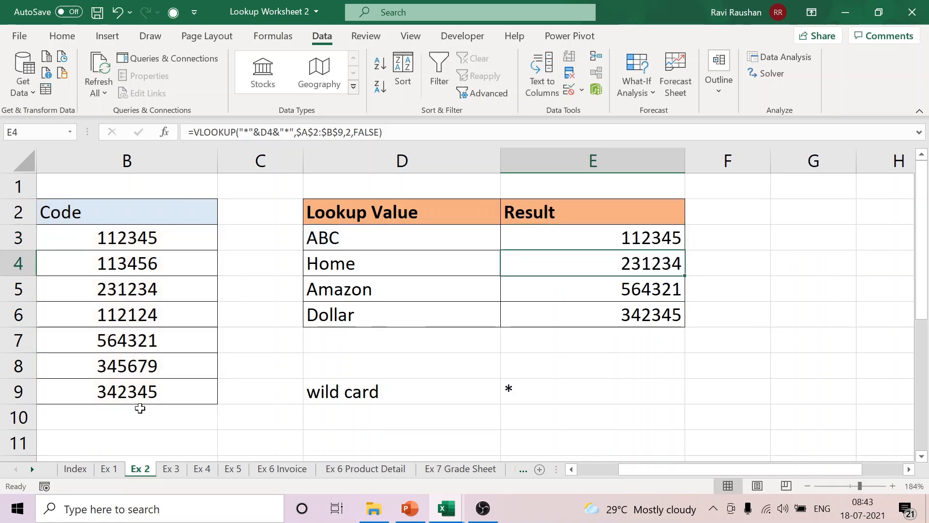
# Step: Go to the Ex 3 sheet and show the marks table and the subject grid from their header rows
pyautogui.click(171, 469)
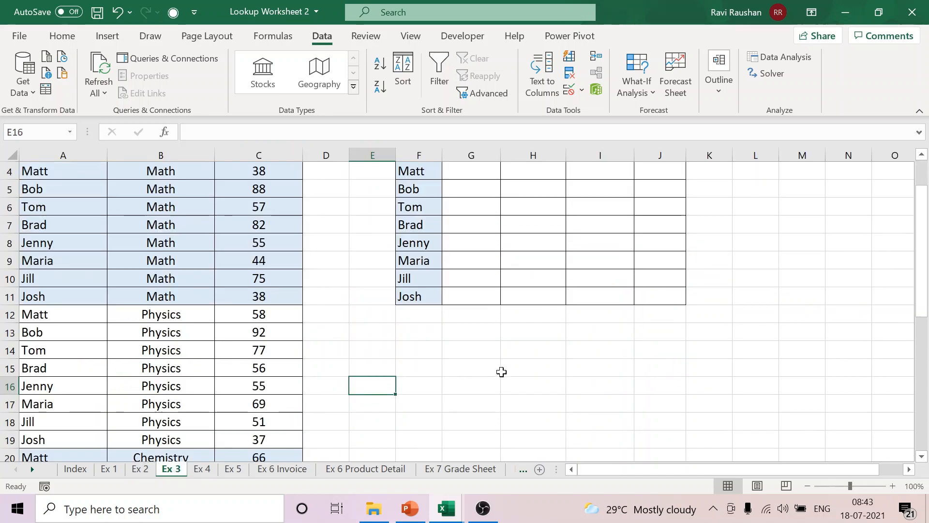
pyautogui.scroll(1, 524, 360)
pyautogui.click(393, 382)
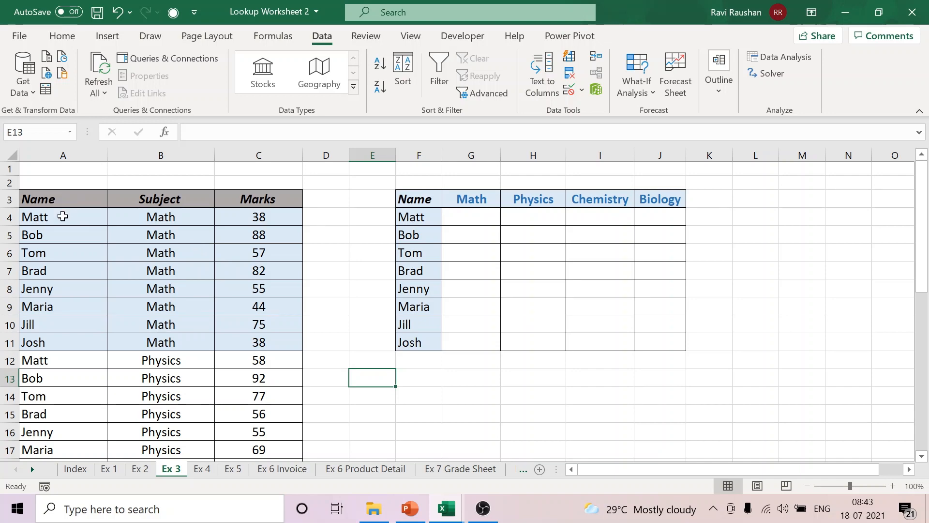
# Step: Examine the Math, Physics, Chemistry and Biology blocks of the marks table in columns A to C
pyautogui.moveTo(62, 216); pyautogui.dragTo(269, 335)
pyautogui.scroll(-3, 322, 305)
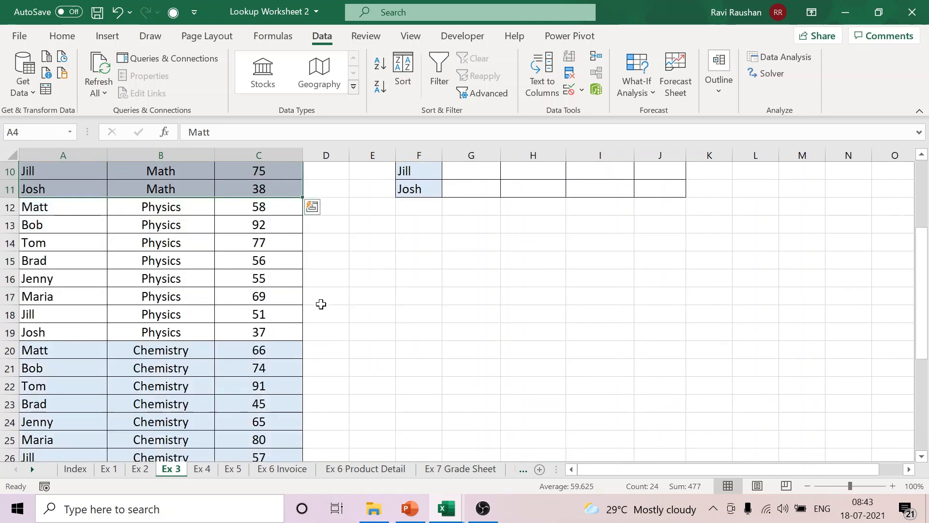
pyautogui.moveTo(47, 206); pyautogui.dragTo(273, 336)
pyautogui.scroll(-2, 374, 328)
pyautogui.moveTo(61, 248); pyautogui.dragTo(271, 377)
pyautogui.scroll(-2, 409, 315)
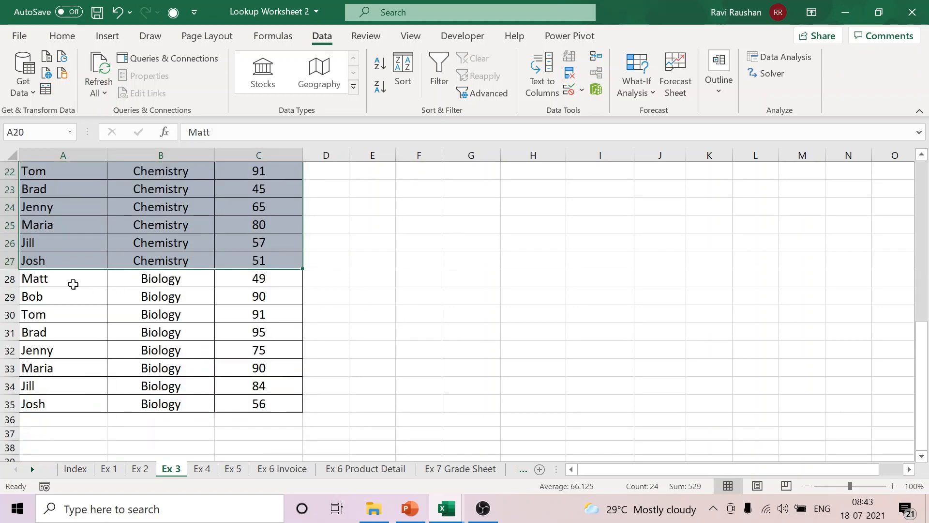
pyautogui.moveTo(72, 283); pyautogui.dragTo(276, 404)
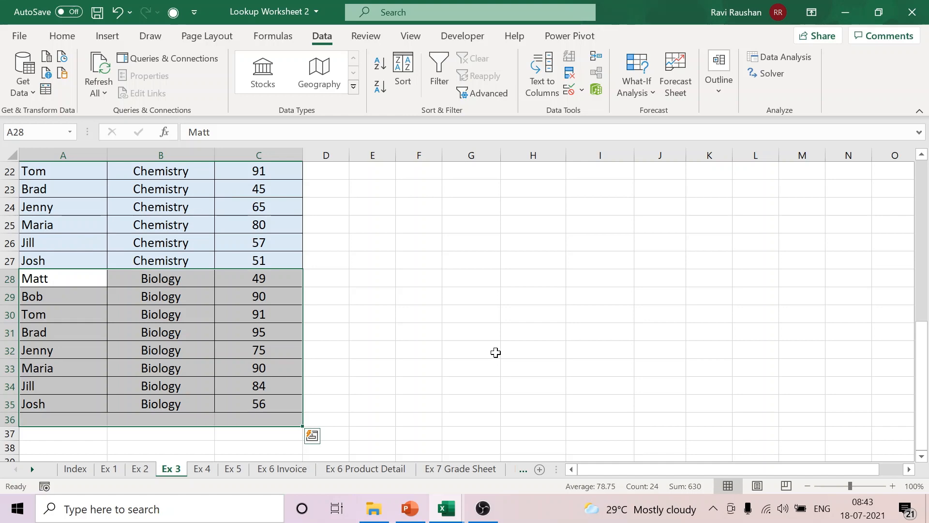
pyautogui.scroll(7, 502, 350)
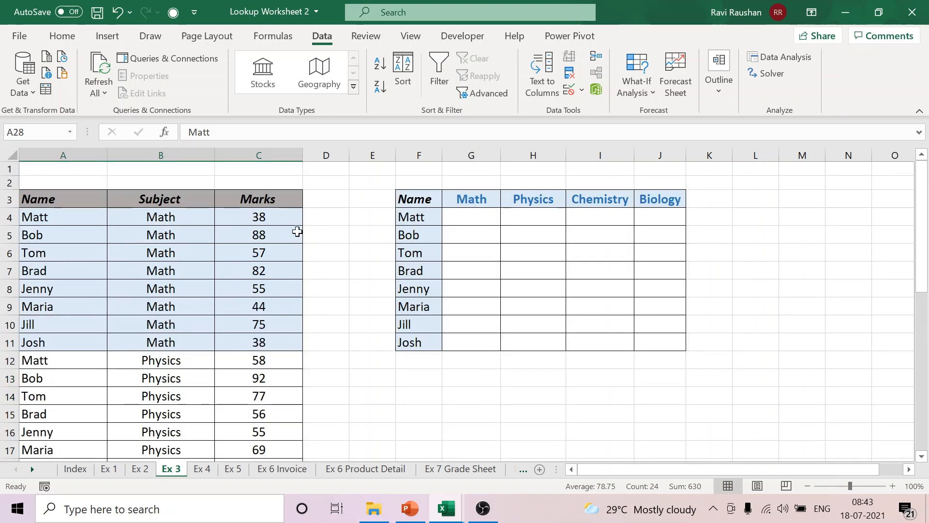
# Step: Compare the first student's repeated entries in the marks table across the Math, Physics and Chemistry blocks
pyautogui.click(40, 216)
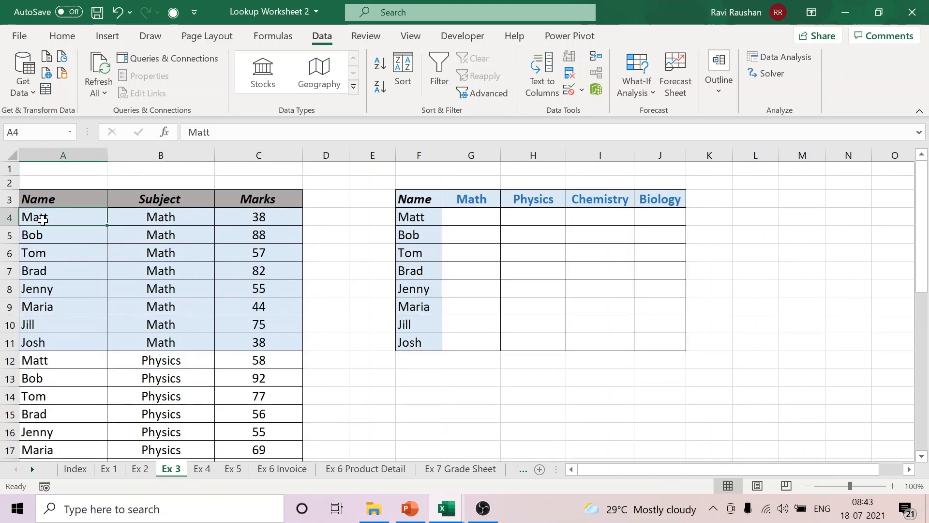
pyautogui.click(199, 220)
pyautogui.scroll(-2, 233, 229)
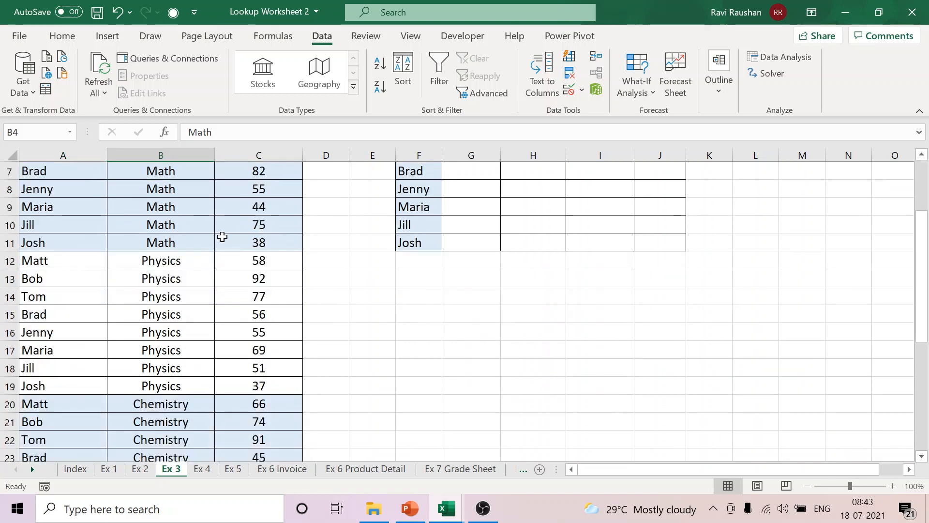
pyautogui.scroll(1, 187, 242)
pyautogui.click(197, 320)
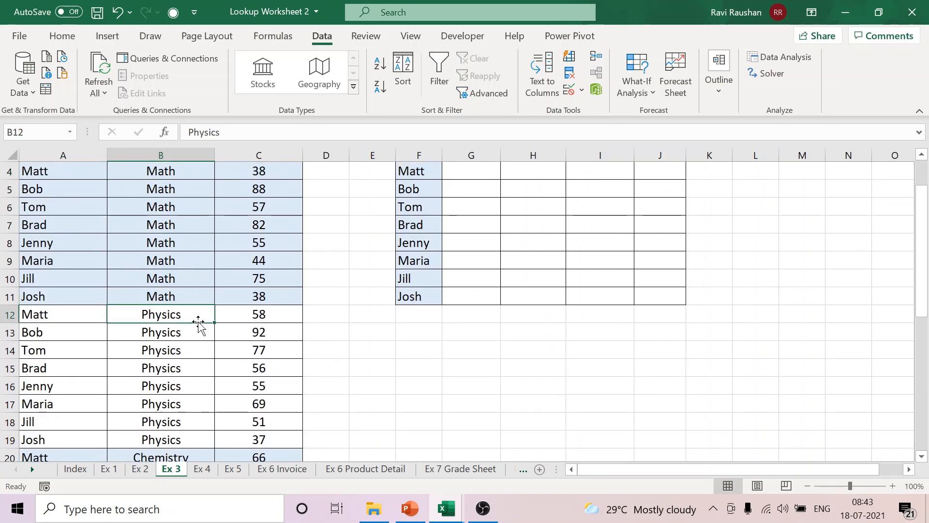
pyautogui.scroll(-3, 197, 324)
pyautogui.click(160, 301)
pyautogui.scroll(4, 344, 344)
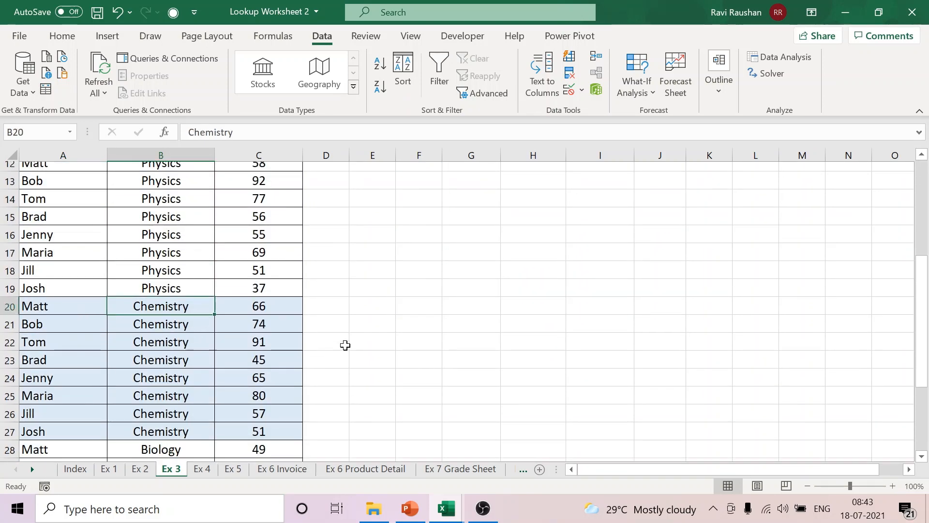
# Step: Compare the full marks table in A3:C35 with the empty subject grid in F3:J11
pyautogui.moveTo(53, 204); pyautogui.dragTo(255, 422)
pyautogui.scroll(6, 602, 347)
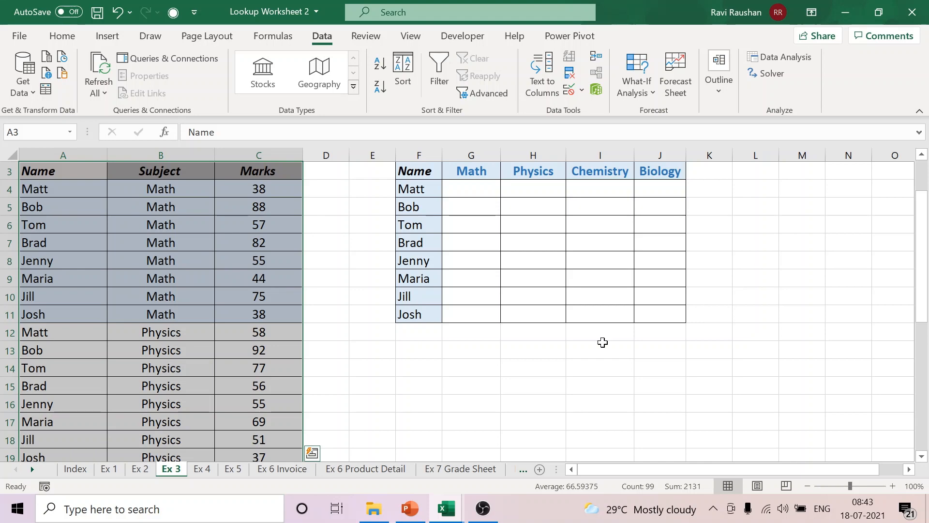
pyautogui.scroll(1, 602, 342)
pyautogui.moveTo(425, 202); pyautogui.dragTo(668, 351)
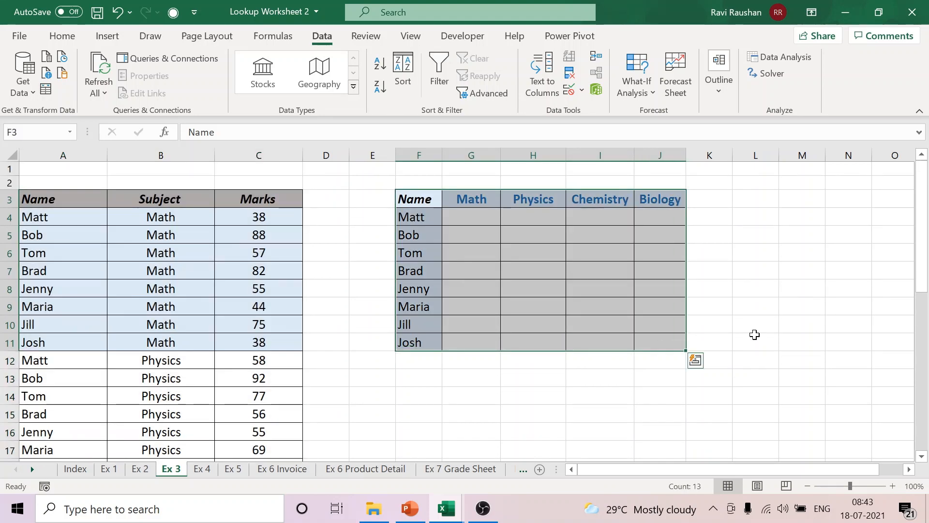
pyautogui.click(755, 335)
# Step: Widen the Math, Physics, Chemistry and Biology columns (G to J) of the subject grid
pyautogui.moveTo(501, 156); pyautogui.dragTo(515, 160)
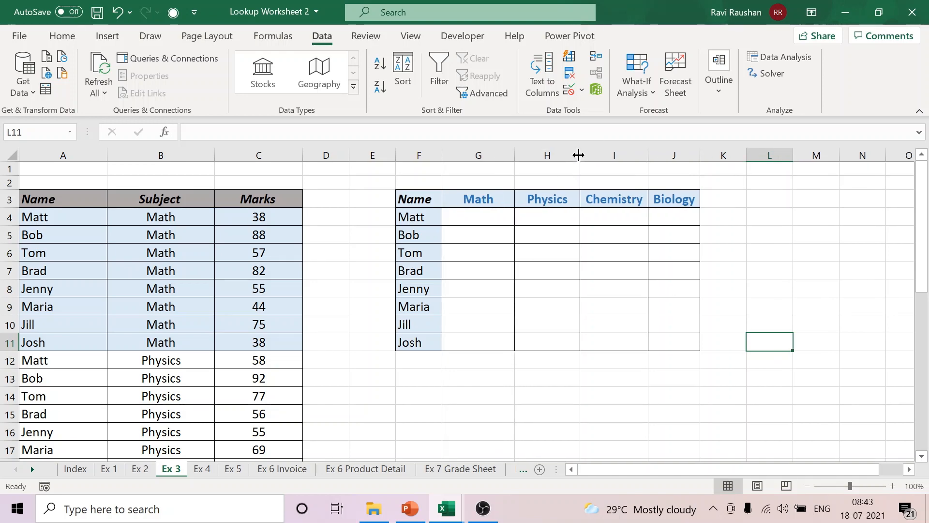
pyautogui.moveTo(579, 154); pyautogui.dragTo(602, 158)
pyautogui.moveTo(670, 160); pyautogui.dragTo(766, 153)
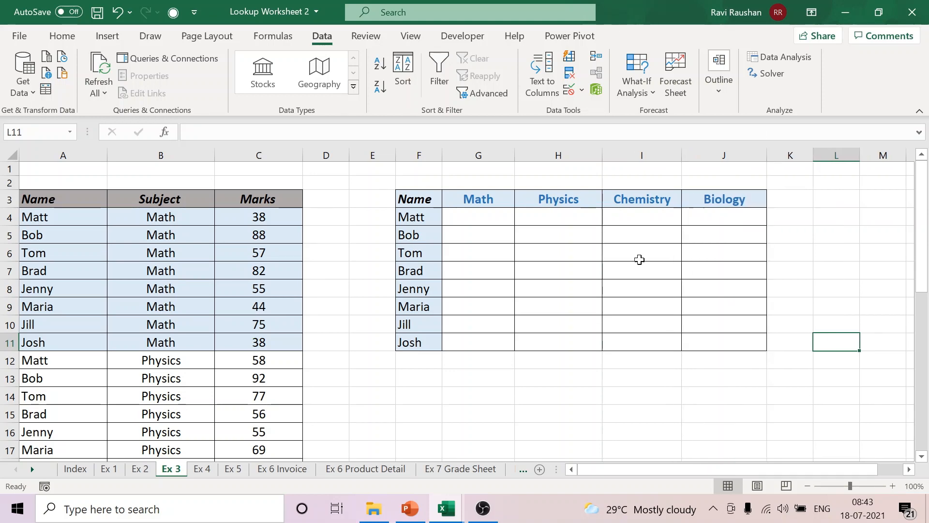
pyautogui.click(491, 219)
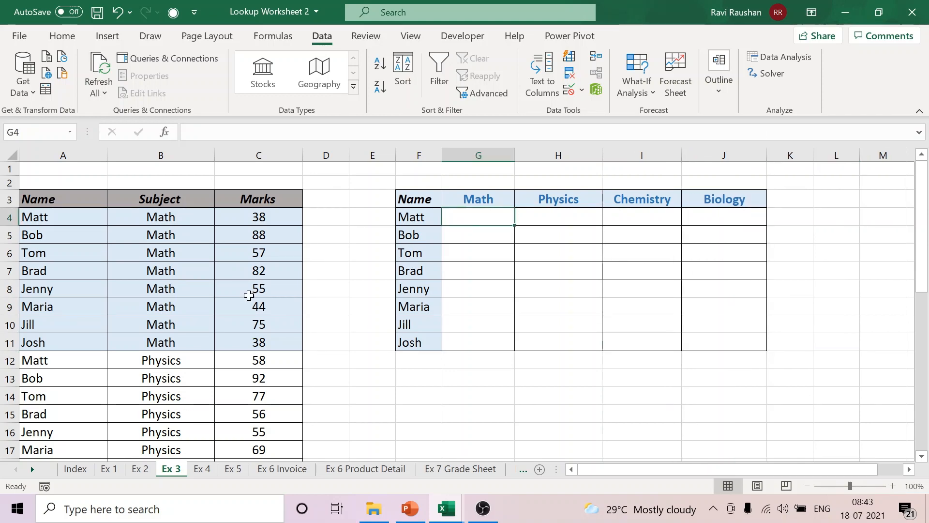
pyautogui.click(189, 324)
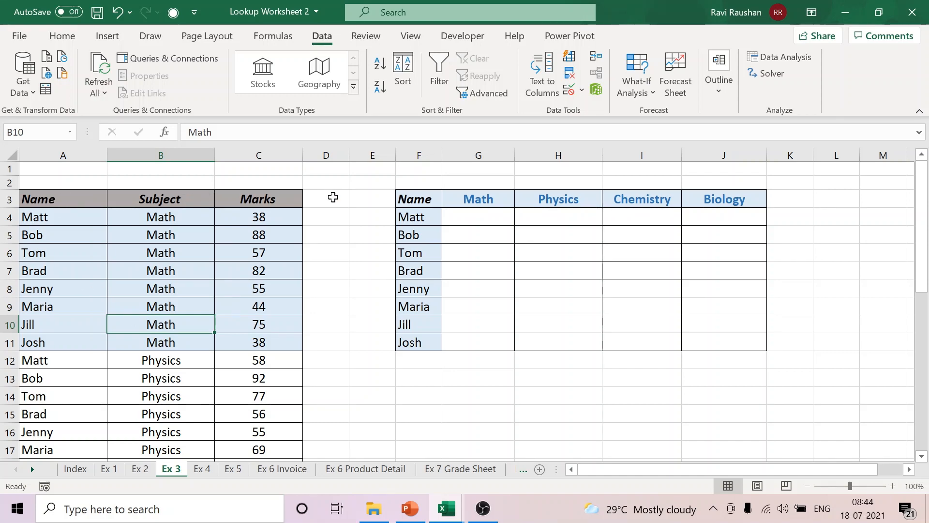
pyautogui.click(434, 216)
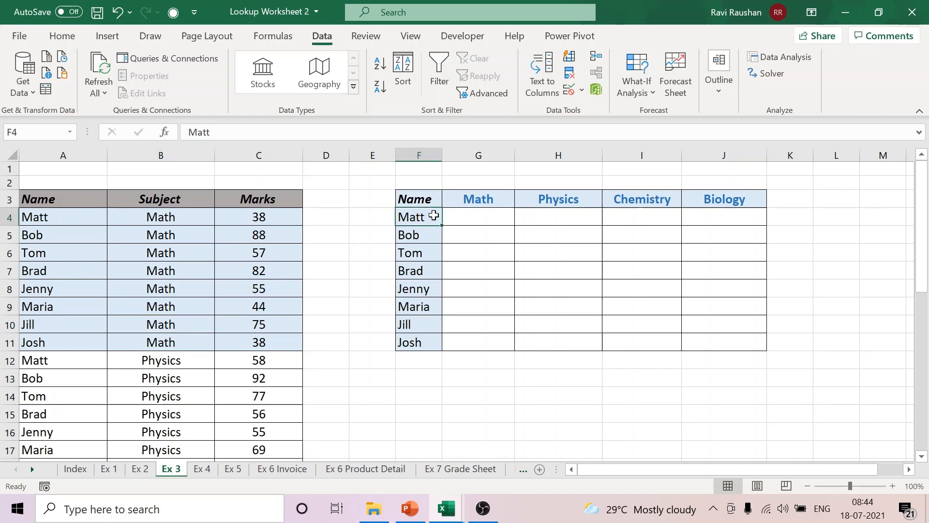
pyautogui.click(465, 205)
pyautogui.click(473, 217)
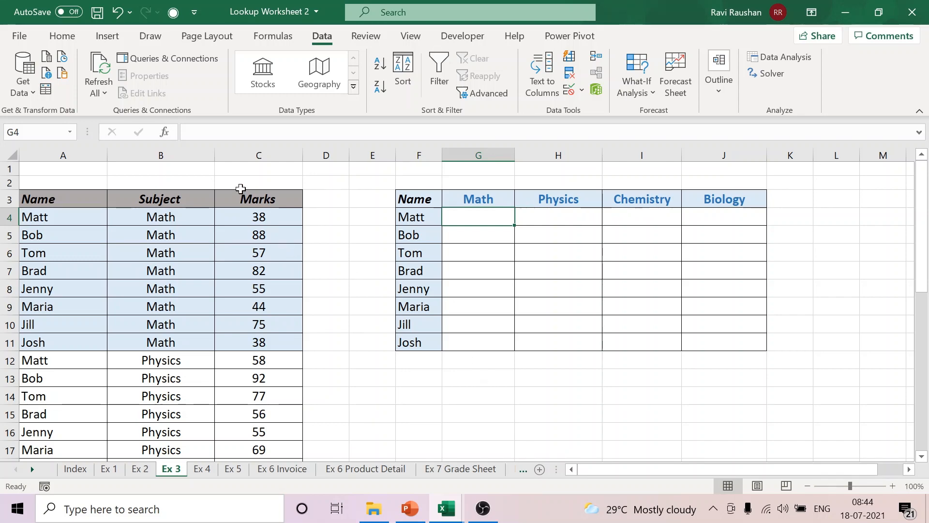
# Step: Insert a new blank column between the Subject and Marks columns of the marks table
pyautogui.click(248, 153)
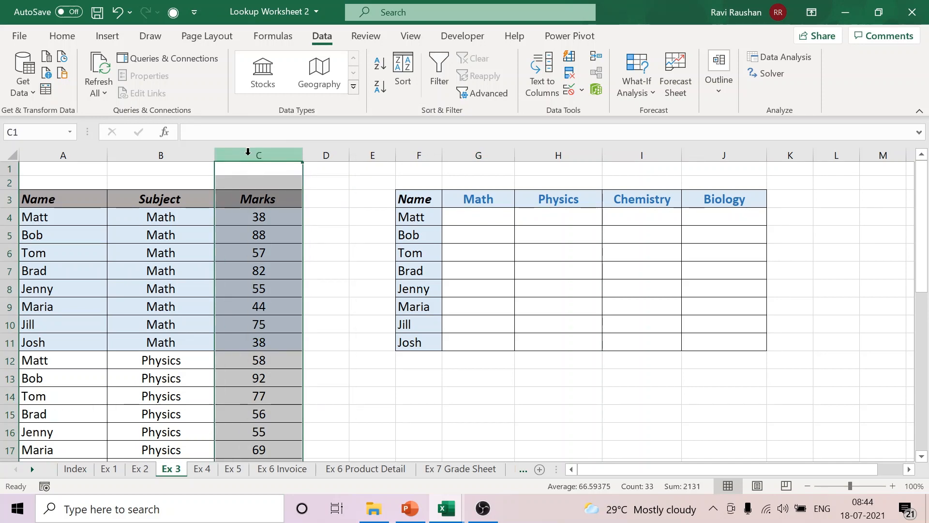
pyautogui.rightClick(255, 154)
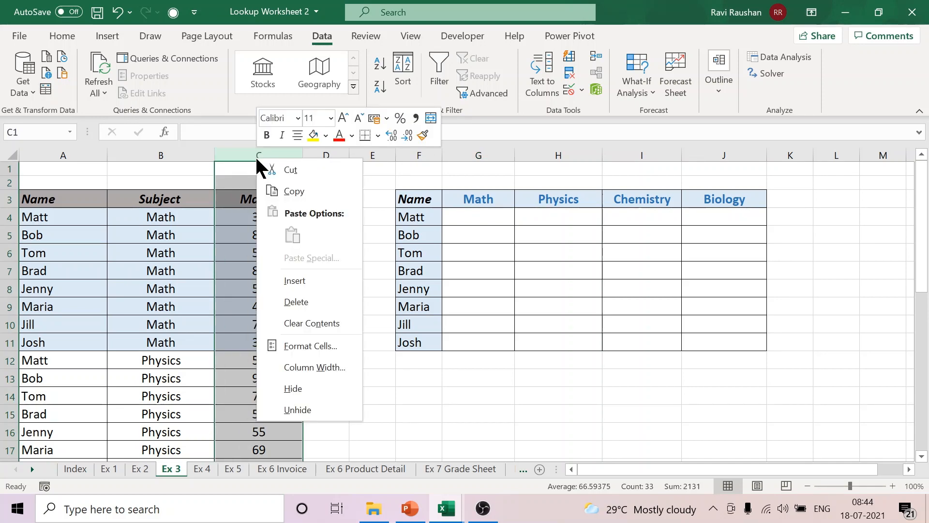
pyautogui.click(296, 279)
pyautogui.click(494, 412)
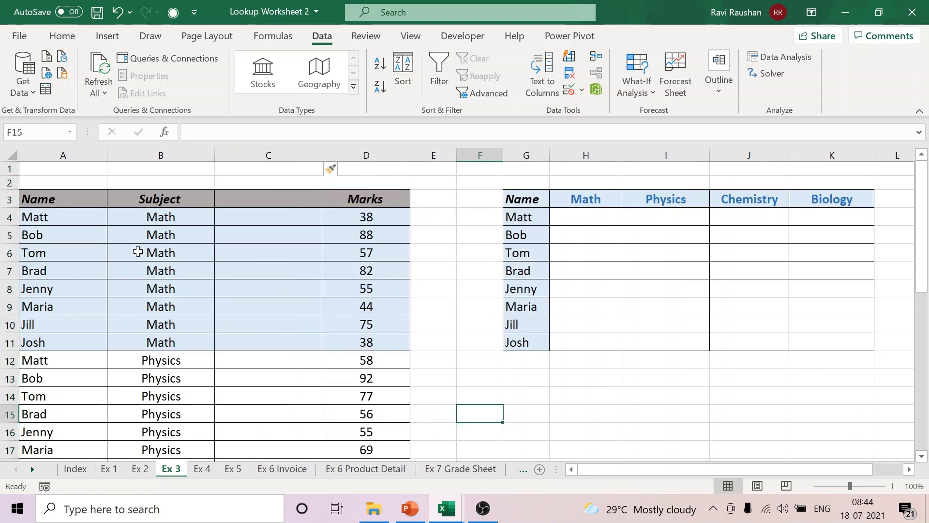
# Step: Head the new column in C3 as Helper
pyautogui.click(74, 218)
pyautogui.click(135, 214)
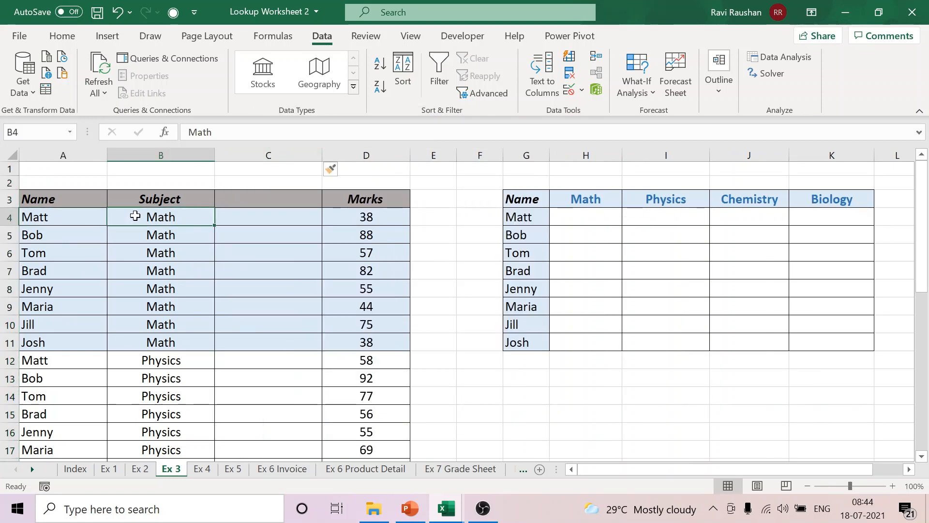
pyautogui.moveTo(211, 211); pyautogui.dragTo(258, 202)
pyautogui.click(258, 202)
pyautogui.write('Hel')
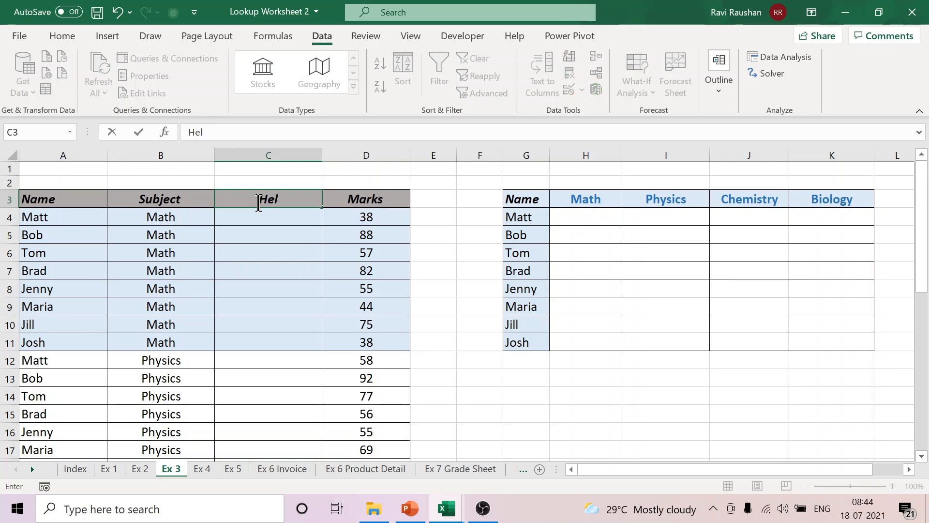
pyautogui.write('per')
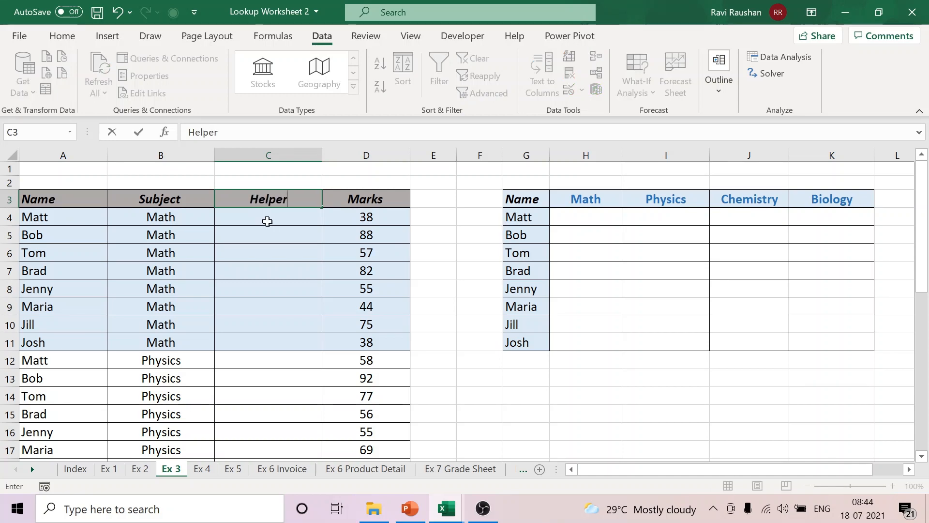
pyautogui.press('Return')
# Step: Join name and subject in C4 with =A4&B4 and fill the formula down the Helper column
pyautogui.write('=')
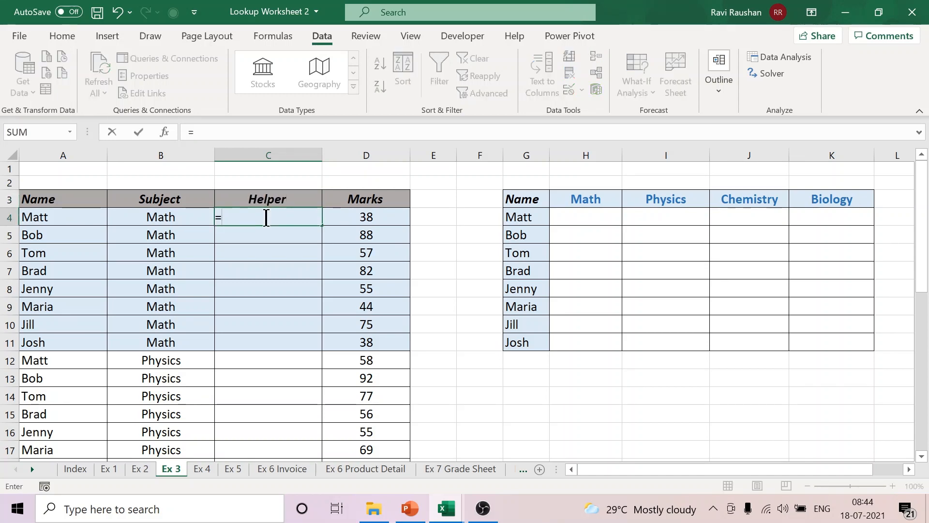
pyautogui.click(50, 216)
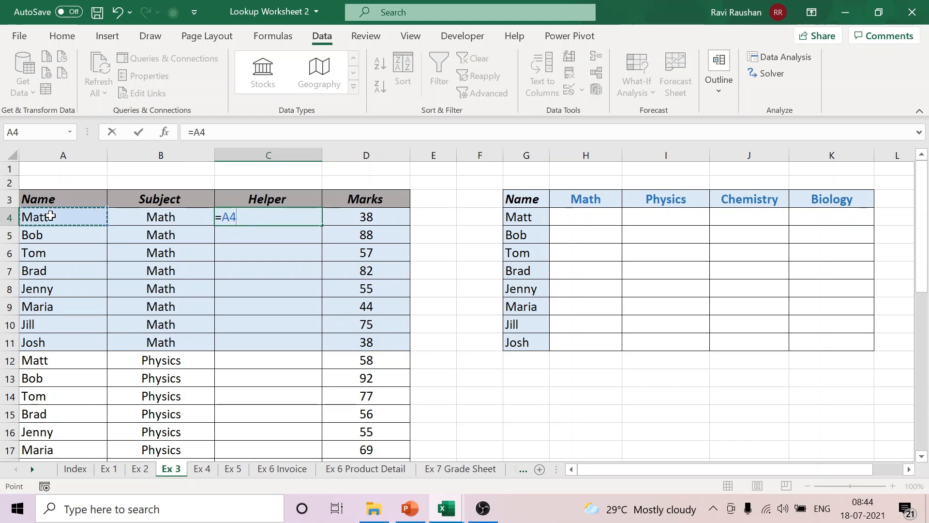
pyautogui.write('&')
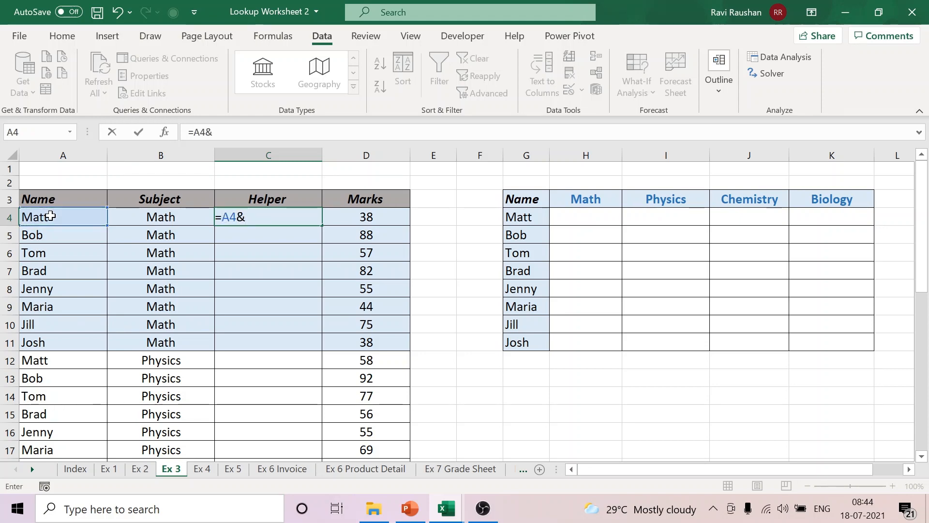
pyautogui.click(153, 220)
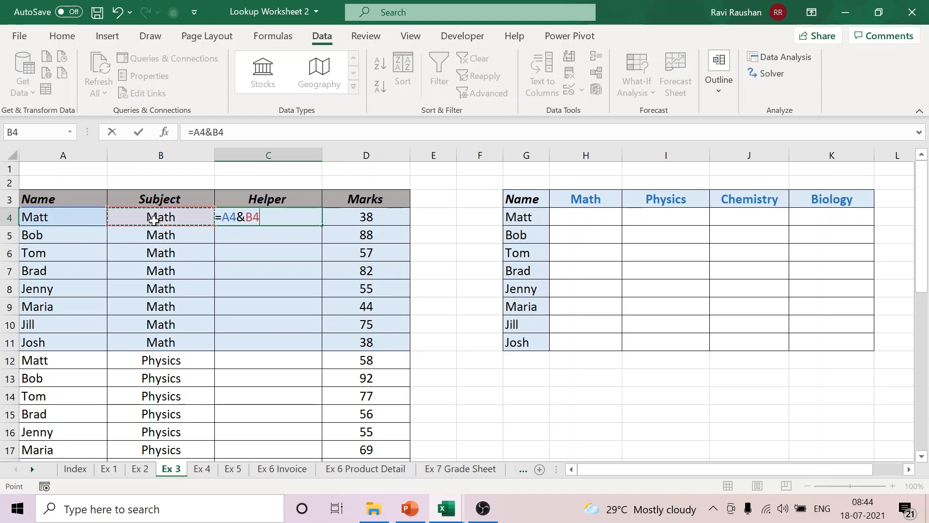
pyautogui.press('Return')
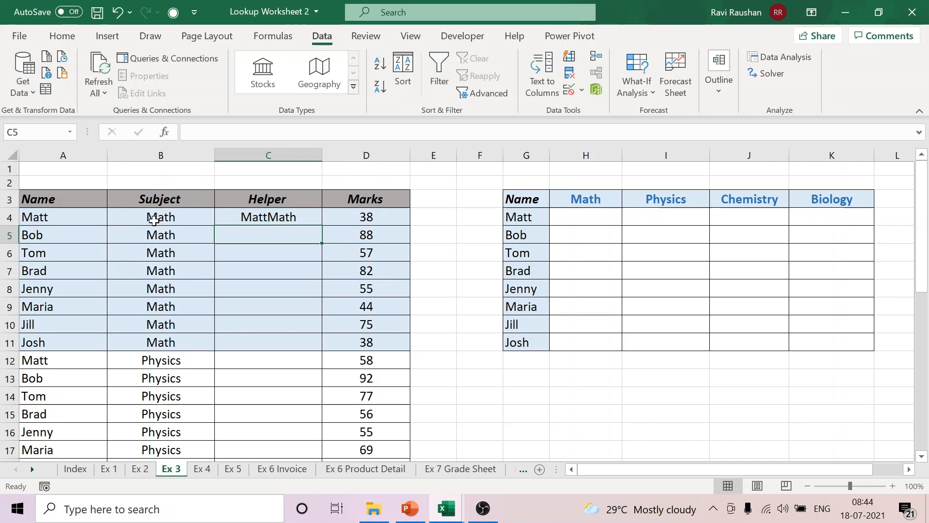
pyautogui.click(286, 214)
pyautogui.doubleClick(324, 225)
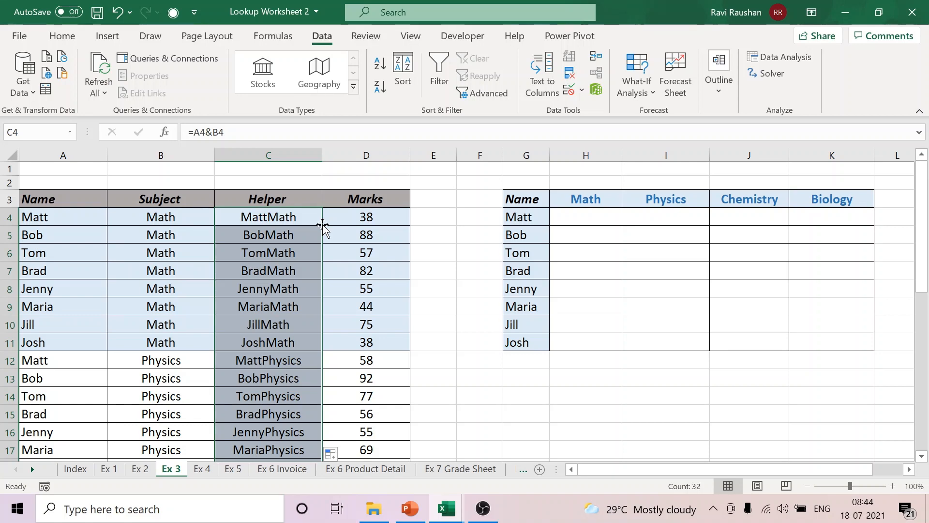
pyautogui.moveTo(266, 216); pyautogui.dragTo(300, 382)
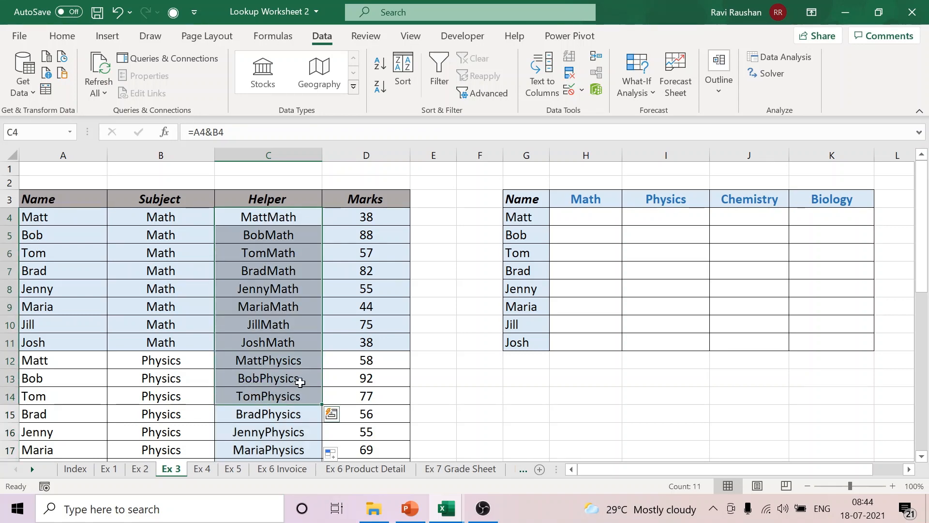
pyautogui.click(666, 433)
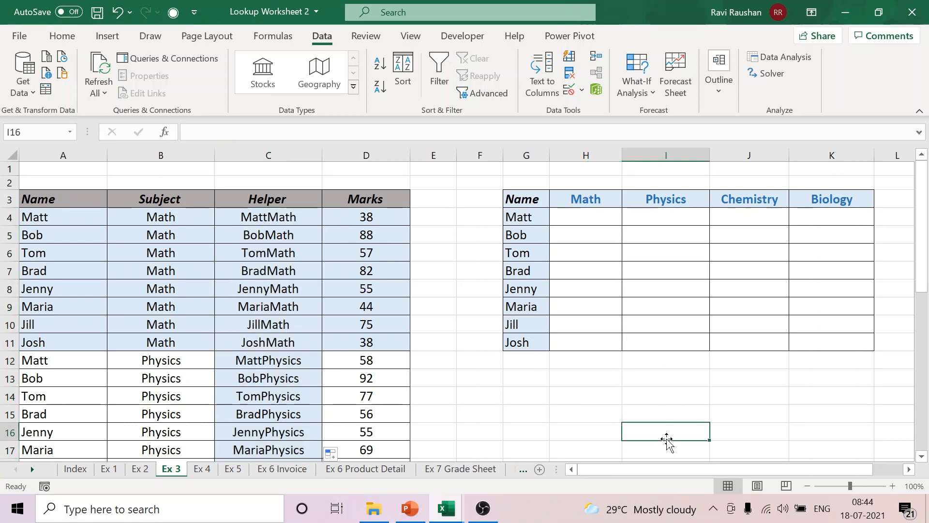
# Step: Start a VLOOKUP in H4 that uses the joined name and subject G4&H3 as its lookup value
pyautogui.click(594, 221)
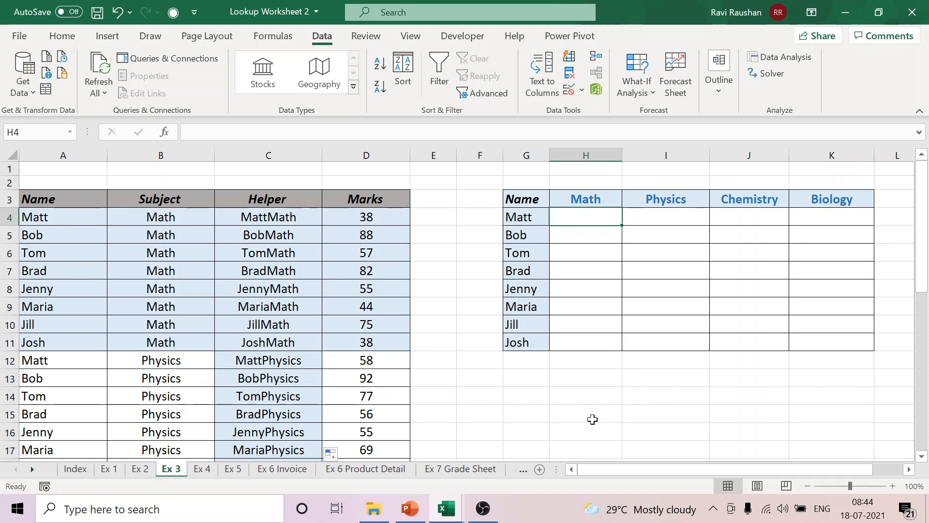
pyautogui.write('=')
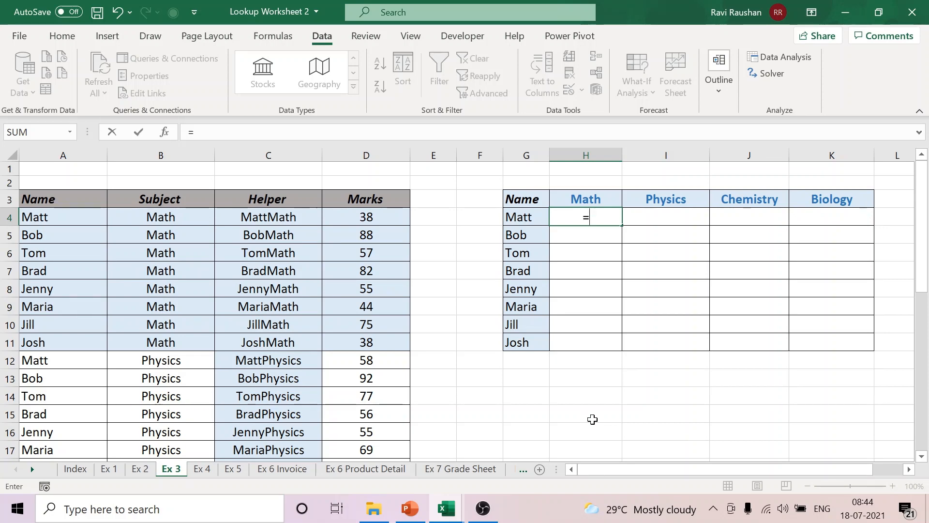
pyautogui.write('VL')
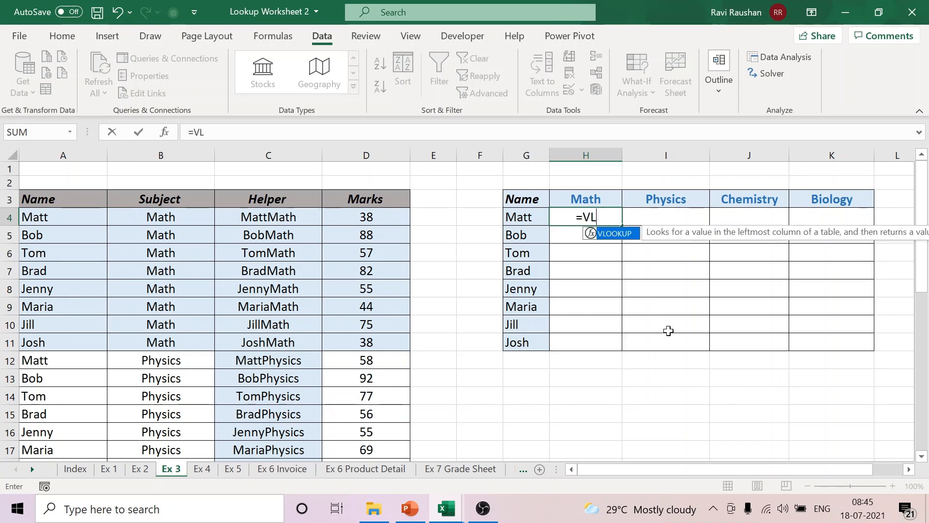
pyautogui.doubleClick(618, 235)
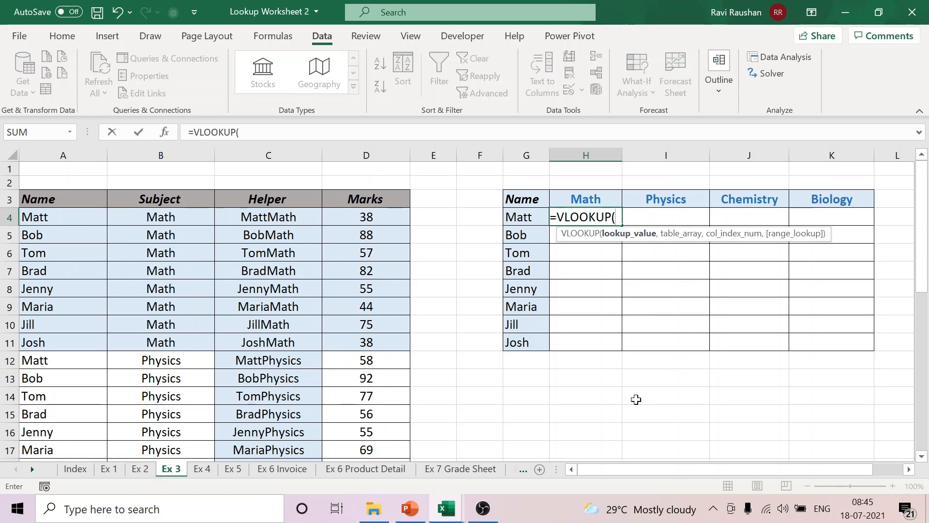
pyautogui.click(526, 217)
pyautogui.write('&')
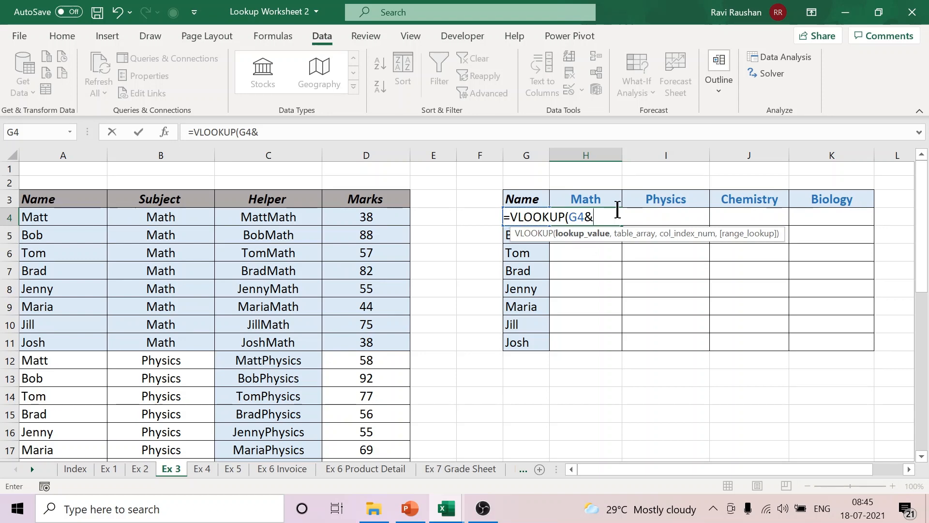
pyautogui.click(592, 200)
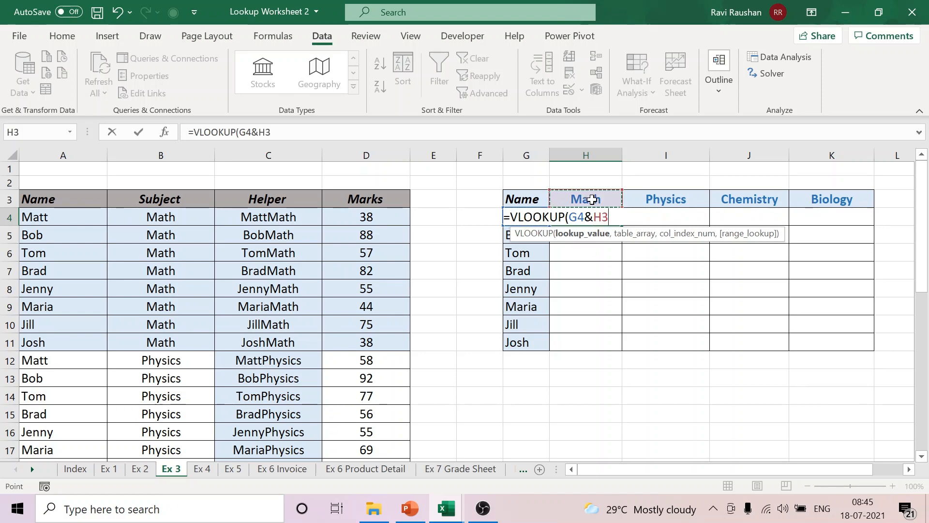
pyautogui.write(',')
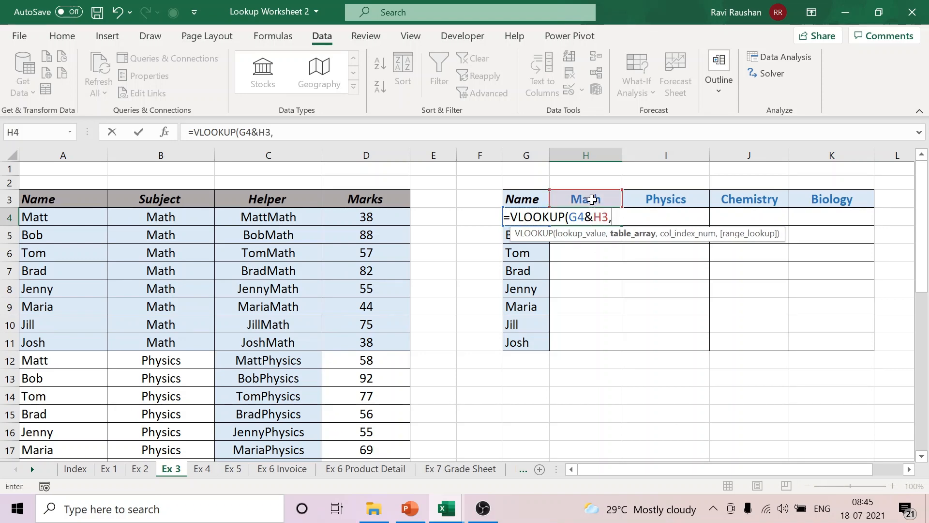
# Step: Complete the H4 VLOOKUP with table array C3:D35, column index 2 and FALSE for an exact match
pyautogui.moveTo(276, 201); pyautogui.dragTo(379, 429)
pyautogui.write(',2,')
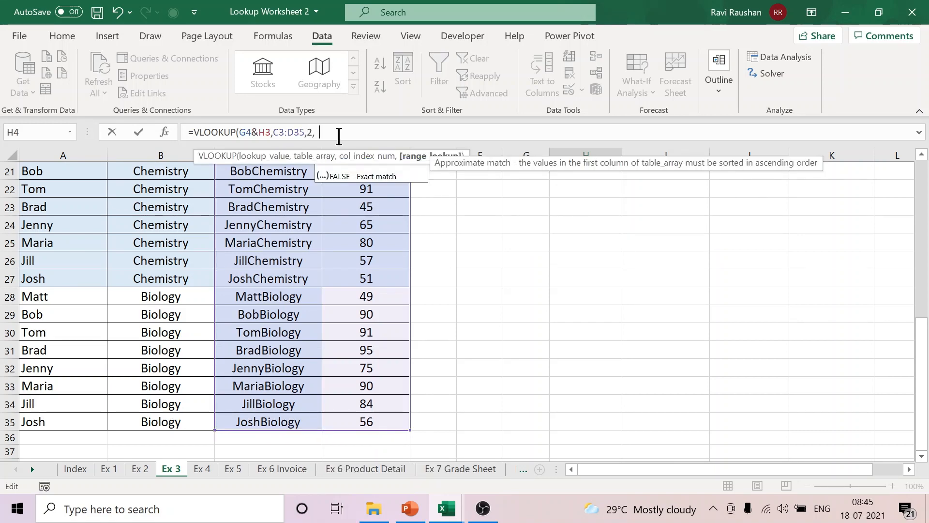
pyautogui.write('FALSE')
pyautogui.press('Return')
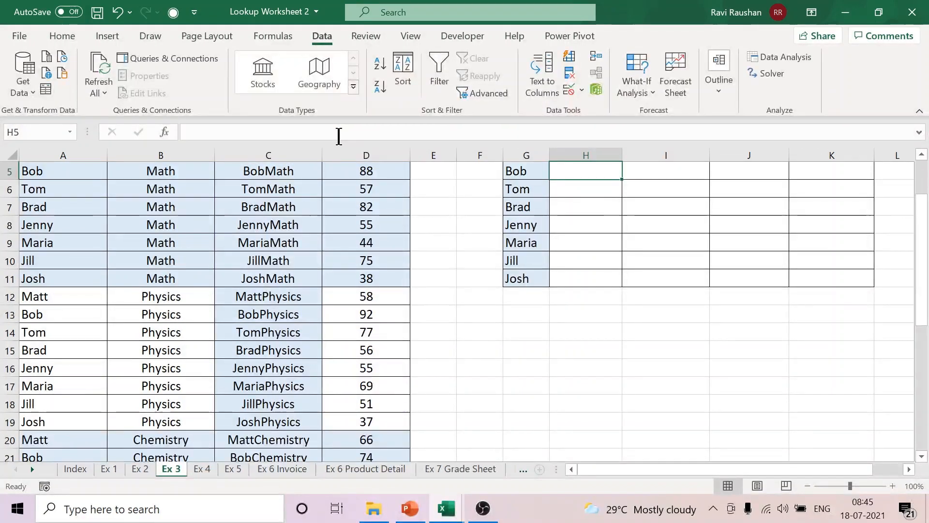
pyautogui.scroll(2, 646, 332)
pyautogui.press('Up')
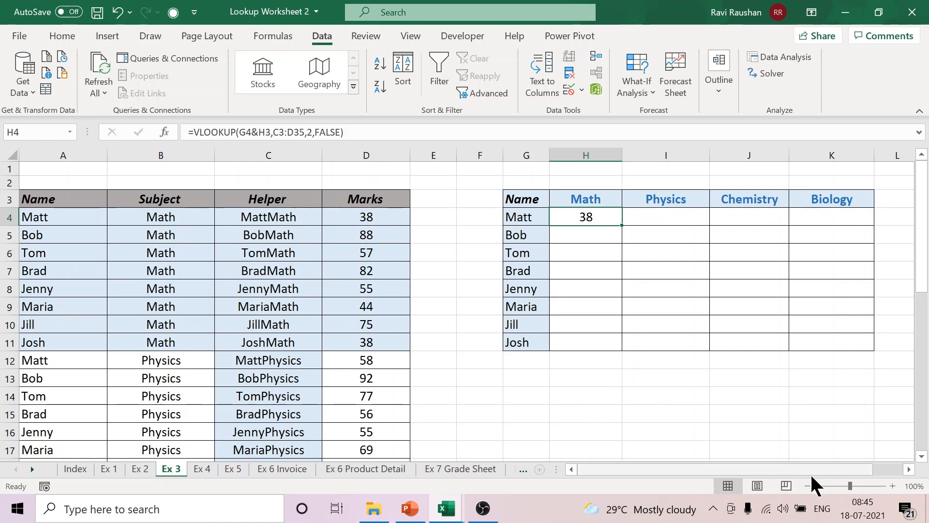
# Step: Make the table array in the H4 formula absolute as $C$3:$D$35
pyautogui.click(909, 469)
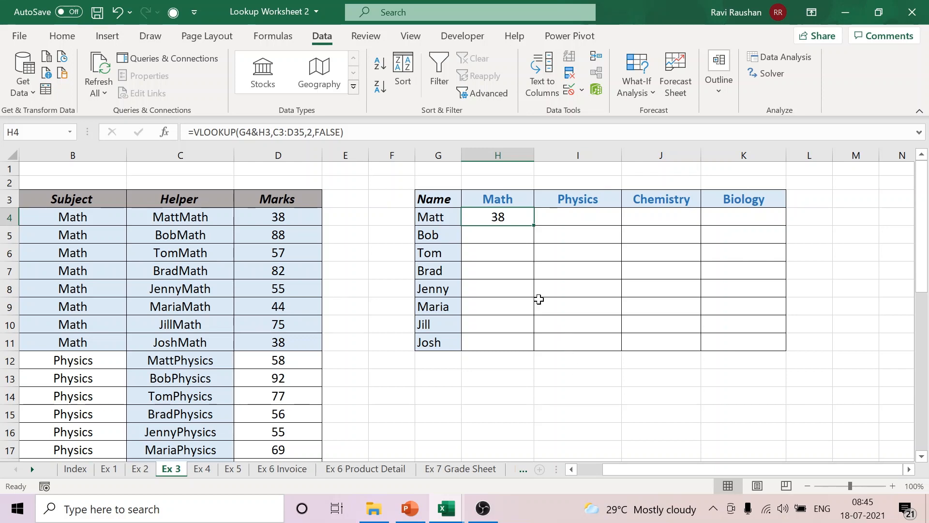
pyautogui.doubleClick(515, 218)
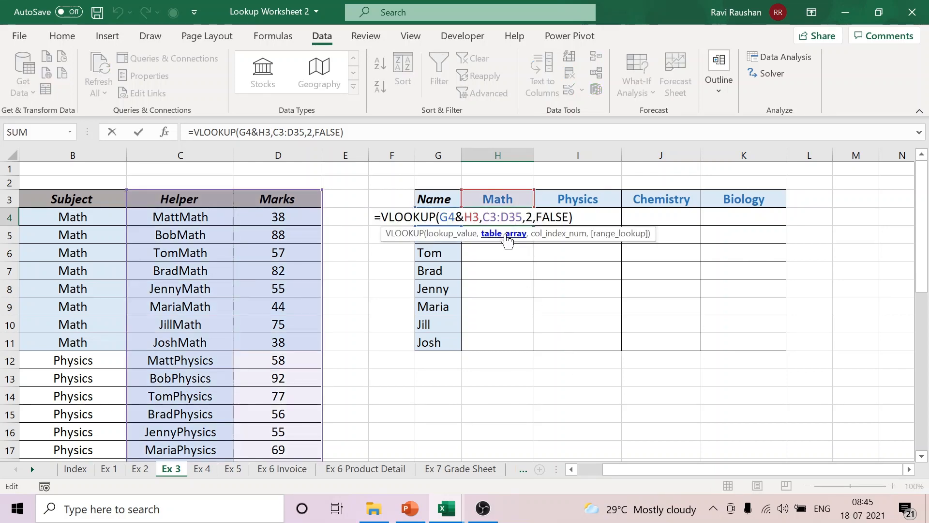
pyautogui.moveTo(485, 217); pyautogui.dragTo(521, 217)
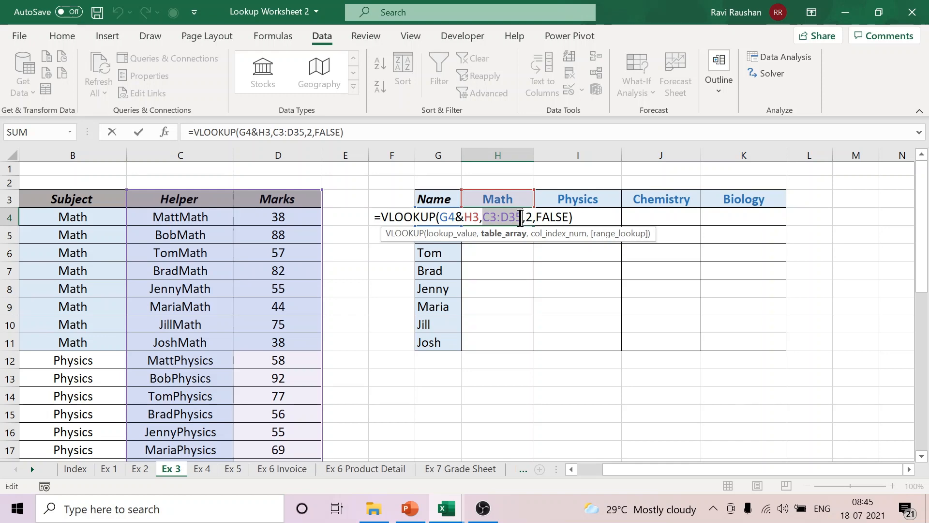
pyautogui.press('F4')
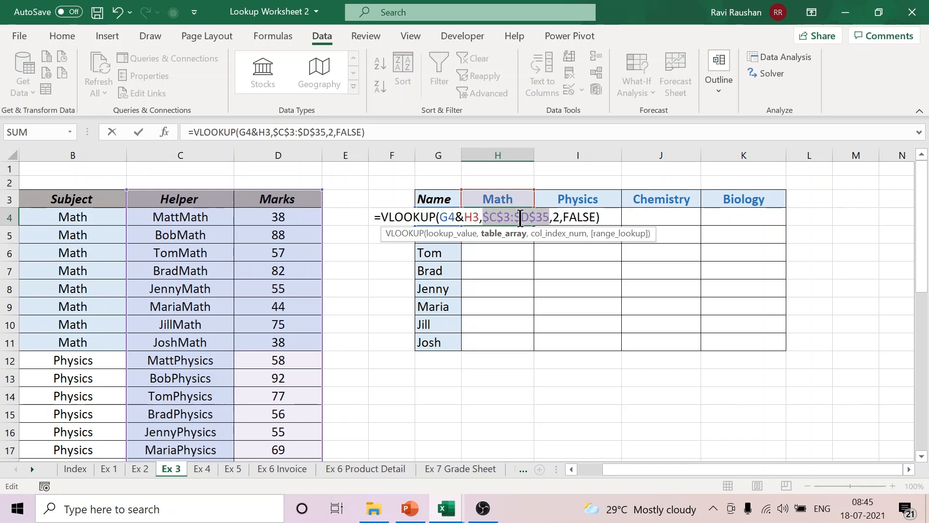
pyautogui.press('Return')
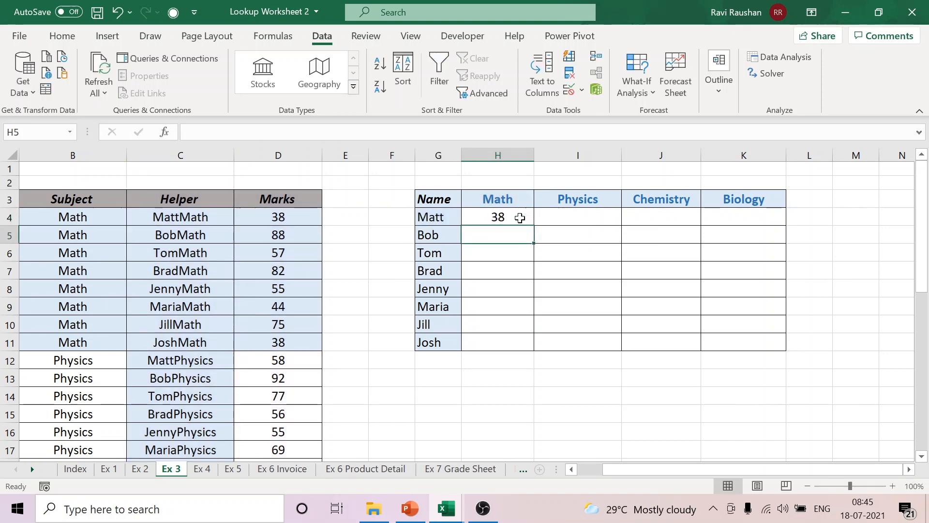
# Step: Lock the name column in the H4 VLOOKUP's lookup value by changing the reference to $G4
pyautogui.click(512, 222)
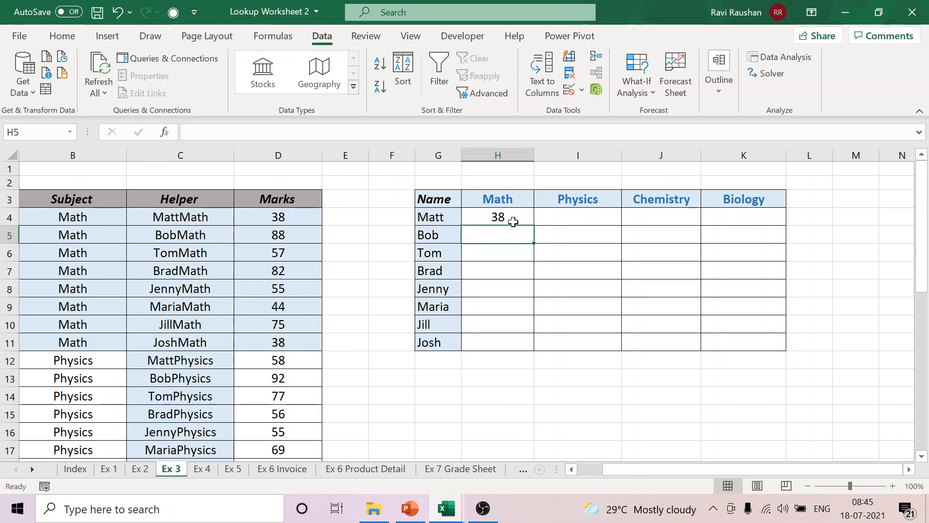
pyautogui.doubleClick(521, 222)
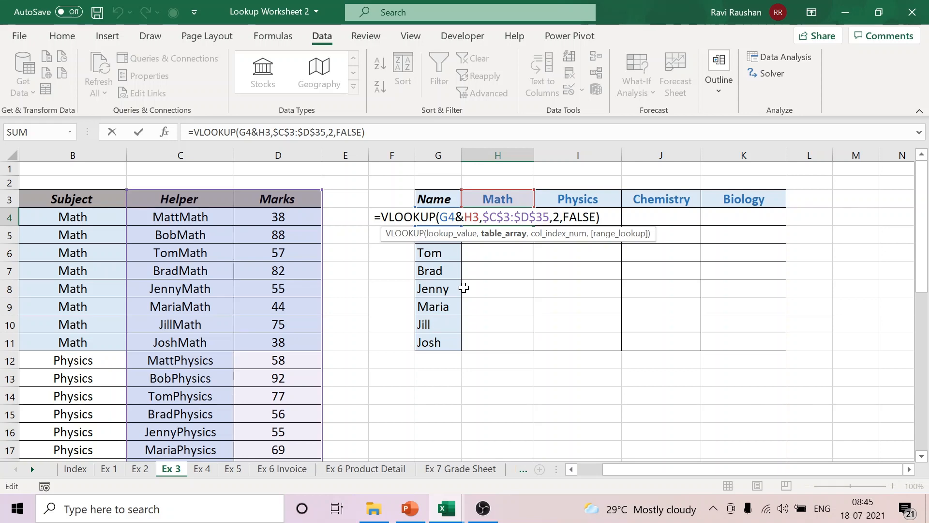
pyautogui.press('Return')
pyautogui.click(432, 219)
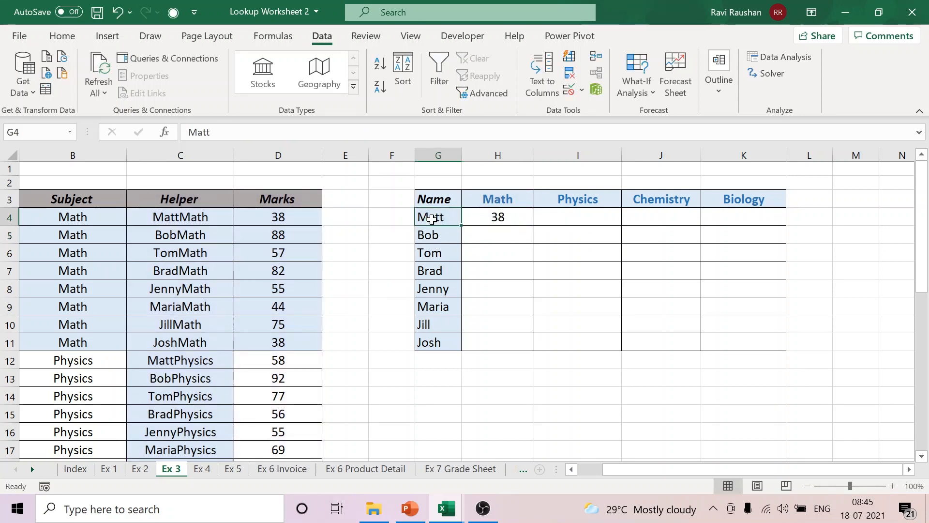
pyautogui.moveTo(433, 218); pyautogui.dragTo(430, 341)
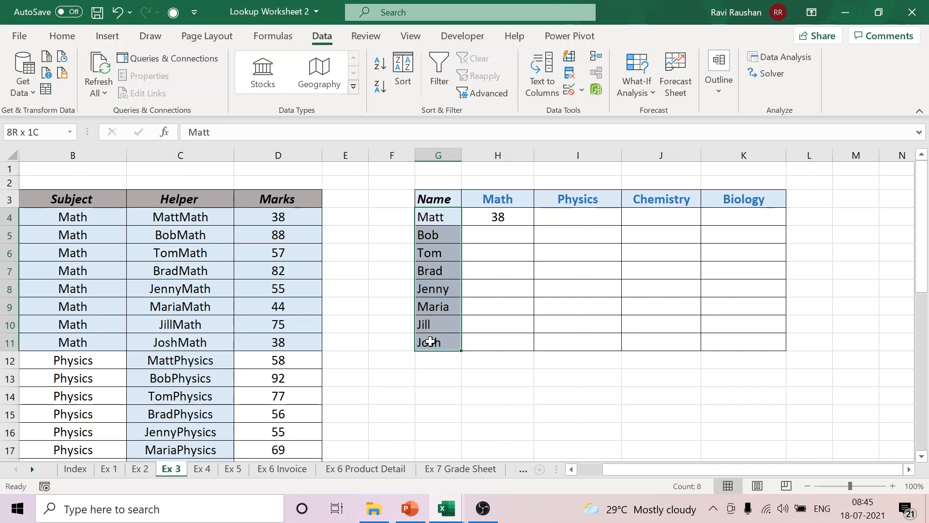
pyautogui.click(500, 216)
pyautogui.doubleClick(504, 222)
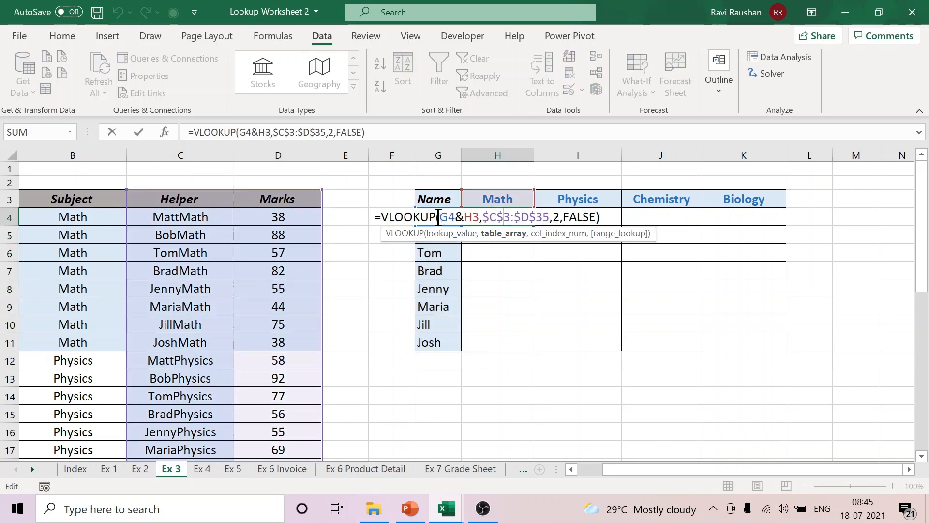
pyautogui.click(444, 218)
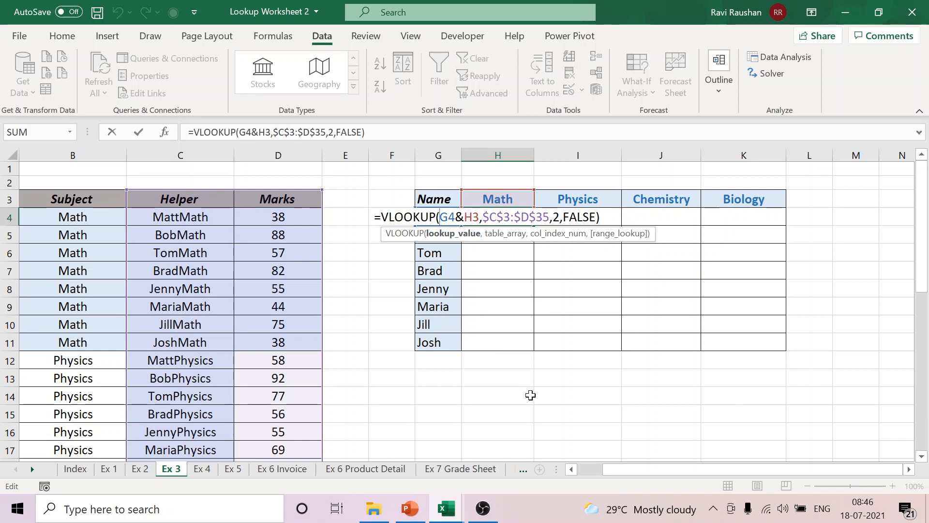
pyautogui.write('$')
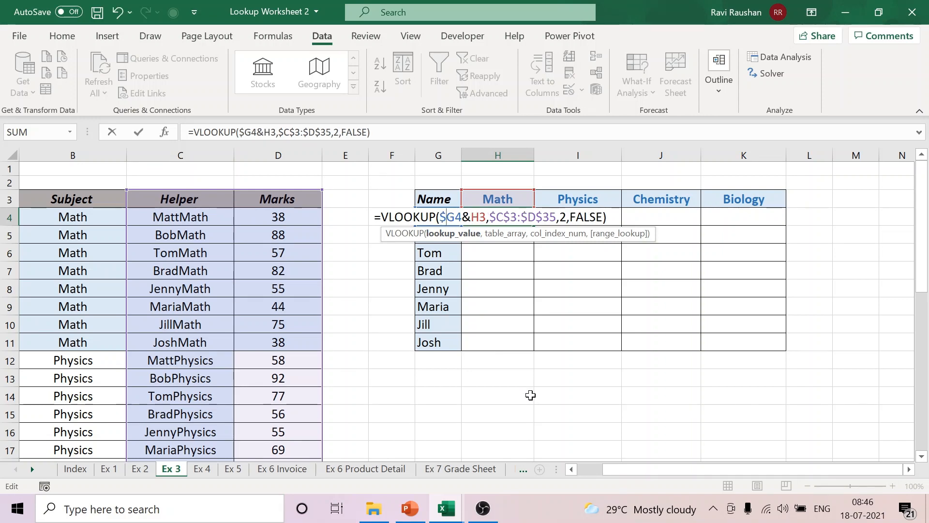
pyautogui.press('Return')
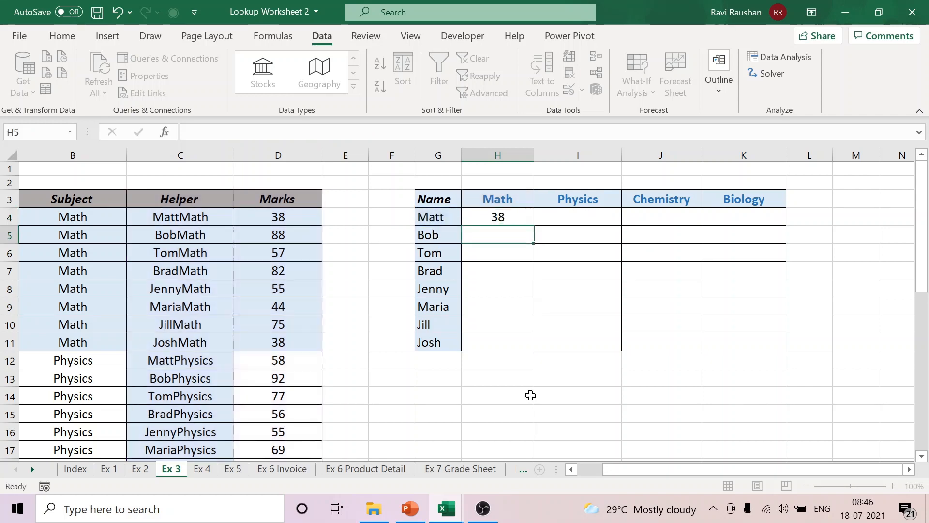
# Step: Lock the subject row in the H4 VLOOKUP as H$3 and fill the formula across H4:K11
pyautogui.doubleClick(524, 217)
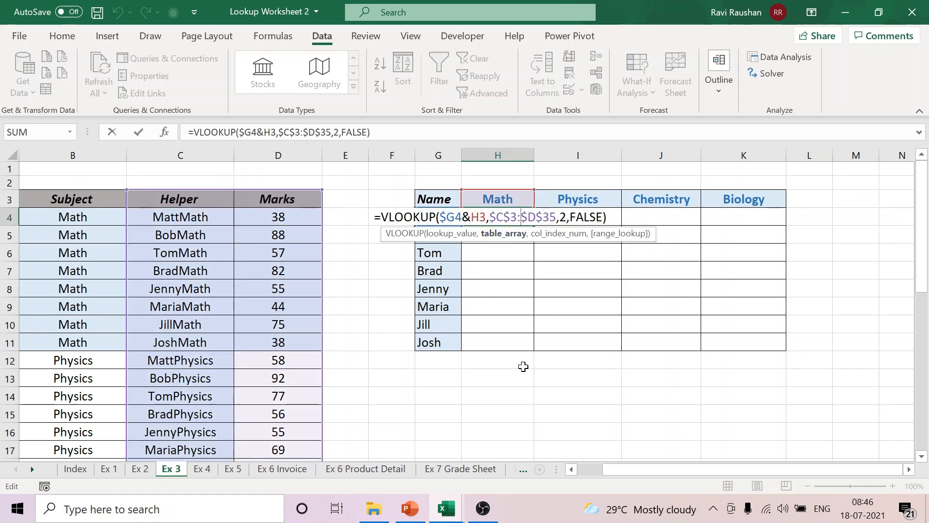
pyautogui.press('Return')
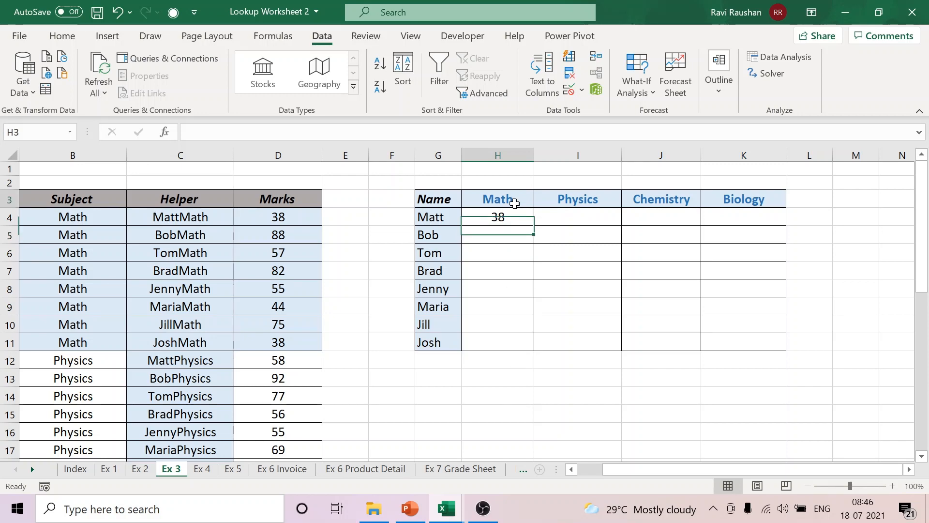
pyautogui.click(513, 202)
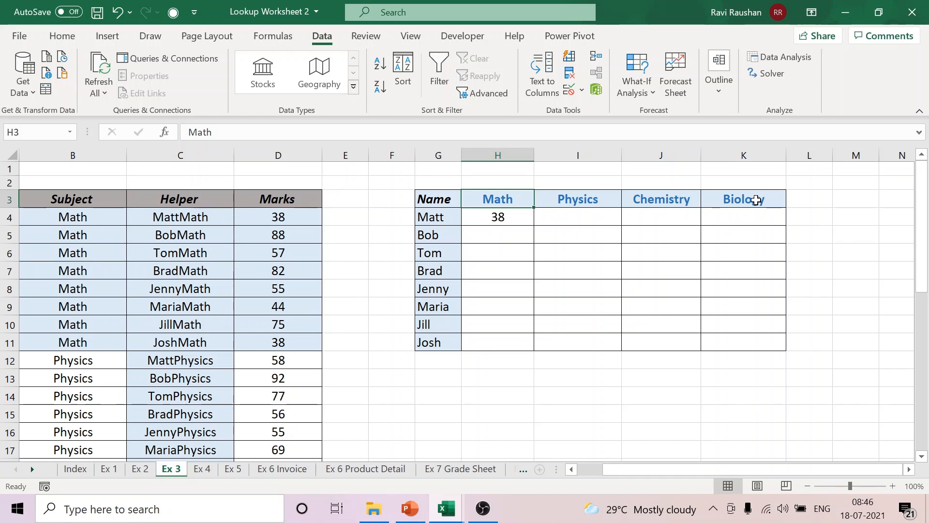
pyautogui.doubleClick(517, 216)
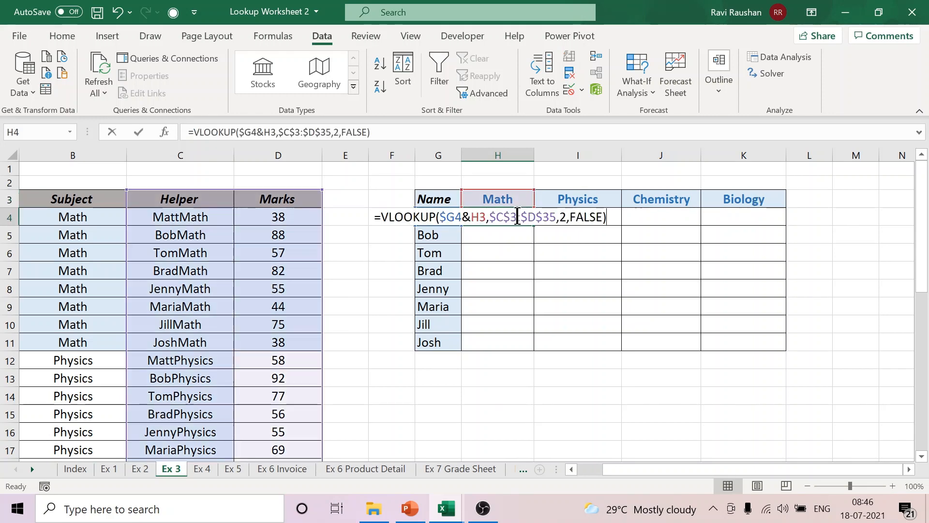
pyautogui.click(479, 217)
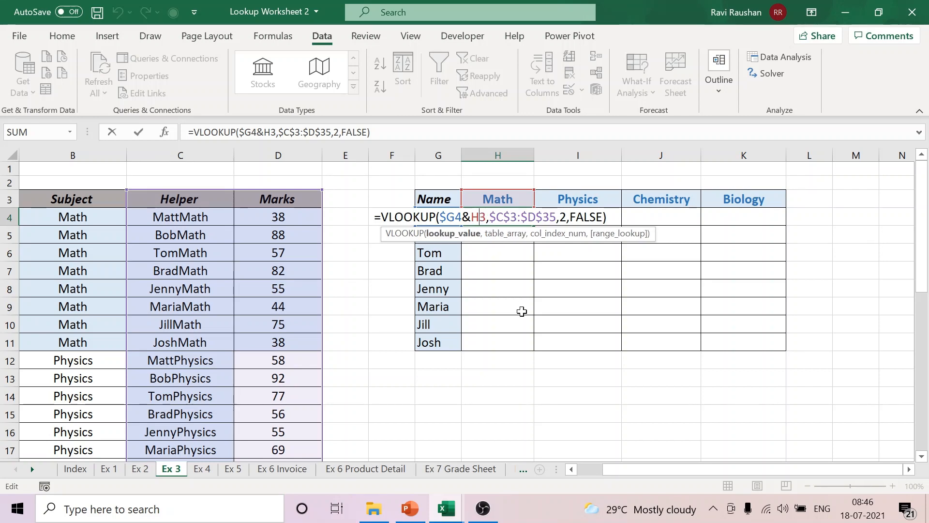
pyautogui.write('$')
pyautogui.press('Return')
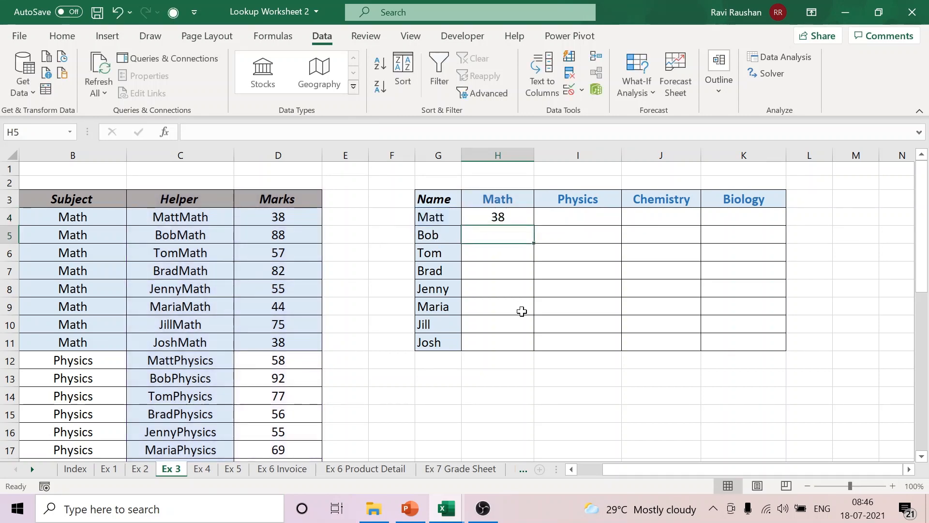
pyautogui.click(518, 220)
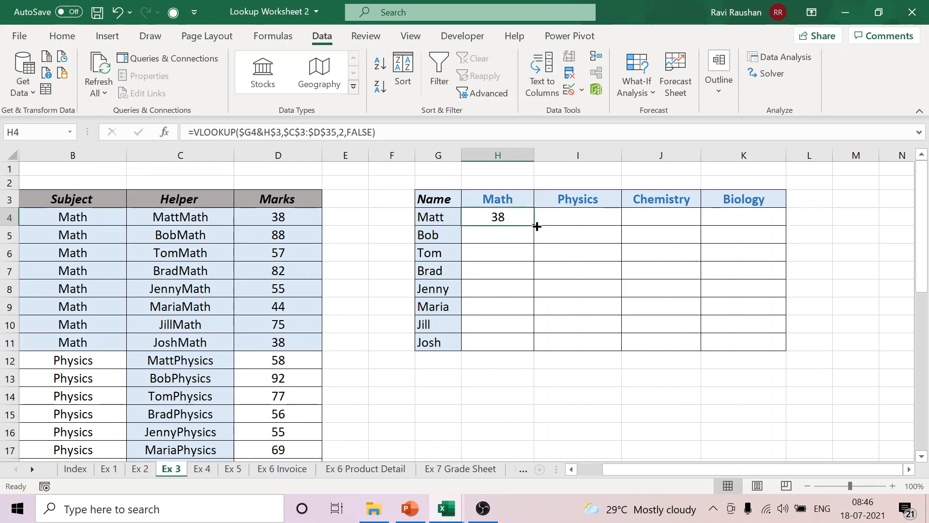
pyautogui.moveTo(537, 226); pyautogui.dragTo(790, 350)
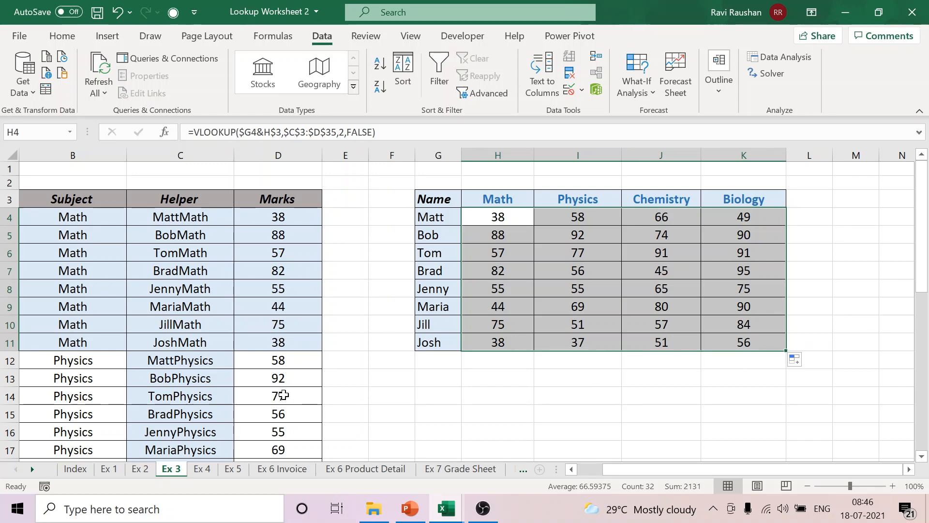
# Step: Switch to the other lookup workbook's Vlookup sheet and clear the contents and borders of columns L and M
pyautogui.click(238, 469)
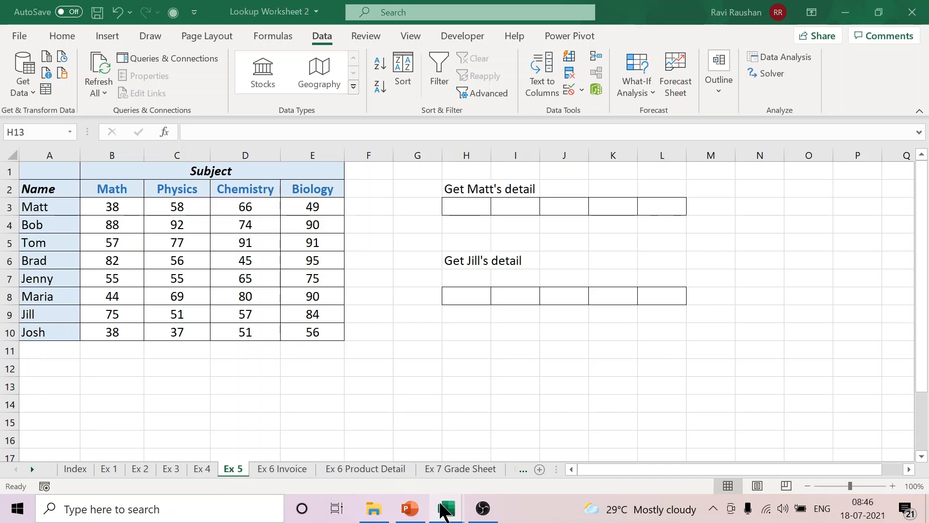
pyautogui.moveTo(444, 509)
pyautogui.click(395, 462)
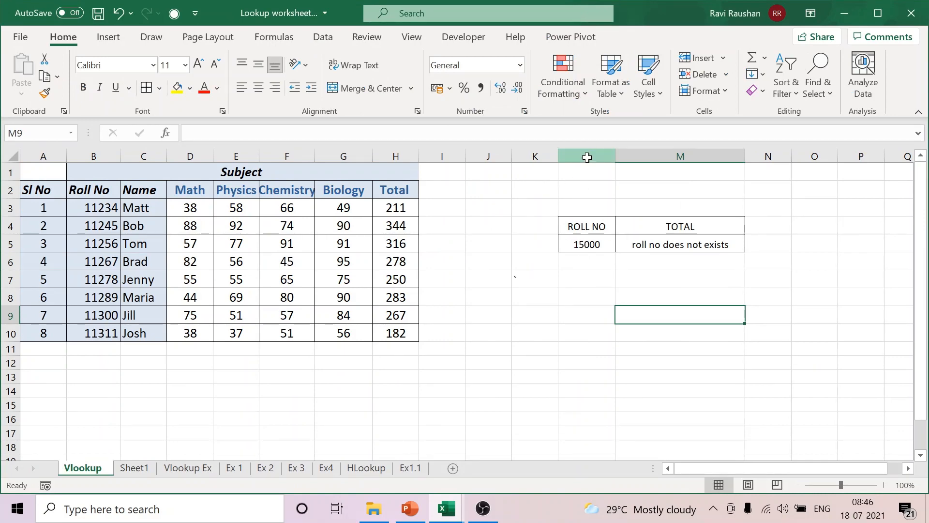
pyautogui.moveTo(587, 155); pyautogui.dragTo(727, 154)
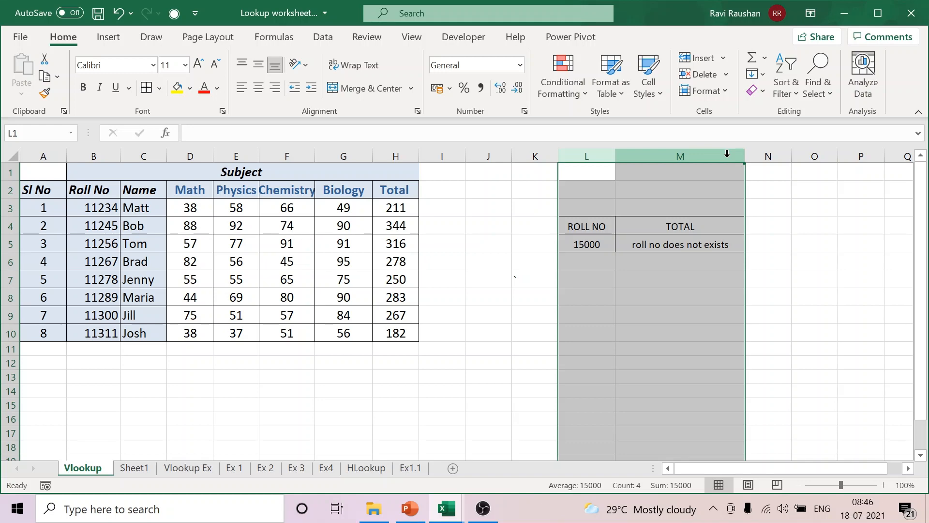
pyautogui.press('Delete')
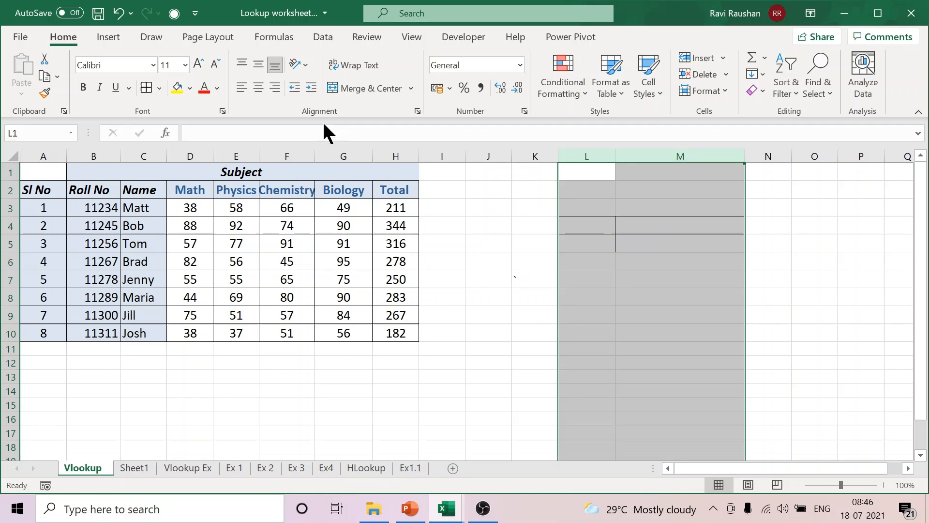
pyautogui.click(158, 87)
pyautogui.click(186, 217)
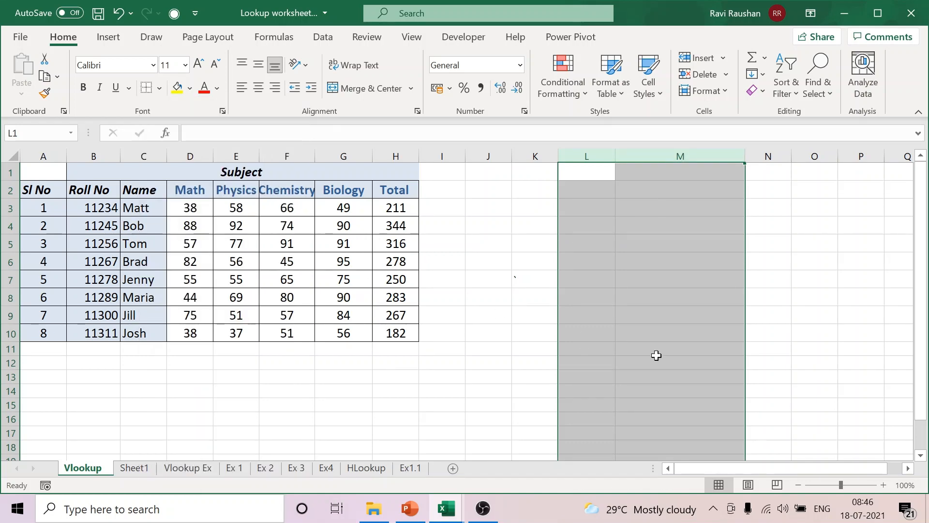
pyautogui.click(655, 354)
# Step: Copy the header and first student row B2:H3 to K3 and narrow column M
pyautogui.moveTo(101, 189); pyautogui.dragTo(397, 207)
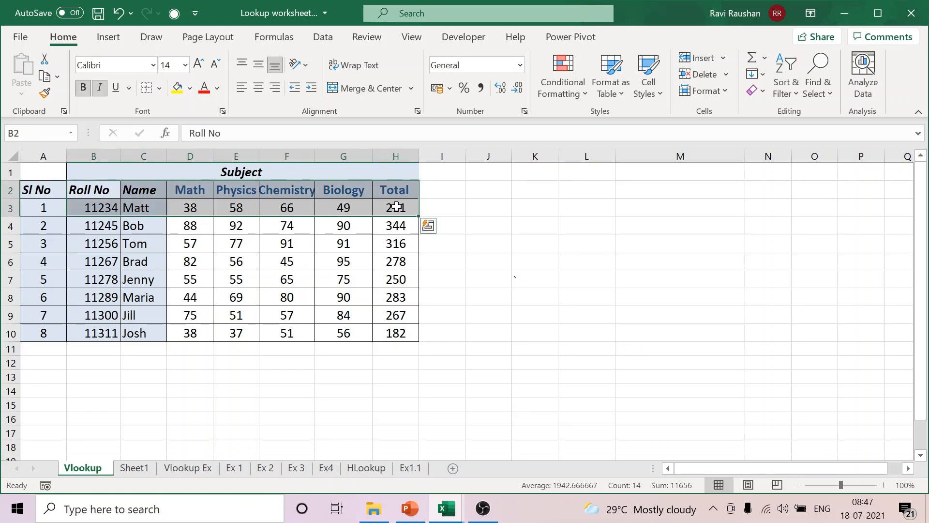
pyautogui.hotkey('ctrl', 'c')
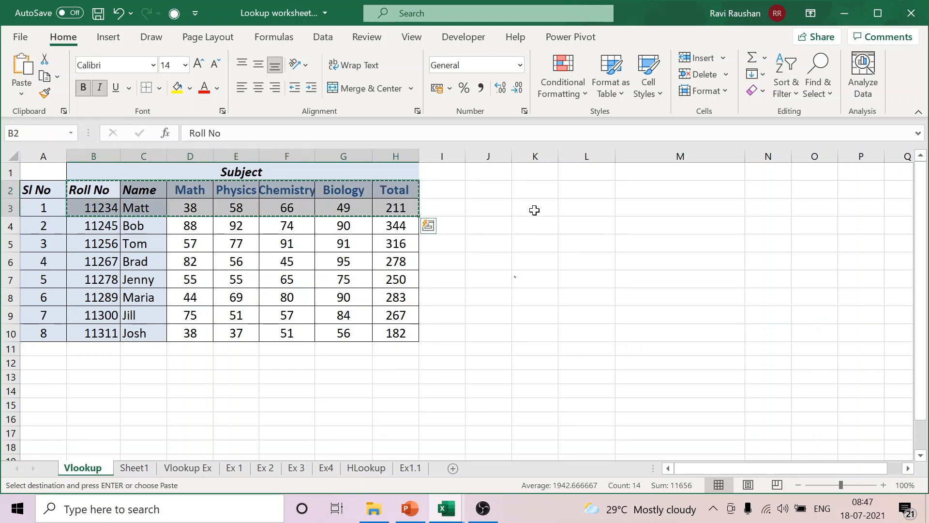
pyautogui.click(534, 209)
pyautogui.hotkey('ctrl', 'v')
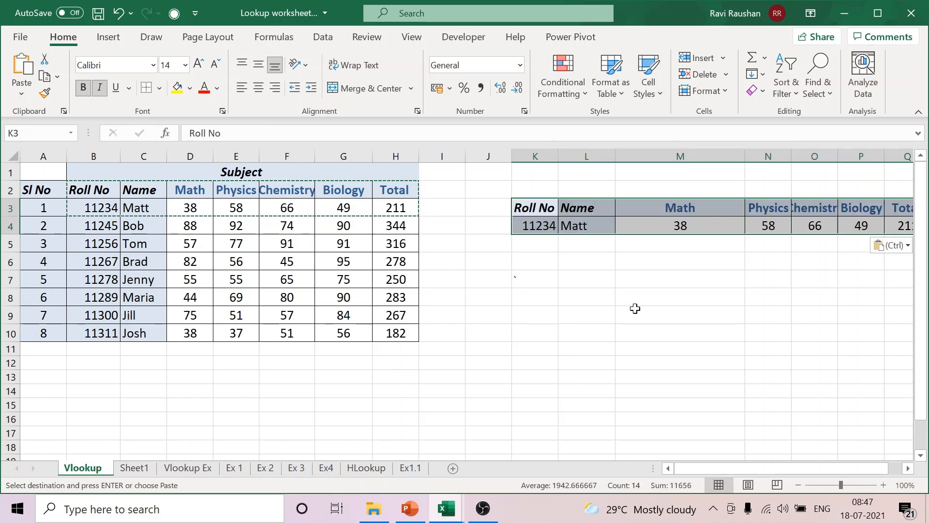
pyautogui.click(909, 469)
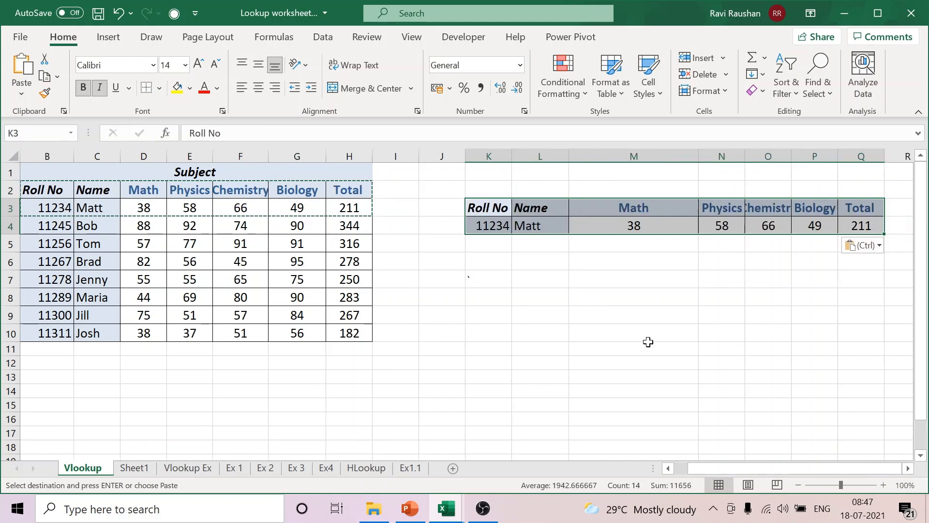
pyautogui.click(647, 316)
pyautogui.moveTo(697, 156); pyautogui.dragTo(632, 154)
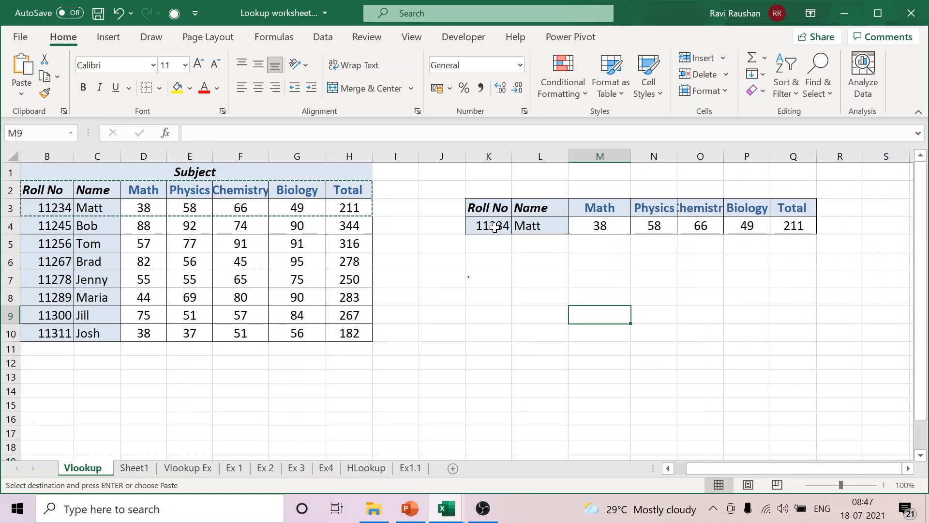
# Step: Clear the copied values in K4:Q4 and set cells K4:L4 to No Fill
pyautogui.moveTo(489, 226); pyautogui.dragTo(778, 233)
pyautogui.press('Delete')
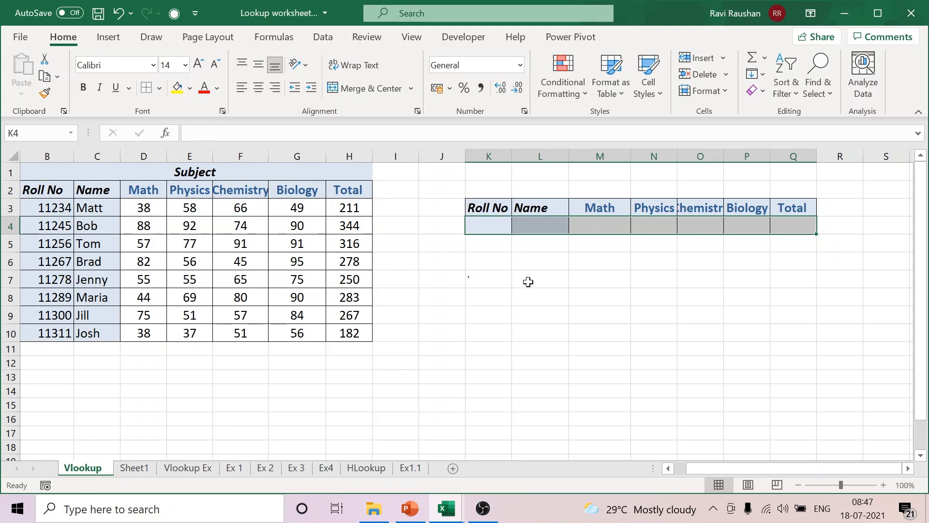
pyautogui.click(529, 282)
pyautogui.click(493, 206)
pyautogui.moveTo(494, 206); pyautogui.dragTo(794, 213)
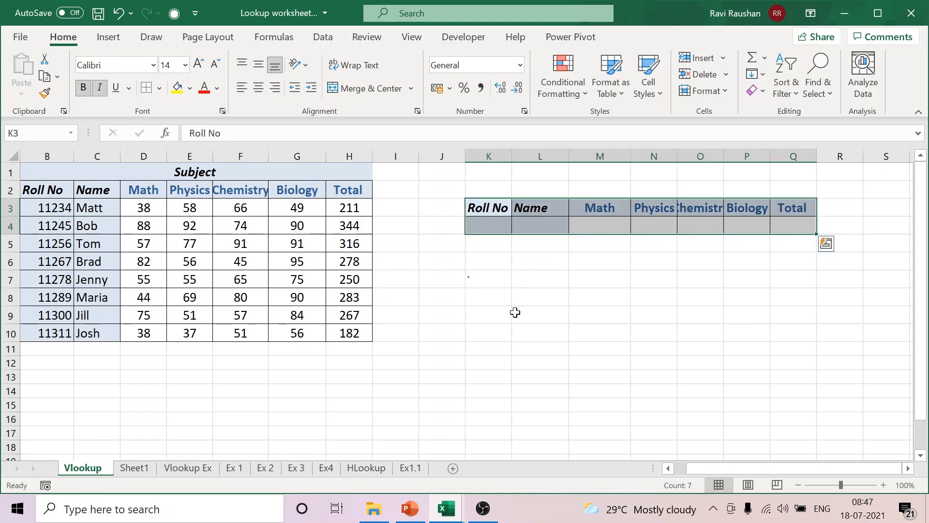
pyautogui.click(514, 311)
pyautogui.click(503, 226)
pyautogui.moveTo(503, 226); pyautogui.dragTo(537, 225)
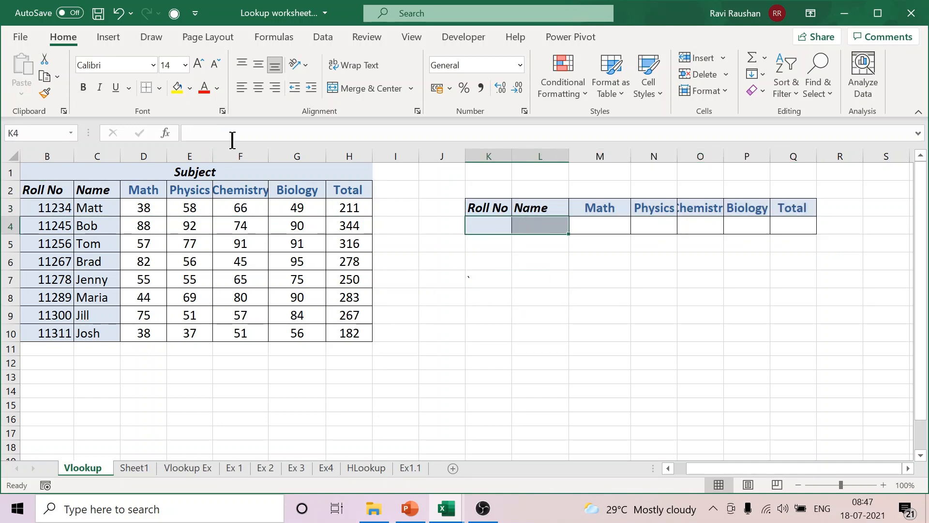
pyautogui.click(190, 88)
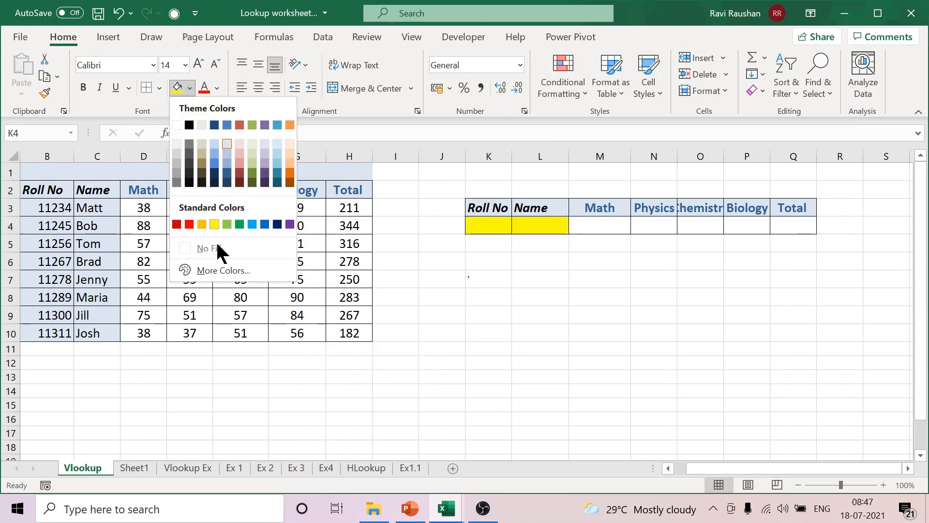
pyautogui.click(216, 248)
pyautogui.click(699, 312)
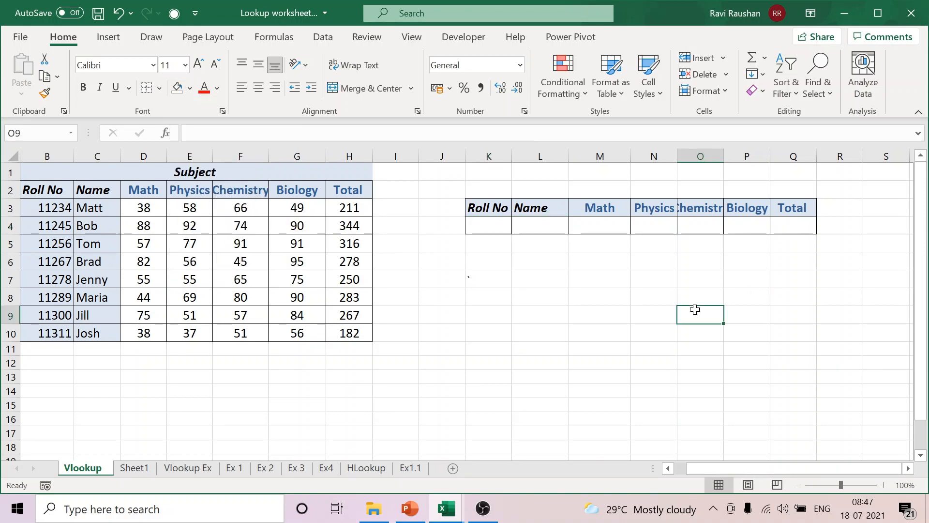
# Step: Autofit column O to its Chemistry header and slightly widen column N for Physics
pyautogui.doubleClick(724, 154)
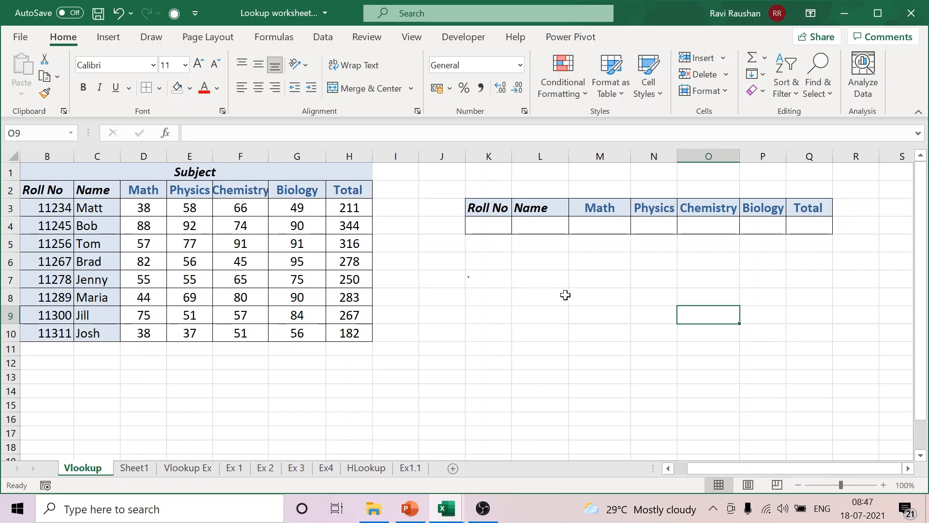
pyautogui.moveTo(536, 222); pyautogui.dragTo(800, 222)
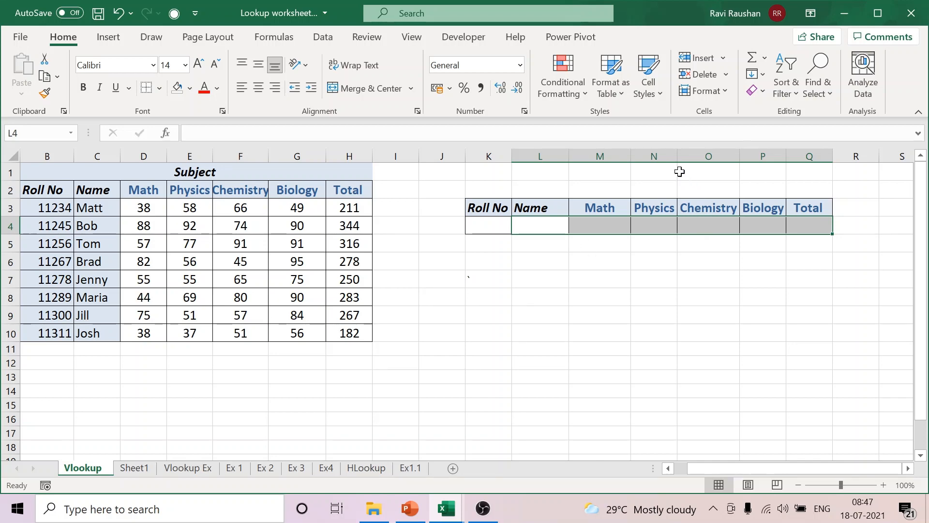
pyautogui.moveTo(678, 161); pyautogui.dragTo(687, 165)
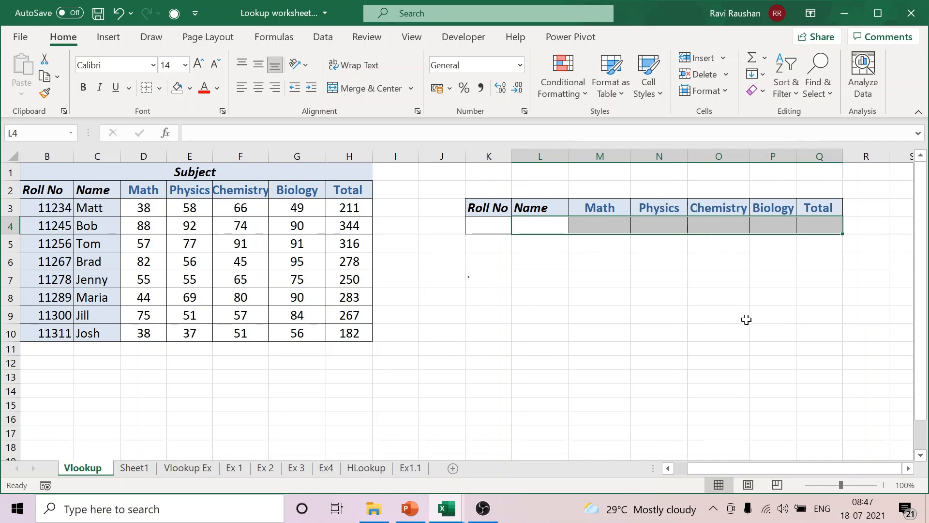
pyautogui.click(746, 320)
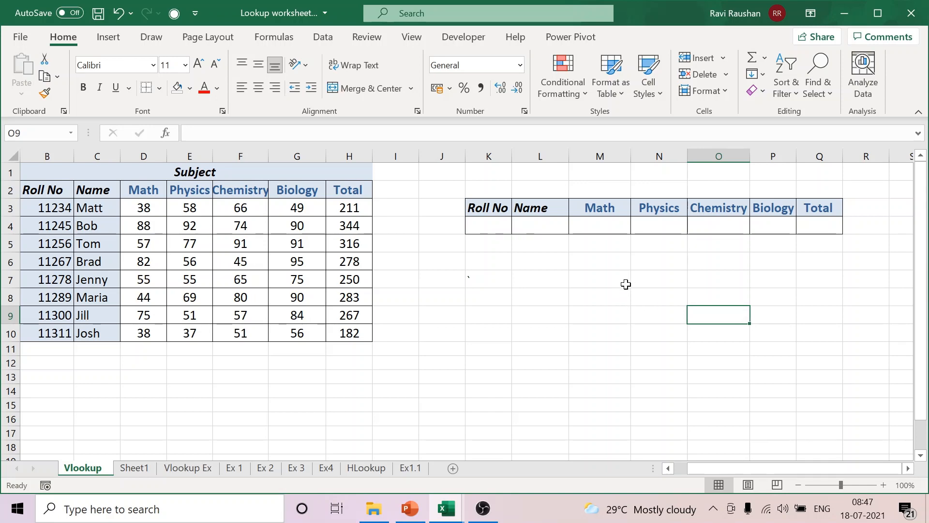
# Step: Enter the array formula =VLOOKUP(K4,C2:H10,{2,3,4,5,6,7},FALSE) across L4:Q4
pyautogui.moveTo(539, 223); pyautogui.dragTo(820, 224)
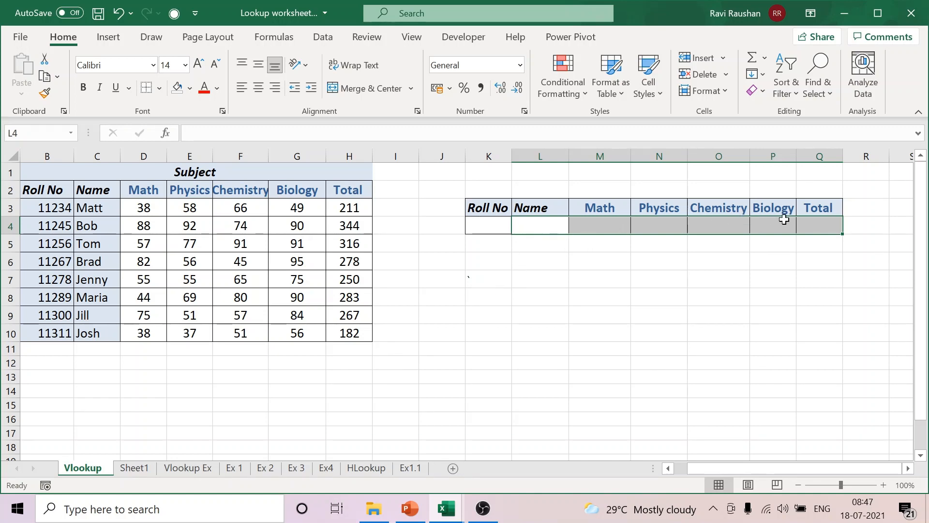
pyautogui.click(279, 137)
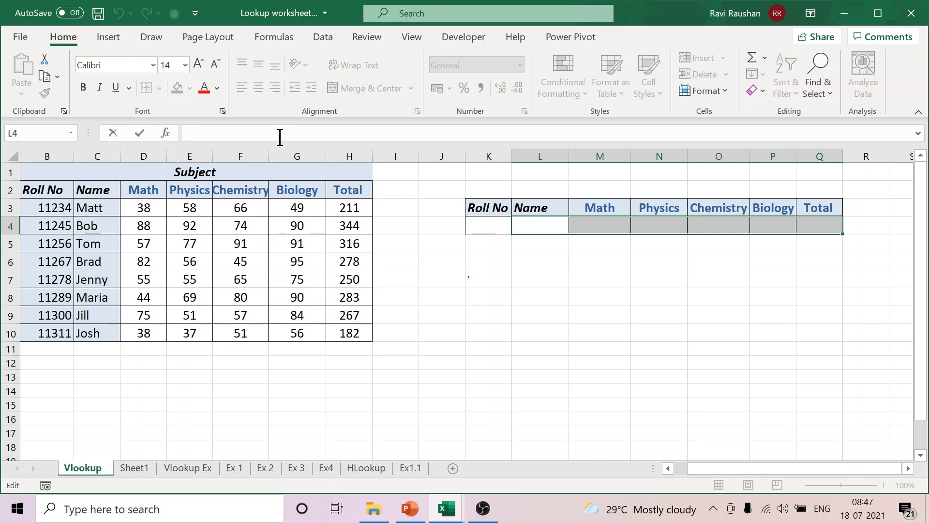
pyautogui.write('=VLO')
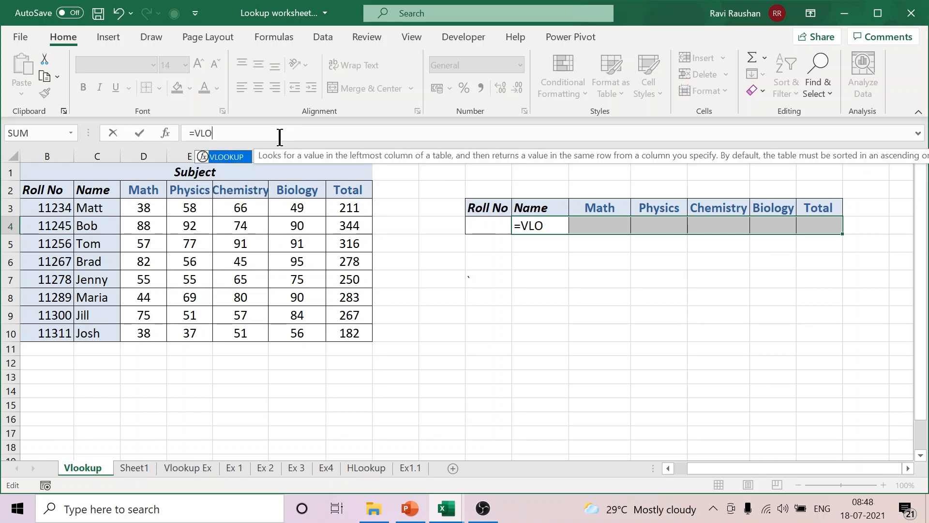
pyautogui.doubleClick(227, 156)
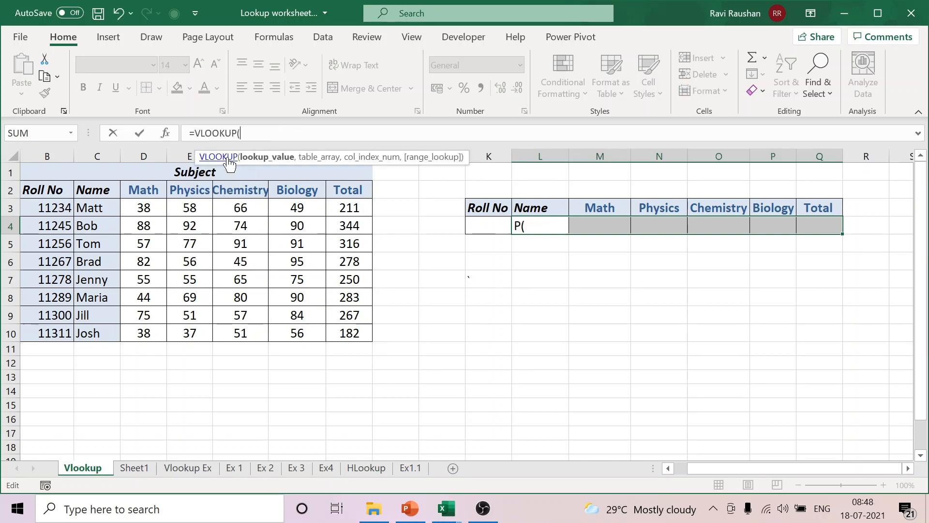
pyautogui.click(484, 226)
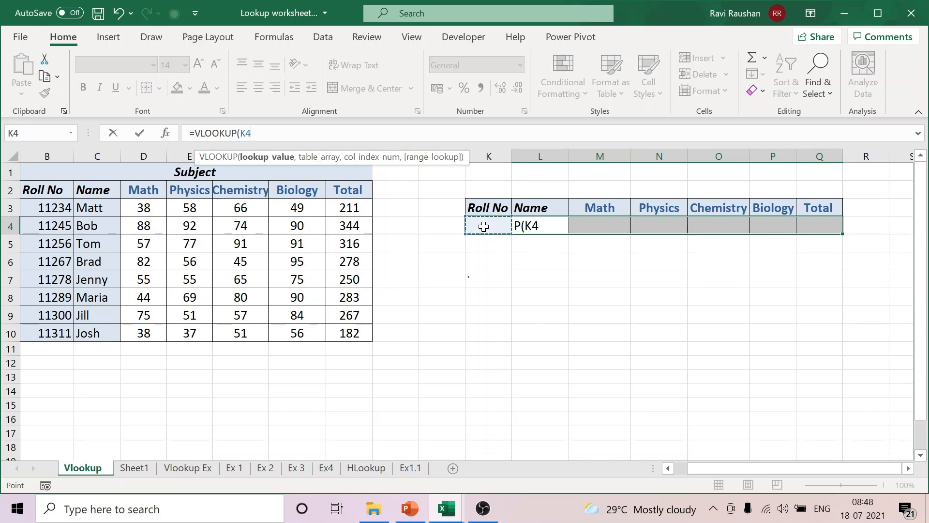
pyautogui.write(',')
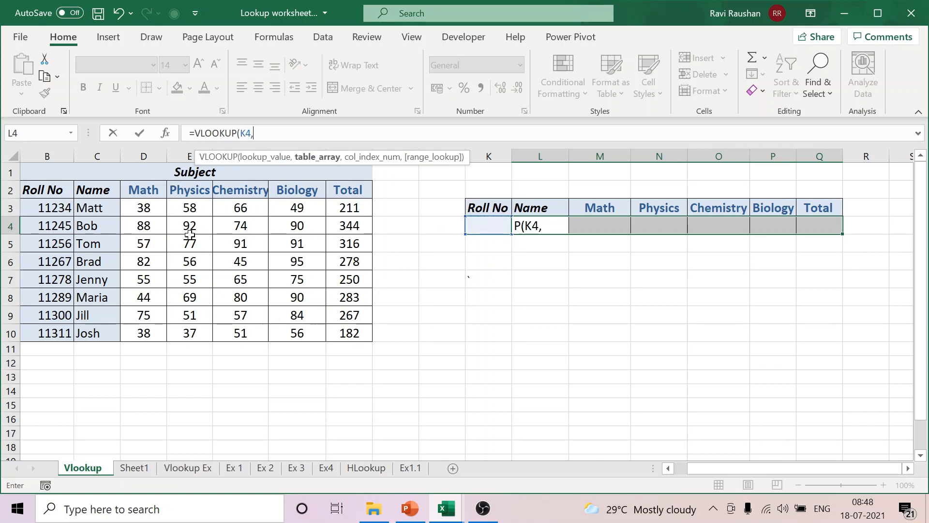
pyautogui.moveTo(99, 189); pyautogui.dragTo(346, 328)
pyautogui.write(',{2,3,4')
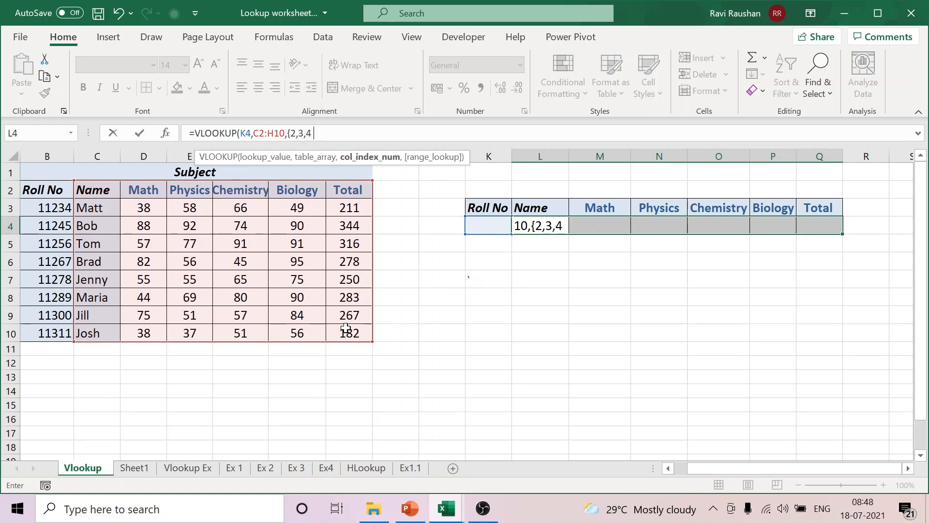
pyautogui.write(',5,6,7')
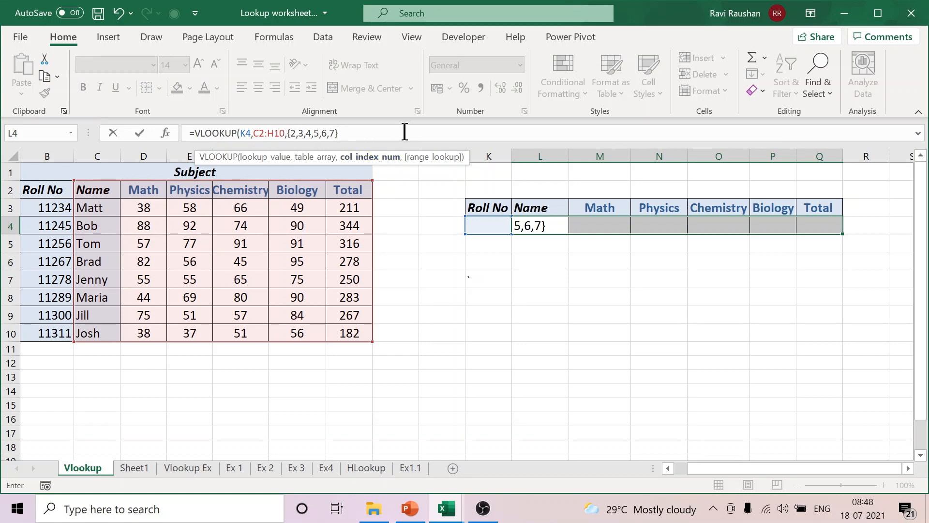
pyautogui.write(',F')
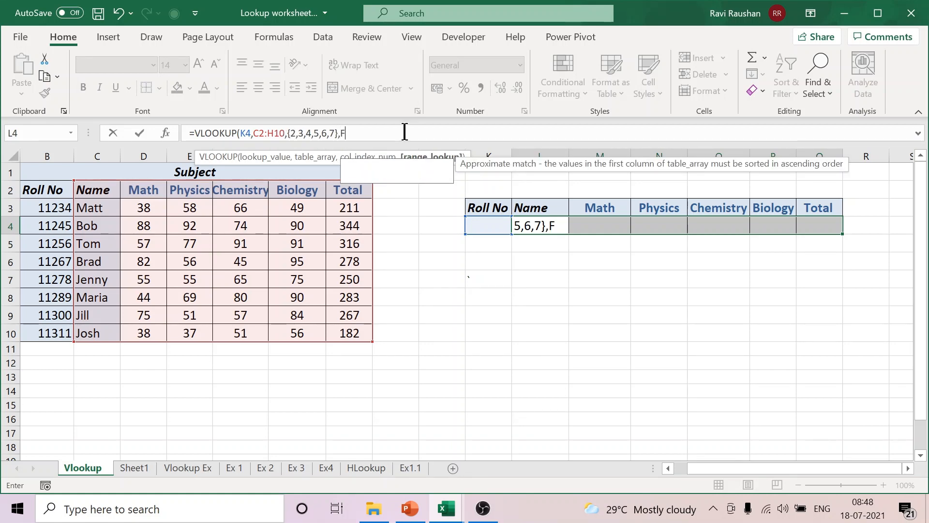
pyautogui.write('ALSE)')
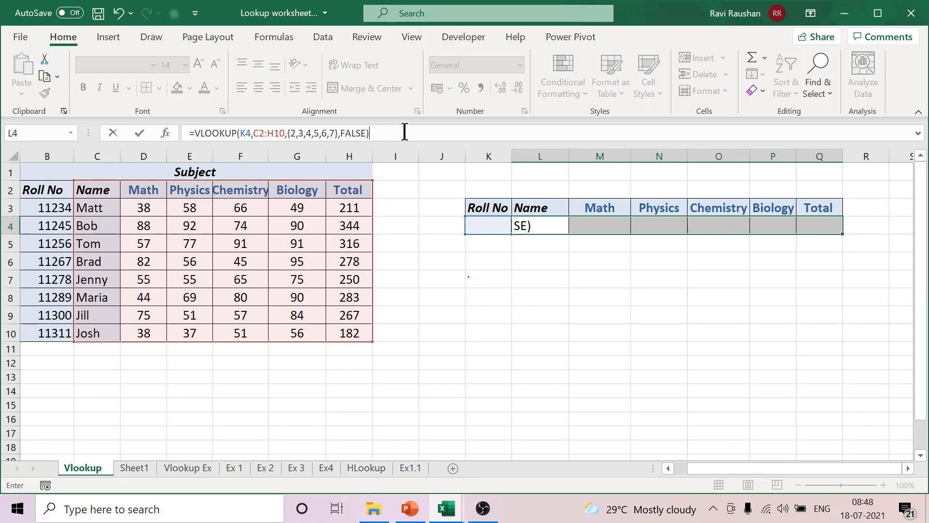
pyautogui.hotkey('ctrl', 'shift', 'Return')
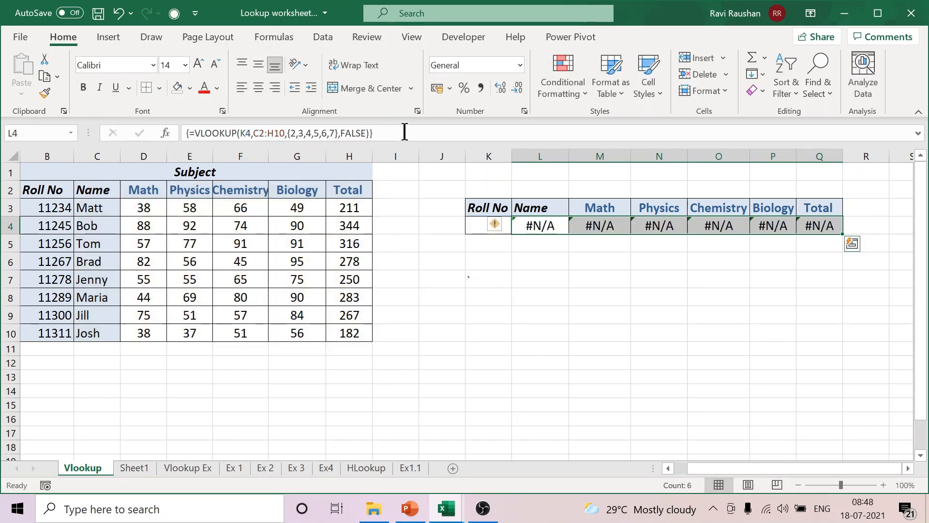
pyautogui.click(624, 345)
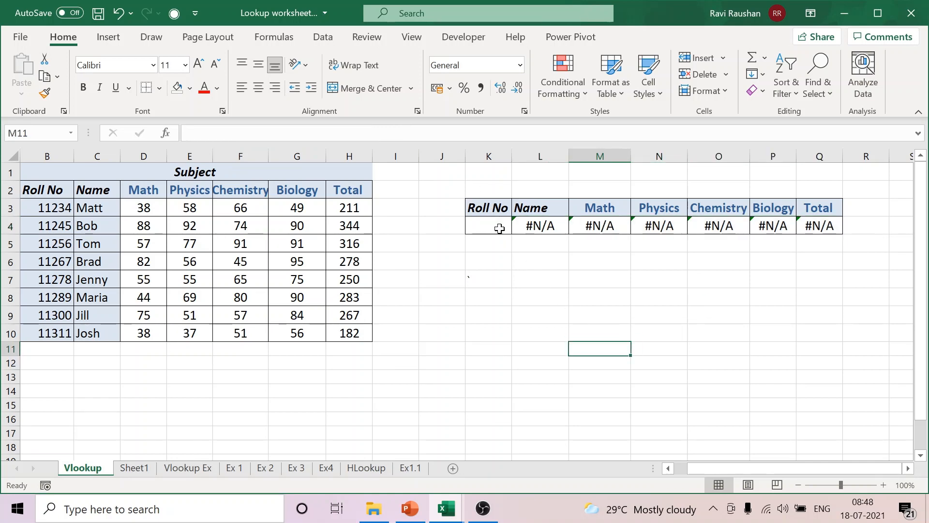
# Step: Enter the first student's roll number in K4 and widen column K
pyautogui.click(499, 227)
pyautogui.write('11234')
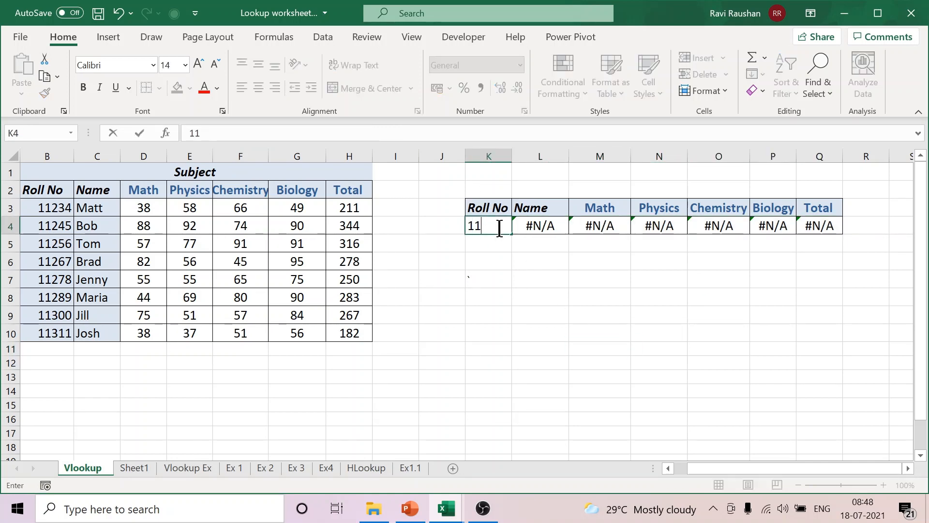
pyautogui.click(582, 316)
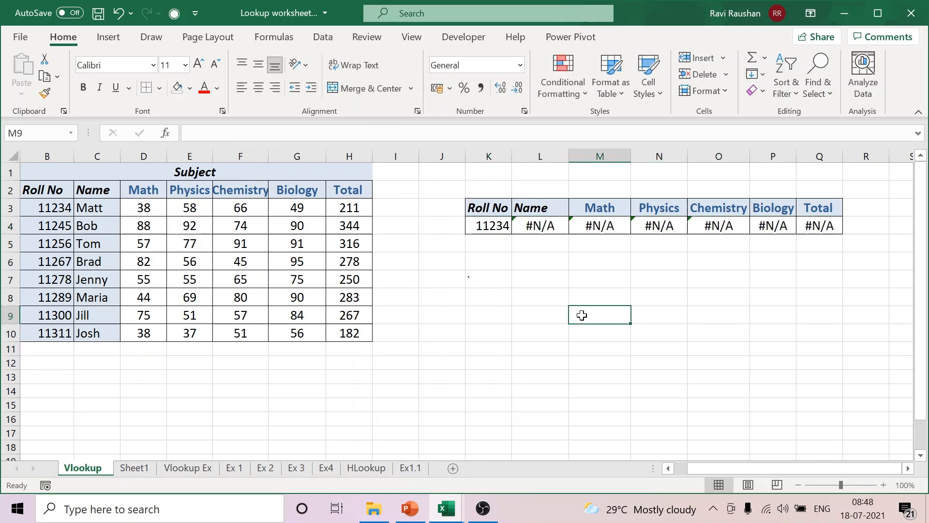
pyautogui.click(520, 293)
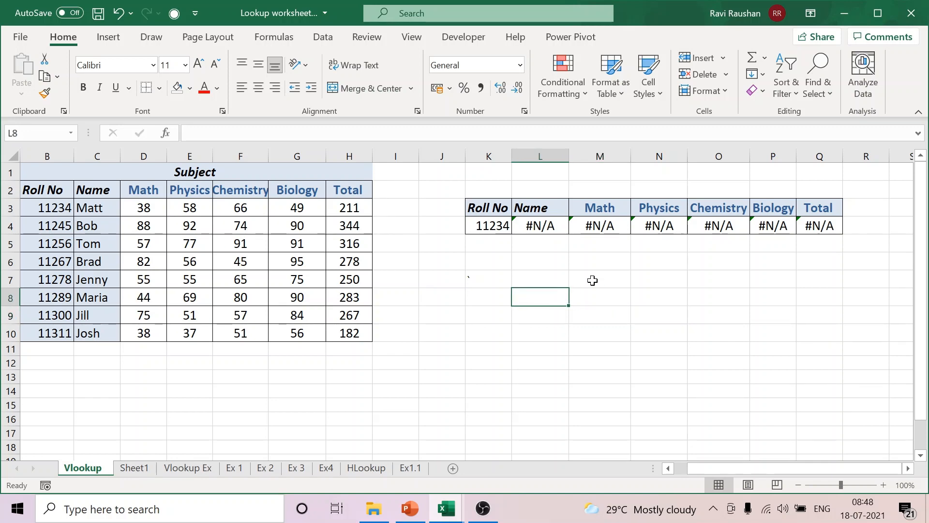
pyautogui.click(632, 277)
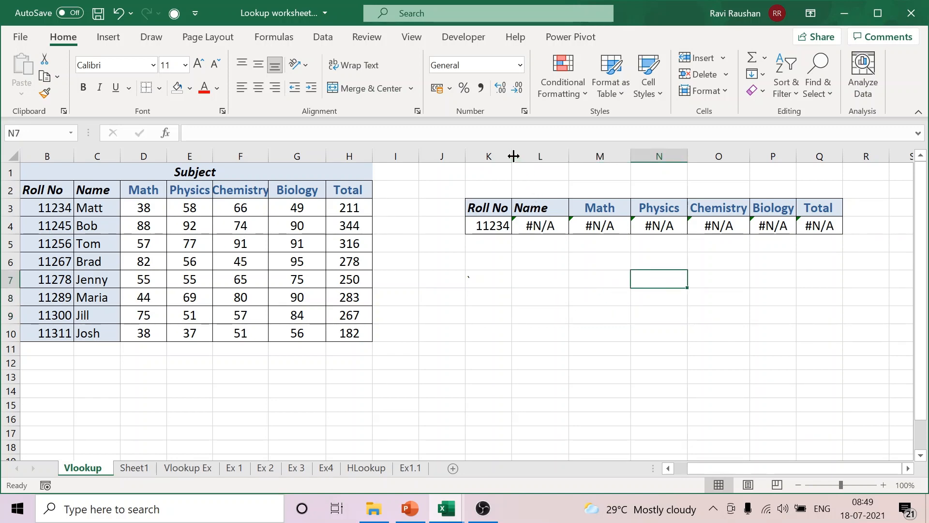
pyautogui.moveTo(514, 156); pyautogui.dragTo(536, 156)
pyautogui.click(552, 246)
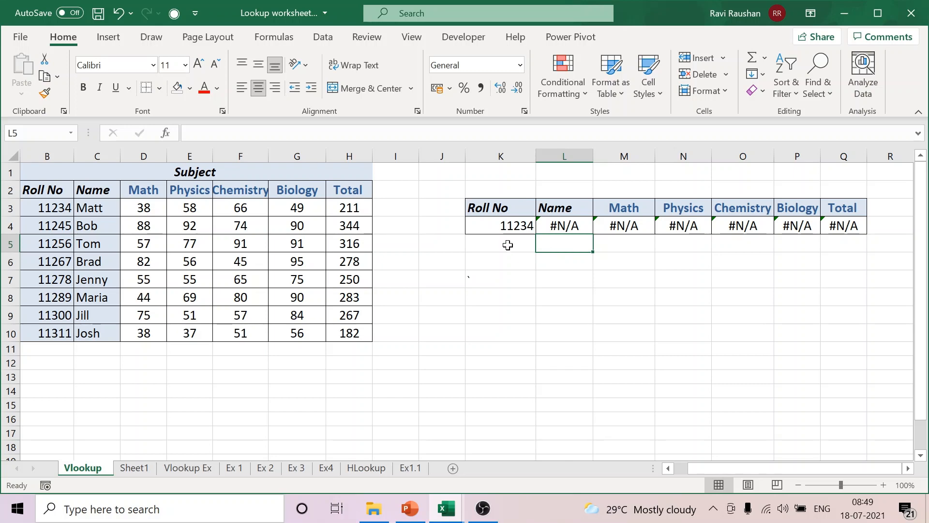
# Step: Examine the table range used by the VLOOKUP array formula in L4
pyautogui.click(557, 229)
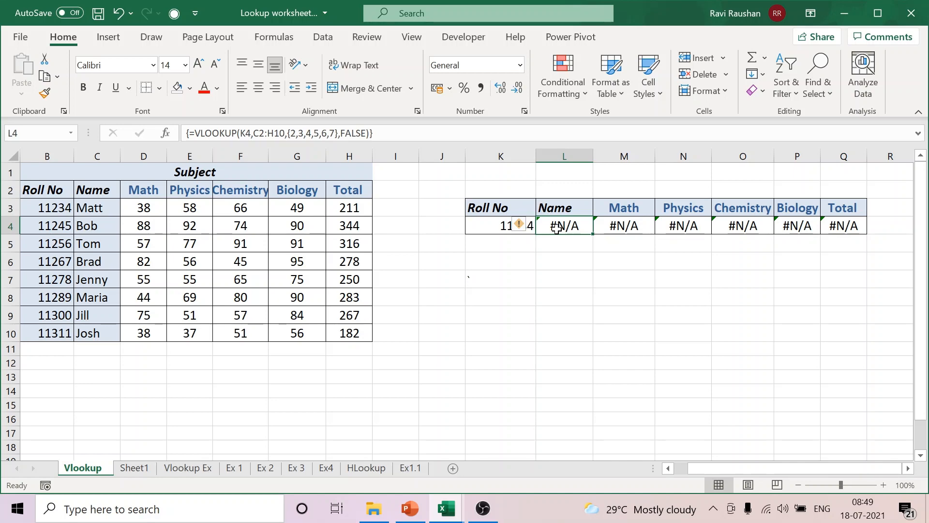
pyautogui.click(258, 135)
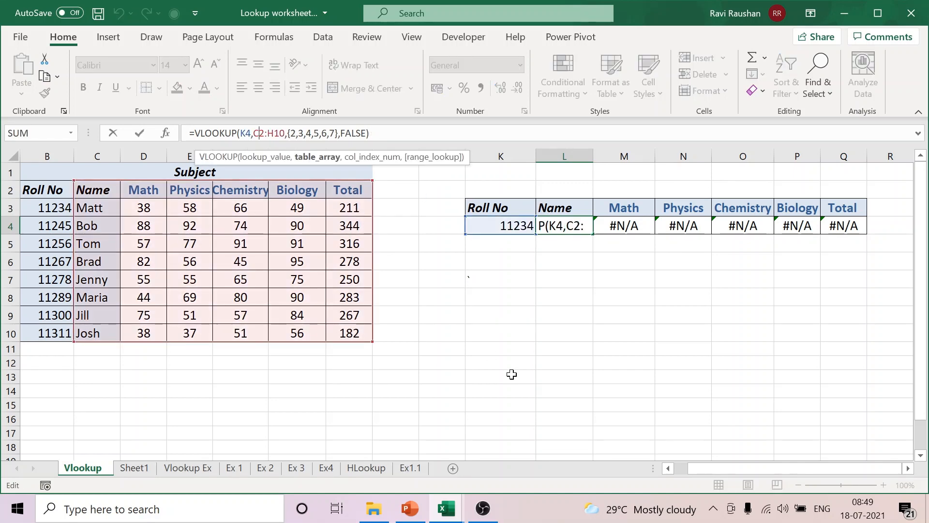
pyautogui.hotkey('ctrl', 'shift', 'Return')
pyautogui.click(641, 312)
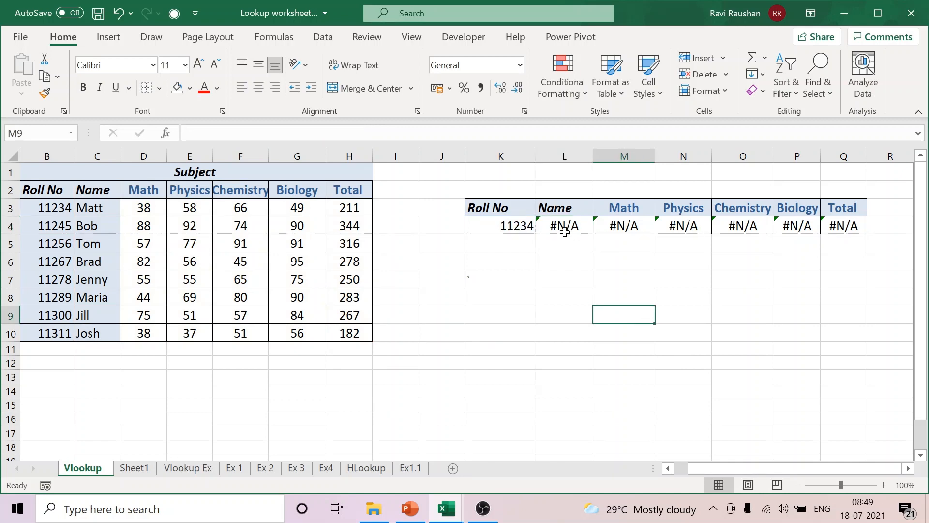
# Step: Clear the array formula from L4:Q4 and the roll number from K4
pyautogui.moveTo(565, 232); pyautogui.dragTo(826, 229)
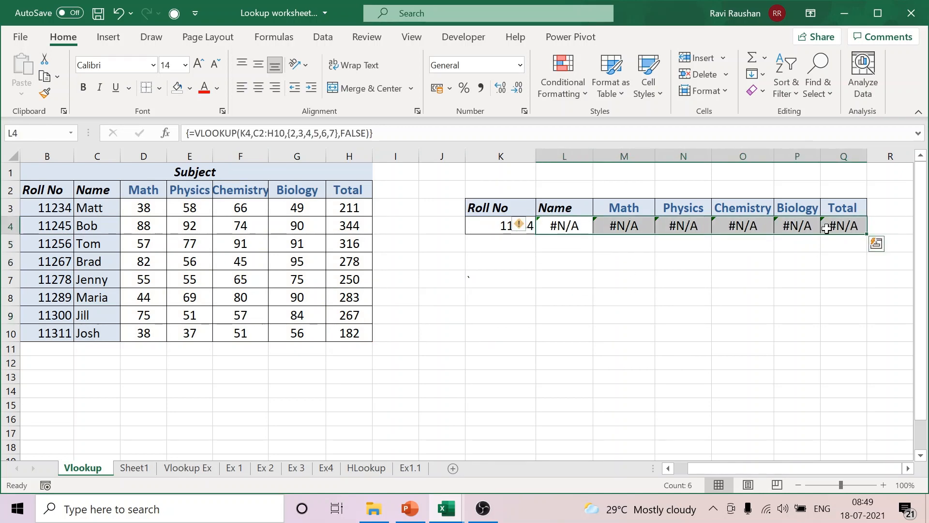
pyautogui.press('Delete')
pyautogui.click(629, 295)
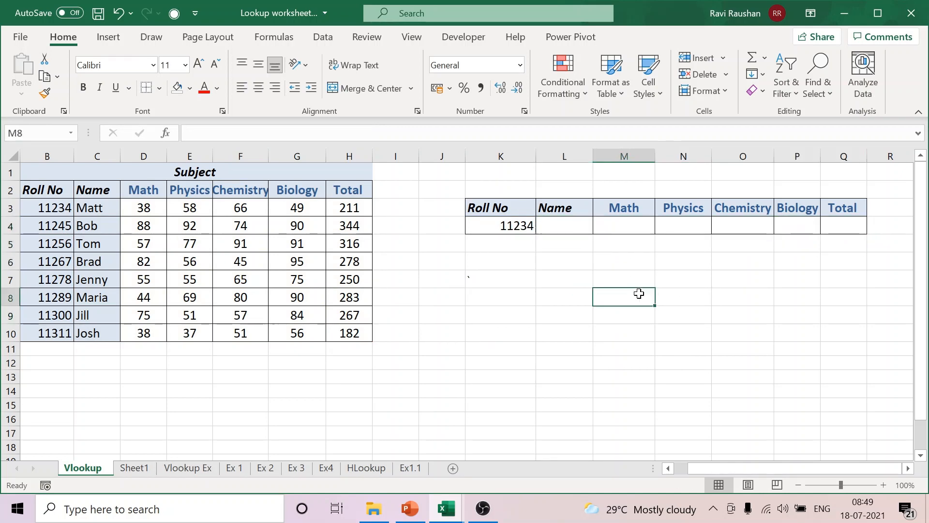
pyautogui.click(518, 232)
pyautogui.press('Delete')
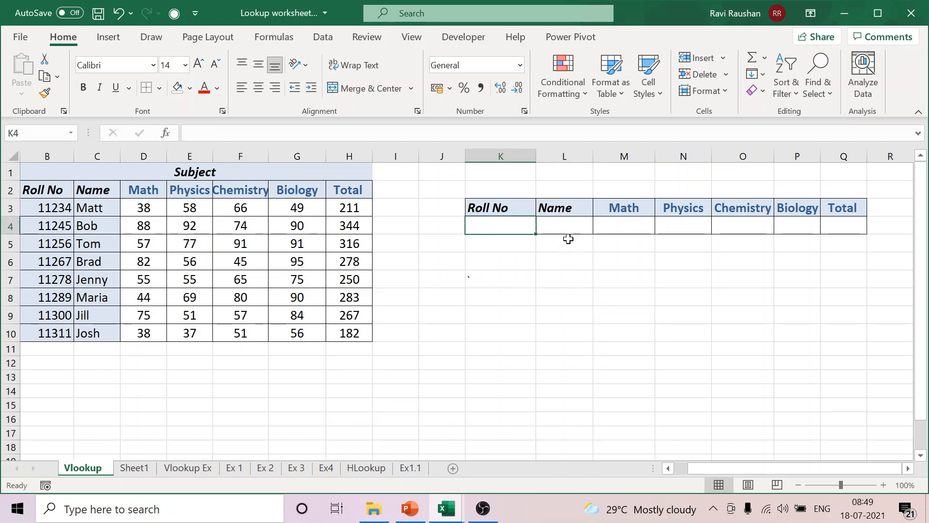
# Step: Enter the array formula =VLOOKUP(K4,B2:H10,{2,3,4,5,6,7},FALSE) across L4:Q4
pyautogui.moveTo(567, 228); pyautogui.dragTo(840, 225)
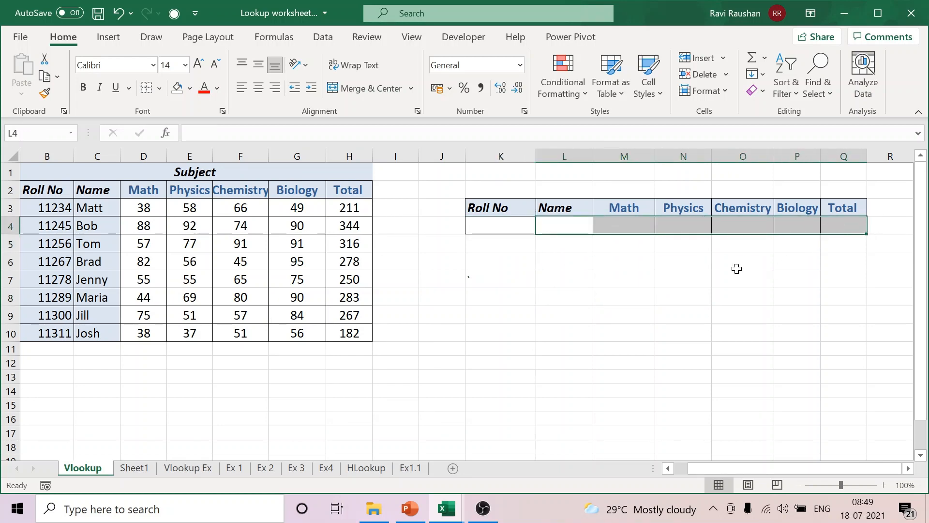
pyautogui.click(309, 133)
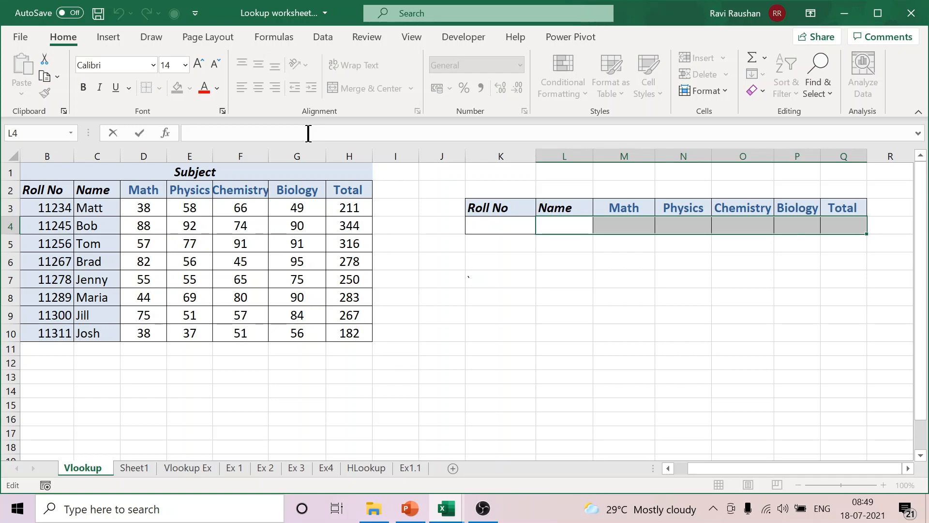
pyautogui.write('=VLO')
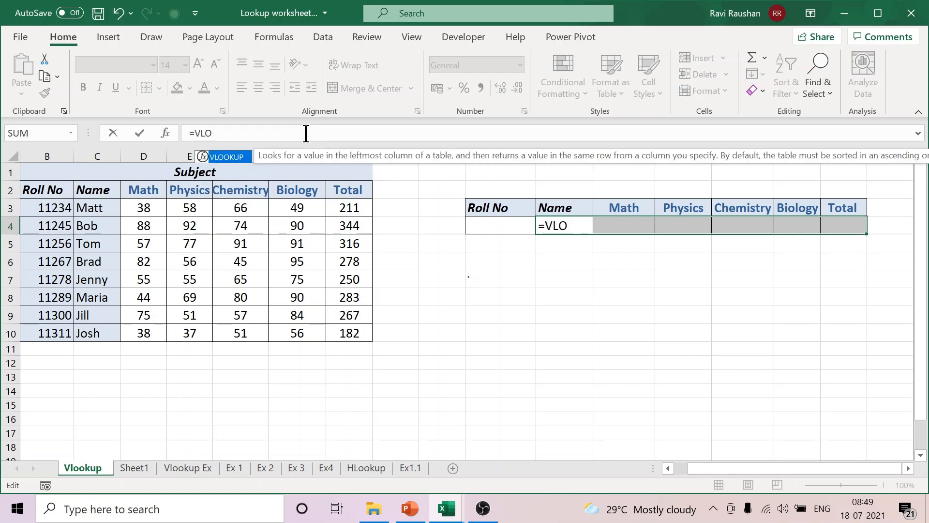
pyautogui.doubleClick(225, 156)
pyautogui.click(493, 226)
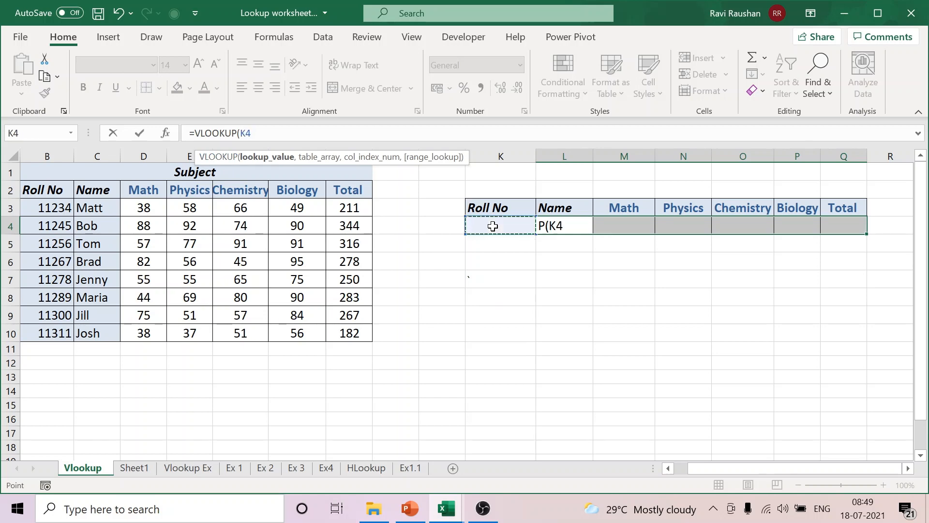
pyautogui.write(',')
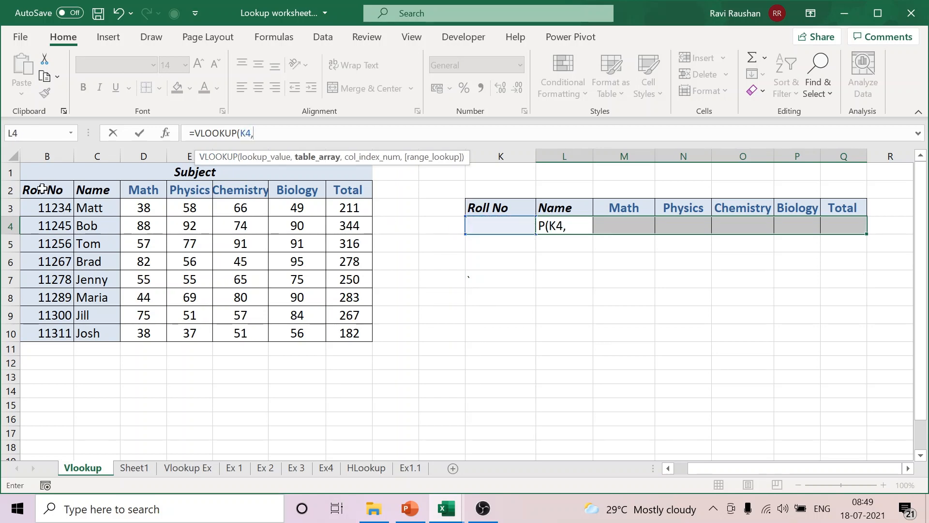
pyautogui.moveTo(42, 189); pyautogui.dragTo(341, 335)
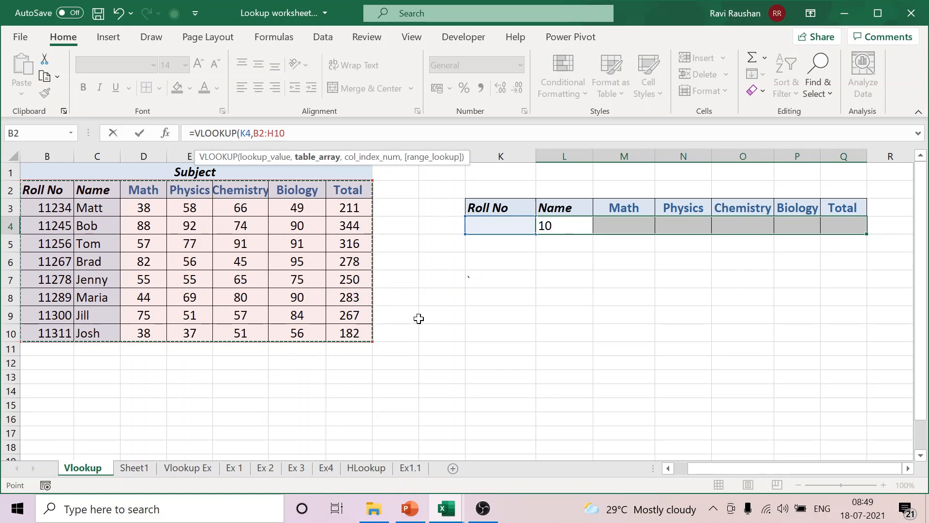
pyautogui.write(',')
pyautogui.write('{')
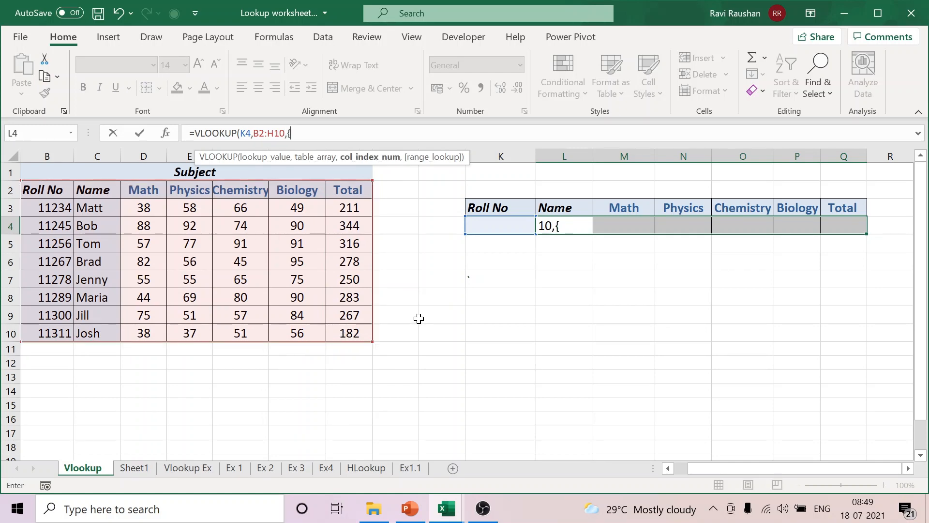
pyautogui.write('2,3,4,5,6,7')
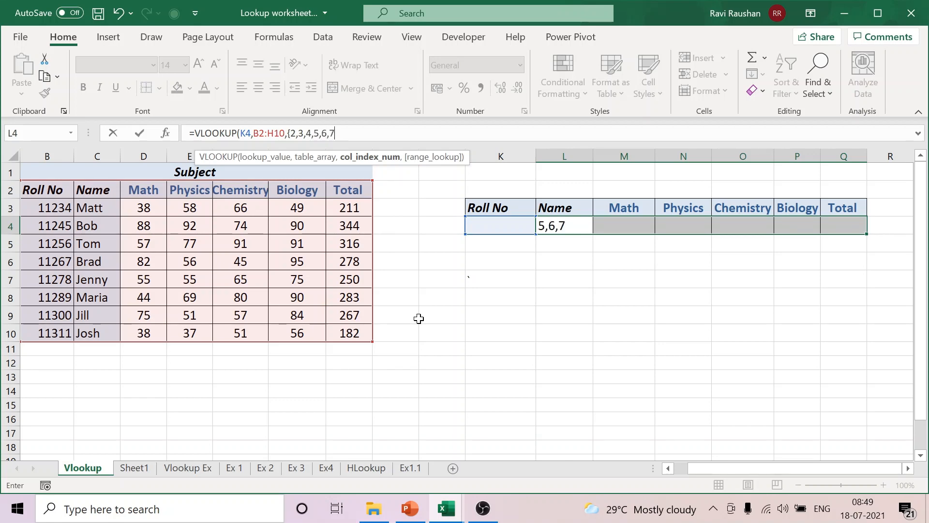
pyautogui.write('},F')
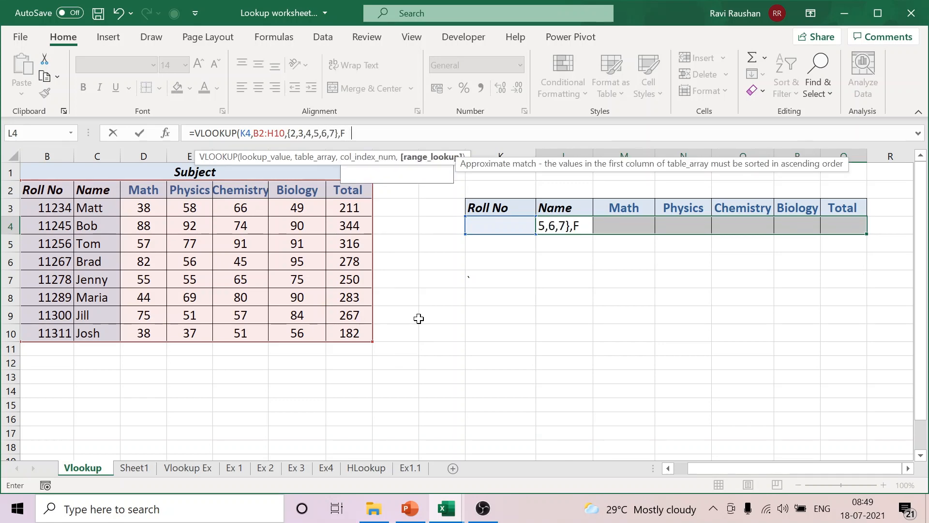
pyautogui.write('ALSE)')
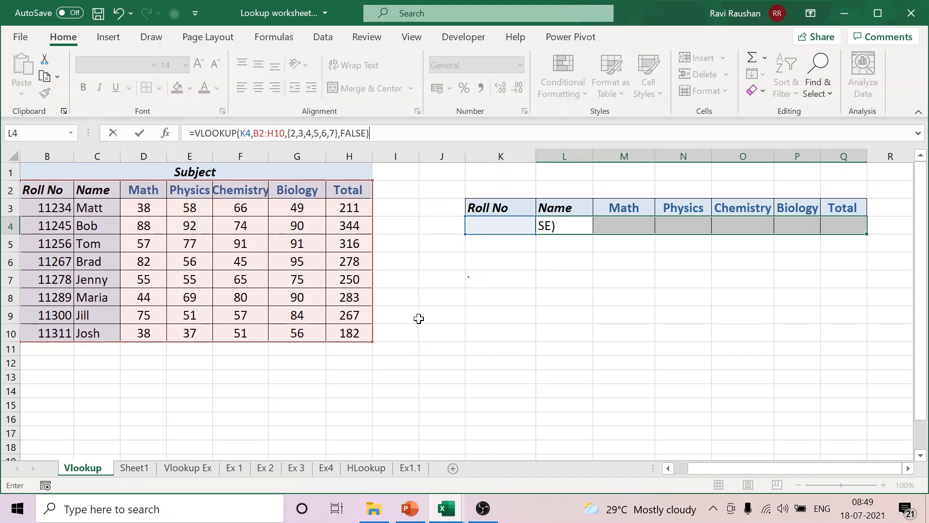
pyautogui.hotkey('ctrl', 'shift', 'Return')
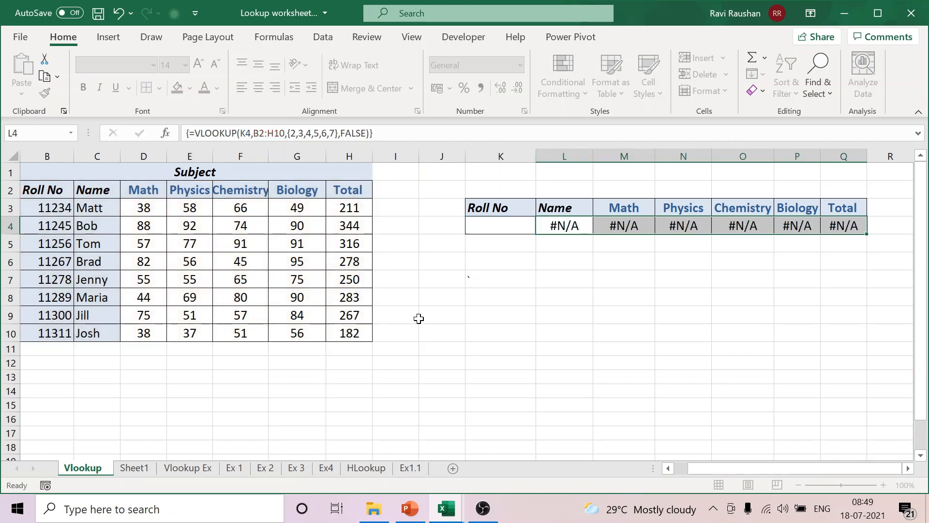
pyautogui.click(621, 274)
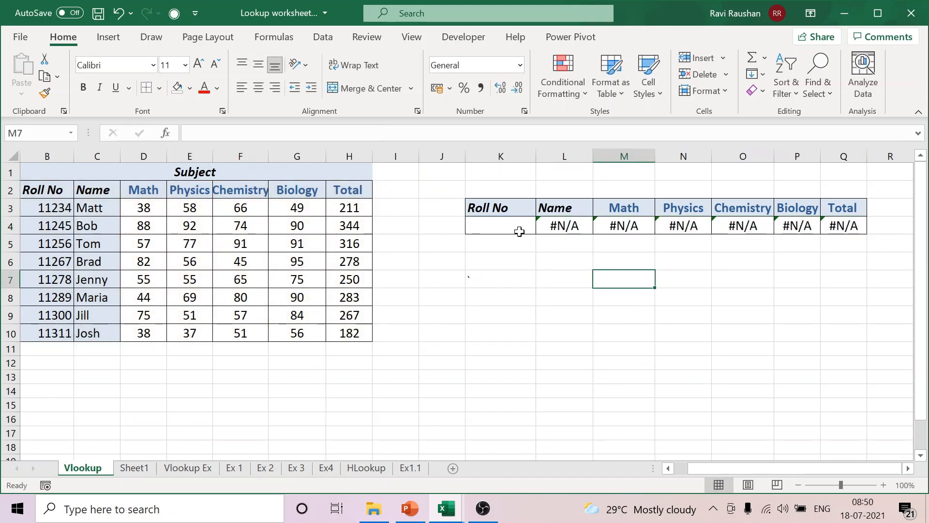
# Step: Enter the first student's roll number in K4, and replace it with the last student's roll number from the table
pyautogui.click(516, 228)
pyautogui.write('11234')
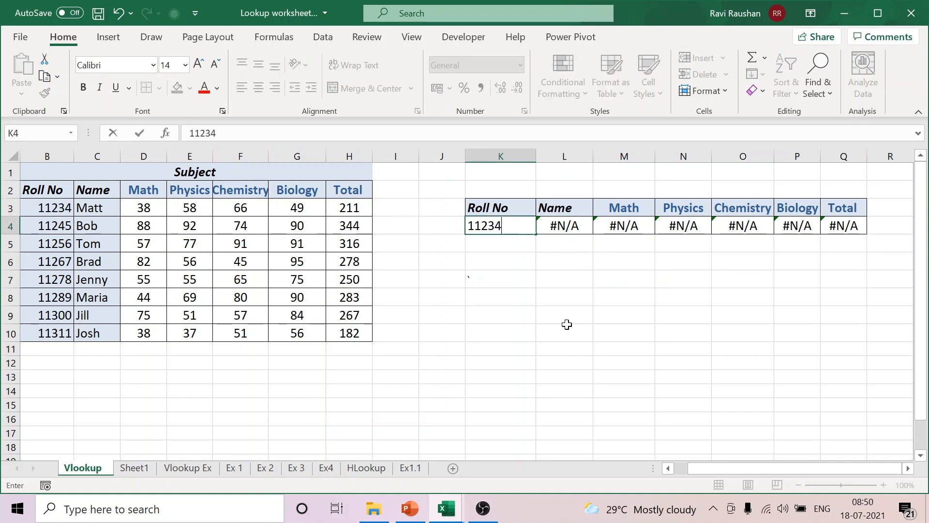
pyautogui.click(568, 326)
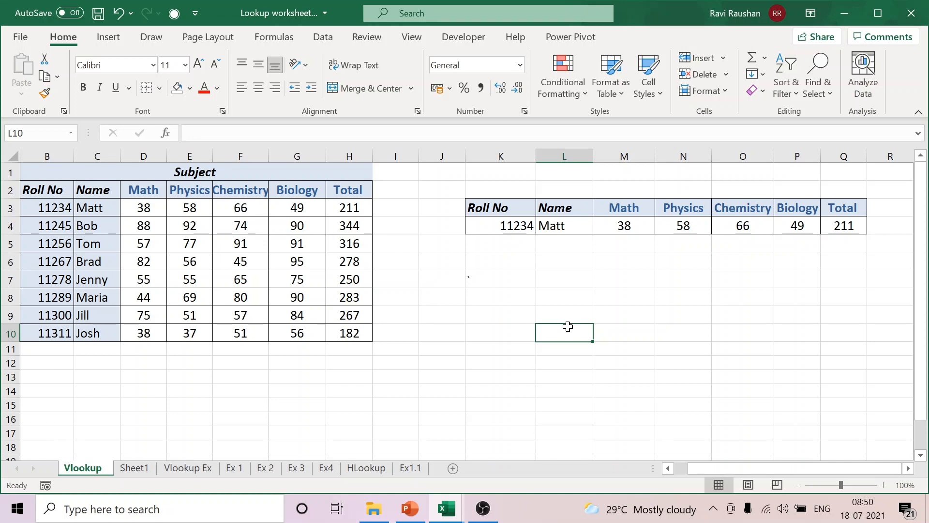
pyautogui.click(504, 227)
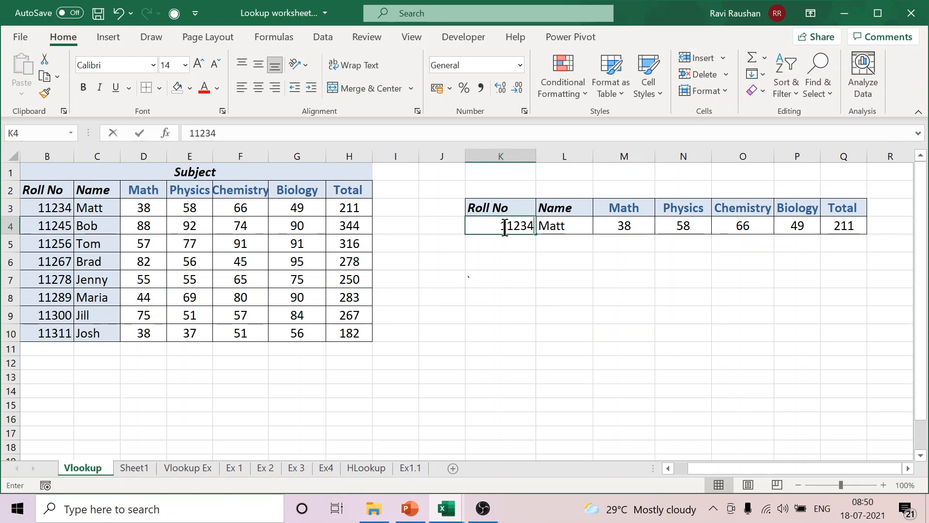
pyautogui.write('11311')
pyautogui.click(572, 332)
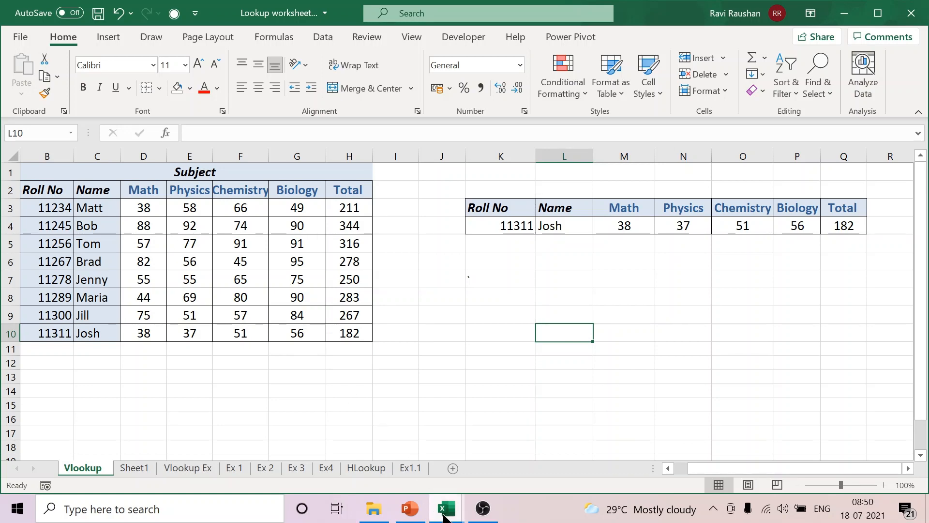
# Step: Switch to the Lookup Worksheet 2 workbook and open its Ex 4 sheet
pyautogui.moveTo(445, 514)
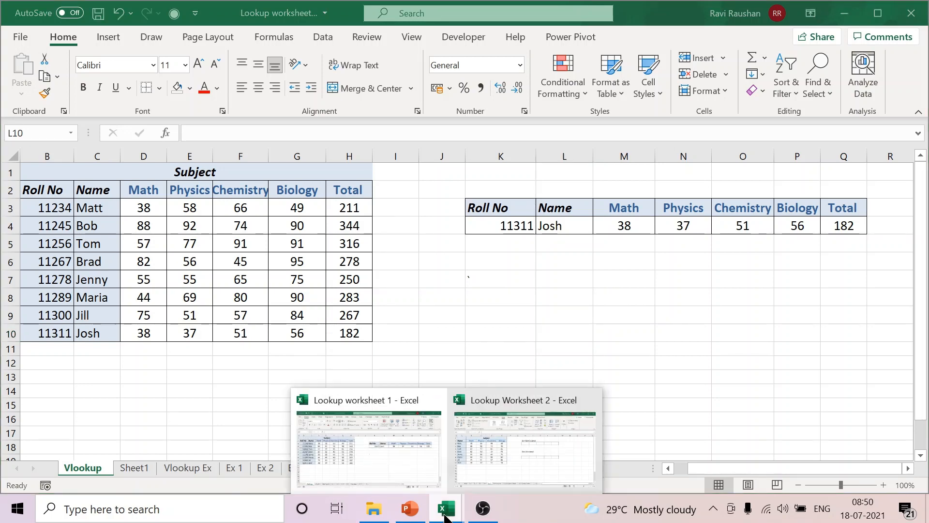
pyautogui.click(497, 481)
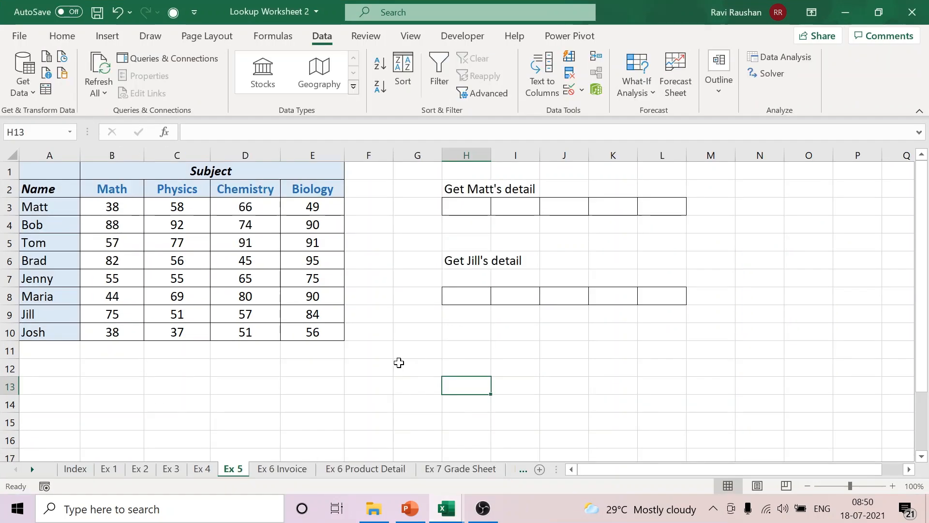
pyautogui.click(172, 468)
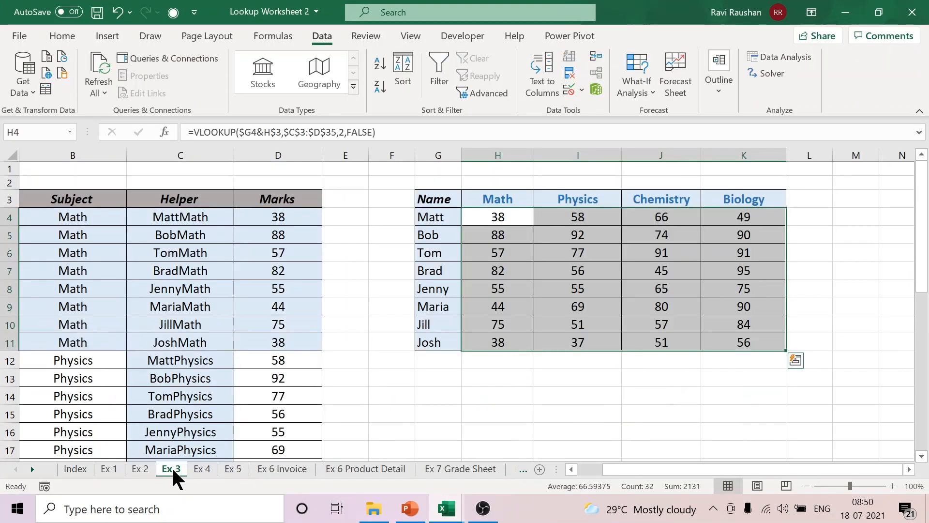
pyautogui.click(211, 469)
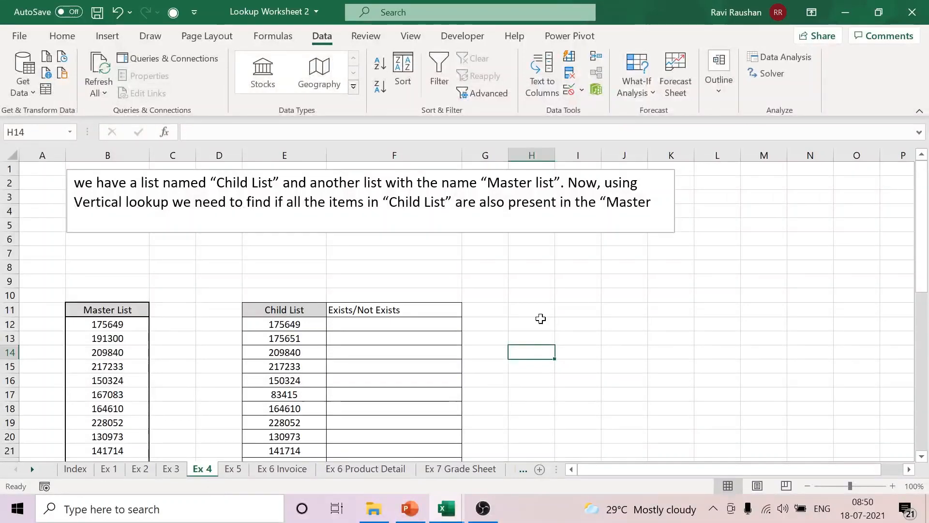
# Step: Read the Ex 4 task instructions and examine the Master List values in column B
pyautogui.scroll(-1, 584, 301)
pyautogui.scroll(-4, 584, 300)
pyautogui.scroll(5, 584, 301)
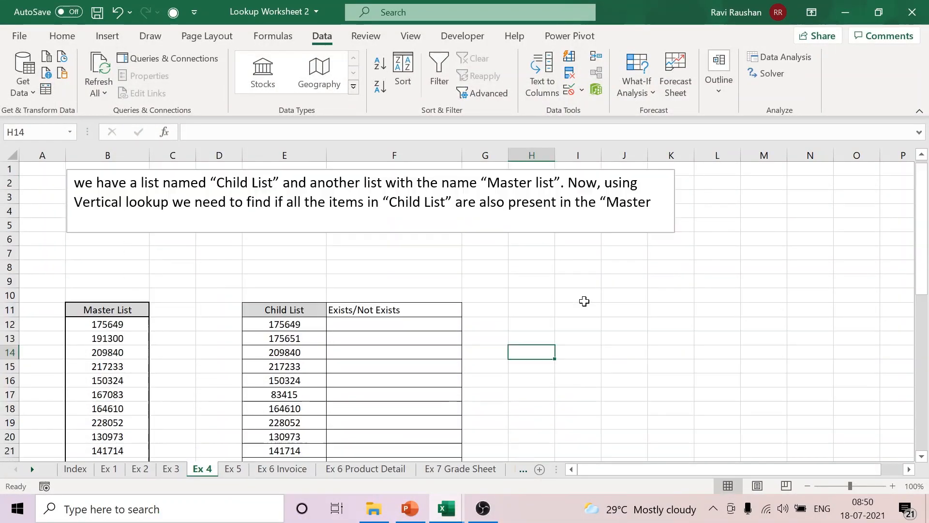
pyautogui.scroll(-3, 584, 300)
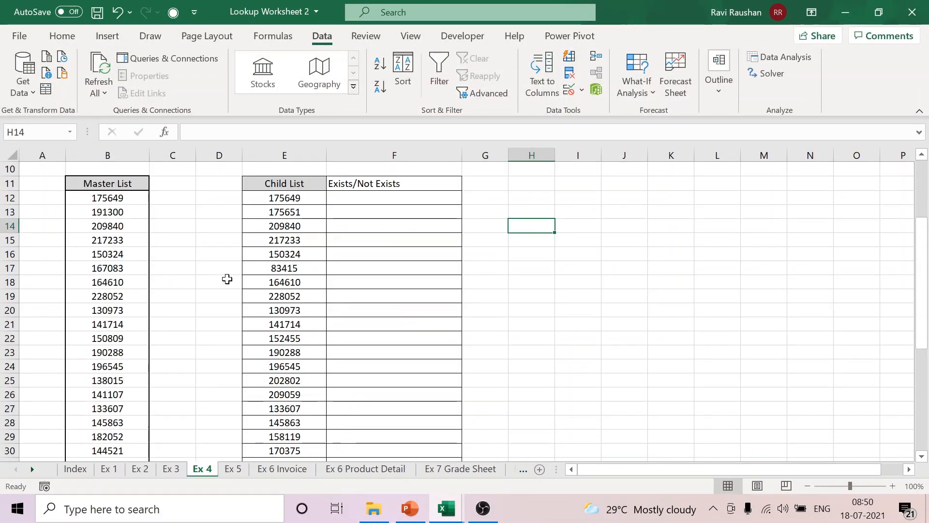
pyautogui.moveTo(130, 205); pyautogui.dragTo(123, 423)
pyautogui.scroll(6, 533, 313)
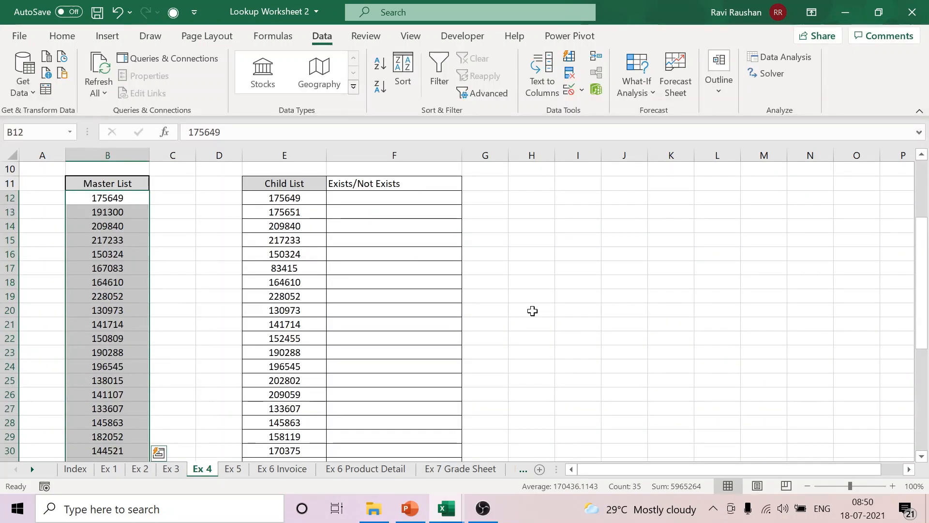
# Step: Try to centre the contents of the Child List and Exists/Not Exists columns in E11:F32
pyautogui.moveTo(285, 183); pyautogui.dragTo(418, 432)
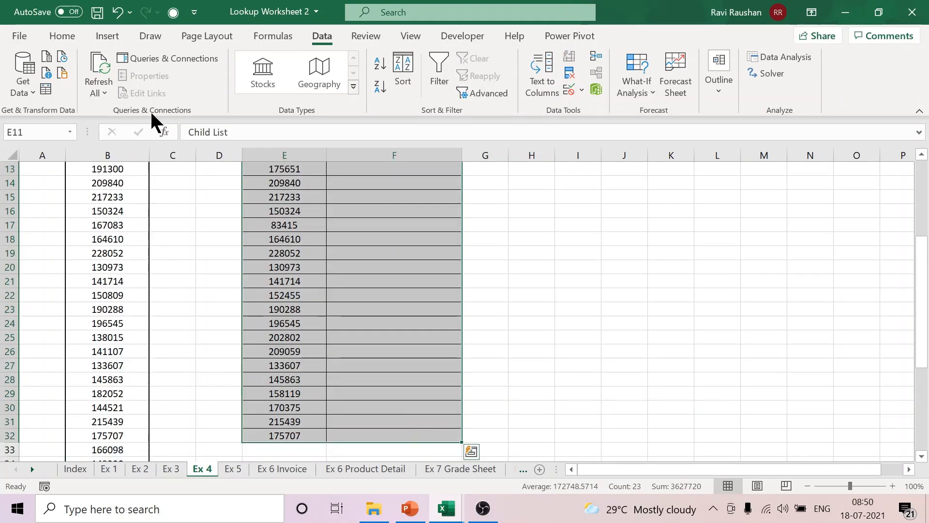
pyautogui.click(62, 37)
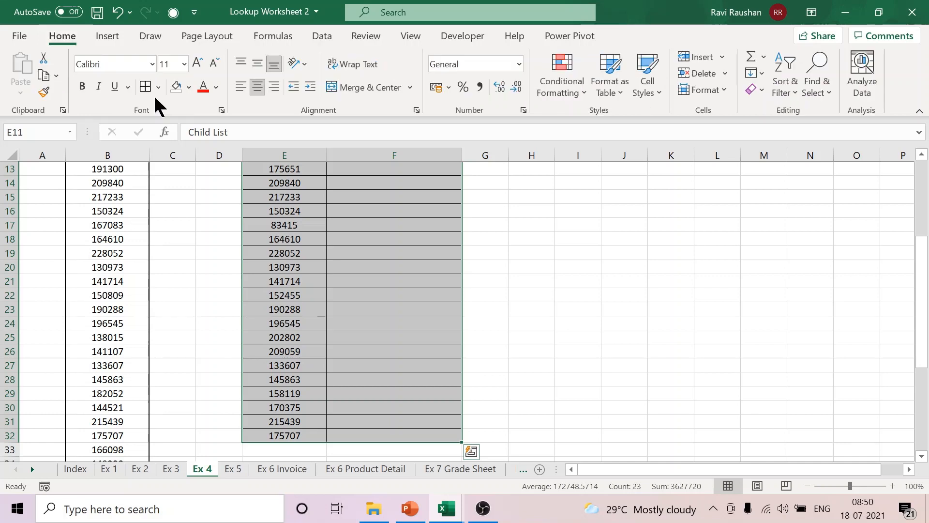
pyautogui.scroll(4, 587, 310)
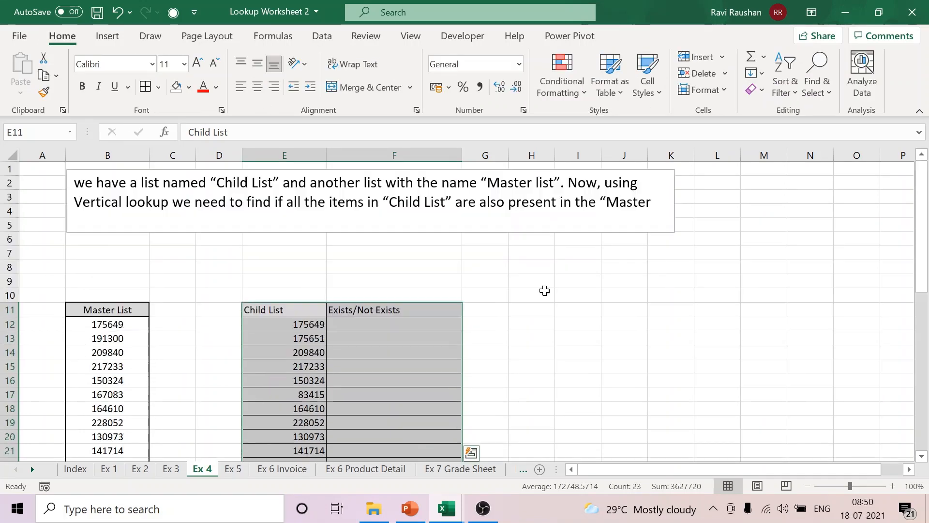
# Step: Compare the Child List items in E12:E32 with the Master List entries in column B
pyautogui.scroll(-2, 412, 306)
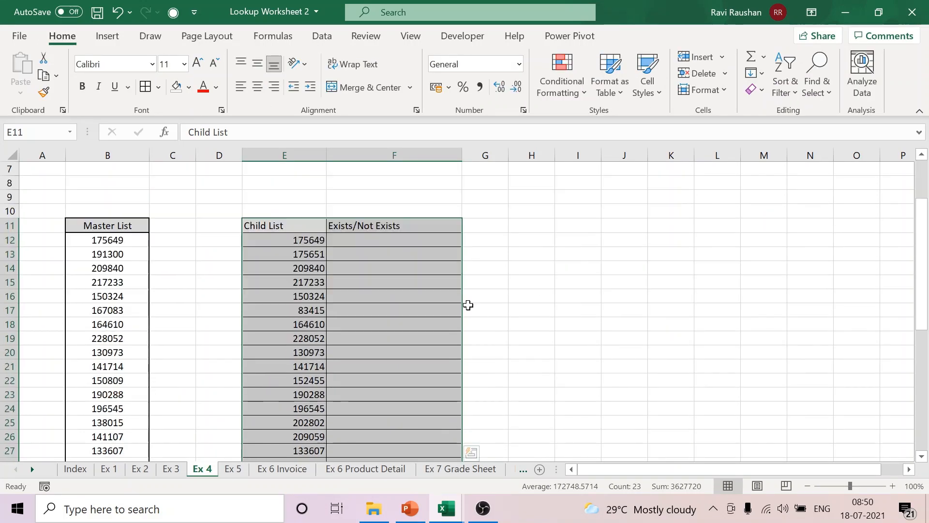
pyautogui.moveTo(297, 240); pyautogui.dragTo(288, 432)
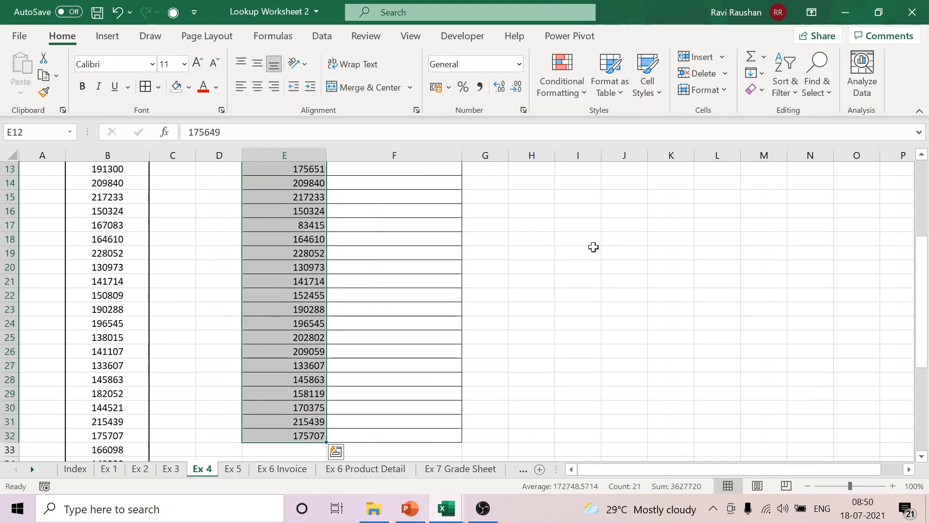
pyautogui.scroll(1, 454, 241)
pyautogui.moveTo(285, 198); pyautogui.dragTo(293, 435)
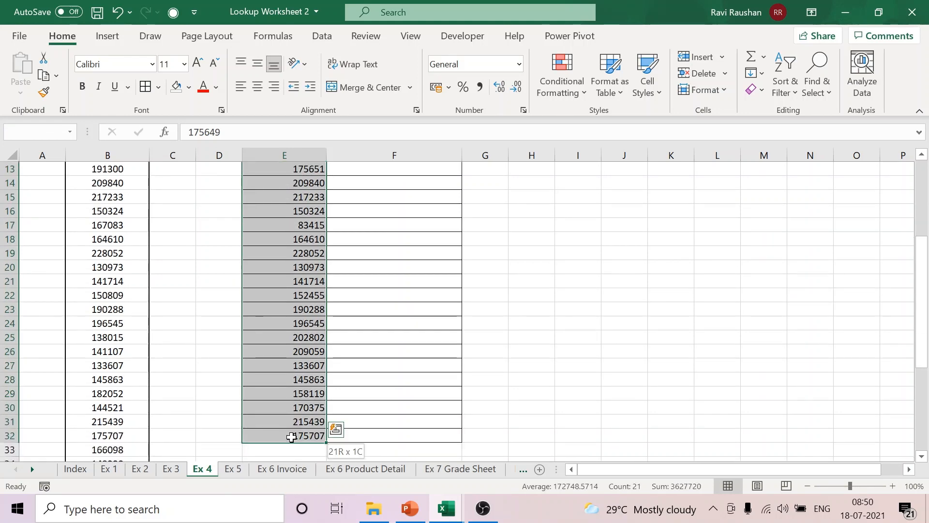
pyautogui.moveTo(114, 183); pyautogui.dragTo(119, 404)
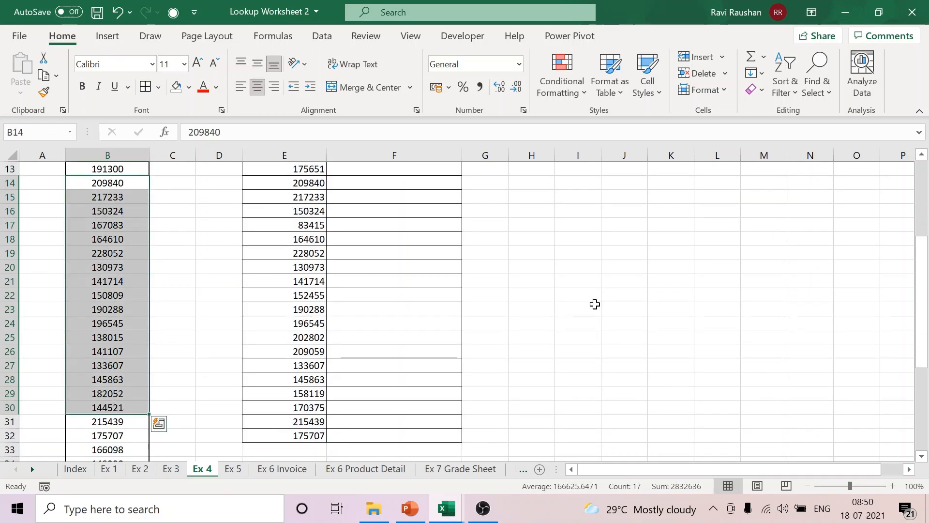
pyautogui.click(671, 281)
pyautogui.scroll(3, 540, 268)
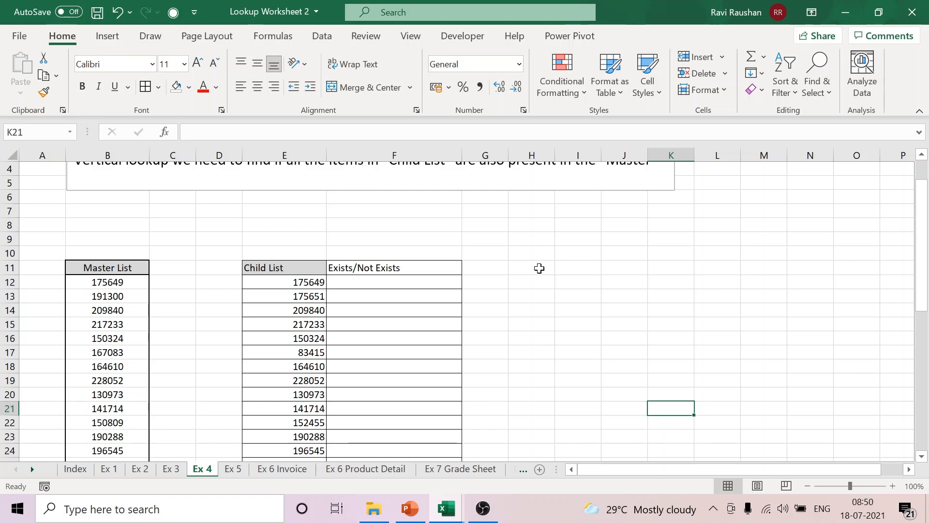
# Step: Centre the contents of column E and the Exists/Not Exists header in F11
pyautogui.click(285, 154)
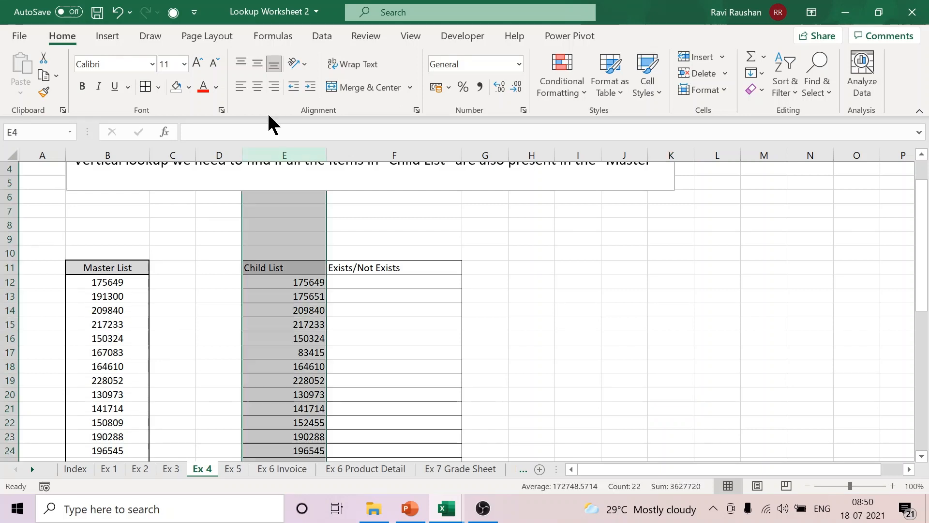
pyautogui.click(258, 87)
pyautogui.click(574, 333)
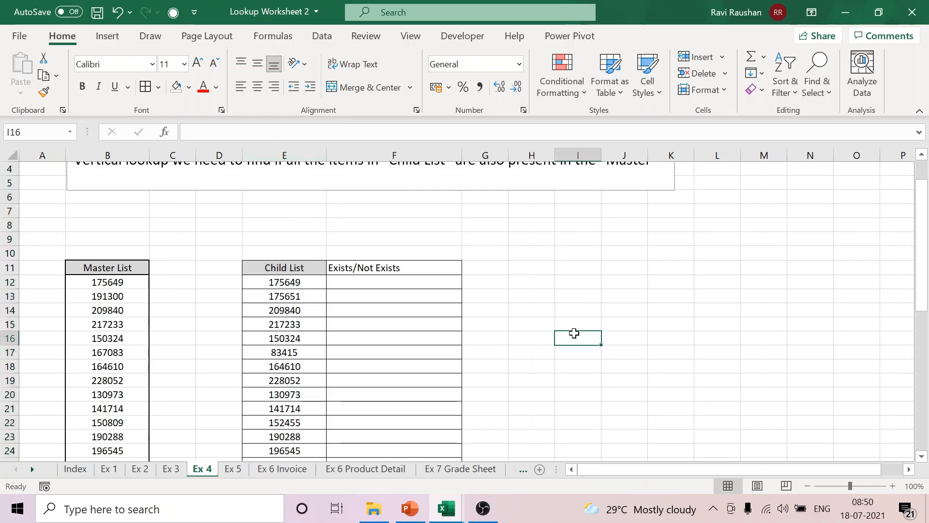
pyautogui.click(423, 267)
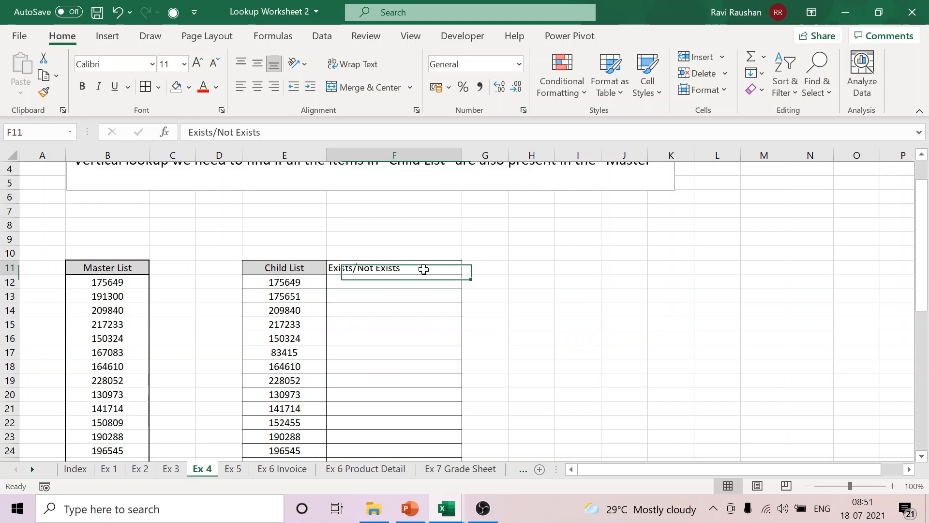
pyautogui.click(257, 87)
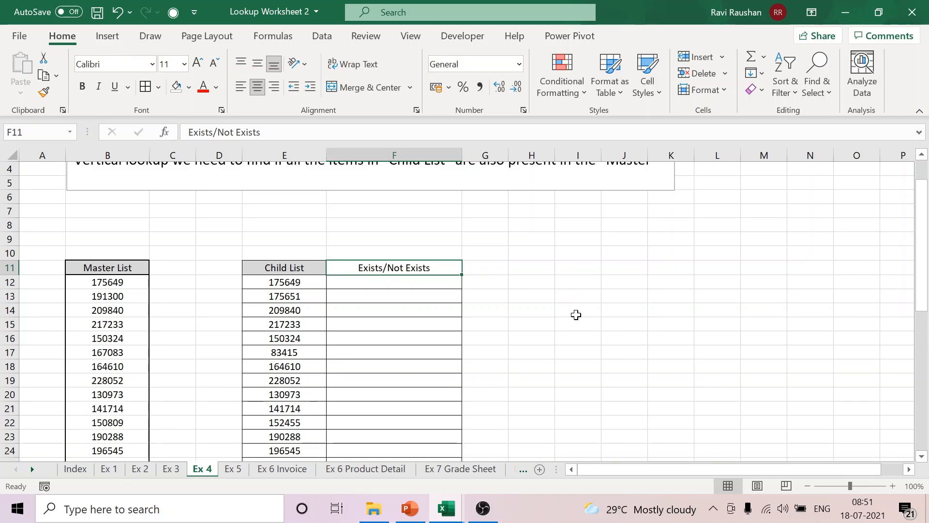
pyautogui.click(303, 280)
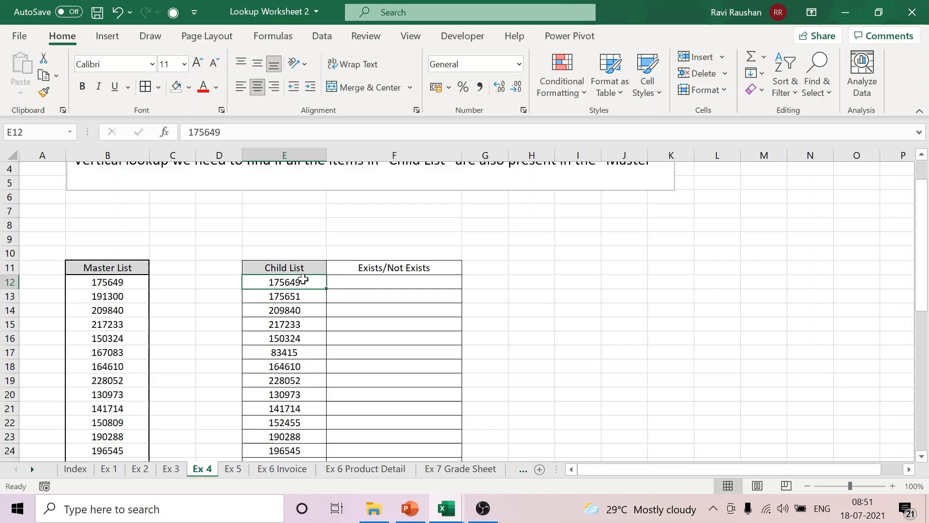
pyautogui.click(386, 284)
pyautogui.click(303, 282)
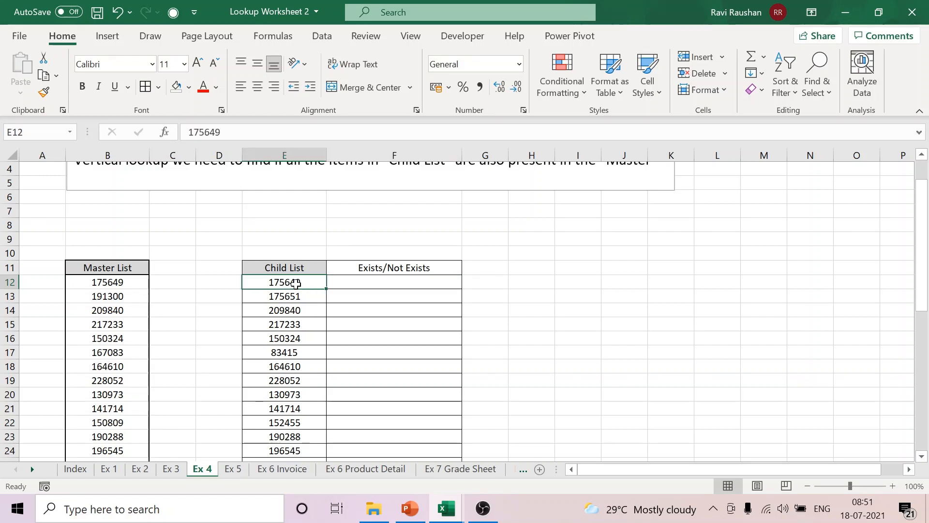
pyautogui.click(423, 270)
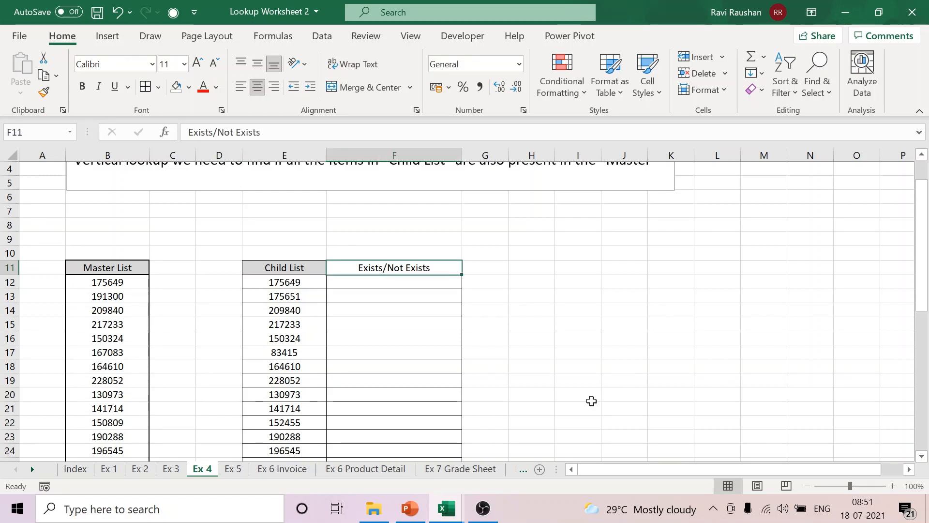
pyautogui.click(587, 285)
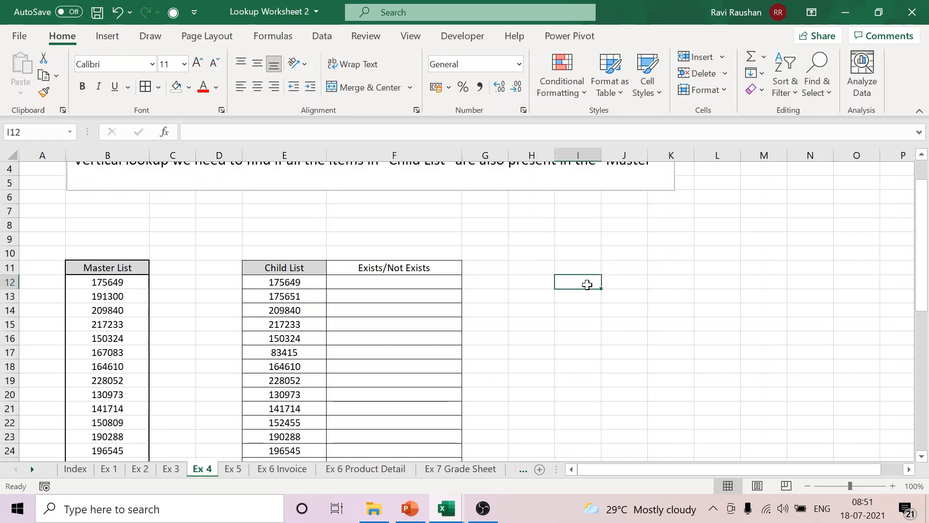
pyautogui.write('=ISNA')
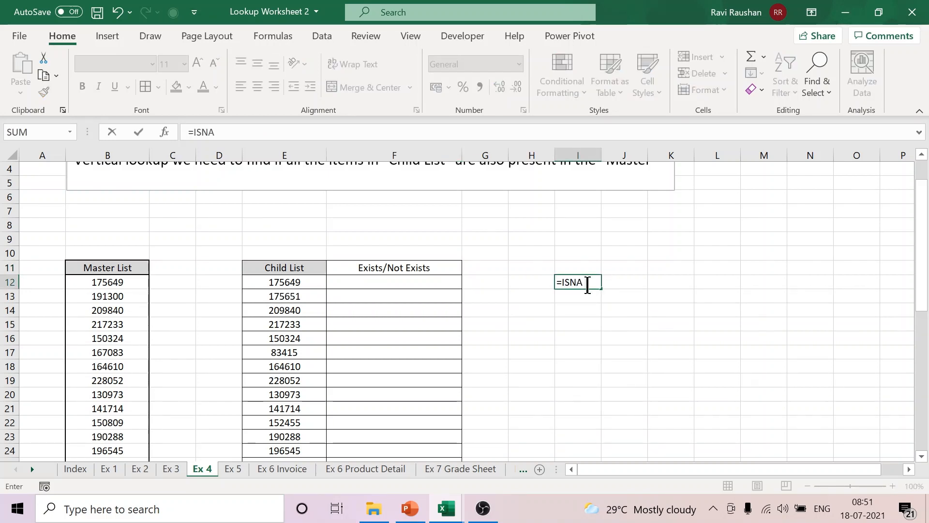
pyautogui.press('BackSpace')
pyautogui.press('BackSpace')
pyautogui.press('BackSpace')
pyautogui.press('BackSpace')
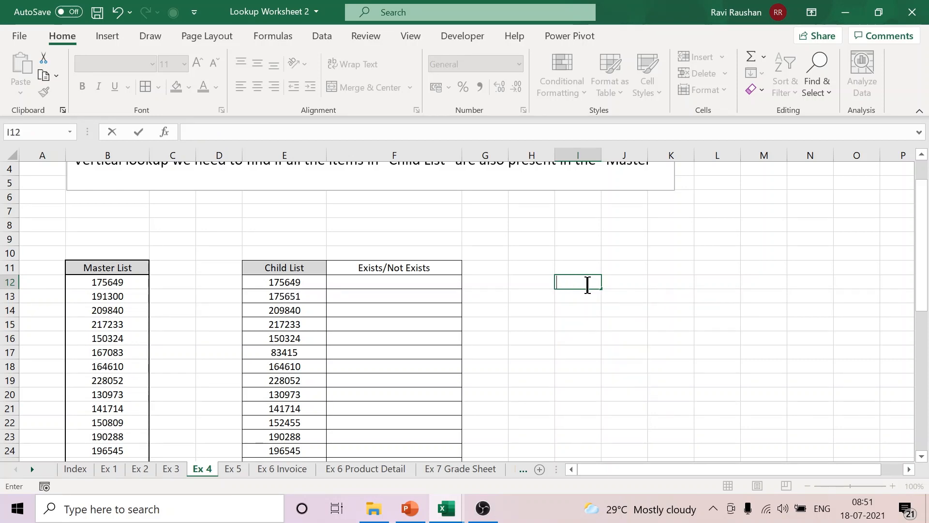
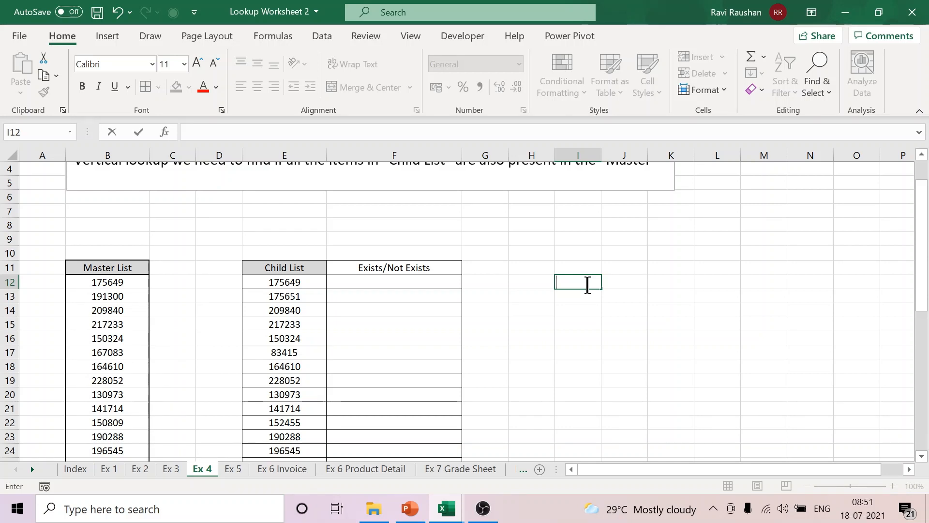
# Step: Enter =VLOOKUP(E12,B12:B46,1,FALSE) in F12 to look up the first Child List item in the Master List
pyautogui.click(388, 287)
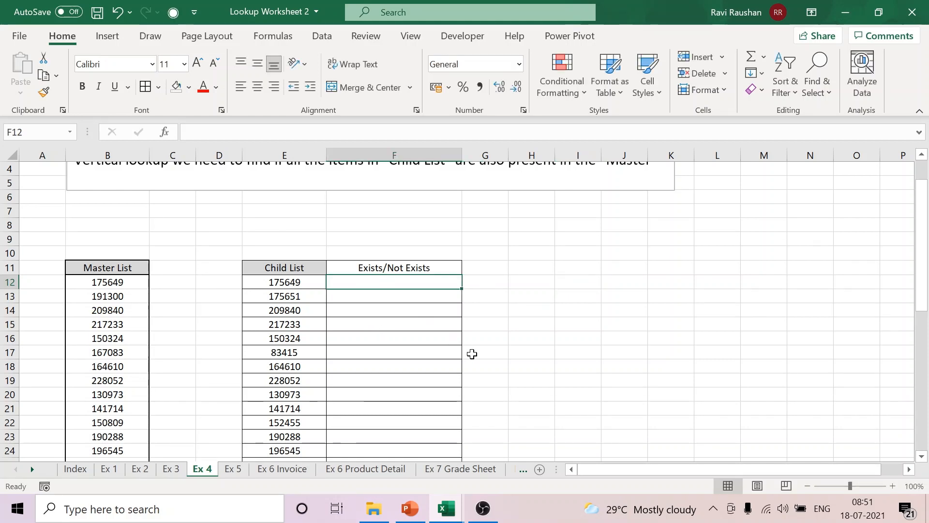
pyautogui.write('=V')
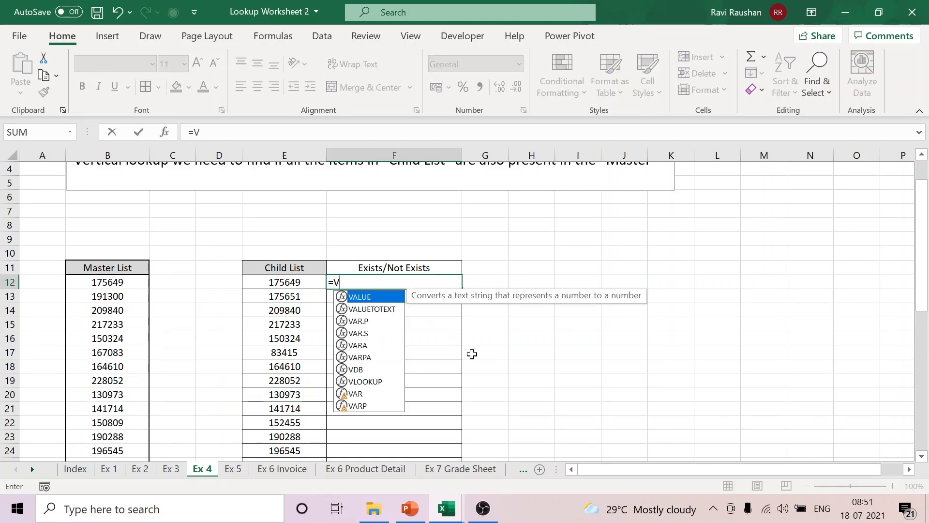
pyautogui.write('L')
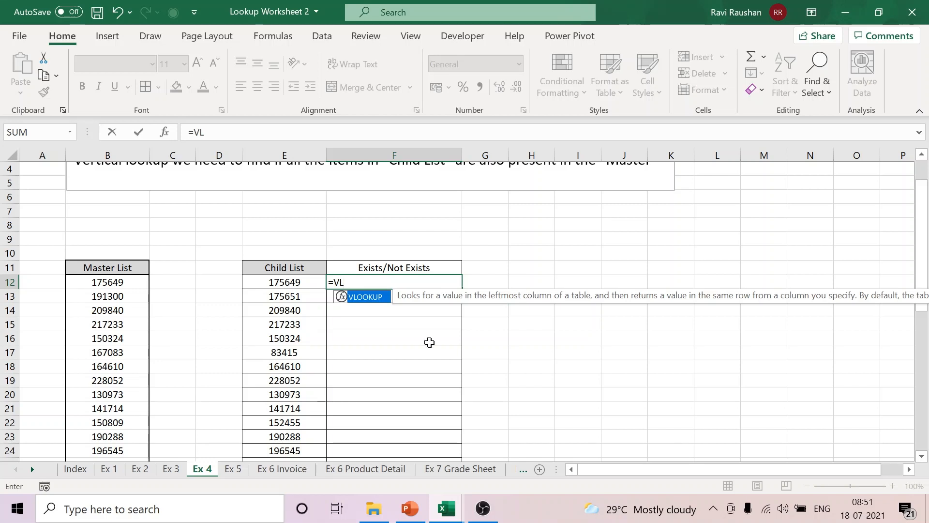
pyautogui.doubleClick(367, 297)
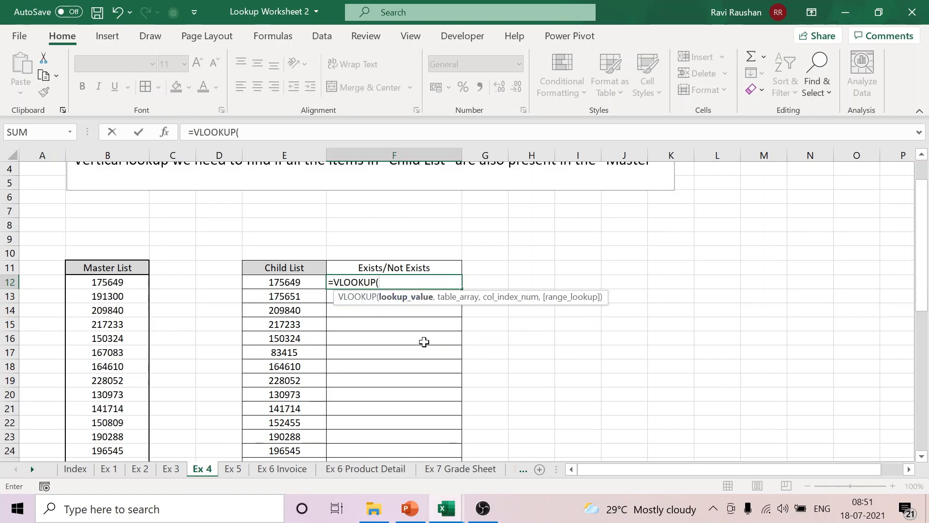
pyautogui.click(295, 281)
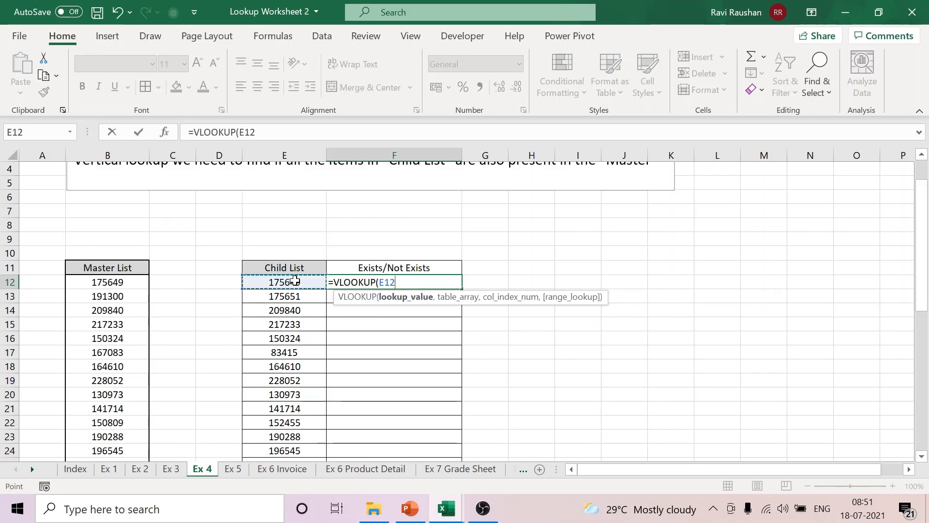
pyautogui.write(',')
pyautogui.moveTo(121, 282); pyautogui.dragTo(126, 437)
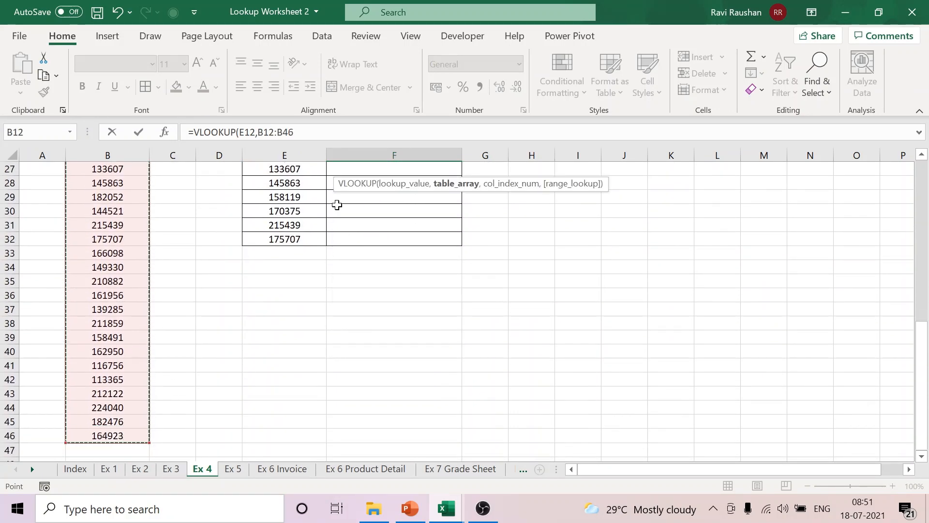
pyautogui.click(340, 127)
pyautogui.write(',')
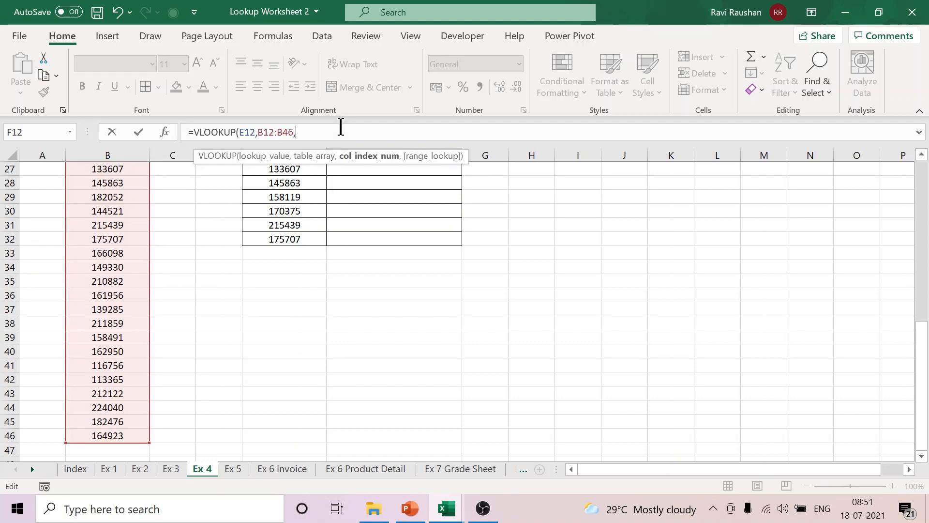
pyautogui.write('1,FA')
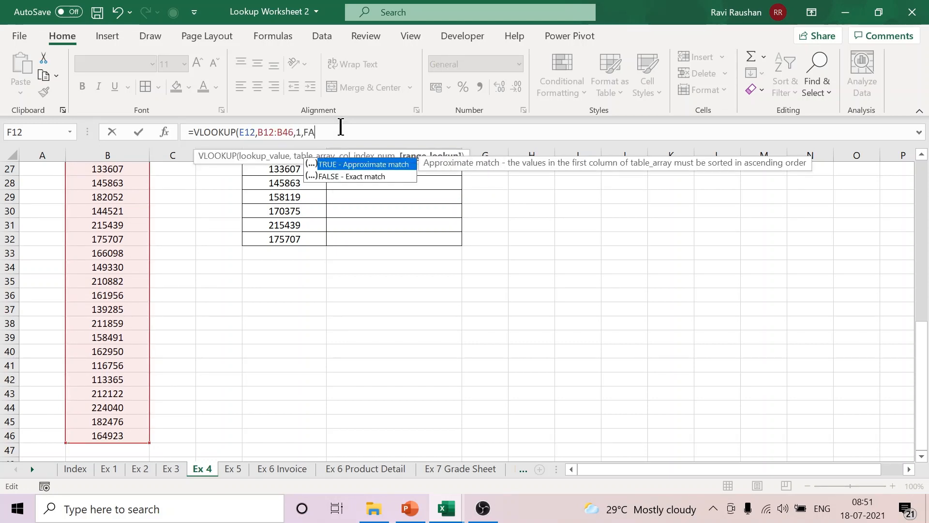
pyautogui.write('LSE)')
pyautogui.press('Return')
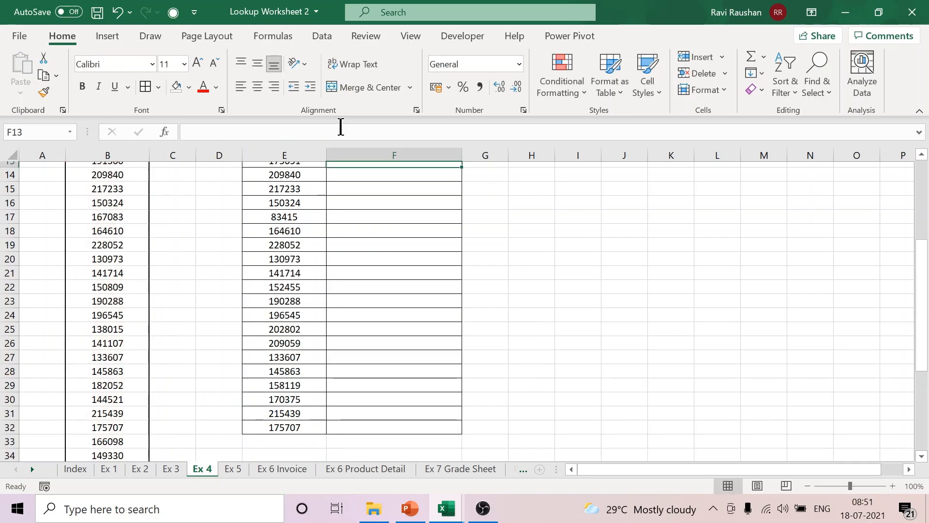
# Step: Centre the VLOOKUP result in F12
pyautogui.scroll(4, 484, 262)
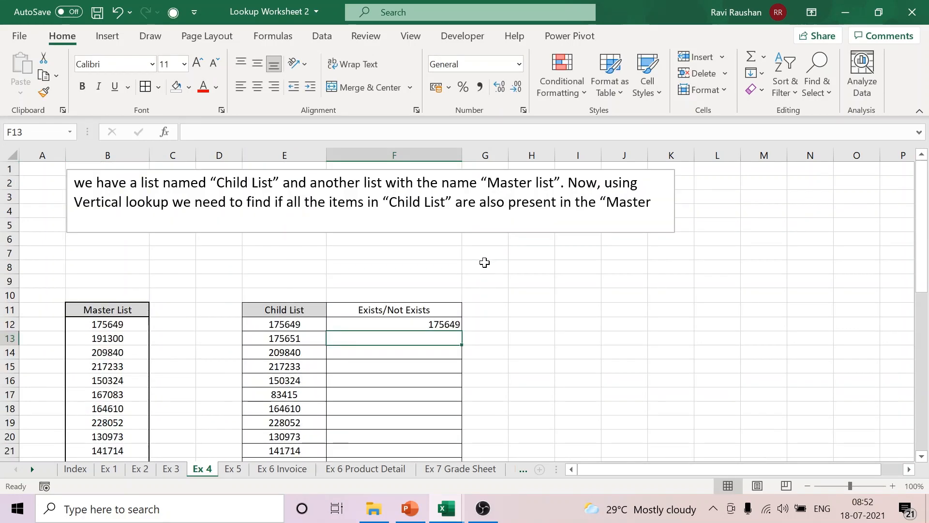
pyautogui.click(433, 325)
pyautogui.click(260, 80)
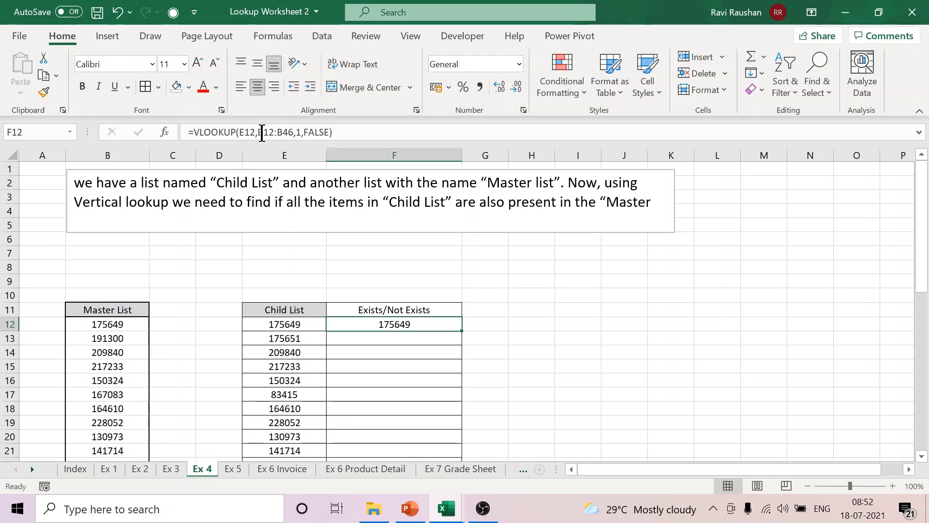
# Step: Make the table array in F12's formula absolute as $B$12:$B$46 and copy the formula down through F32
pyautogui.press('F2')
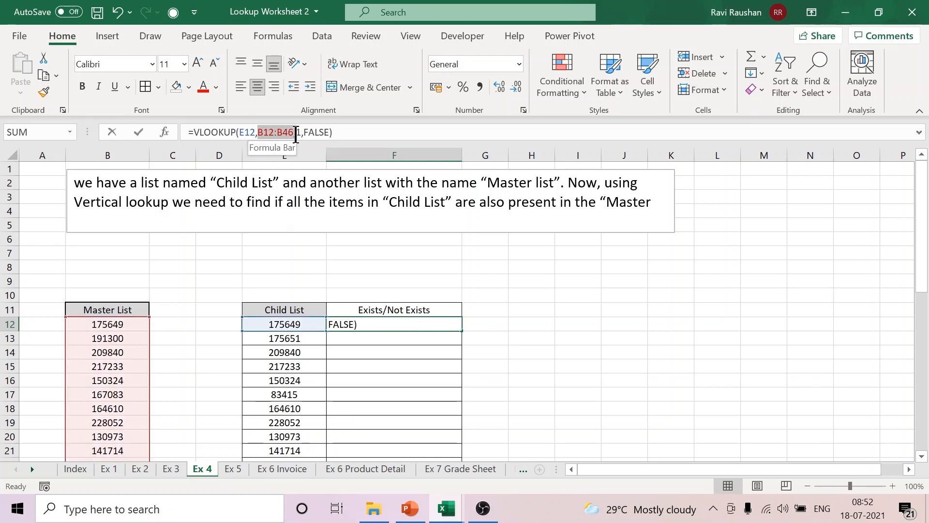
pyautogui.click(292, 134)
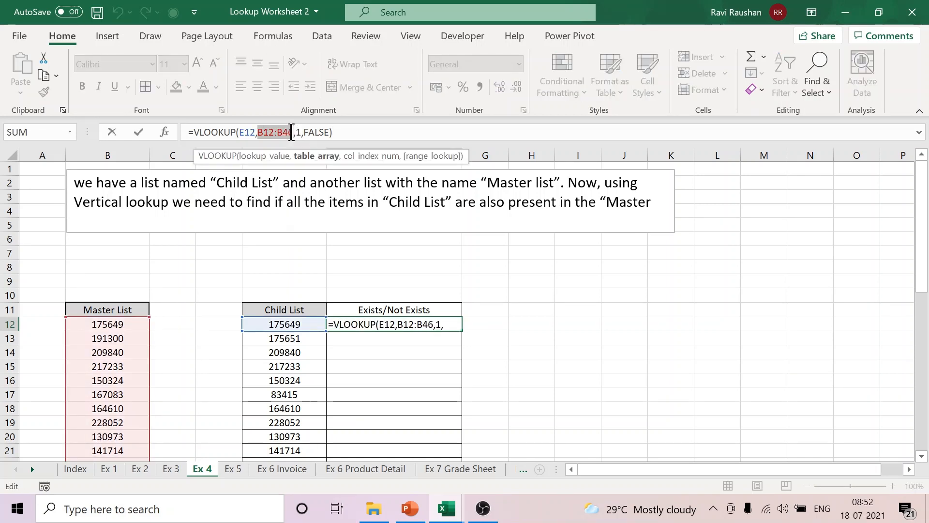
pyautogui.press('F4')
pyautogui.hotkey('ctrl', 'Return')
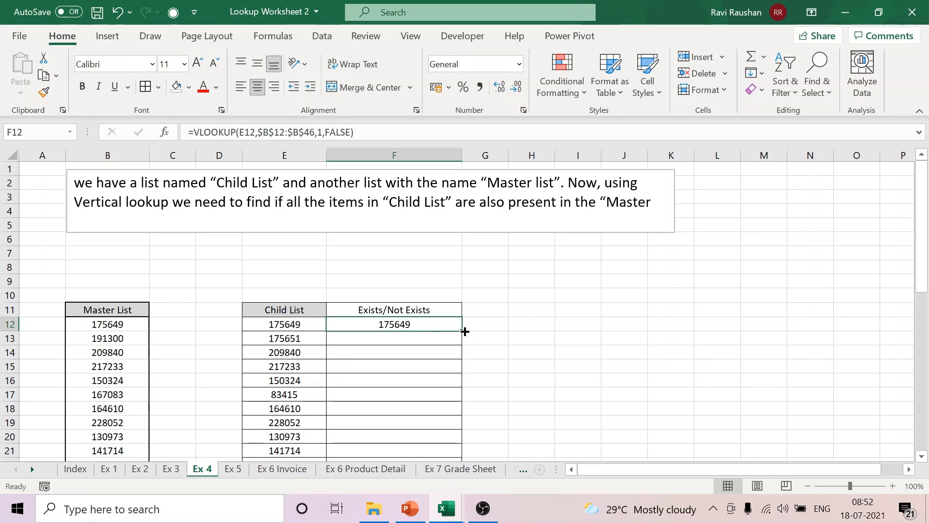
pyautogui.doubleClick(465, 331)
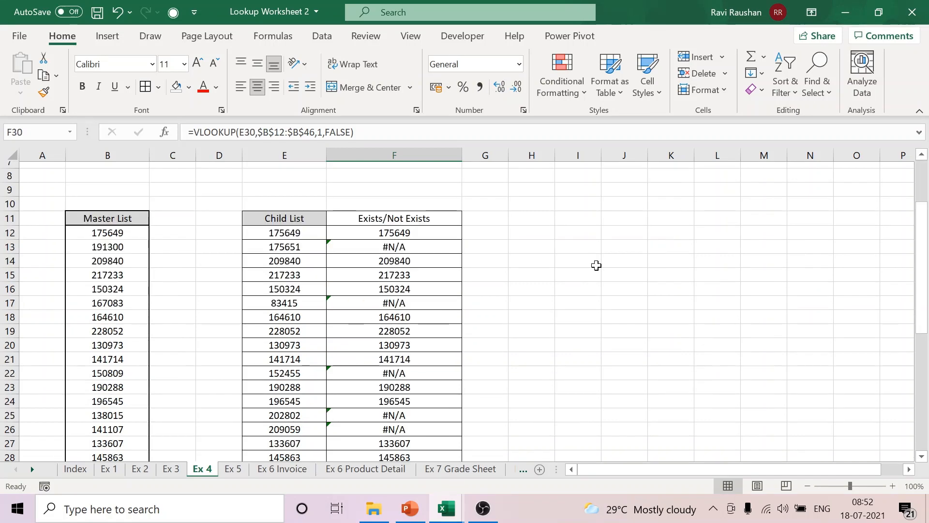
# Step: Enter =ISNA(F12) in G12 and copy it down beside the lookup results
pyautogui.scroll(-1, 595, 263)
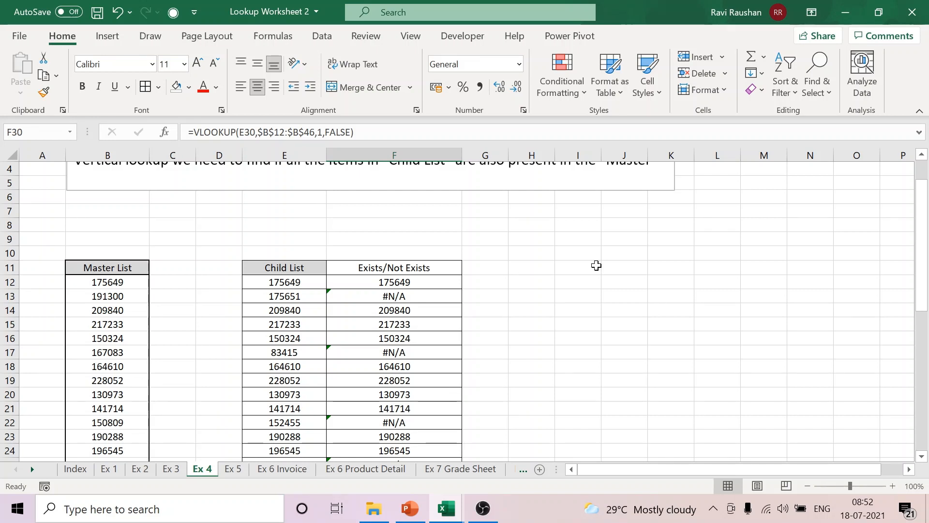
pyautogui.click(438, 283)
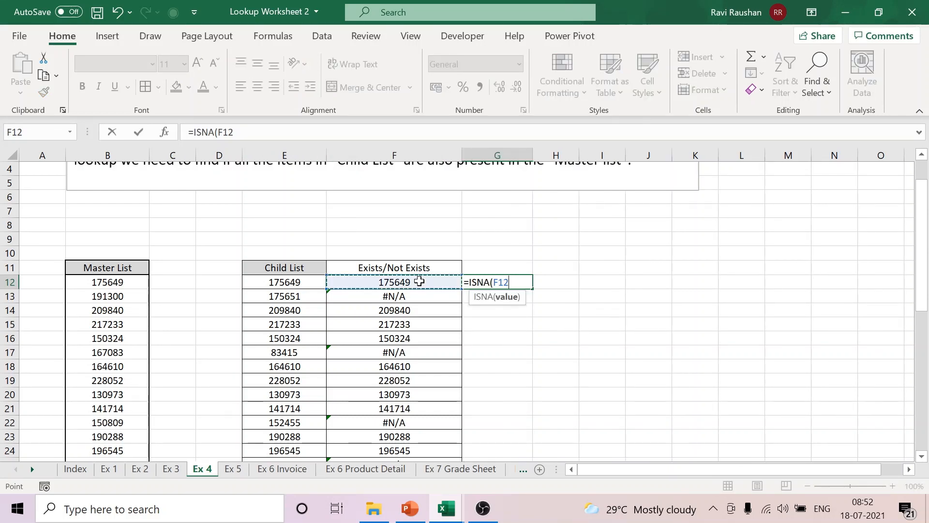
pyautogui.press('Return')
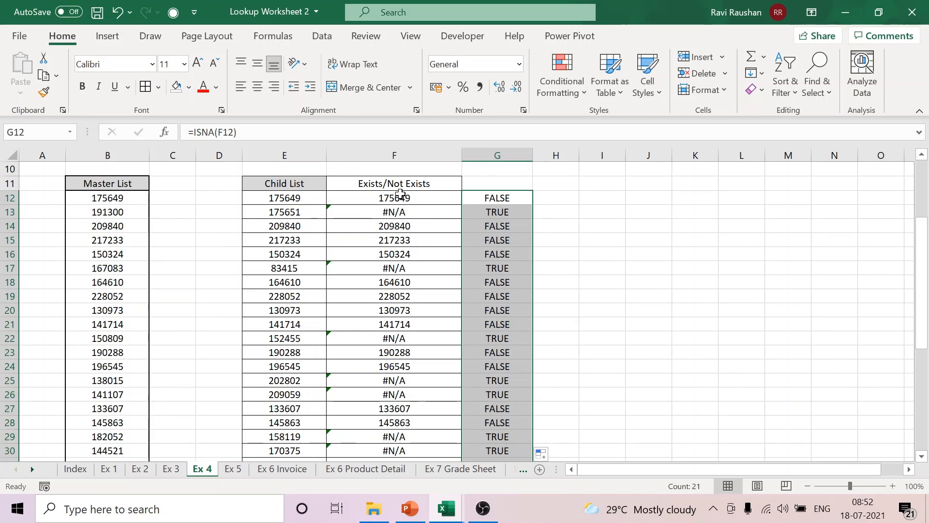
# Step: Wrap F12's VLOOKUP in ISNA and use it as the logical test of an IF function
pyautogui.click(401, 194)
pyautogui.scroll(3, 400, 194)
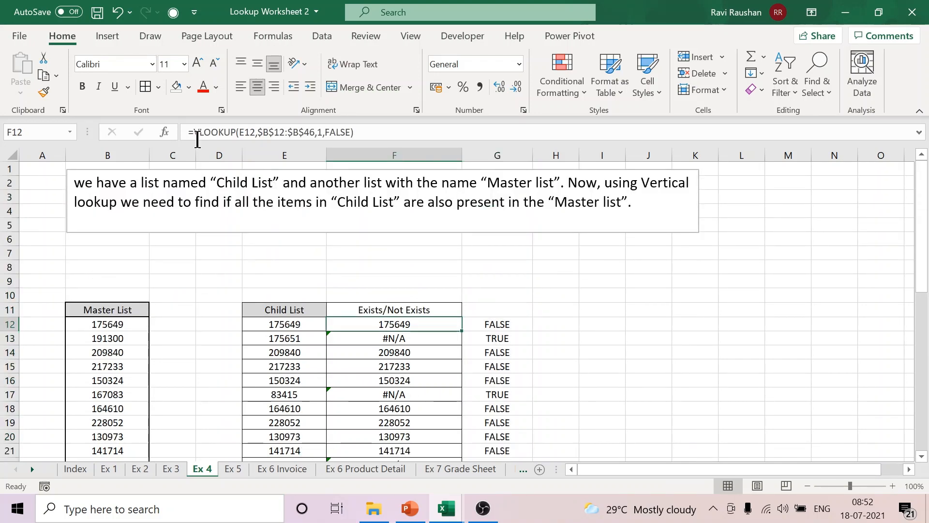
pyautogui.click(197, 141)
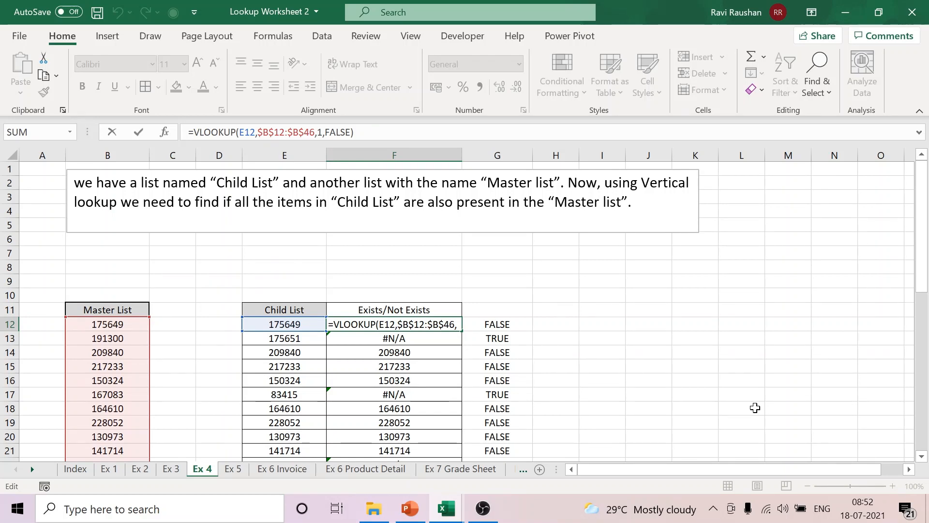
pyautogui.write('IF(')
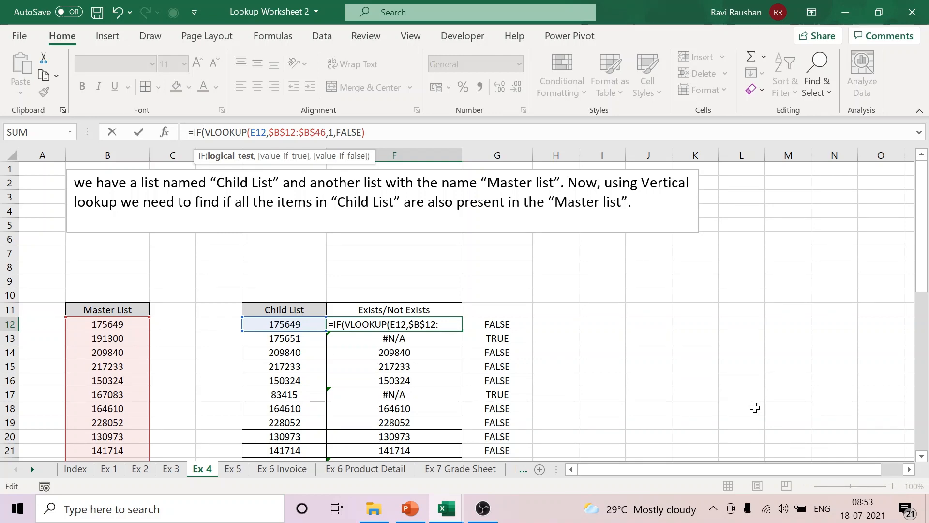
pyautogui.write('ISNA(')
pyautogui.click(426, 136)
pyautogui.write('),')
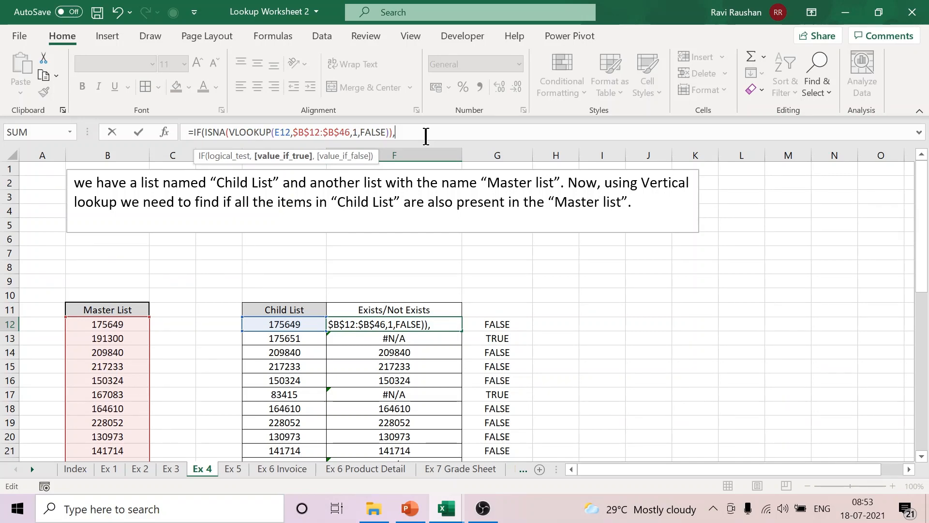
pyautogui.write('"')
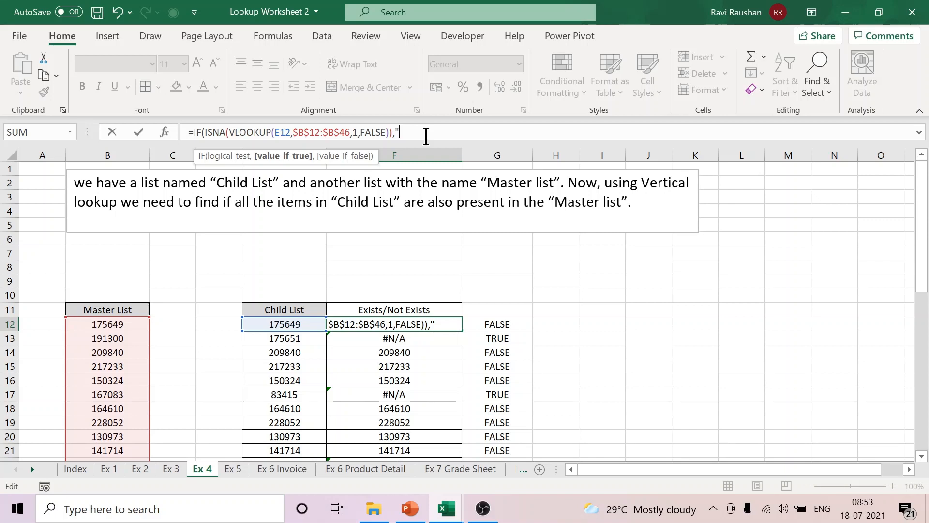
pyautogui.write('ex')
# Step: Complete F12's IF formula with "Not Exists" as the true result and "Exists" as the false result
pyautogui.press('BackSpace')
pyautogui.press('BackSpace')
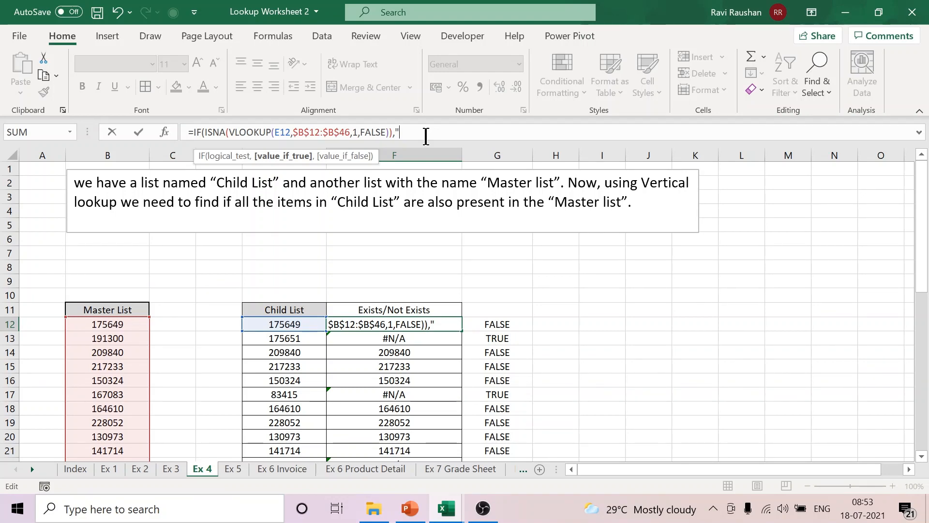
pyautogui.write('Not Exists","Exists")')
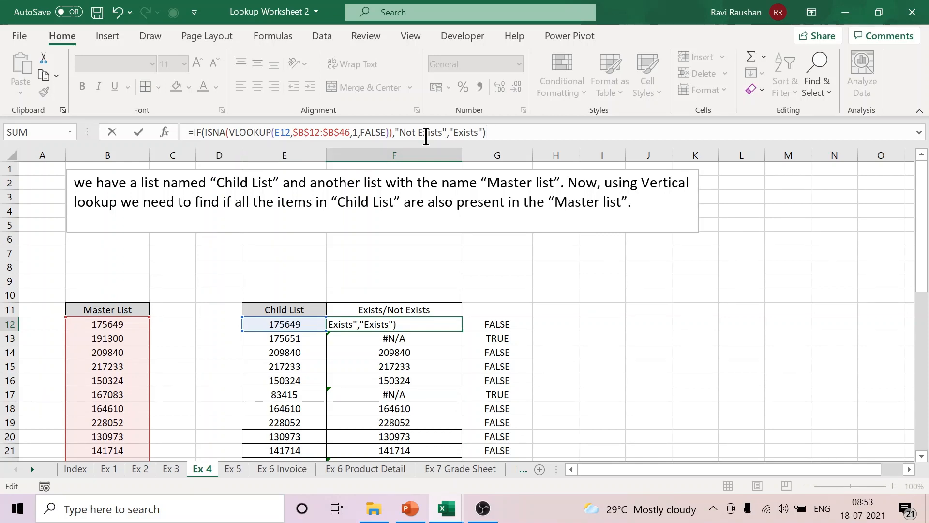
# Step: Copy F12's completed IF formula down through F32 and clear the ISNA results from column G
pyautogui.press('Return')
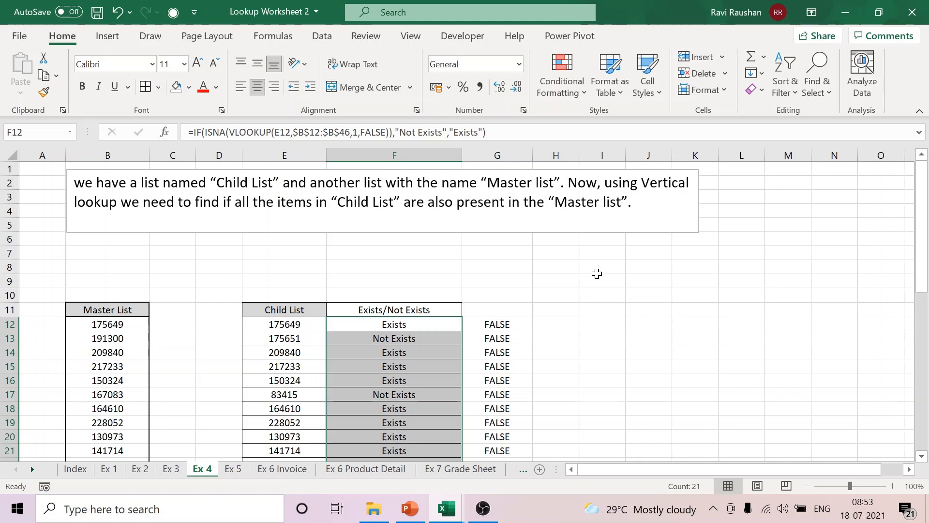
pyautogui.click(612, 324)
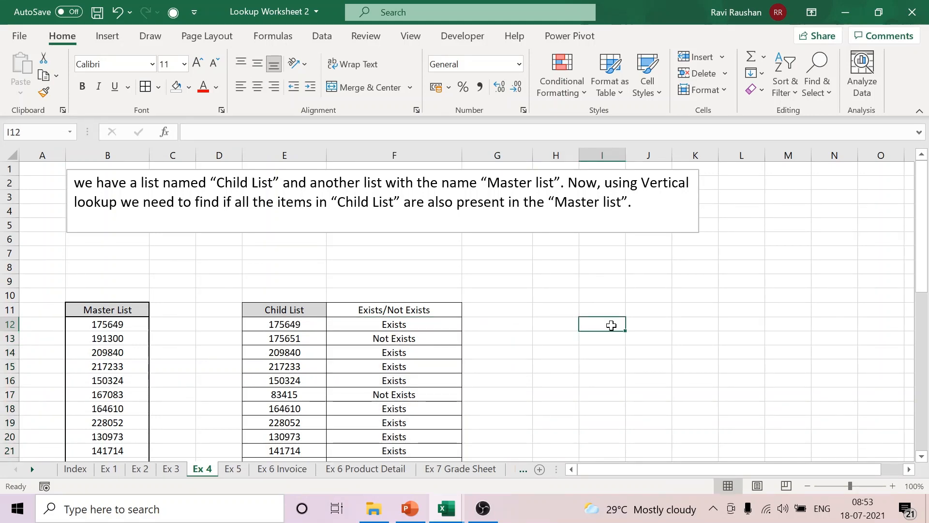
# Step: Switch to the PowerPoint lecture presentation, show the slide thumbnails and add a new slide after slide 23
pyautogui.click(848, 14)
pyautogui.click(848, 13)
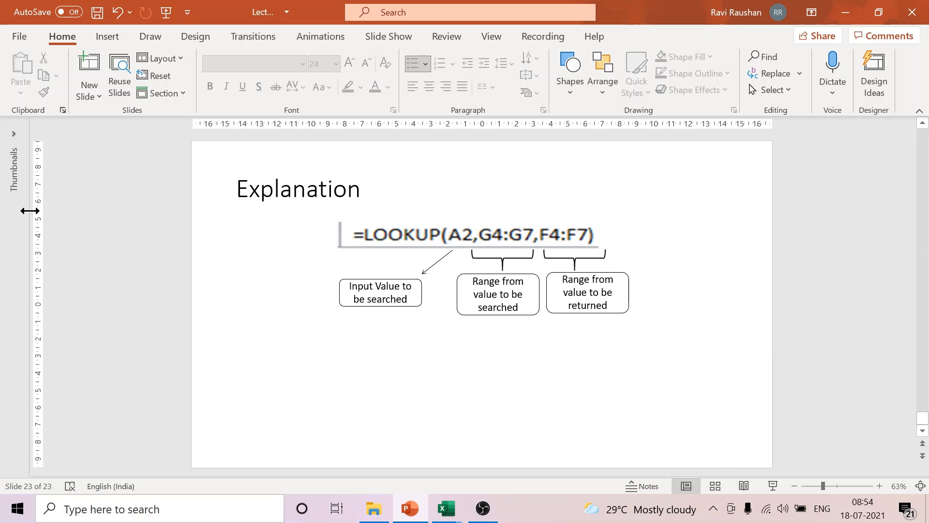
pyautogui.click(29, 210)
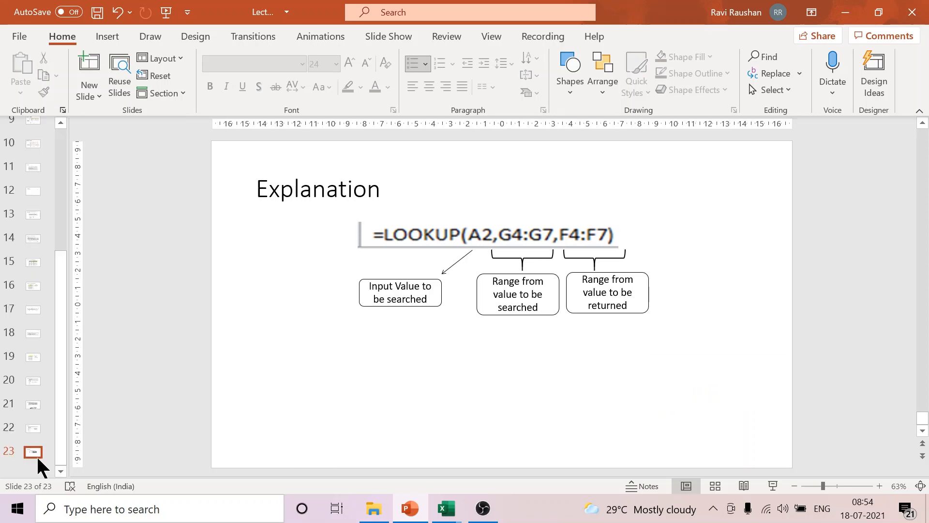
pyautogui.rightClick(31, 451)
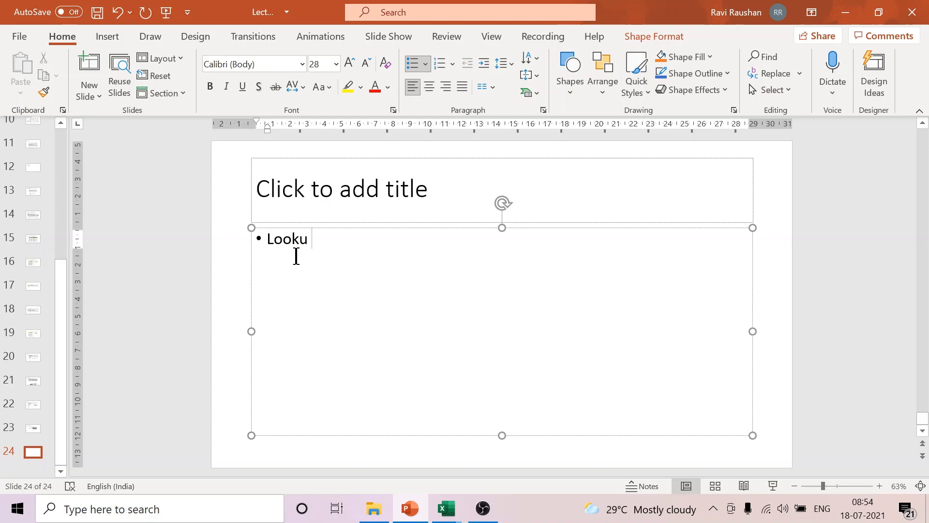
# Step: Write the bullet "Lookup value should be the first column of the array" on slide 24, correcting the spelling of "value"
pyautogui.press('BackSpace')
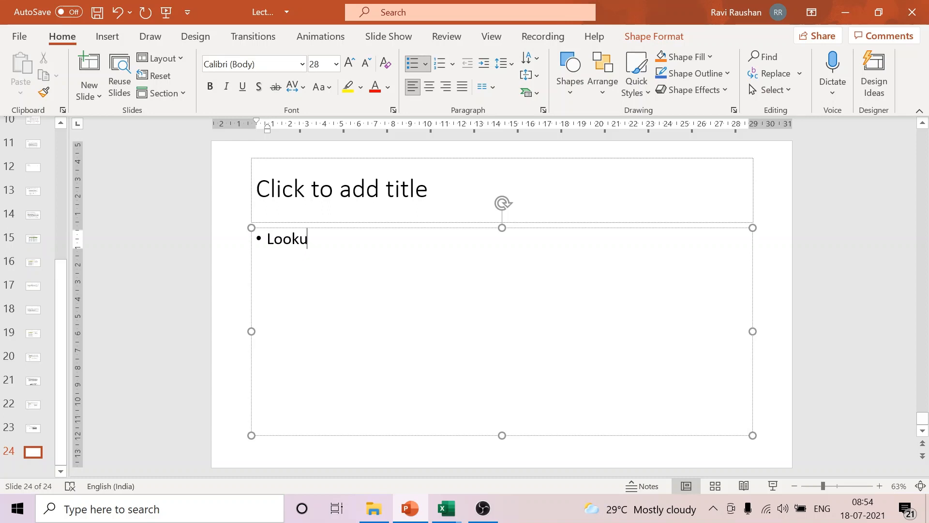
pyautogui.write('p valyue shoul')
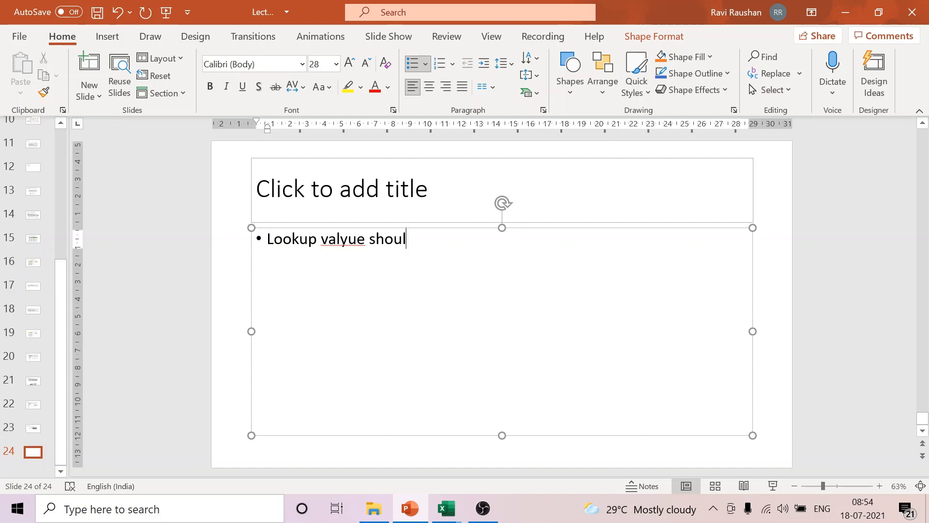
pyautogui.write('d be the first column of the array')
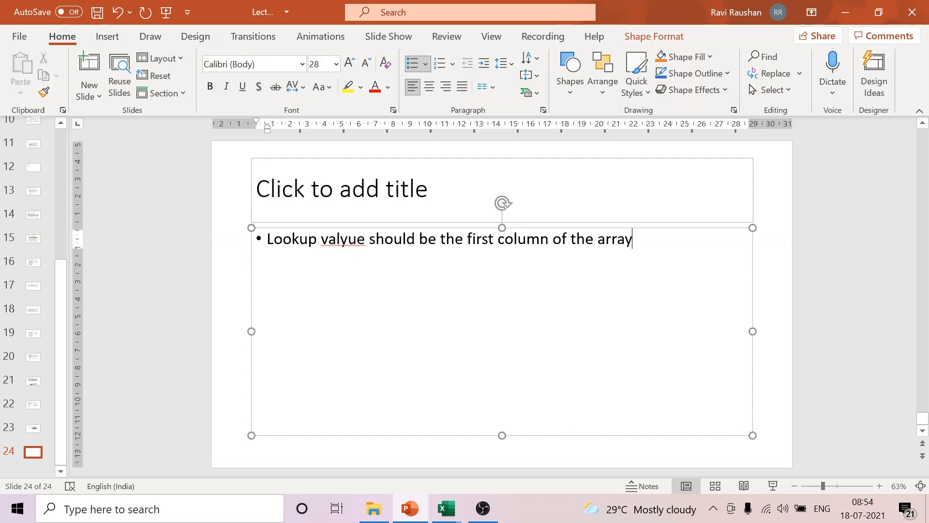
pyautogui.rightClick(333, 241)
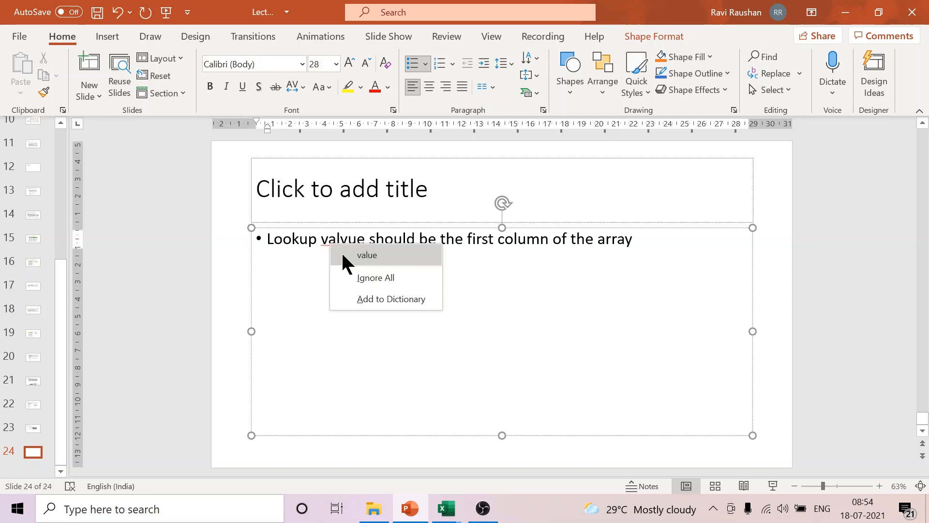
pyautogui.click(367, 255)
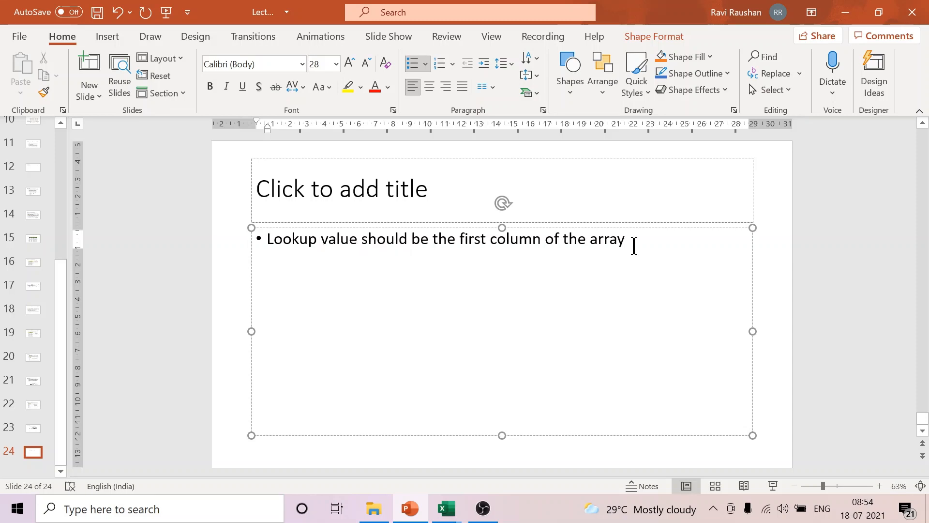
# Step: Add the bullets "Col index to be entered manually" and "It cannot return multiple lookup values if there is a duplication" on slide 24
pyautogui.click(634, 245)
pyautogui.press('Return')
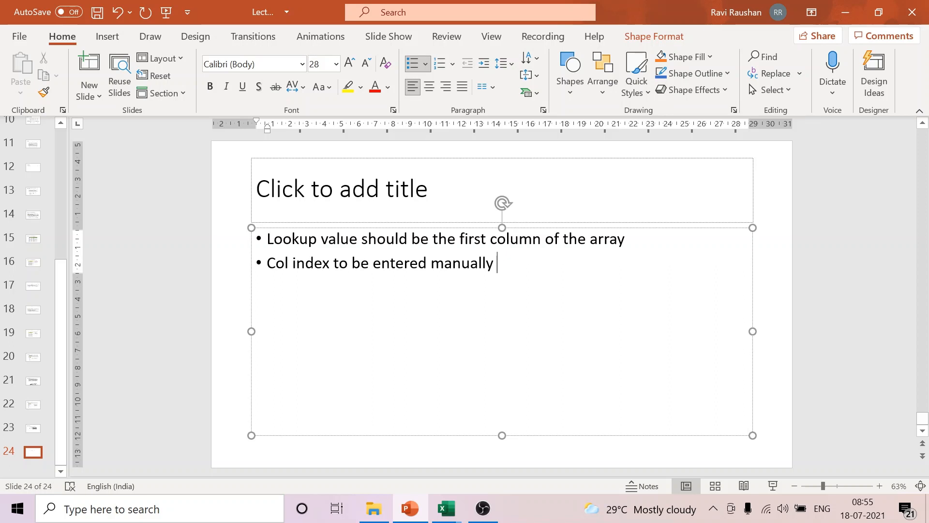
pyautogui.press('Return')
pyautogui.write('It cannpt return ')
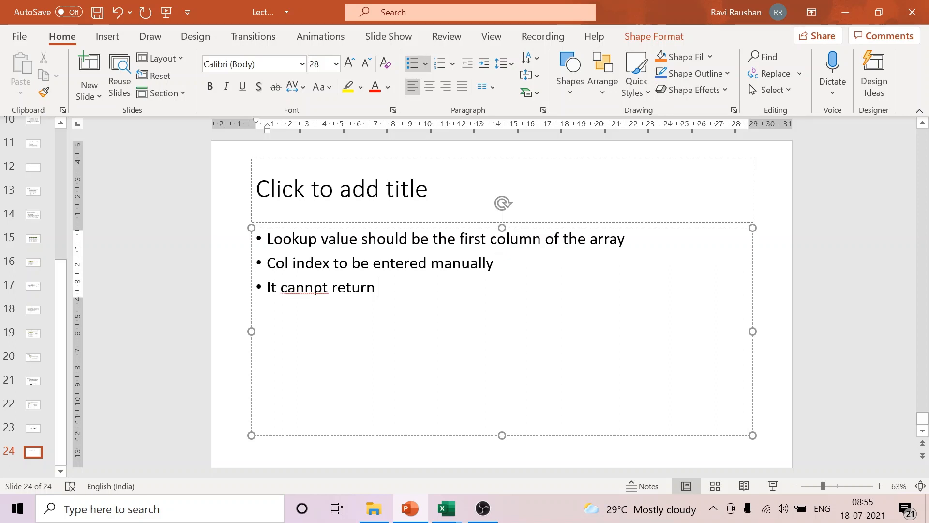
pyautogui.write('multipl')
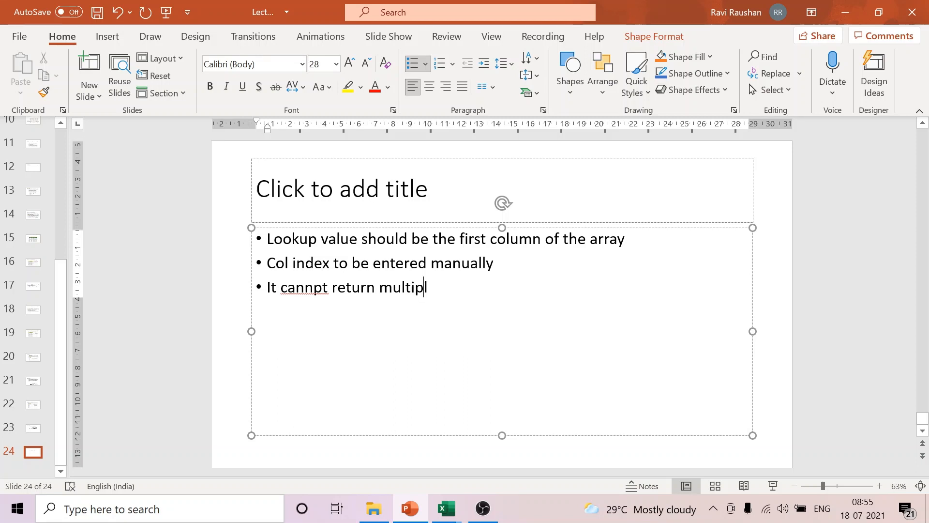
pyautogui.write('e looku')
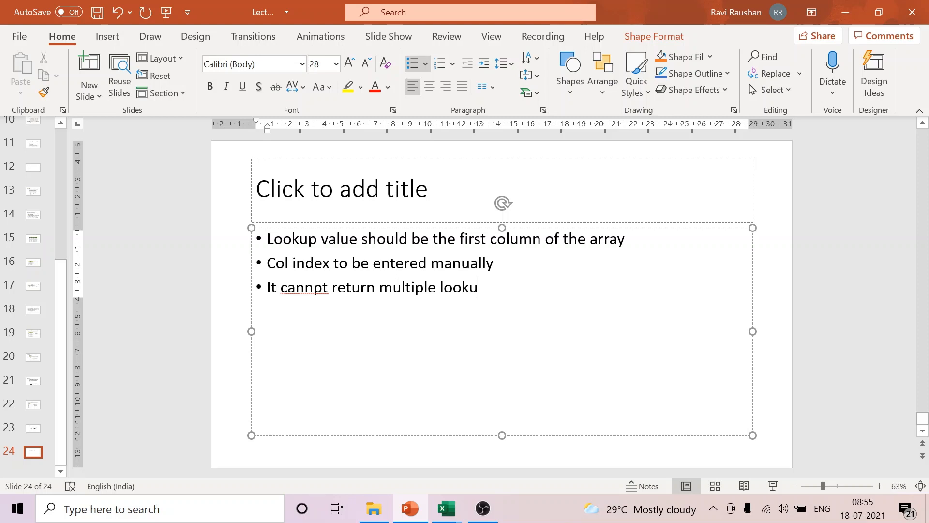
pyautogui.write('p values if there is a duplication')
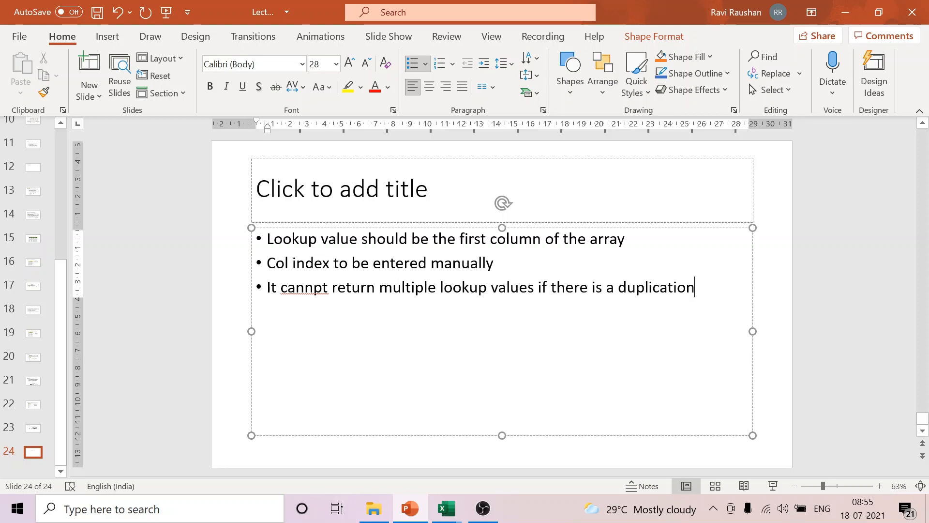
pyautogui.click(304, 290)
# Step: Switch to the Lookup worksheet 1 workbook and build a bordered table in K8:L9 with the headings NAME and TOTAL
pyautogui.moveTo(452, 516)
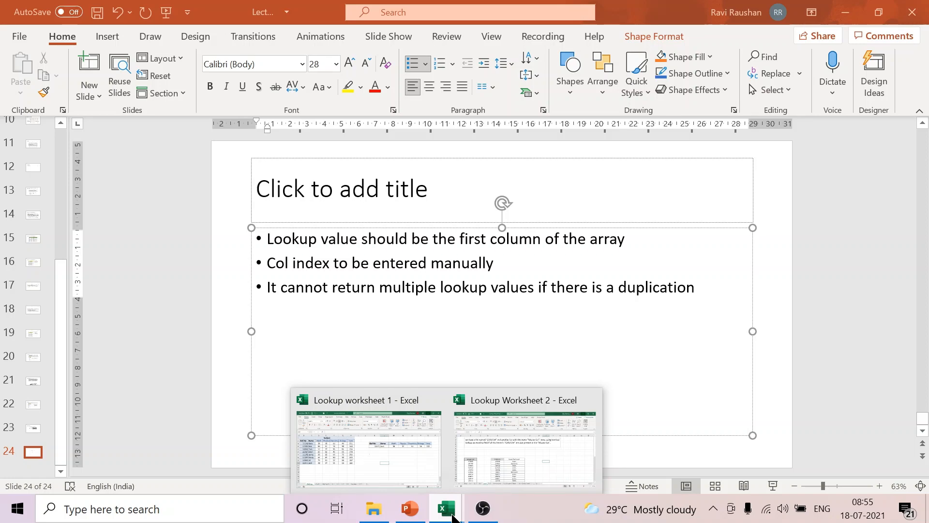
pyautogui.click(369, 442)
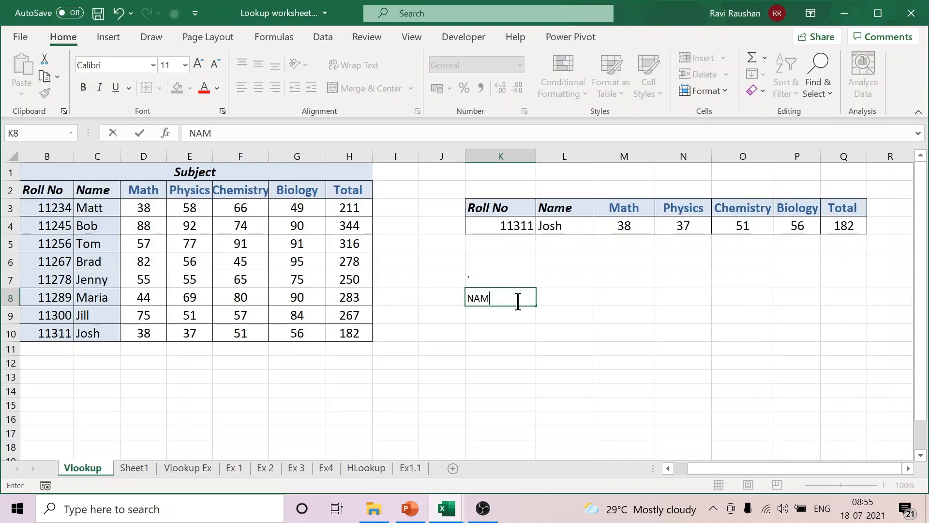
pyautogui.click(518, 301)
pyautogui.write('NAME')
pyautogui.click(584, 298)
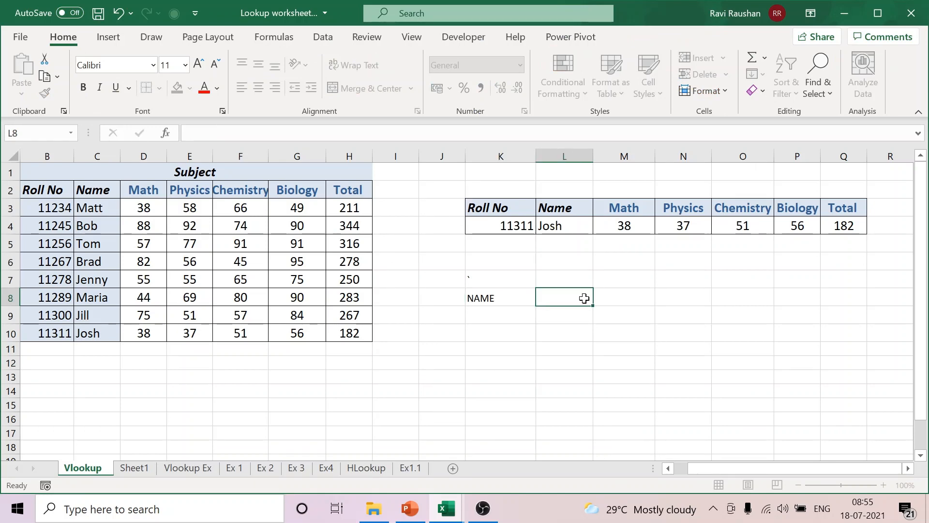
pyautogui.write('TOTA')
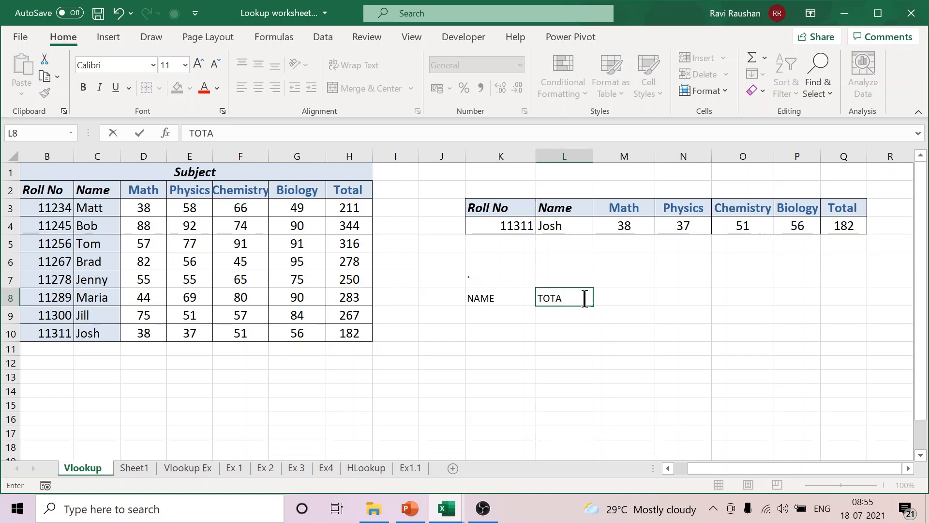
pyautogui.write('L')
pyautogui.press('Return')
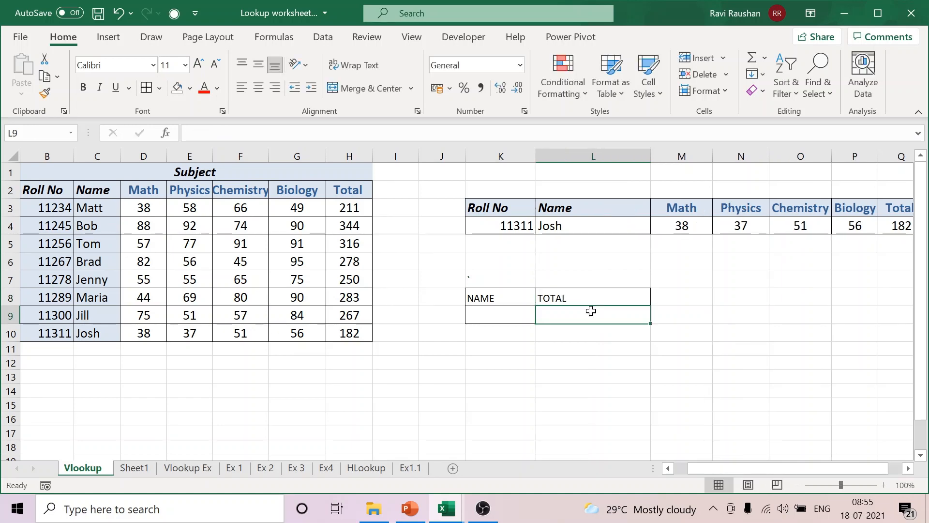
# Step: Enter a VLOOKUP formula in L9 that looks up K9 in C2:H10, with column index 6 and FALSE for an exact match
pyautogui.write('=VL')
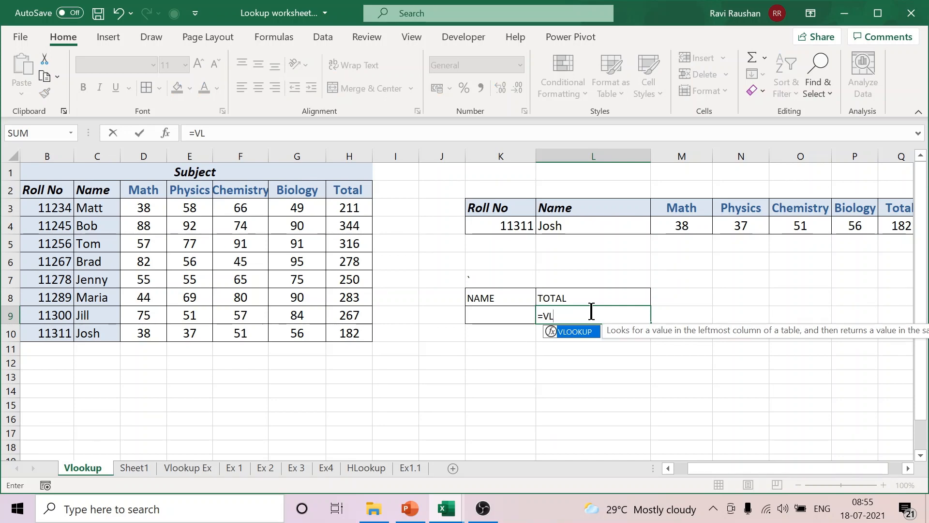
pyautogui.press('Tab')
pyautogui.click(504, 317)
pyautogui.write(',')
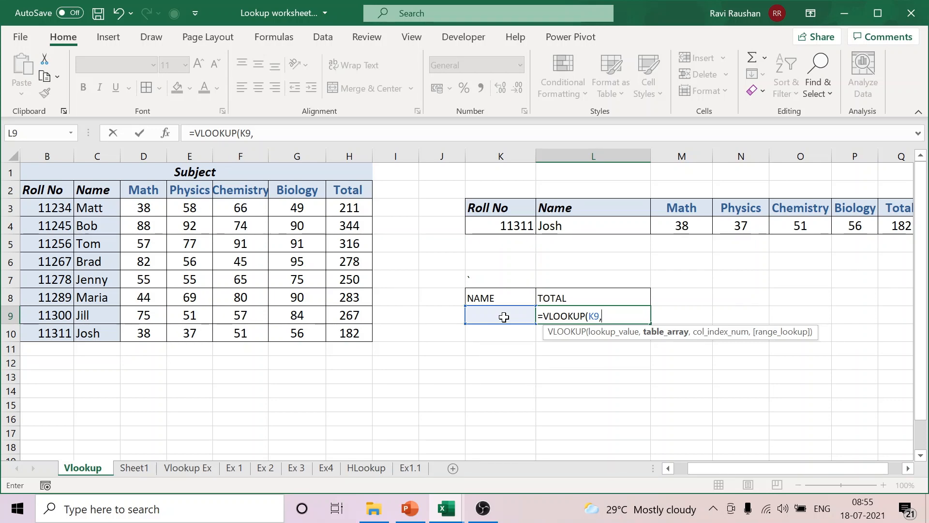
pyautogui.moveTo(96, 190); pyautogui.dragTo(341, 328)
pyautogui.write(',6,FAL')
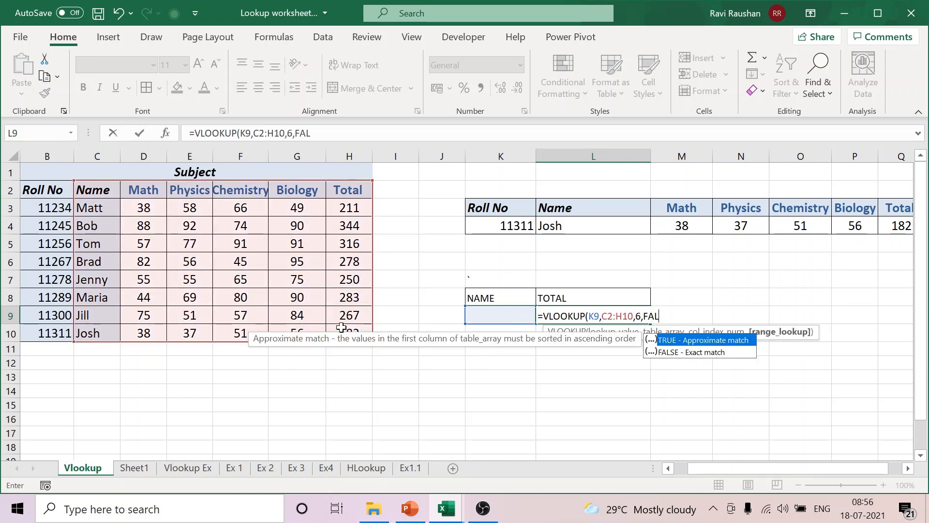
pyautogui.write('SE')
pyautogui.press('Return')
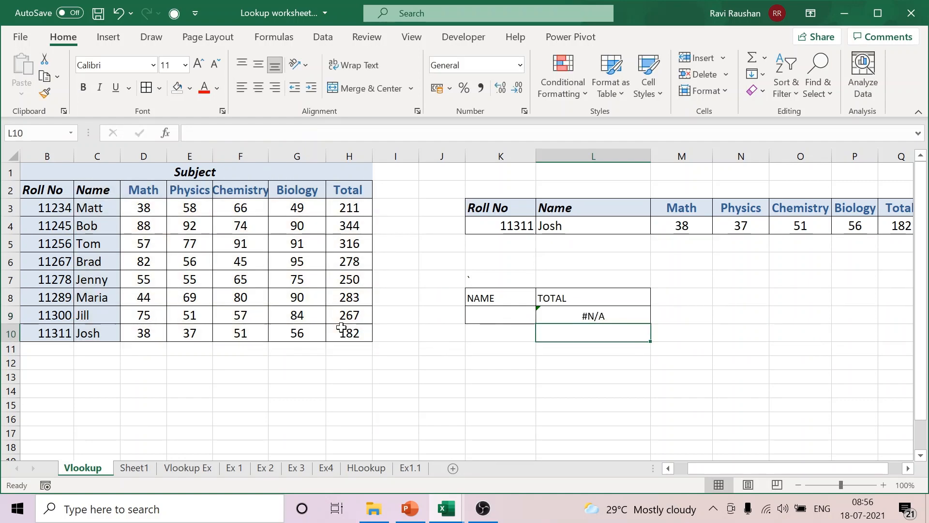
# Step: Enter the first listed student's name in K9 and repeat that name in C7 to create a duplicate
pyautogui.click(504, 316)
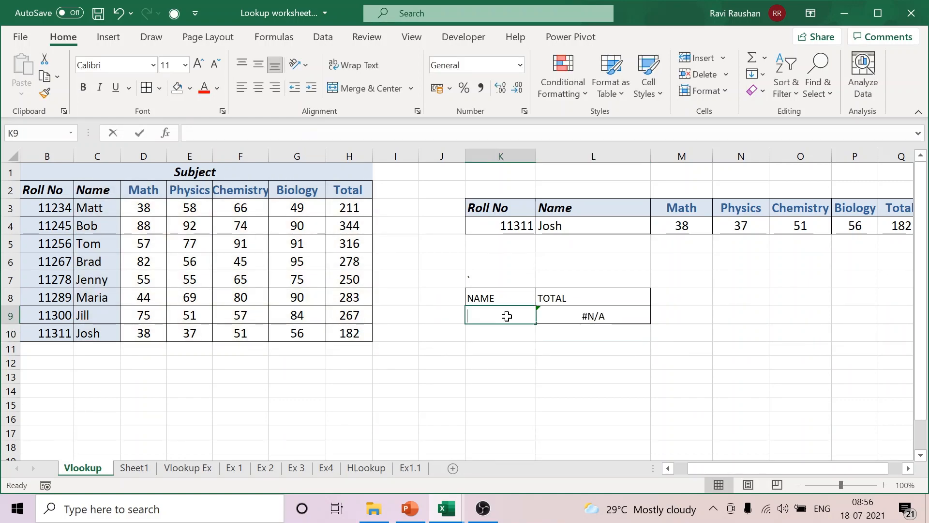
pyautogui.write('matt')
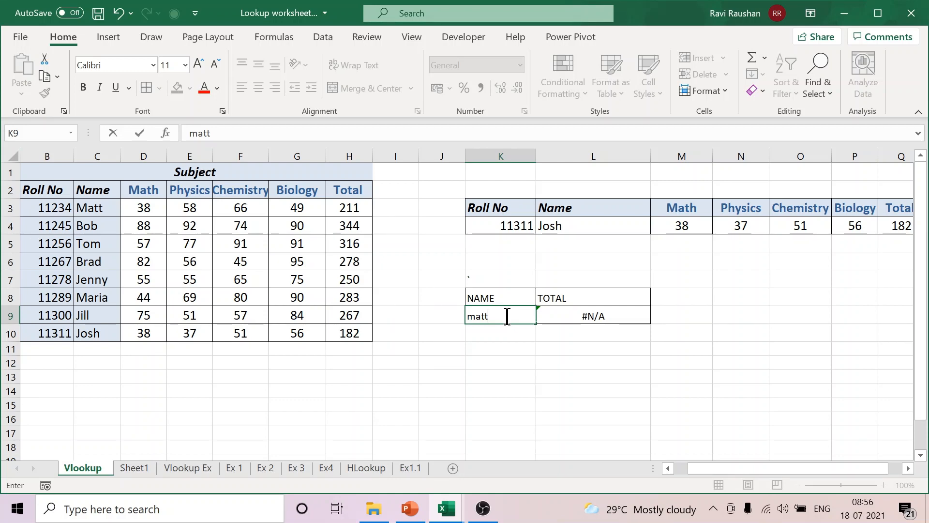
pyautogui.press('Tab')
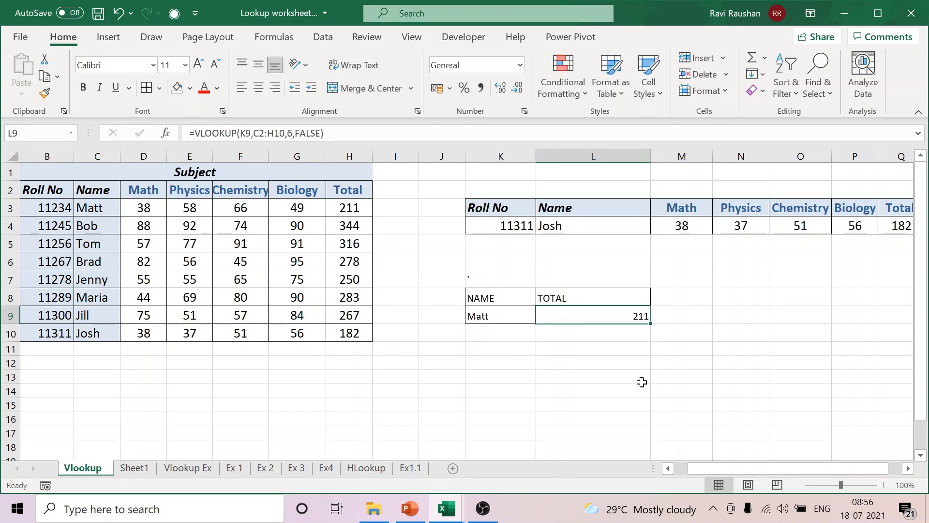
pyautogui.click(104, 281)
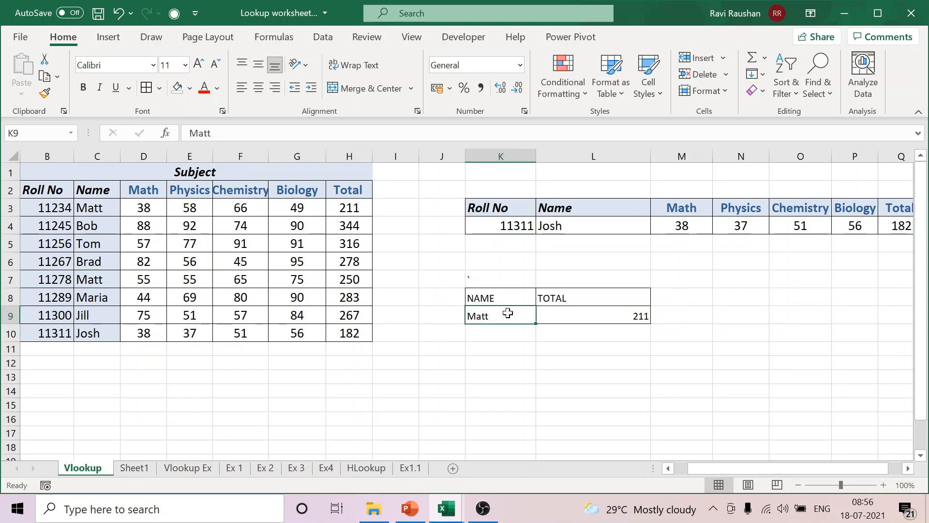
pyautogui.doubleClick(500, 314)
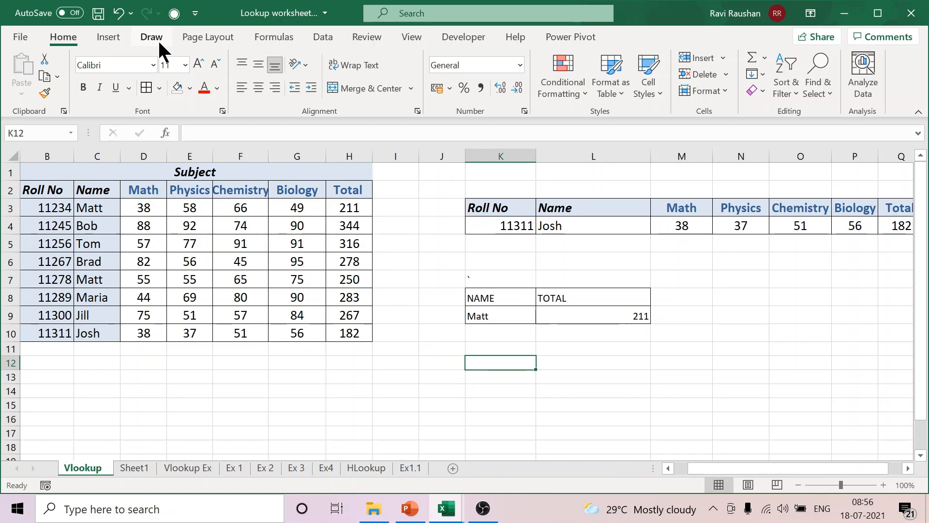
# Step: Mark the first student's row with a black pen line from the name in C3 across to the total in H3
pyautogui.click(157, 39)
pyautogui.moveTo(91, 180); pyautogui.dragTo(350, 209)
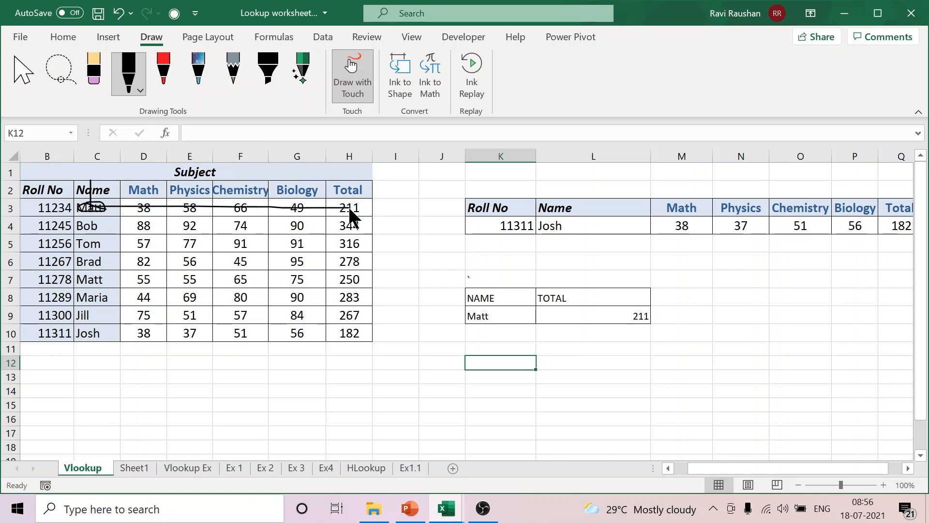
pyautogui.click(24, 71)
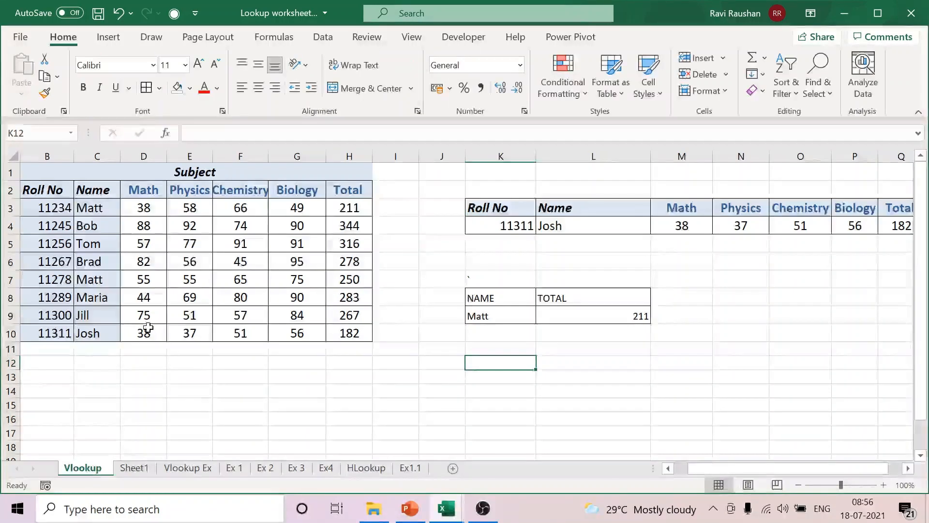
# Step: Draw a black pen arrow over the marks table, down the Name column and across to the Total column, and select the ink
pyautogui.click(497, 315)
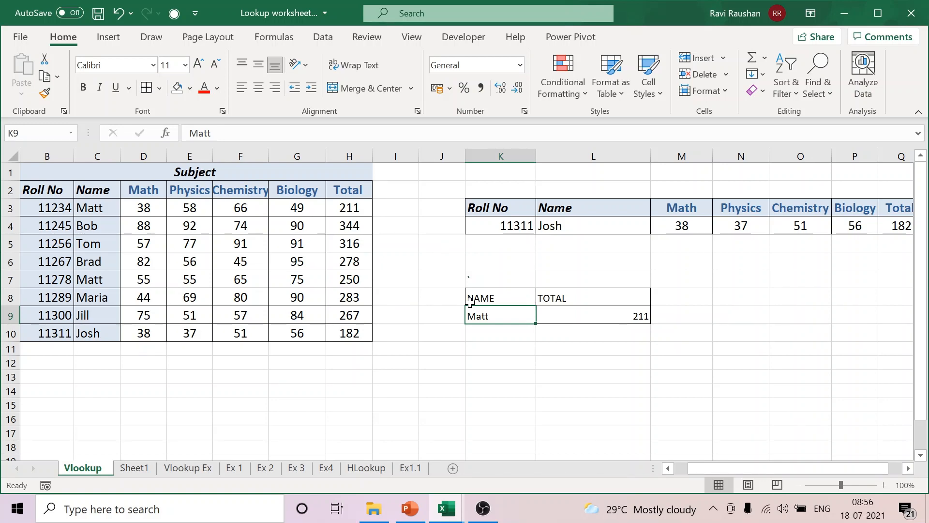
pyautogui.moveTo(42, 190); pyautogui.dragTo(350, 333)
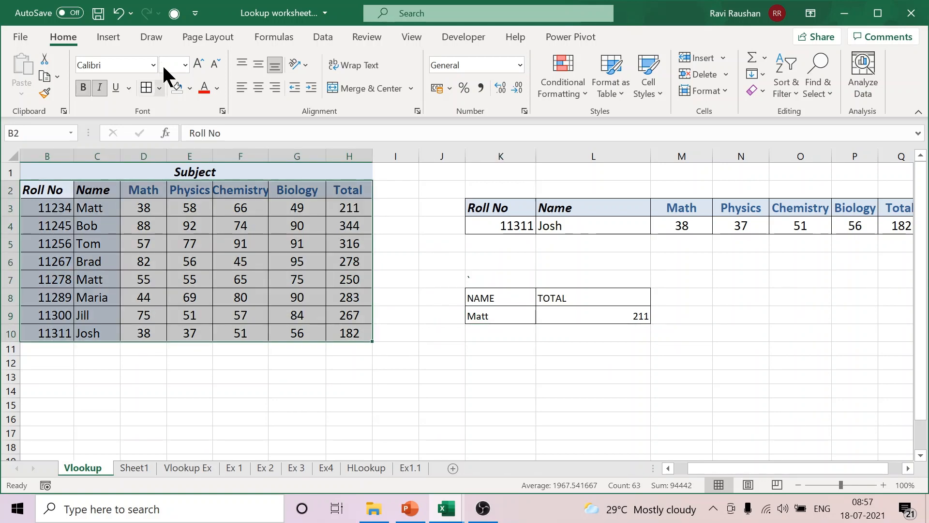
pyautogui.click(151, 37)
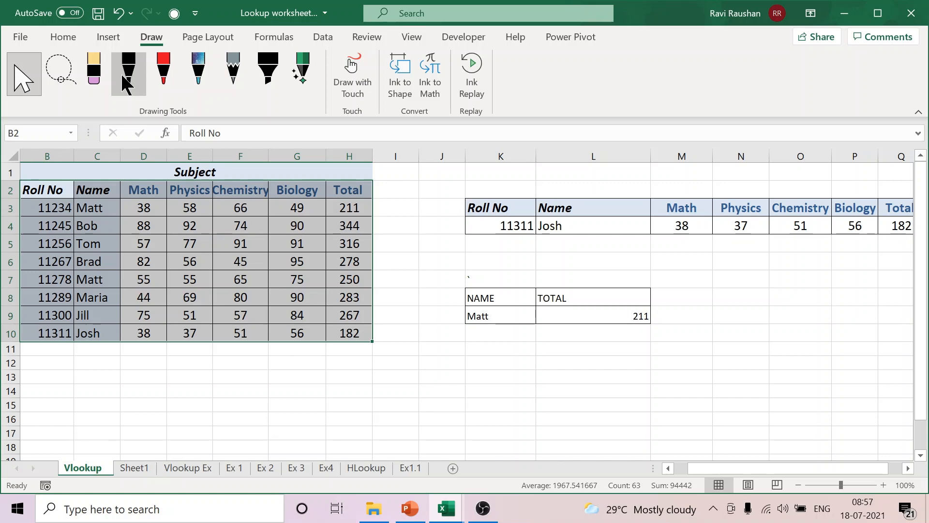
pyautogui.click(127, 72)
pyautogui.moveTo(95, 268); pyautogui.dragTo(99, 261)
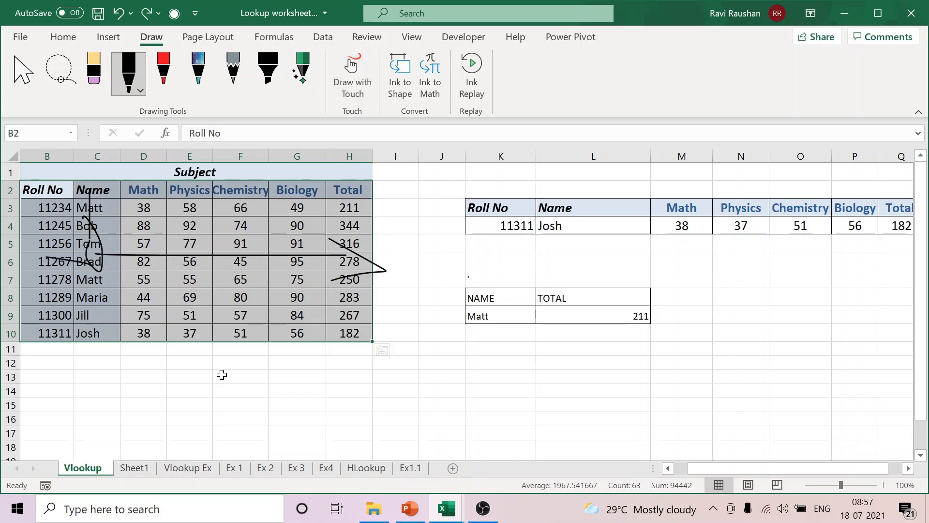
pyautogui.click(252, 255)
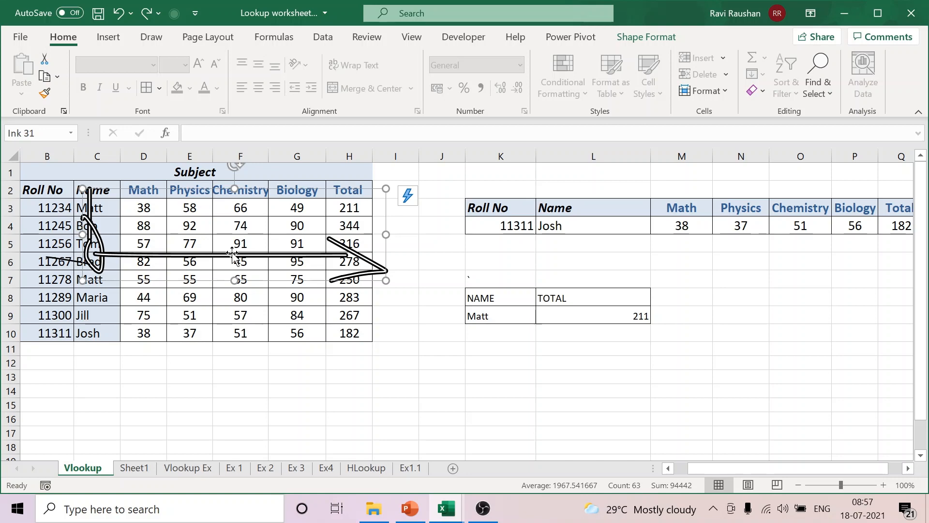
pyautogui.click(483, 508)
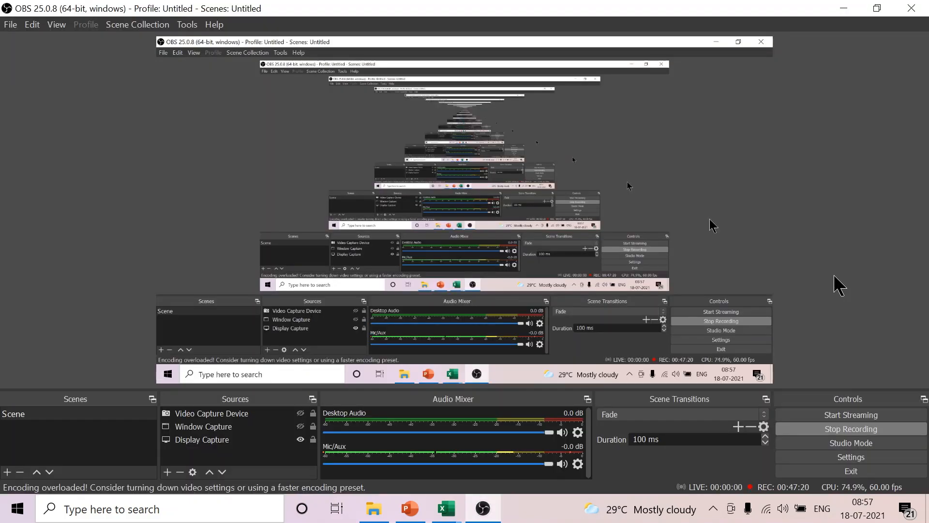